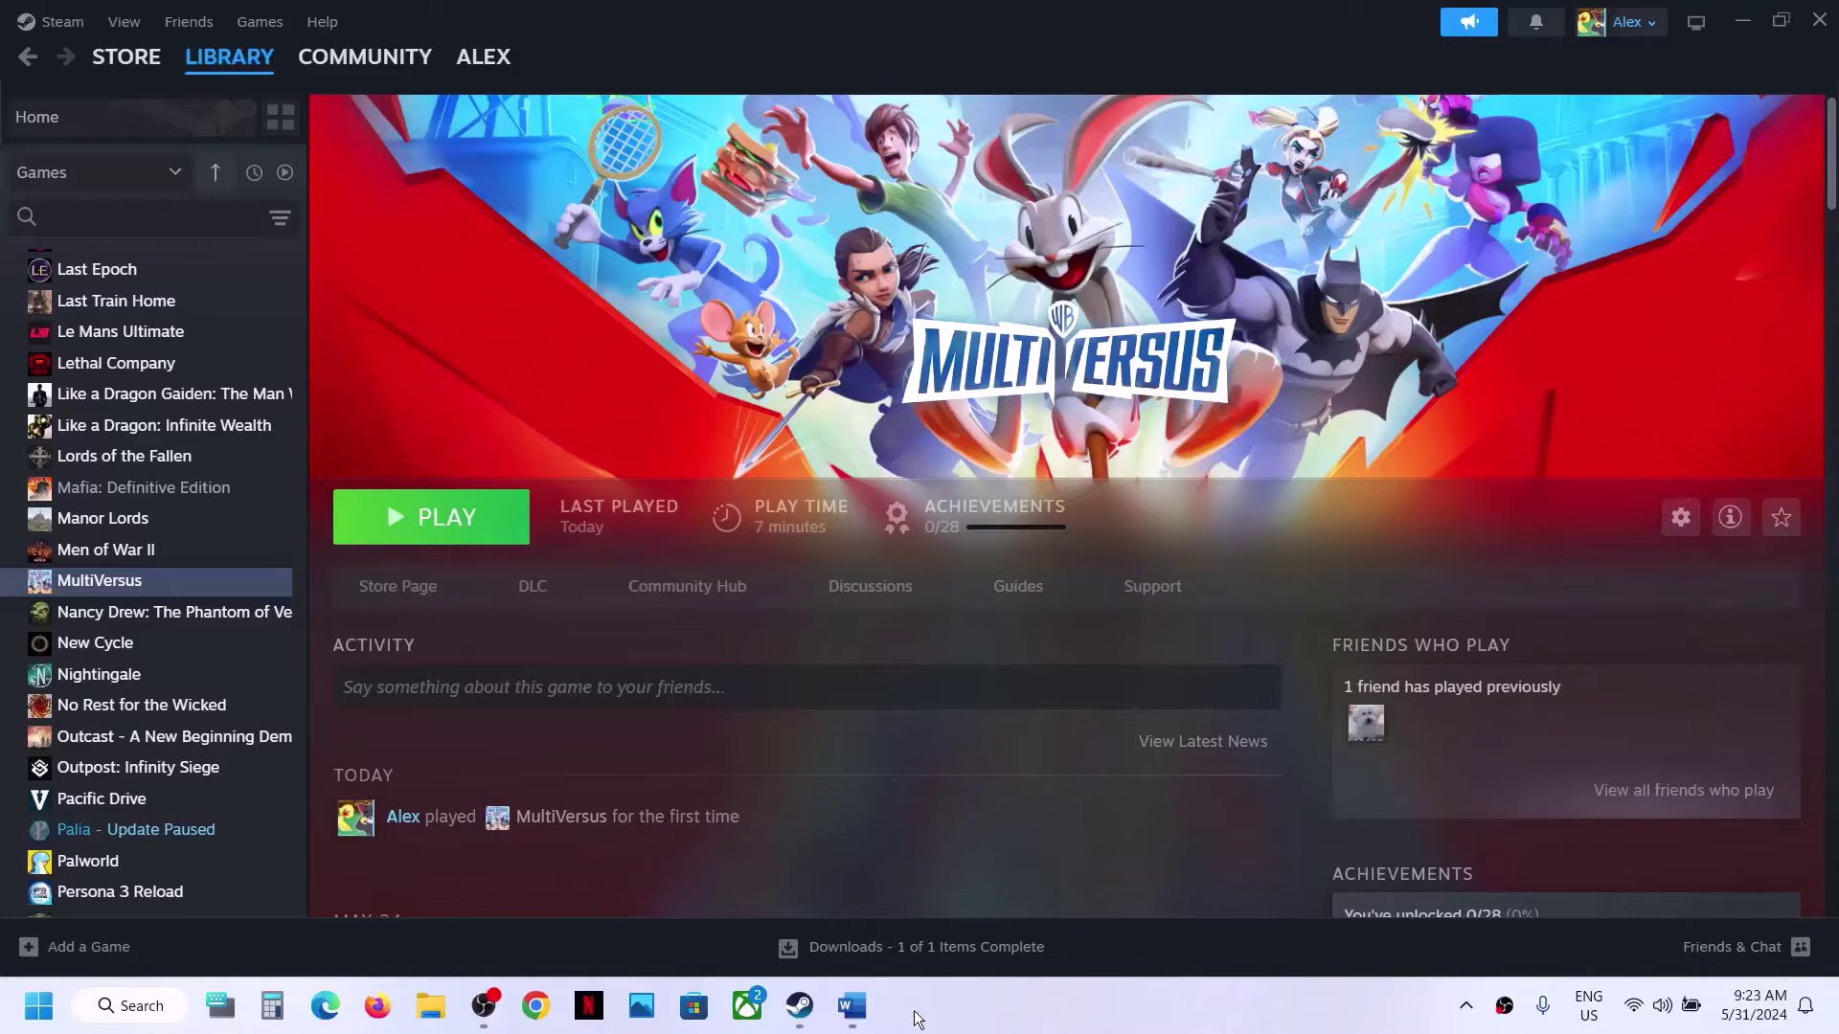
Switch to the Word document of fixes, highlight "Restart steam" in Step 1, and return to Steam.
click(852, 1006)
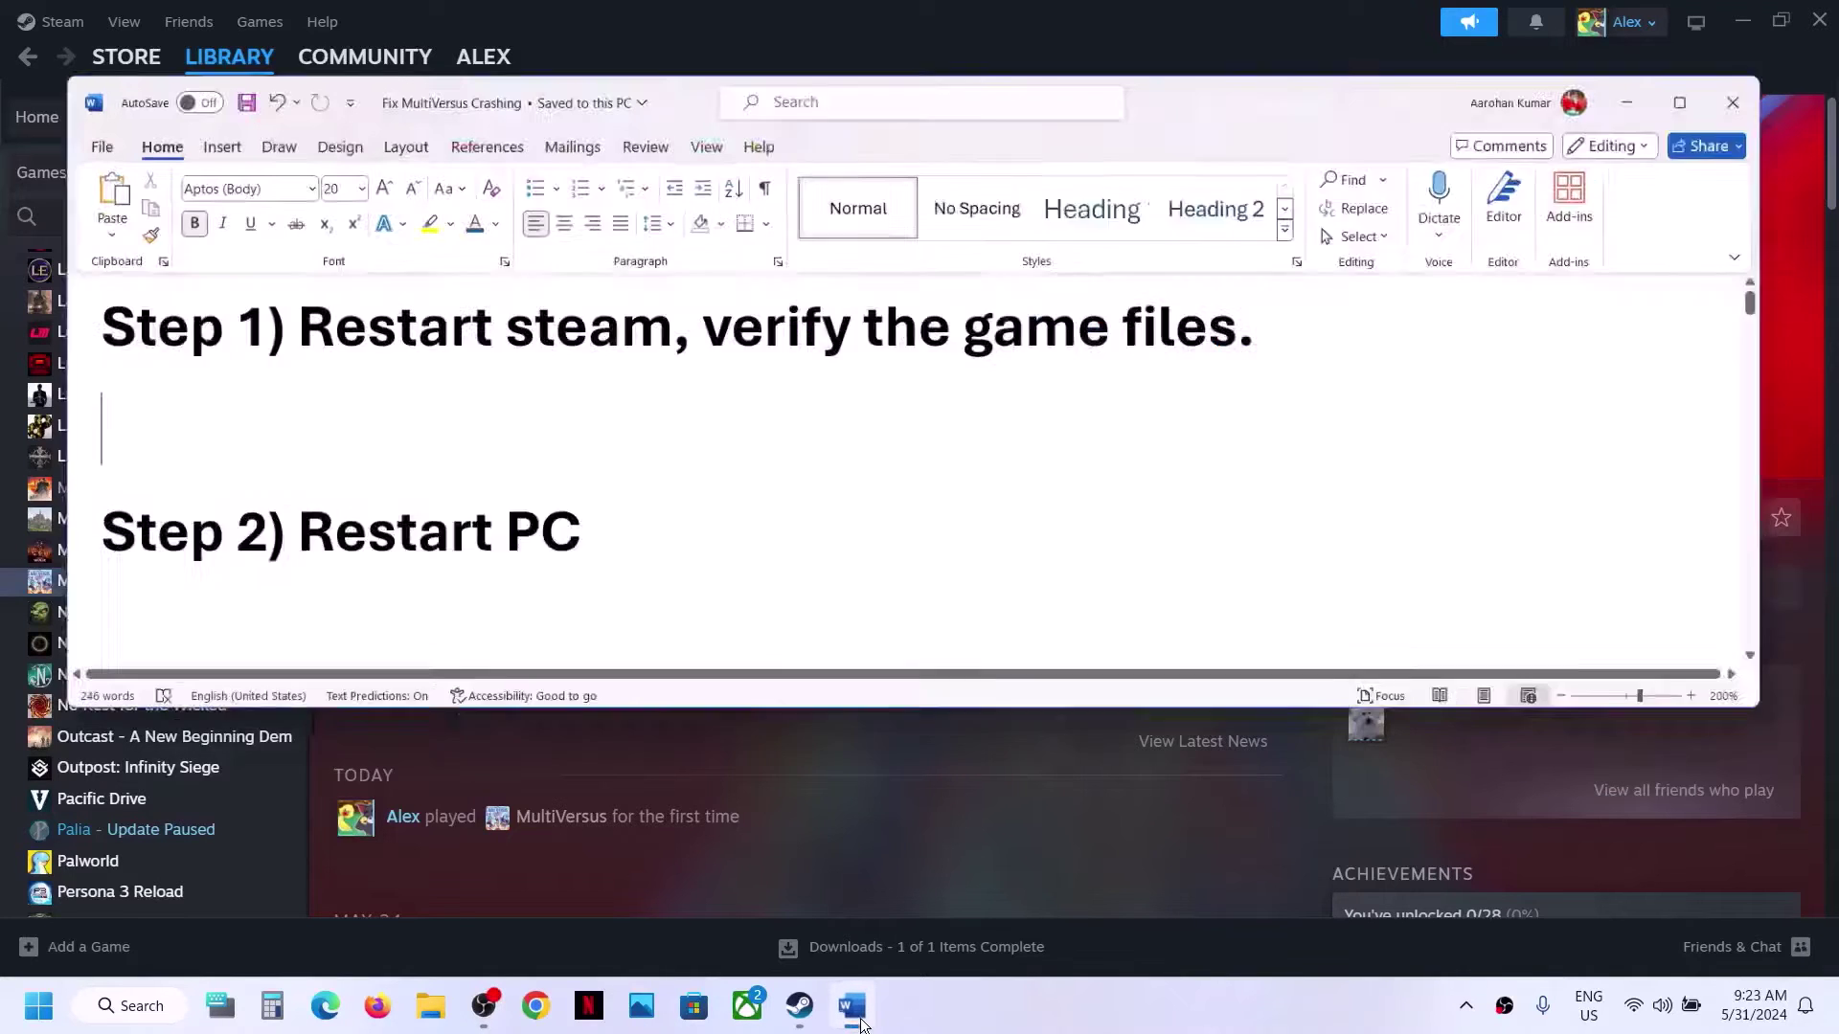
drag(260, 273, 661, 273)
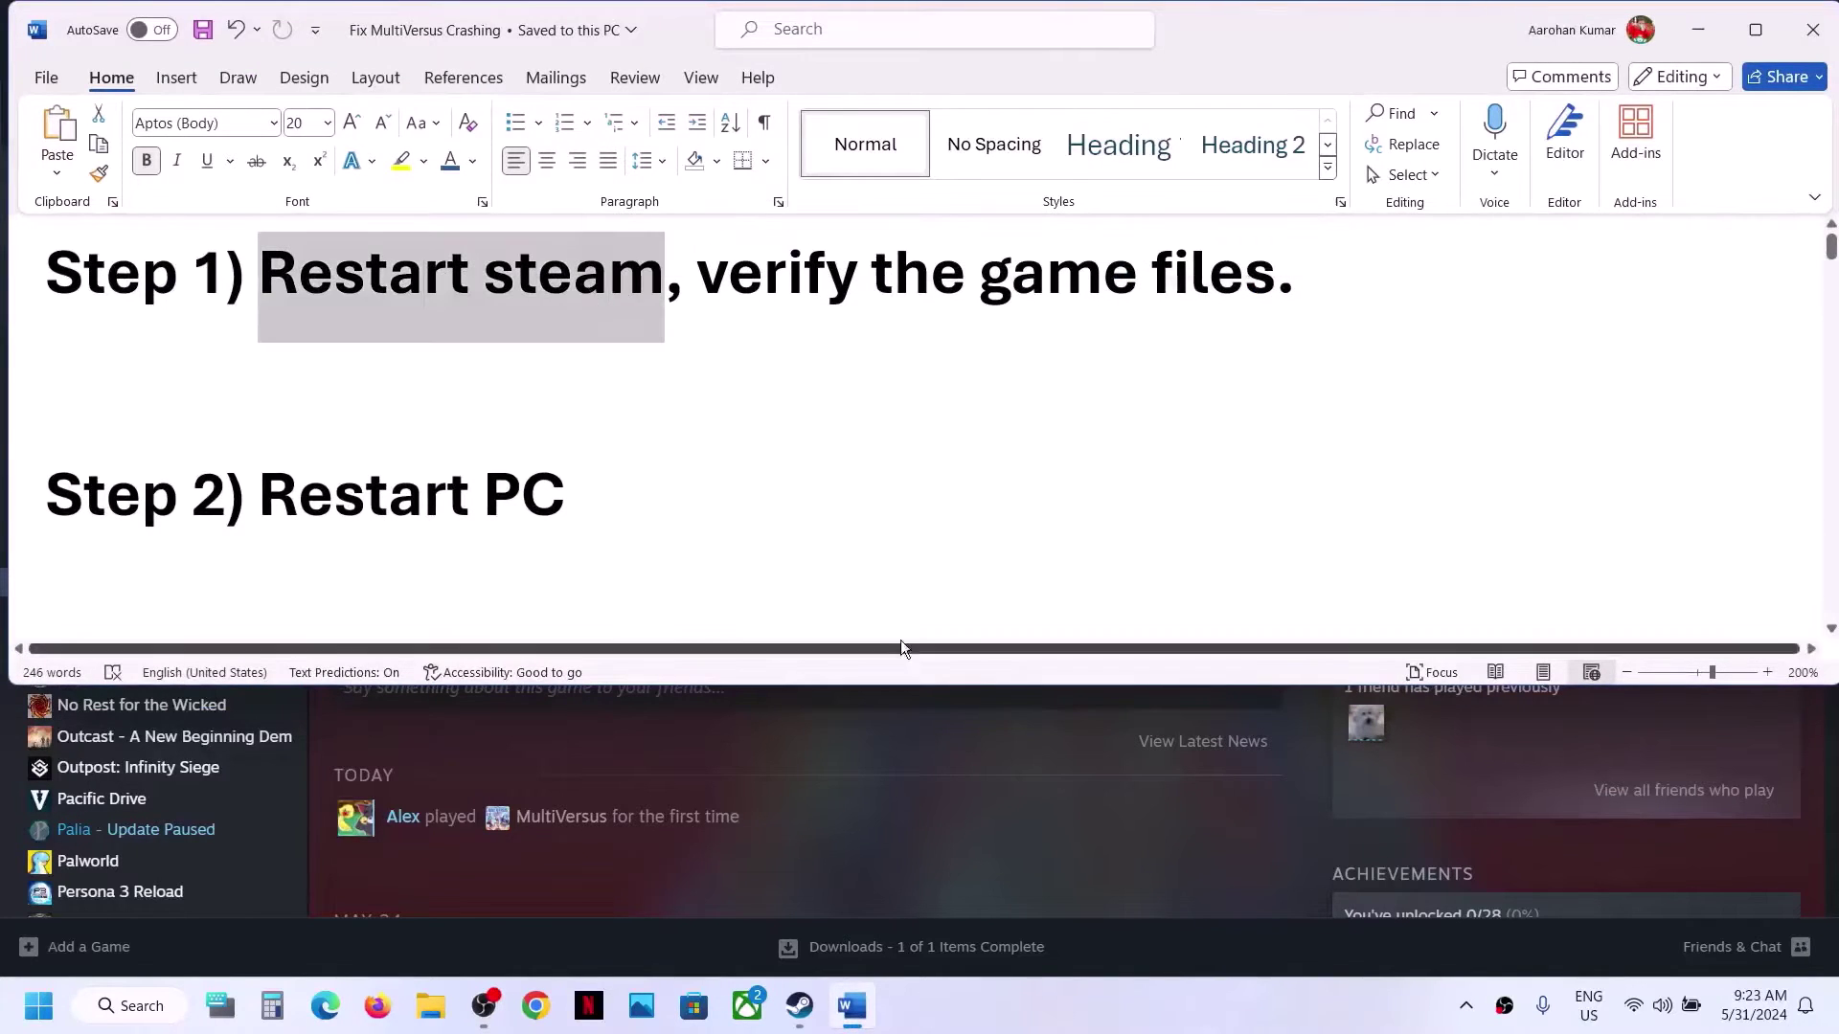
click(902, 789)
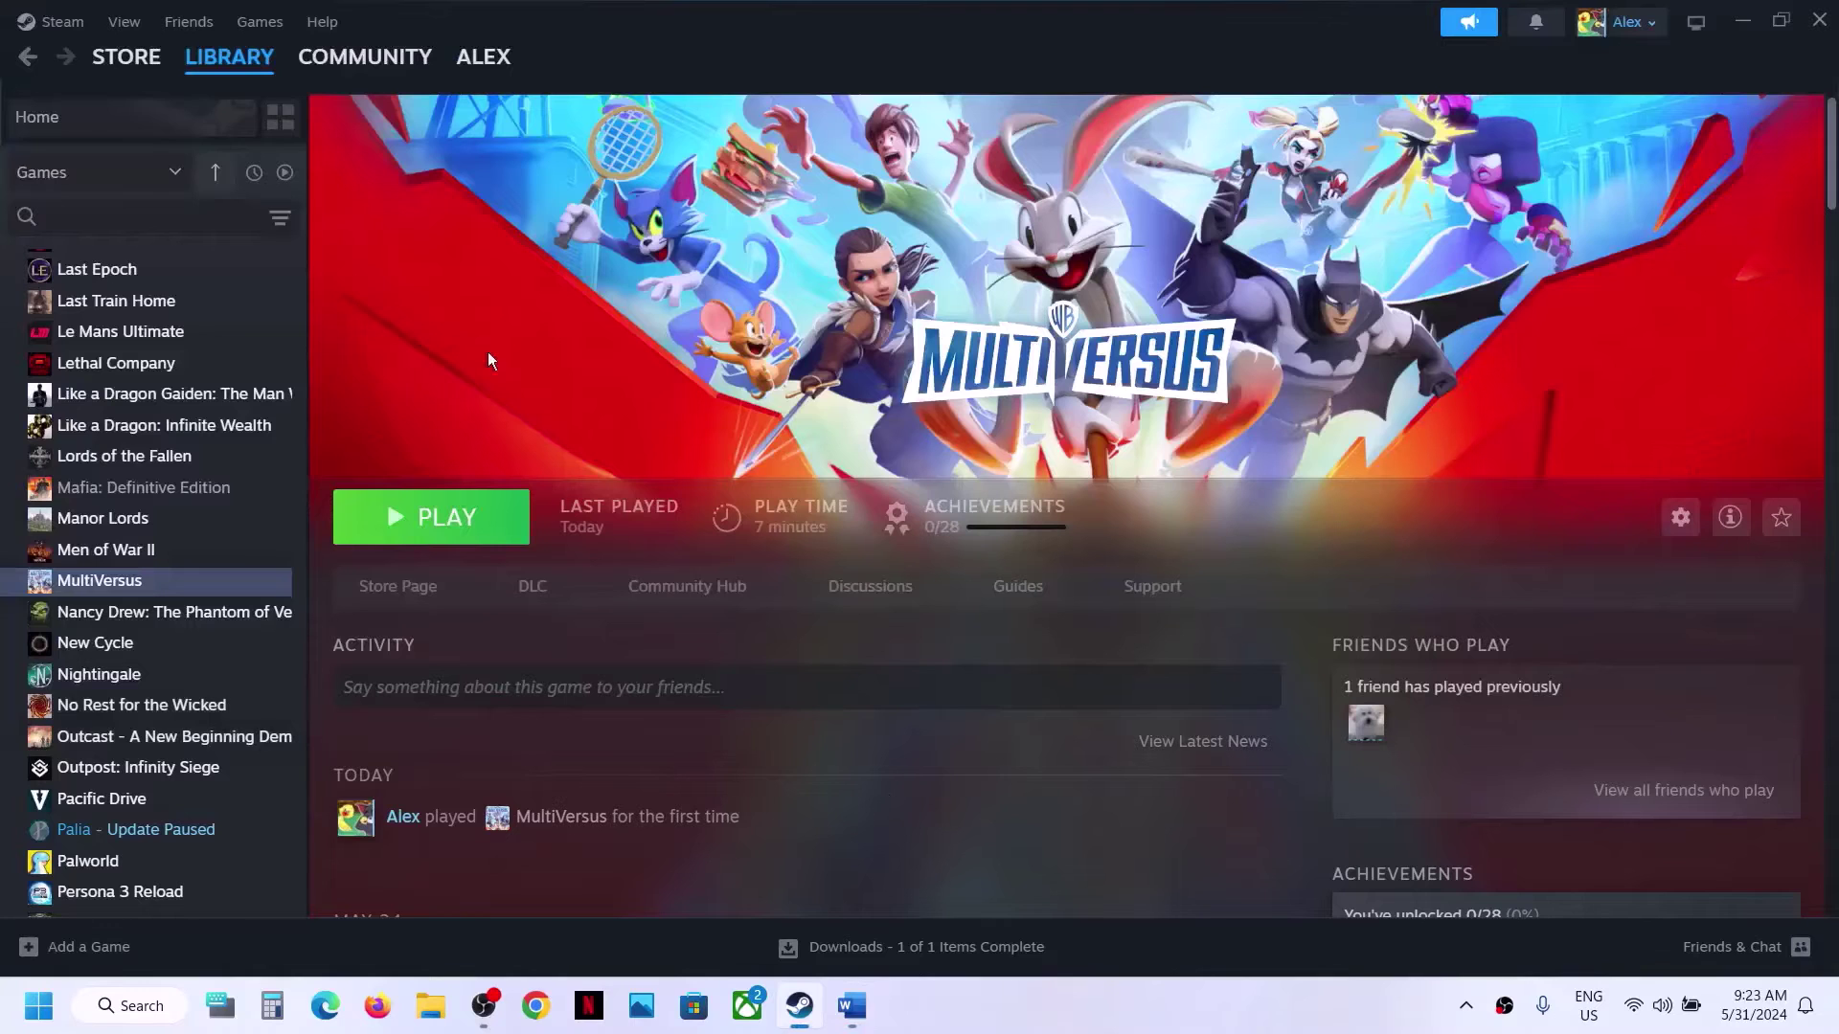
View Steam's Exit option, search Windows for the Steam app, and close the search without launching it.
click(60, 25)
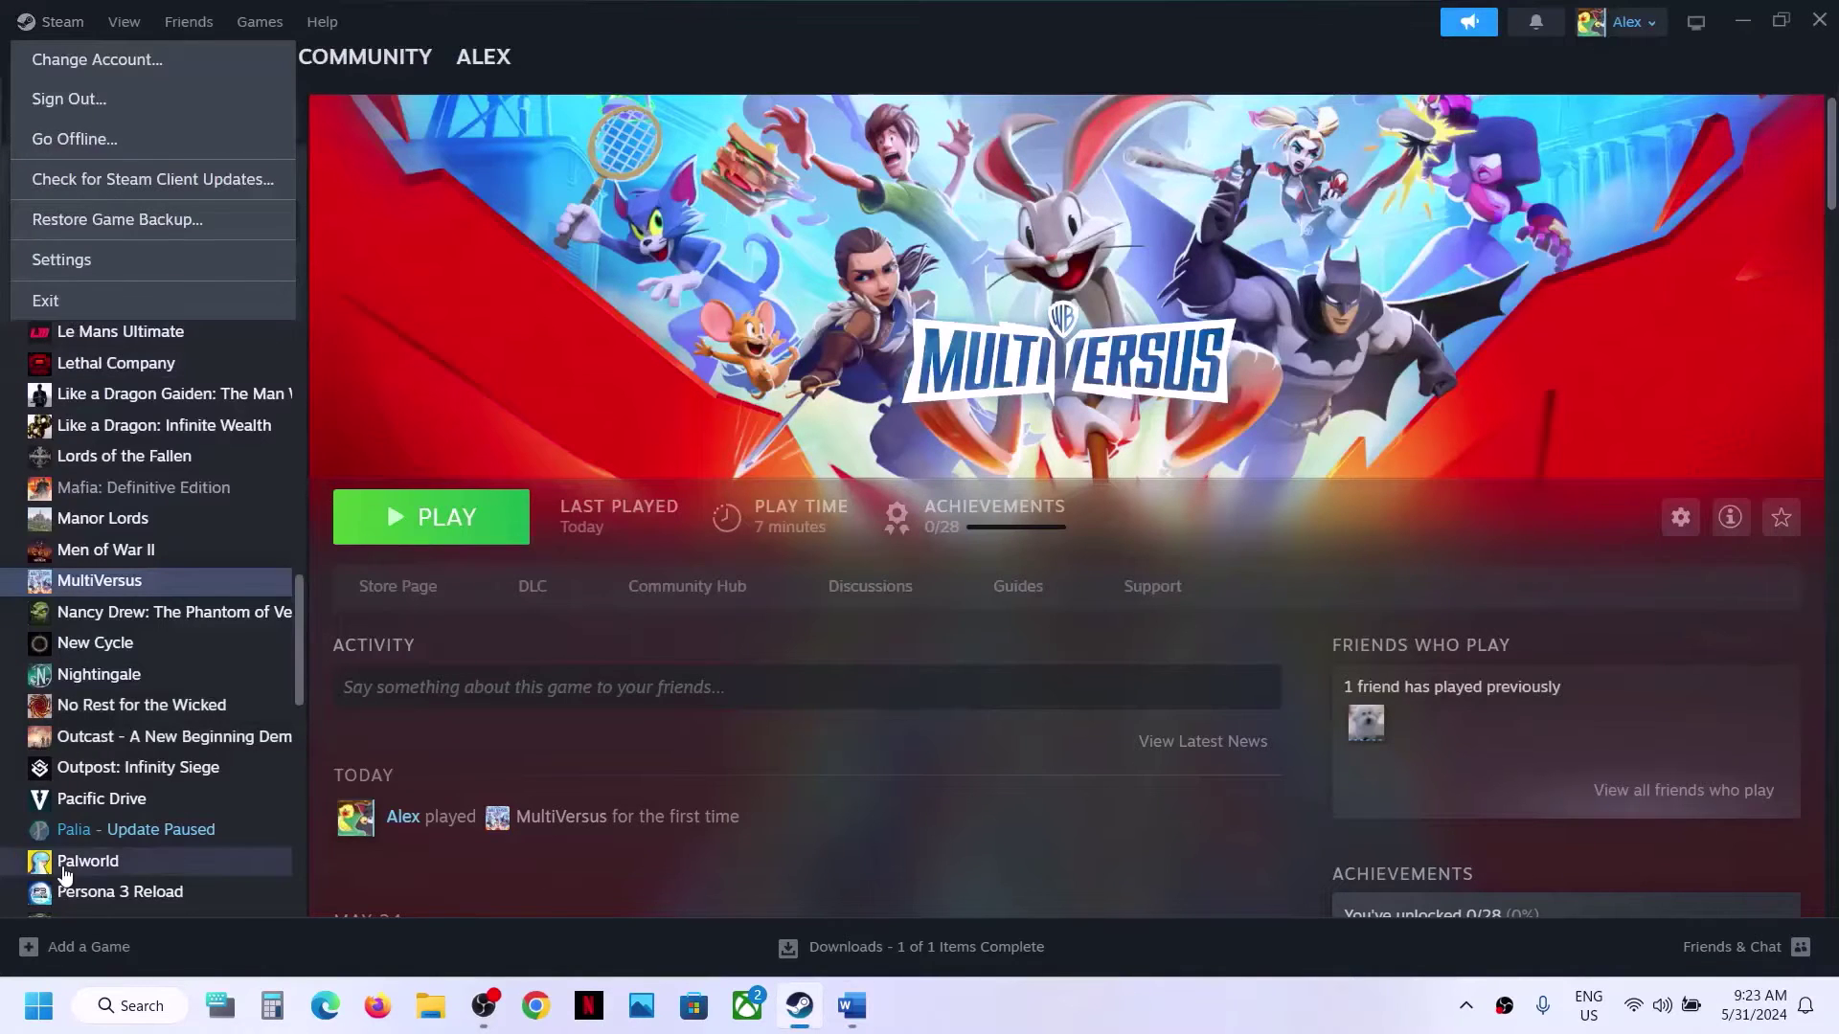
click(38, 1006)
text(steam)
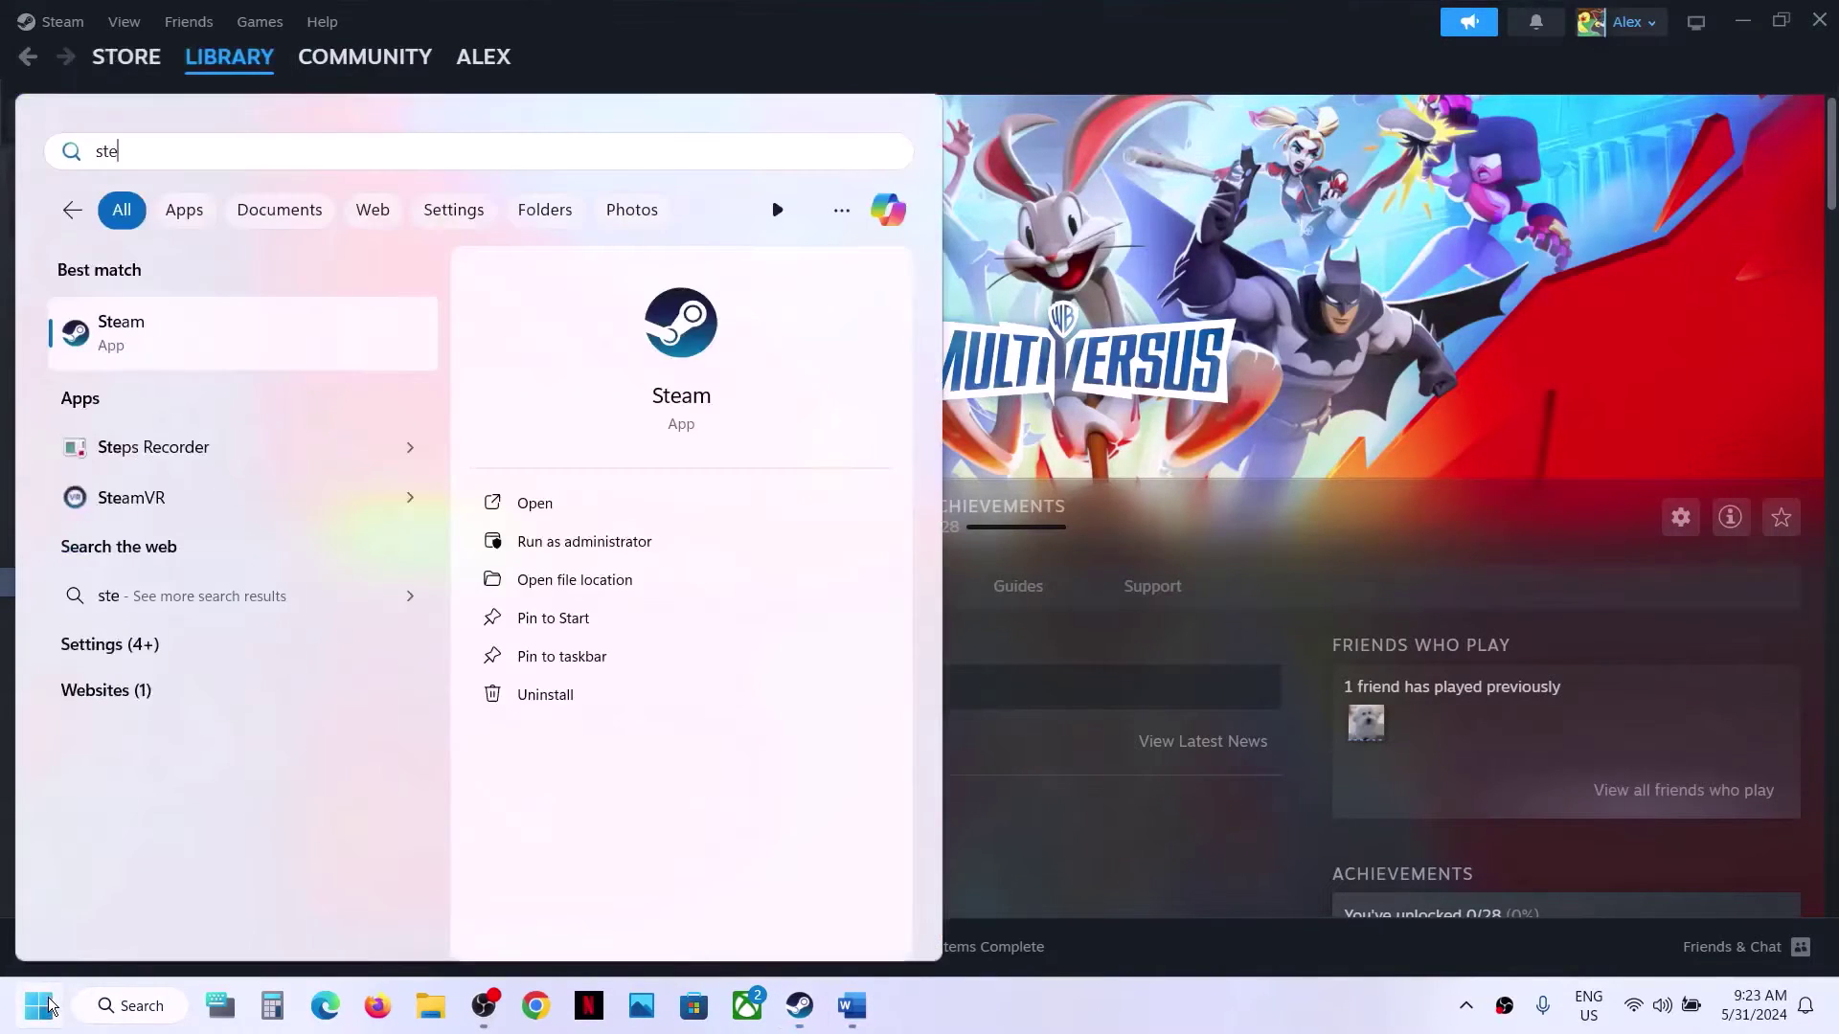
click(1475, 473)
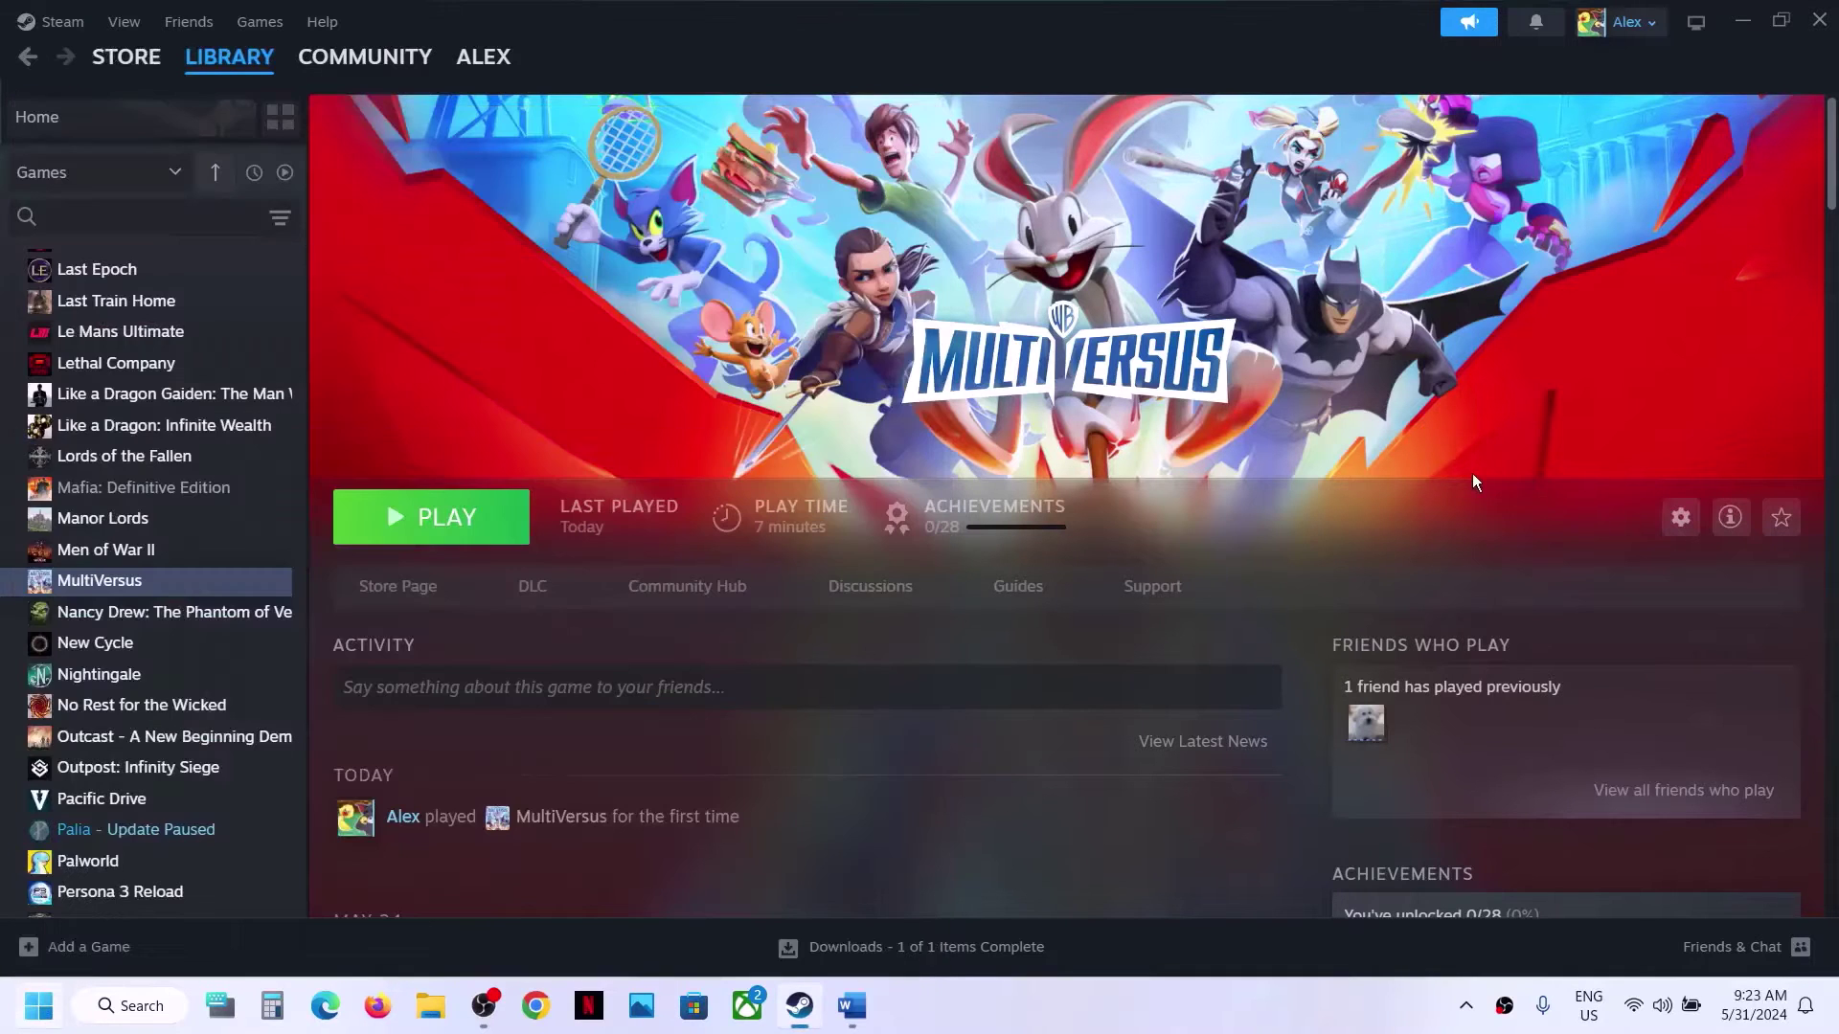
Highlight "verify the game files" in Step 1 of the Word document and return to the Steam library.
click(851, 1005)
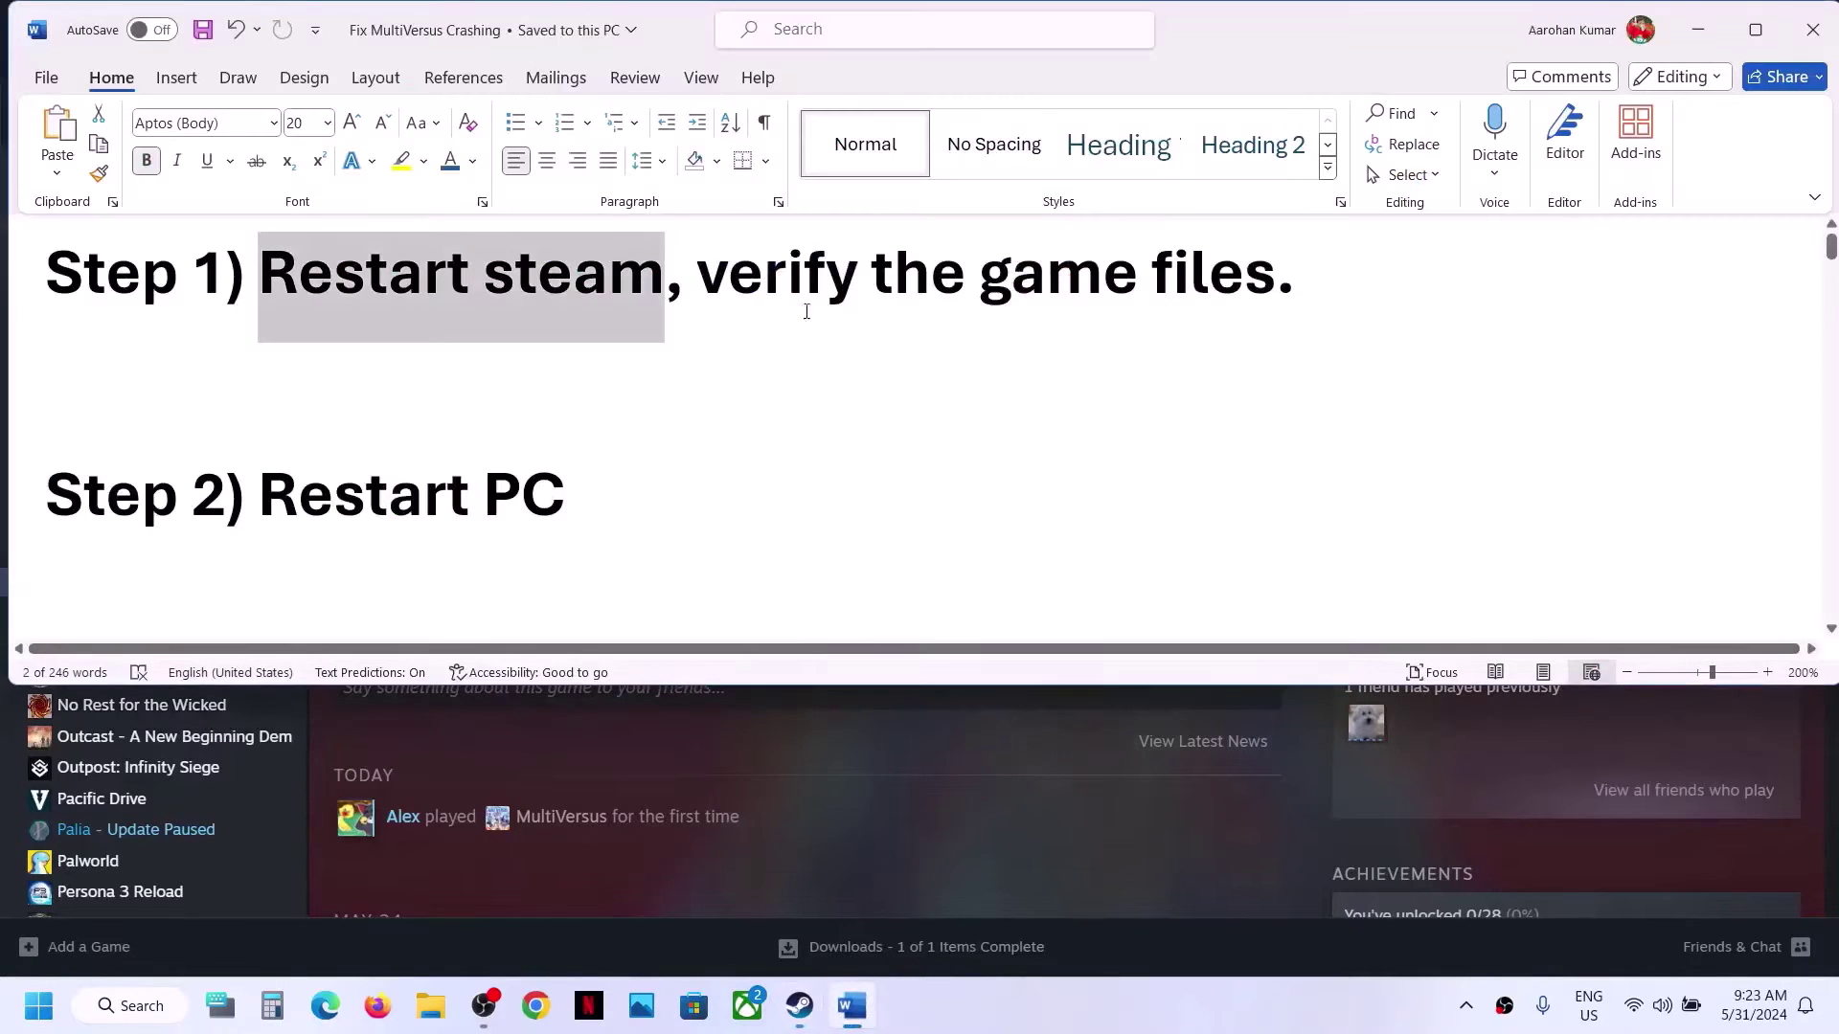
drag(759, 289, 1238, 304)
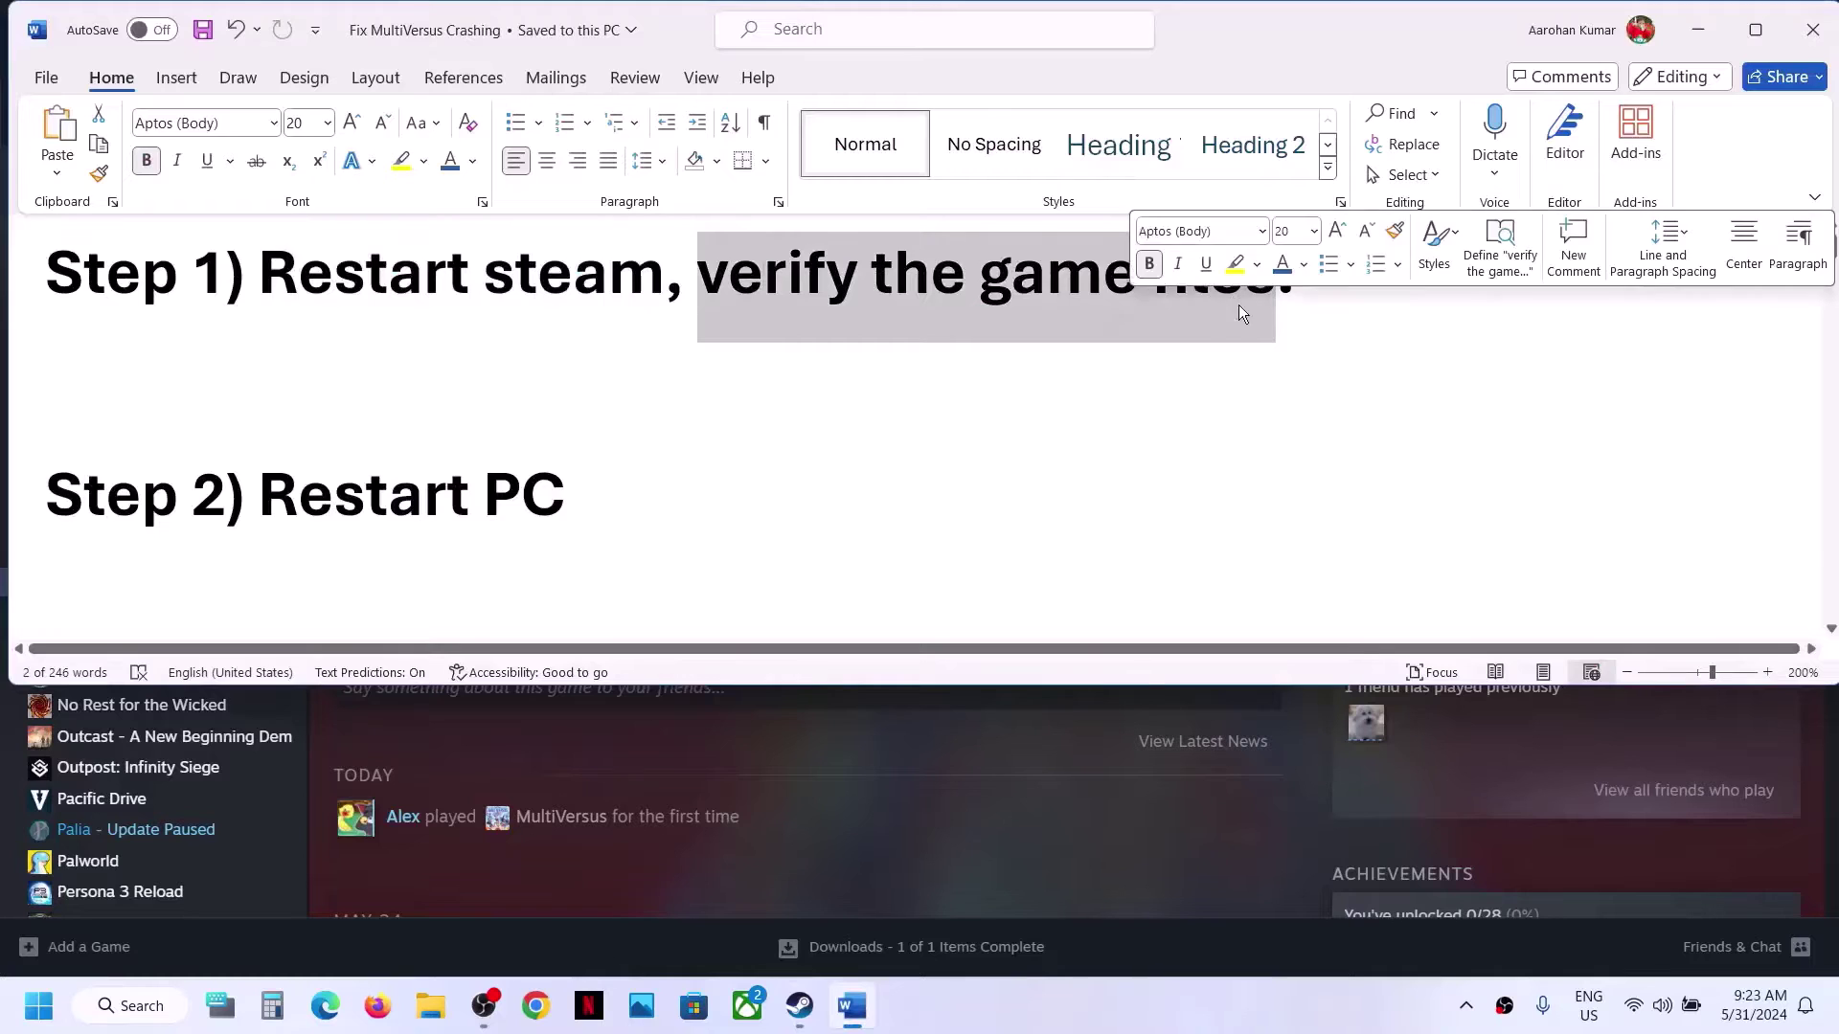
key(alt+Tab)
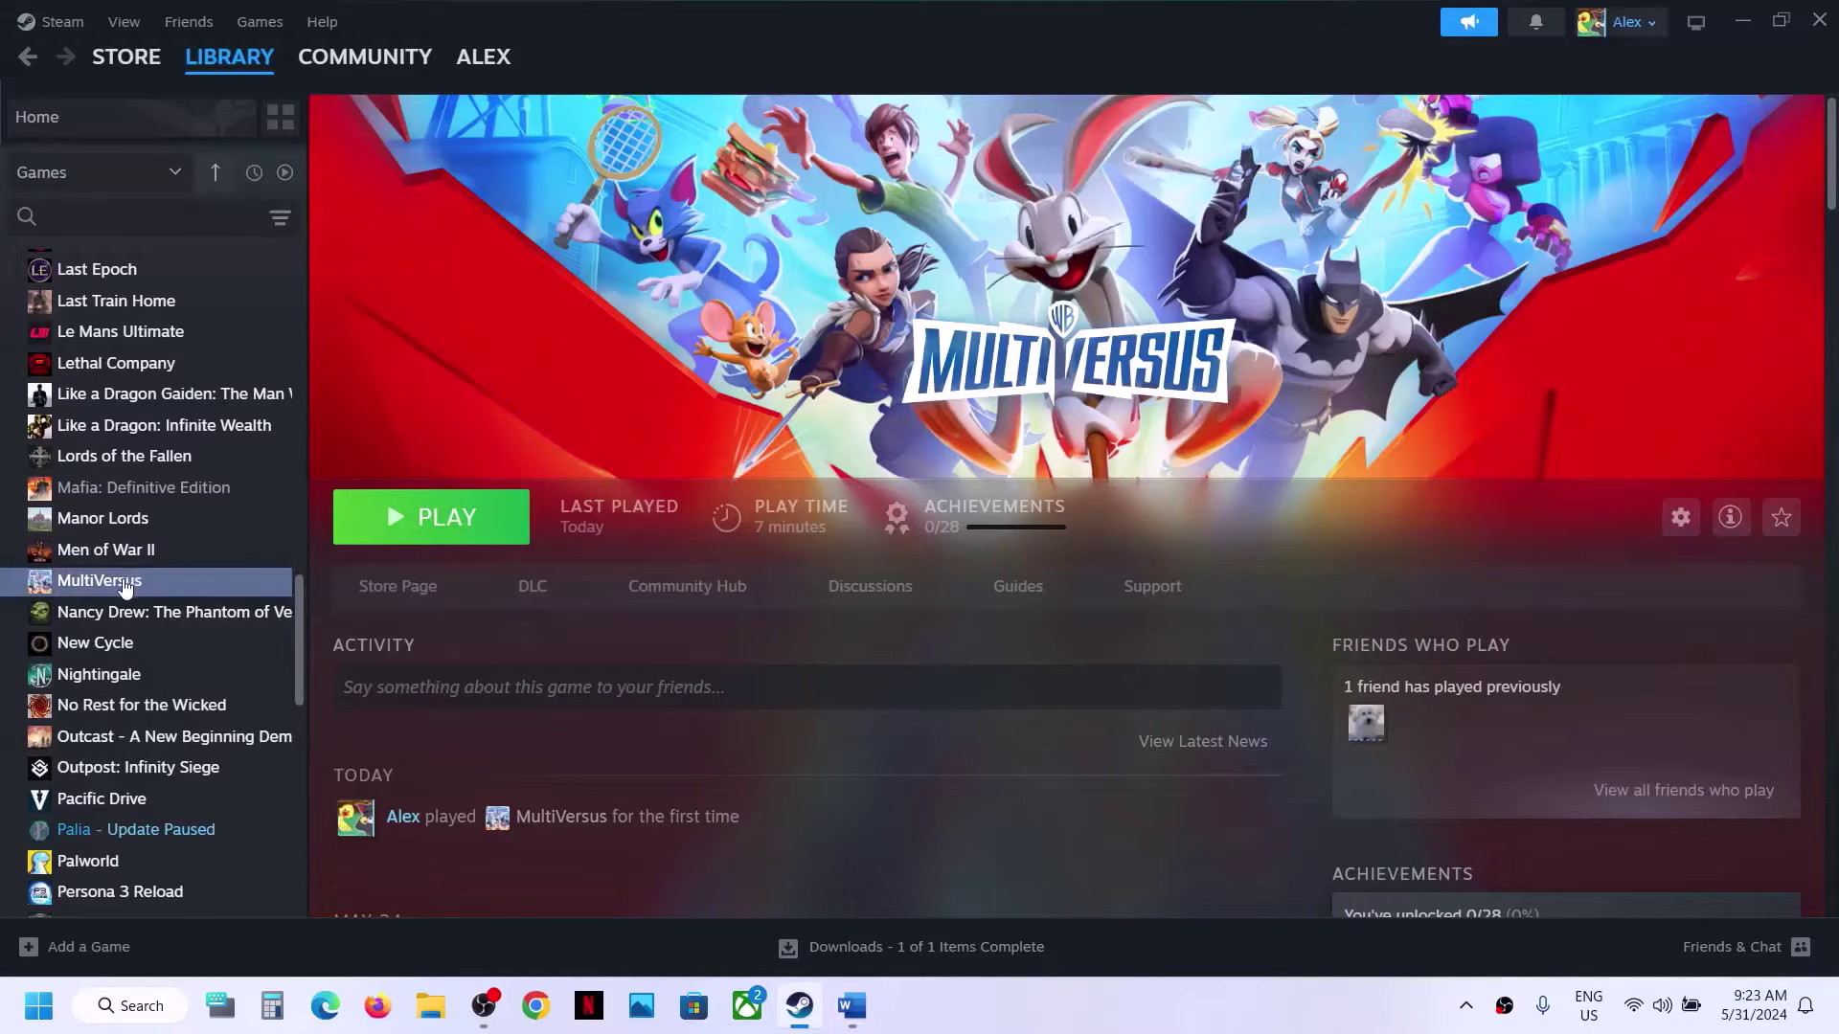
View the file integrity verification option in MultiVersus's Installed Files properties, and close the properties.
right_click(124, 587)
click(187, 763)
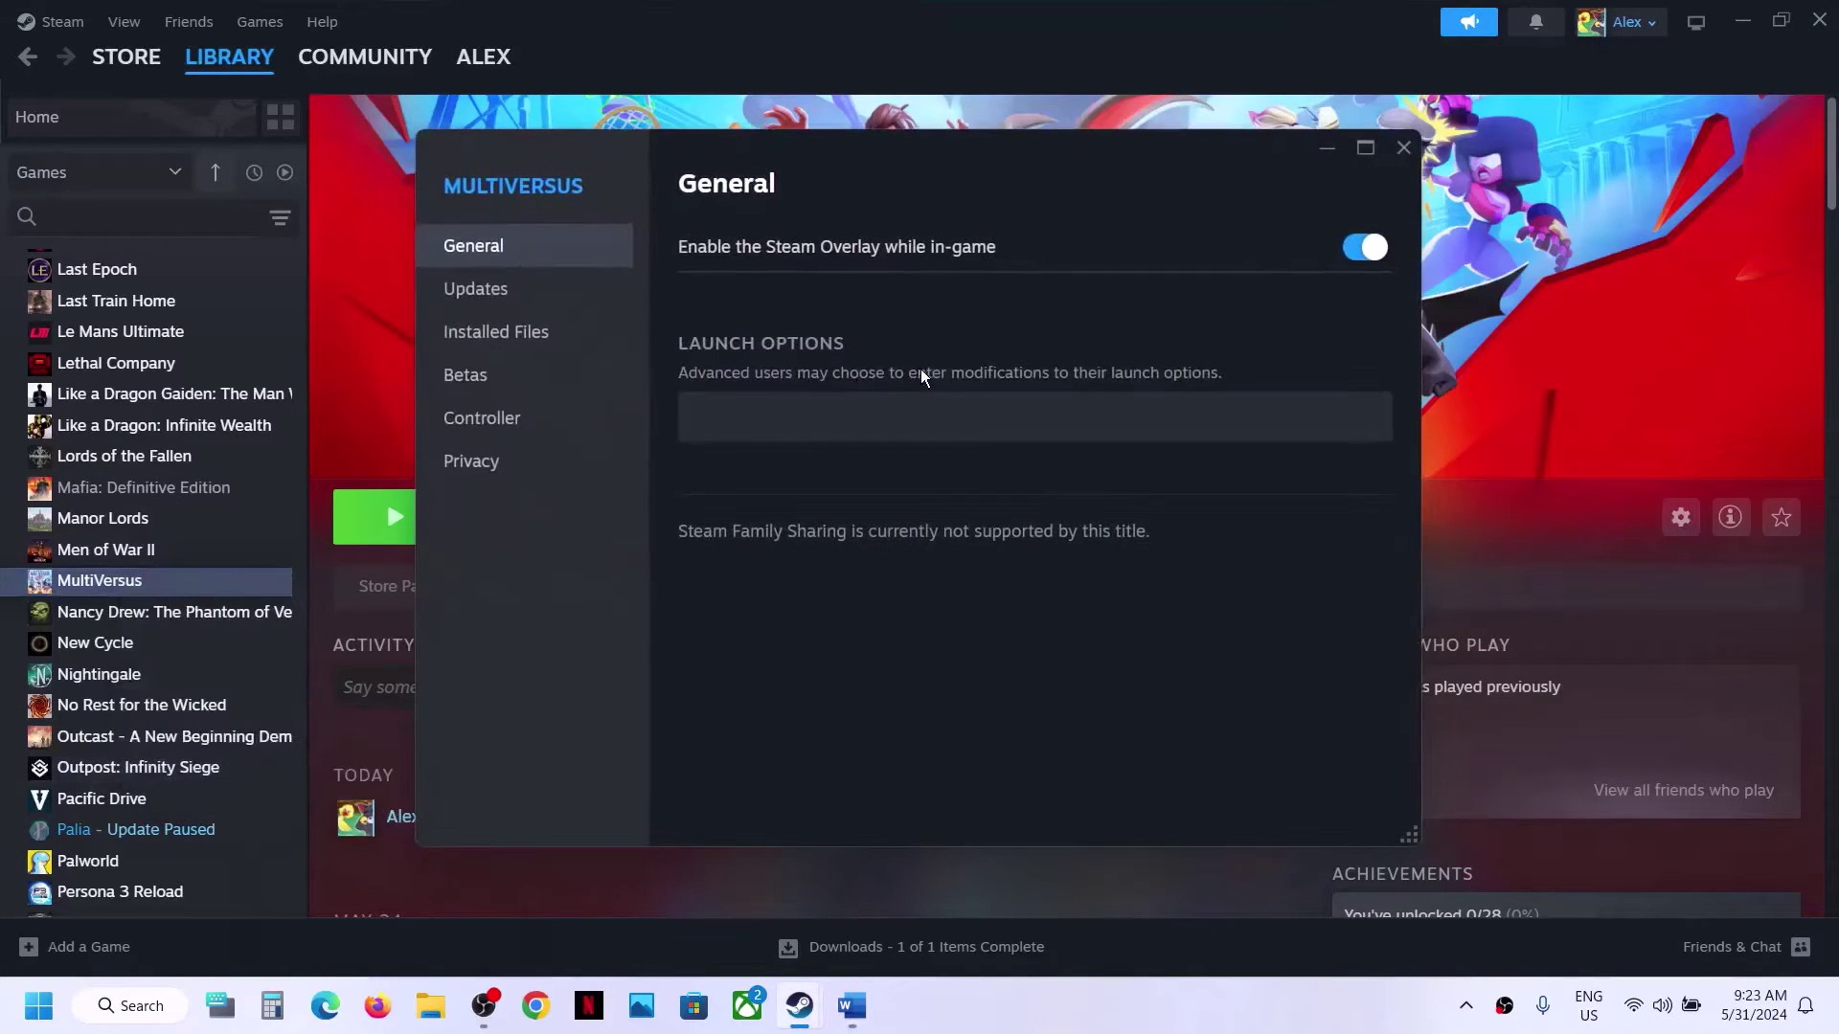
click(526, 342)
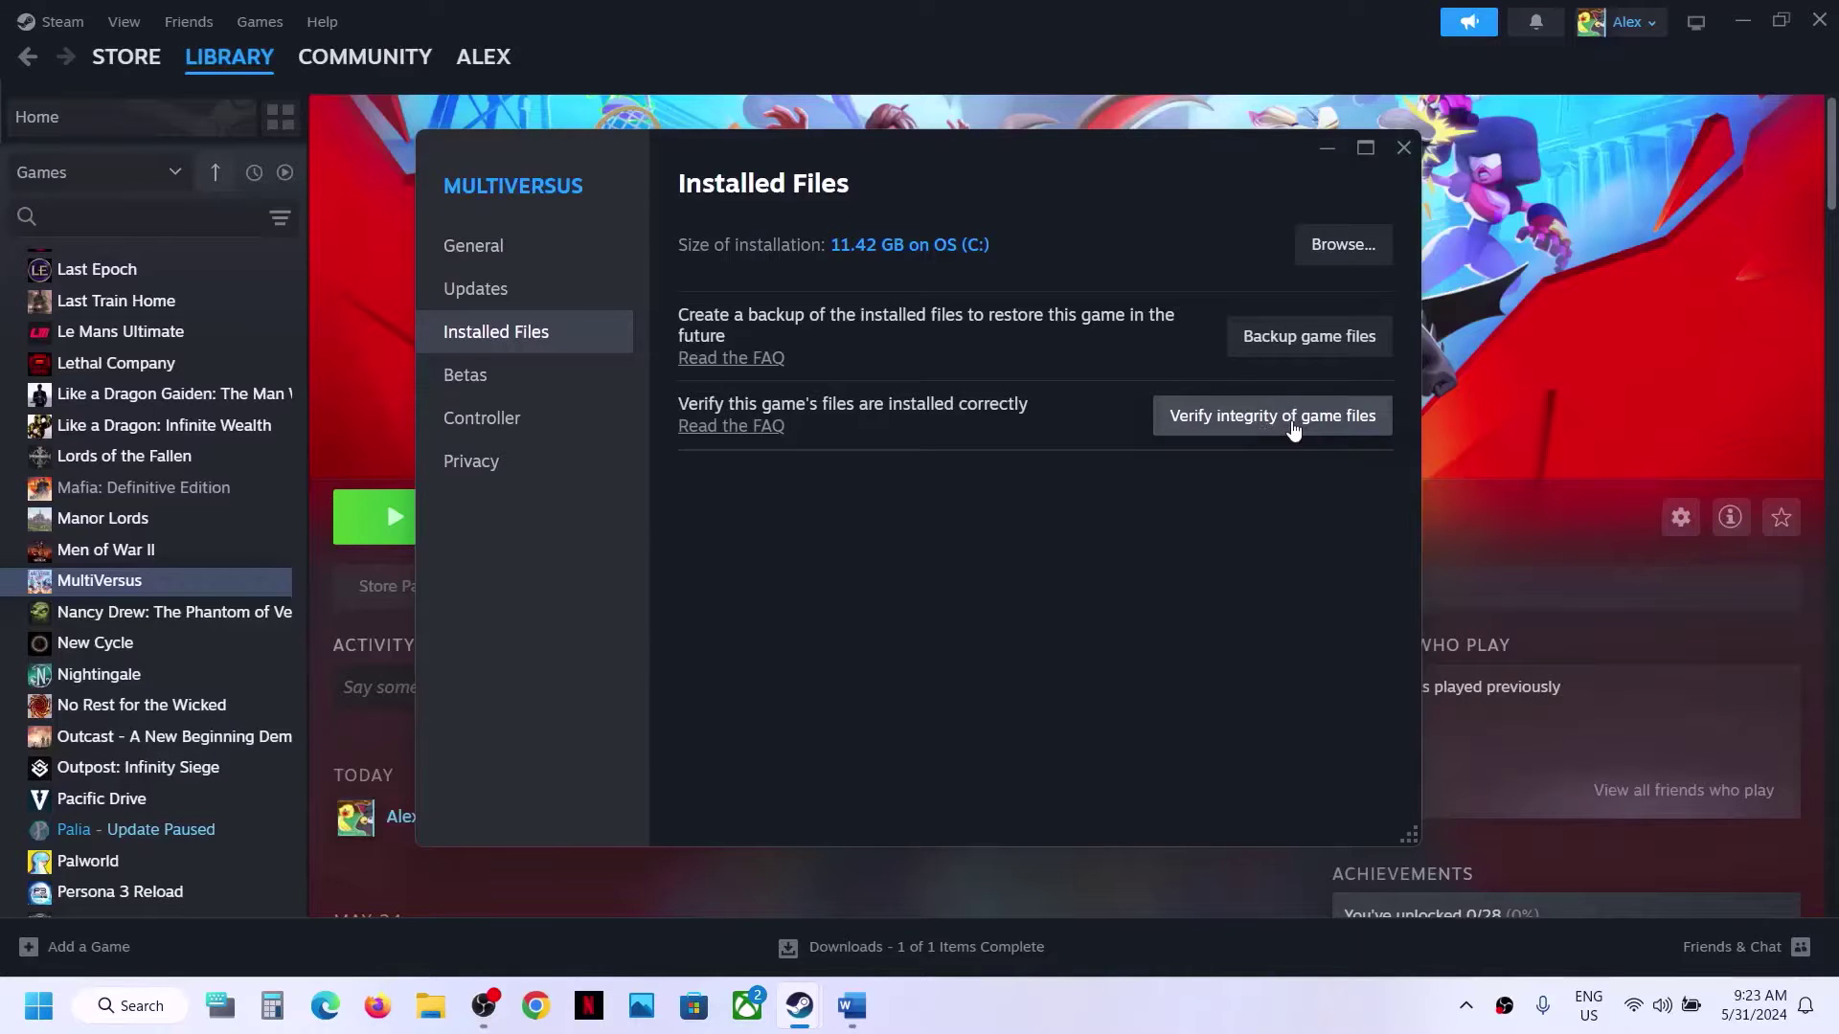
click(1410, 149)
Show Step 2 of the Word document, view the PC's power options, and dismiss them without restarting.
click(852, 1006)
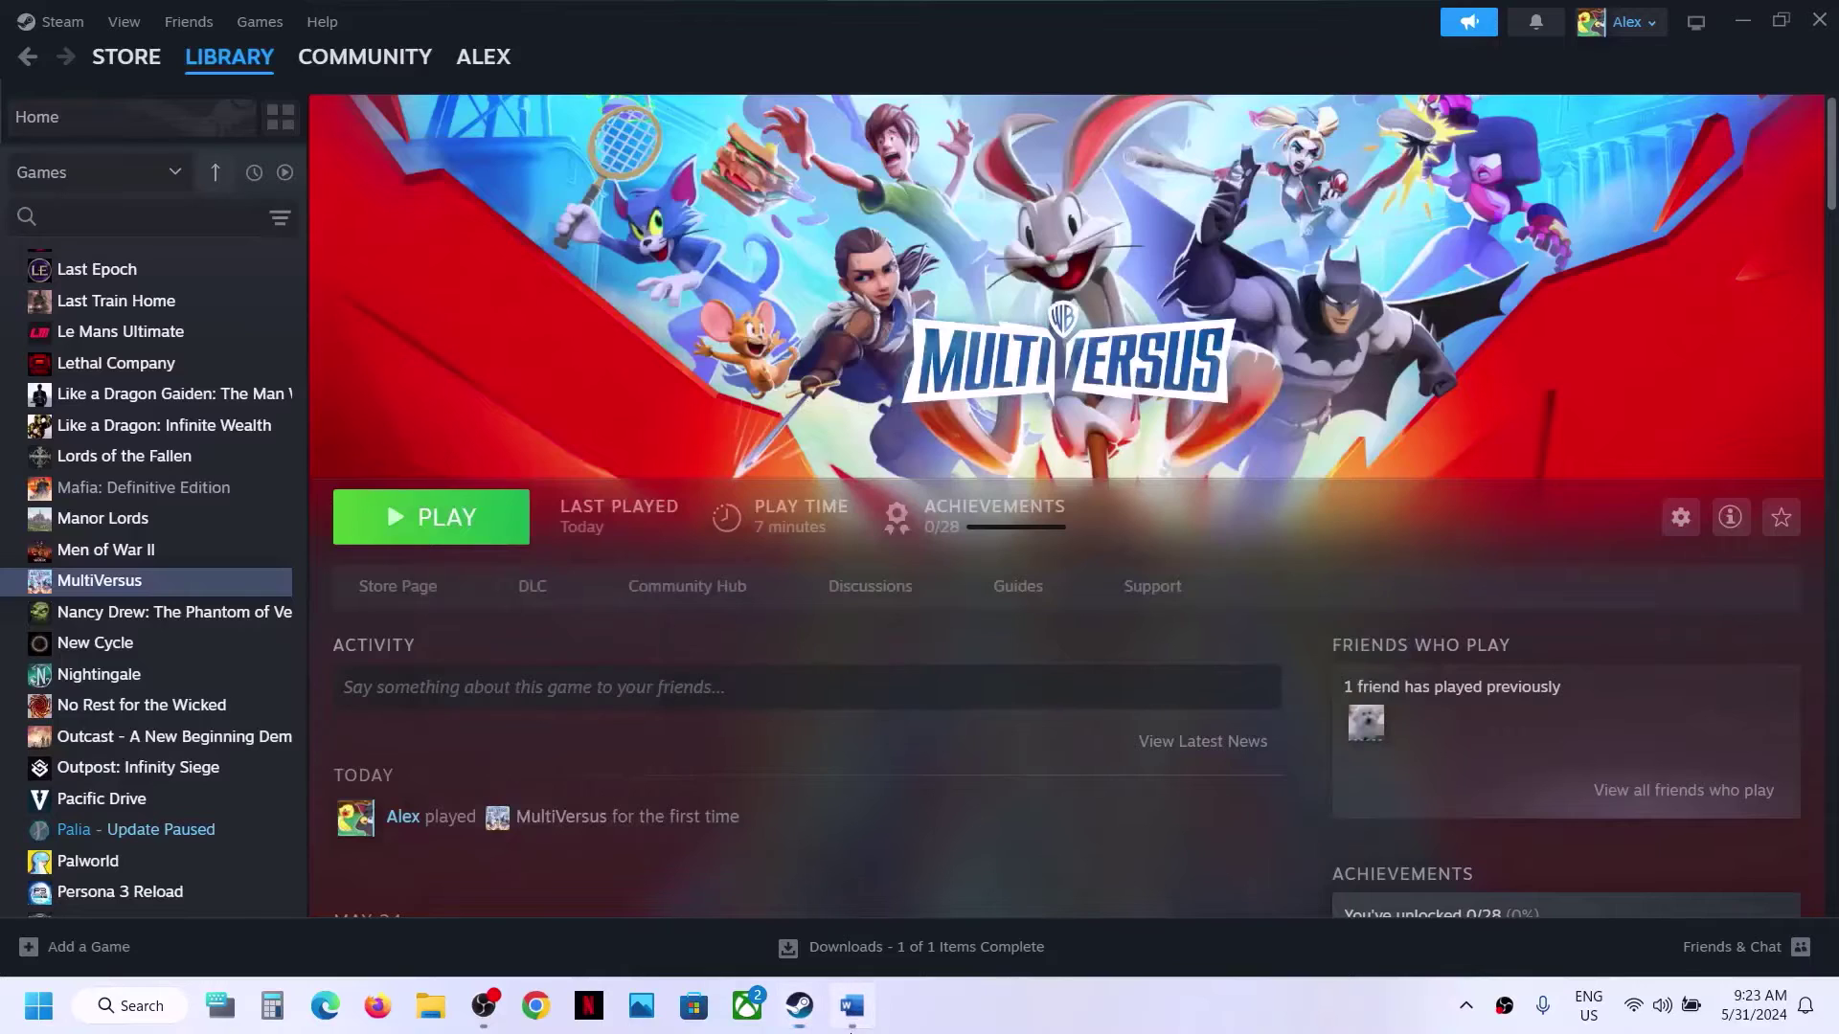
scroll(564, 624, down, 2)
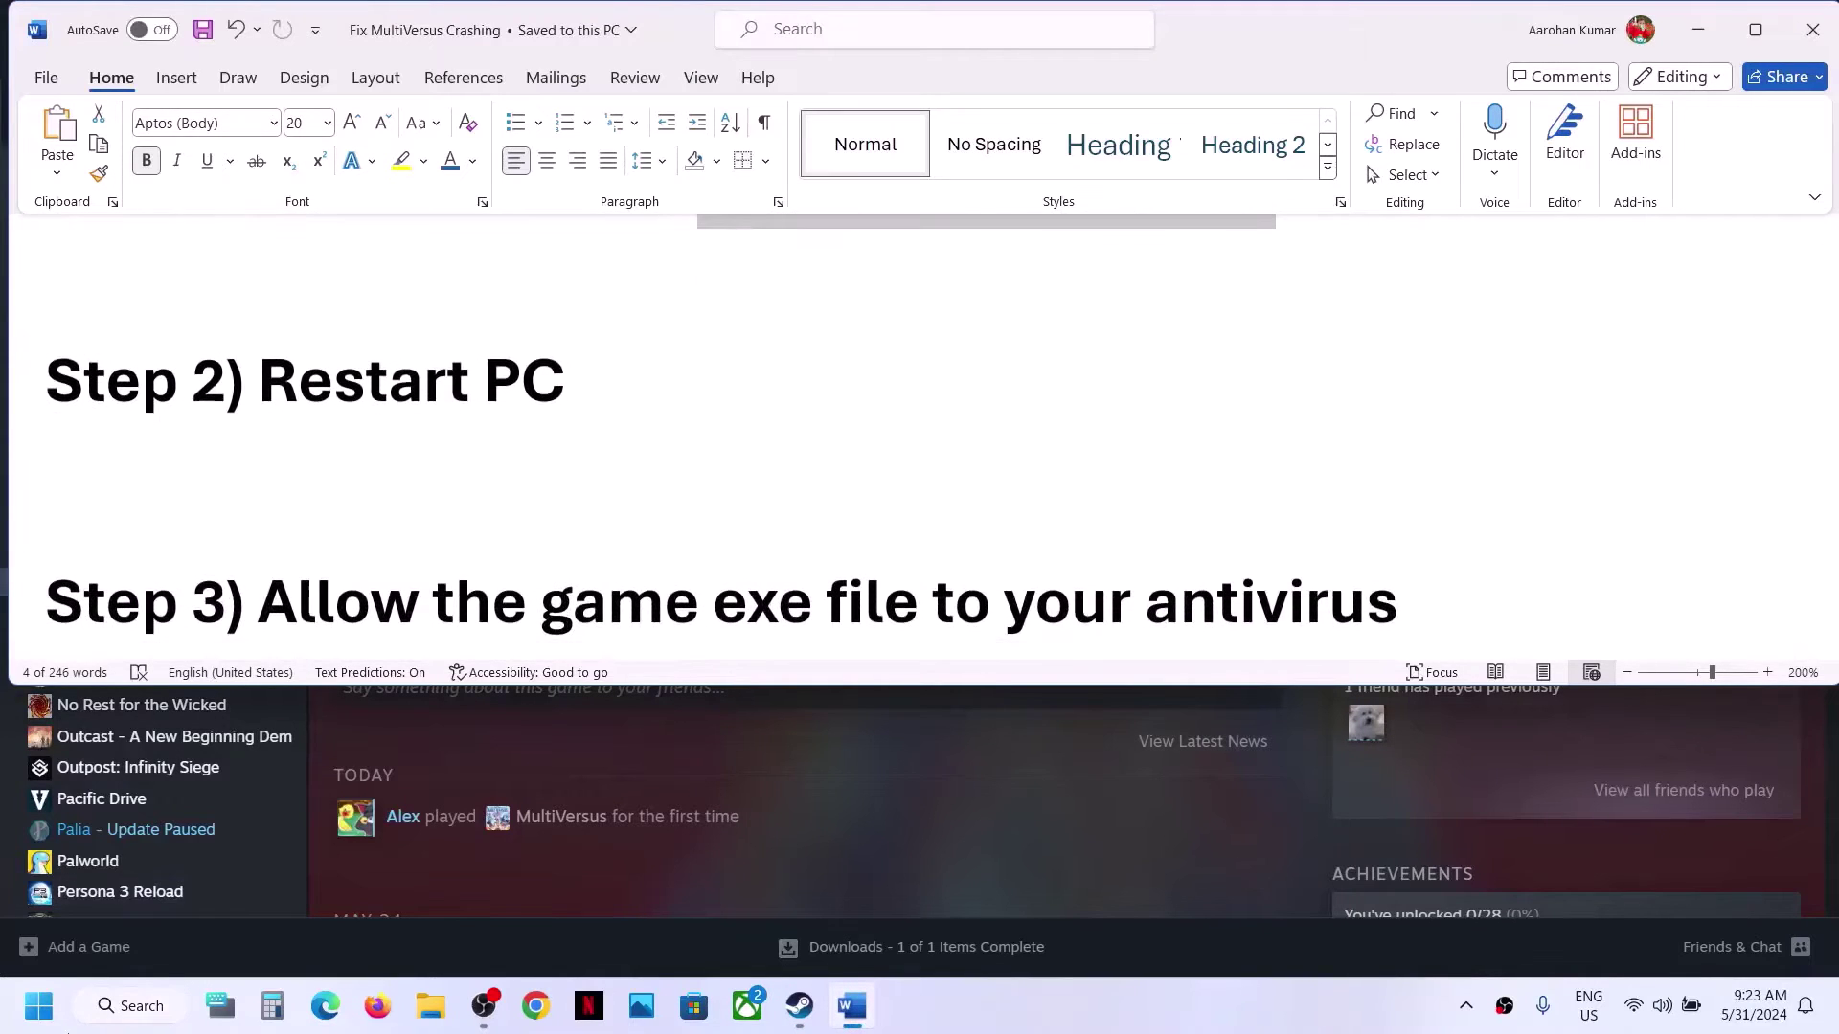
click(21, 1030)
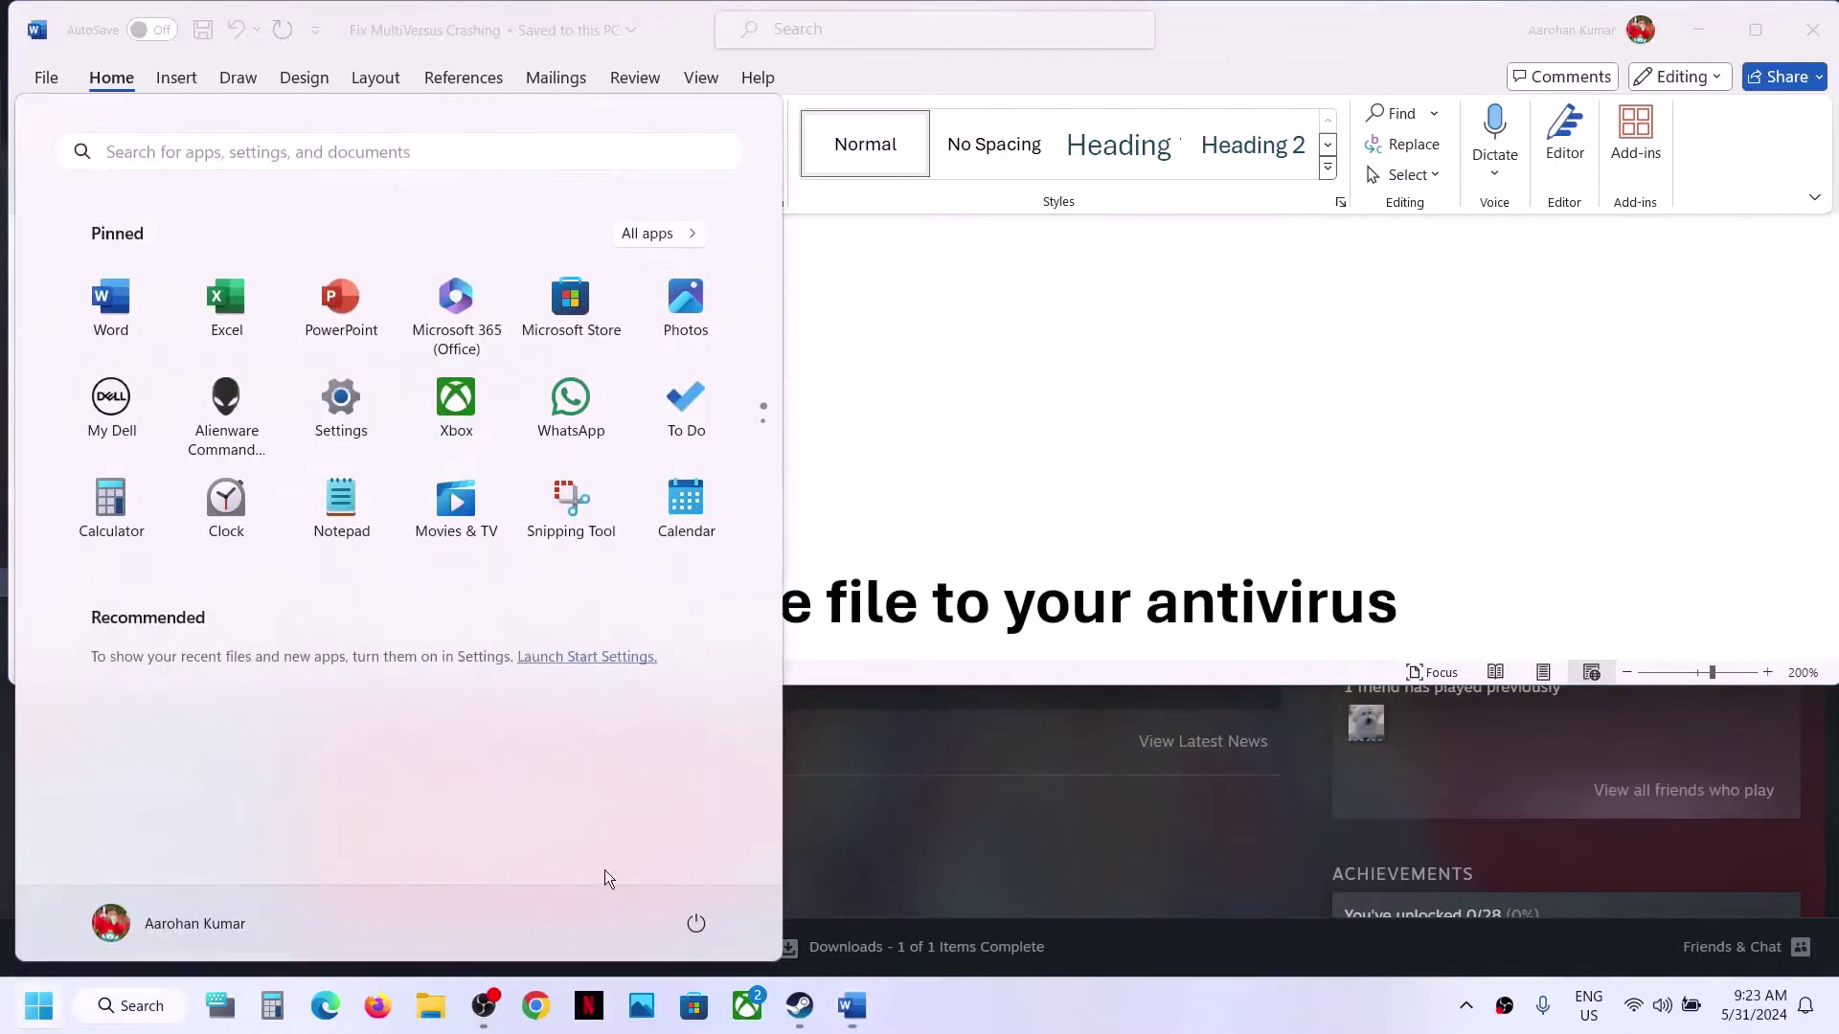
click(696, 922)
key(Escape)
key(Escape)
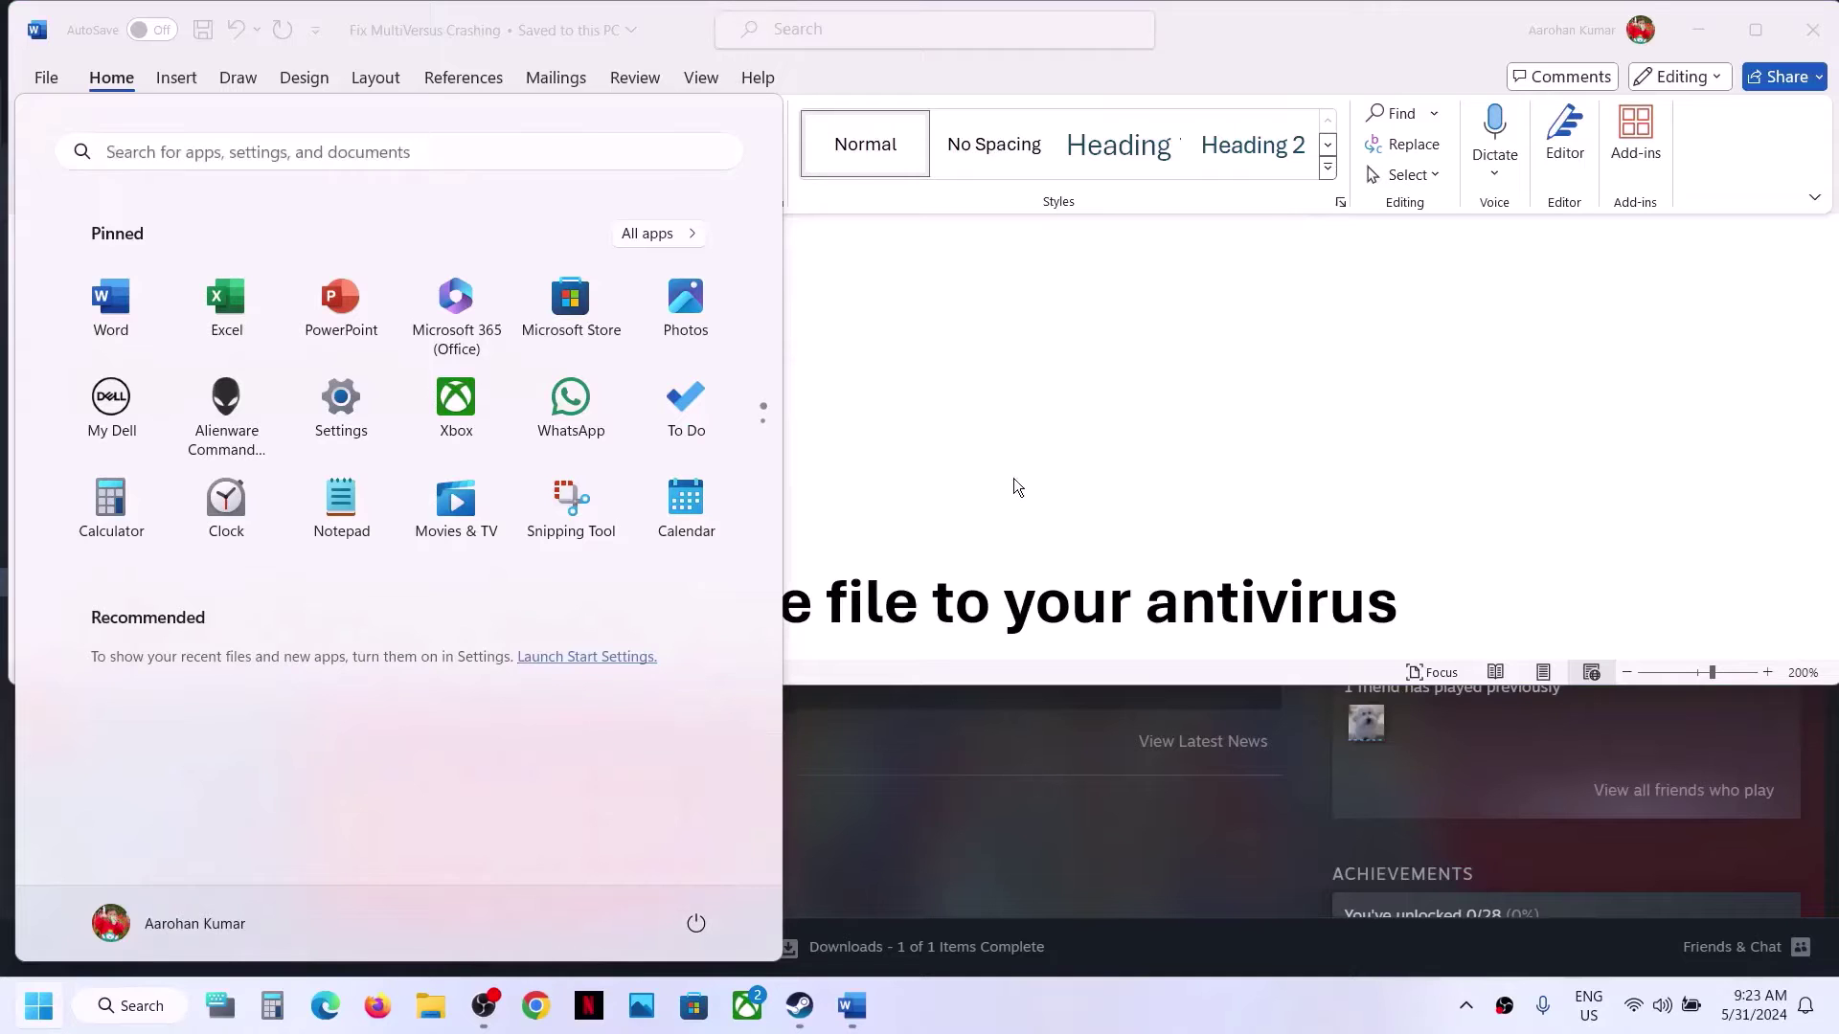
Highlight the Step 3 text in the Word document about allowing the game exe through antivirus and Windows Security.
scroll(1014, 478, down, 2)
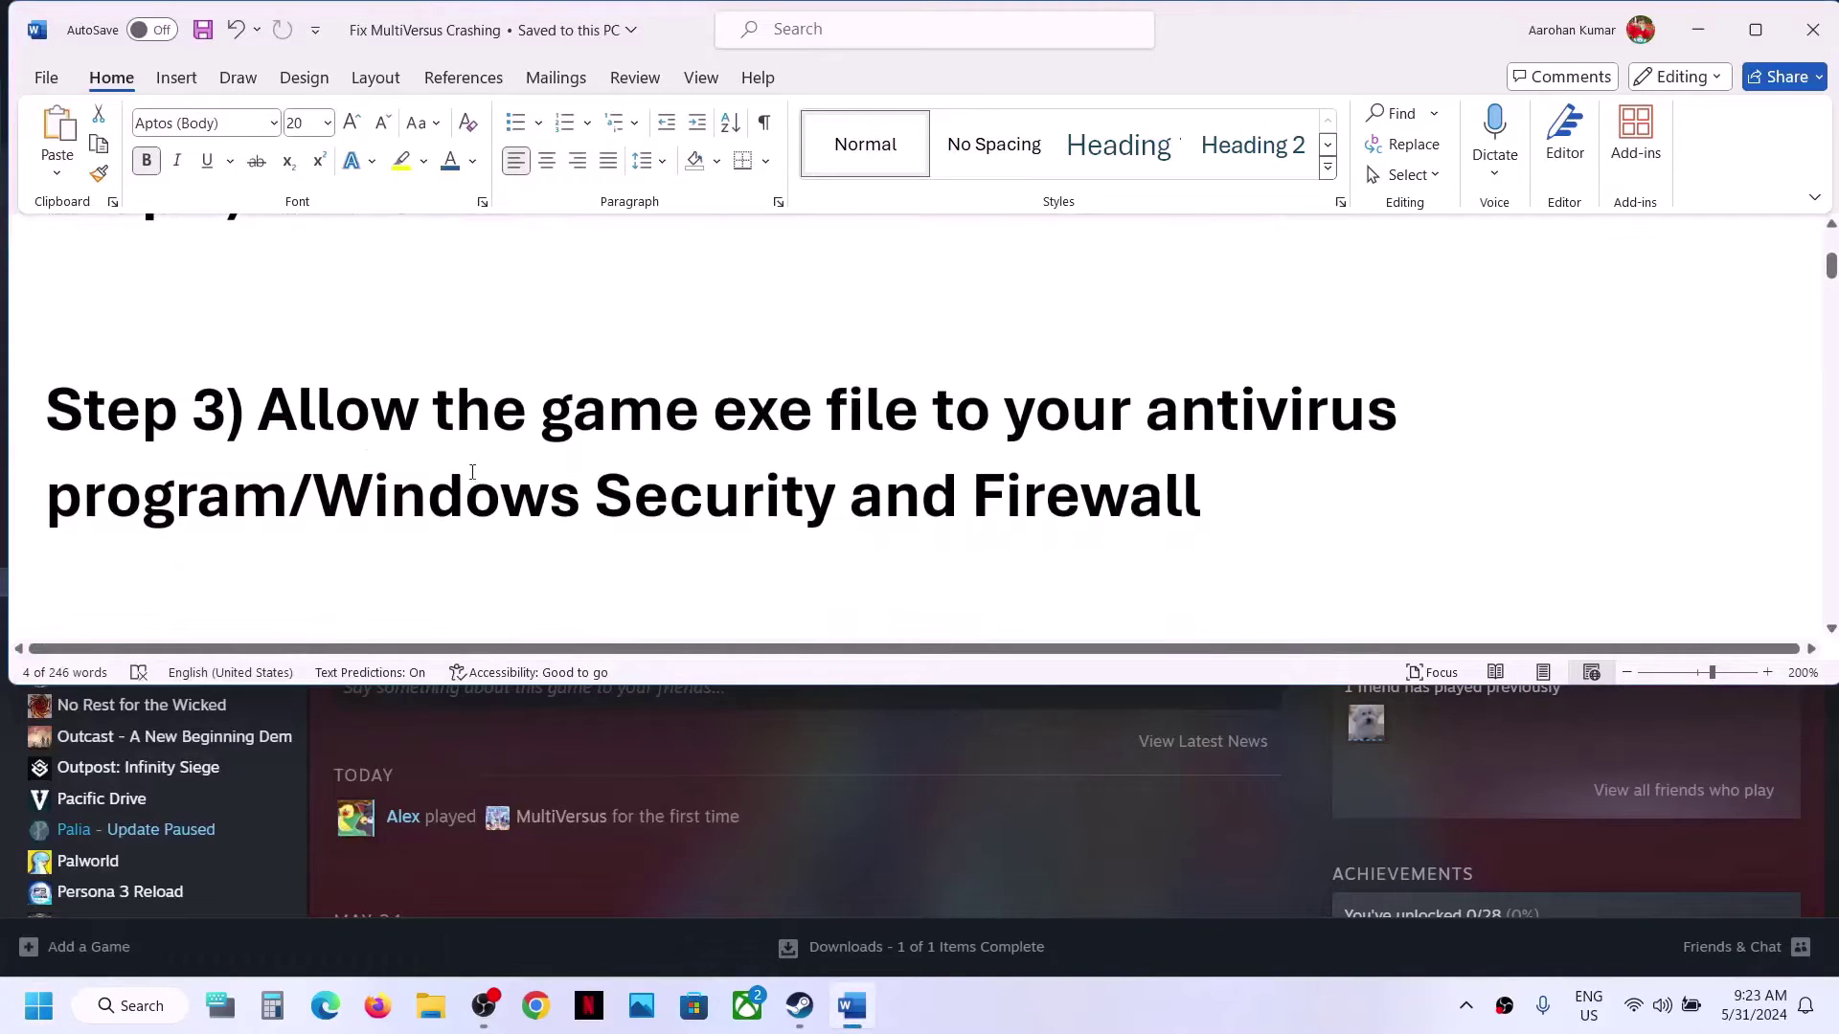
drag(277, 424, 317, 497)
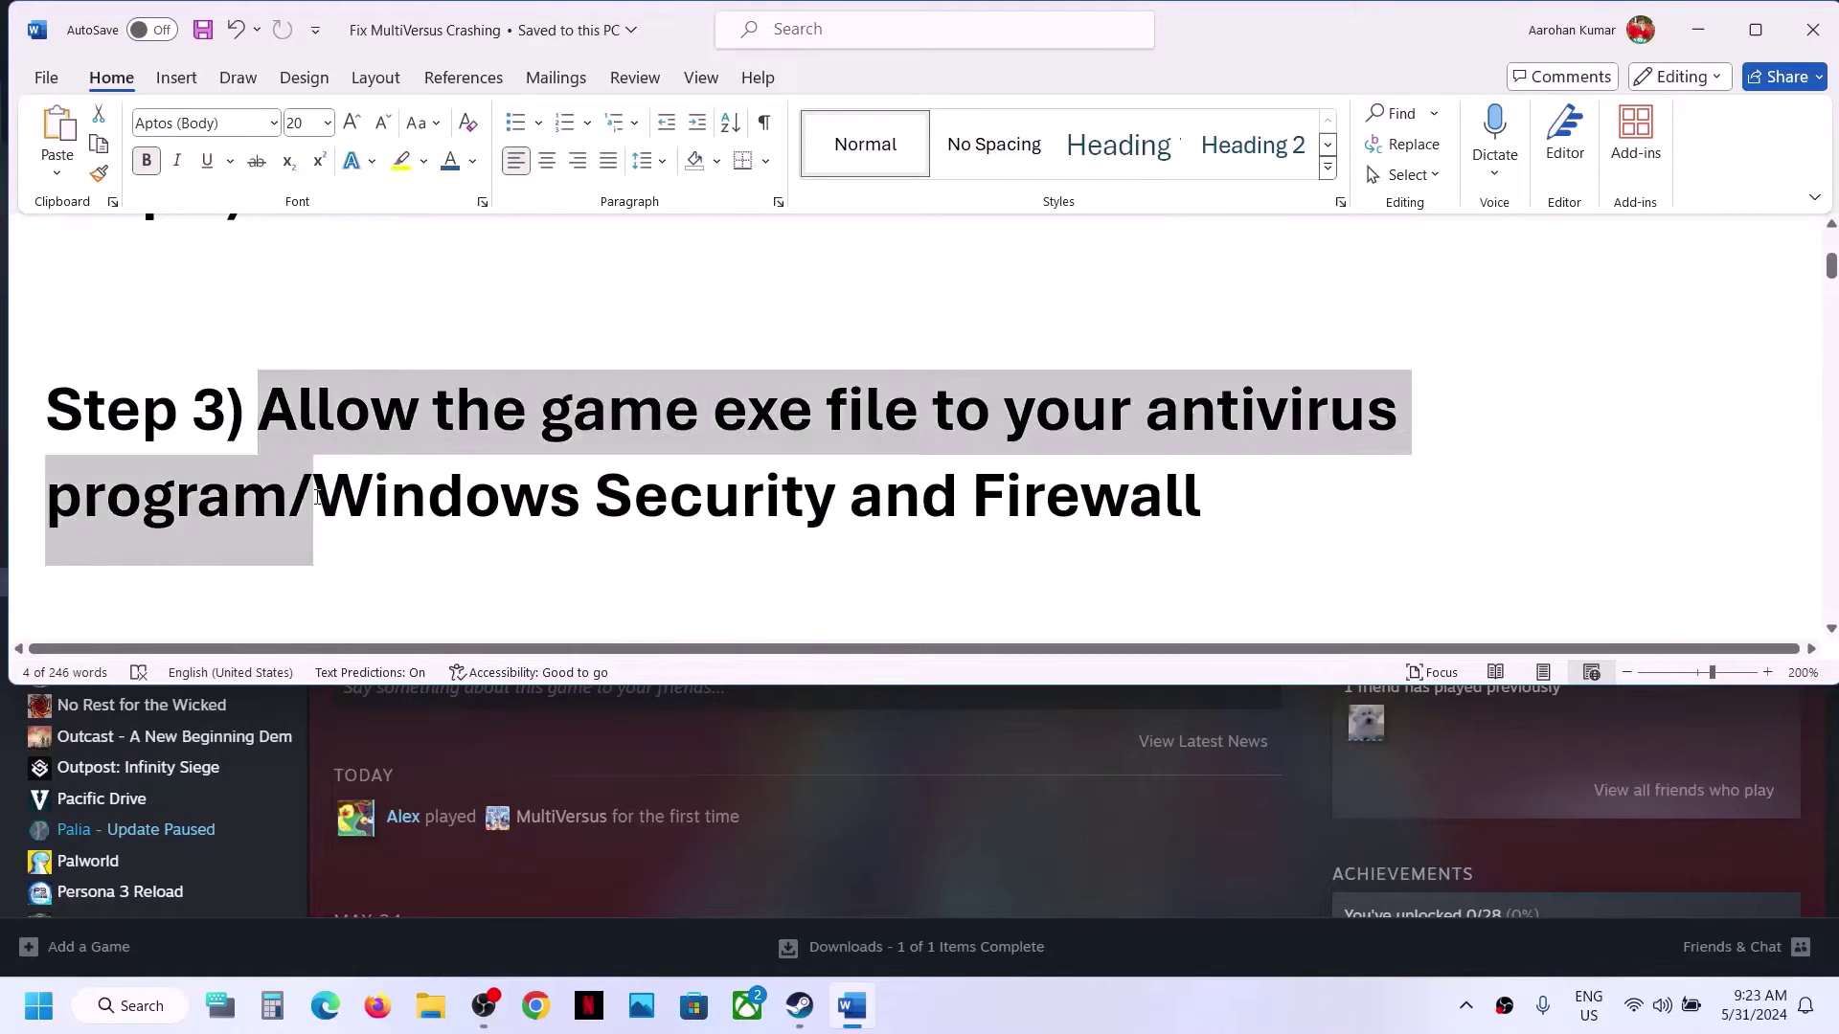
click(438, 525)
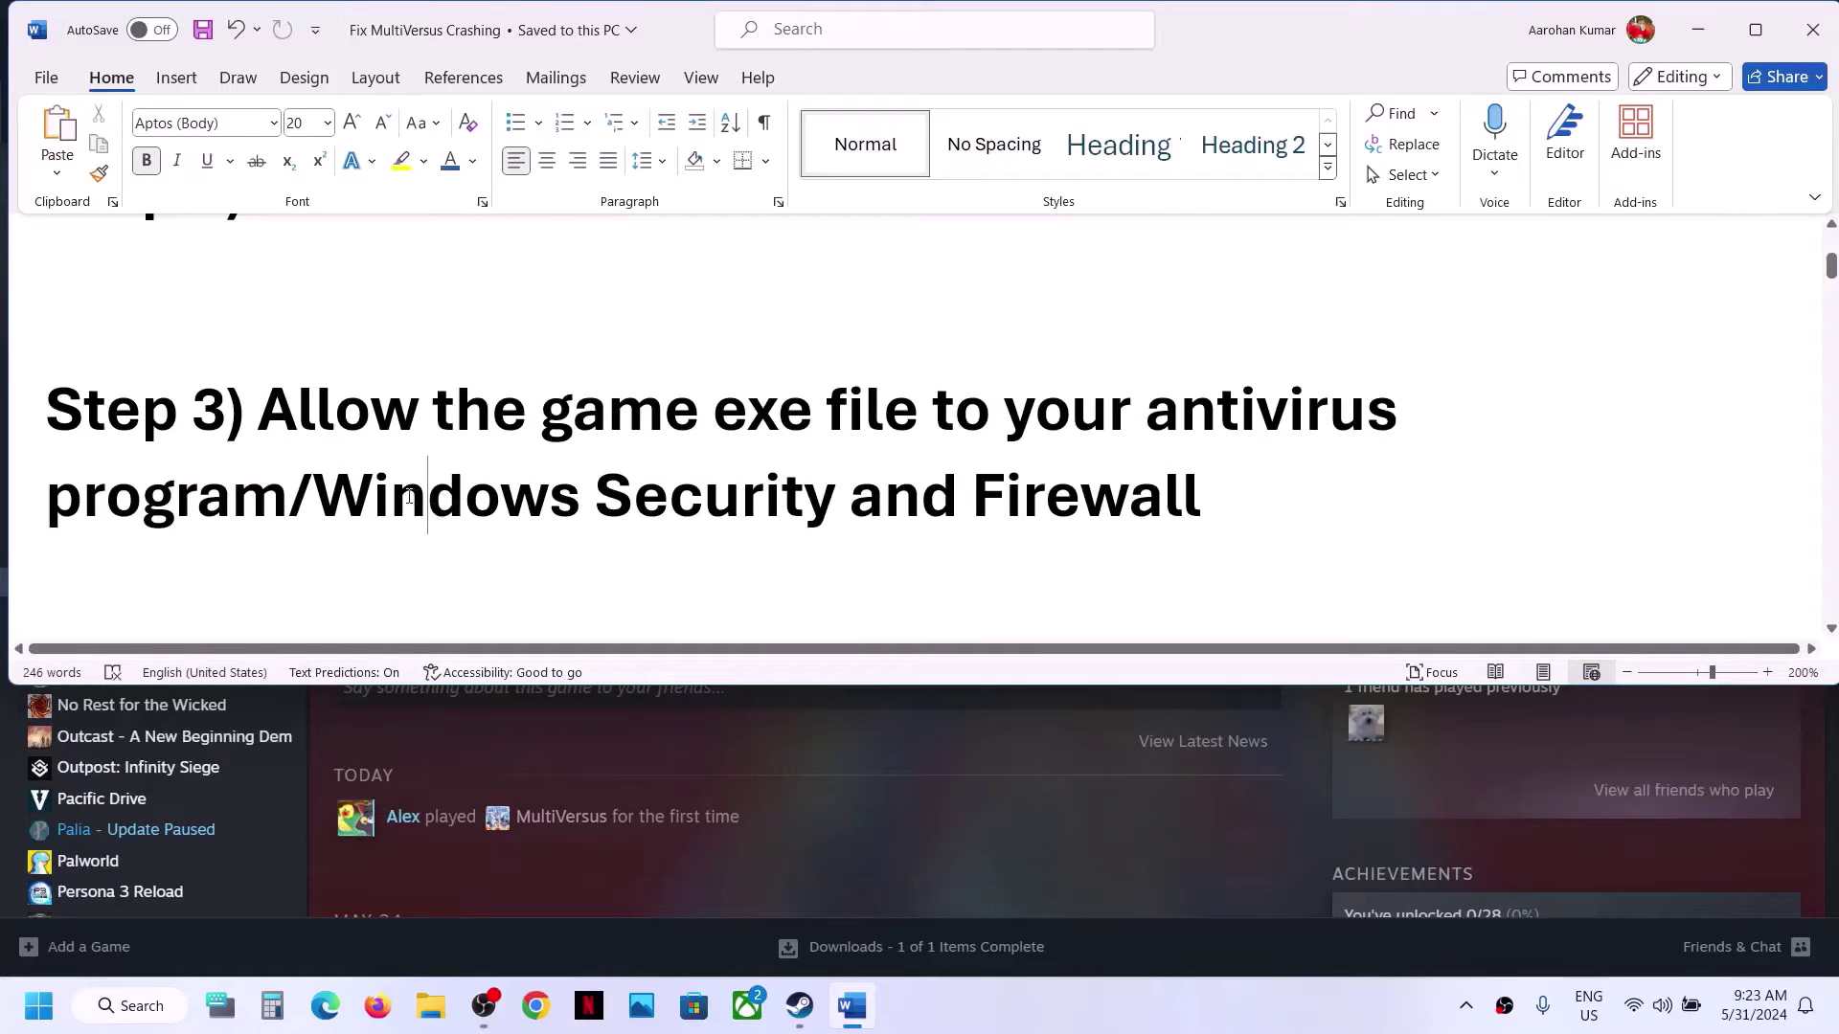
drag(410, 496, 888, 477)
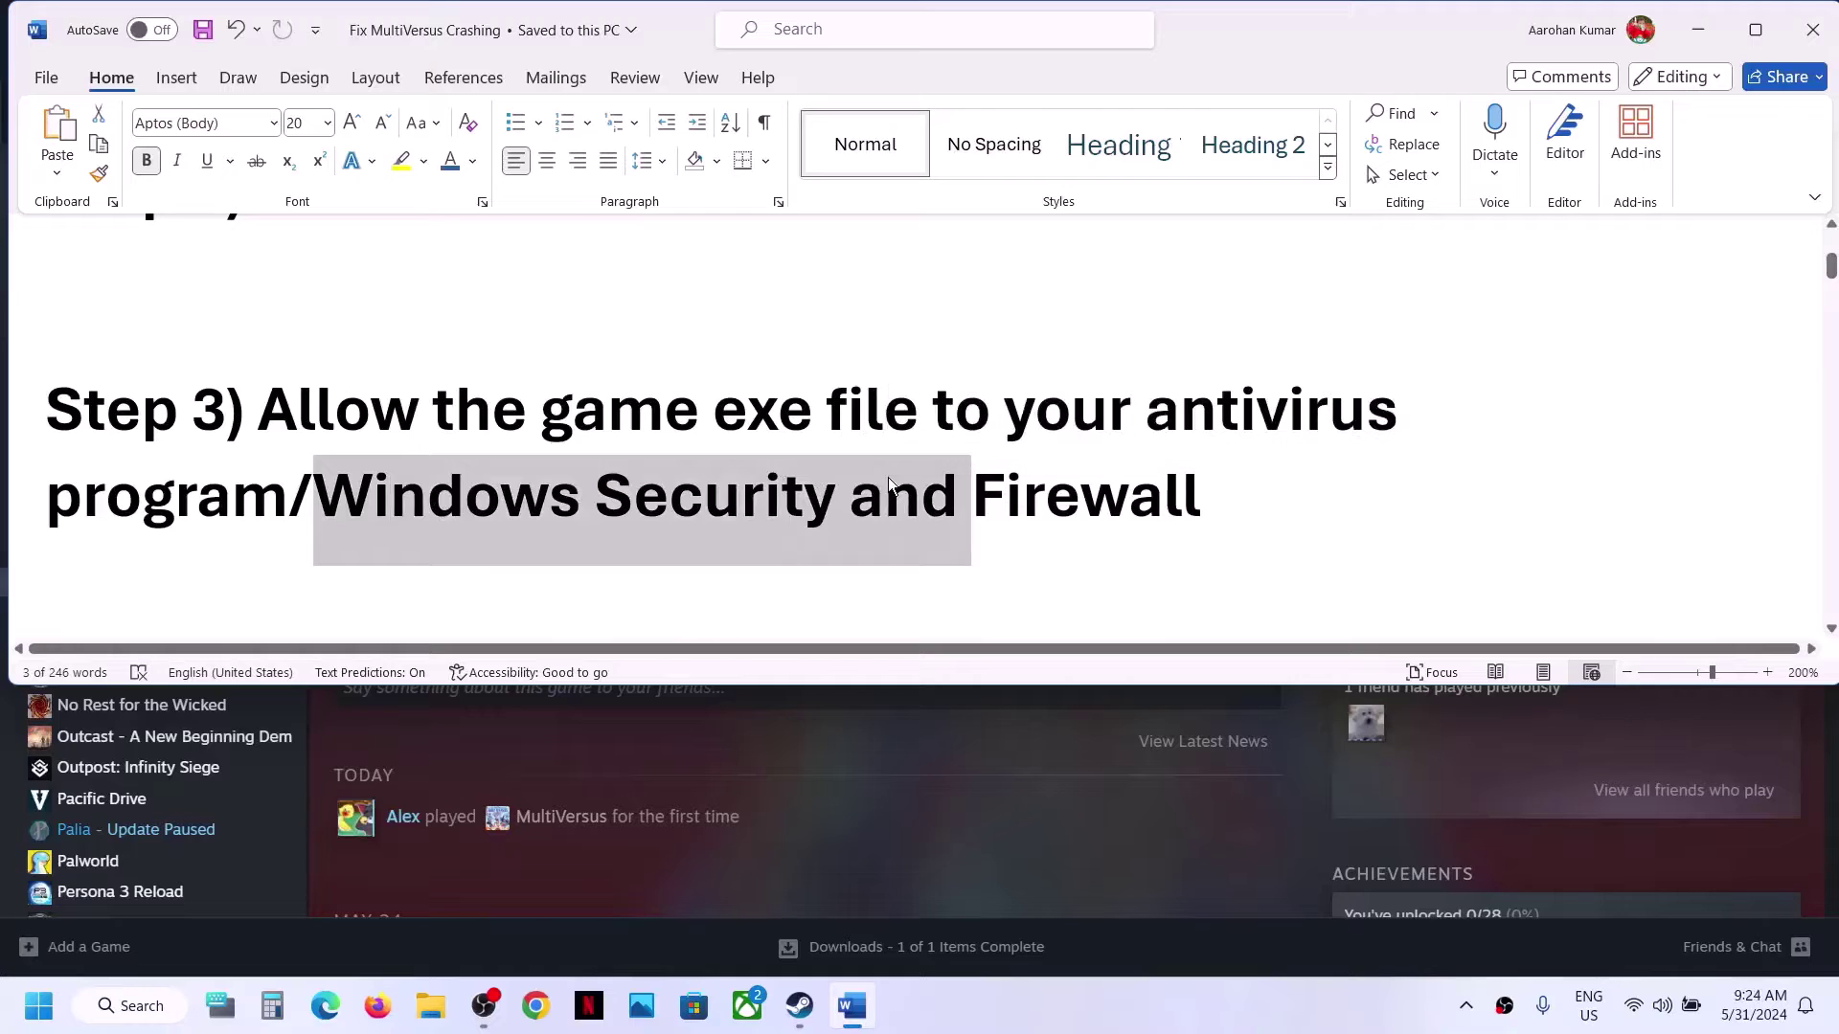
Open Windows Security's Virus & threat protection page from the Privacy & security section of Windows Settings.
key(super+i)
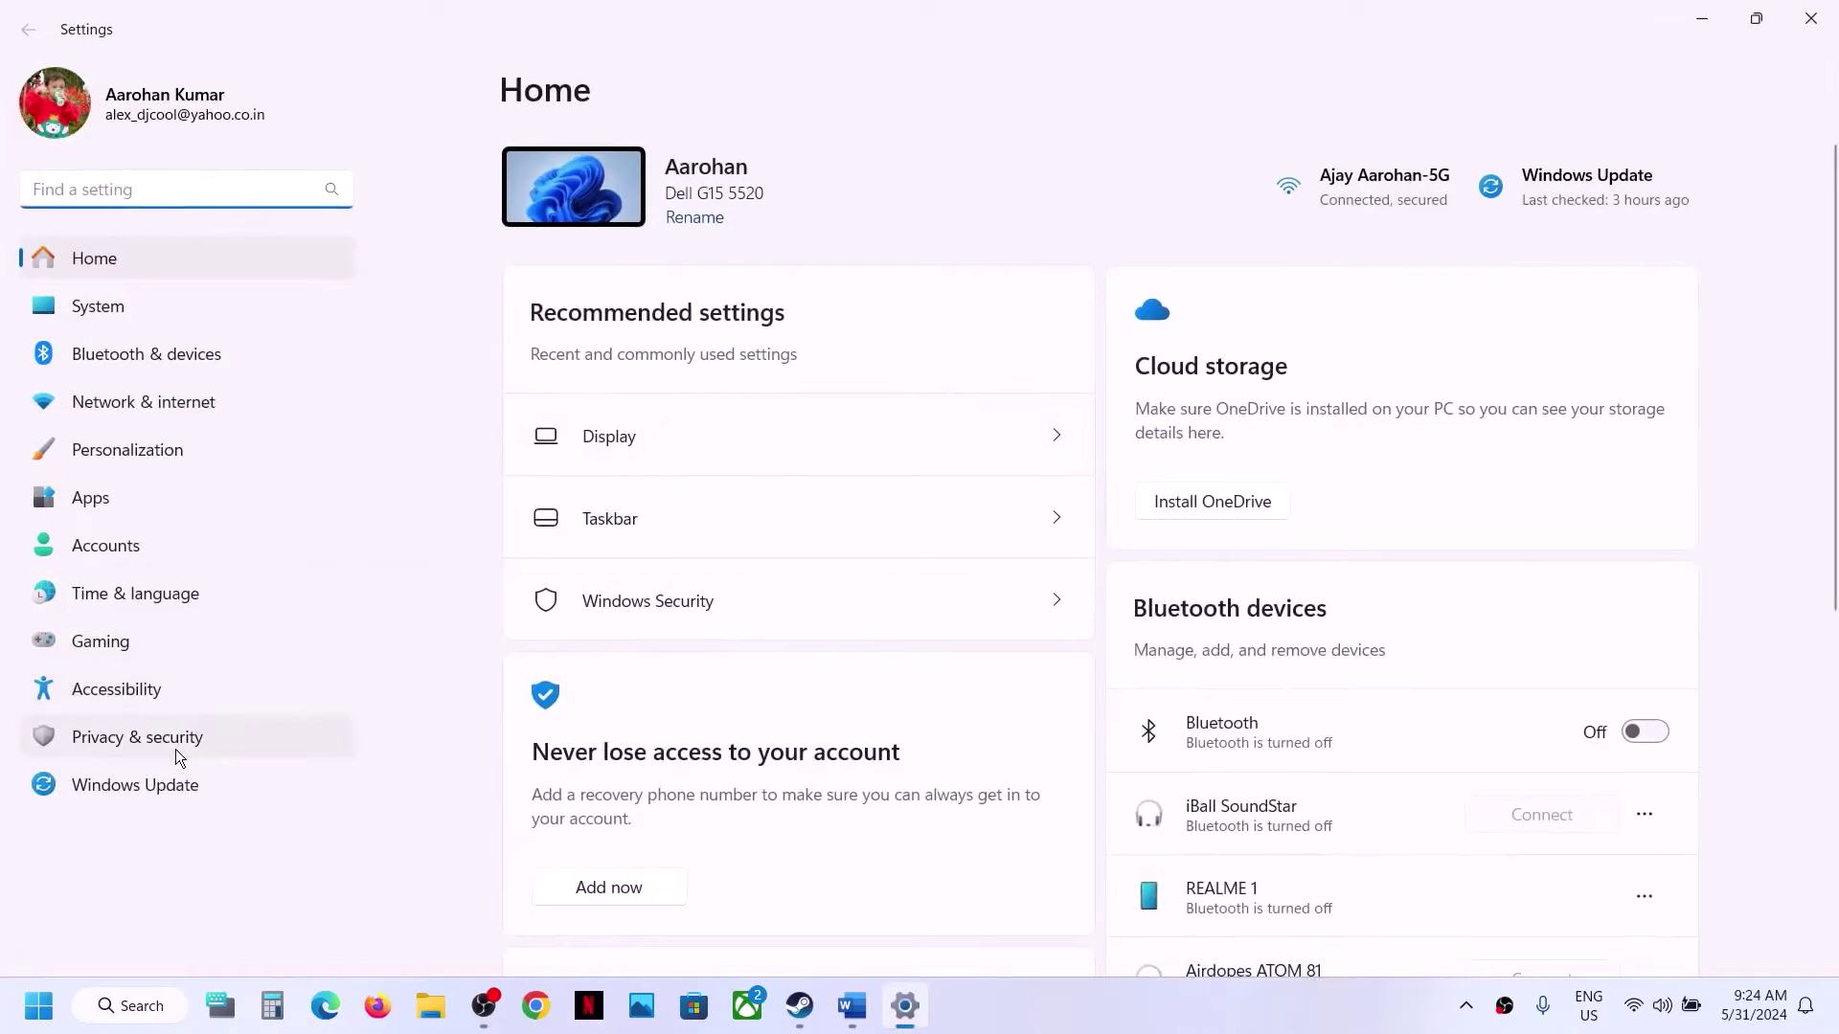
click(176, 749)
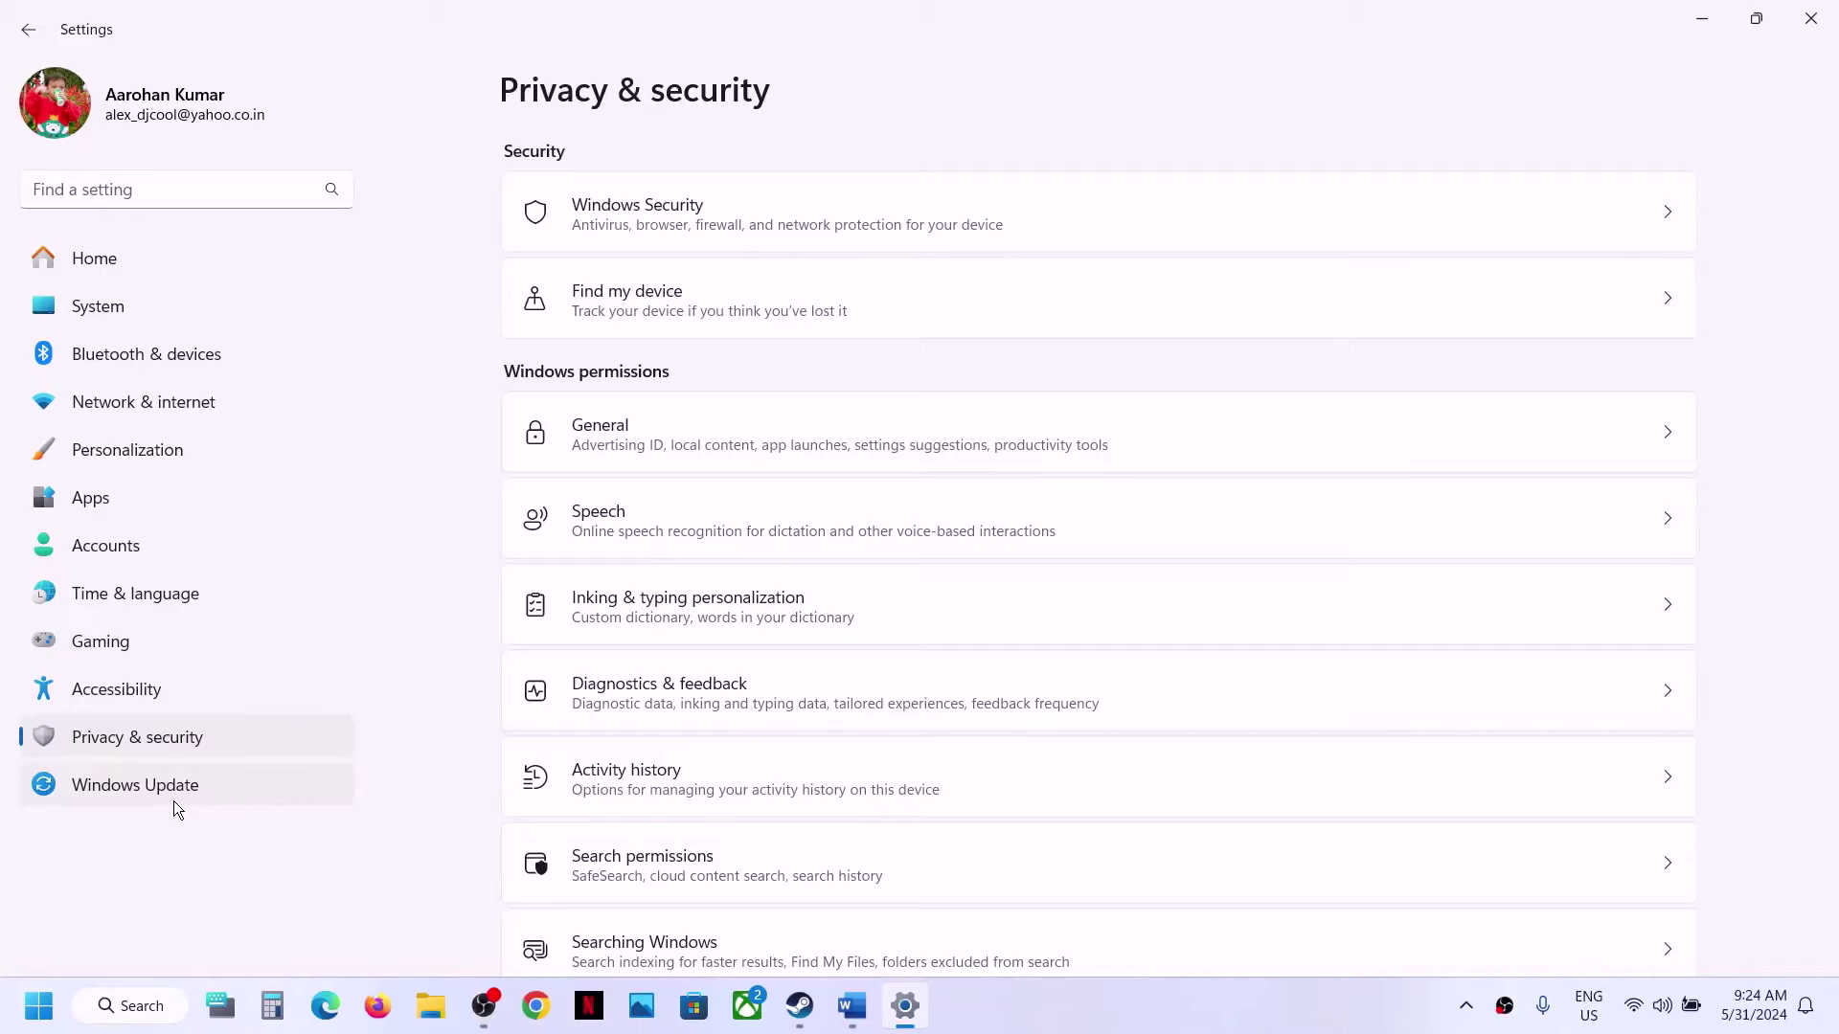
click(633, 226)
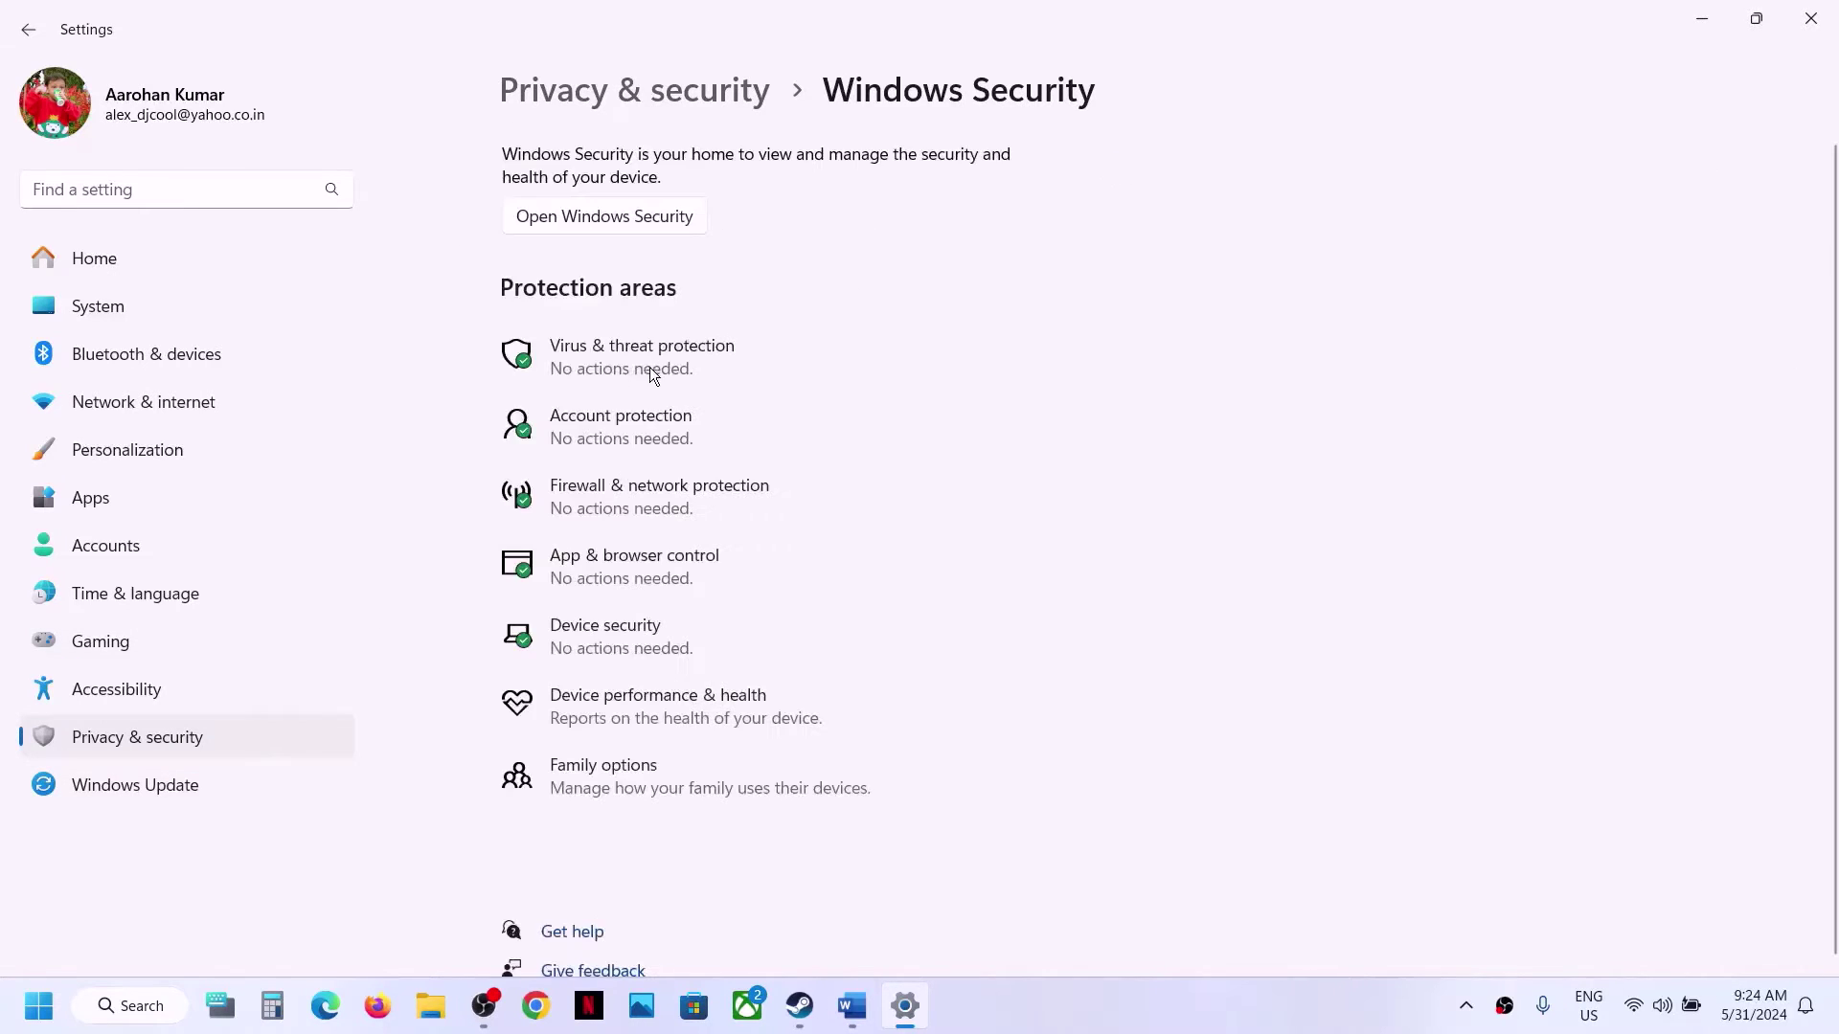
click(648, 368)
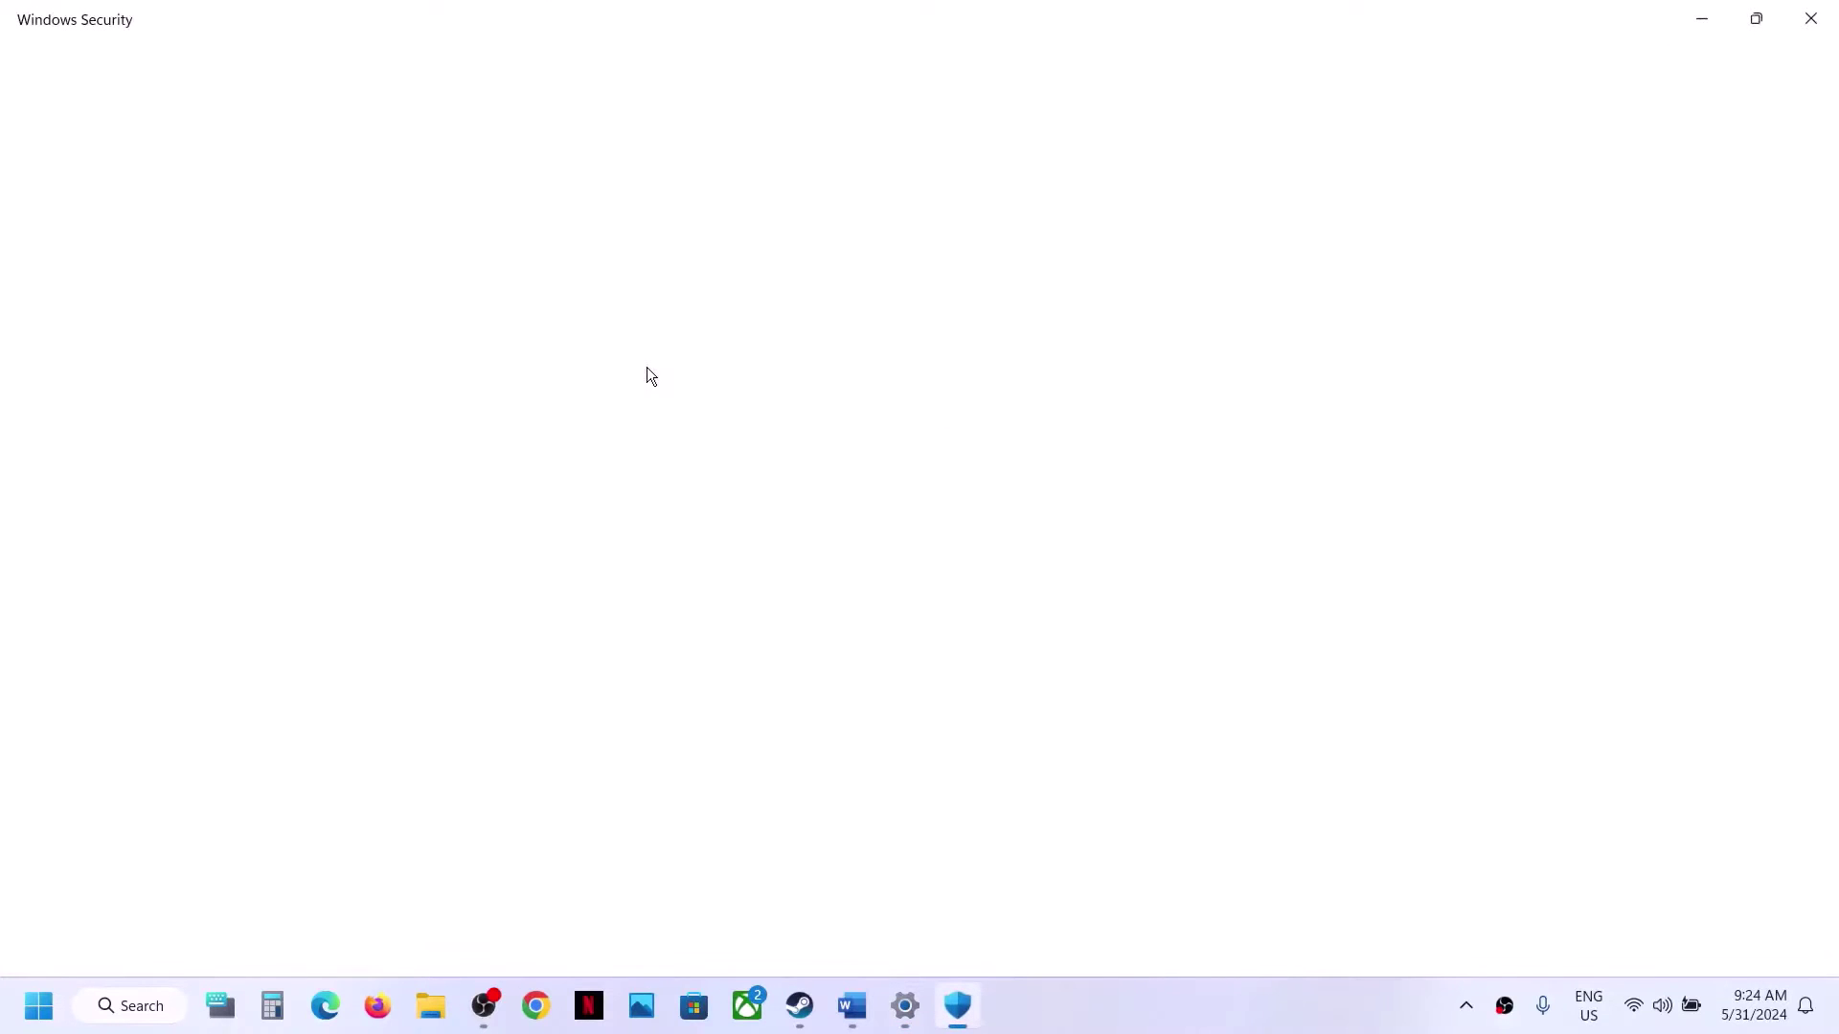
Open the apps allowed through Controlled folder access under Ransomware protection, and approve the permission request.
scroll(646, 373, down, 3)
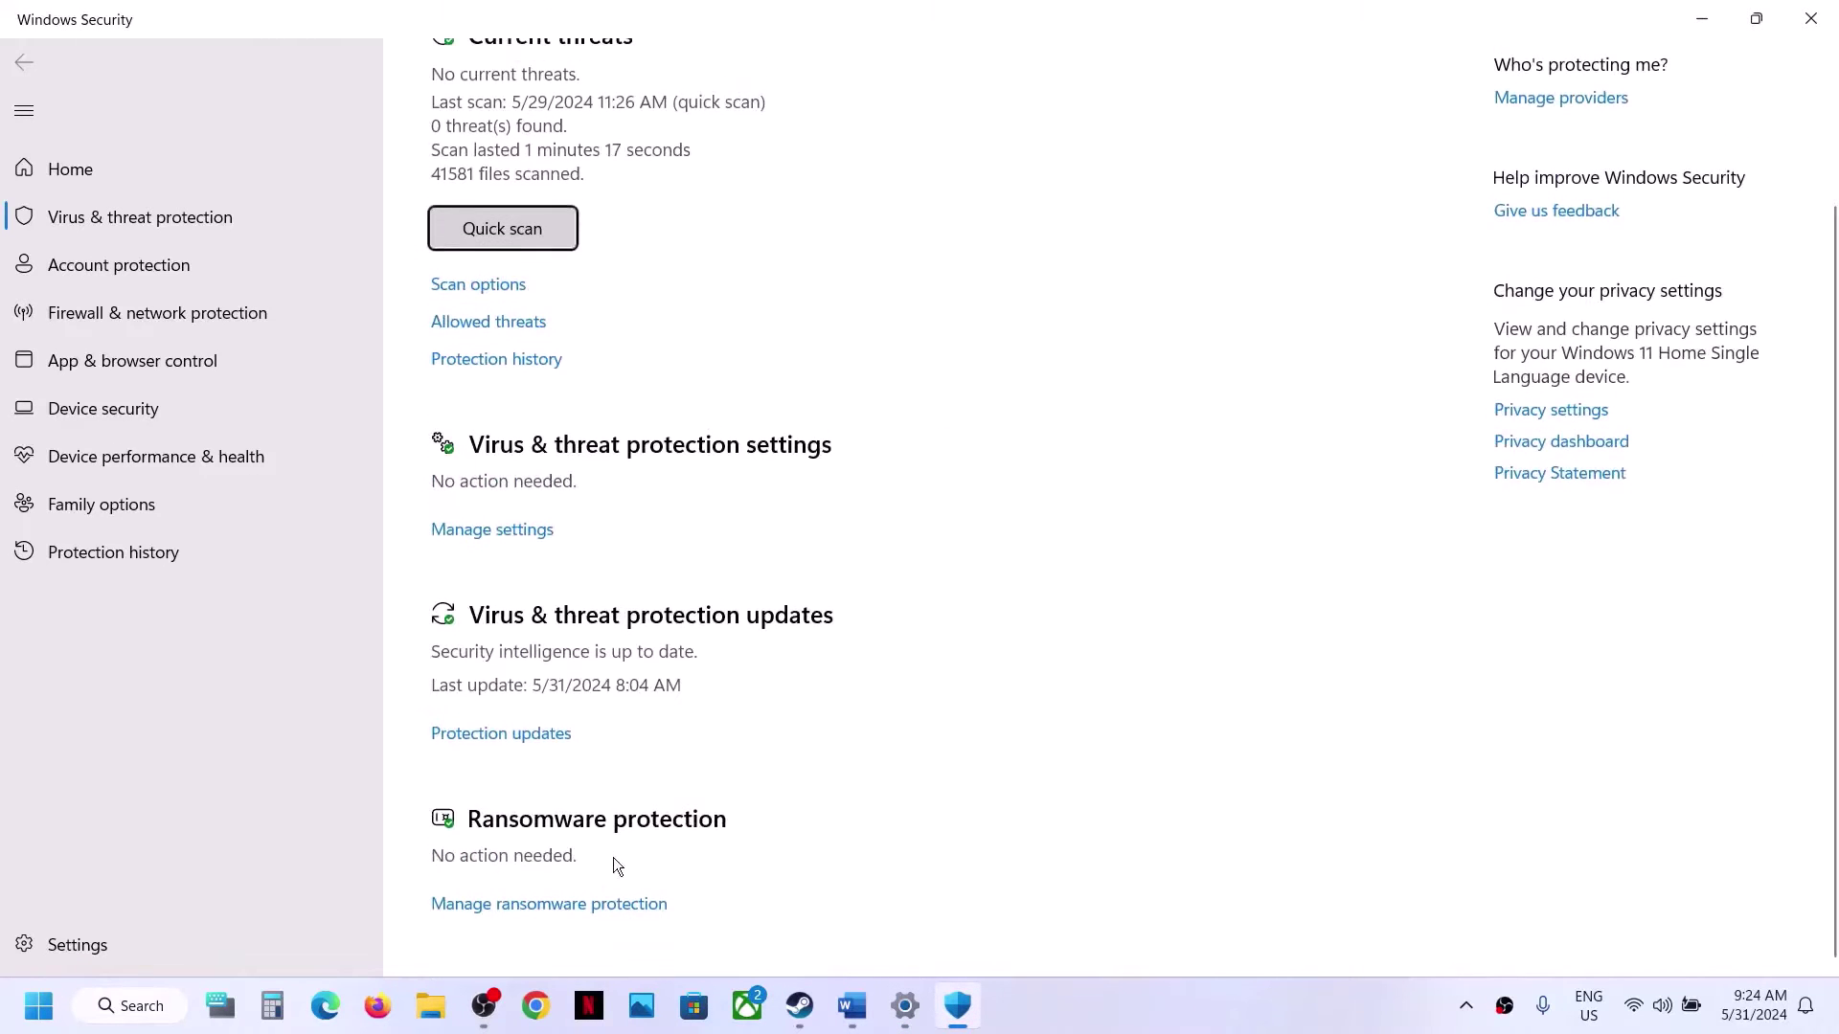
click(561, 905)
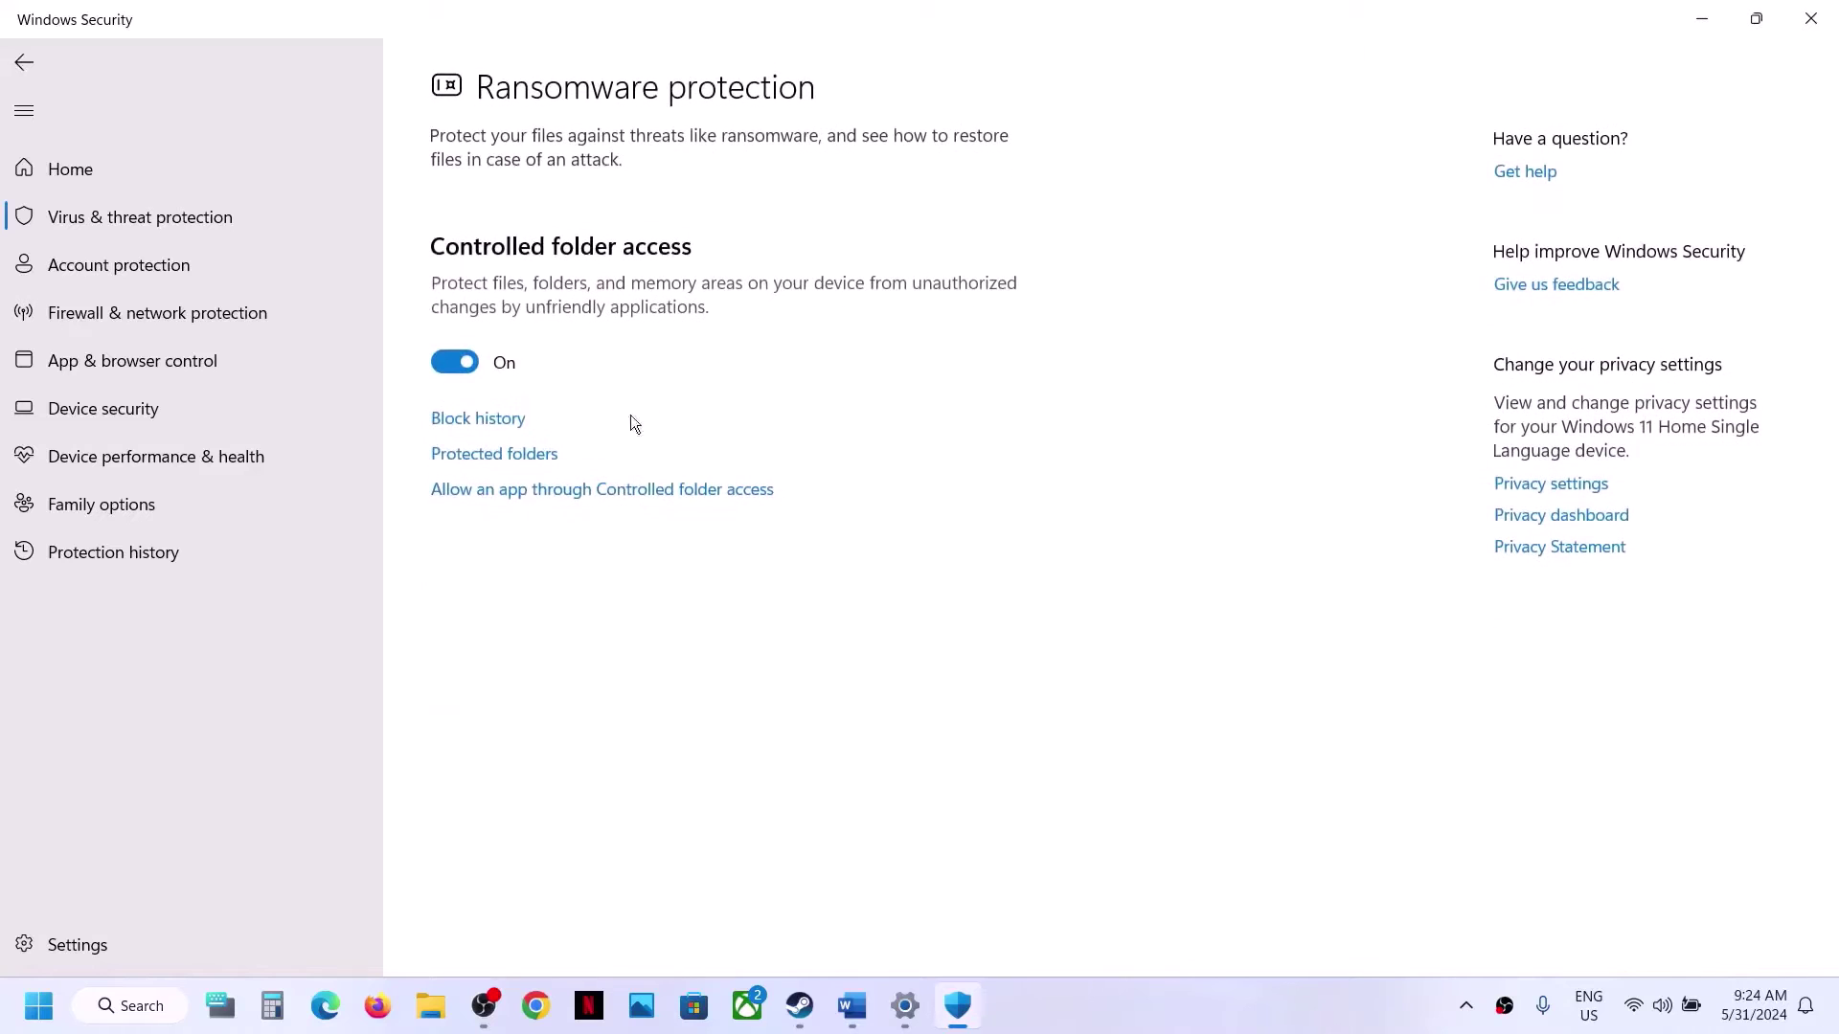
click(636, 504)
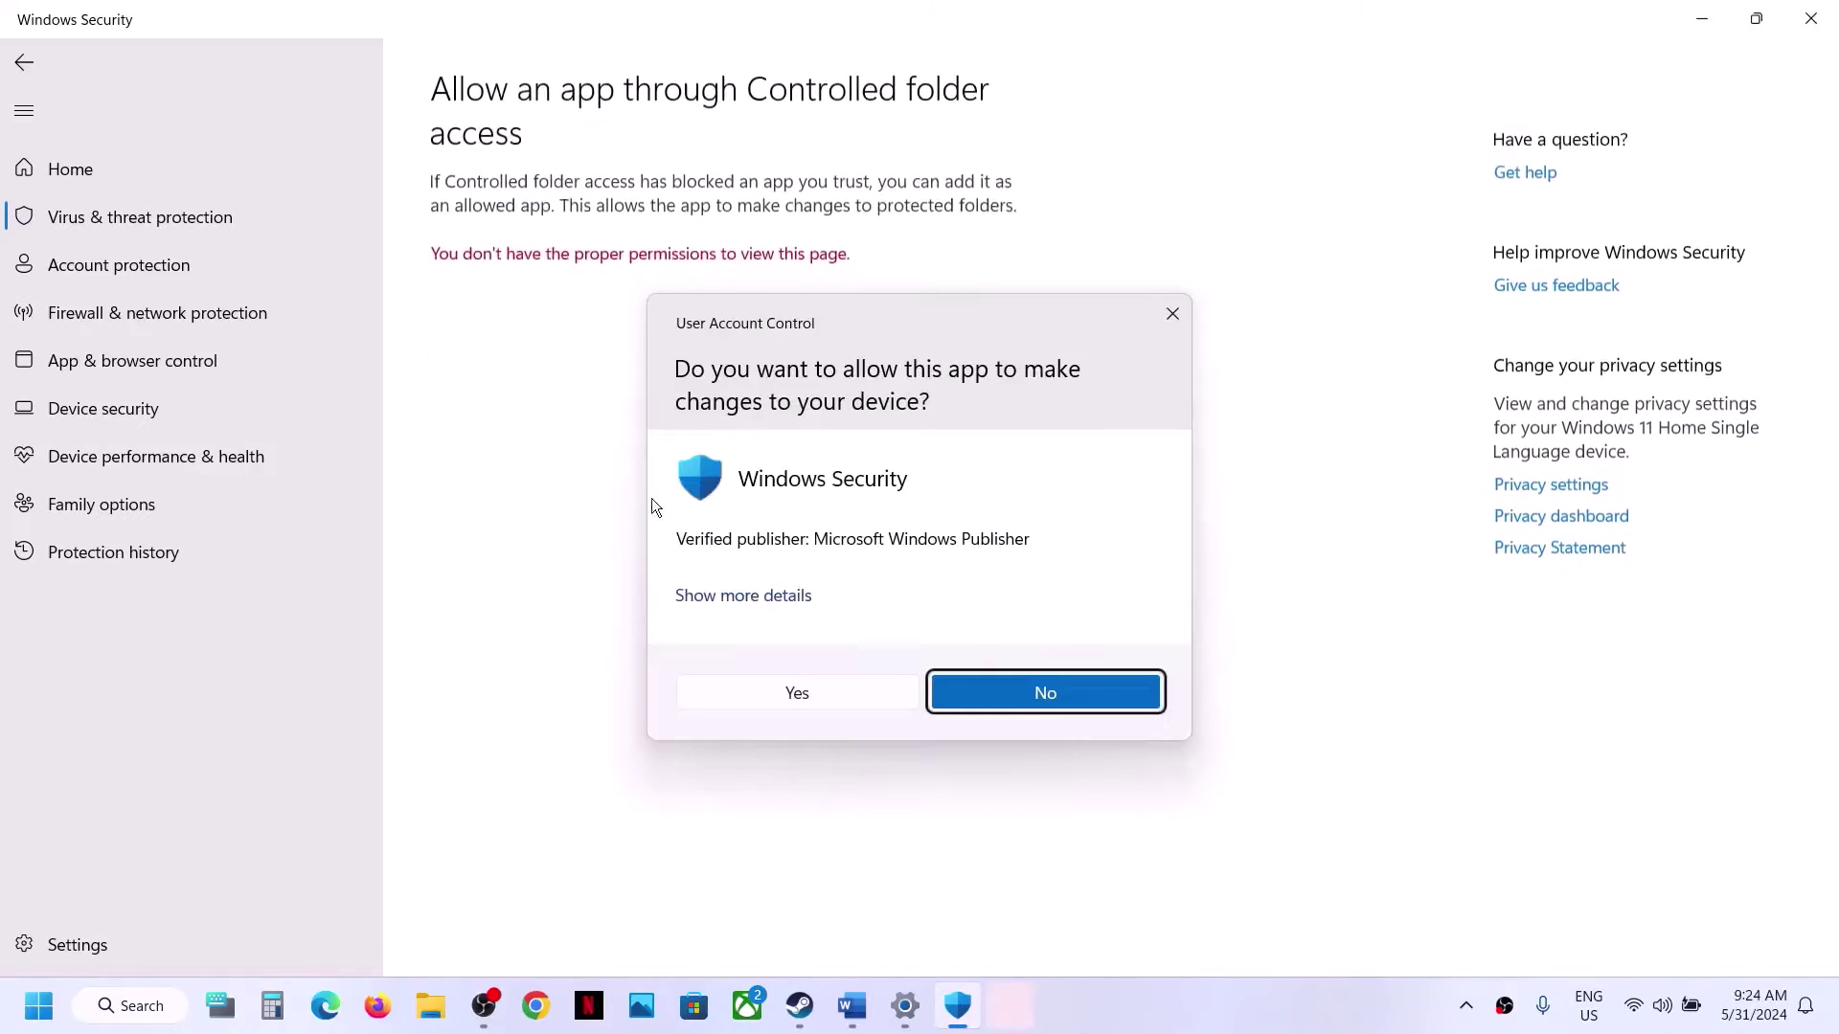
click(789, 681)
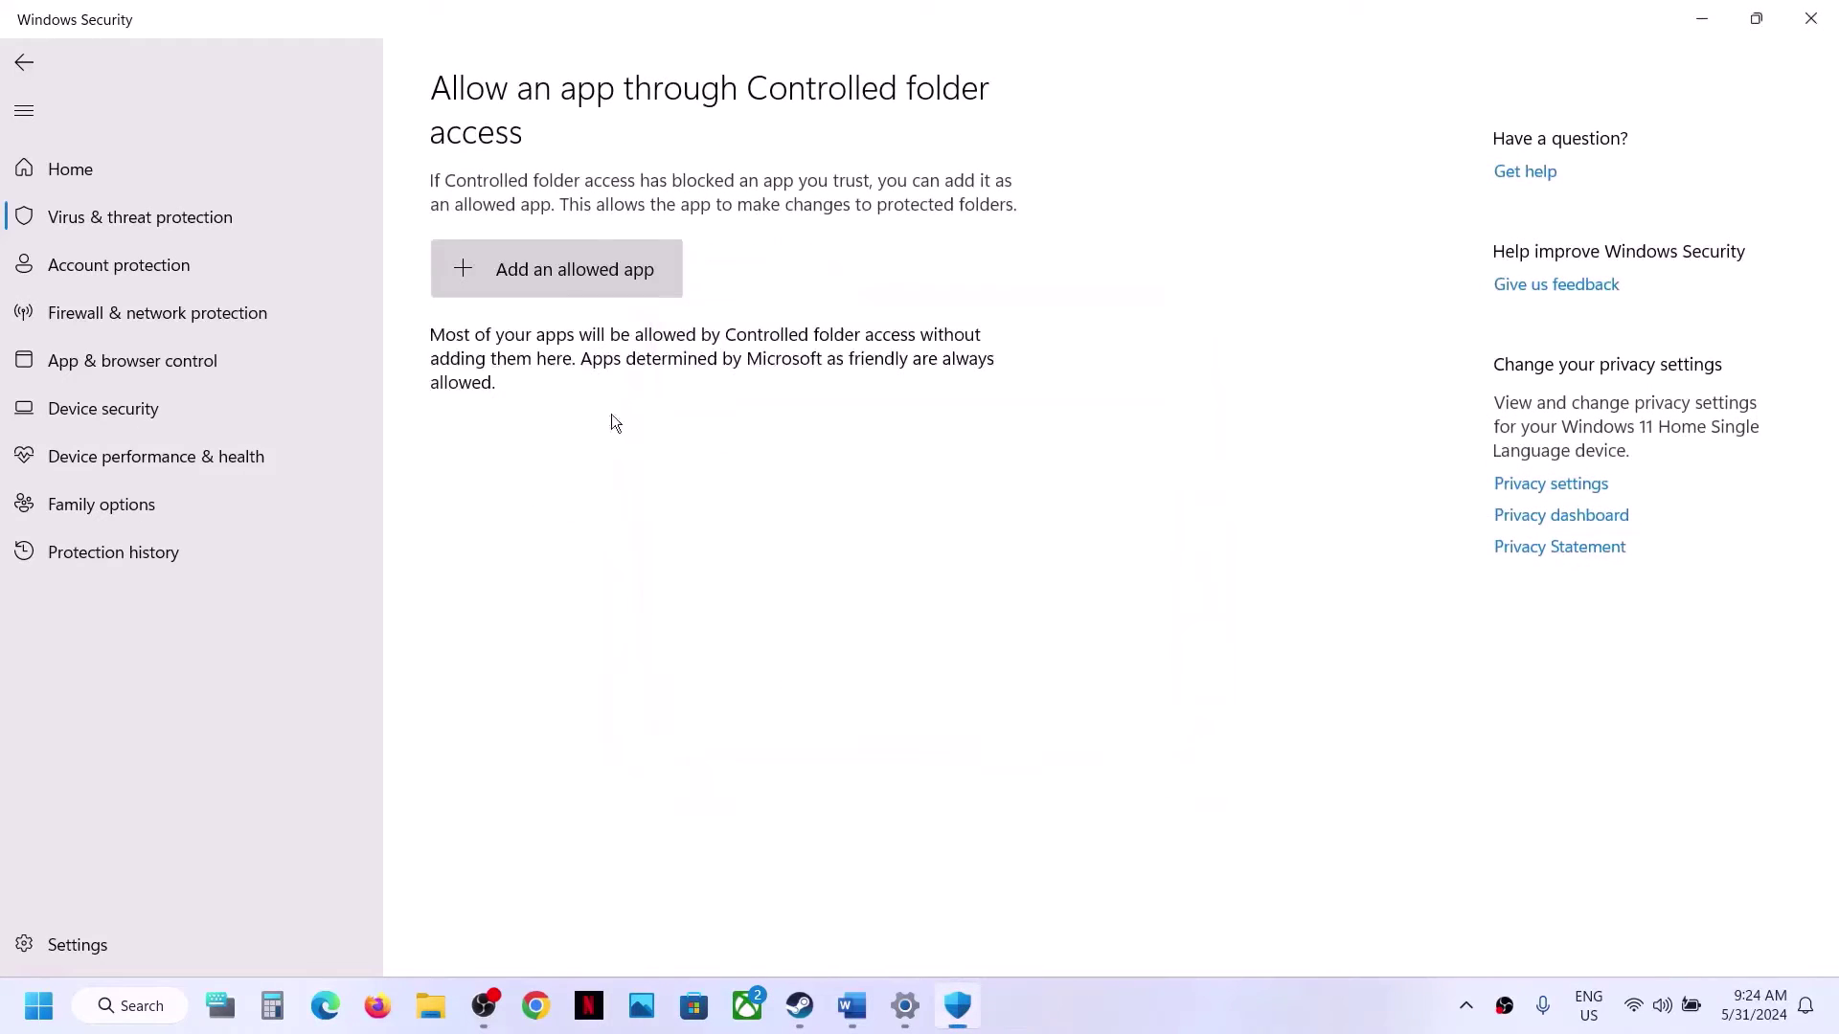
Browse all apps for a new Controlled folder access exception and go to the C:\Program Files (x86)\Steam folder.
click(554, 268)
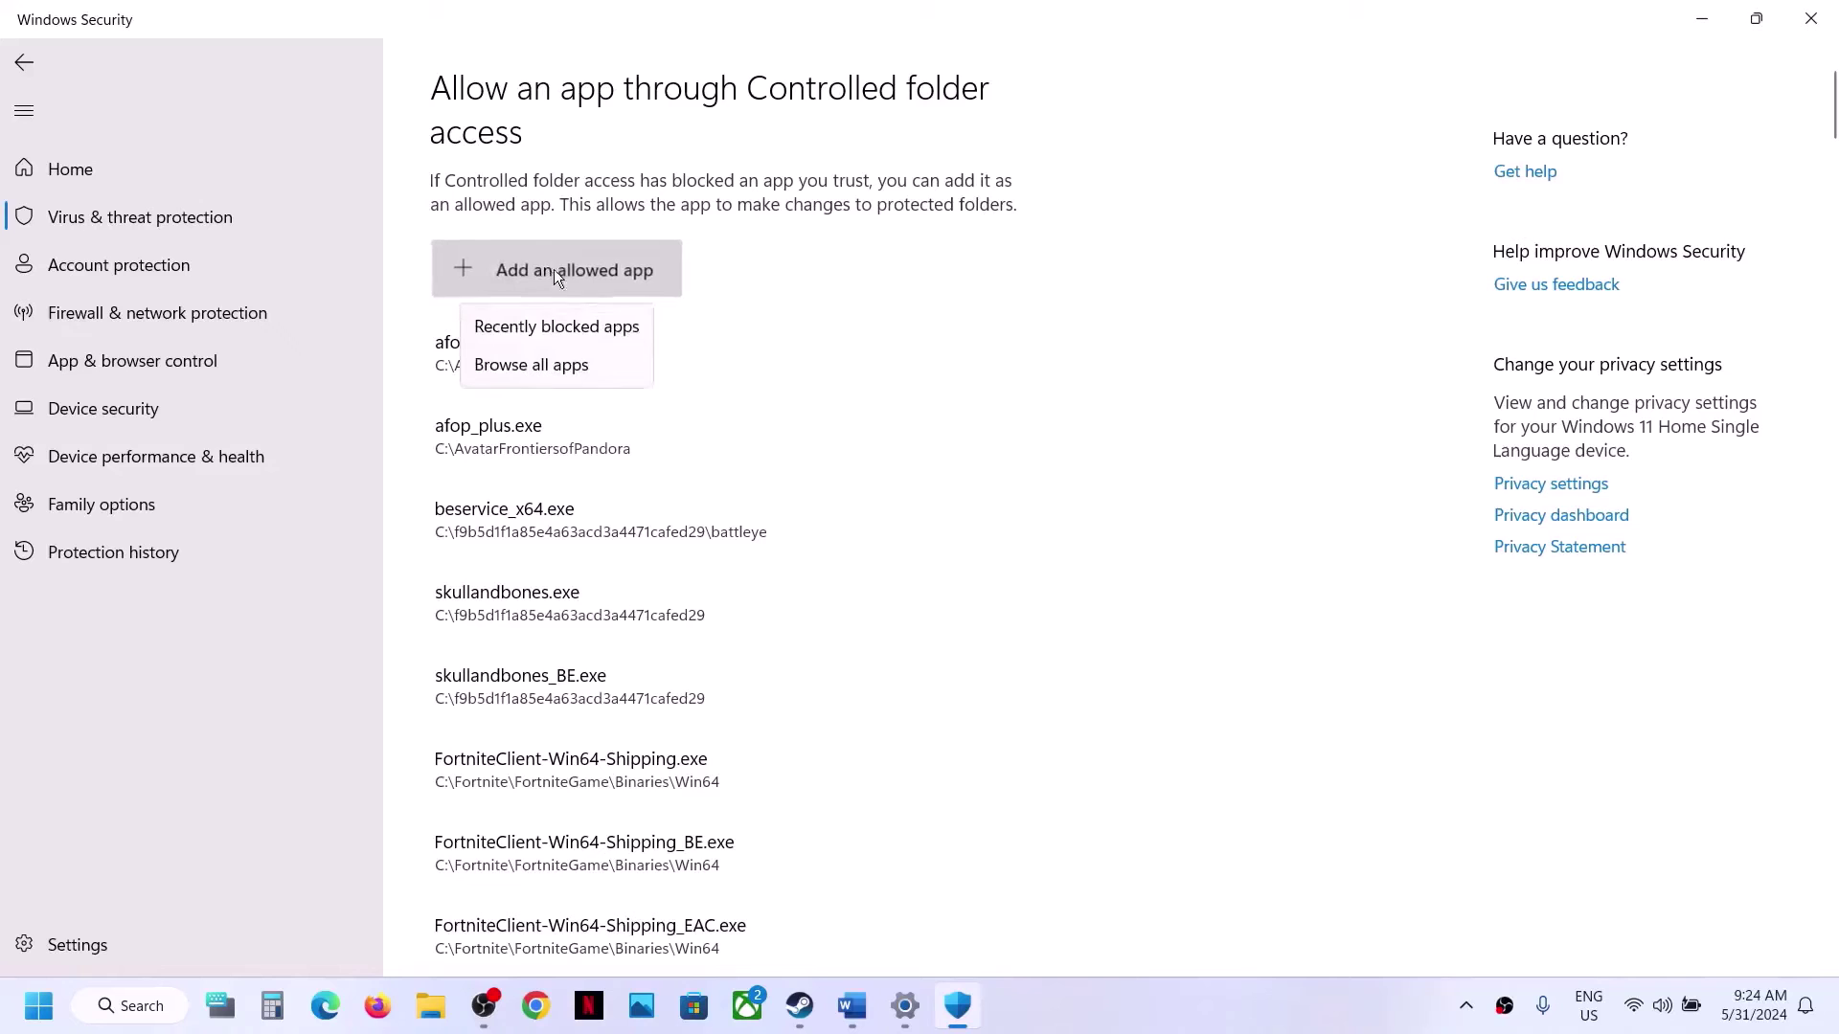
click(555, 353)
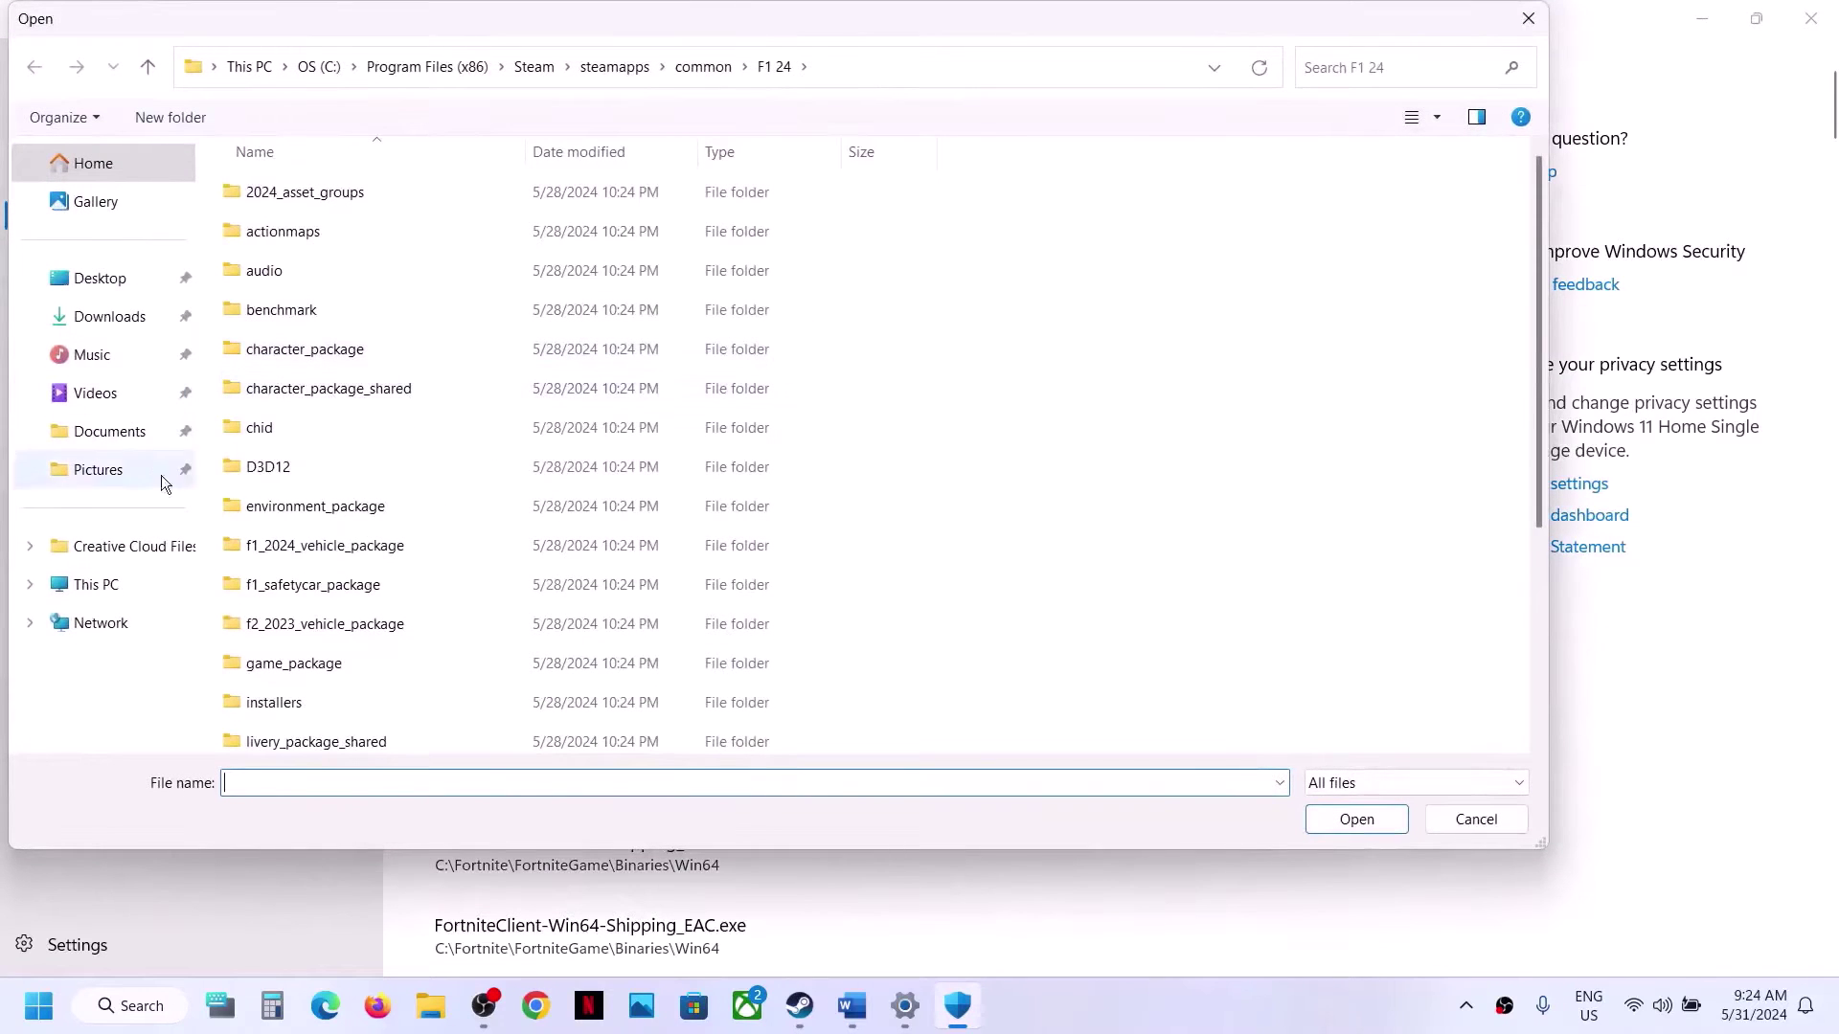
click(102, 586)
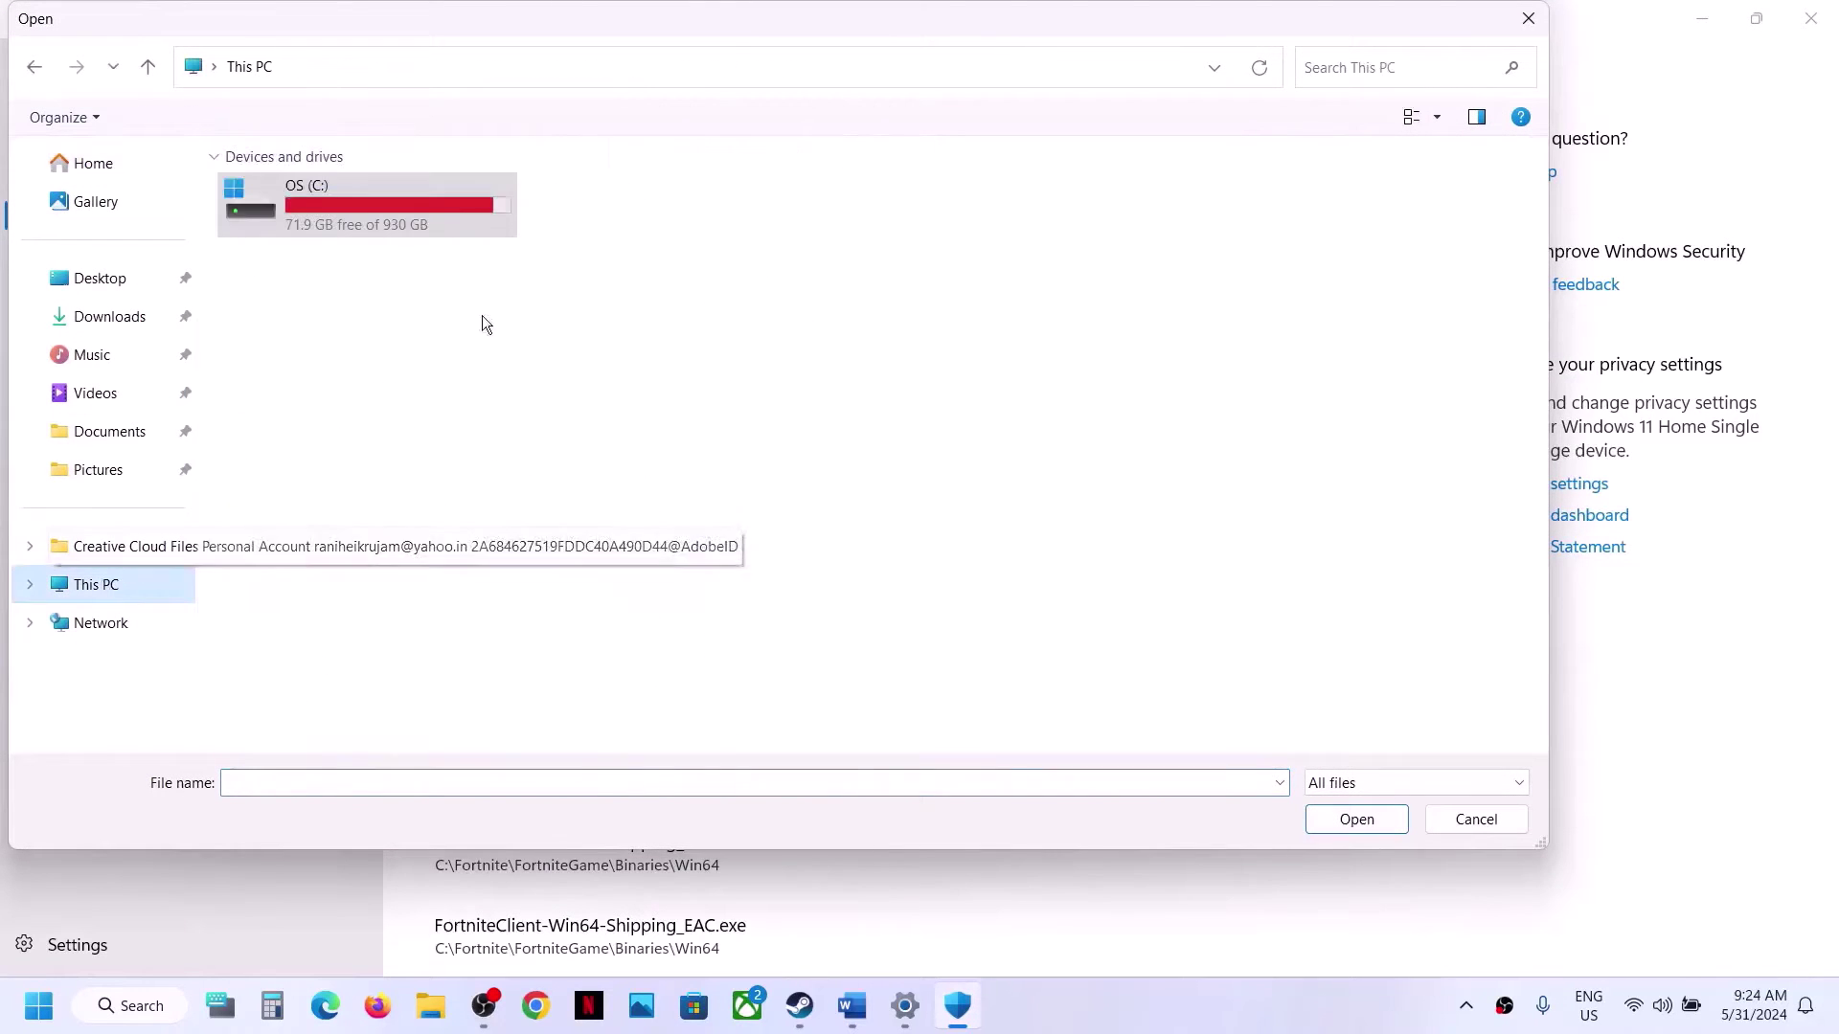
double_click(347, 217)
scroll(417, 388, down, 5)
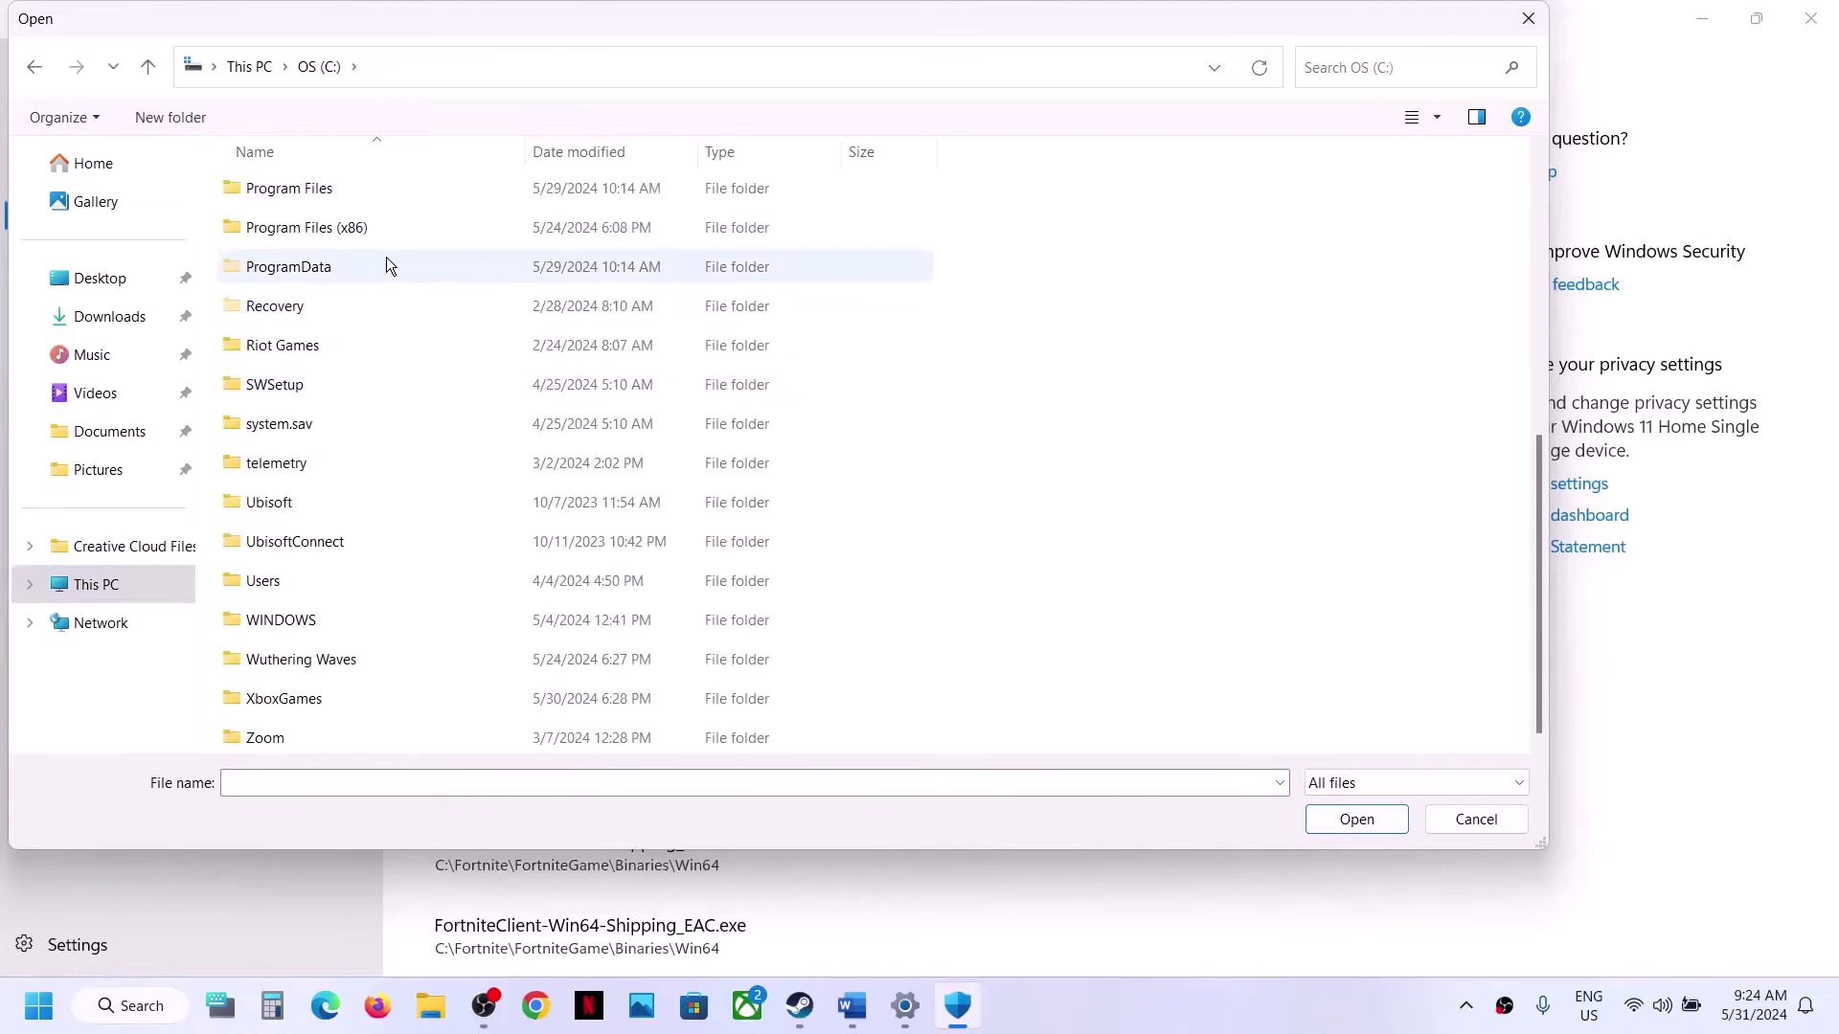
double_click(326, 230)
scroll(325, 230, down, 3)
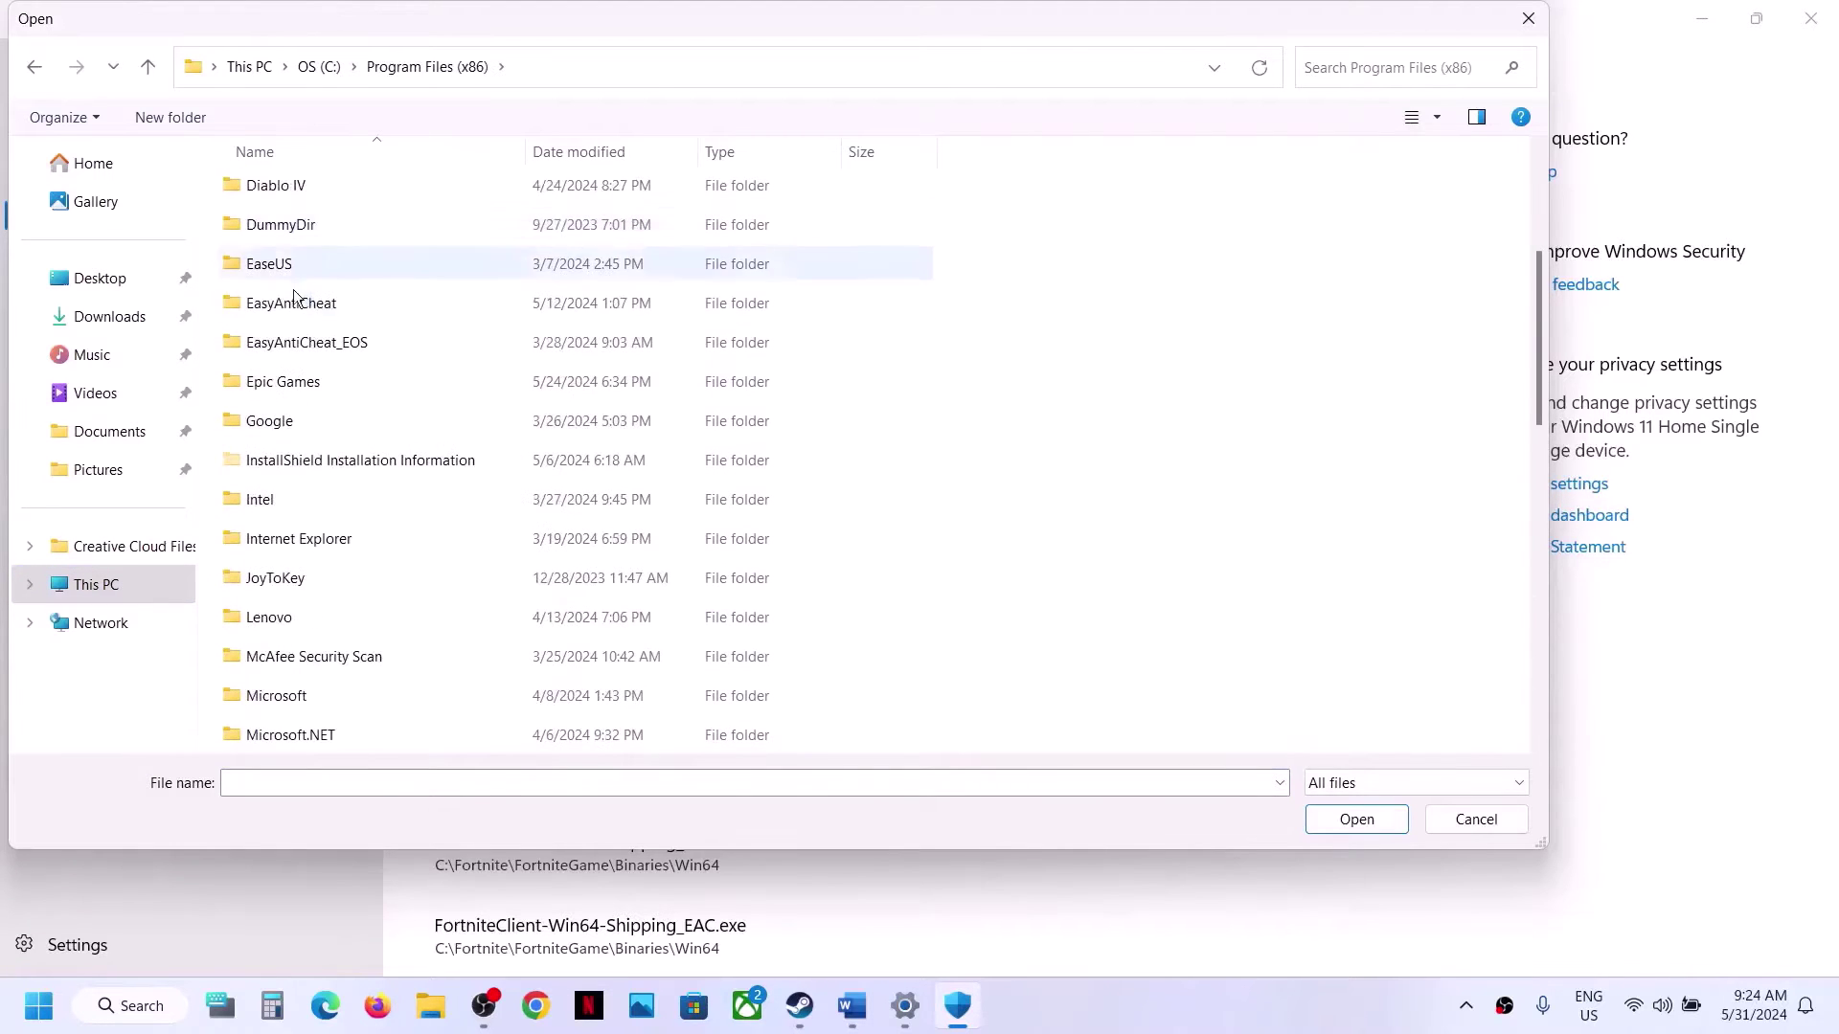
key(s)
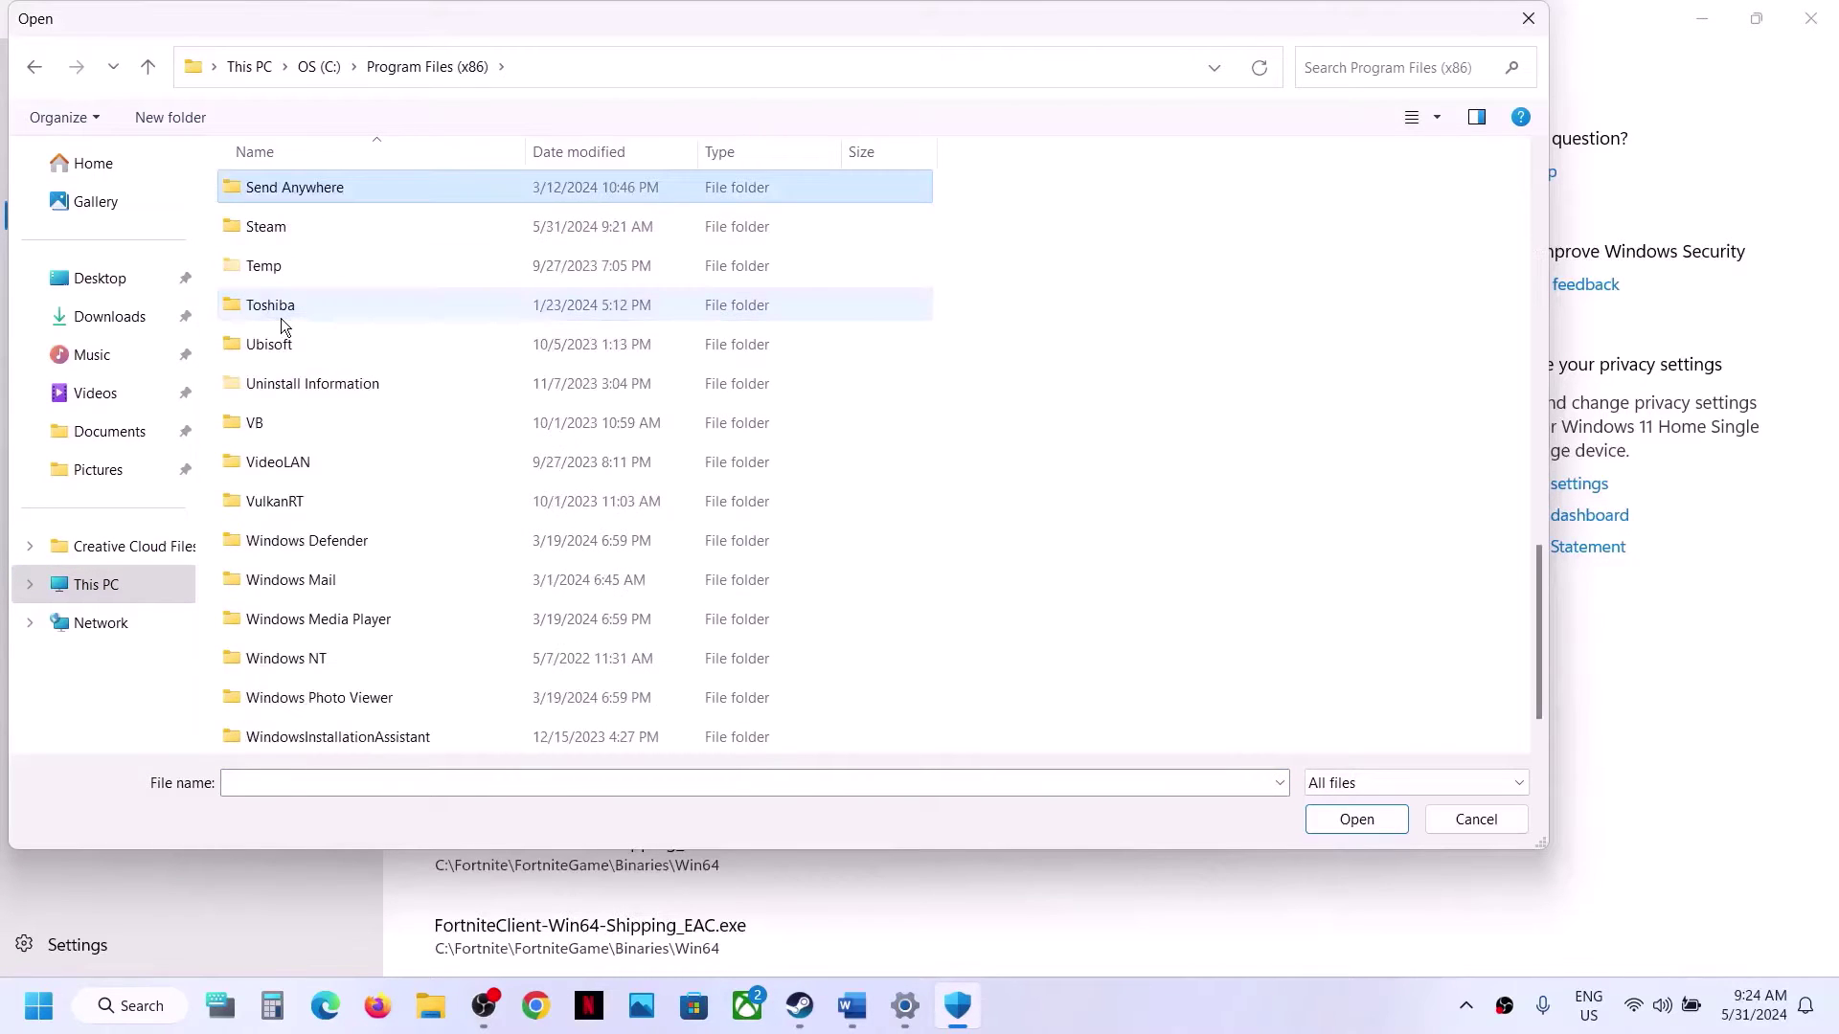
double_click(259, 232)
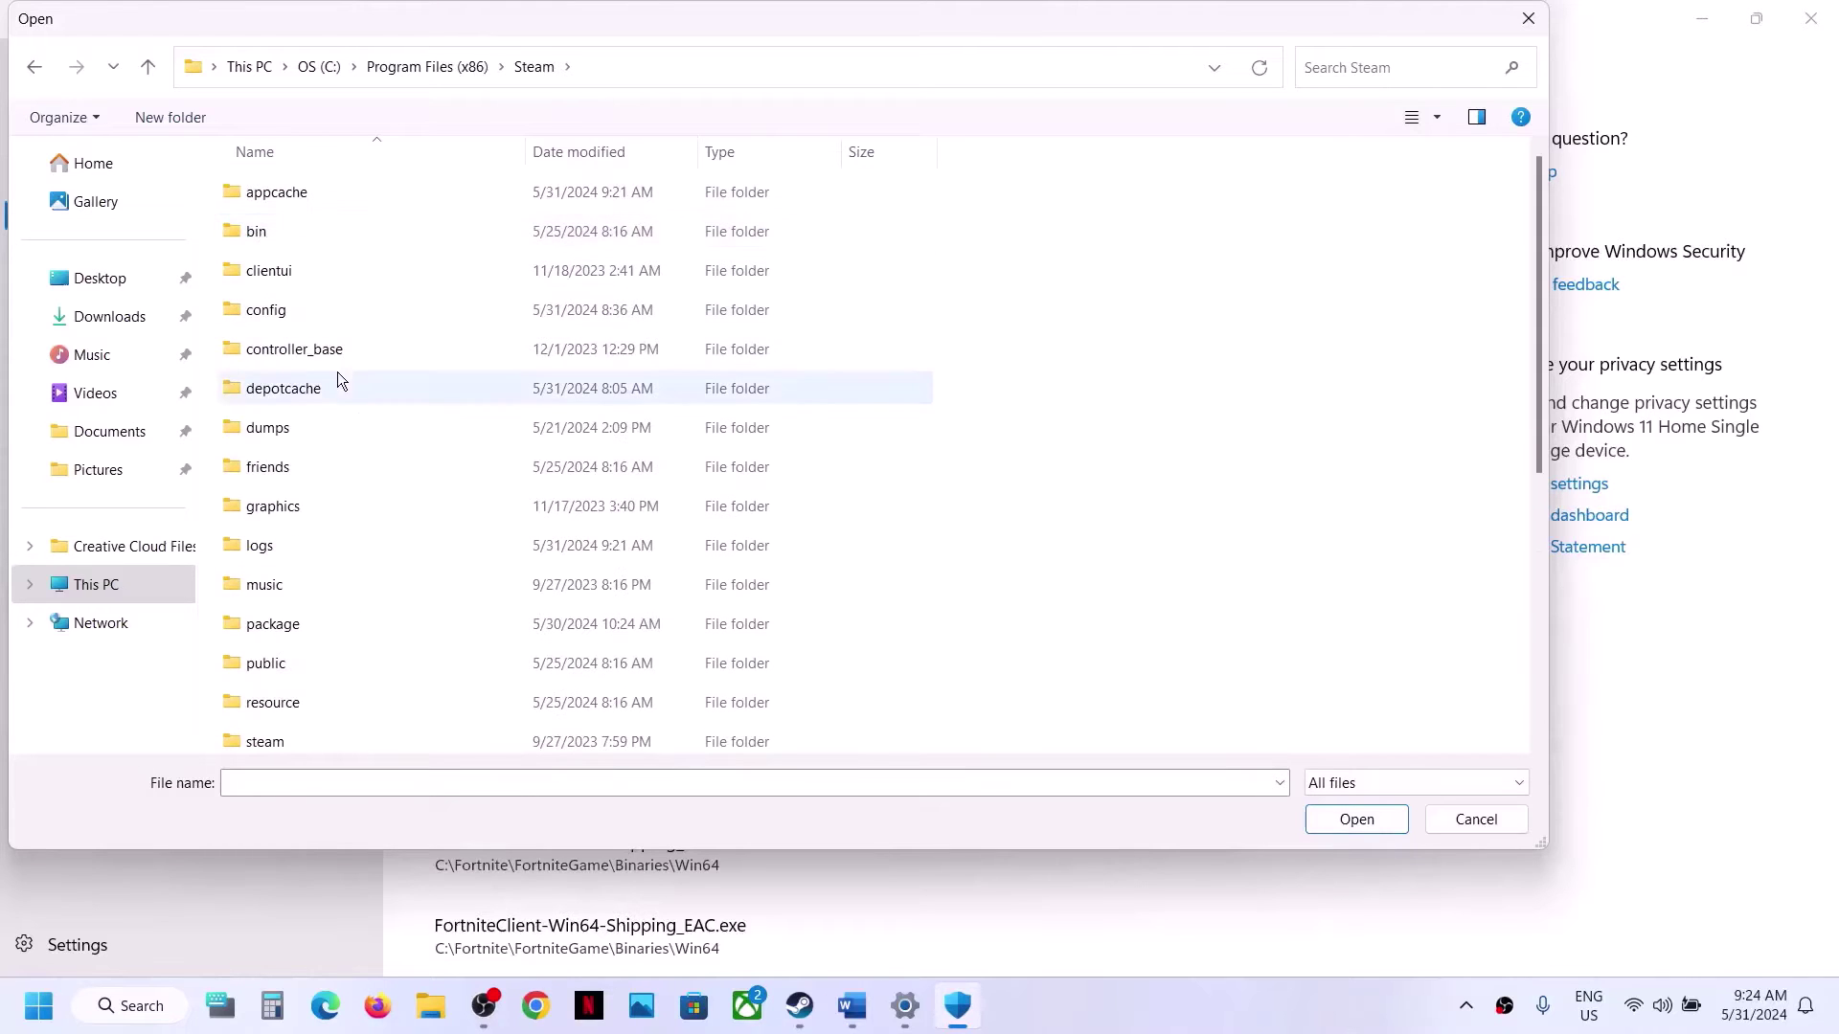
Add the MultiVersus application from Steam's steamapps\common\MultiVersus folder as an allowed app.
scroll(329, 498, down, 4)
key(s)
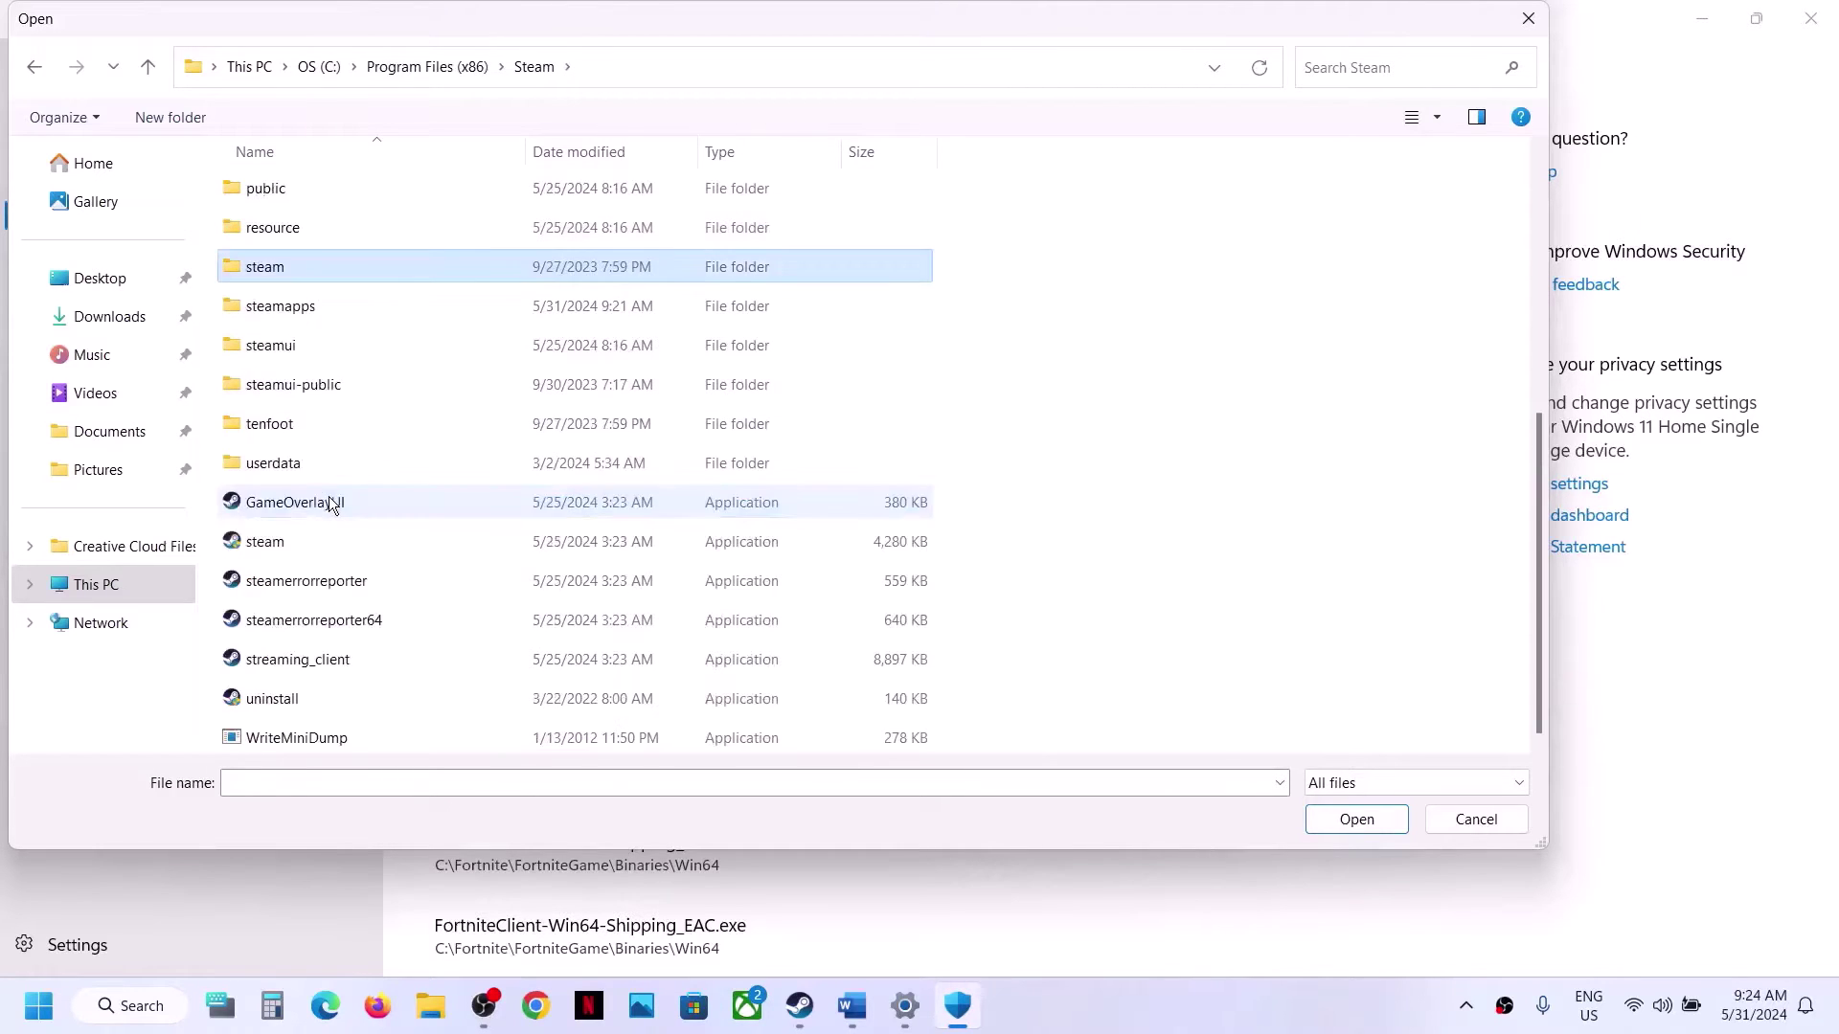
click(283, 306)
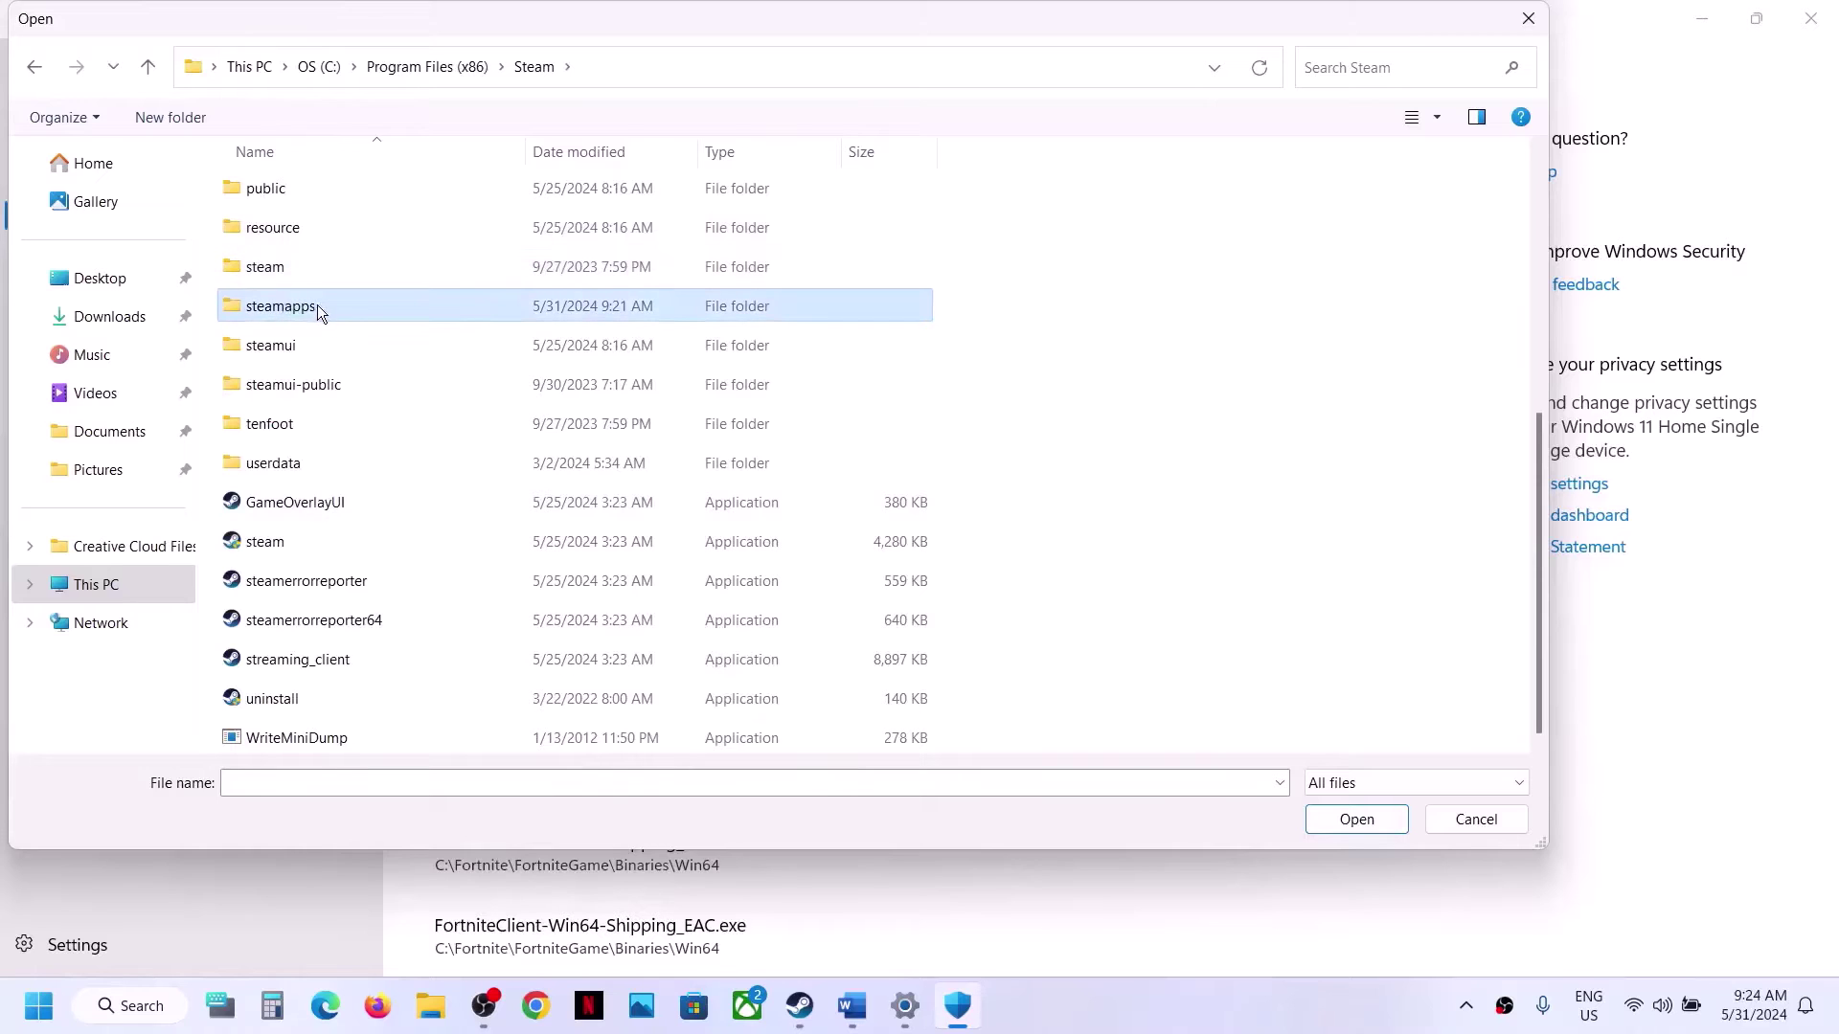
double_click(319, 304)
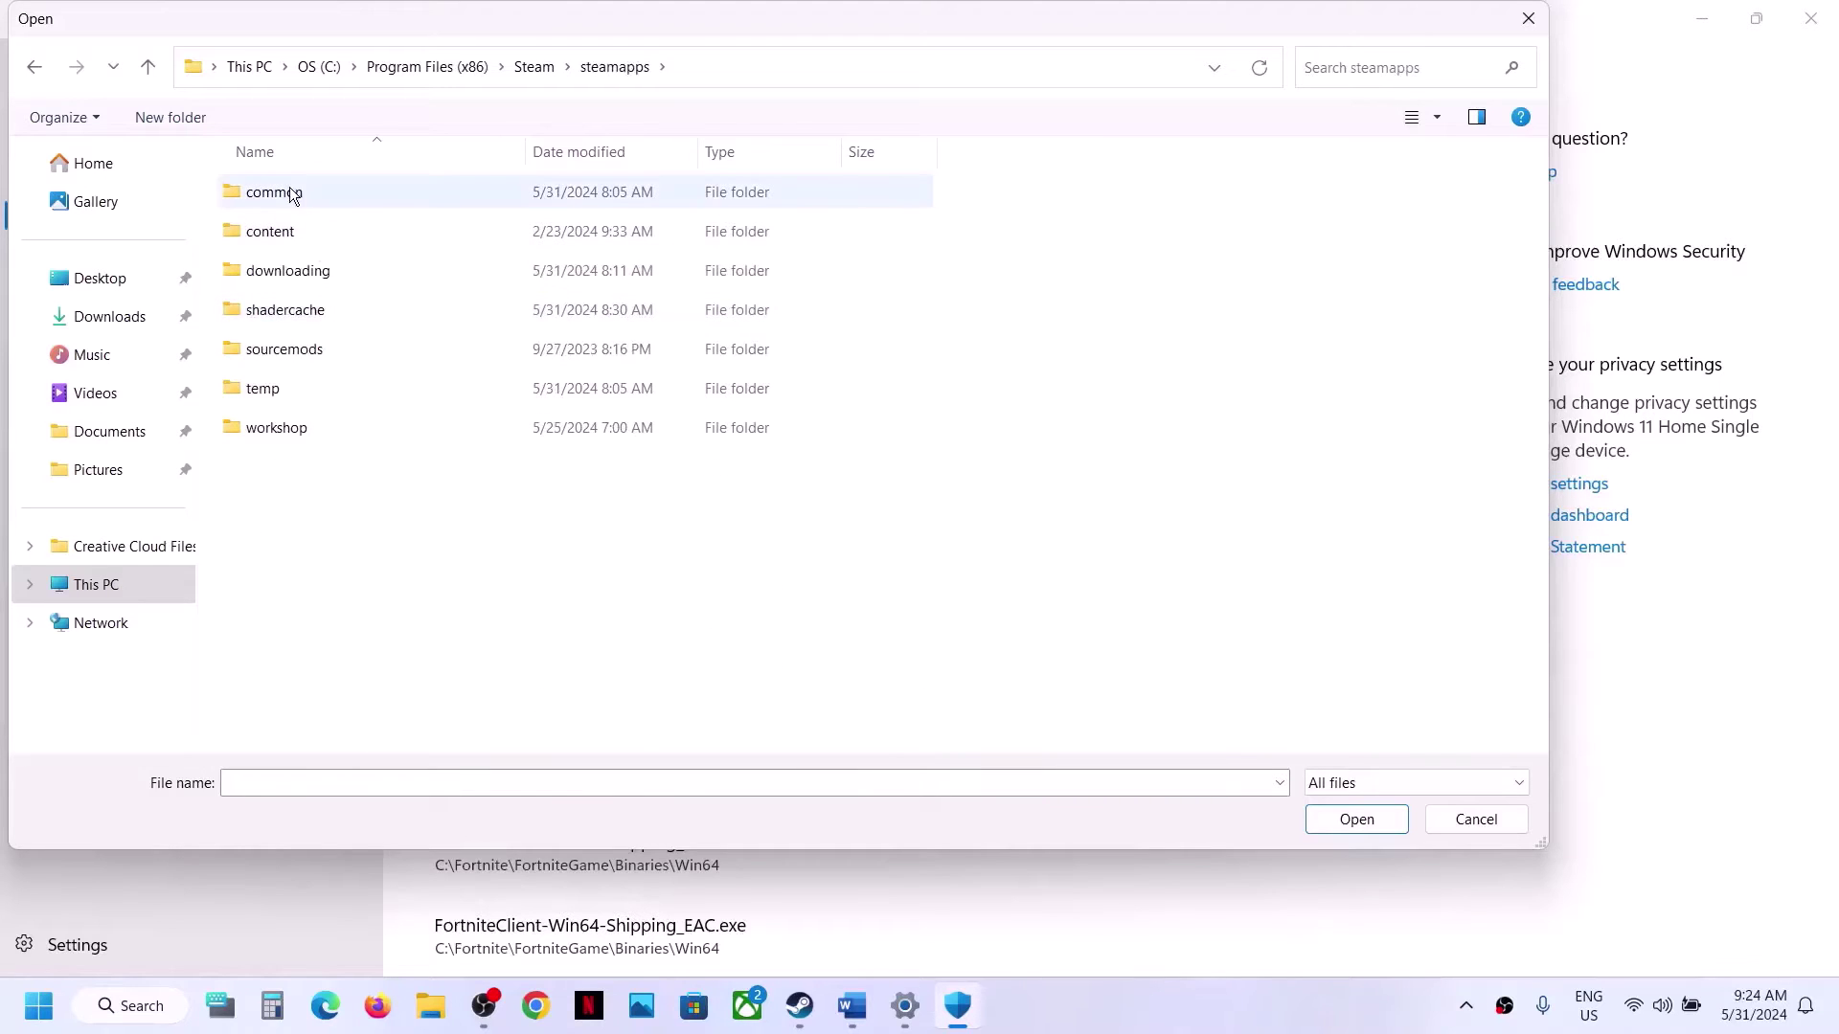
double_click(292, 194)
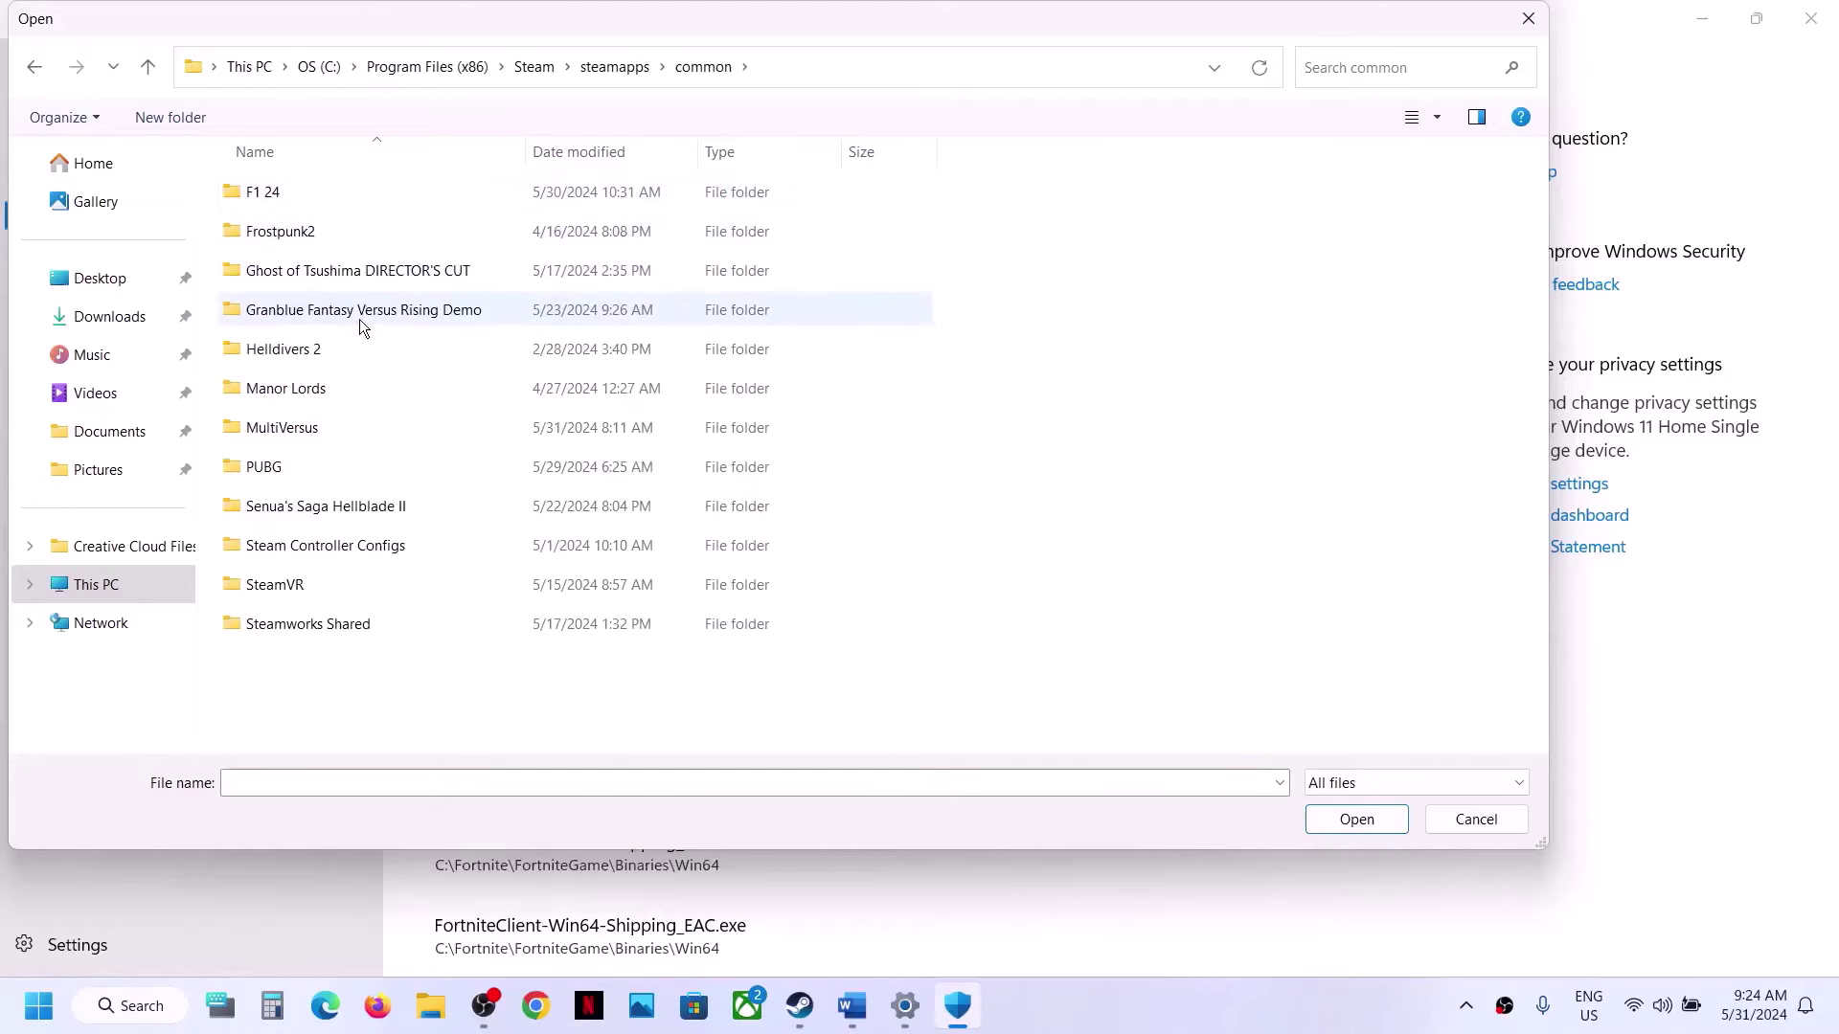
click(322, 427)
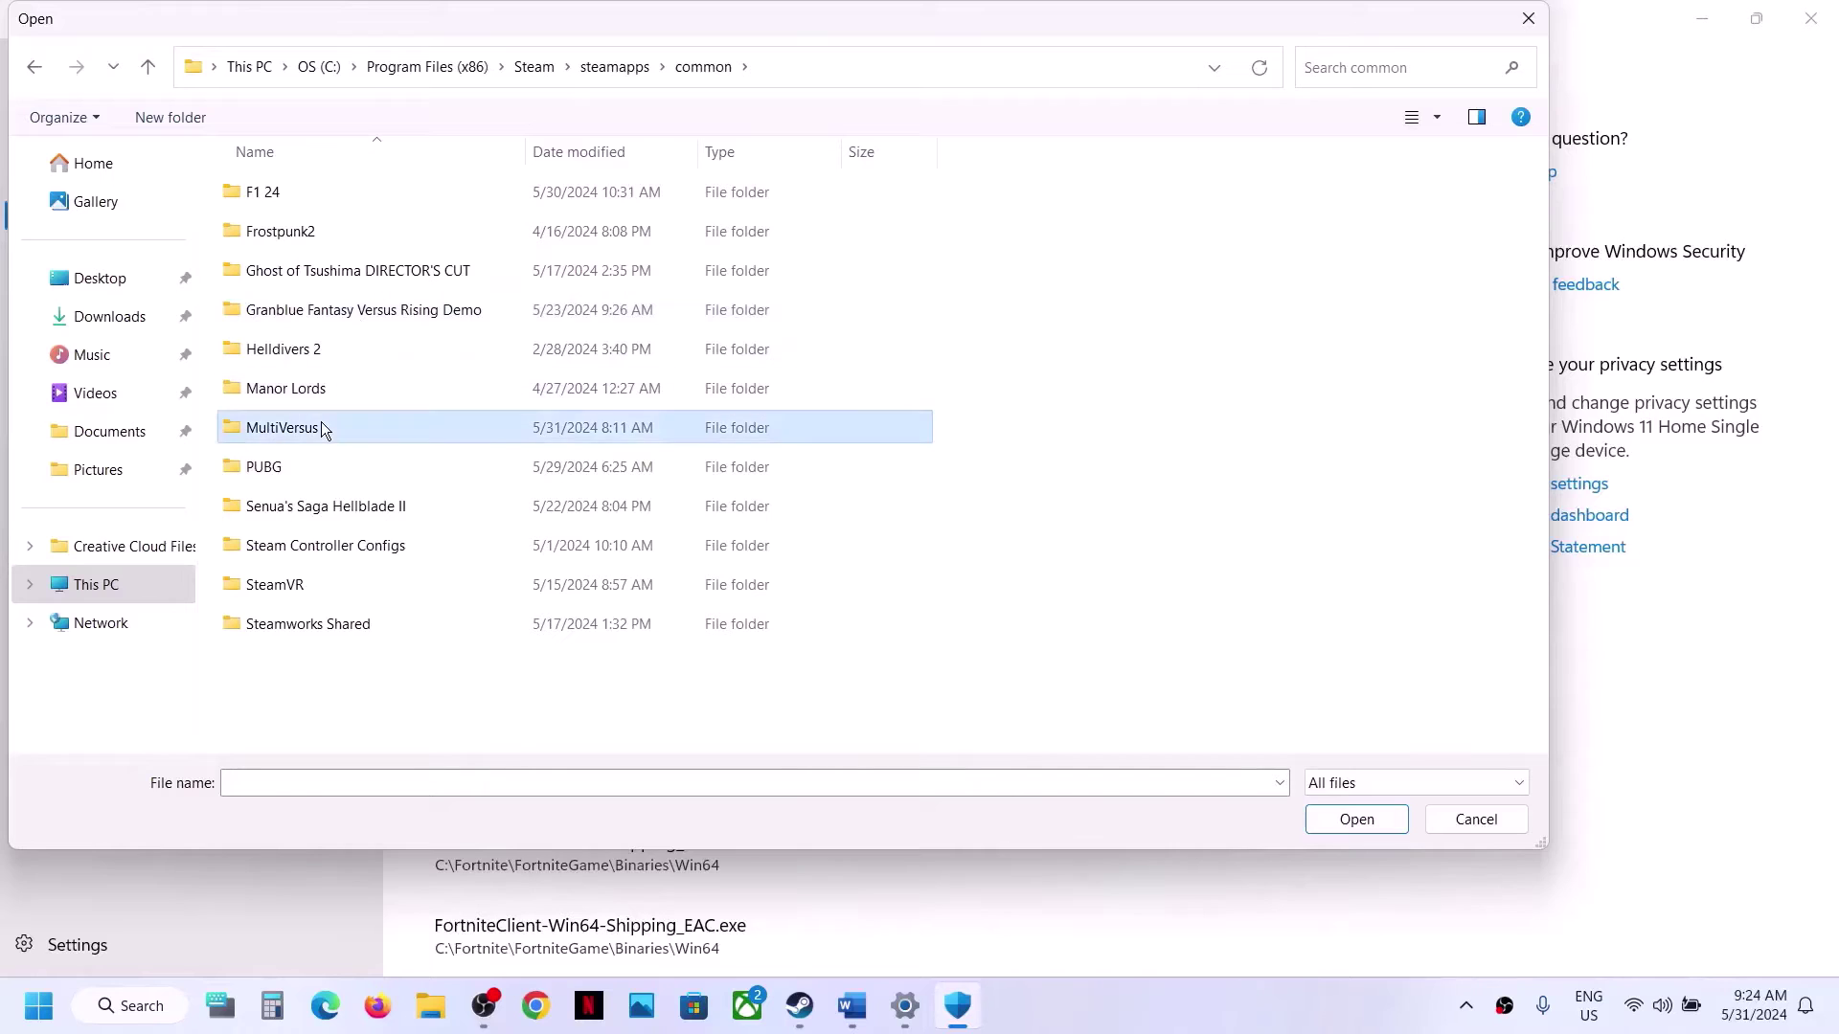
double_click(370, 428)
click(345, 272)
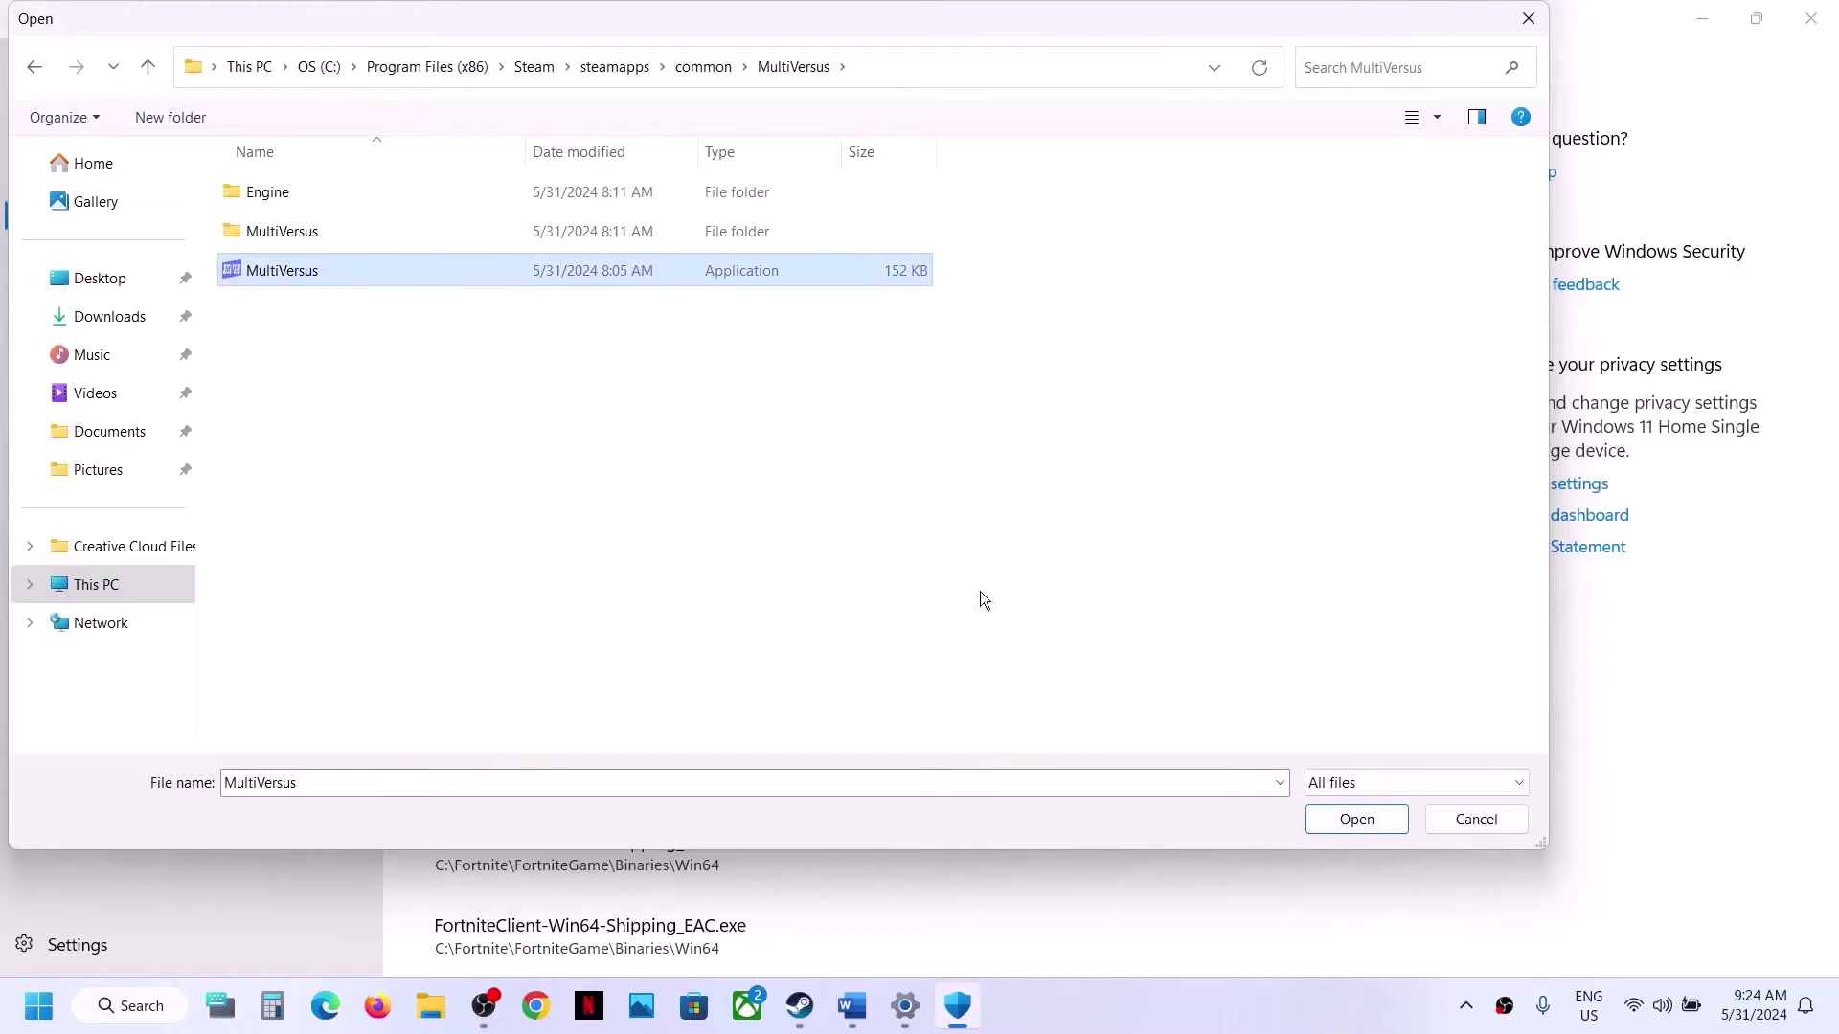
click(1342, 821)
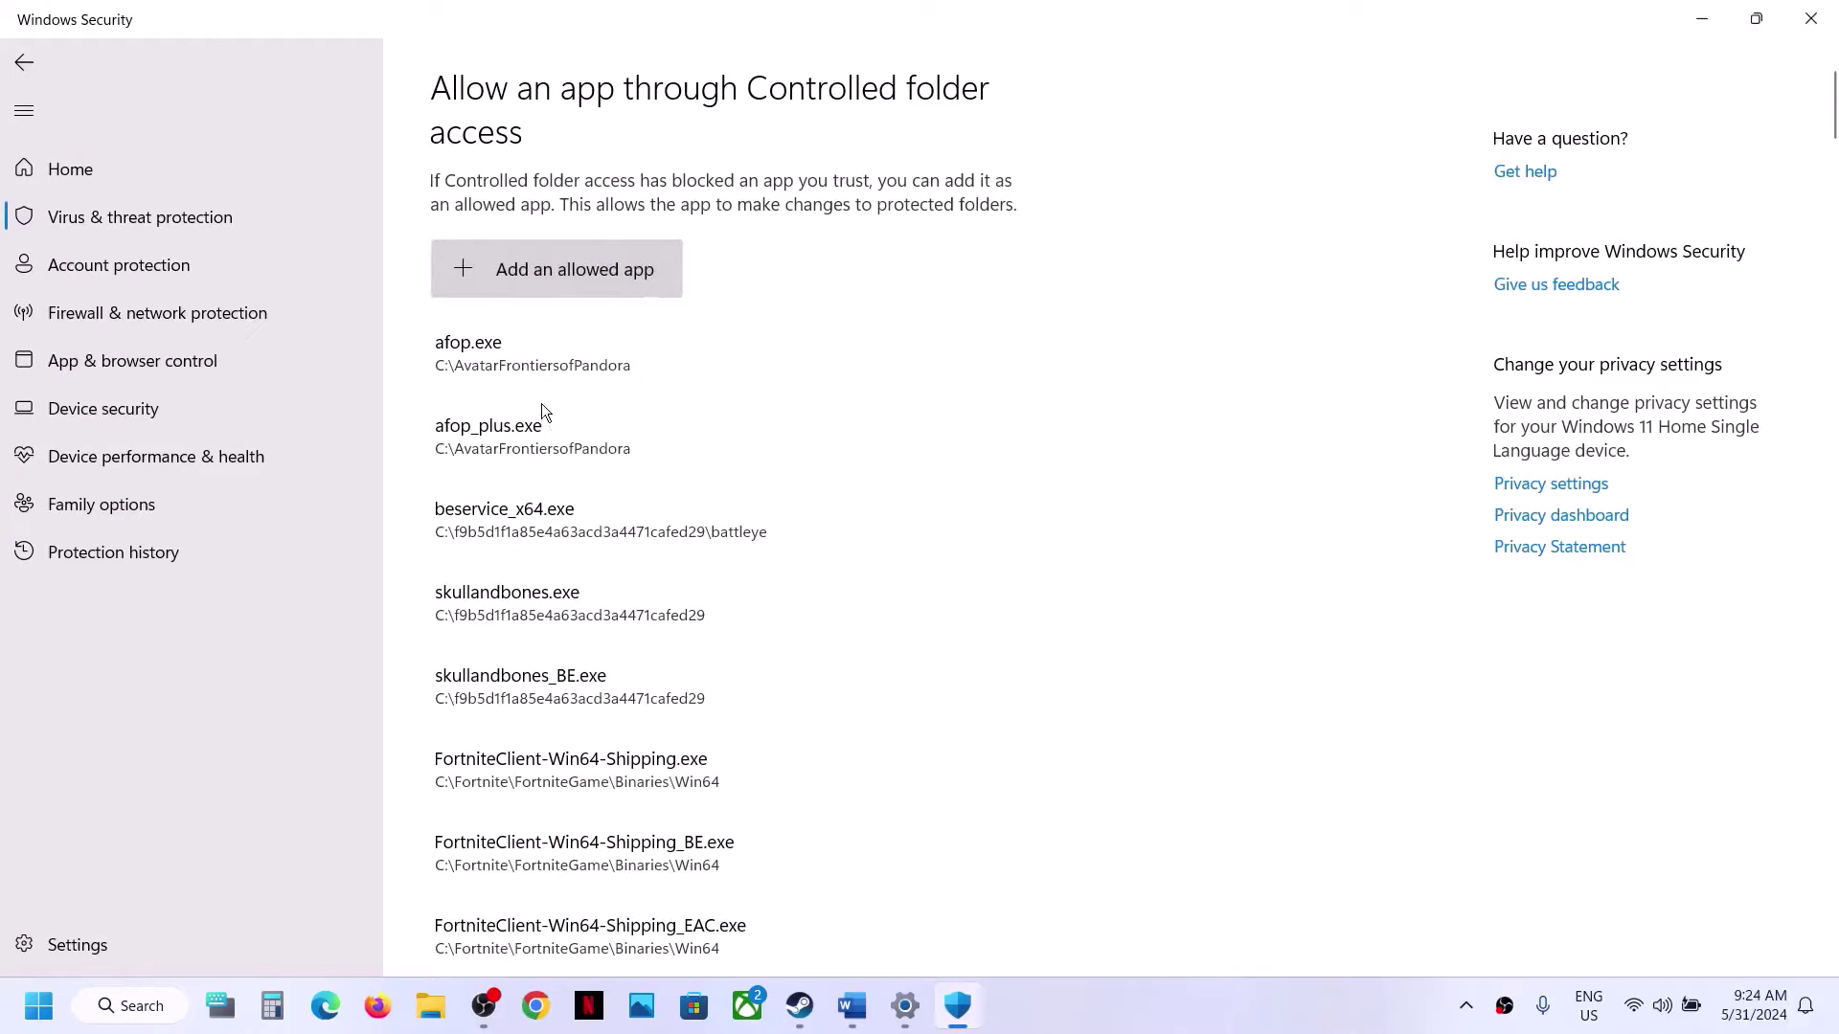
Add MultiVersus-Win64-Shipping from the game's MultiVersus\Binaries\Win64 subfolder as another allowed app for Controlled folder access.
click(553, 290)
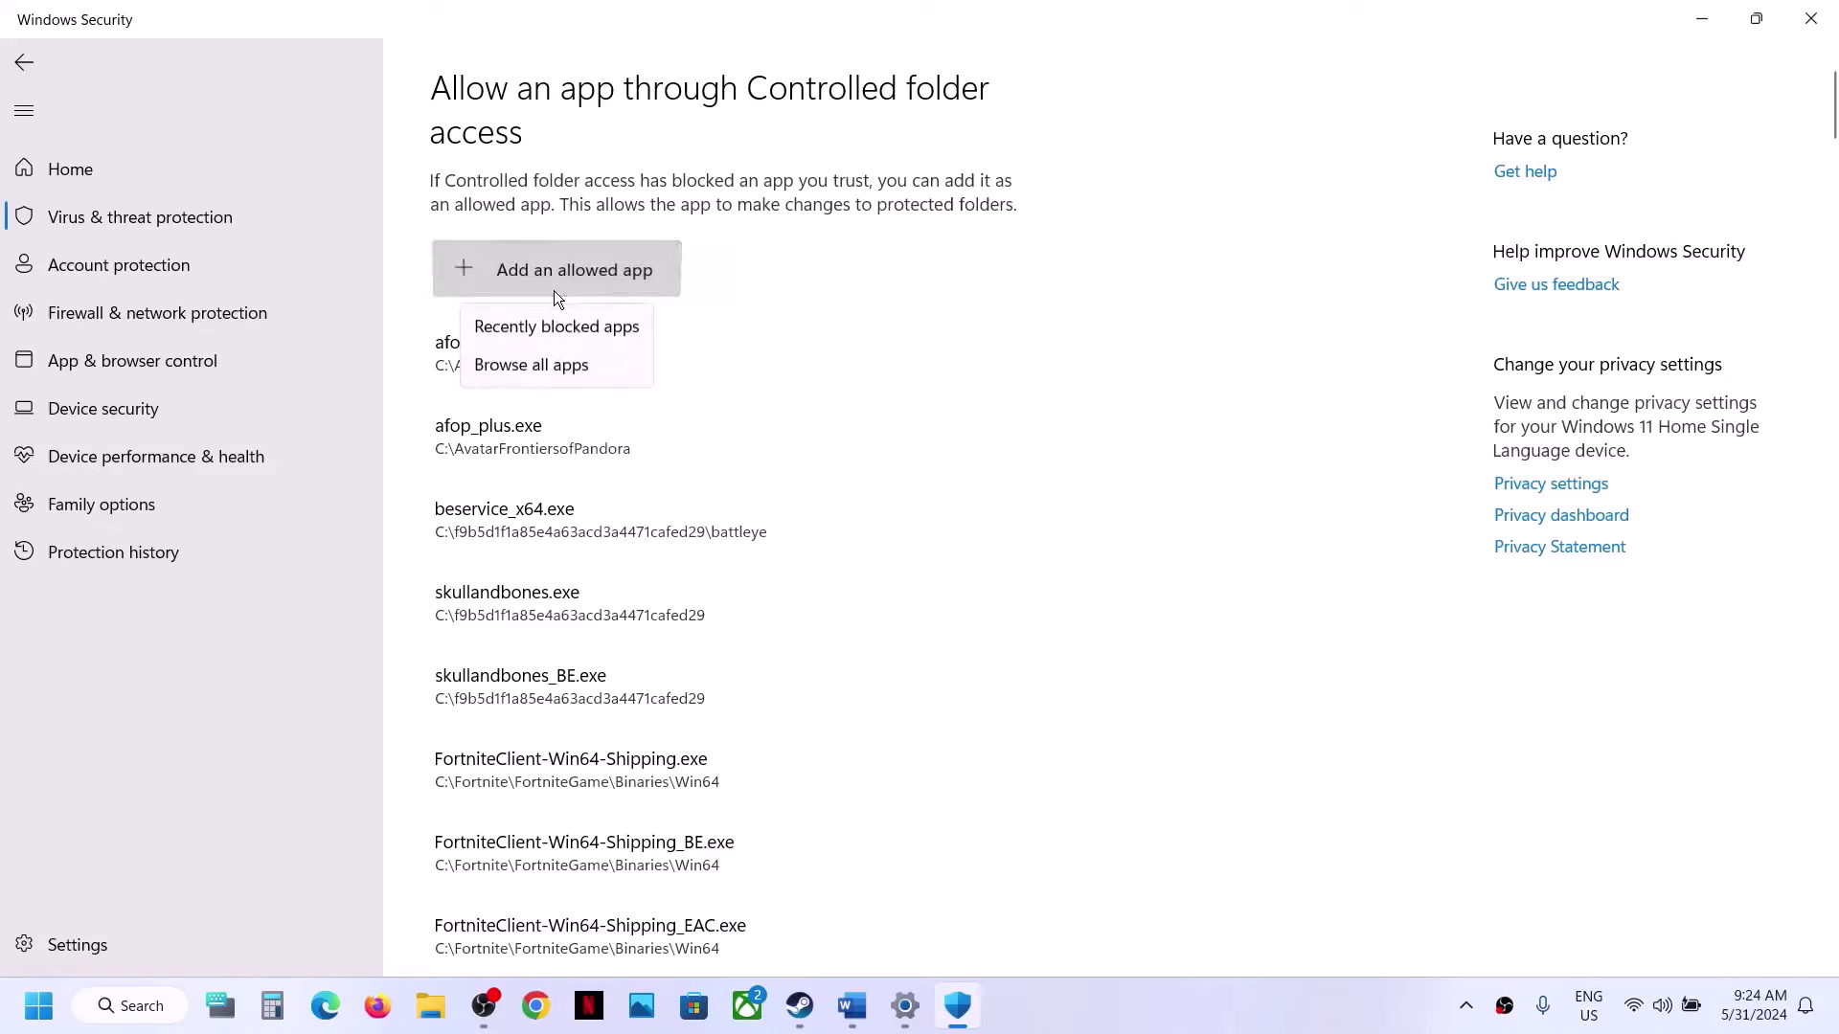
click(565, 366)
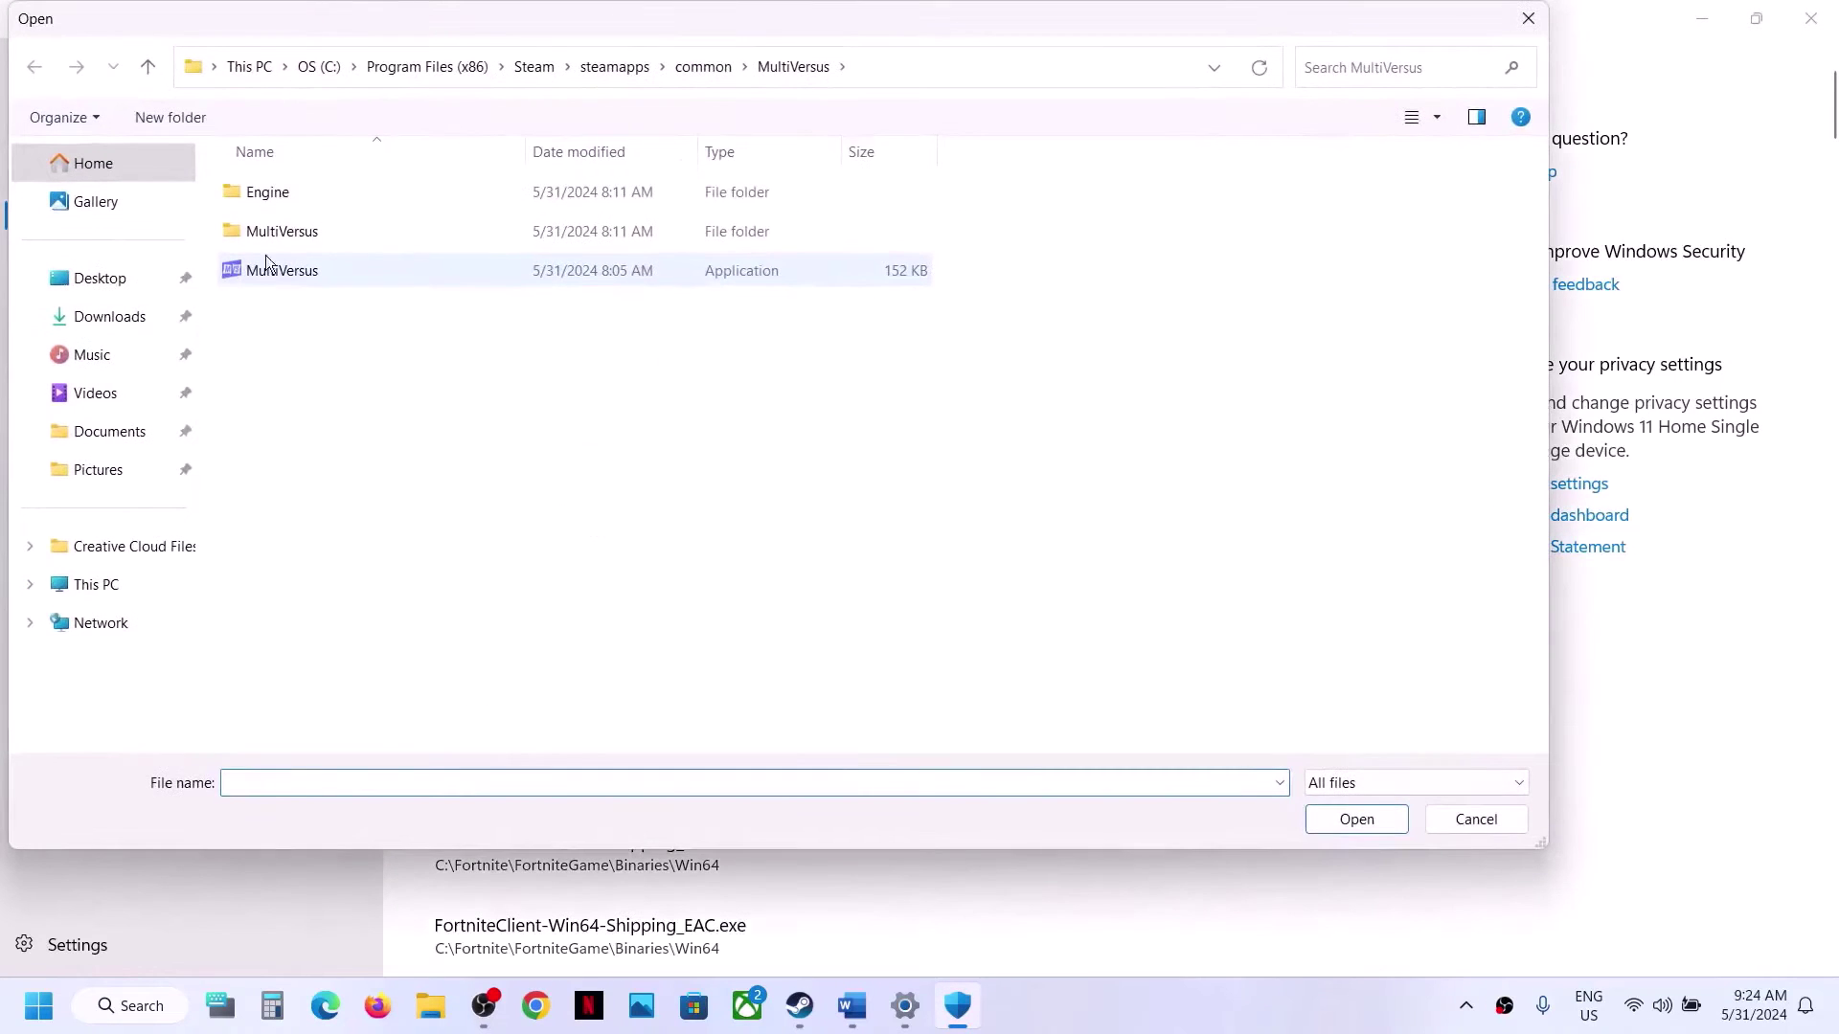
click(256, 236)
double_click(255, 234)
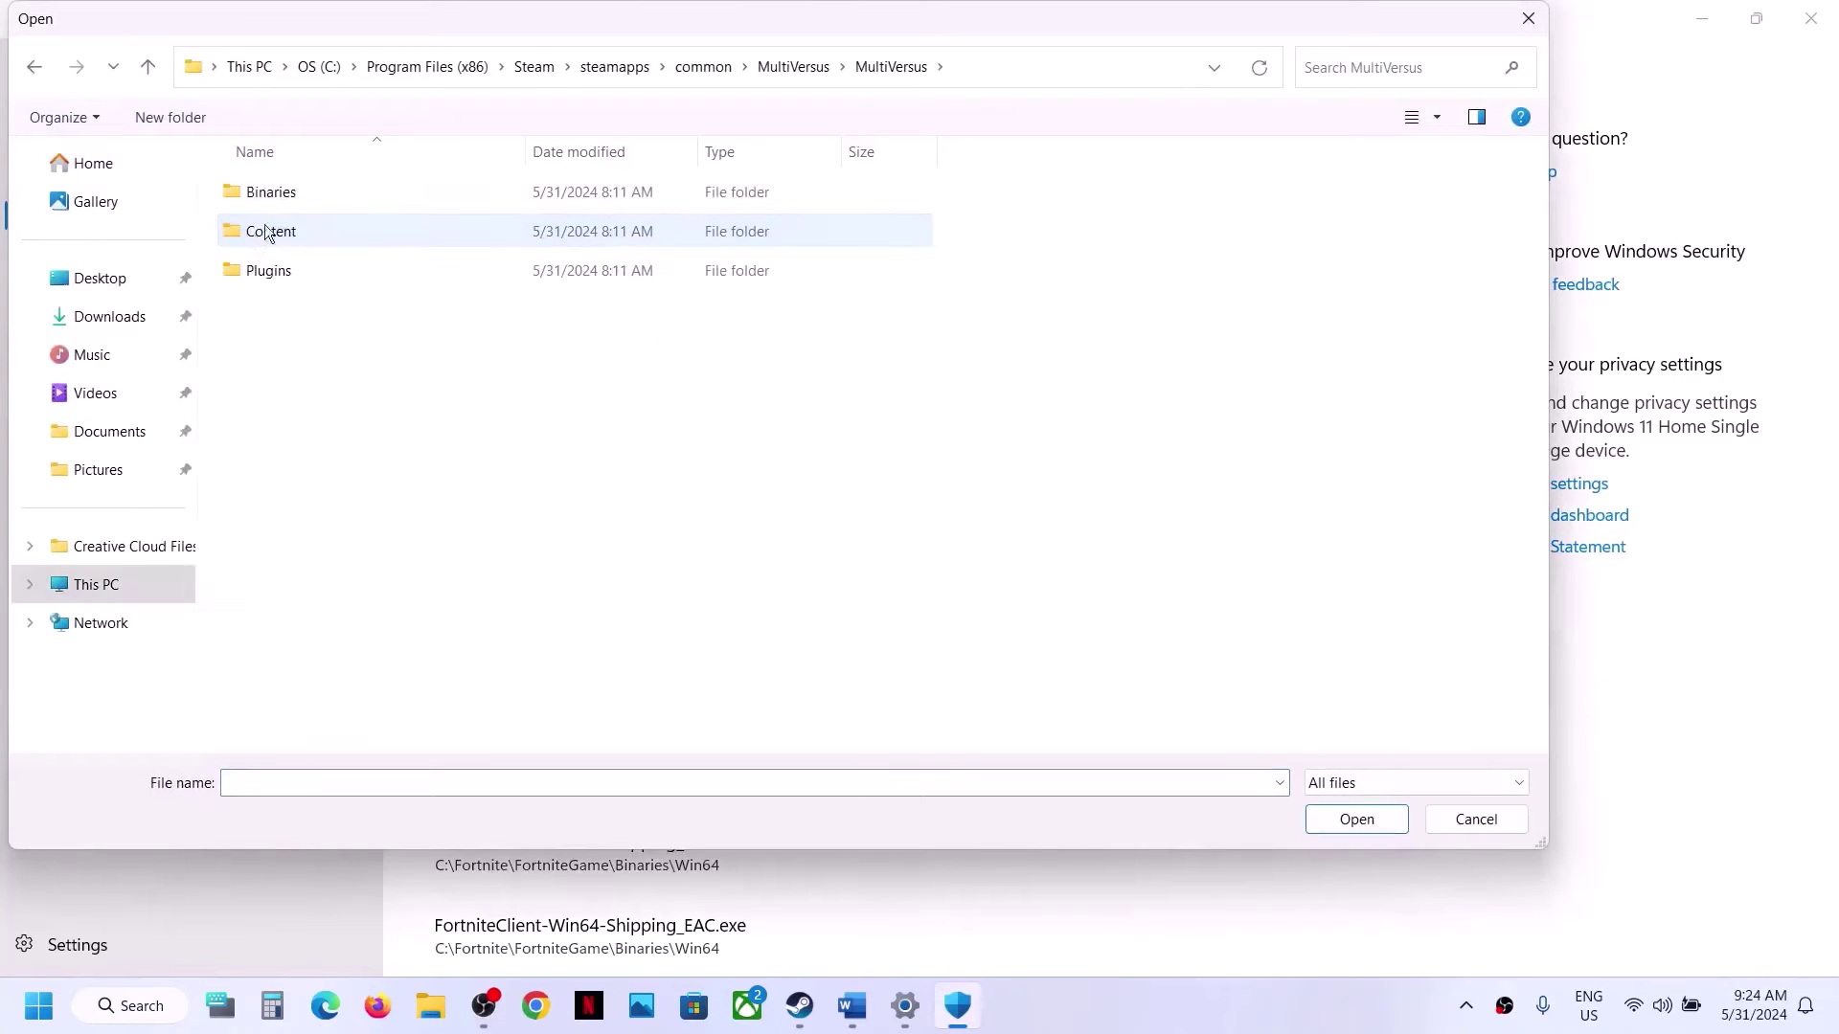
double_click(289, 184)
double_click(285, 183)
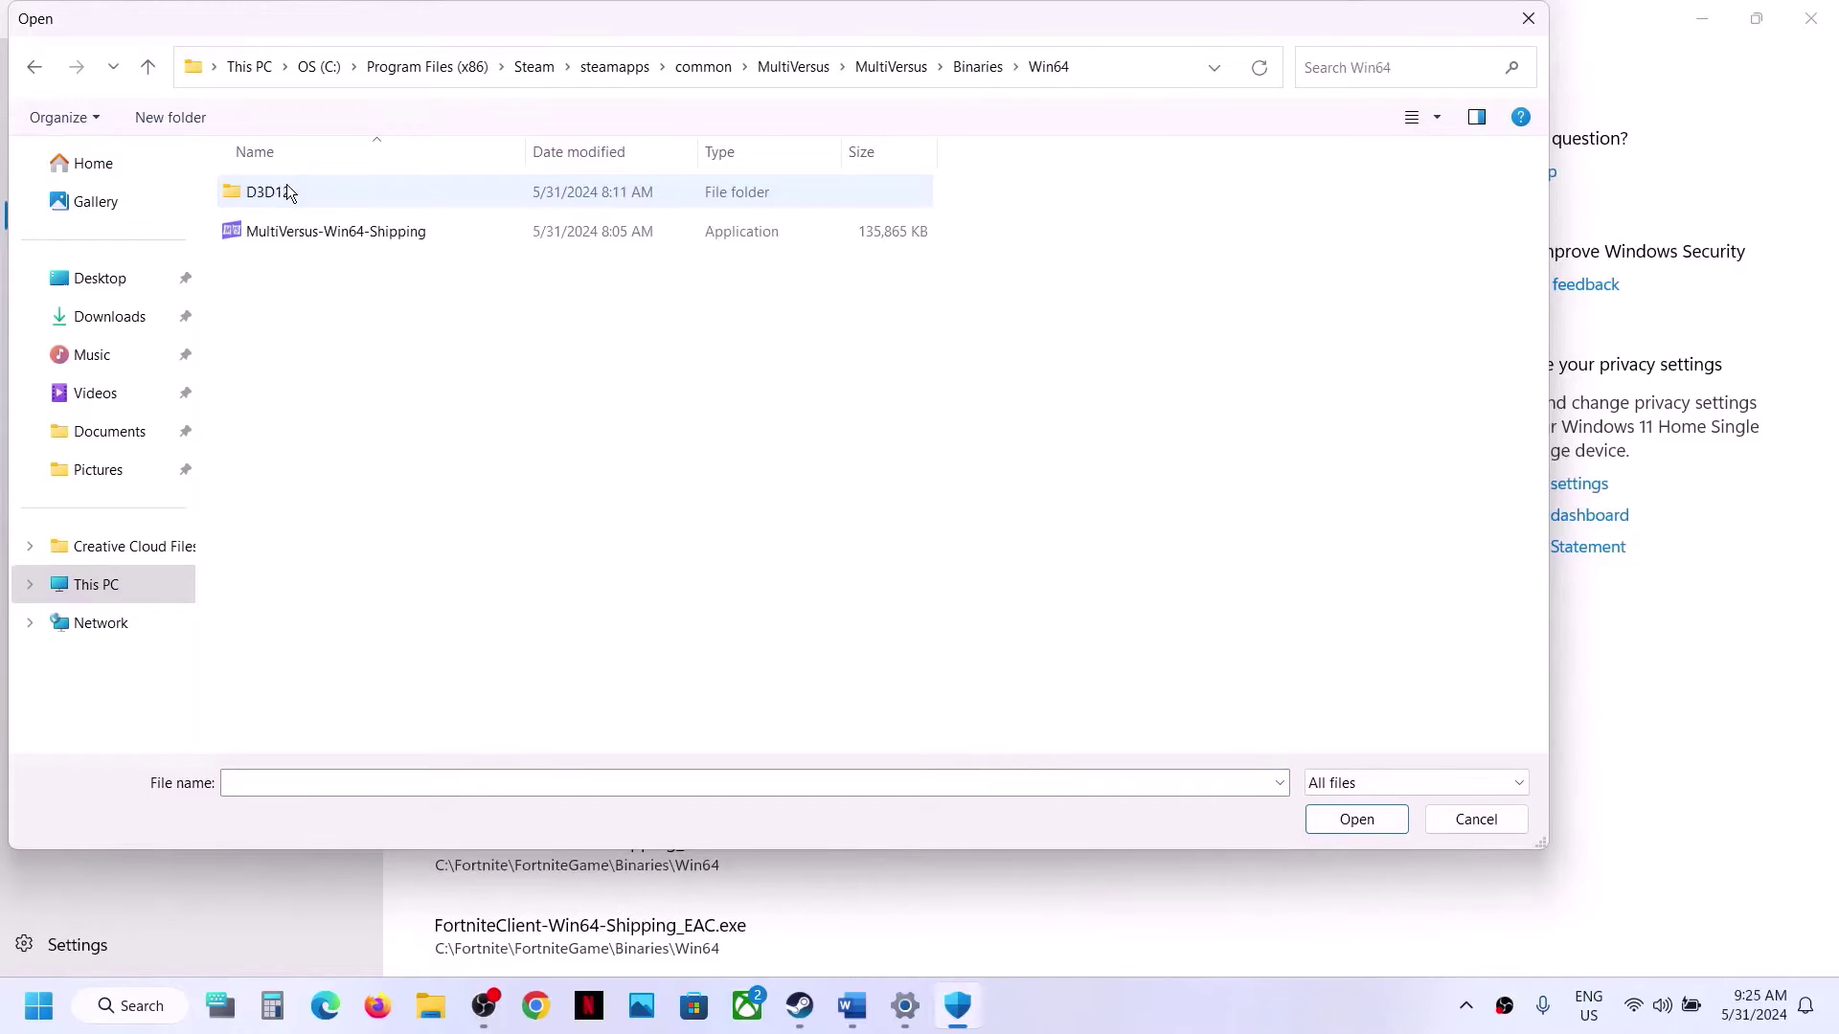
click(353, 235)
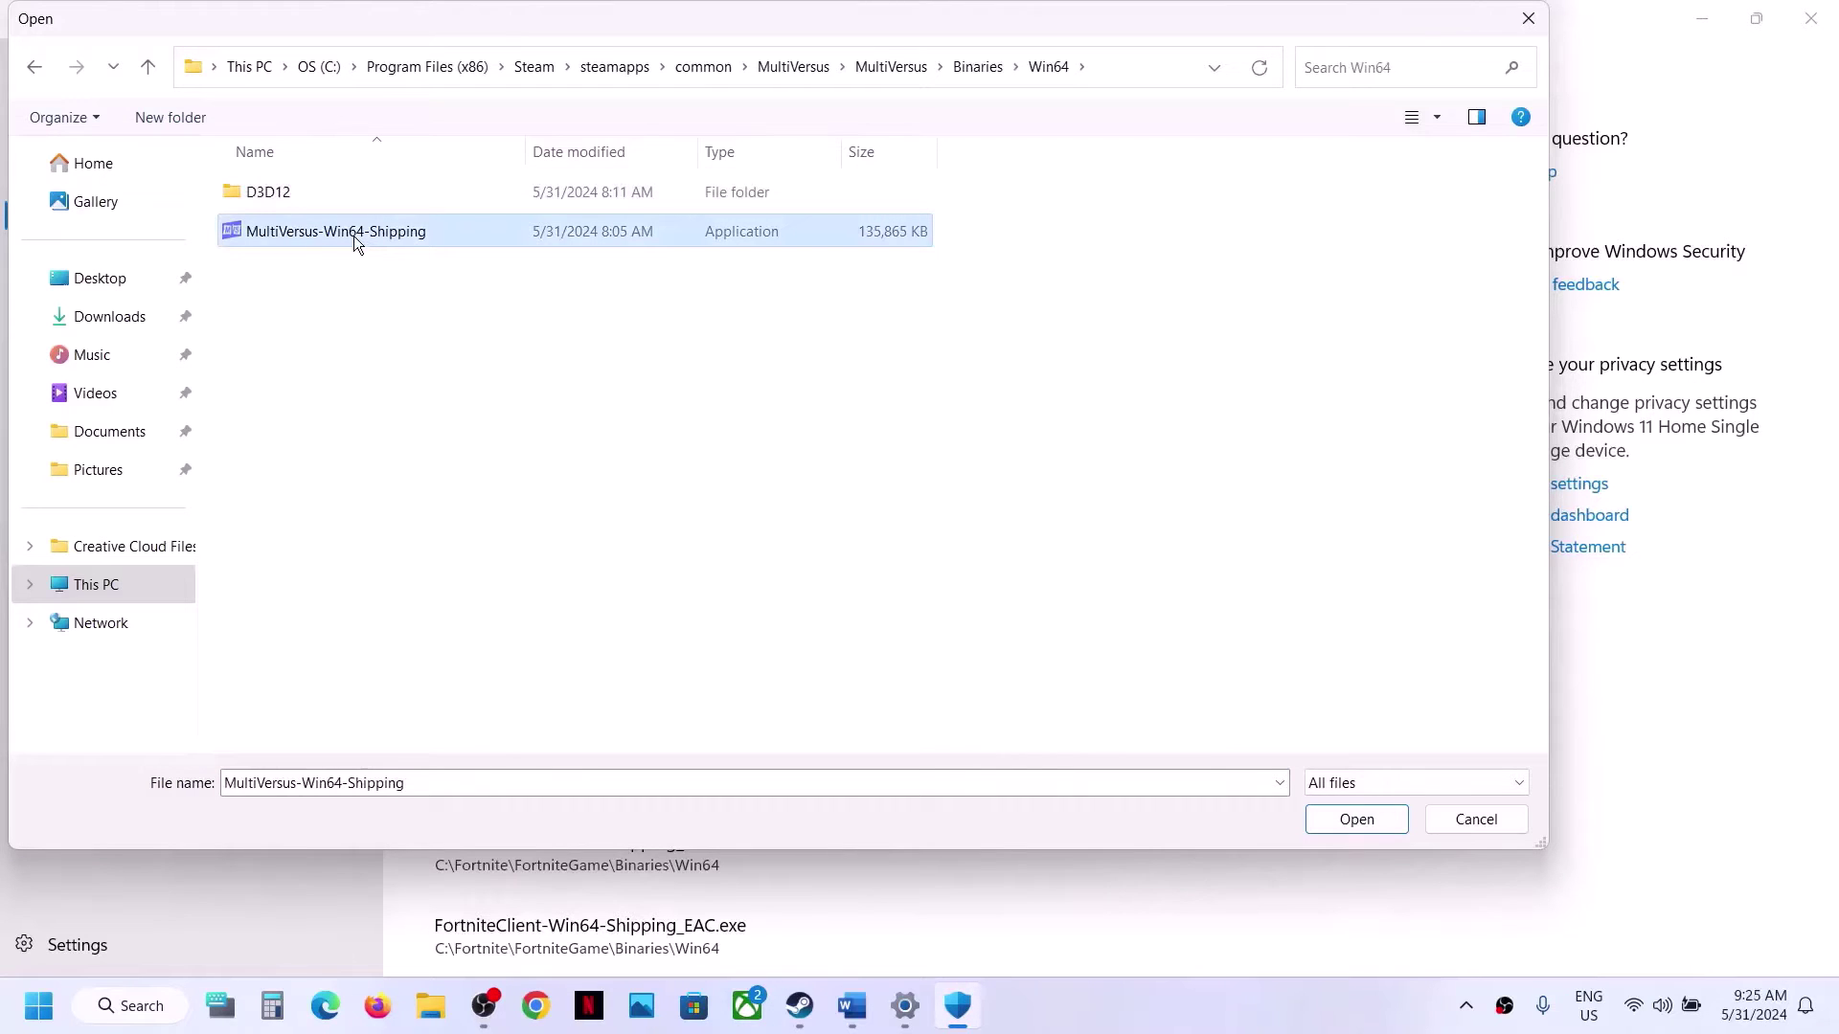
click(1332, 821)
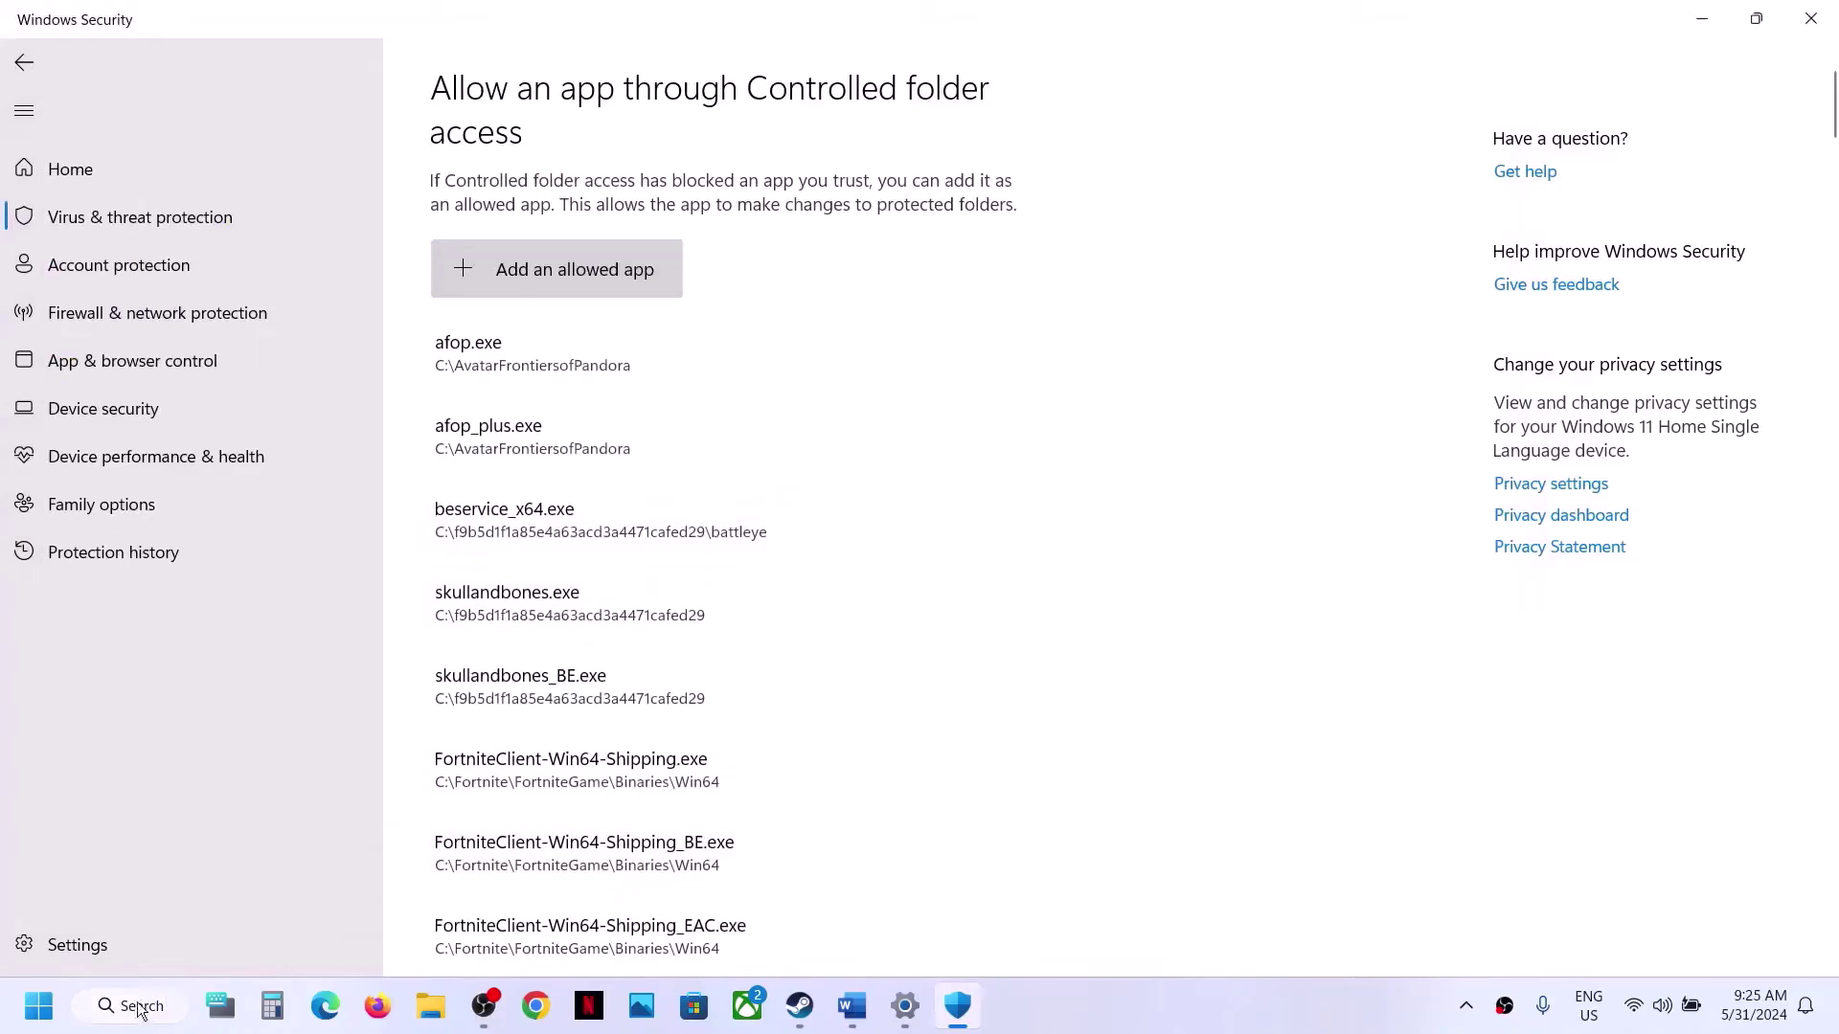
Open the list of apps allowed through Windows Defender Firewall in Control Panel's System and Security section.
click(38, 1016)
text(control)
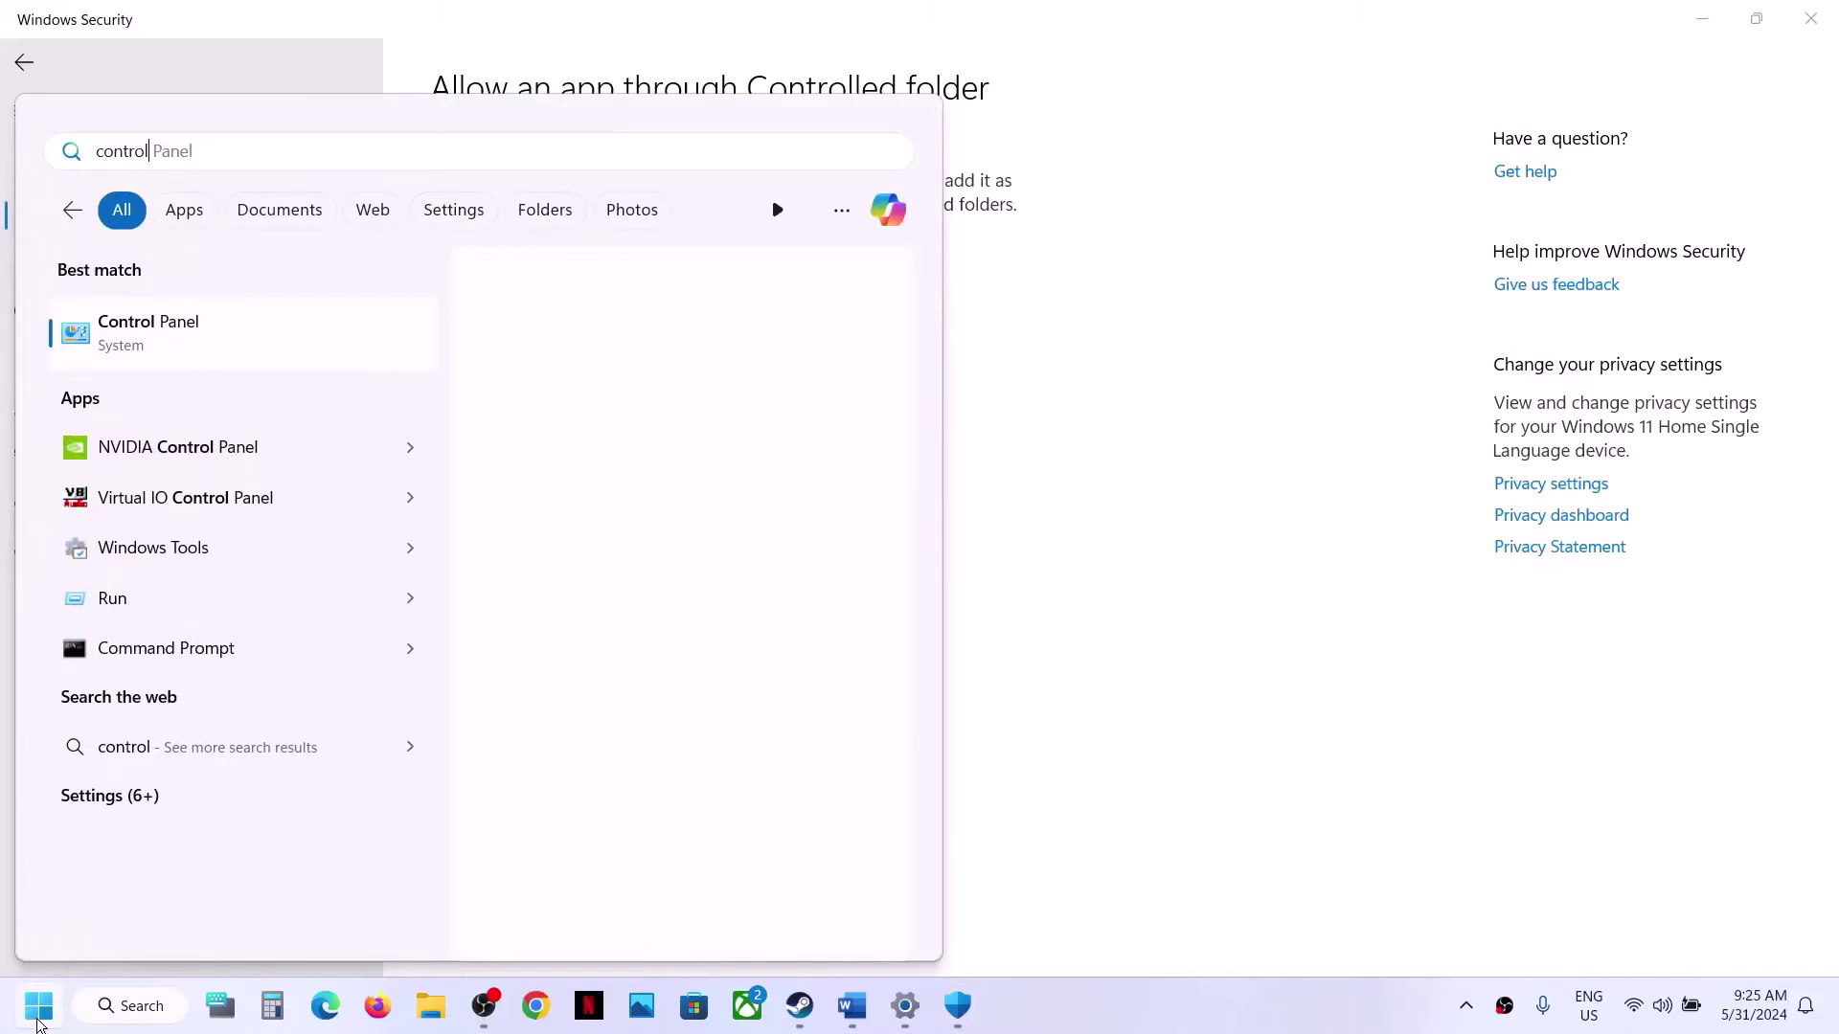
key(Return)
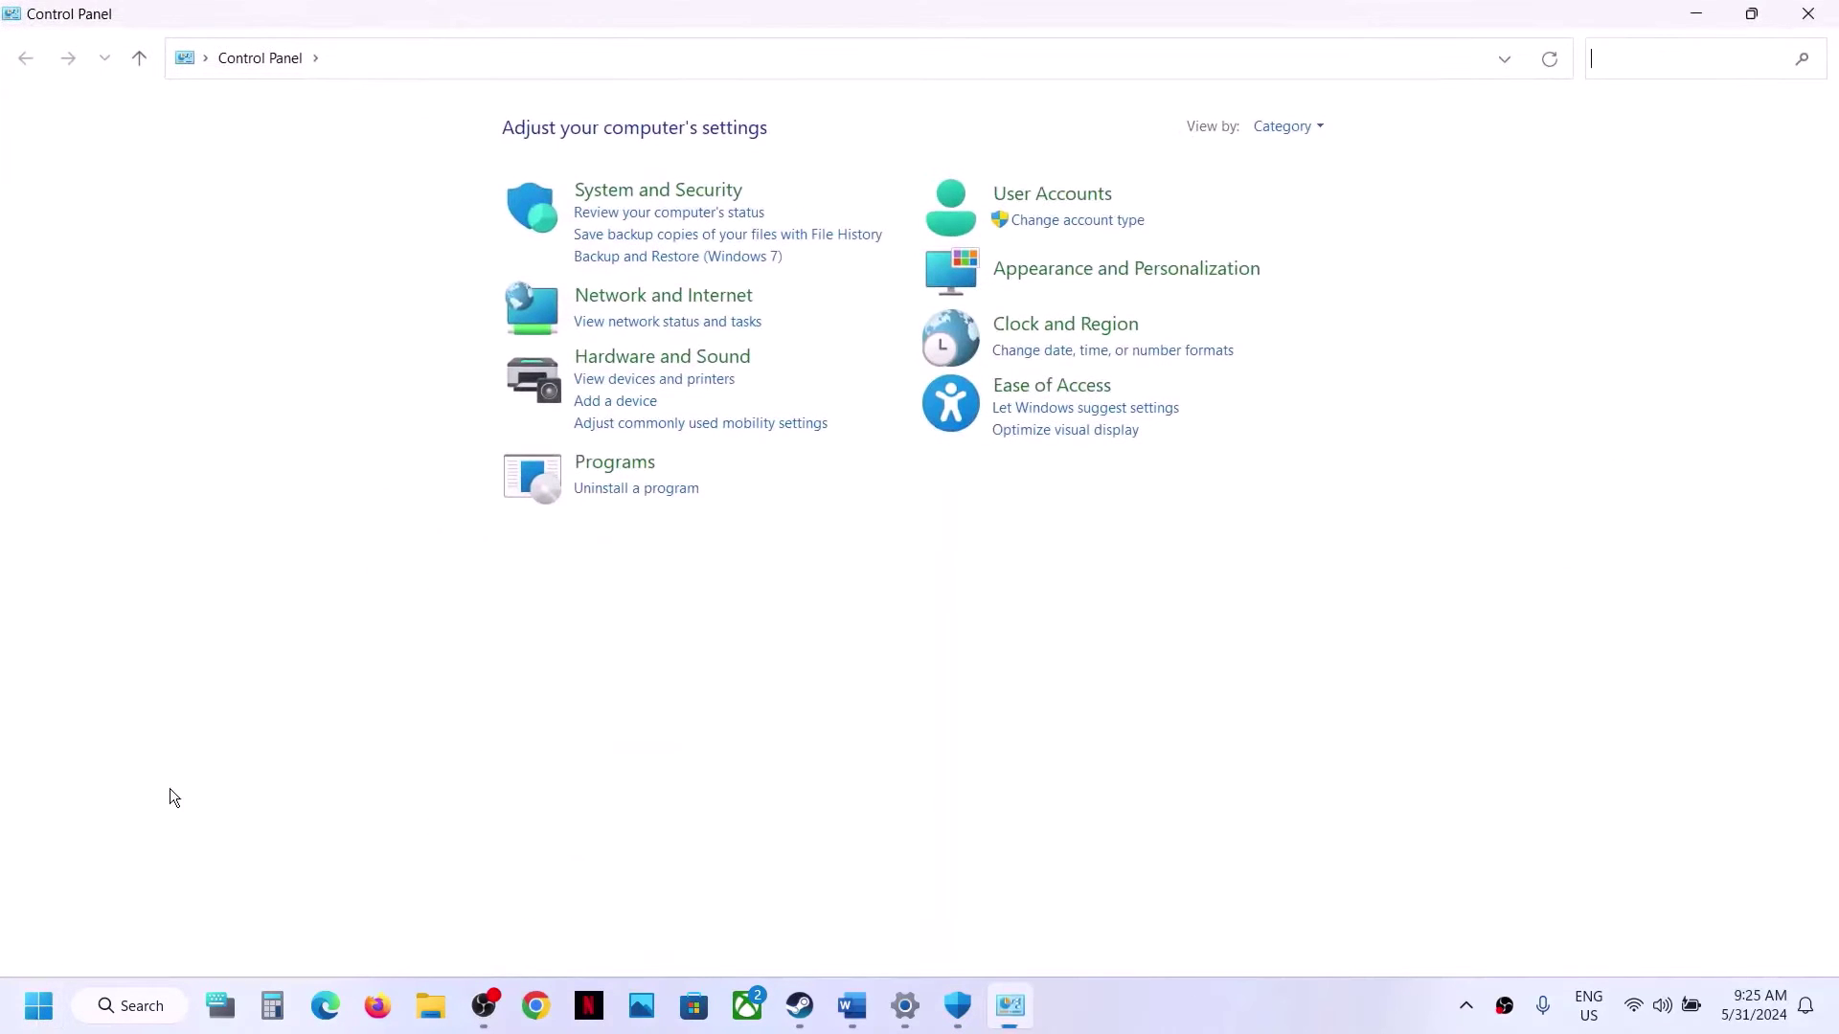
click(636, 190)
click(446, 208)
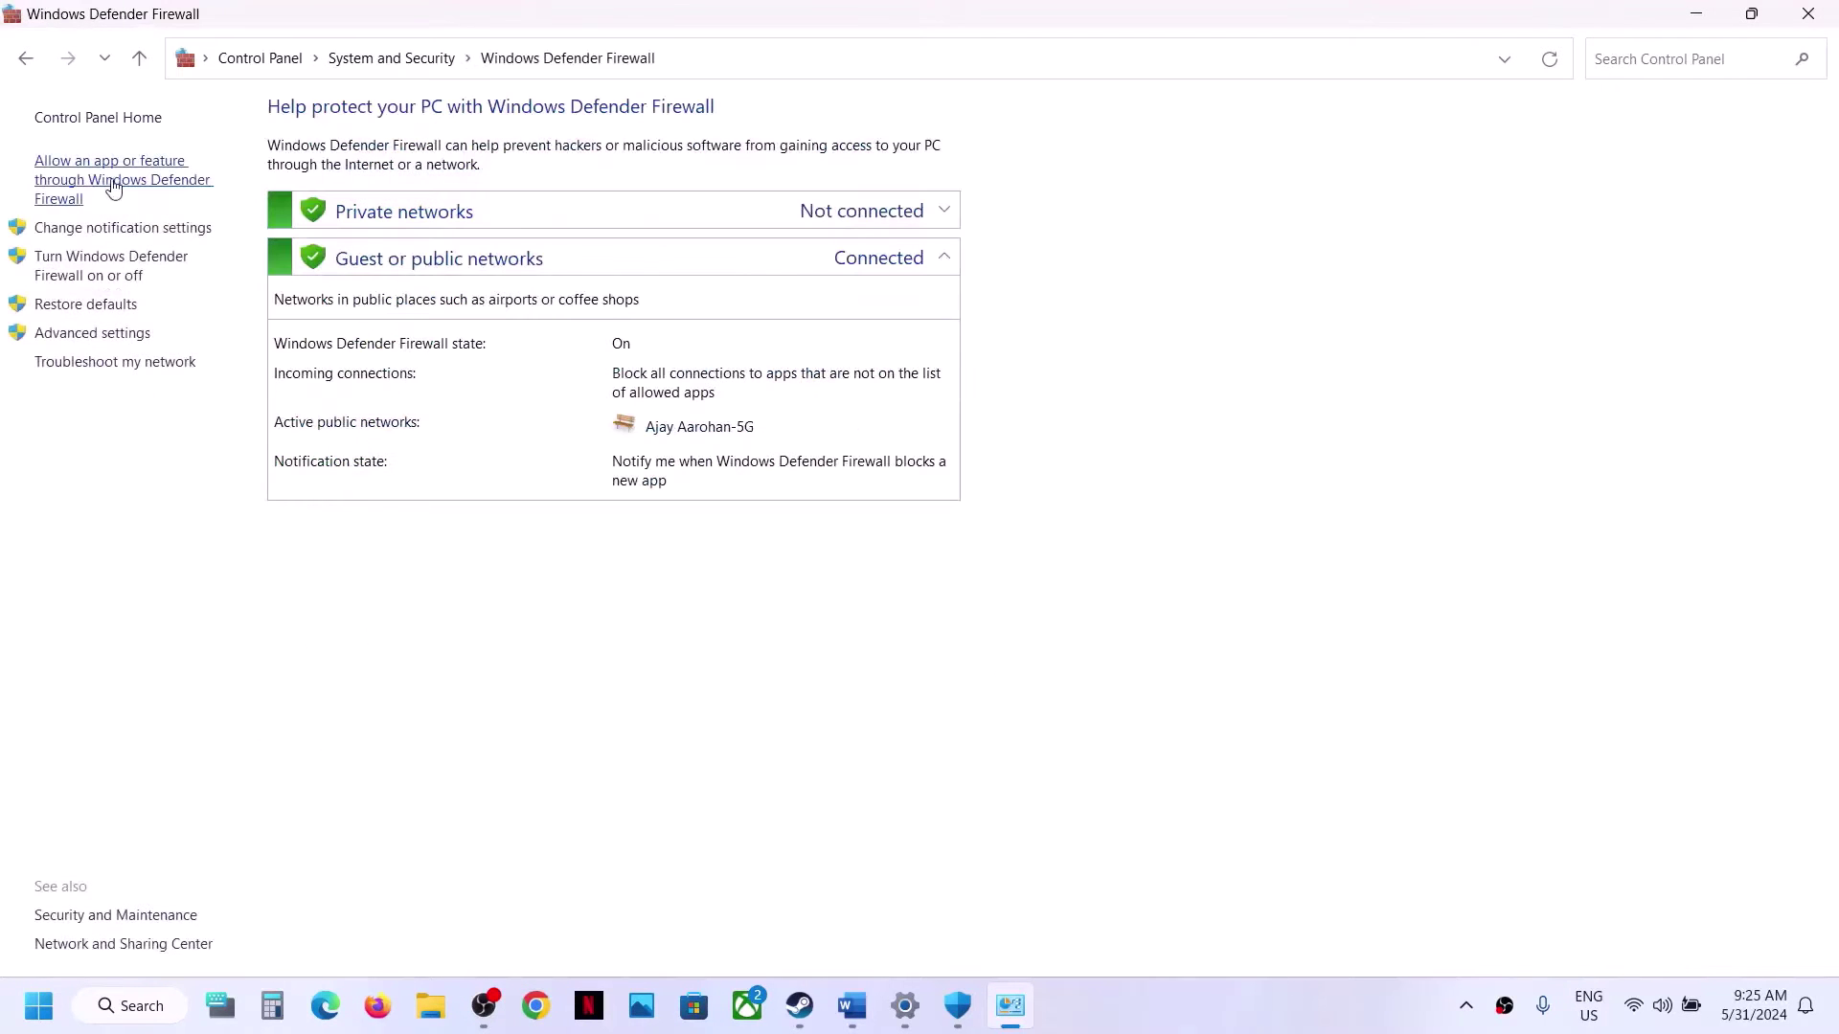
click(112, 187)
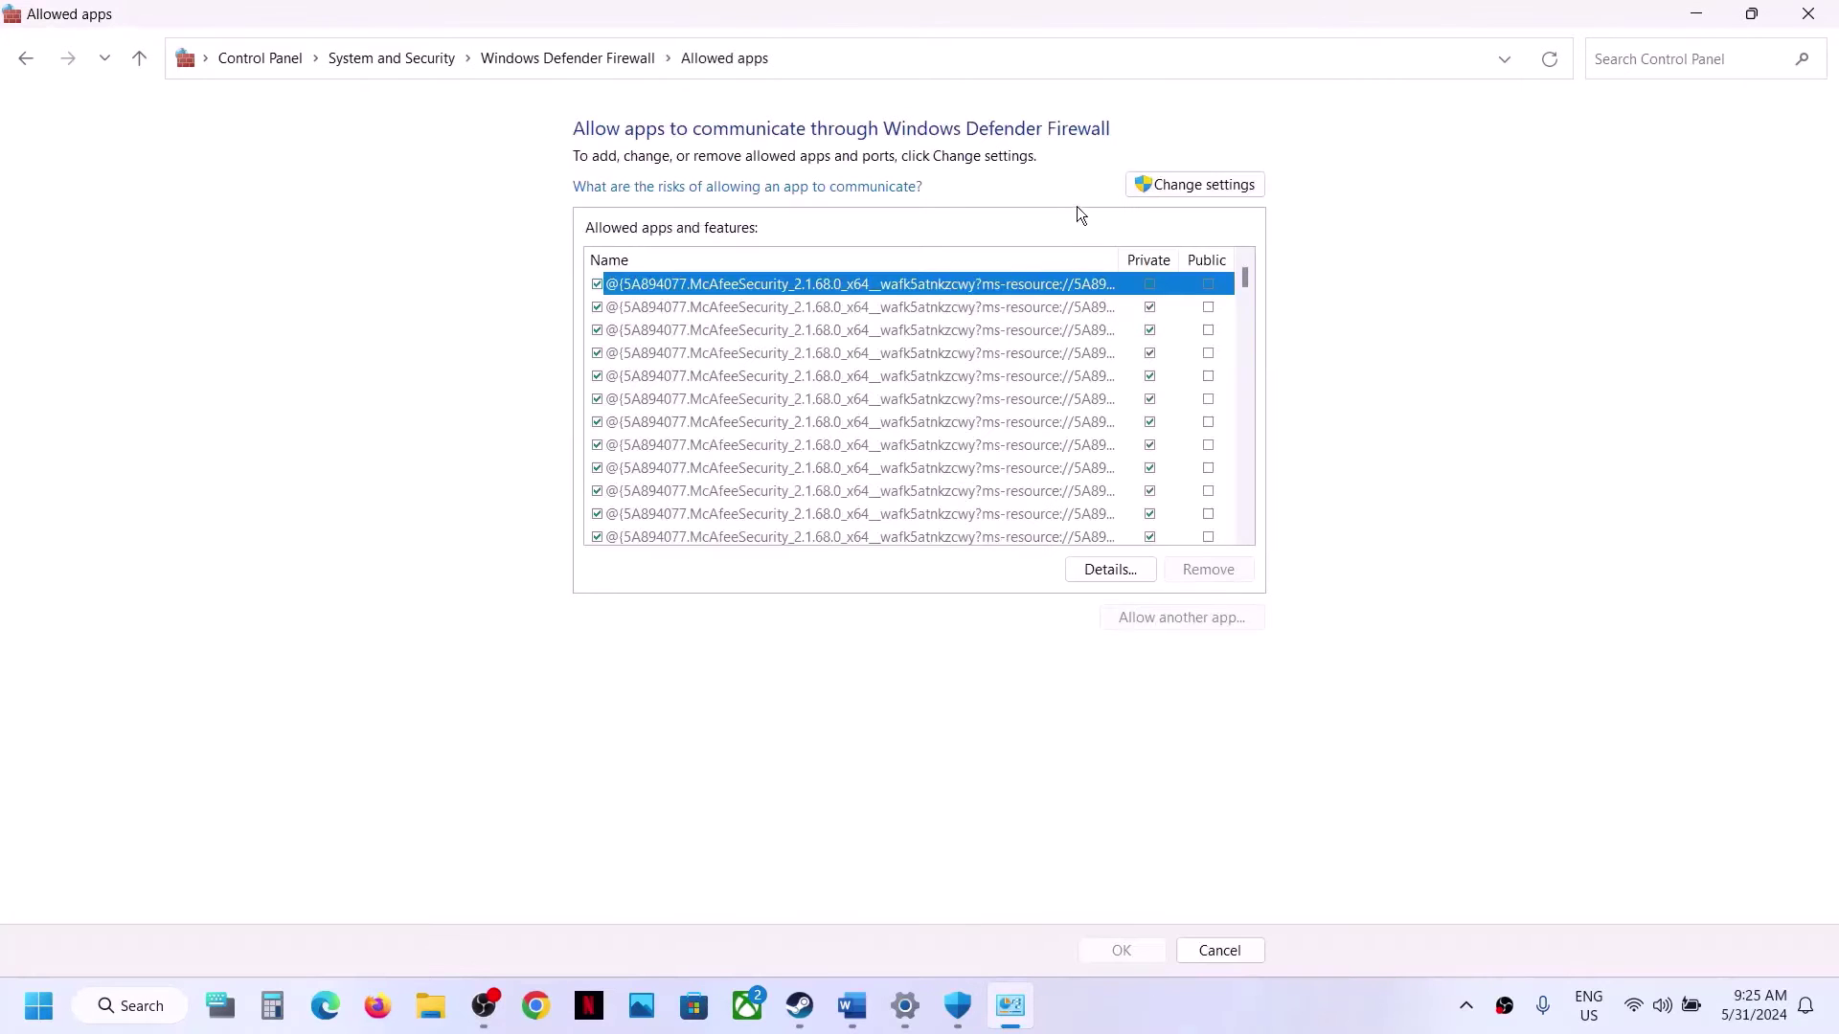
Unlock the firewall's allowed apps list and try to add the MultiVersus application from steamapps\common\MultiVersus.
click(1174, 173)
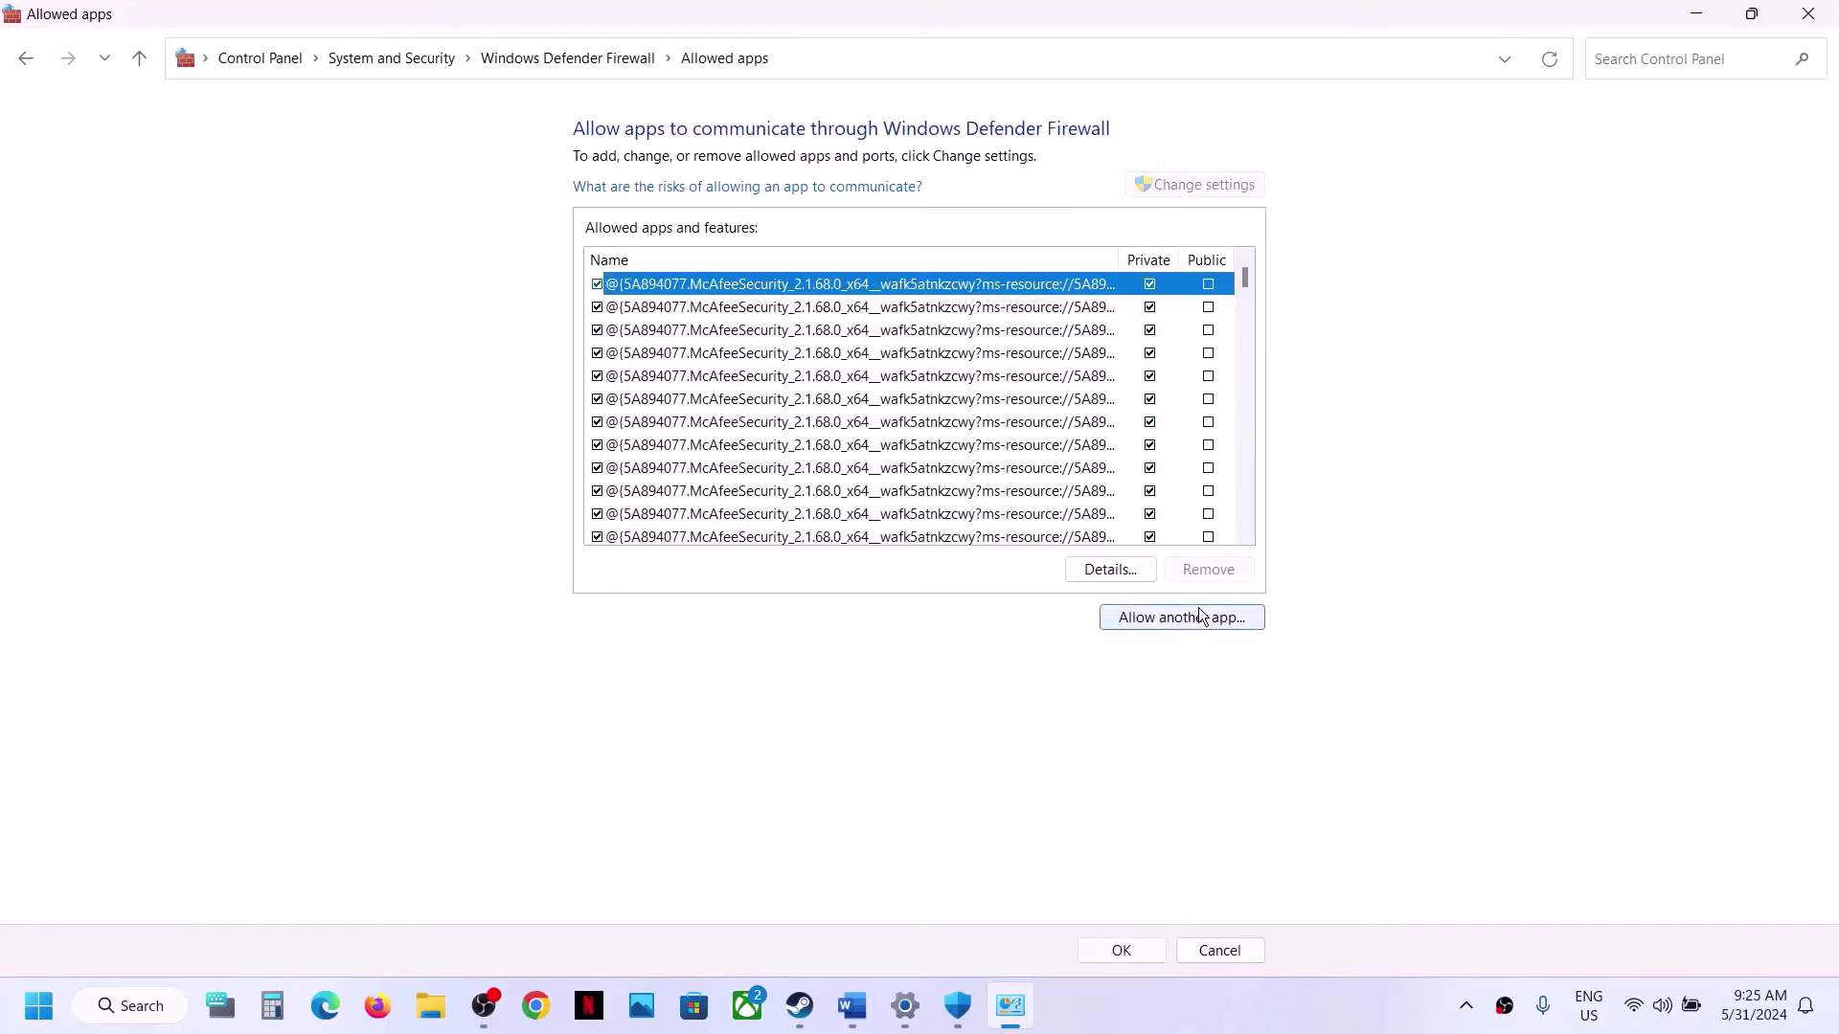
click(1200, 615)
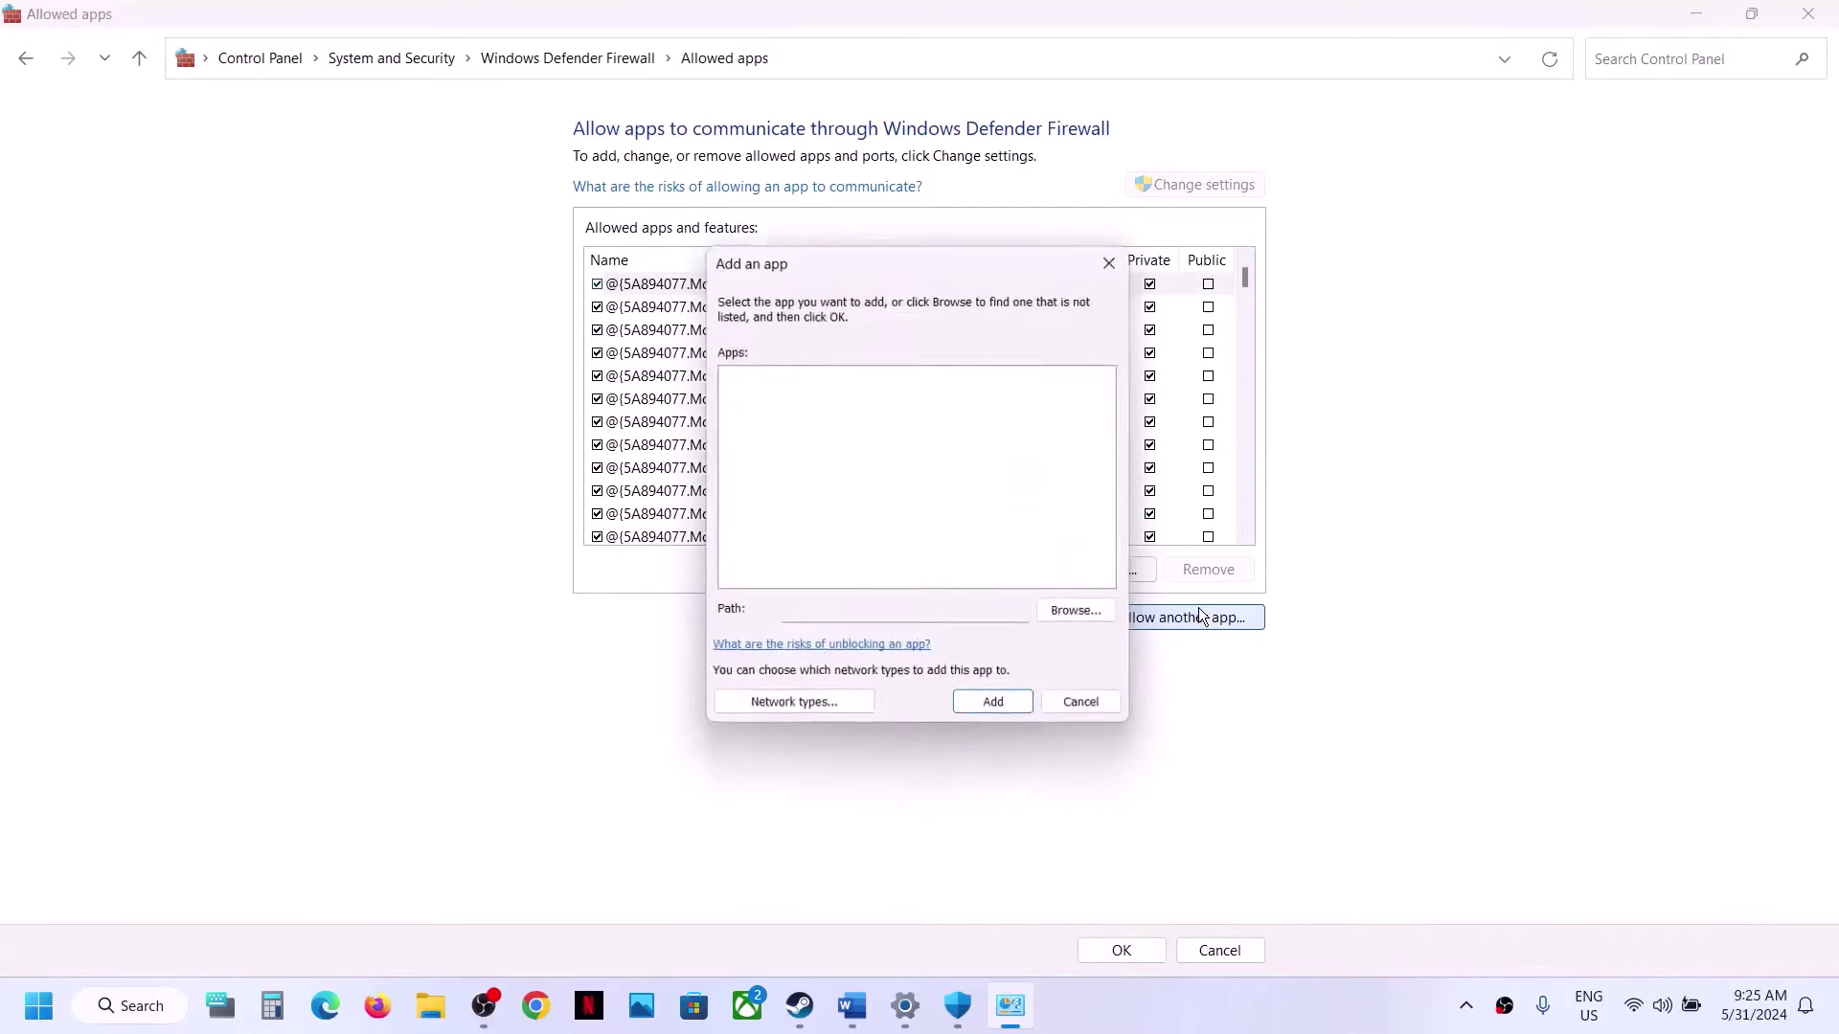
click(1059, 616)
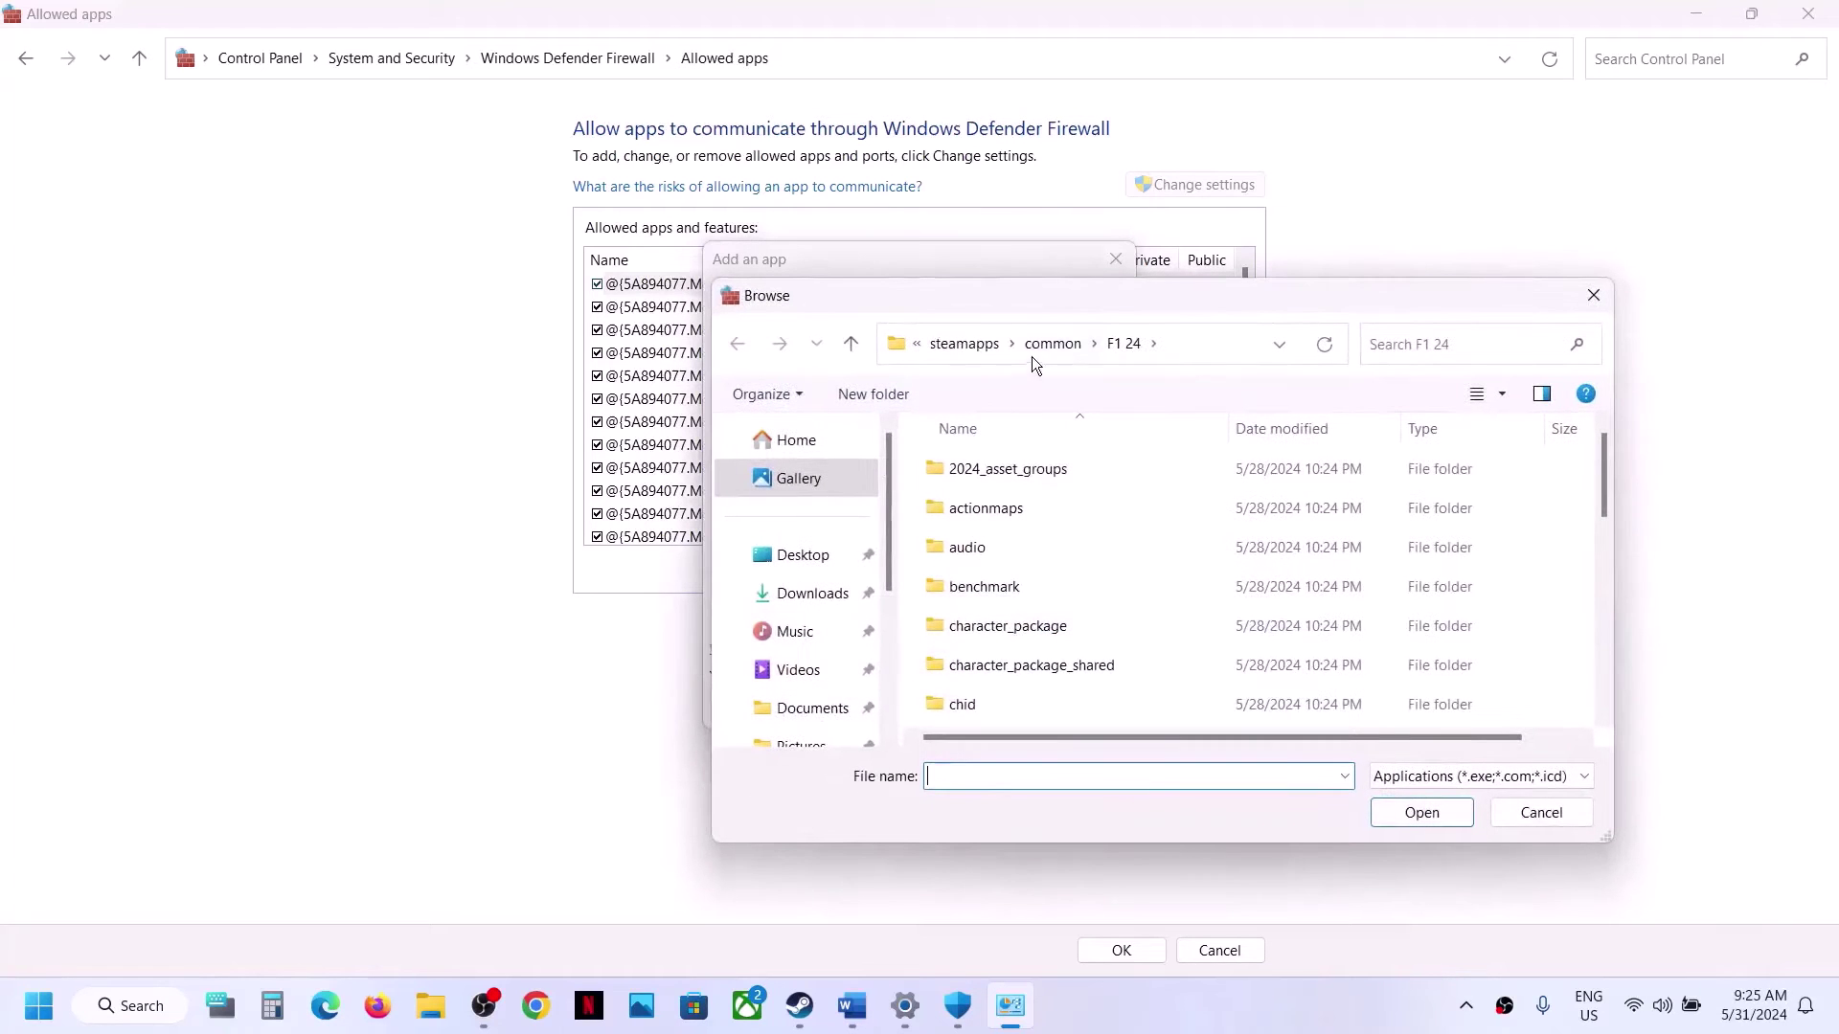
click(1035, 350)
scroll(1032, 554, down, 2)
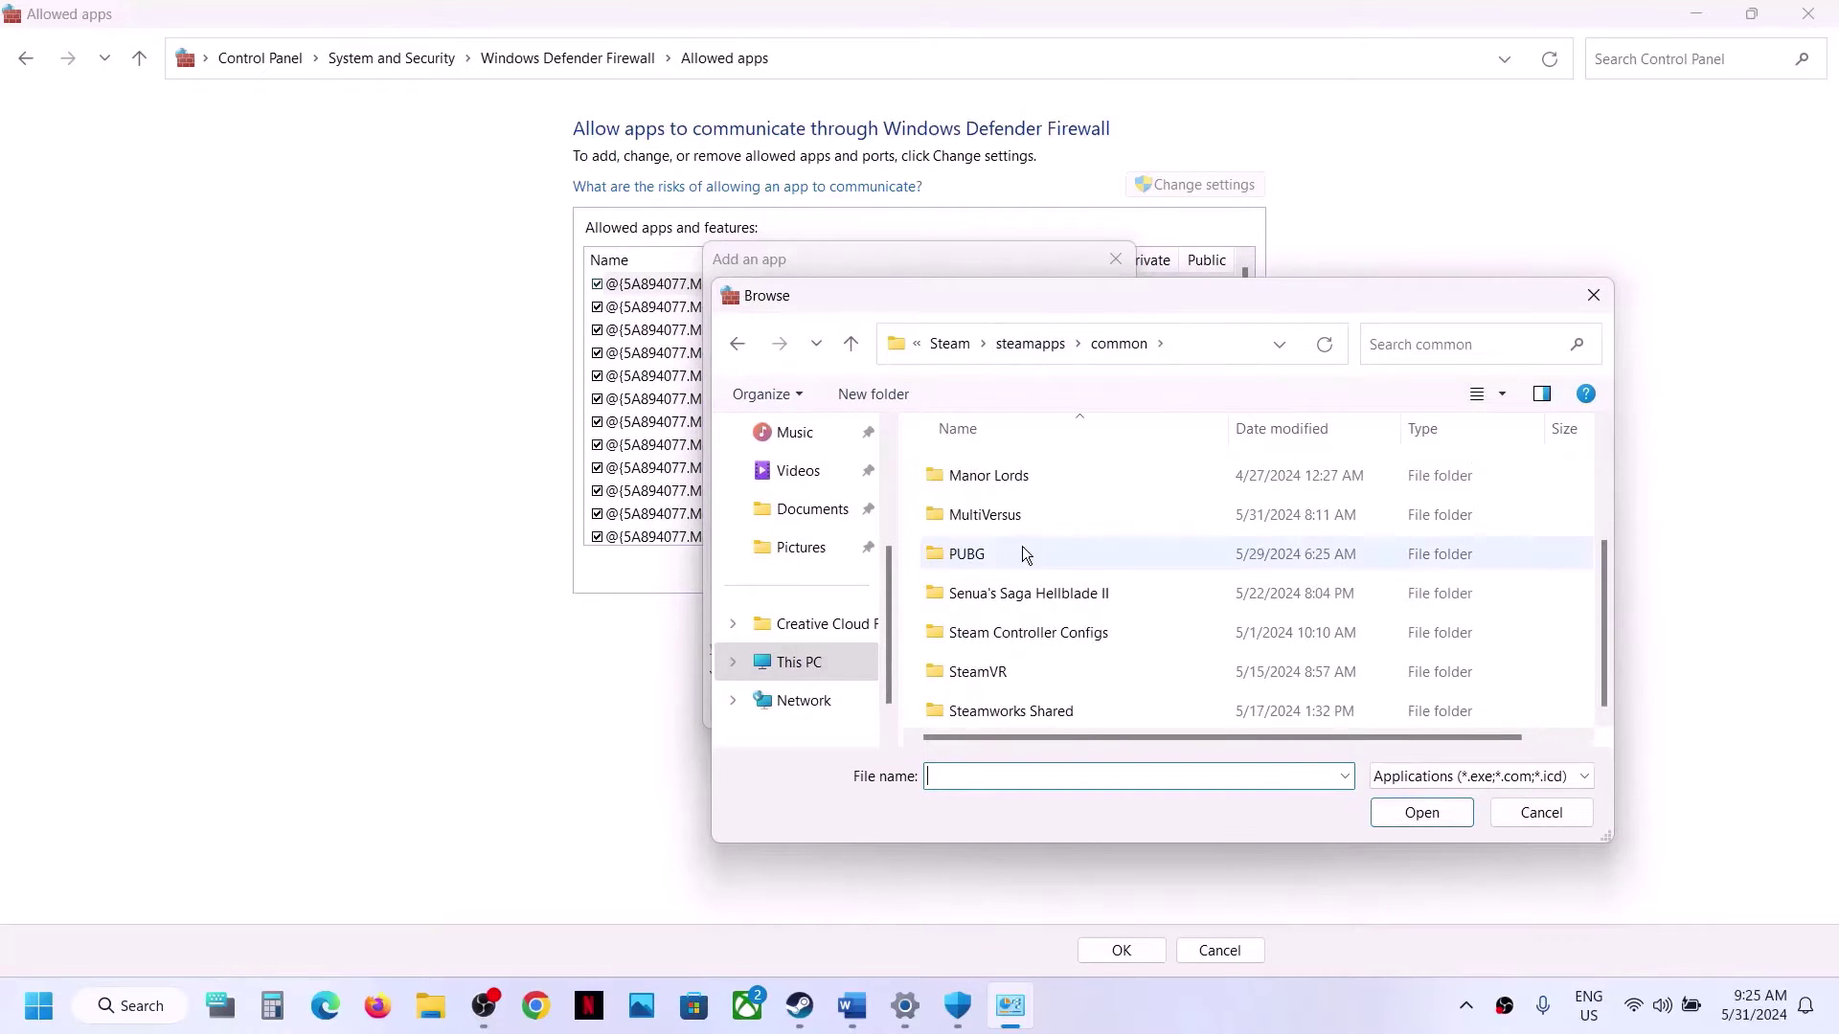
double_click(1002, 520)
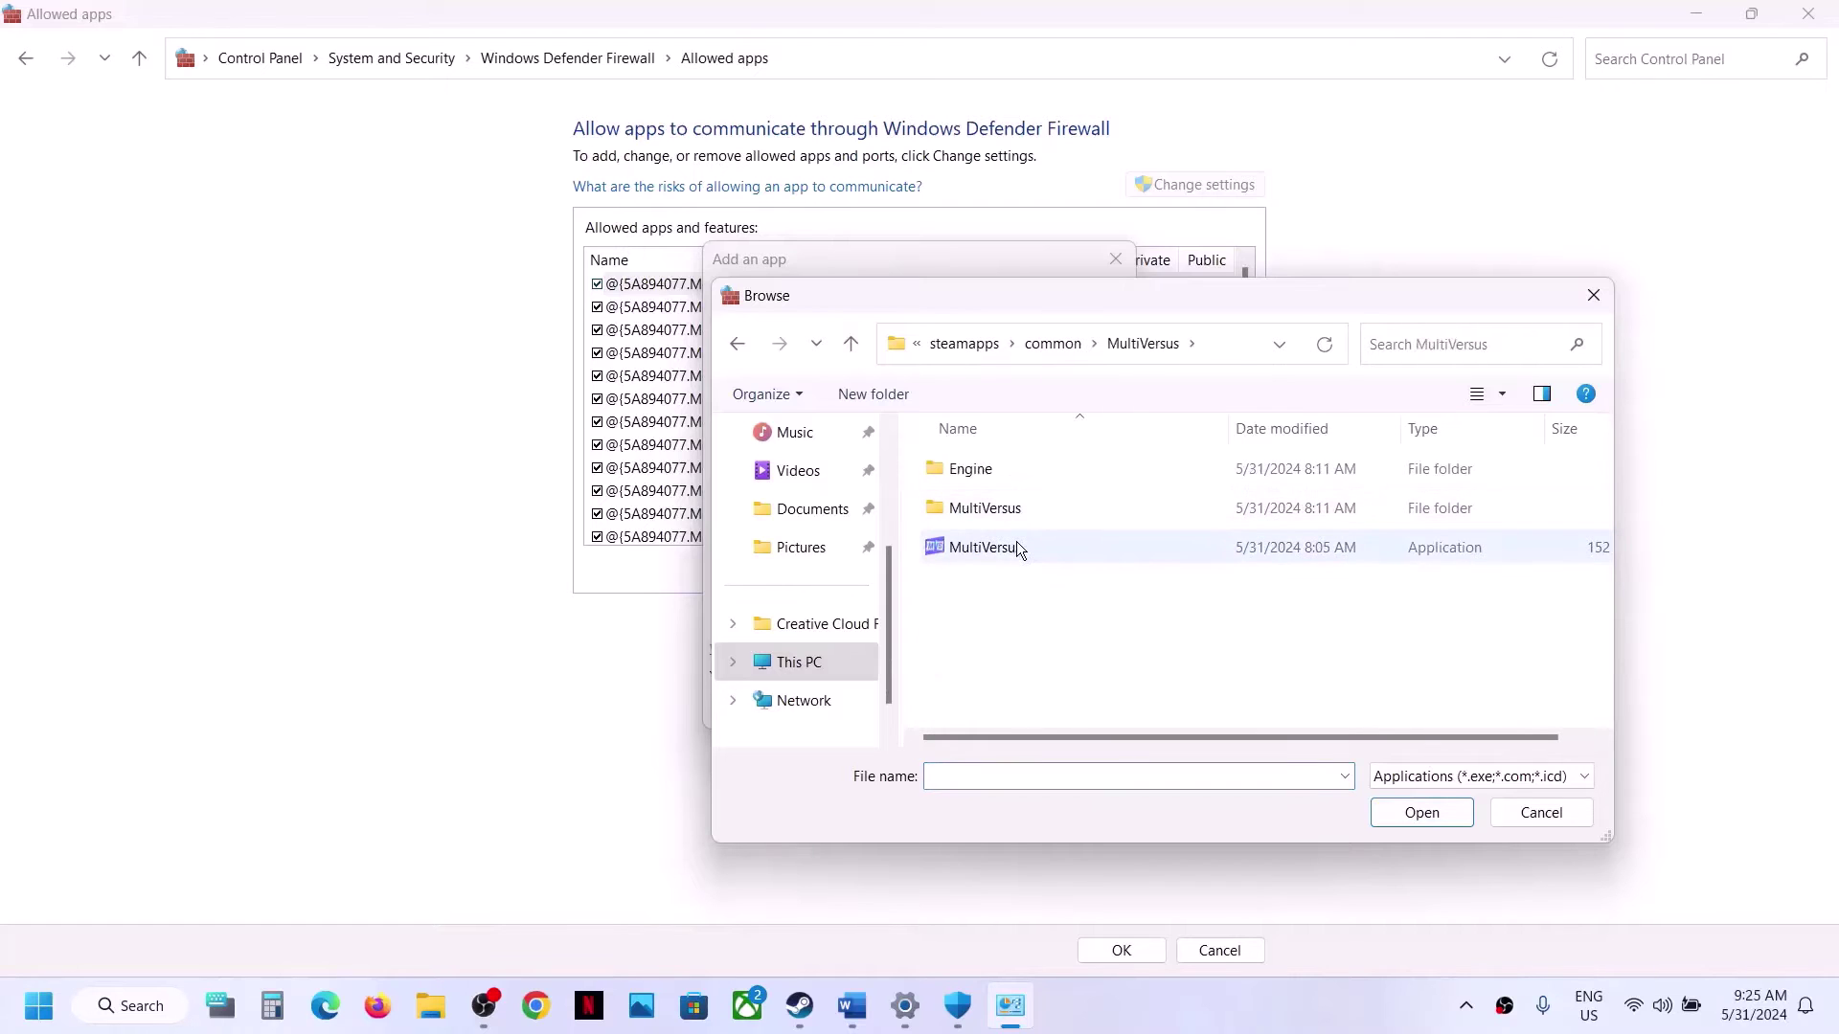
click(1016, 542)
click(1422, 812)
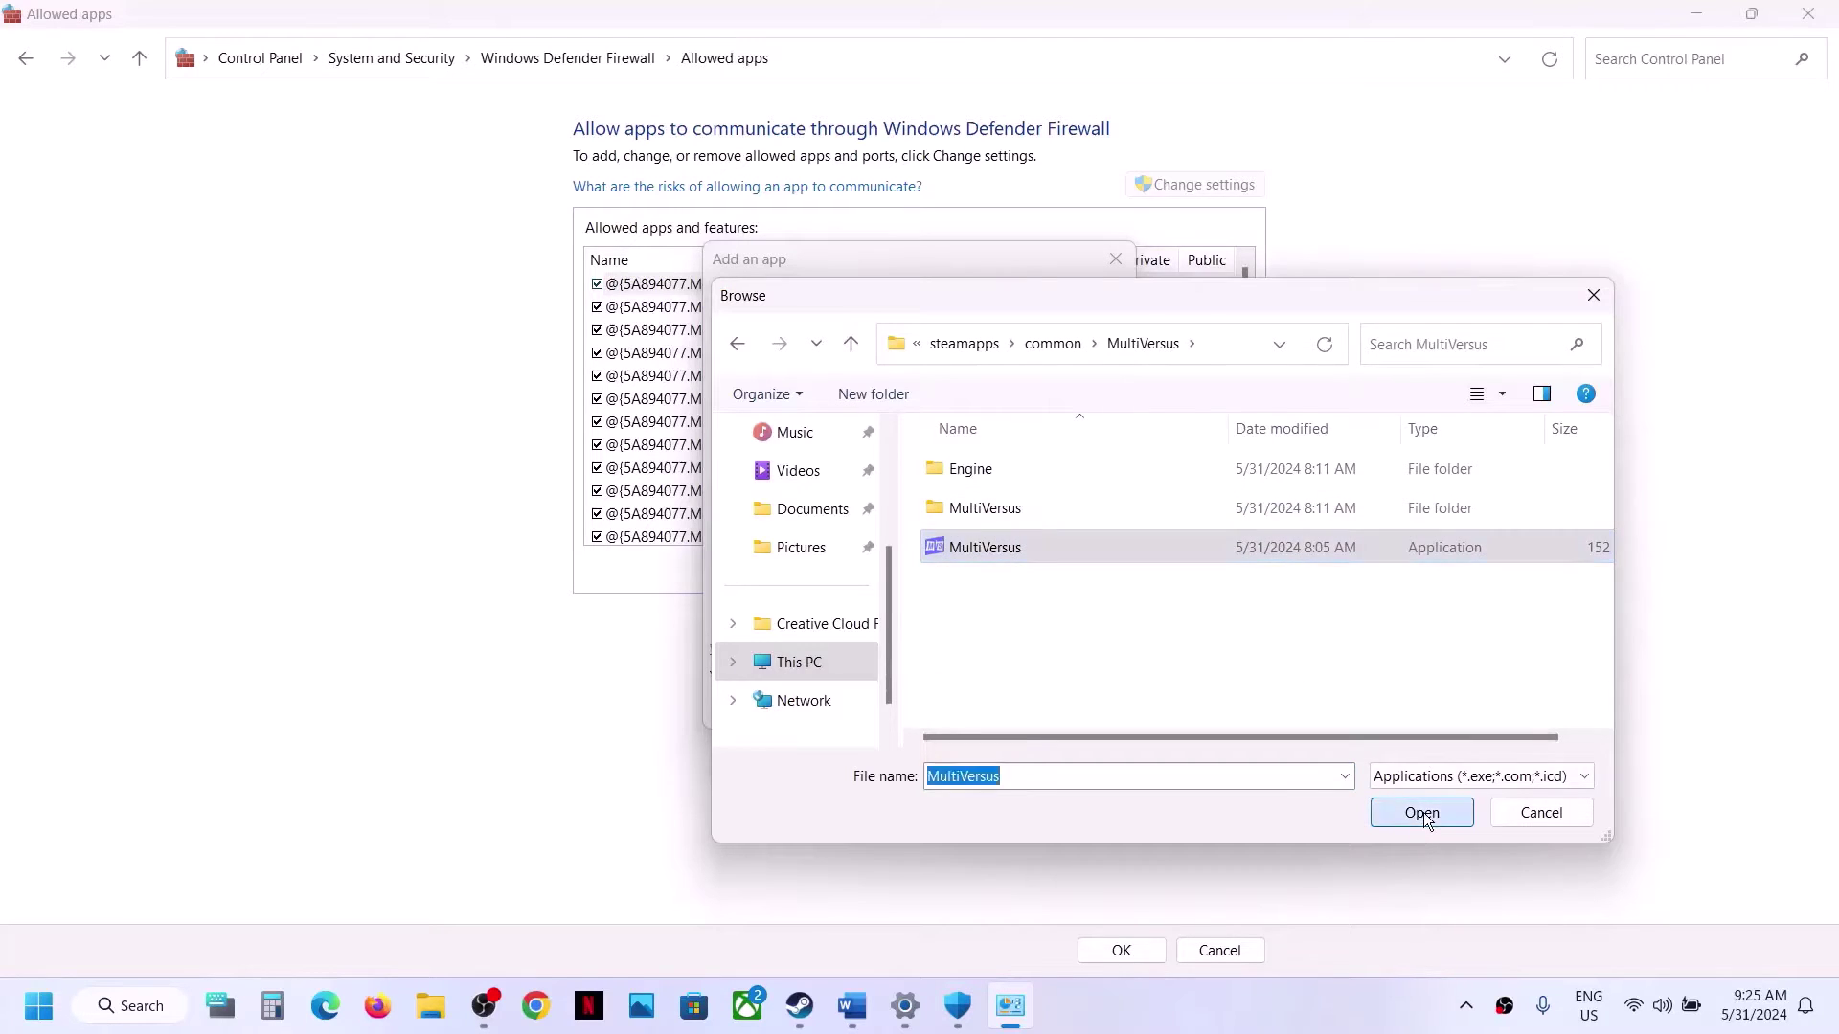
click(1000, 709)
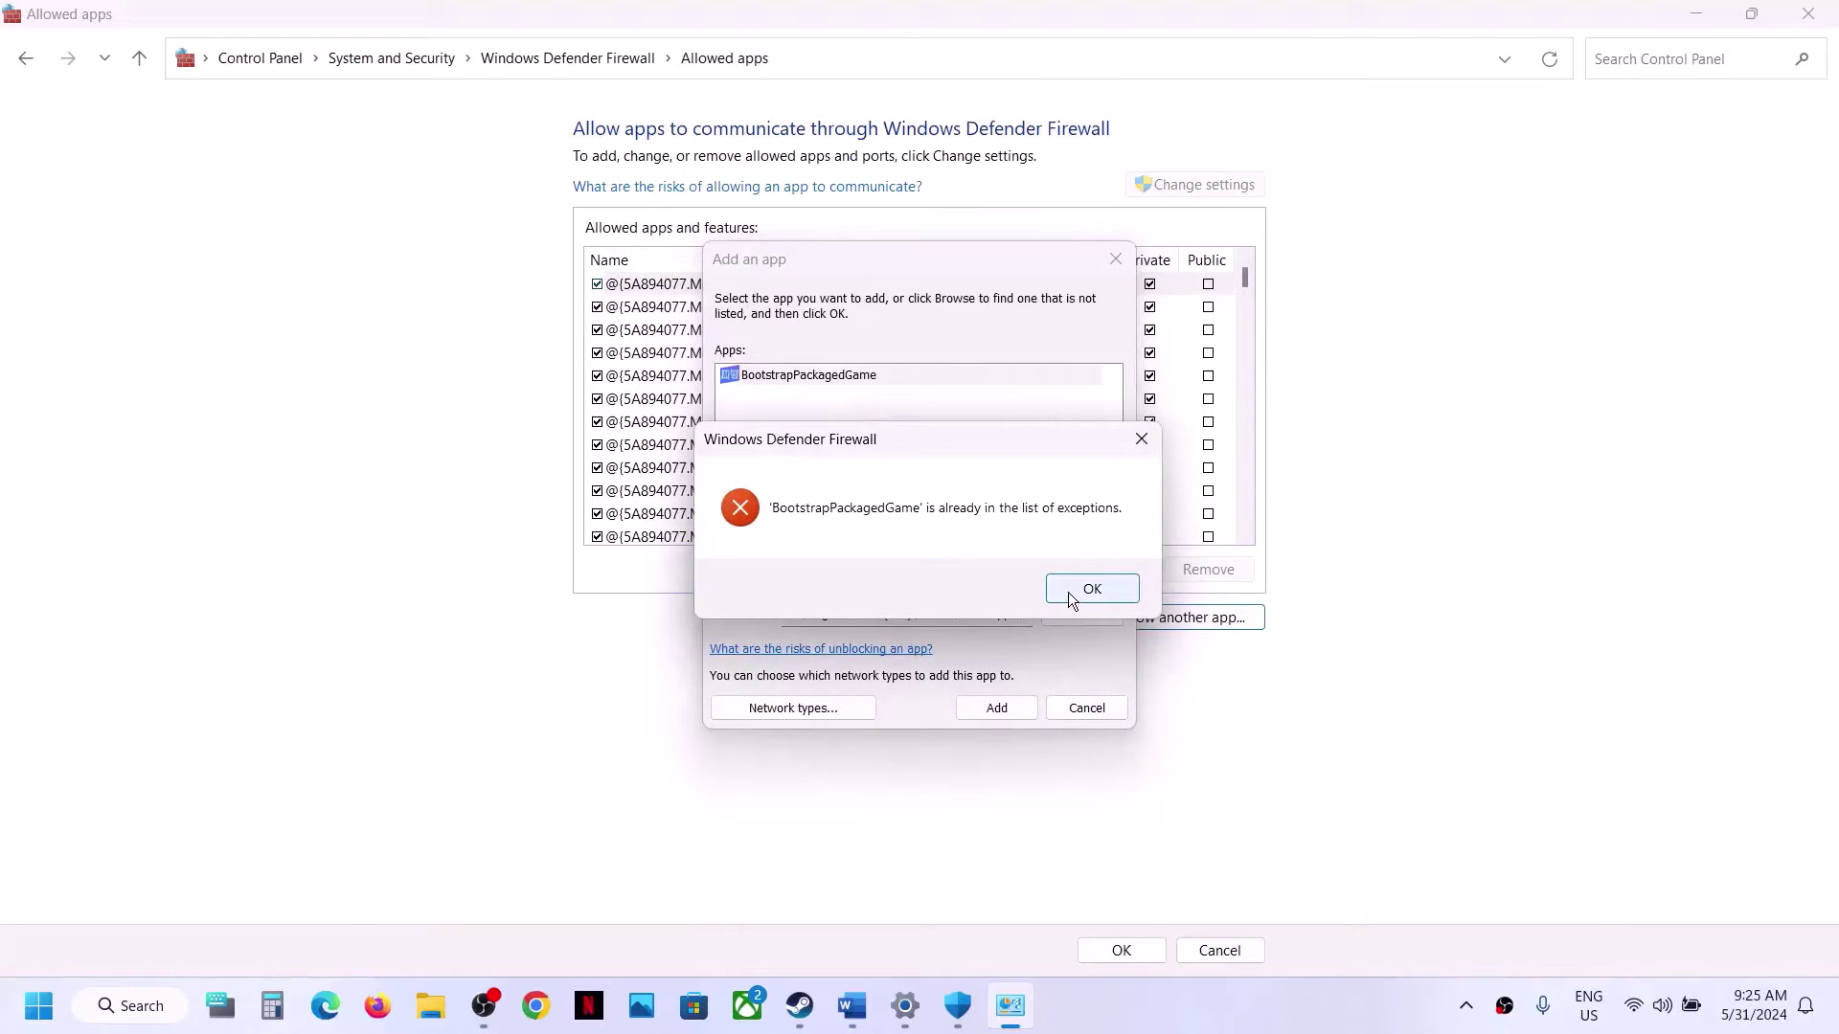
click(1067, 591)
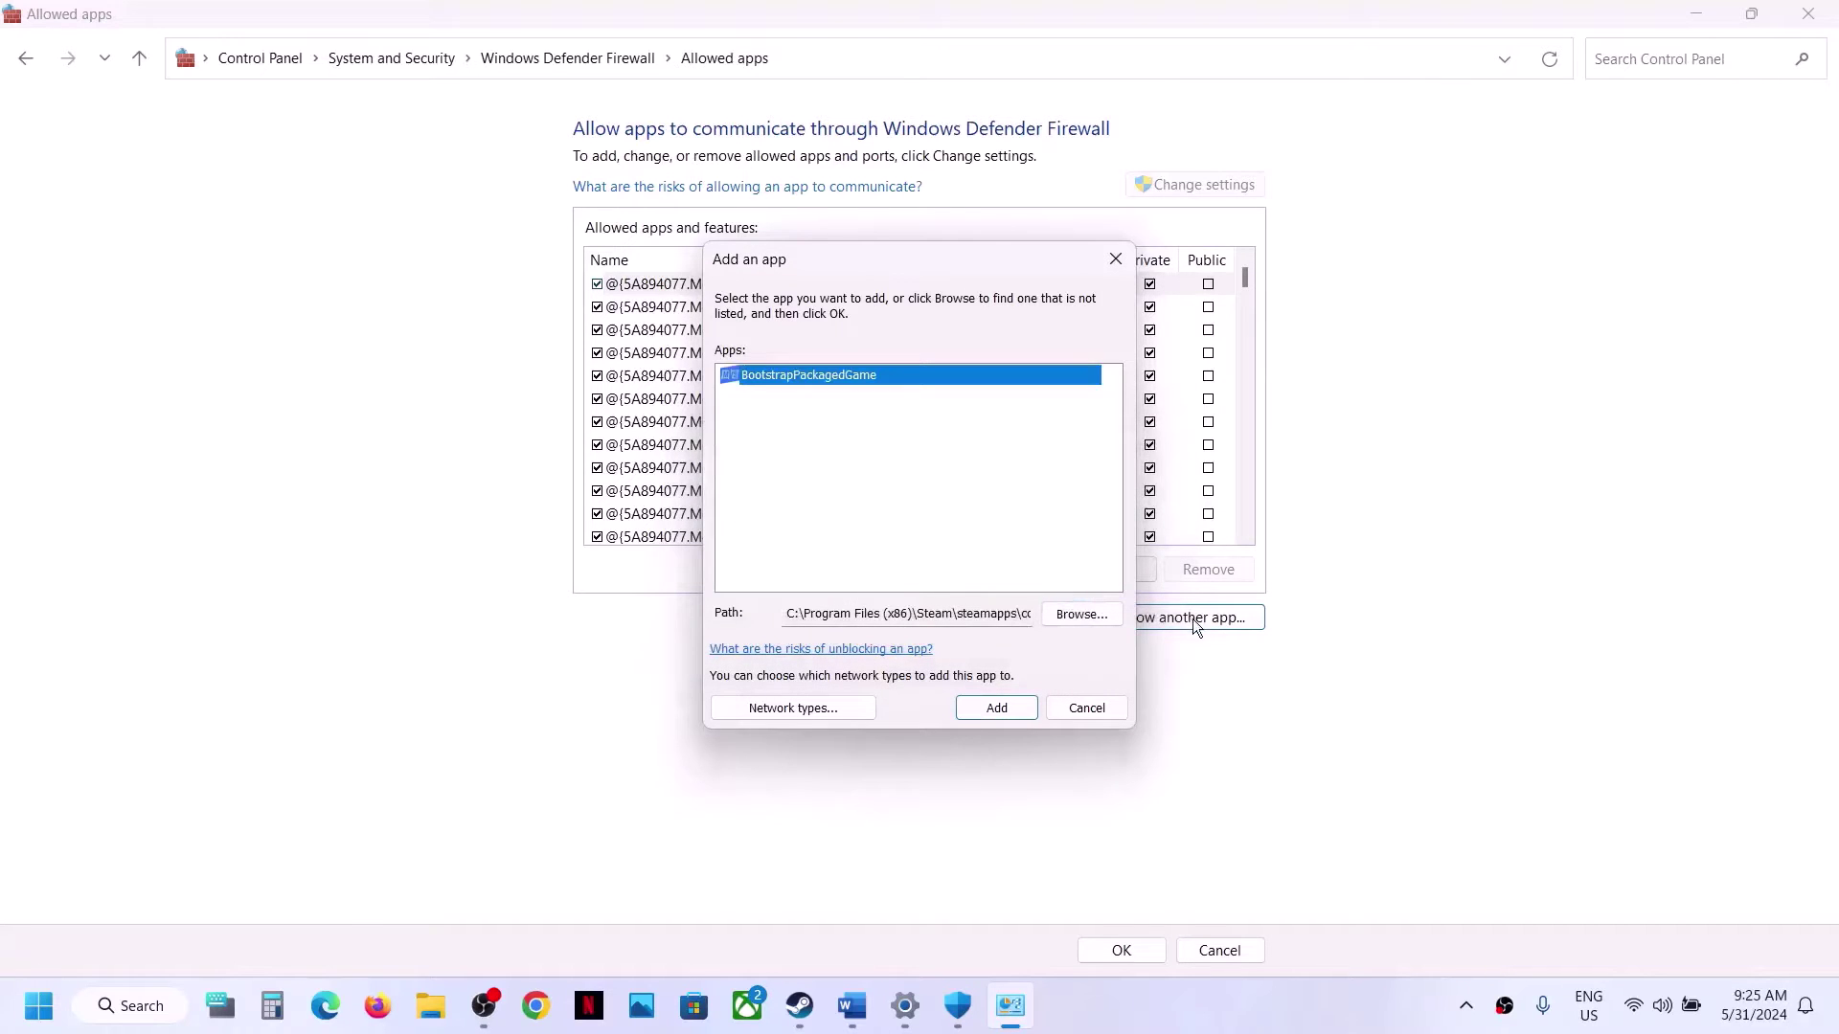
Allow MultiVersus-Win64-Shipping from the game's MultiVersus\Binaries\Win64 subfolder through Windows Defender Firewall and save the allowed apps list.
click(1109, 617)
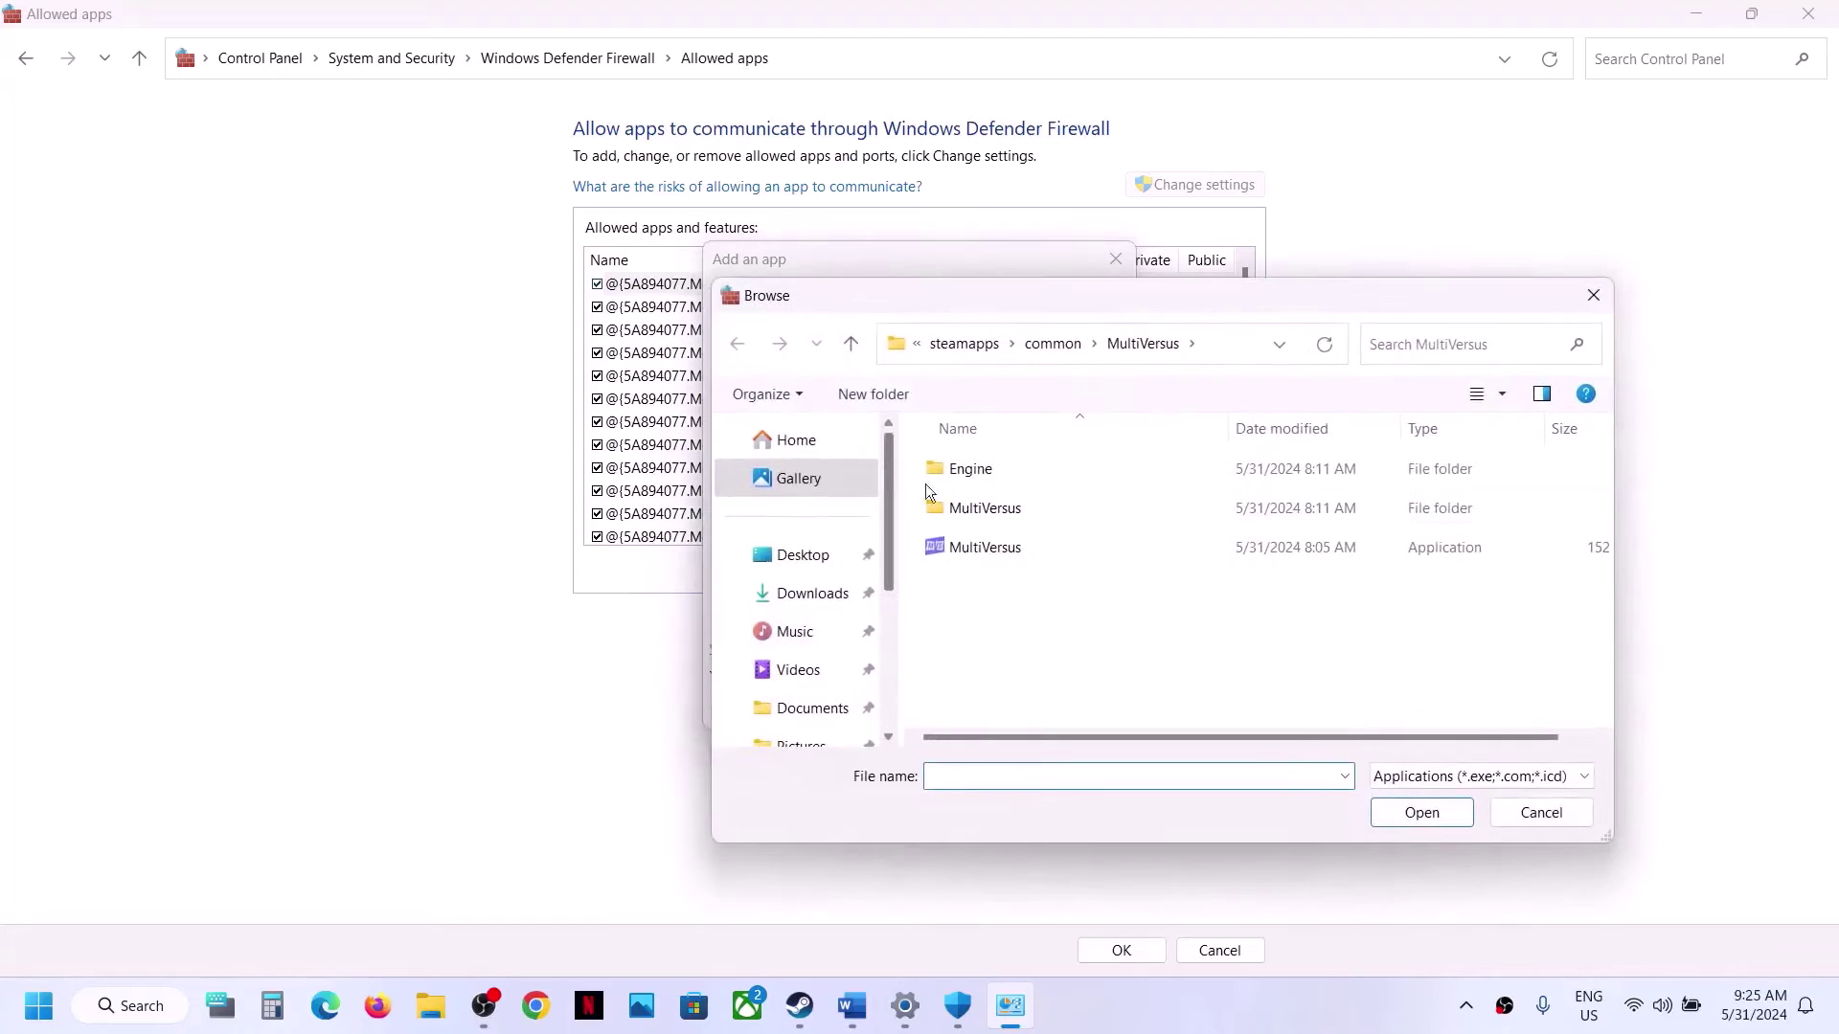
double_click(979, 510)
click(974, 471)
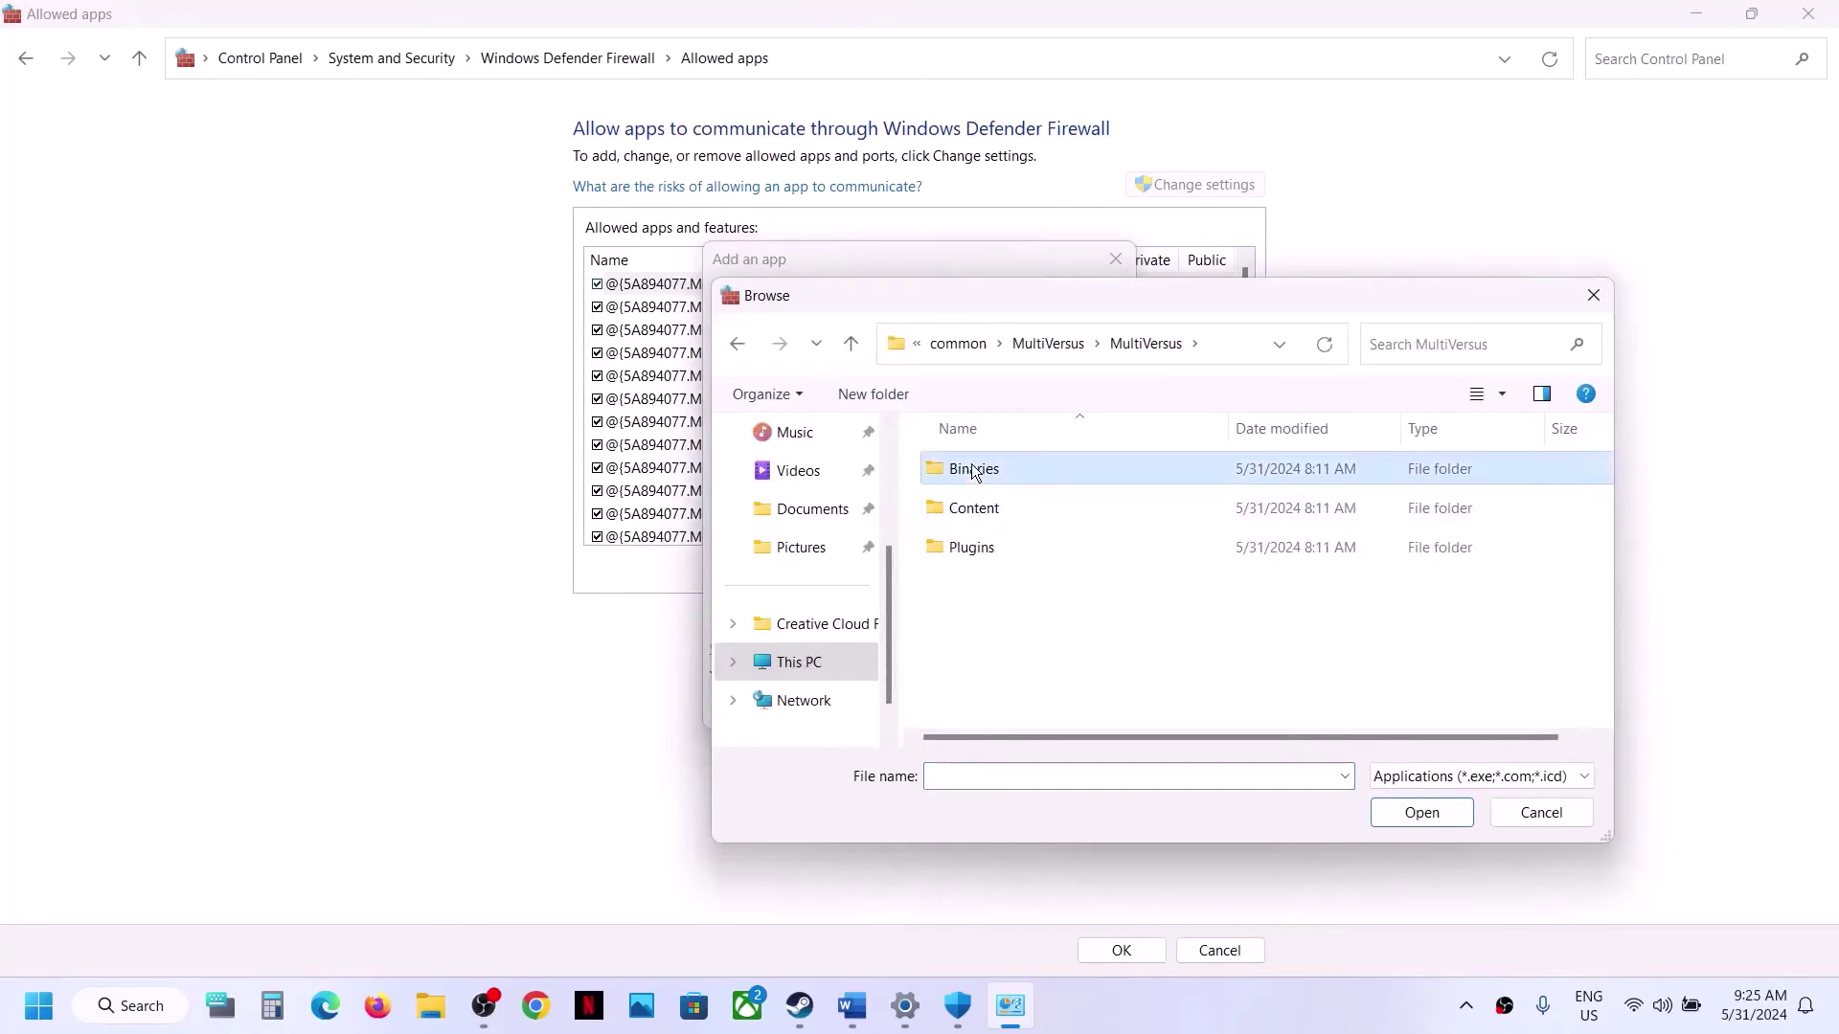
double_click(974, 471)
double_click(971, 463)
click(1031, 521)
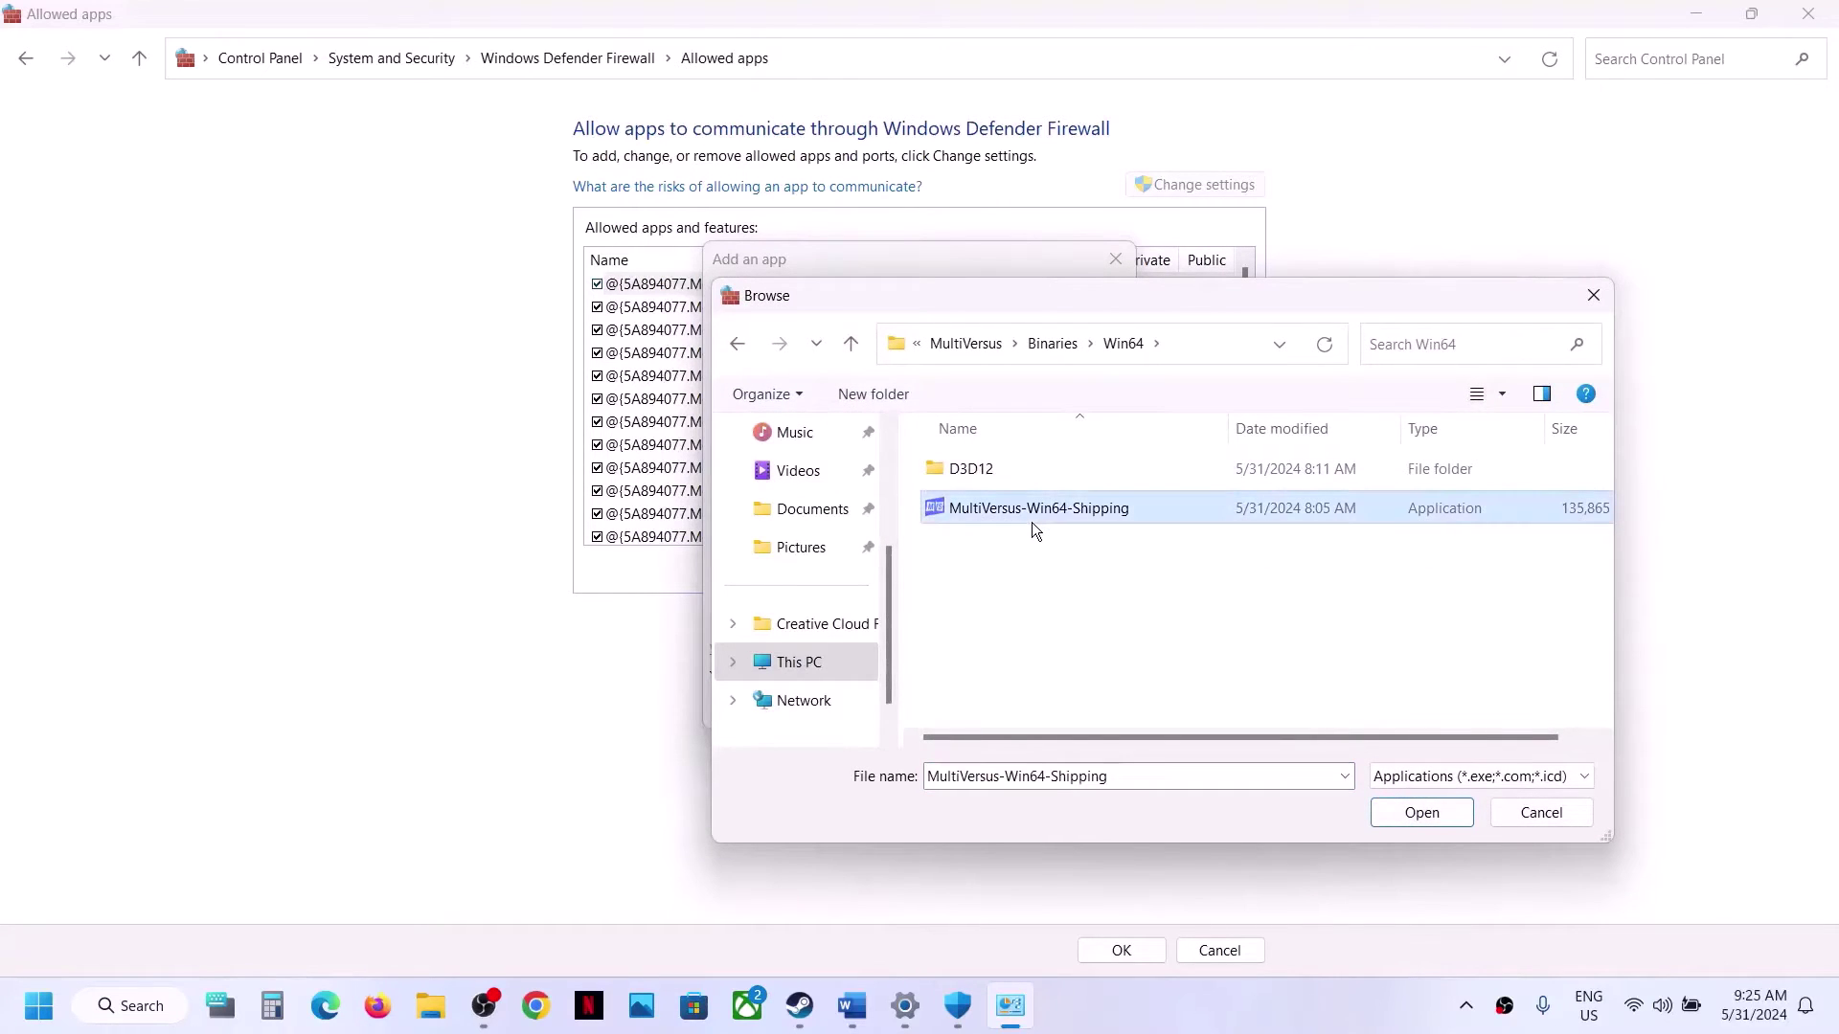
click(1420, 813)
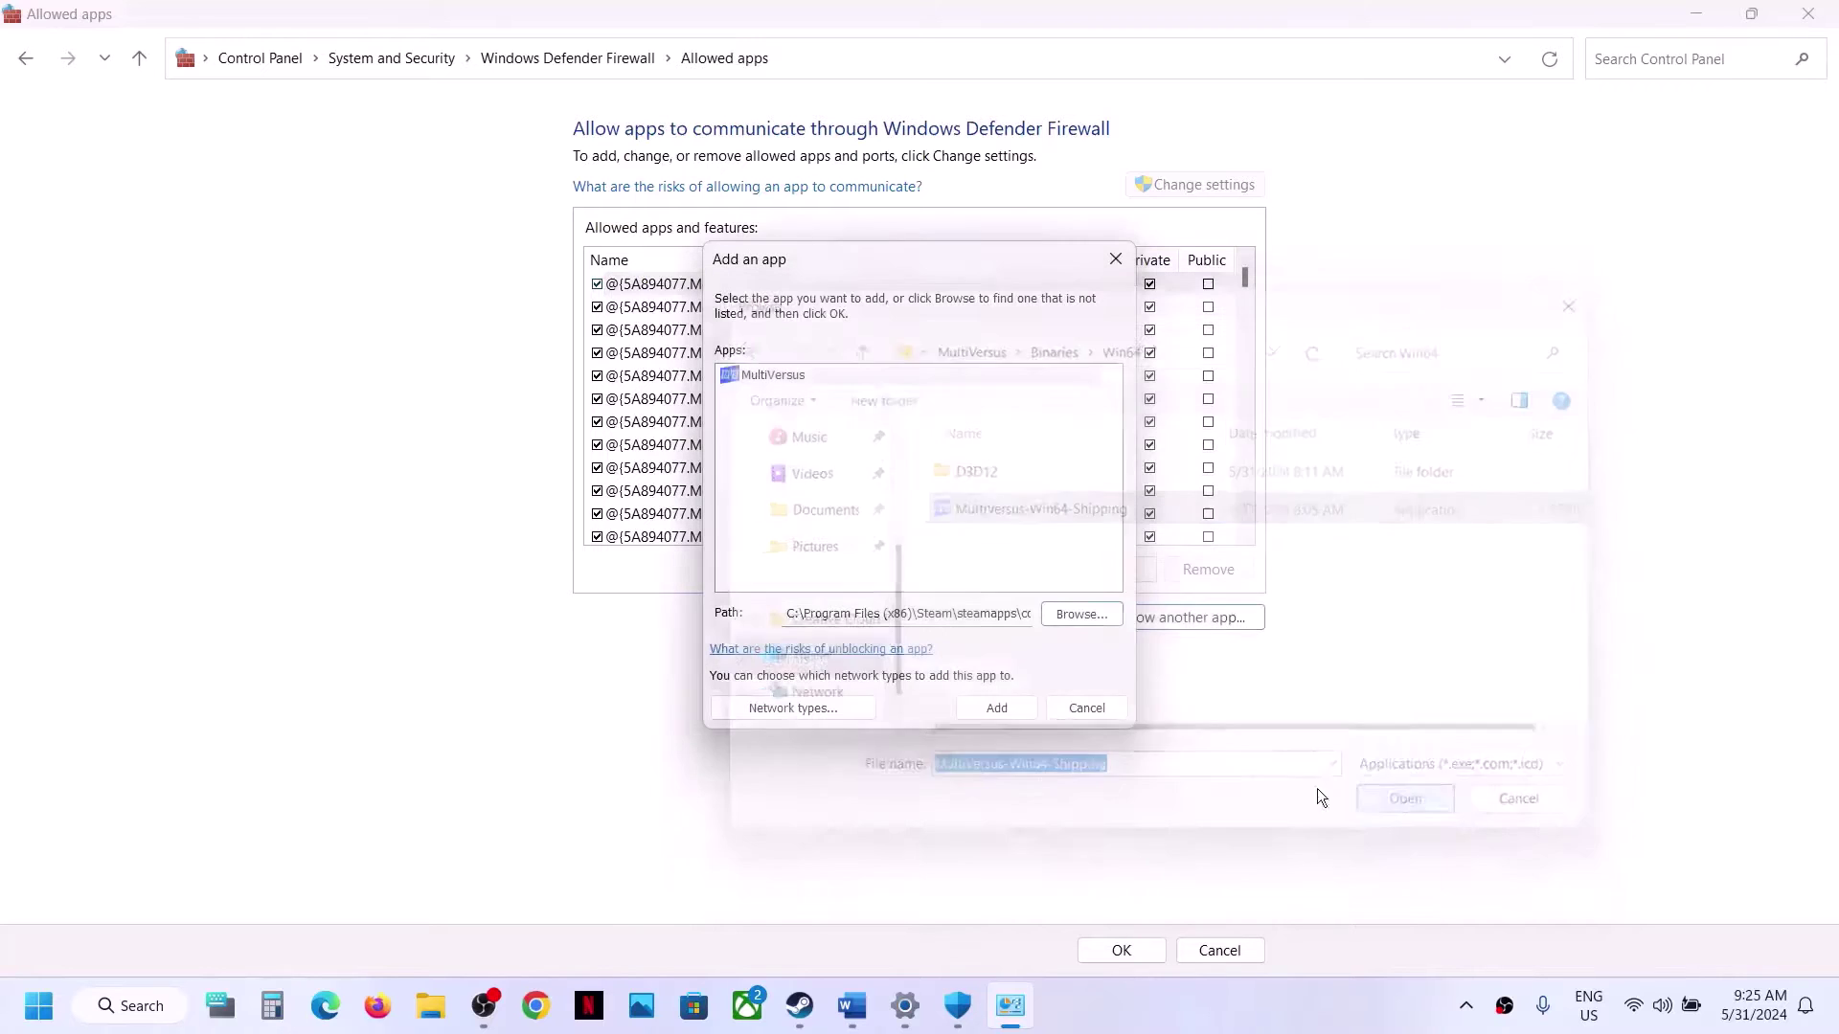
click(996, 708)
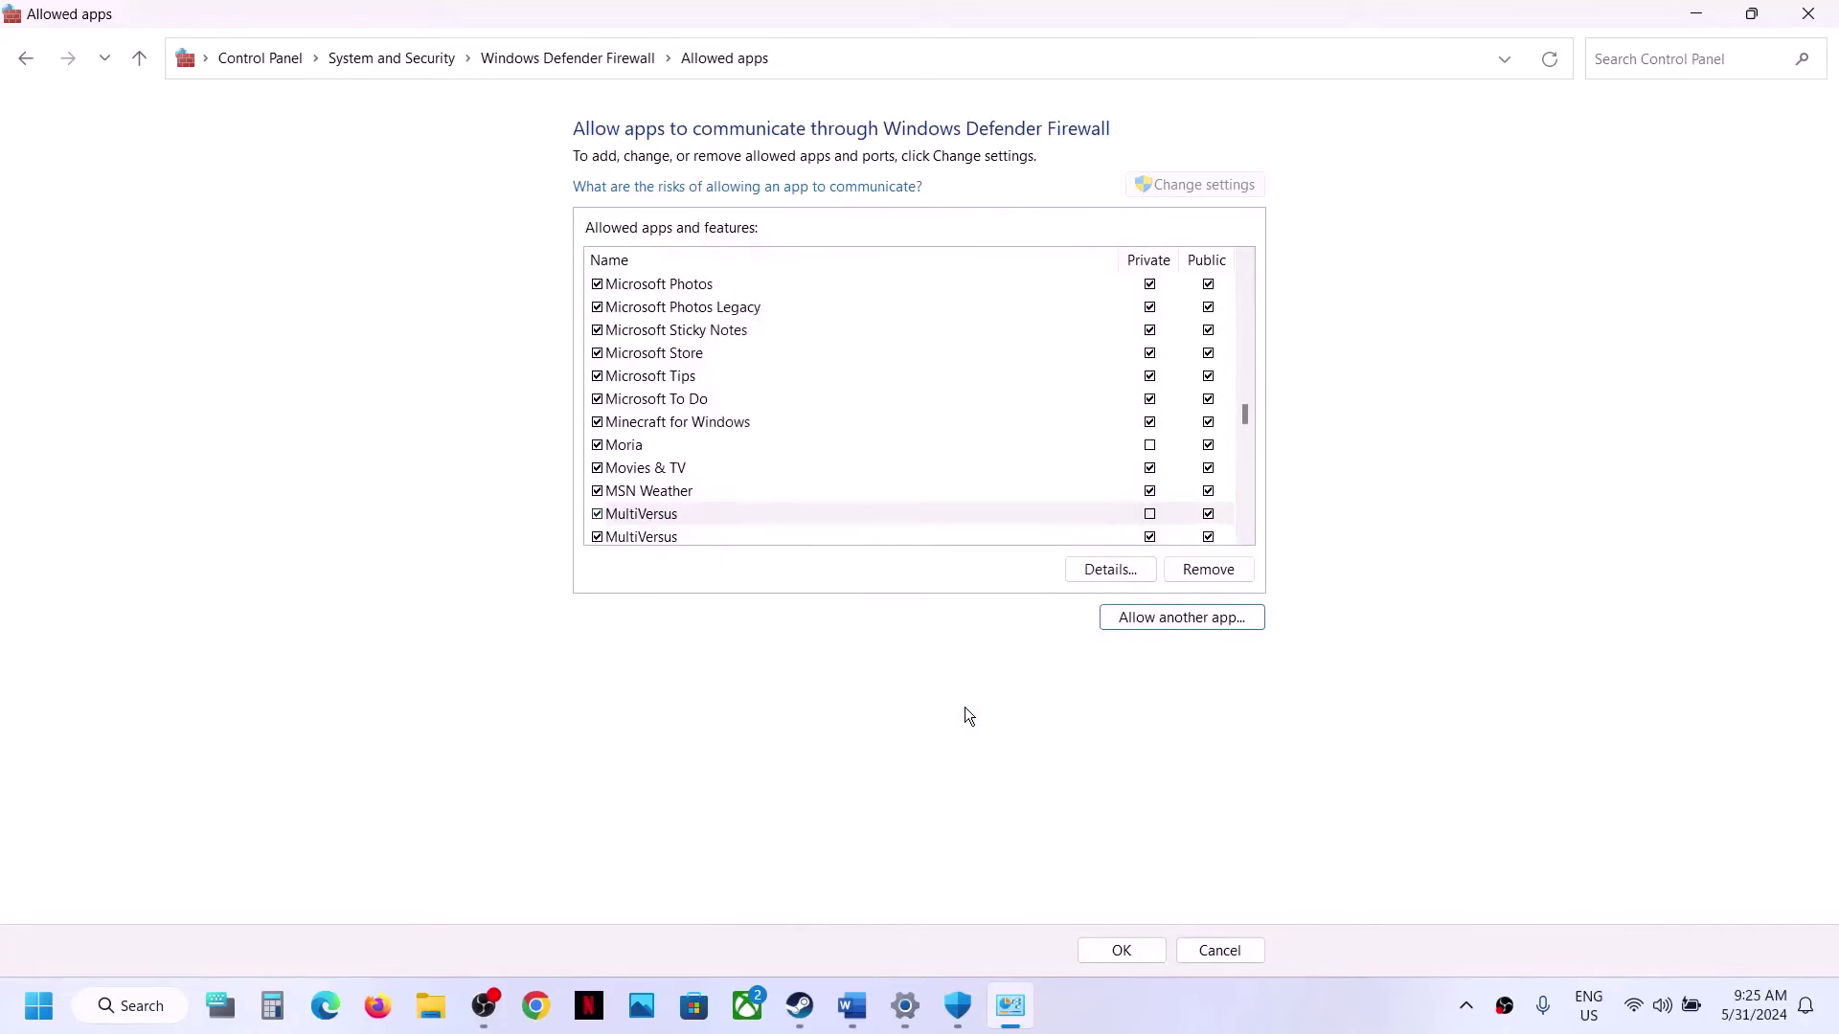
click(1124, 952)
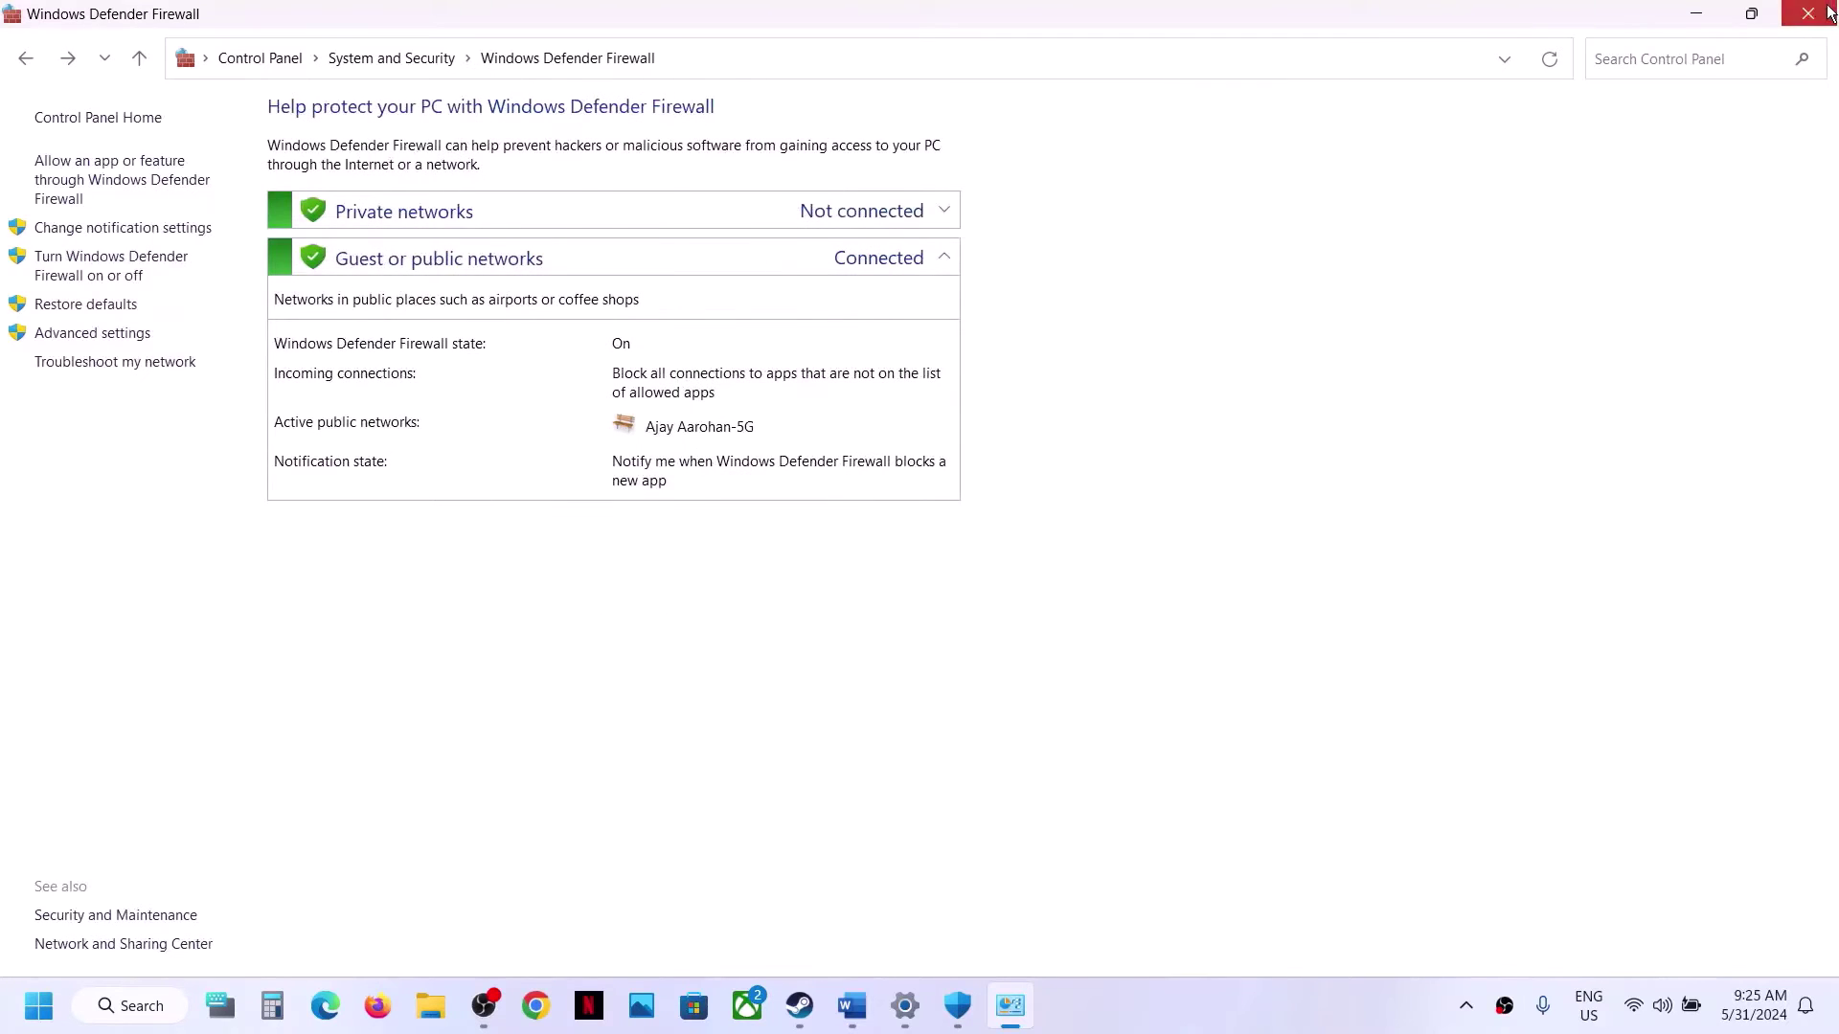
Close the firewall, Windows Security and Settings windows, and highlight Step 4's text about running the game as an administrator in the Word document.
click(1830, 11)
click(1829, 11)
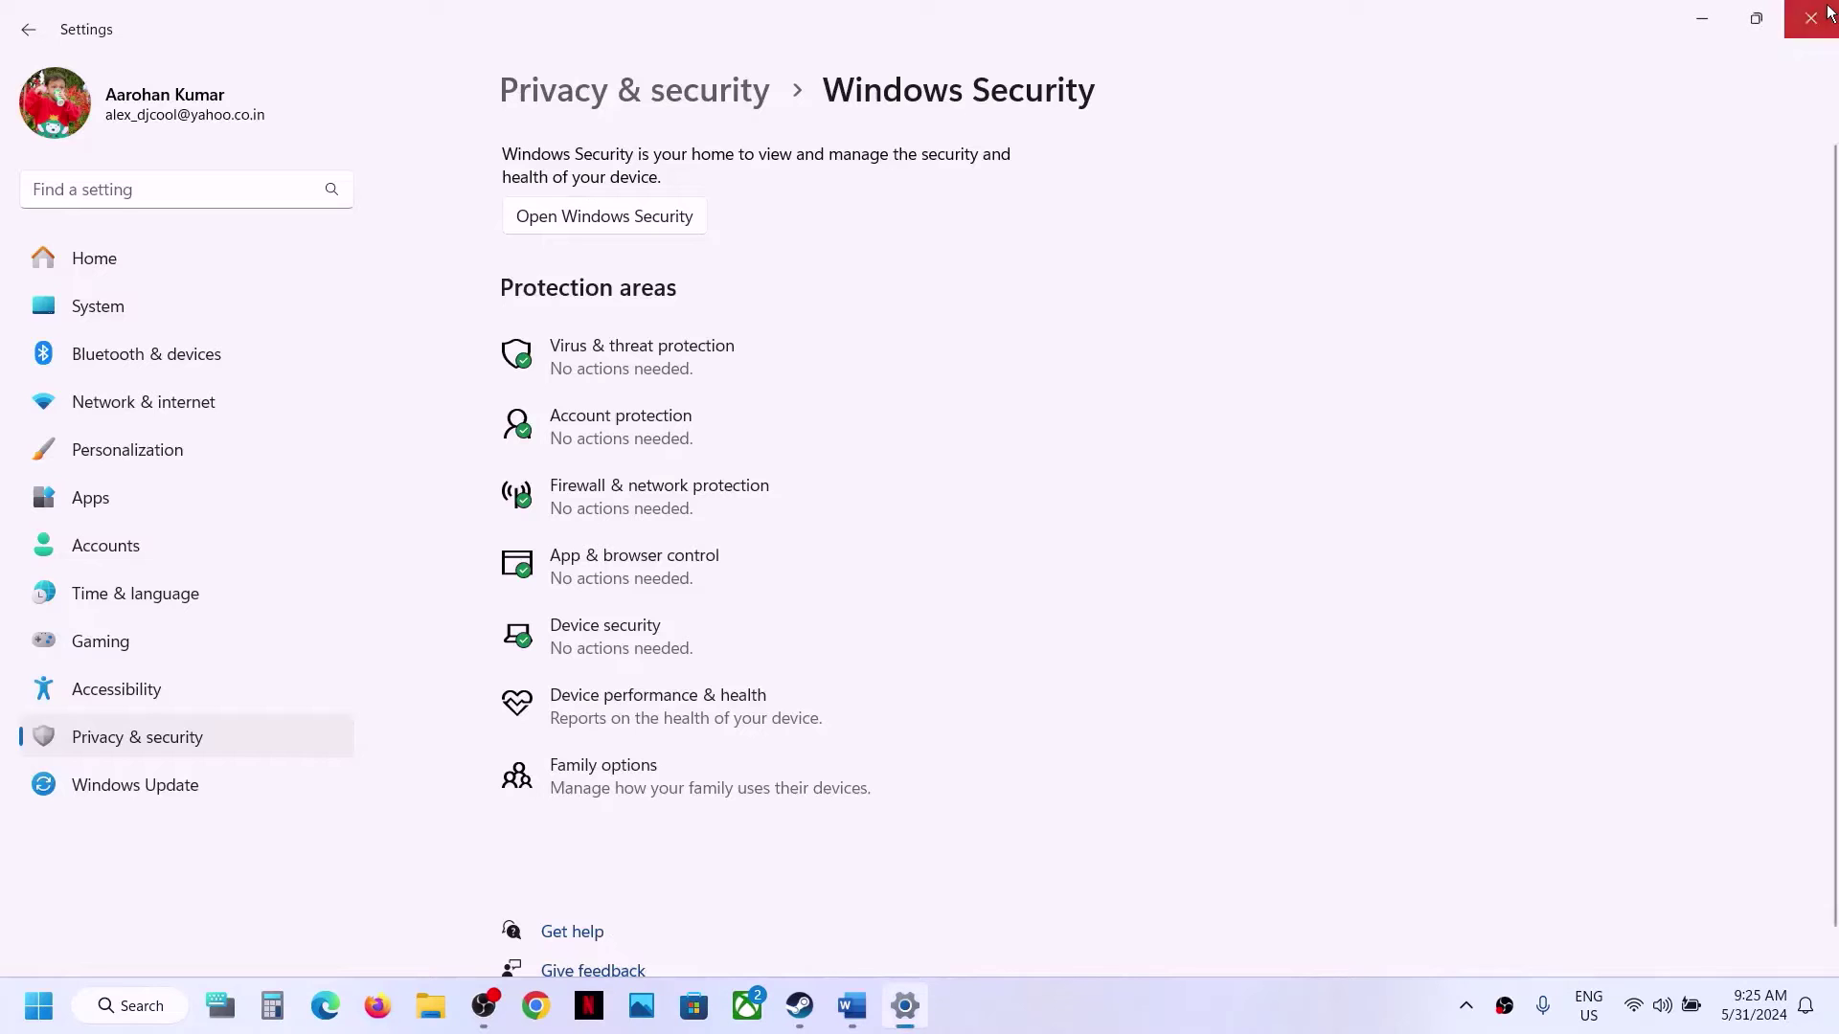
click(1829, 12)
scroll(1033, 549, down, 3)
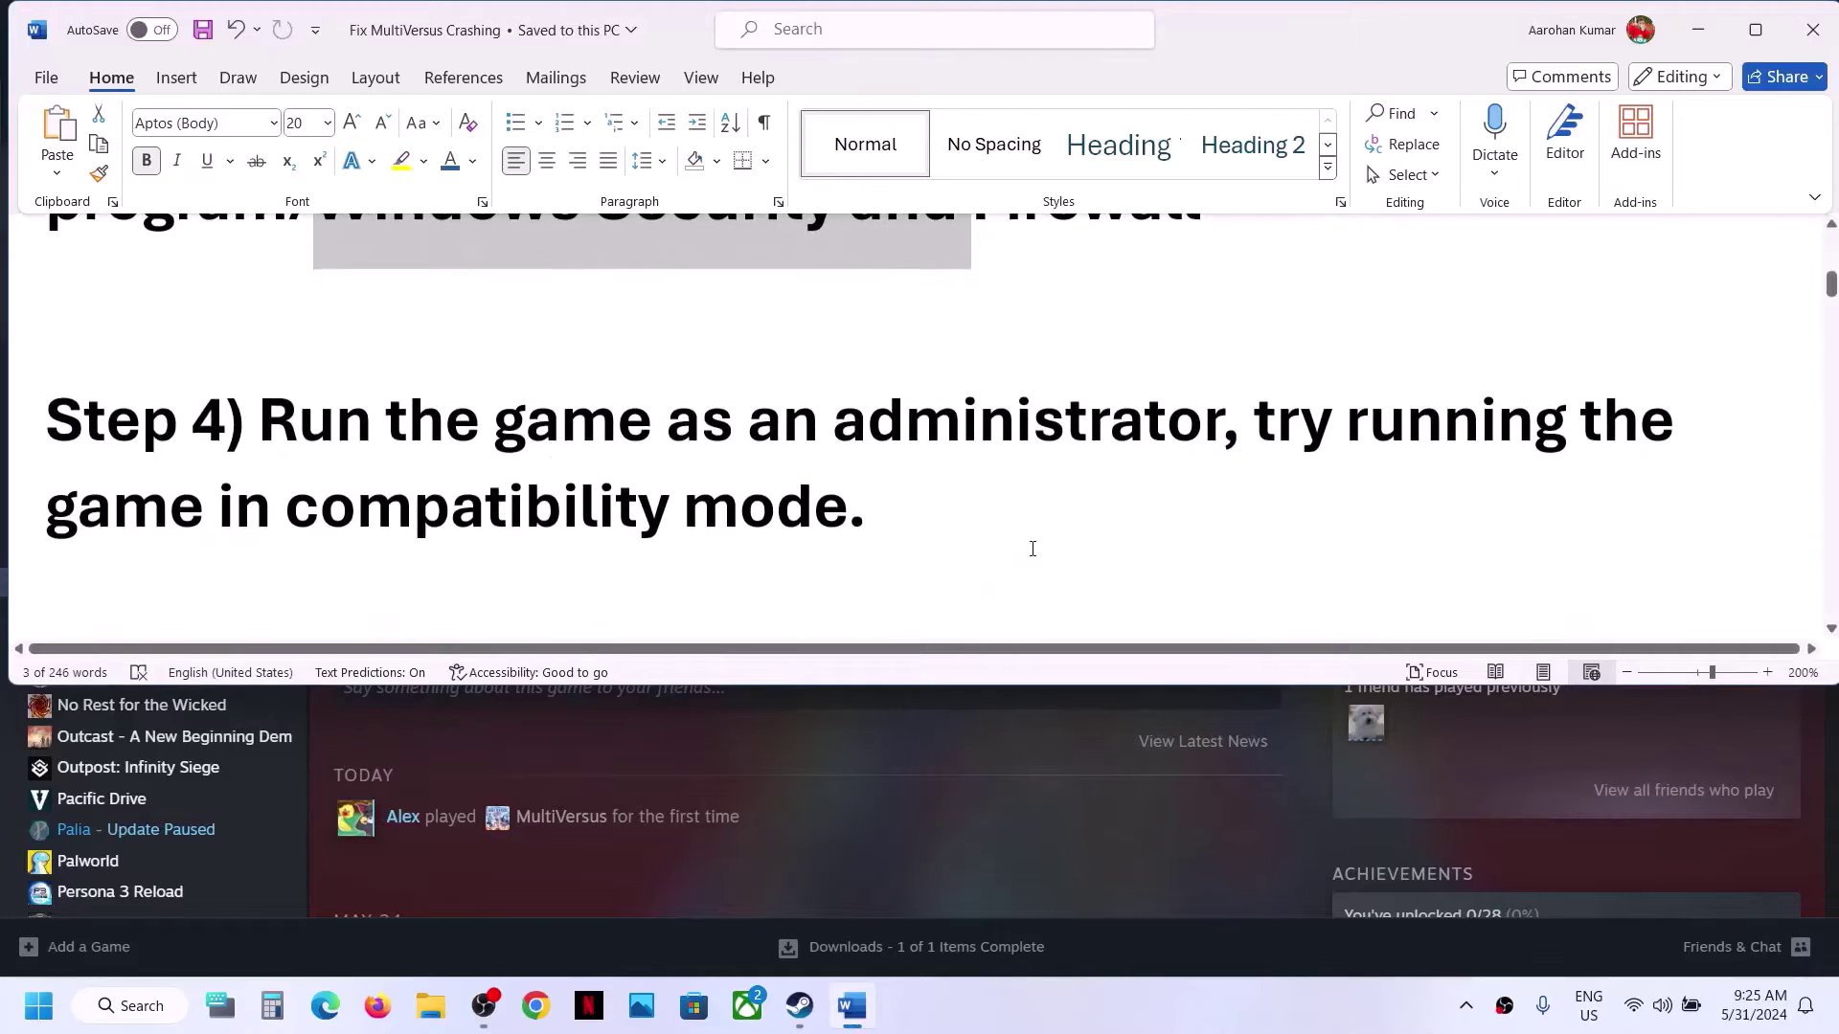
drag(425, 426, 1218, 429)
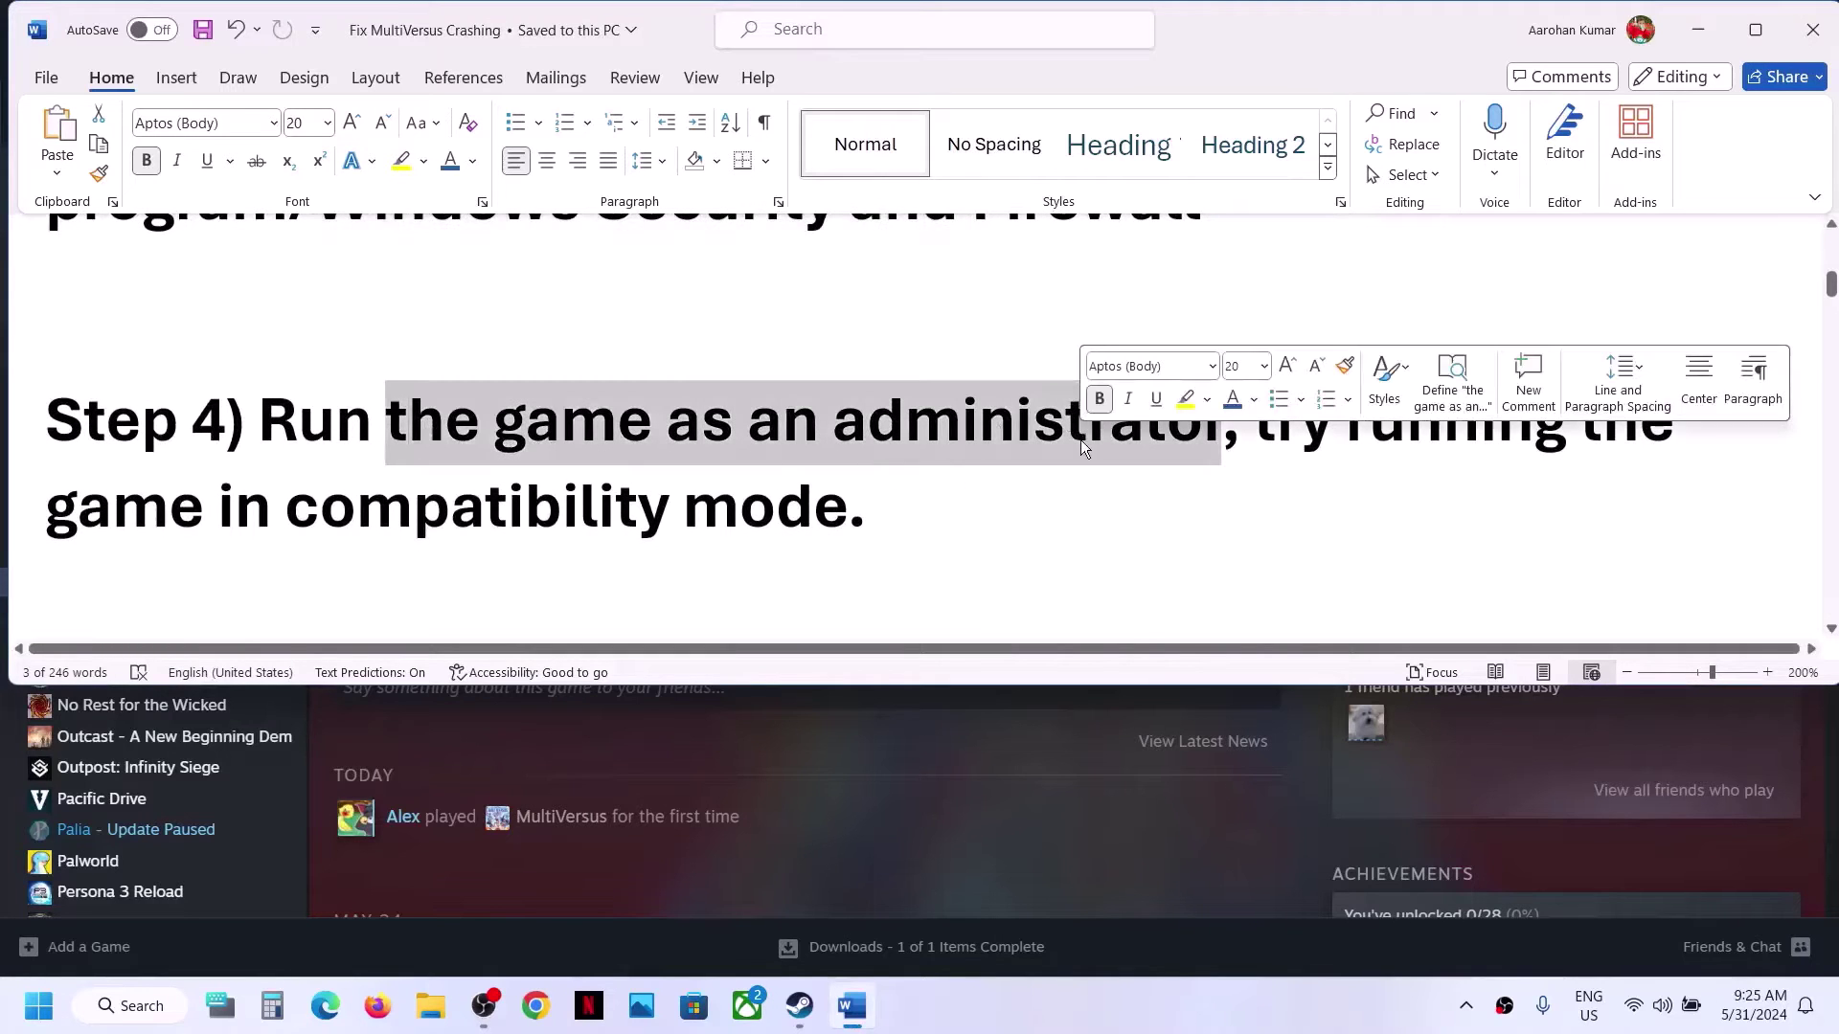
Switch to Steam and open the local files folder of MultiVersus from the library.
click(1698, 30)
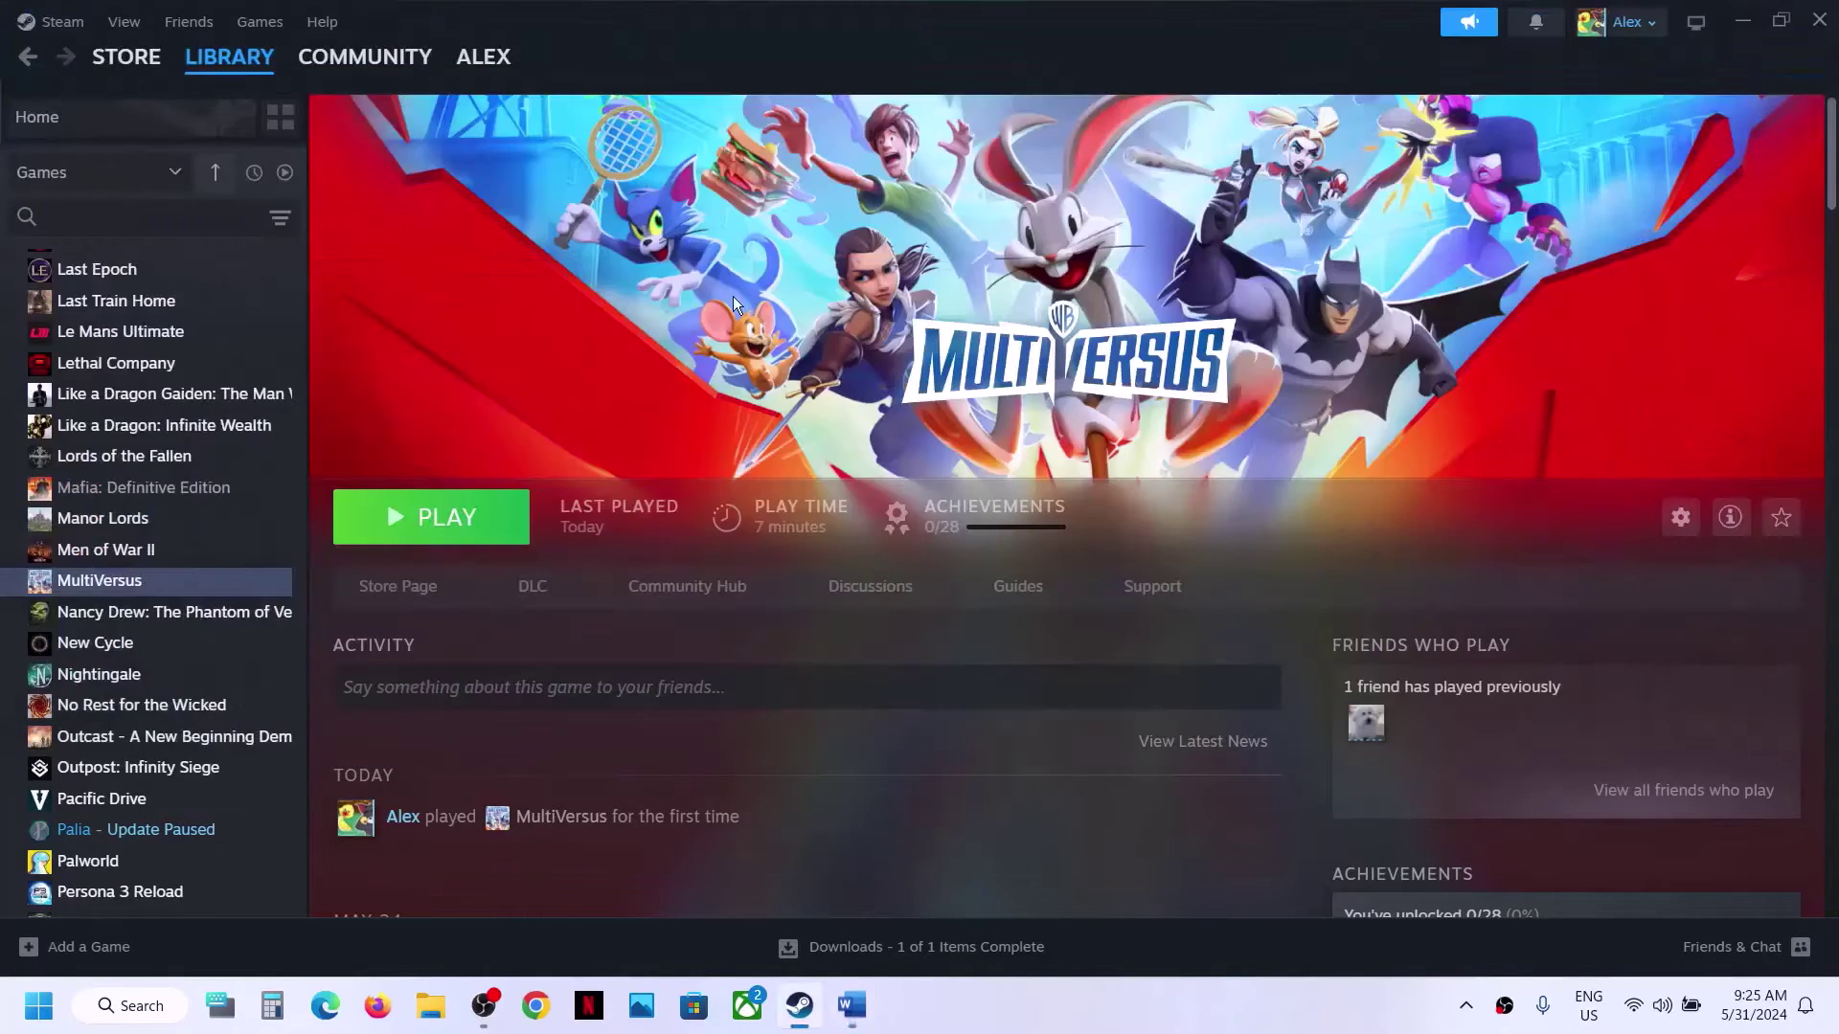
right_click(165, 586)
mouse_move(246, 720)
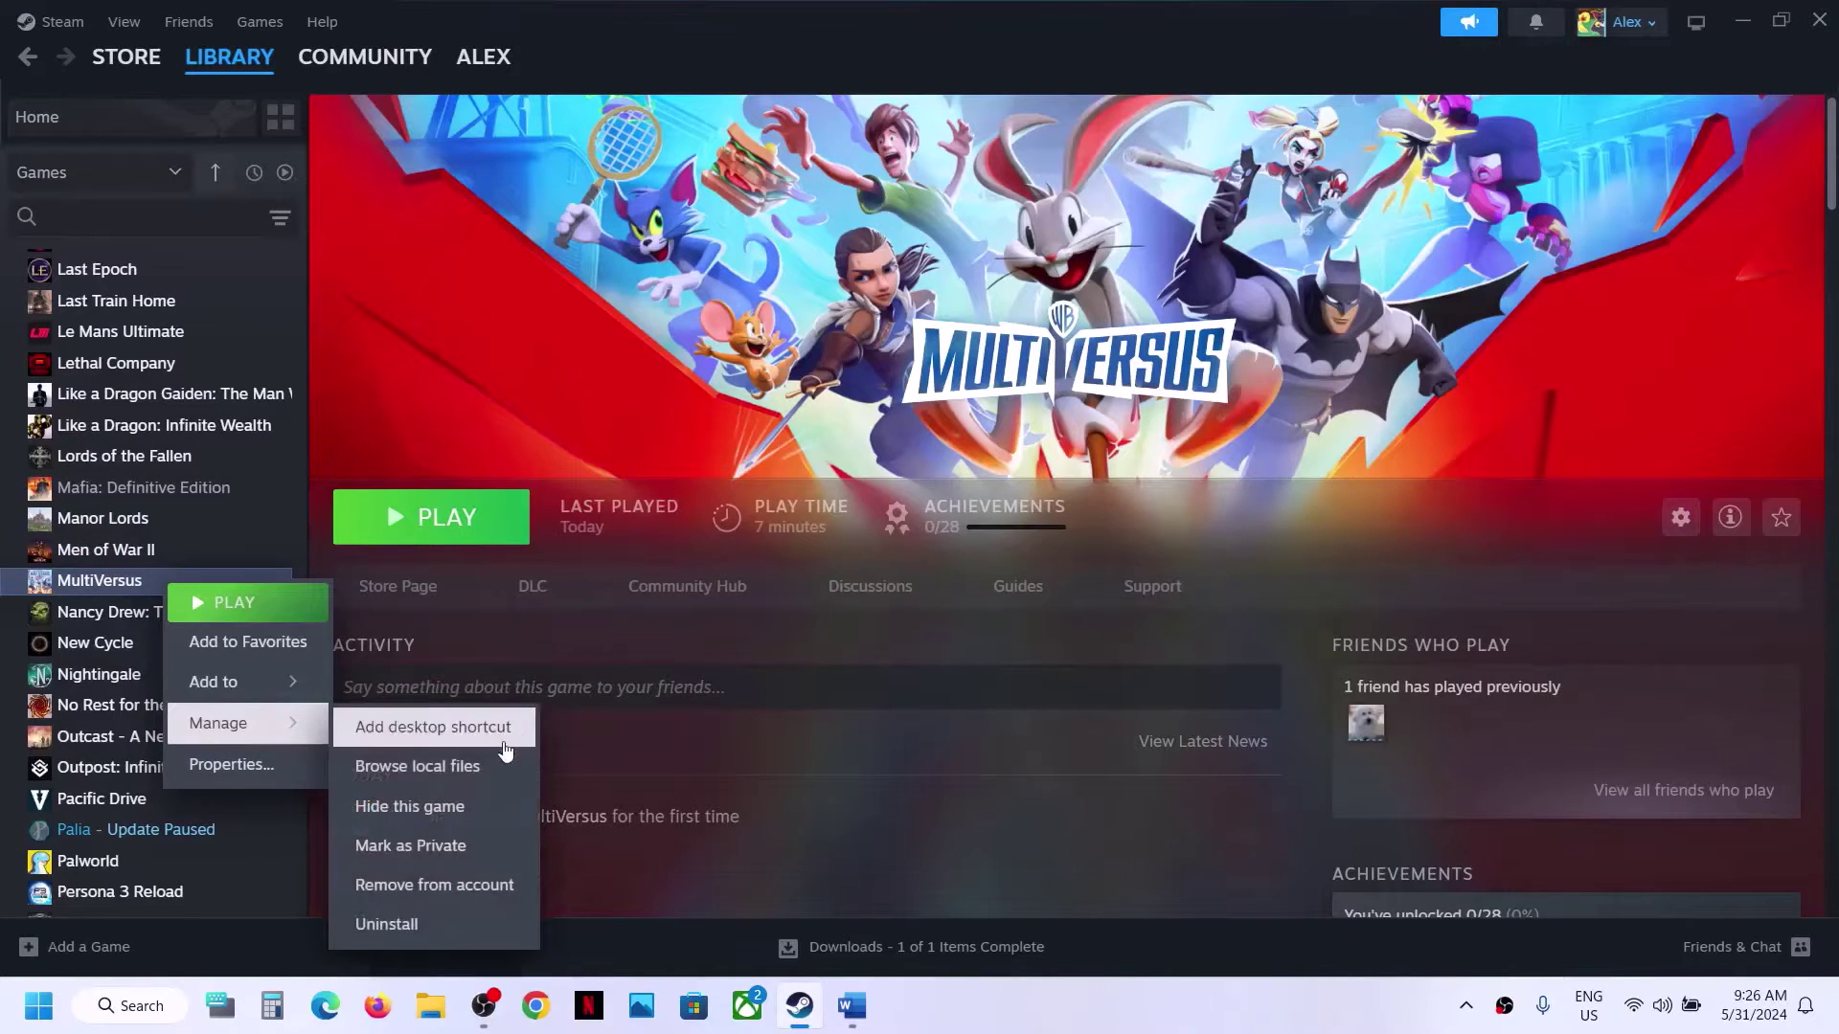
click(469, 766)
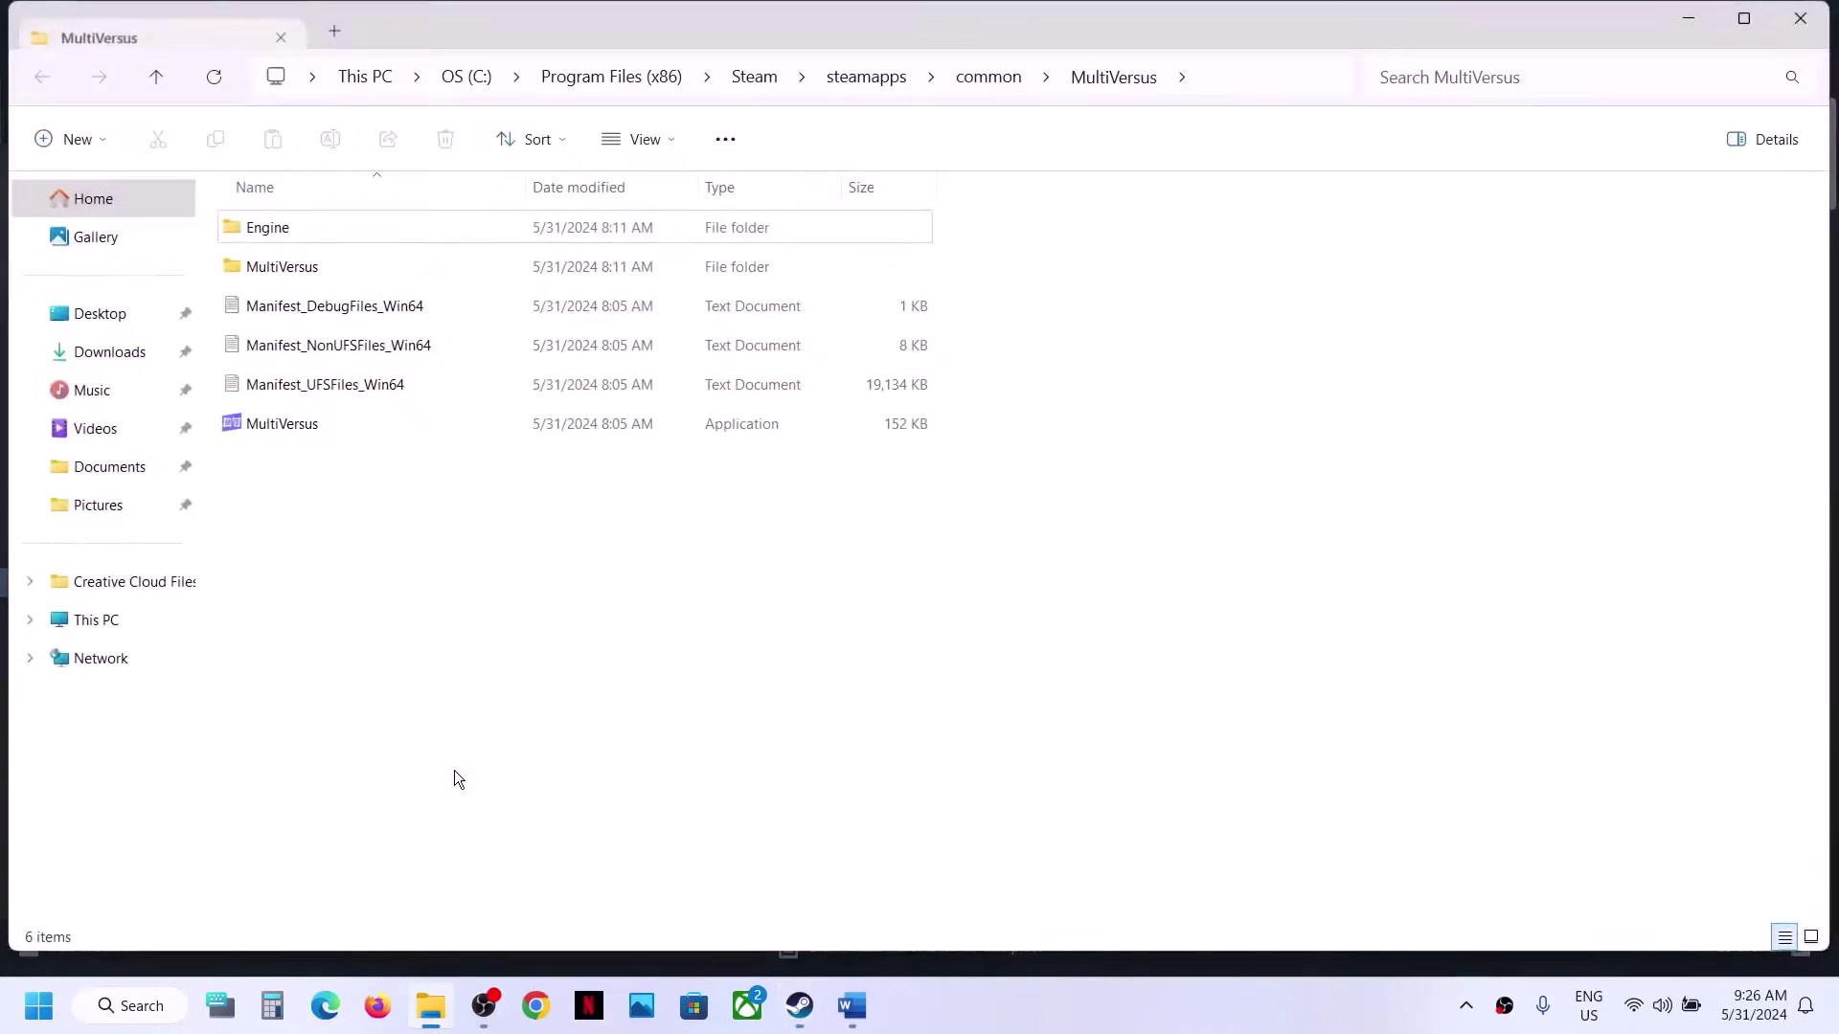
Set the MultiVersus application in the game folder to run as an administrator and apply the change.
click(302, 433)
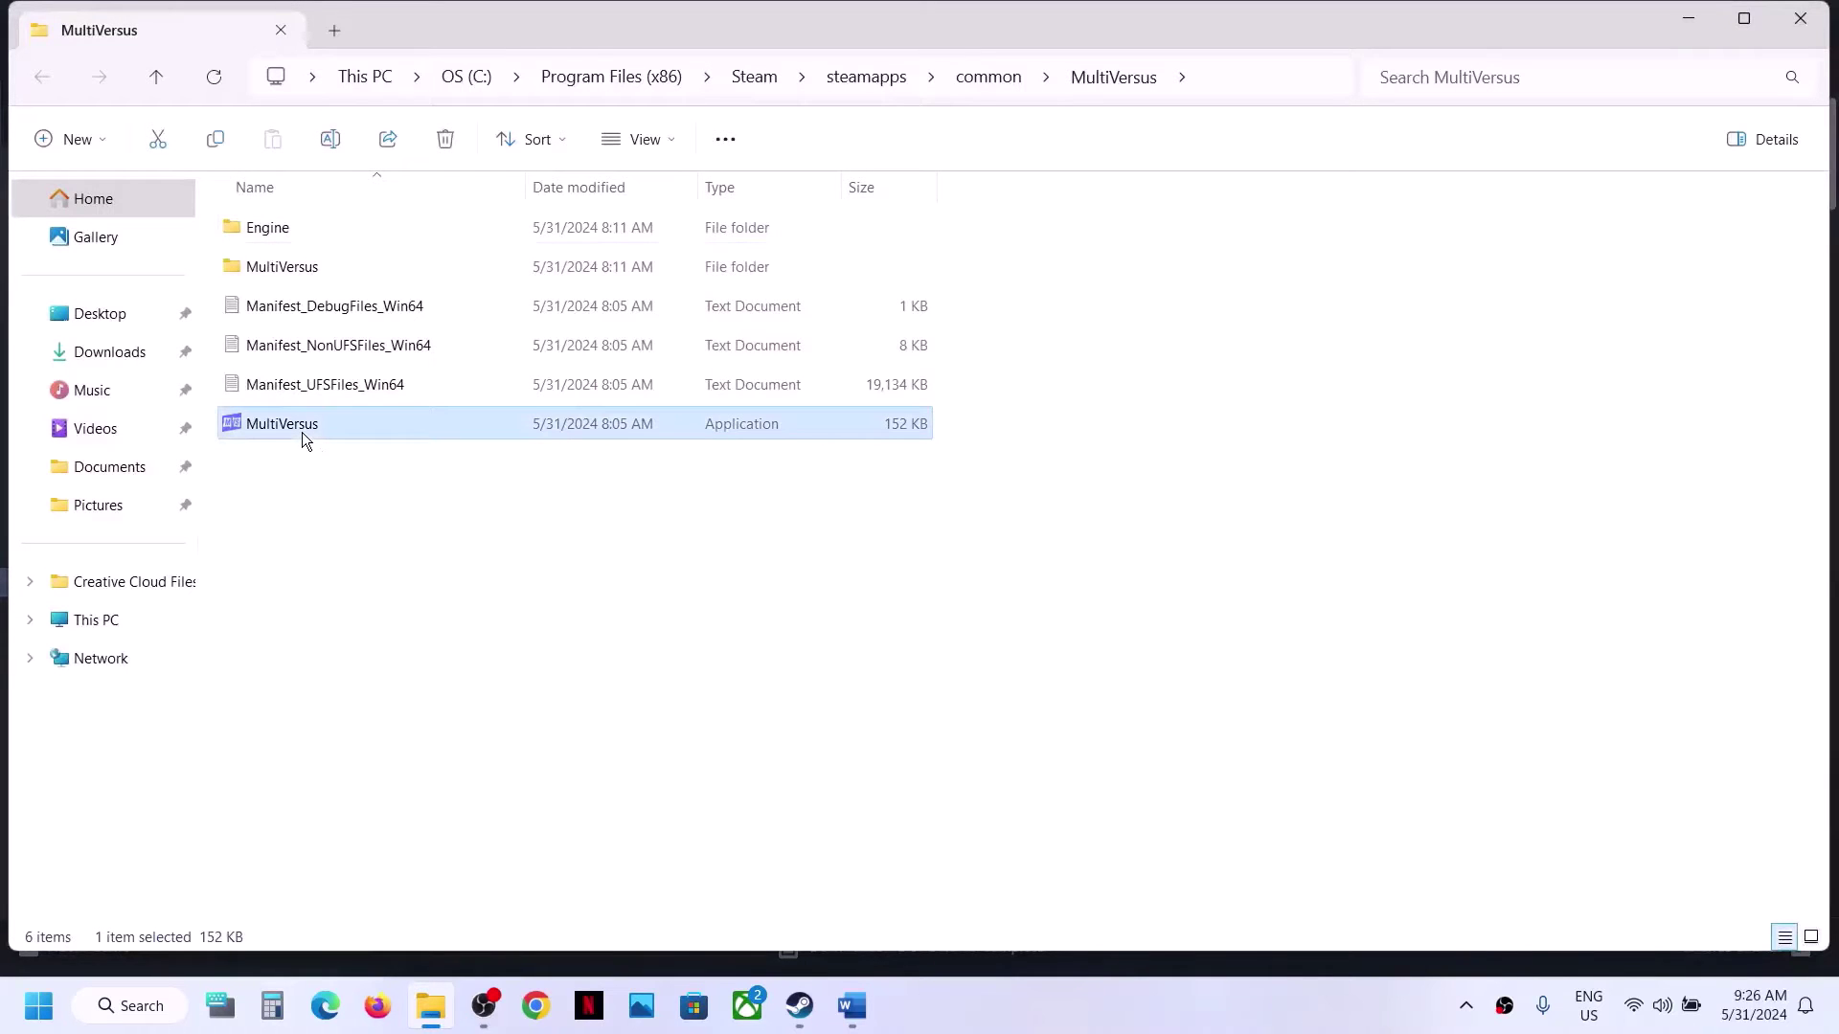
right_click(302, 433)
click(383, 628)
click(441, 382)
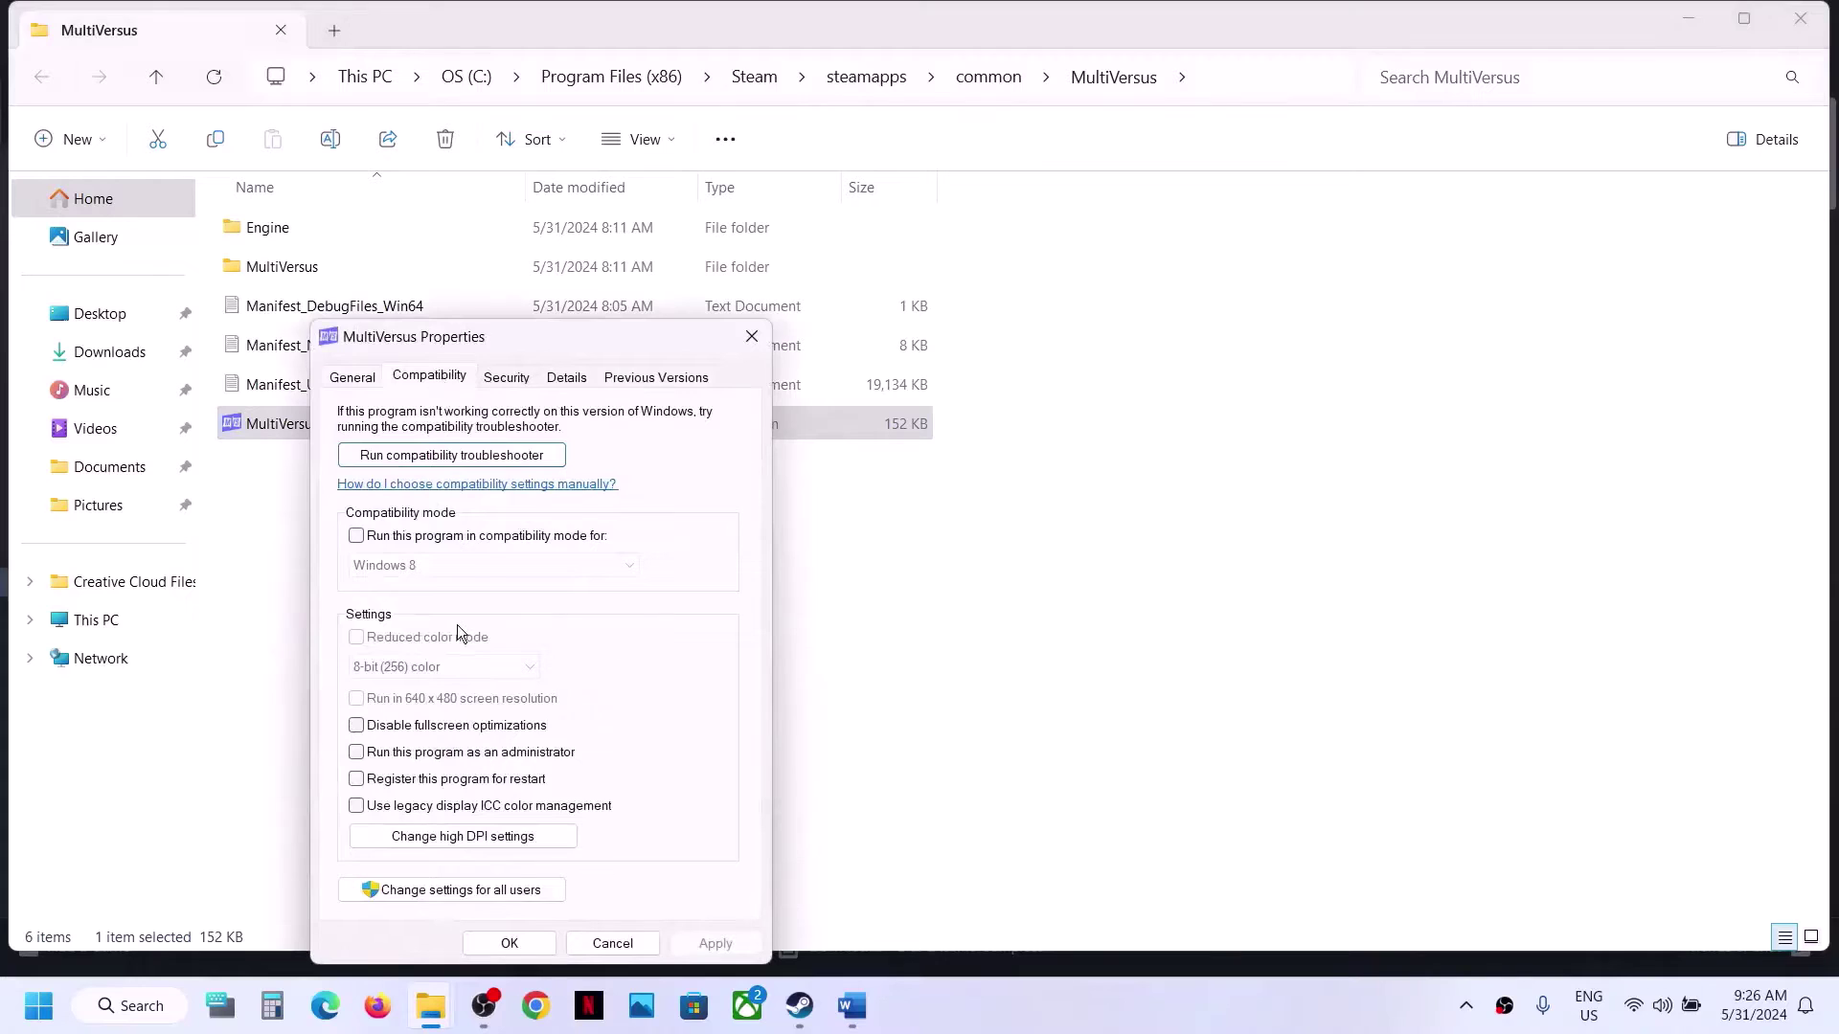
click(356, 753)
click(715, 944)
click(509, 944)
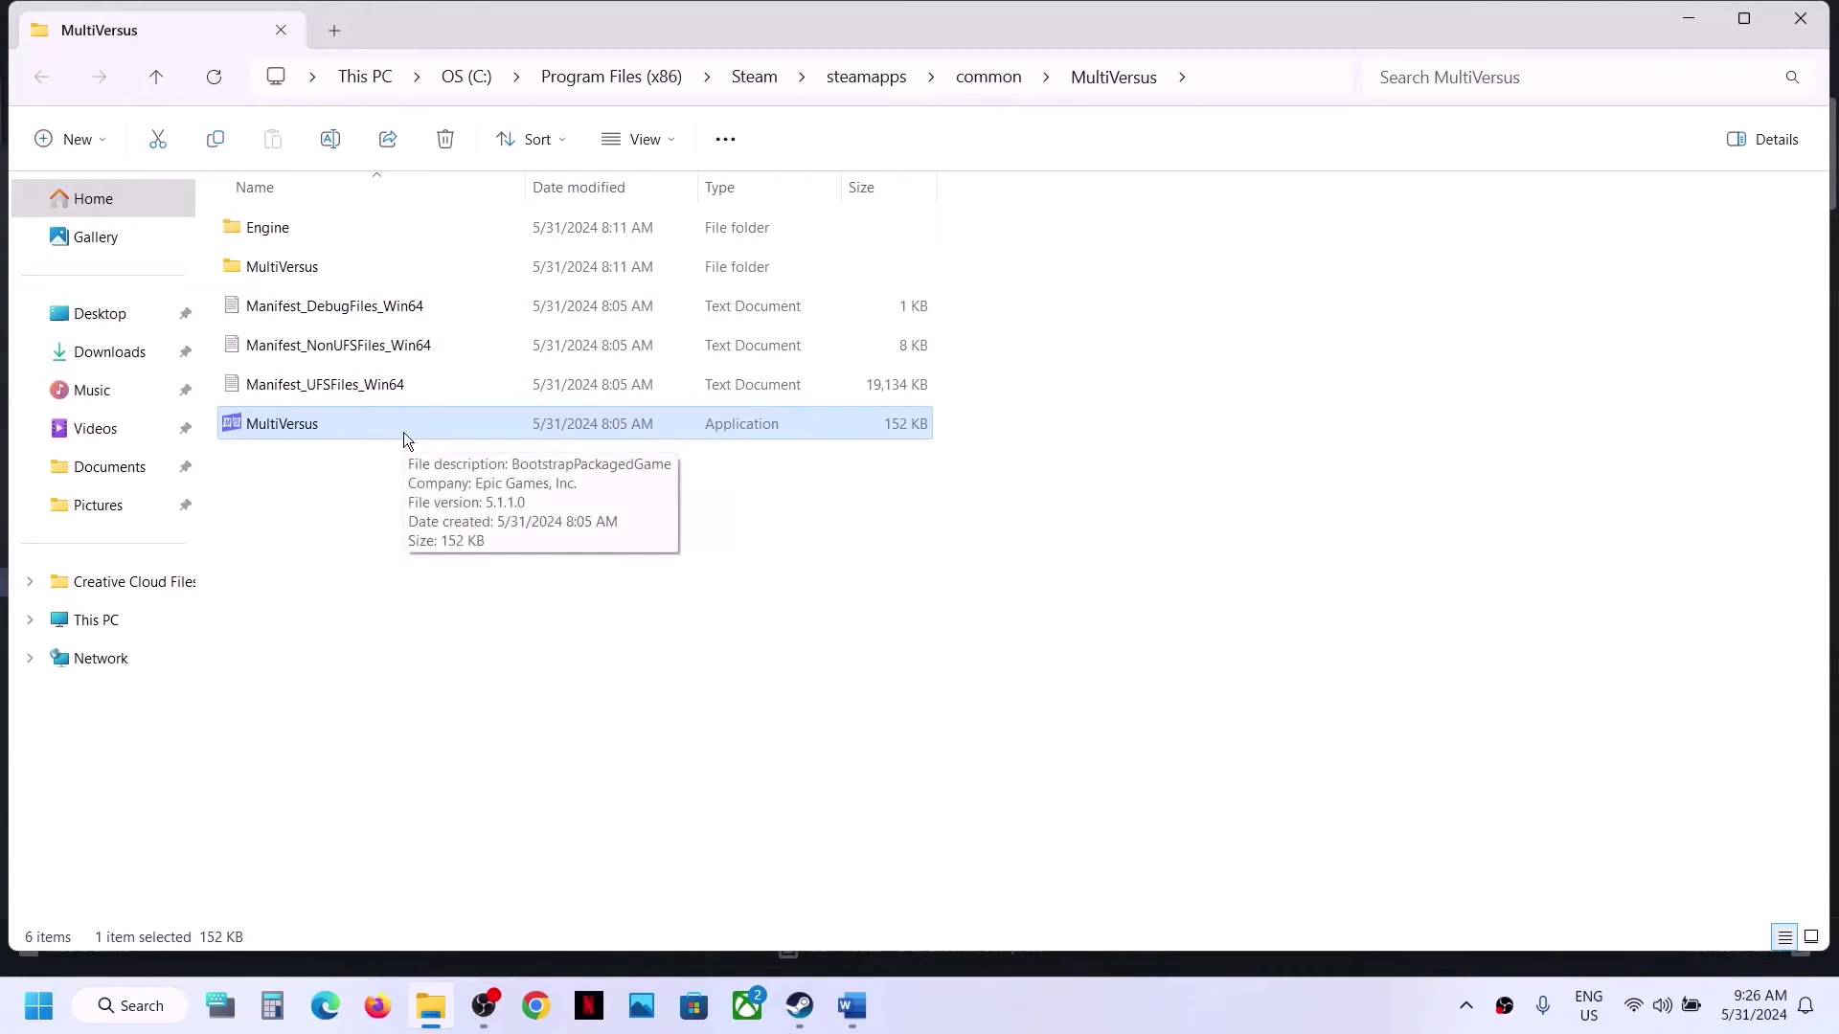
Enable compatibility mode for Windows 8 on the MultiVersus application and apply it.
right_click(402, 431)
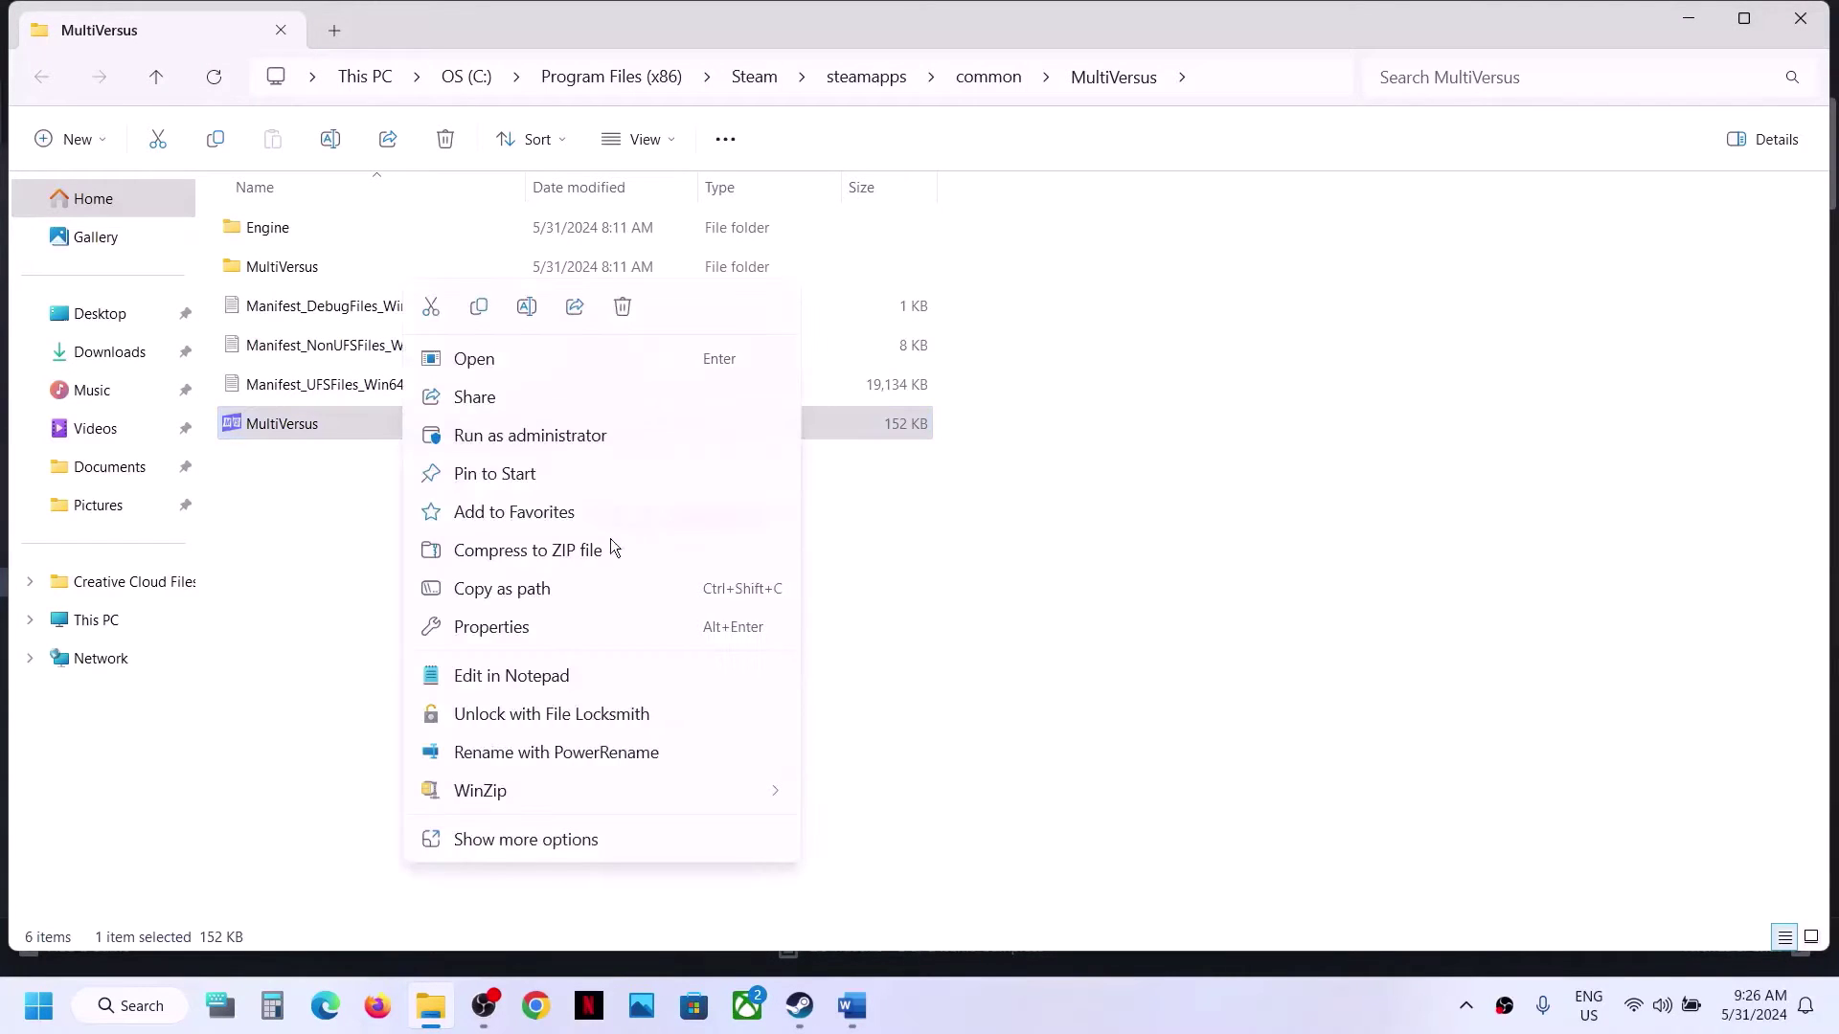
click(542, 624)
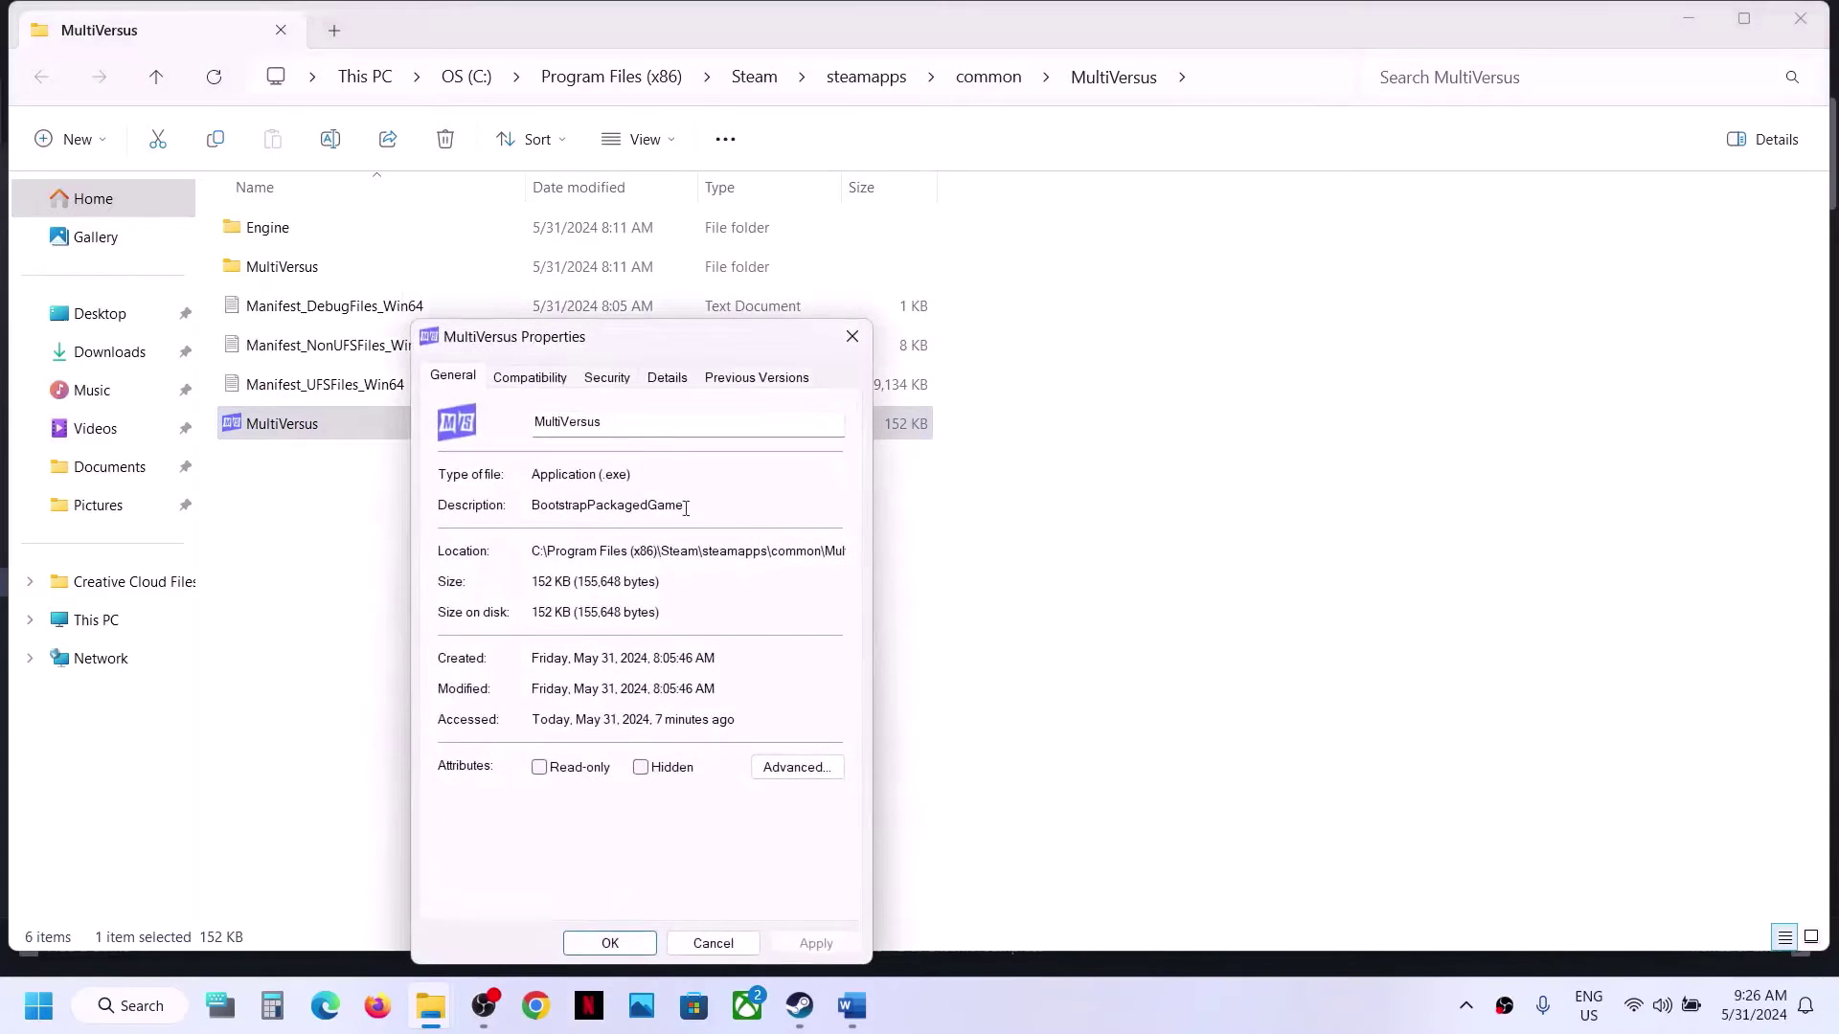
click(544, 382)
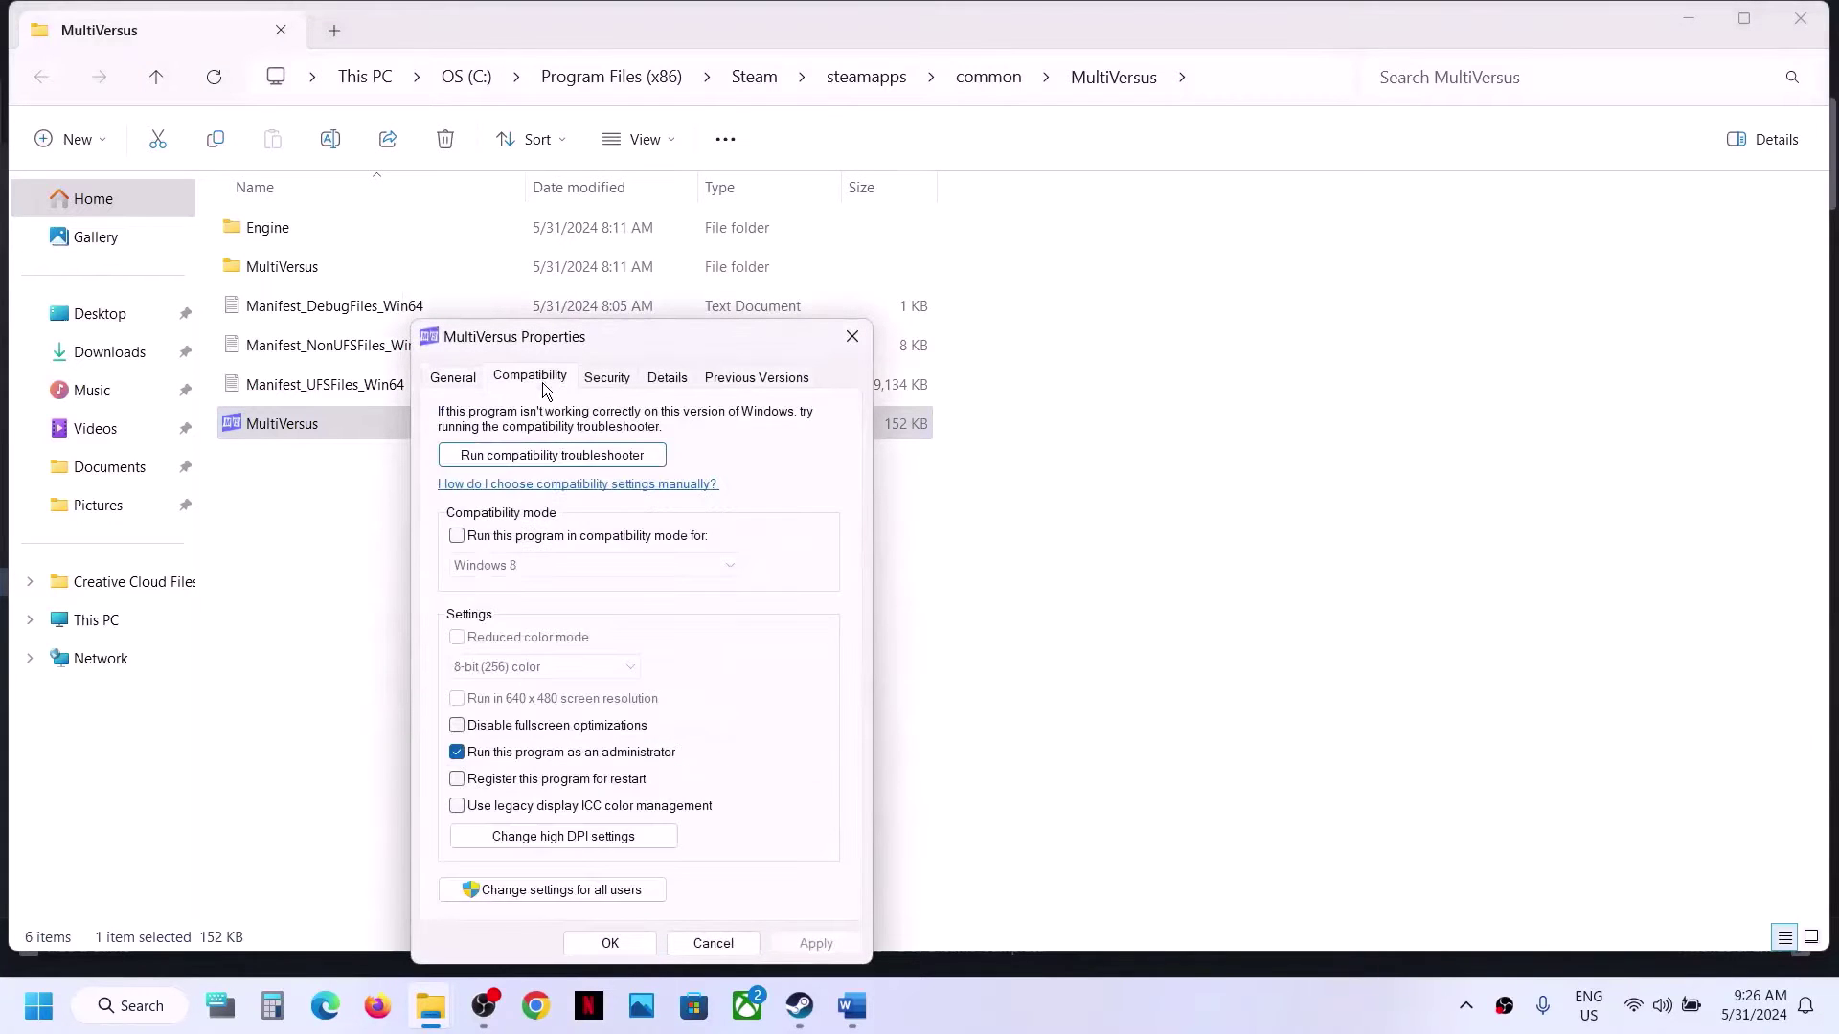
click(456, 536)
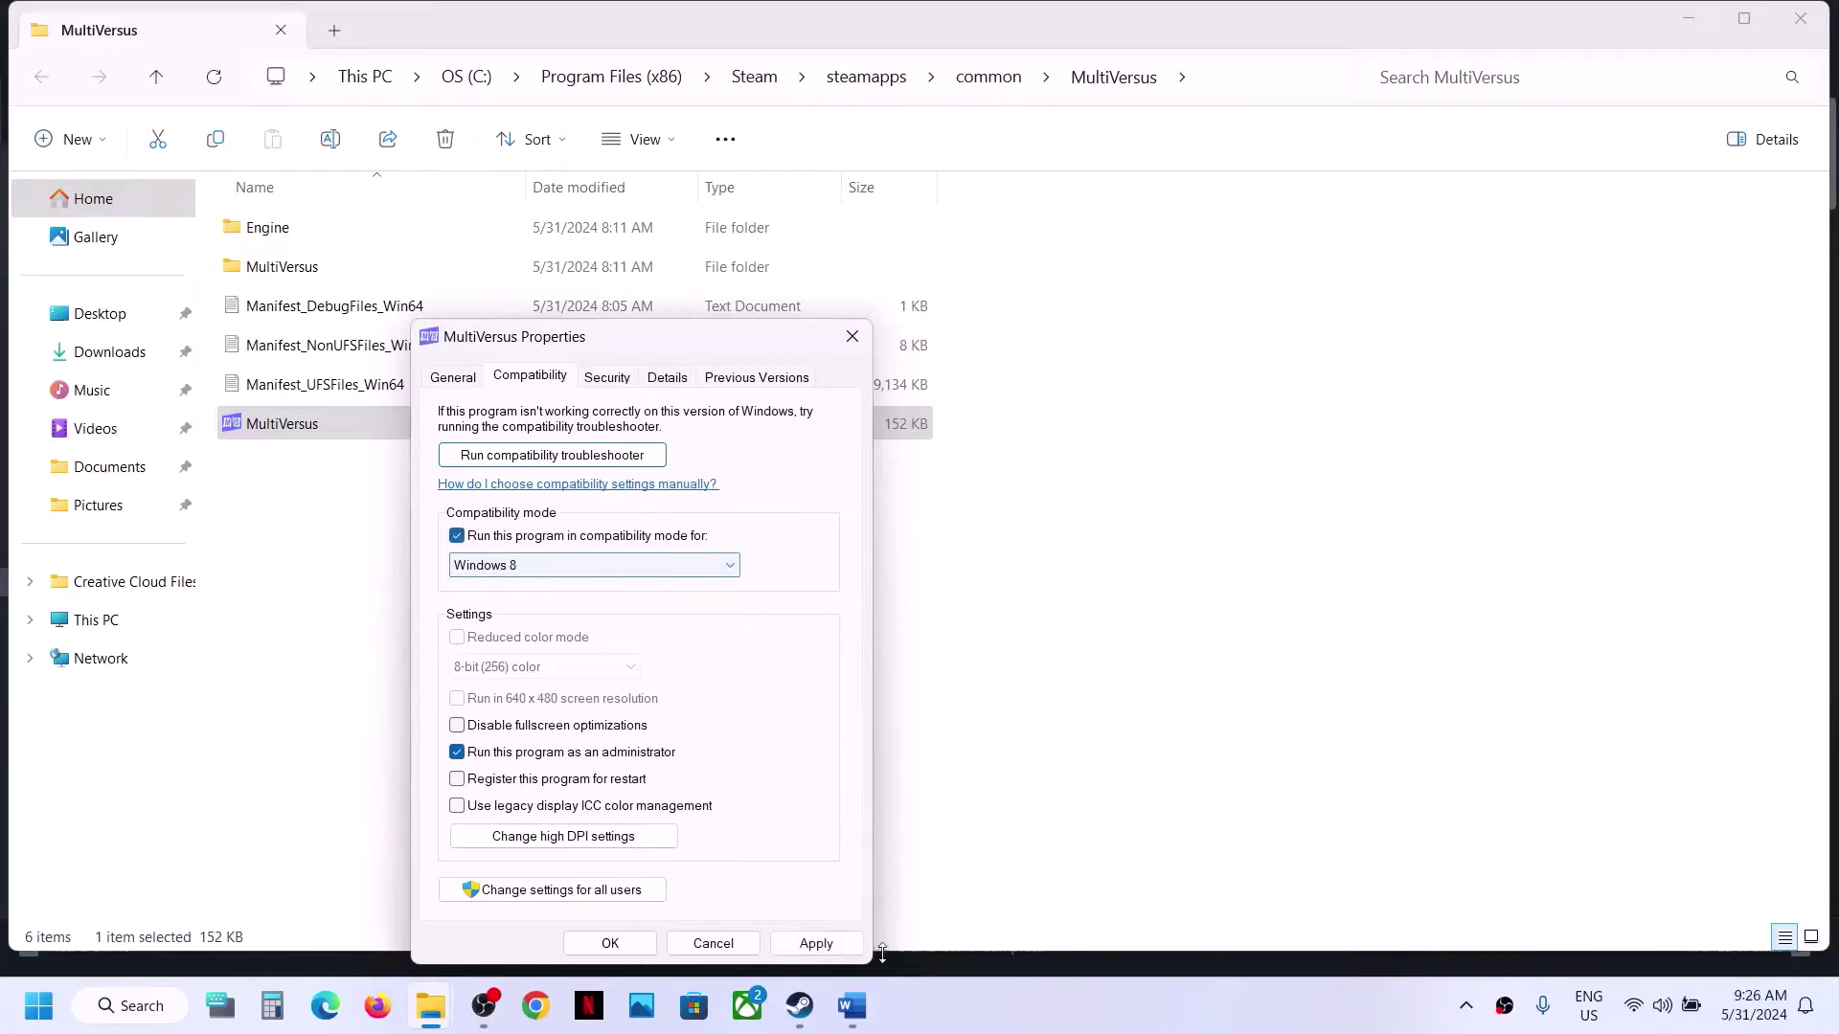
click(816, 944)
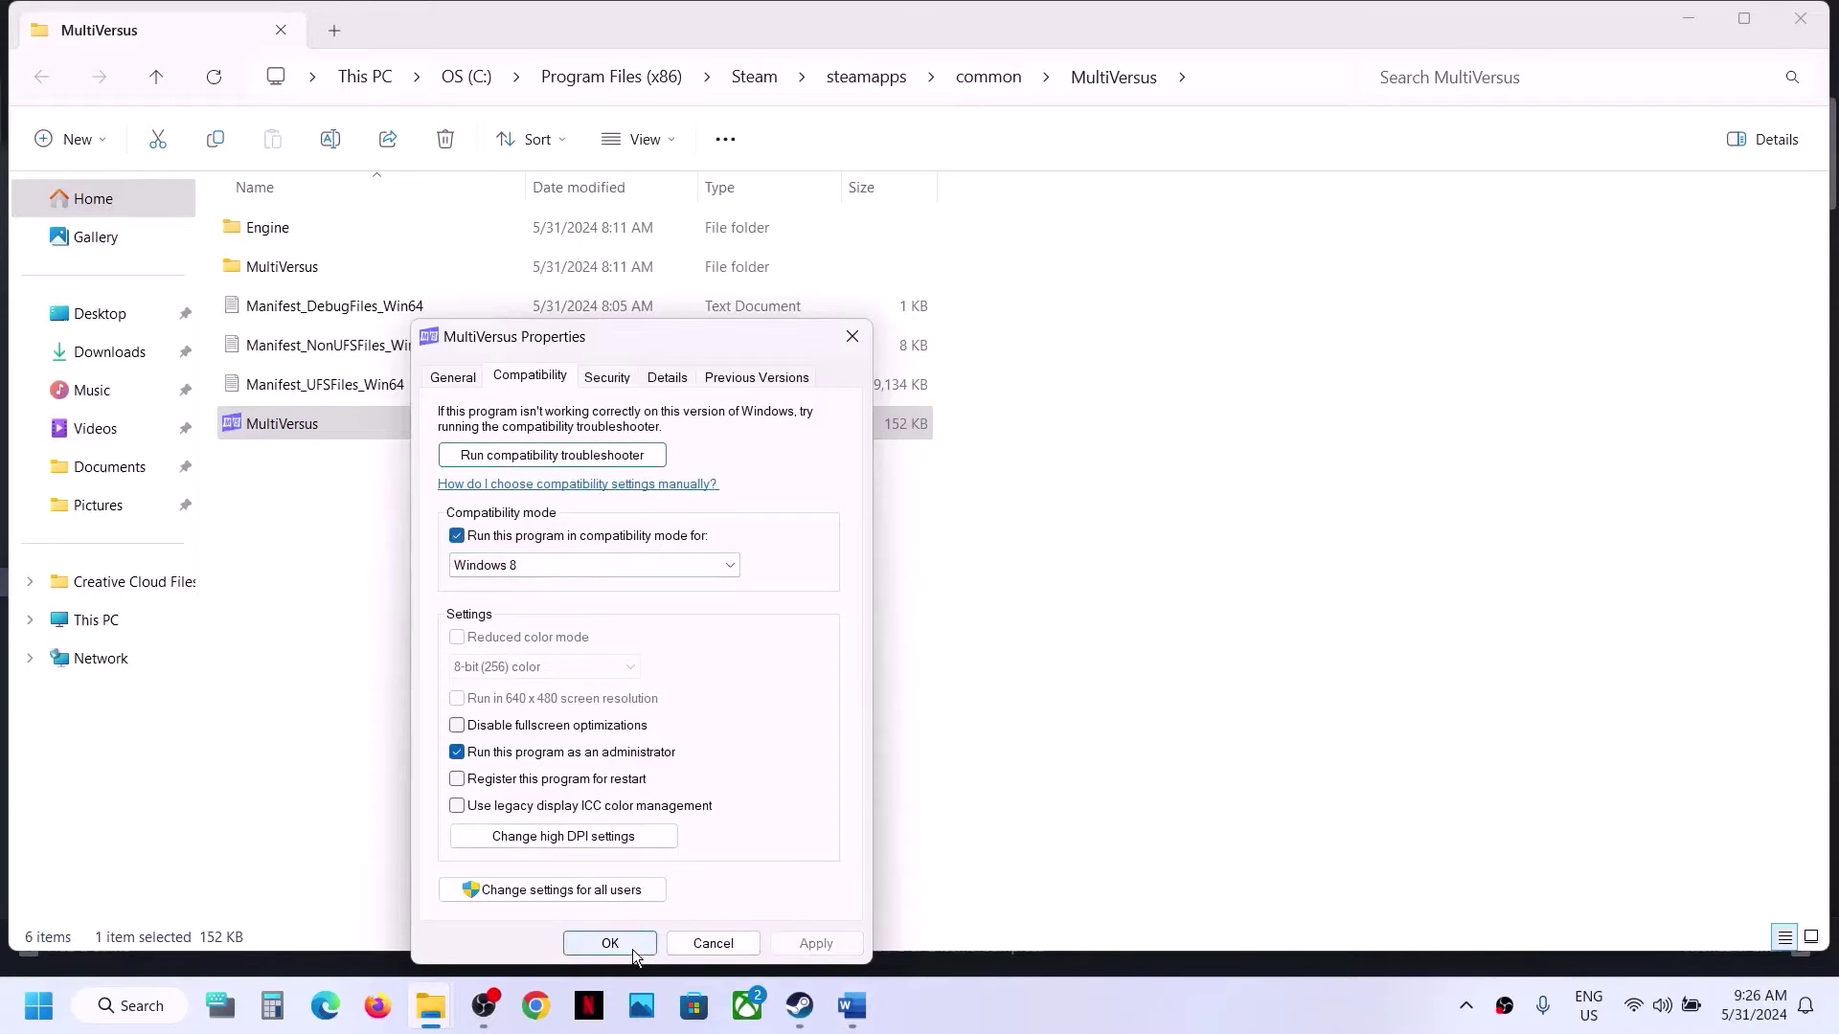
click(610, 944)
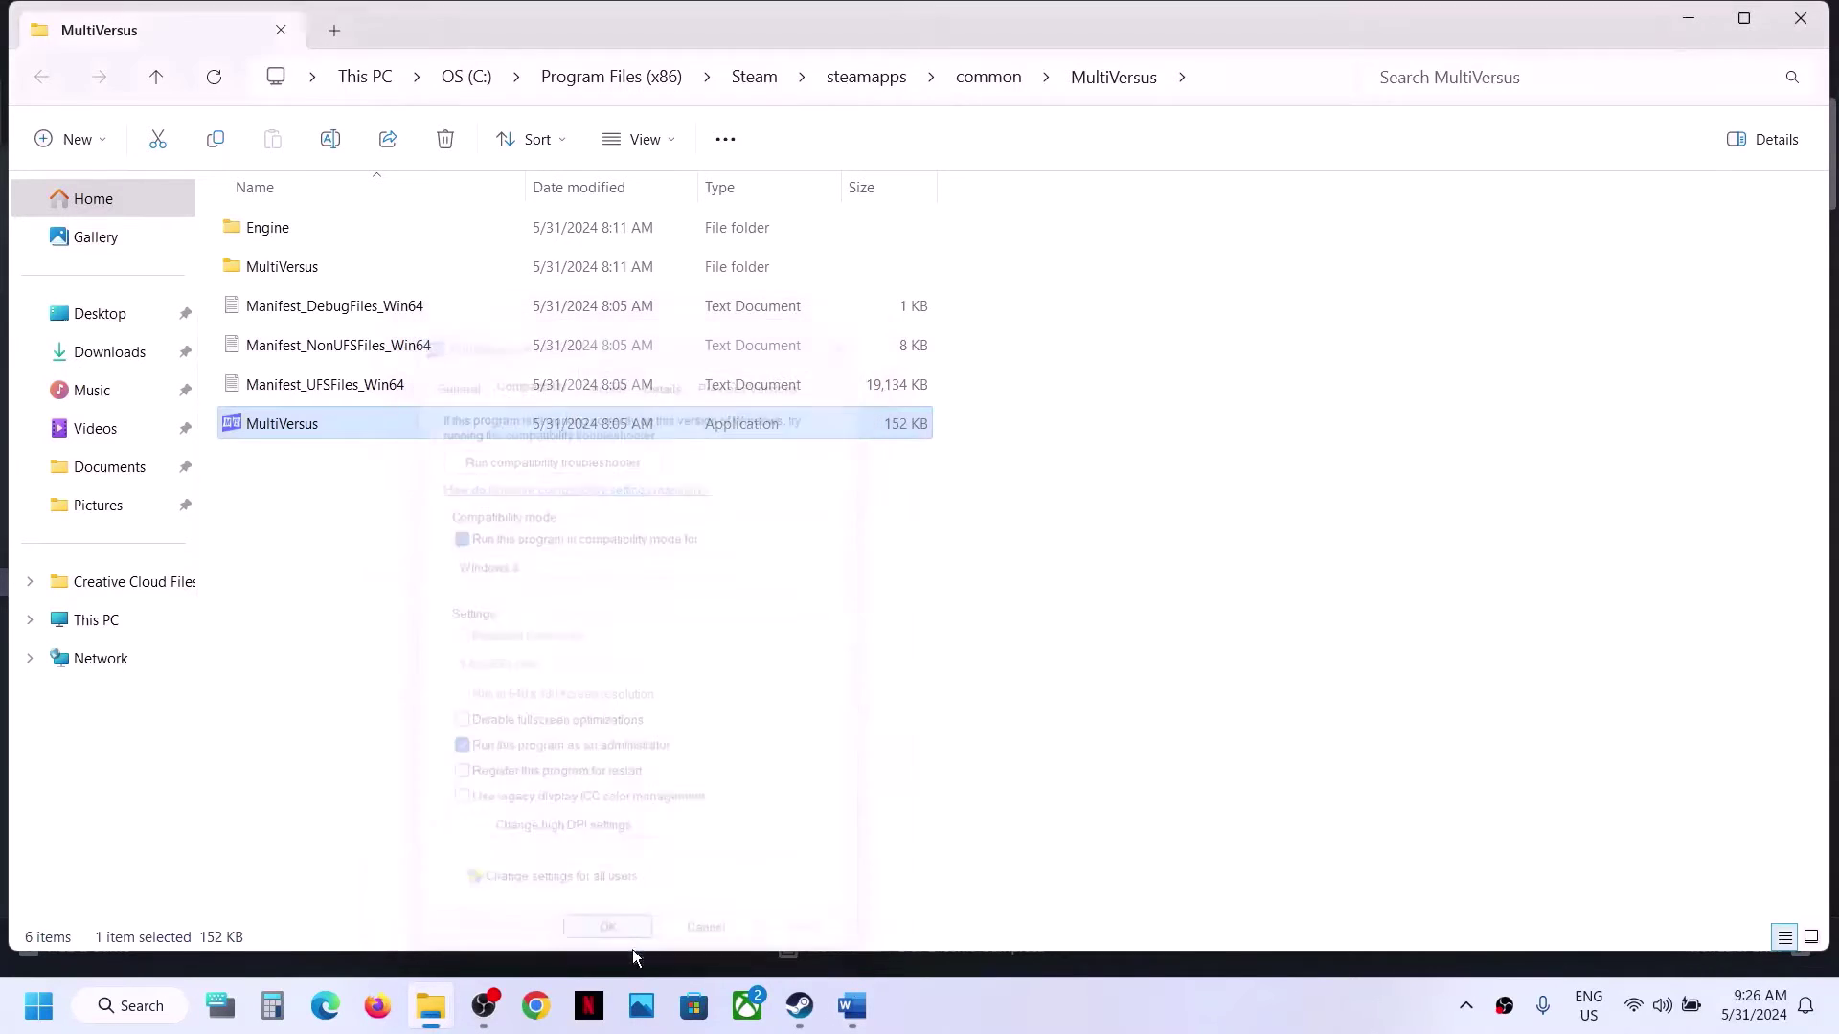
Change the MultiVersus application's compatibility mode to Windows 7 and apply it.
right_click(342, 424)
click(474, 635)
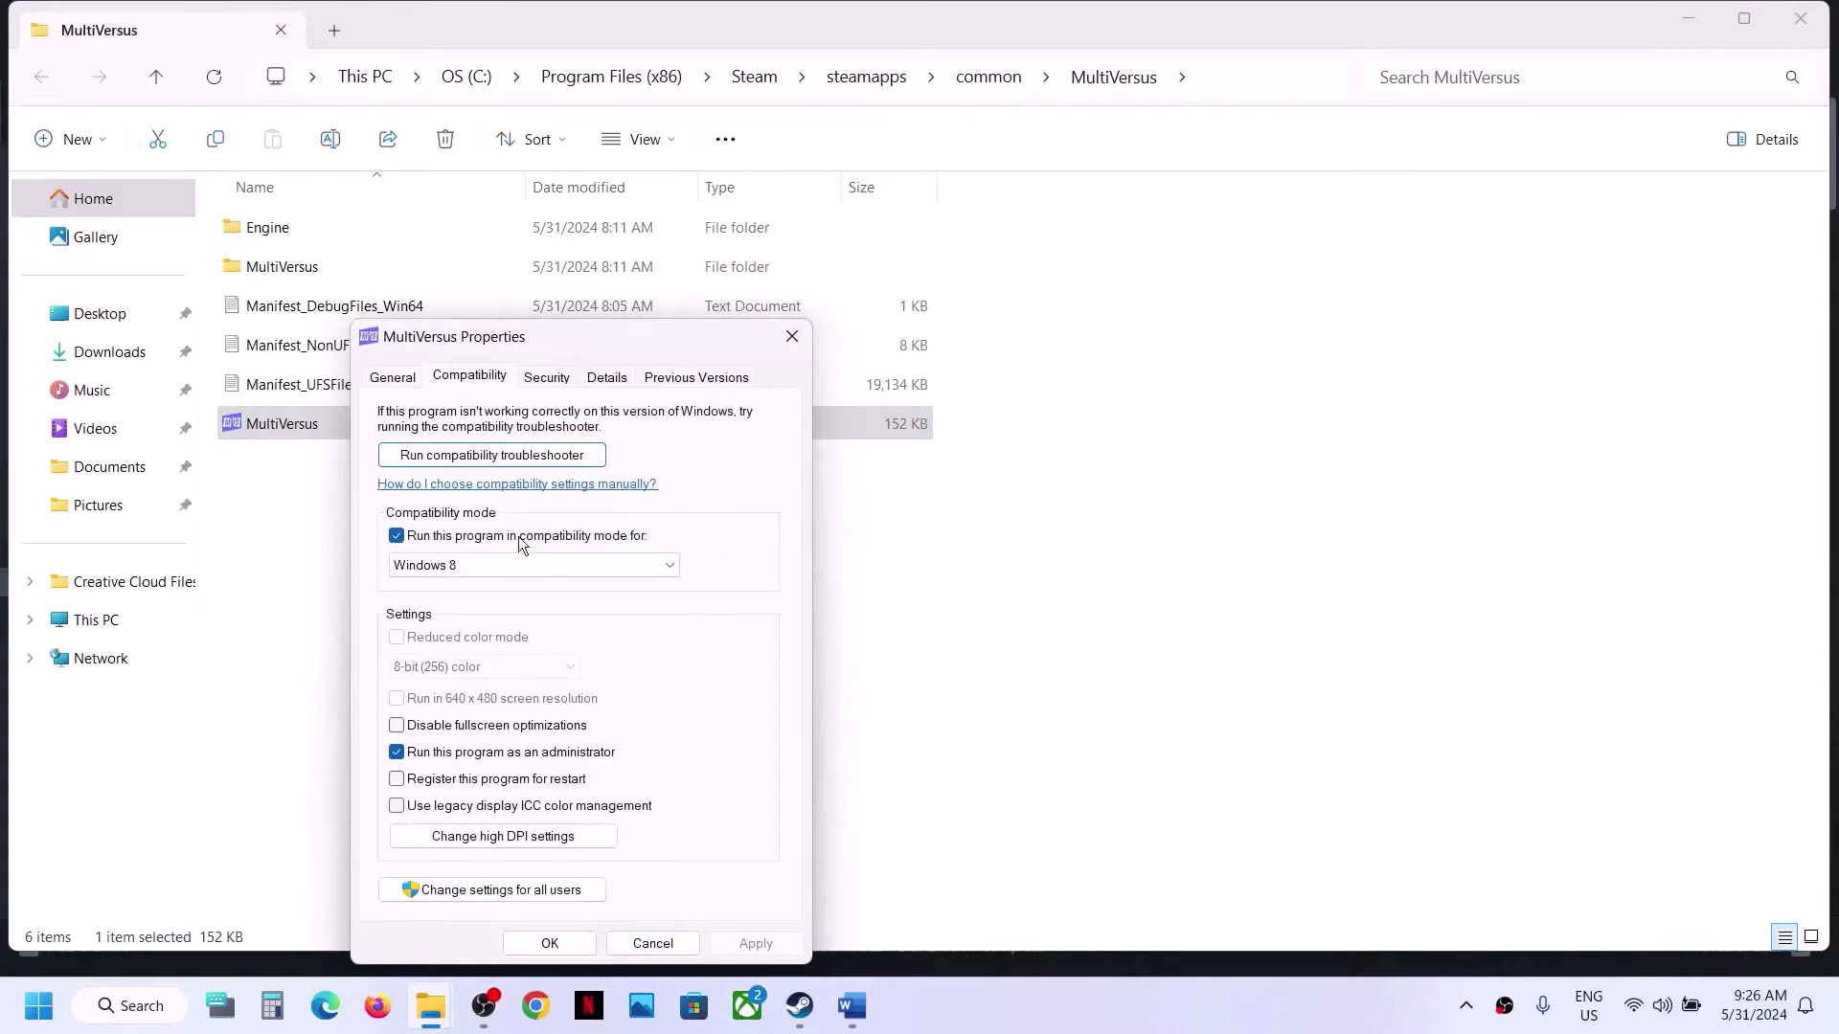
click(508, 563)
click(458, 621)
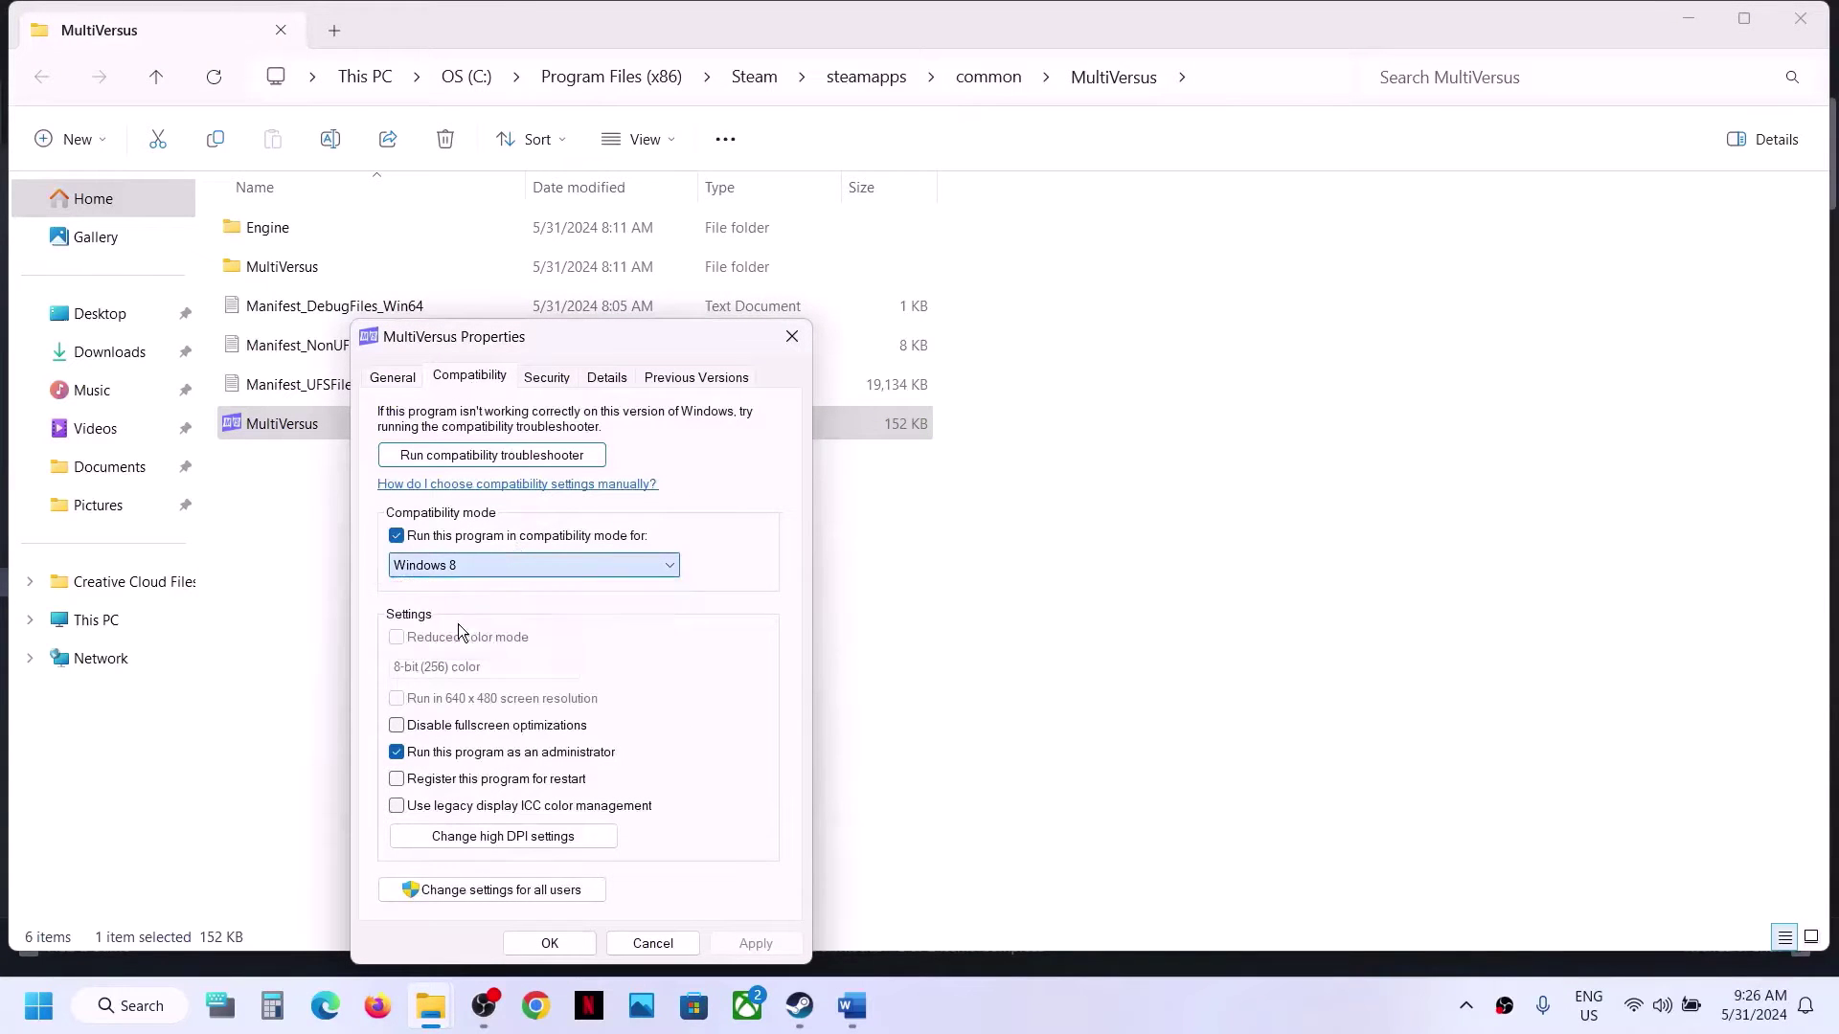
click(476, 567)
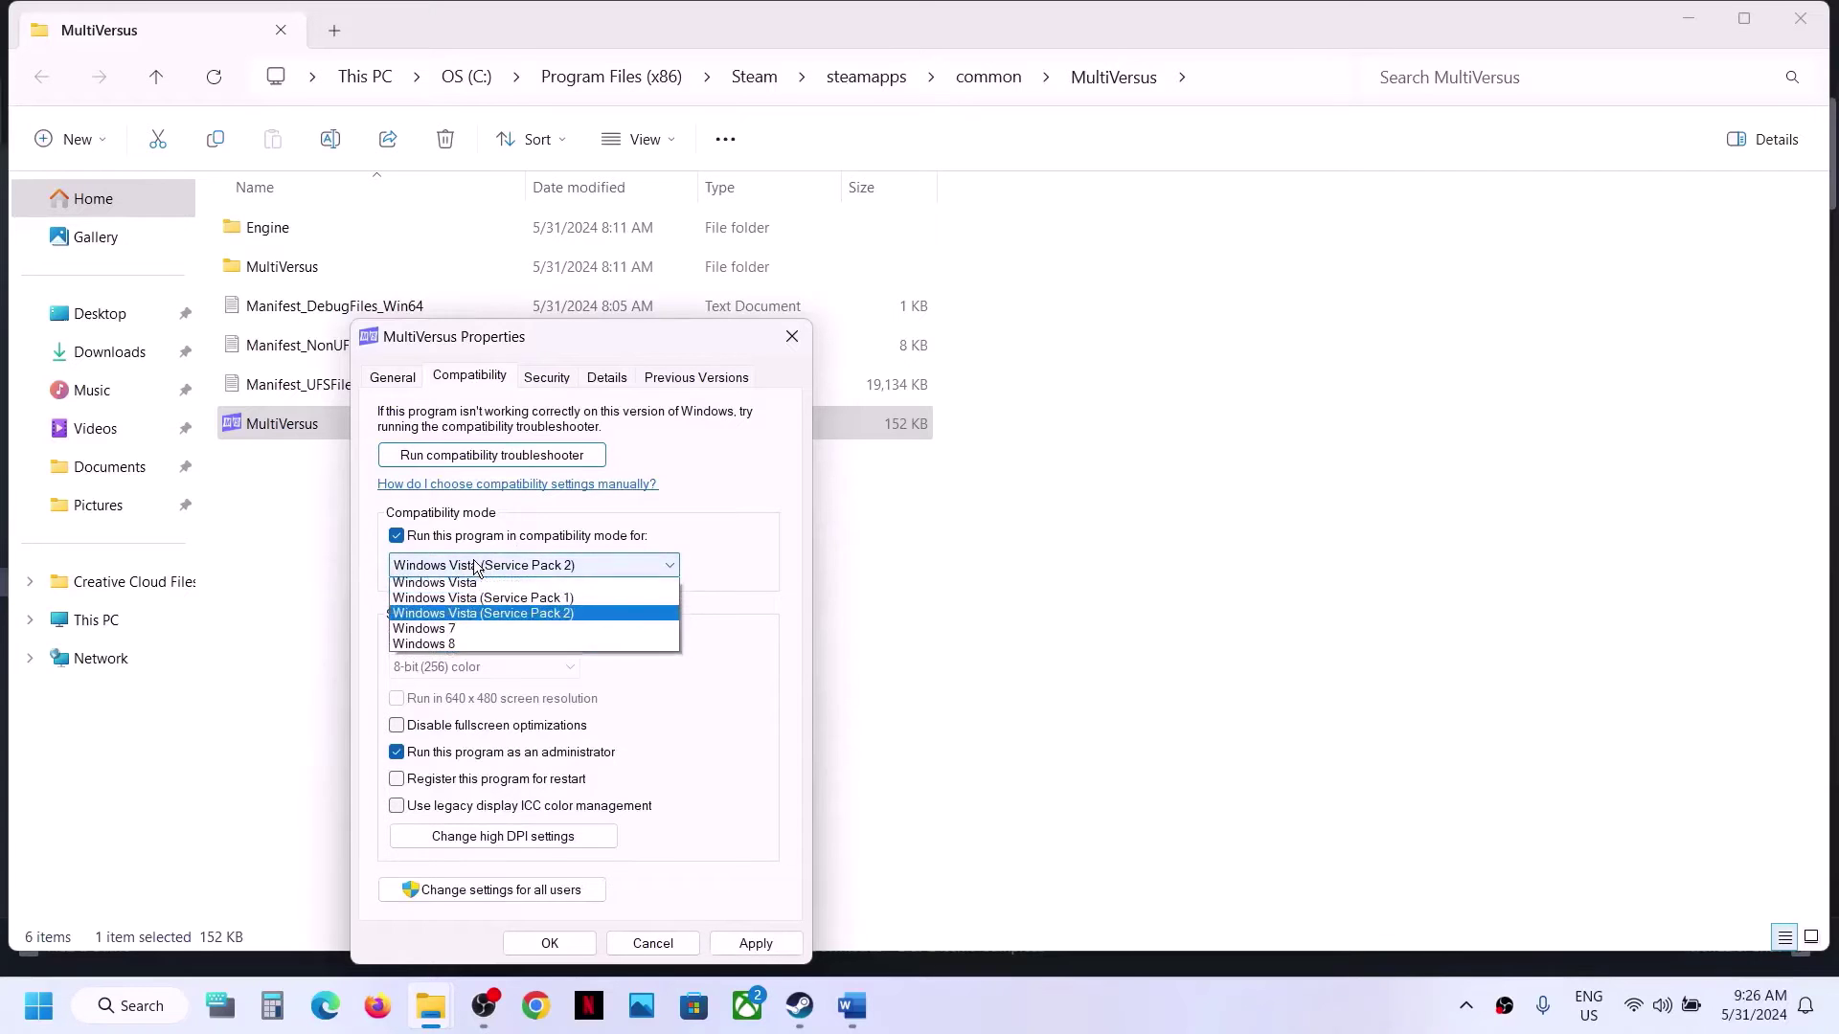
click(473, 636)
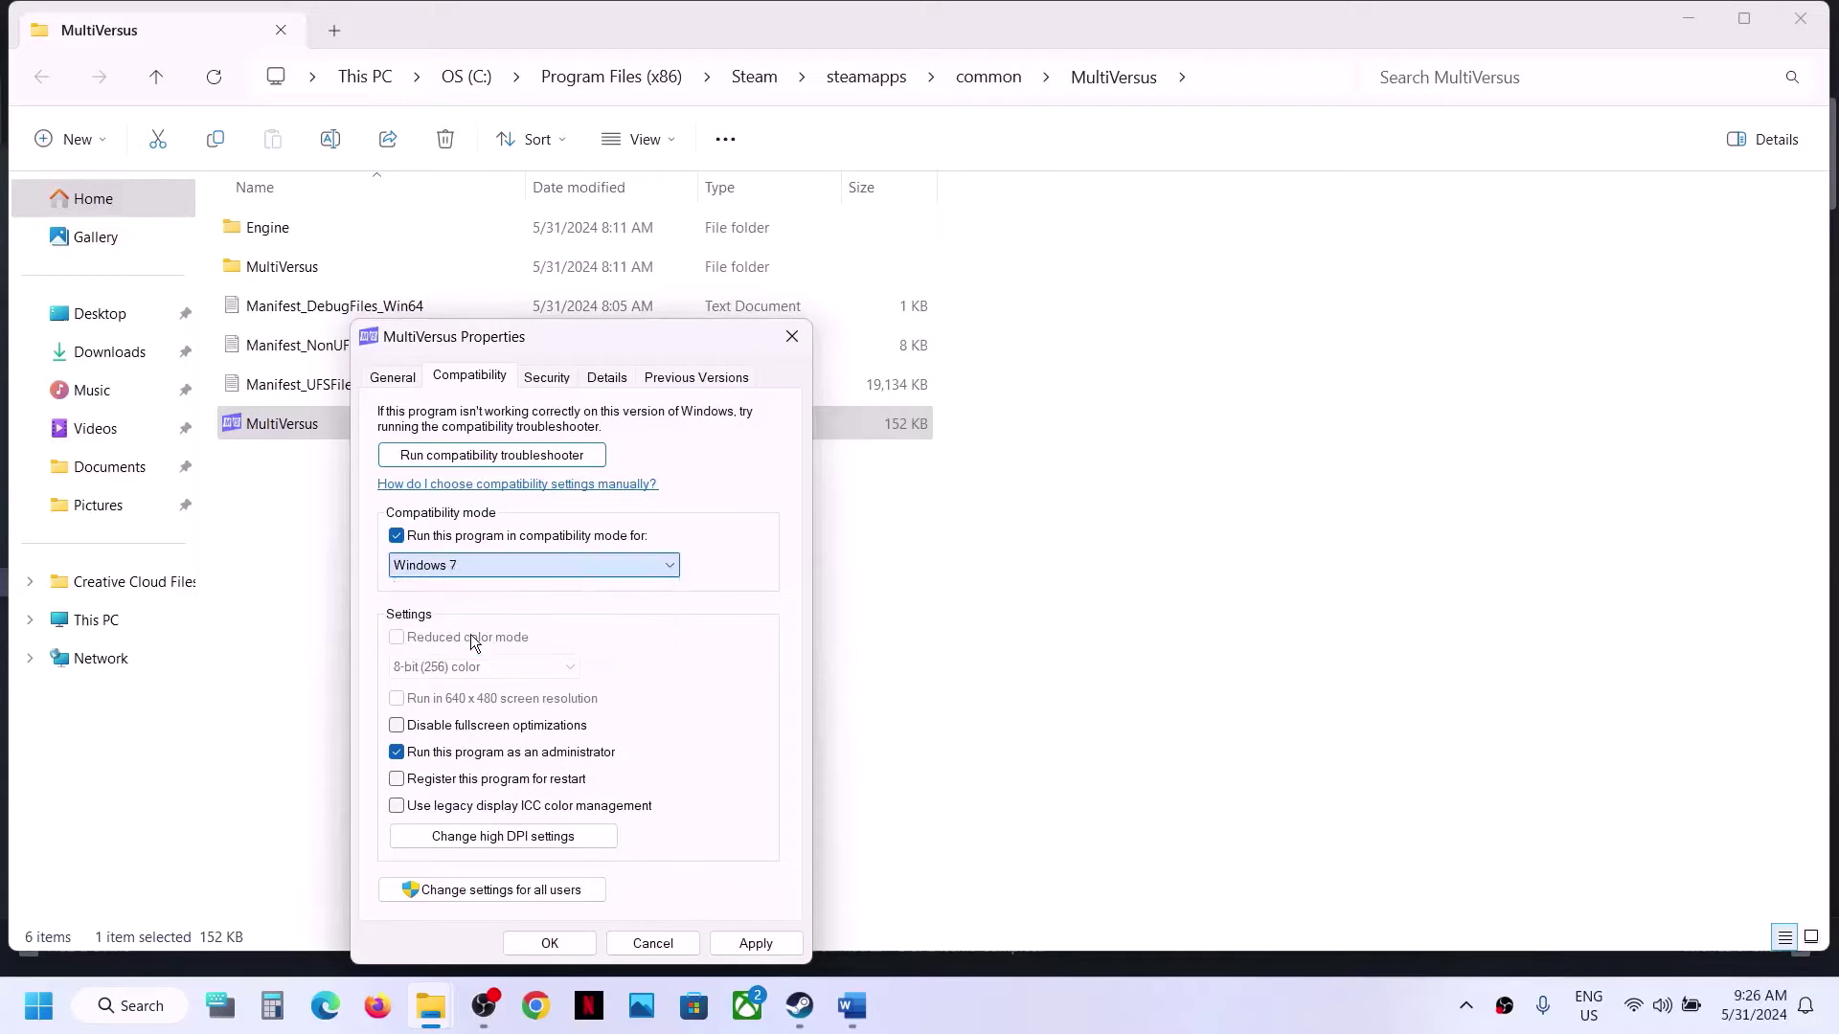
click(746, 942)
click(565, 943)
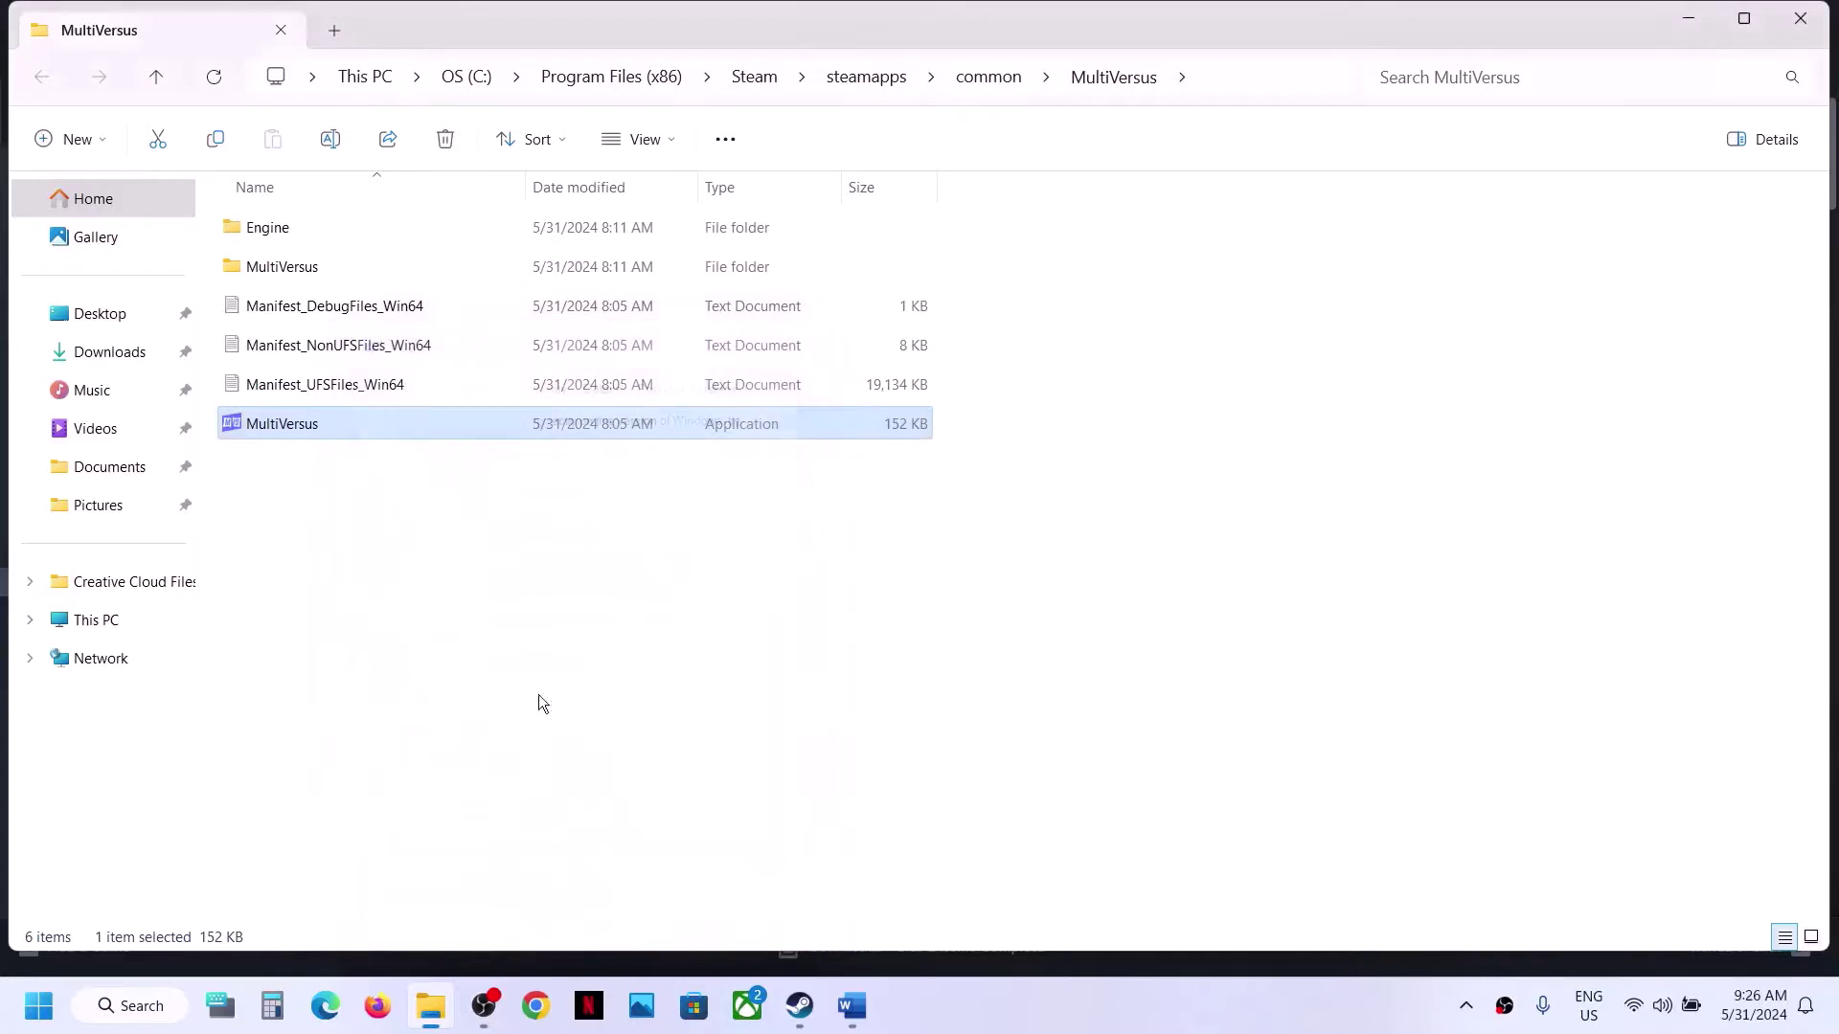
Disable fullscreen optimizations for the MultiVersus application and apply the change.
right_click(358, 422)
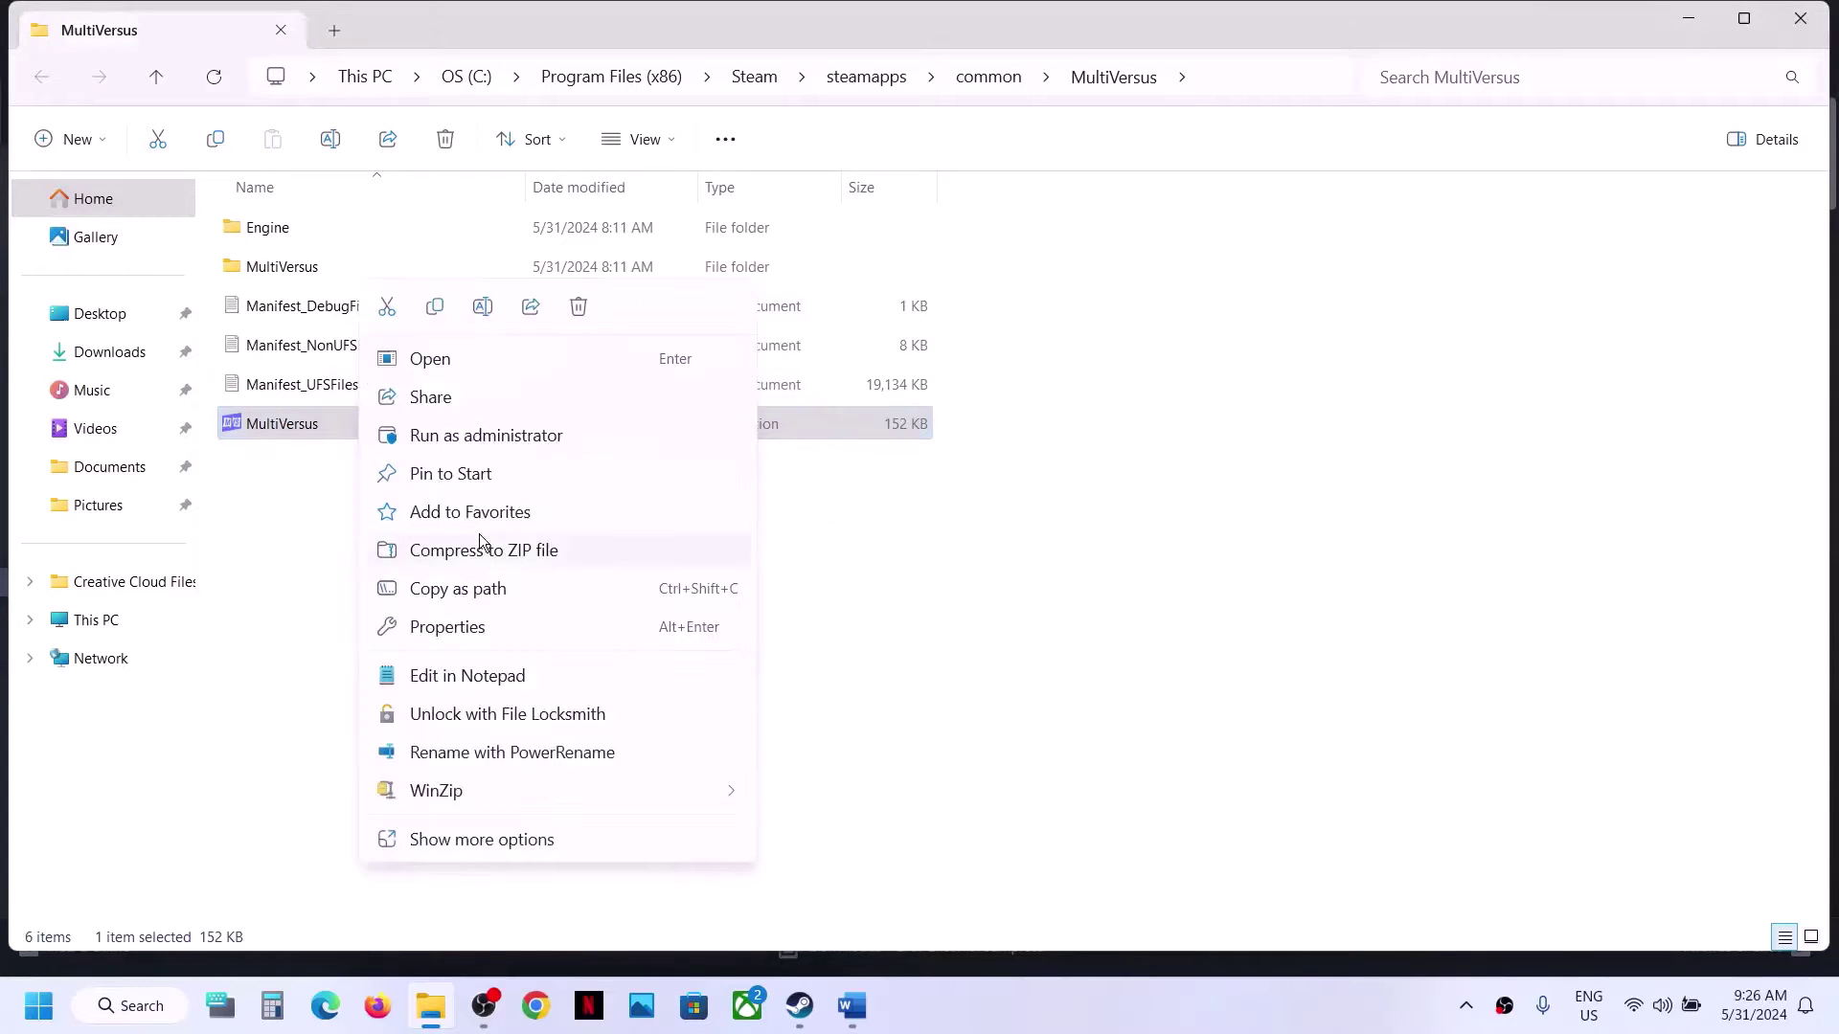
click(470, 636)
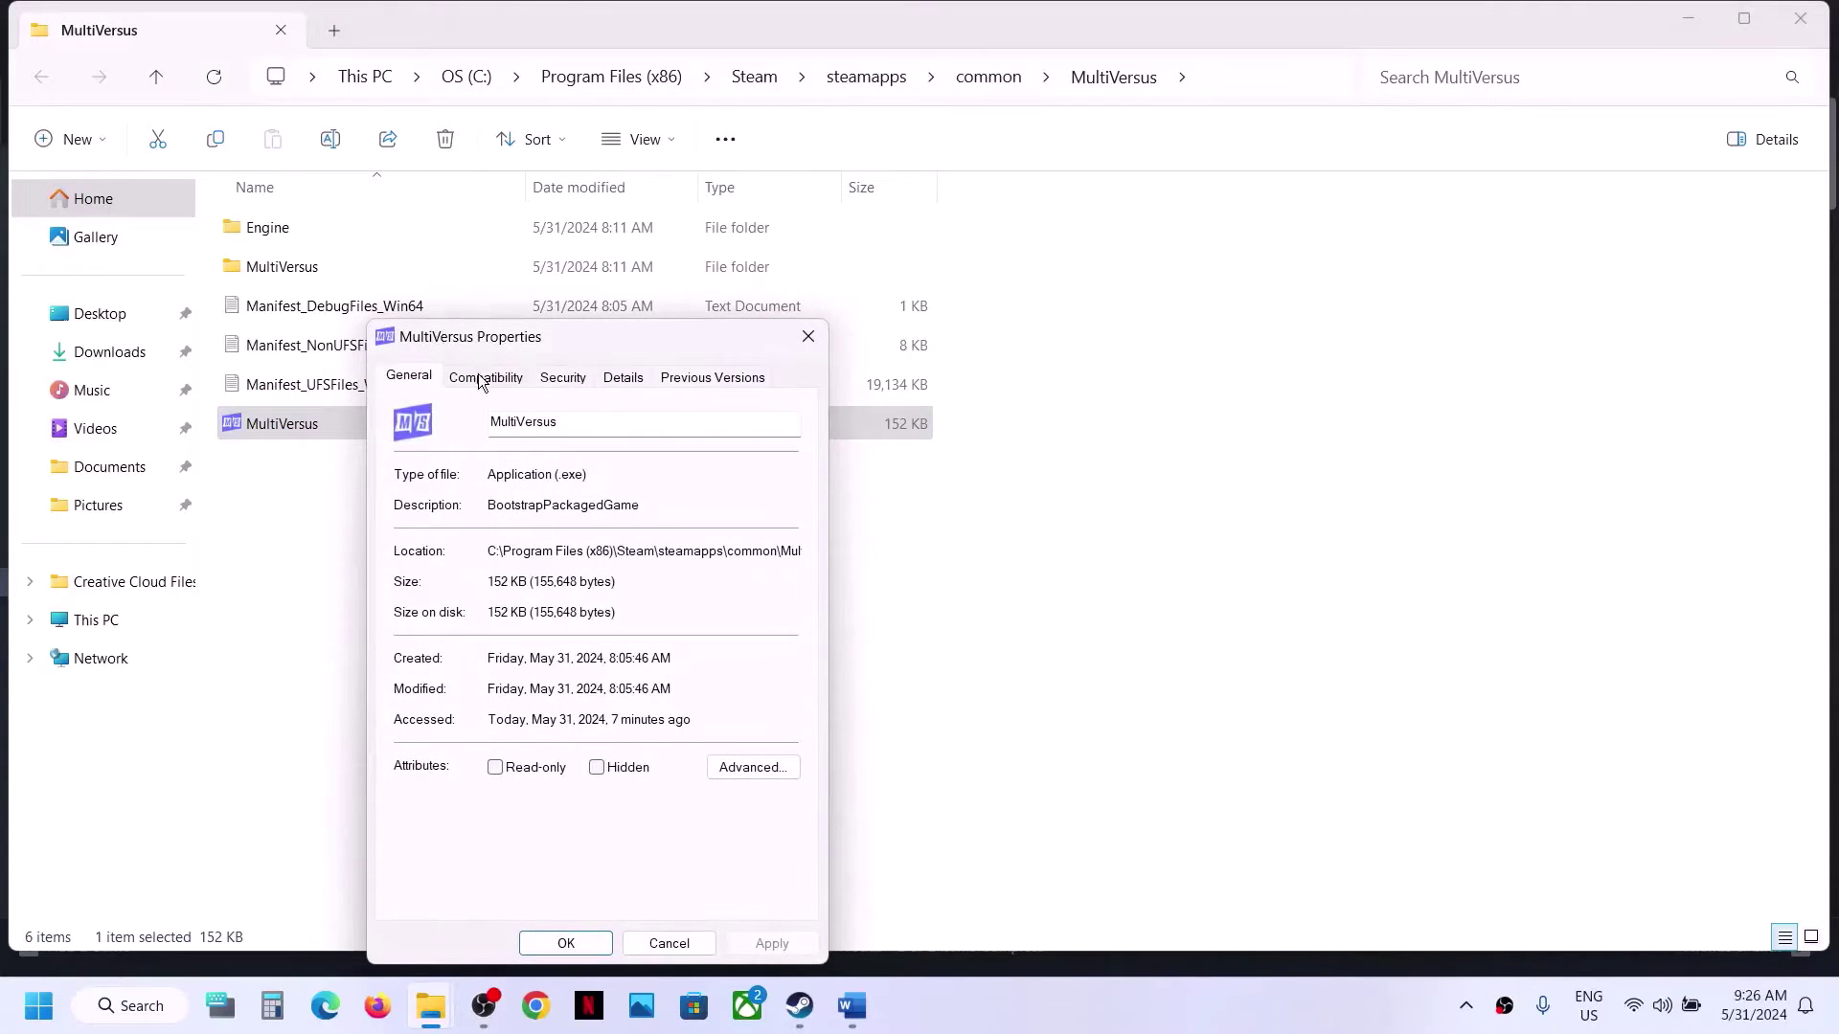
click(482, 379)
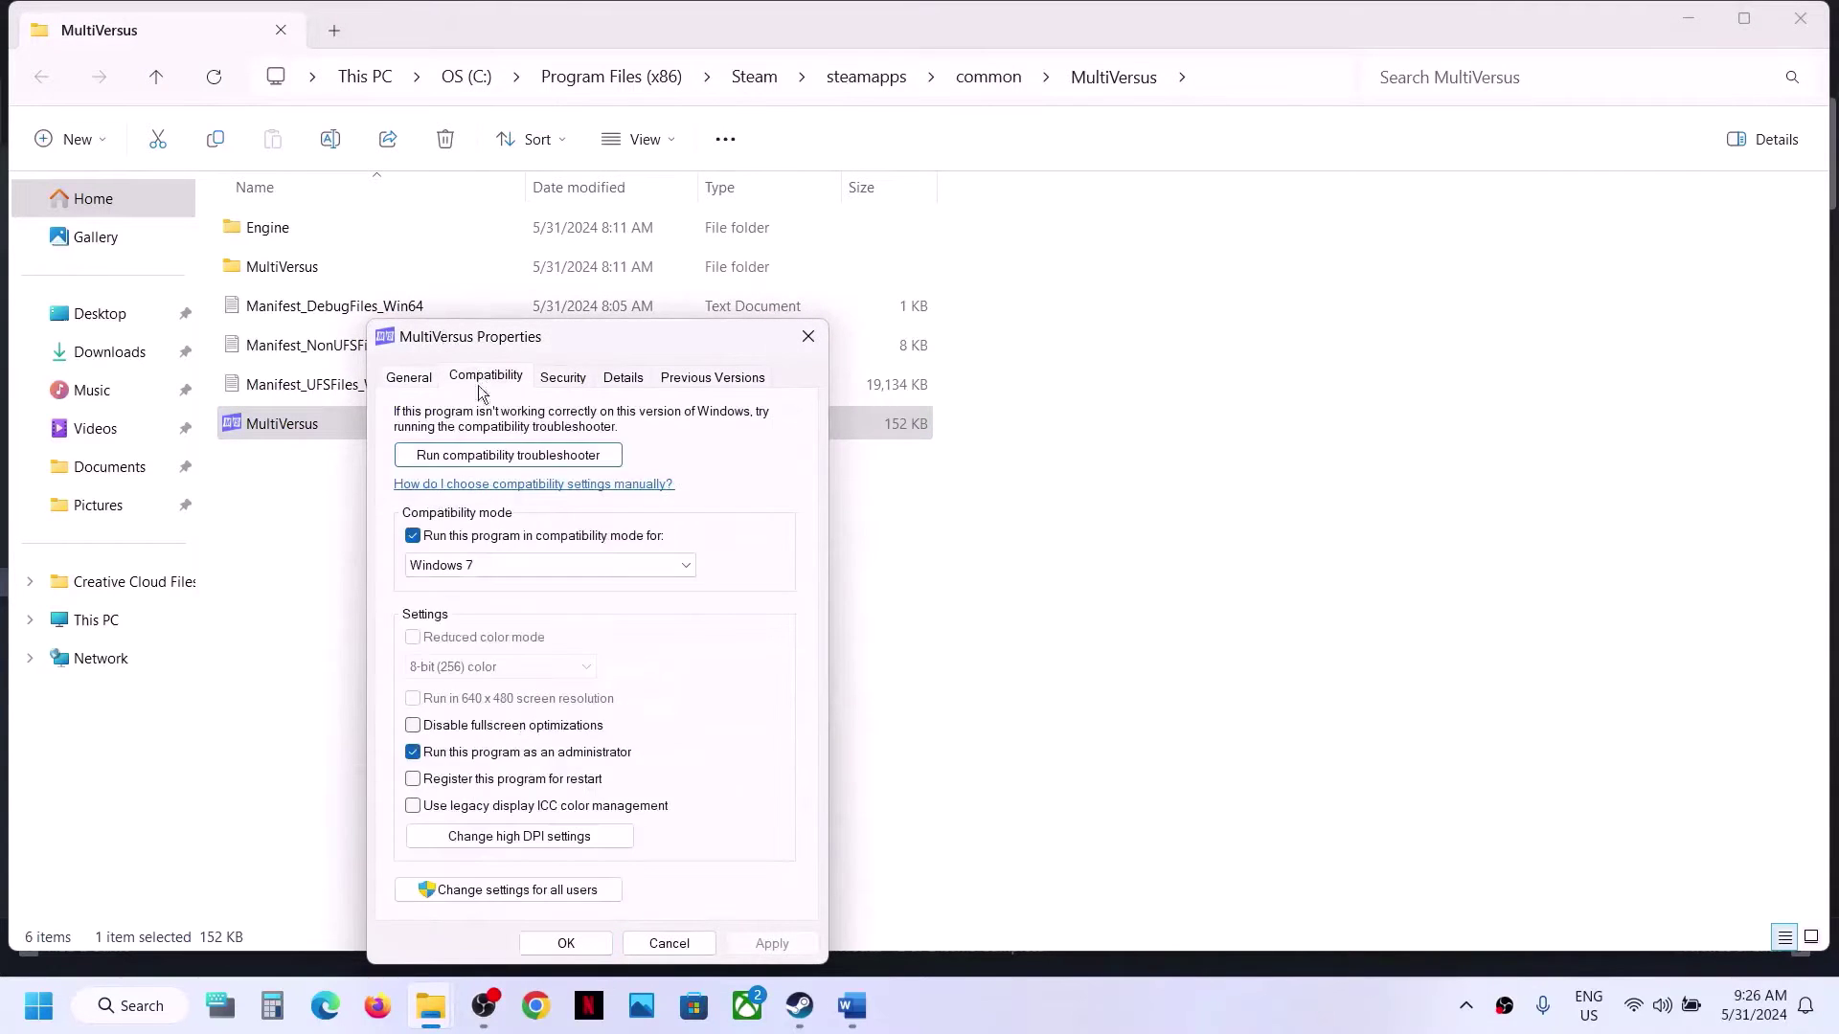
click(412, 726)
click(752, 954)
click(567, 946)
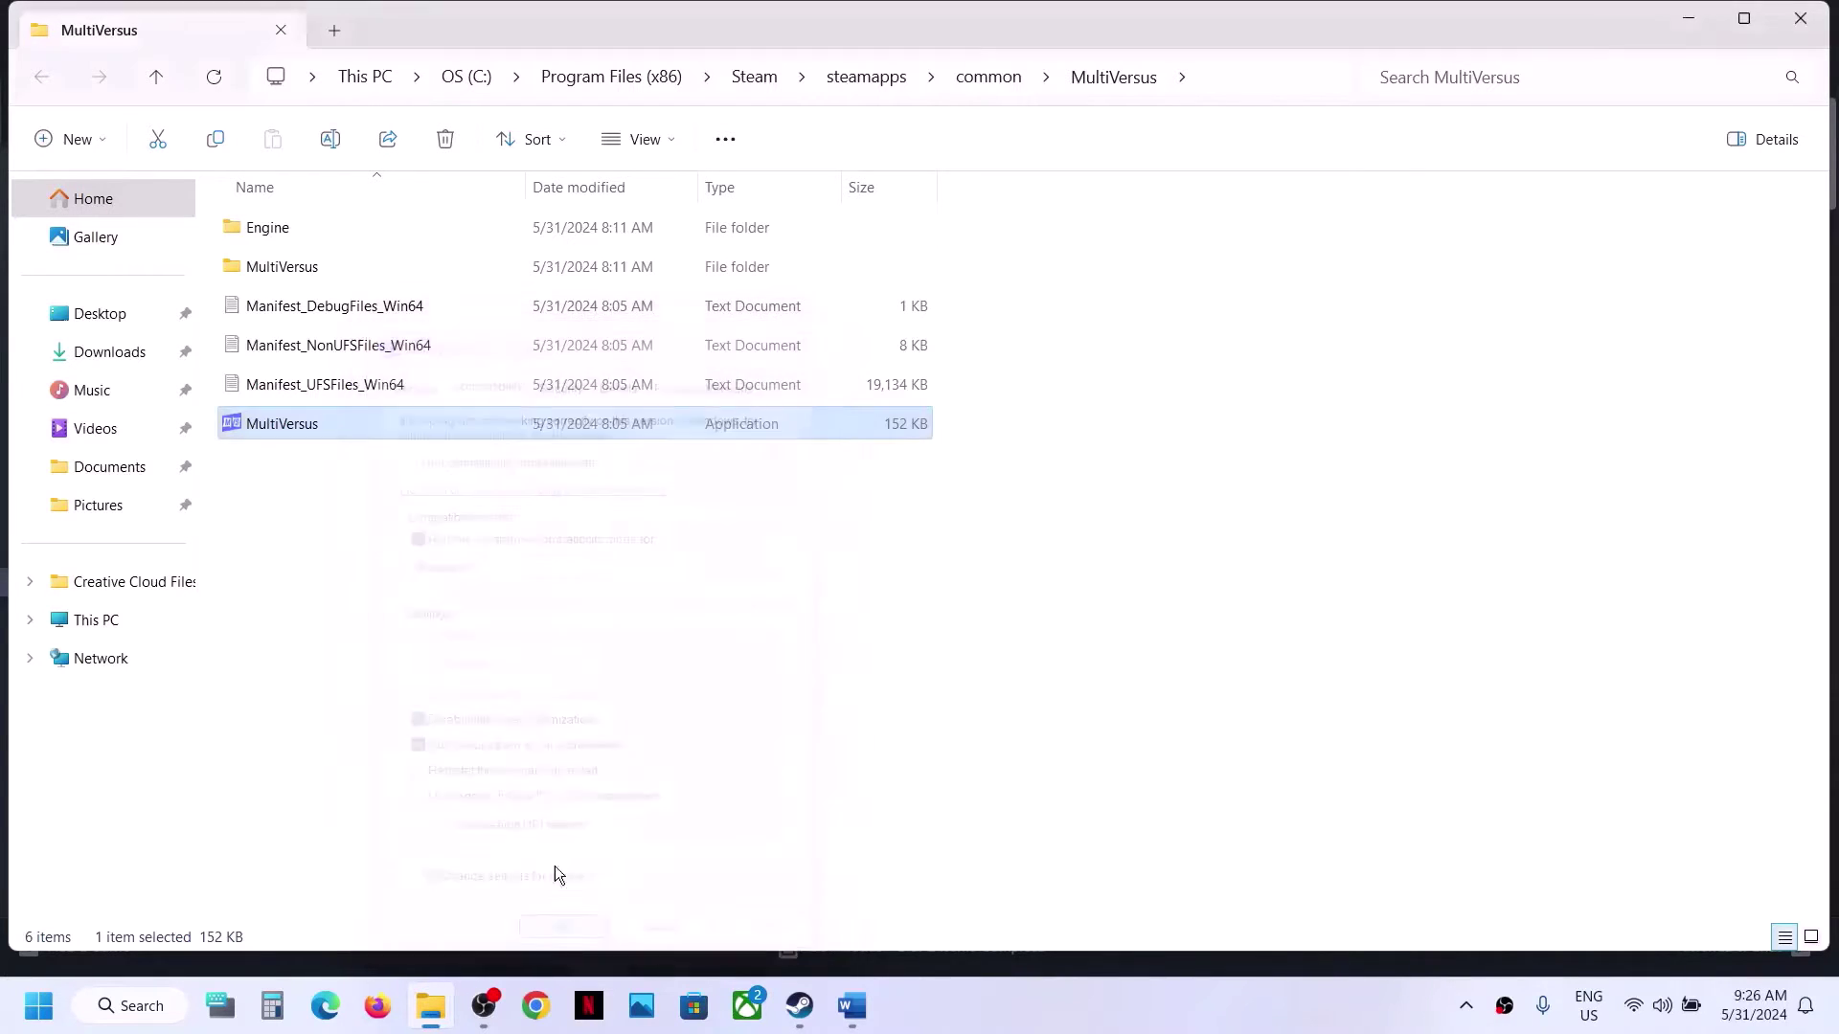
Open the MultiVersus\Binaries\Win64 subfolder inside the game folder.
click(284, 271)
double_click(303, 267)
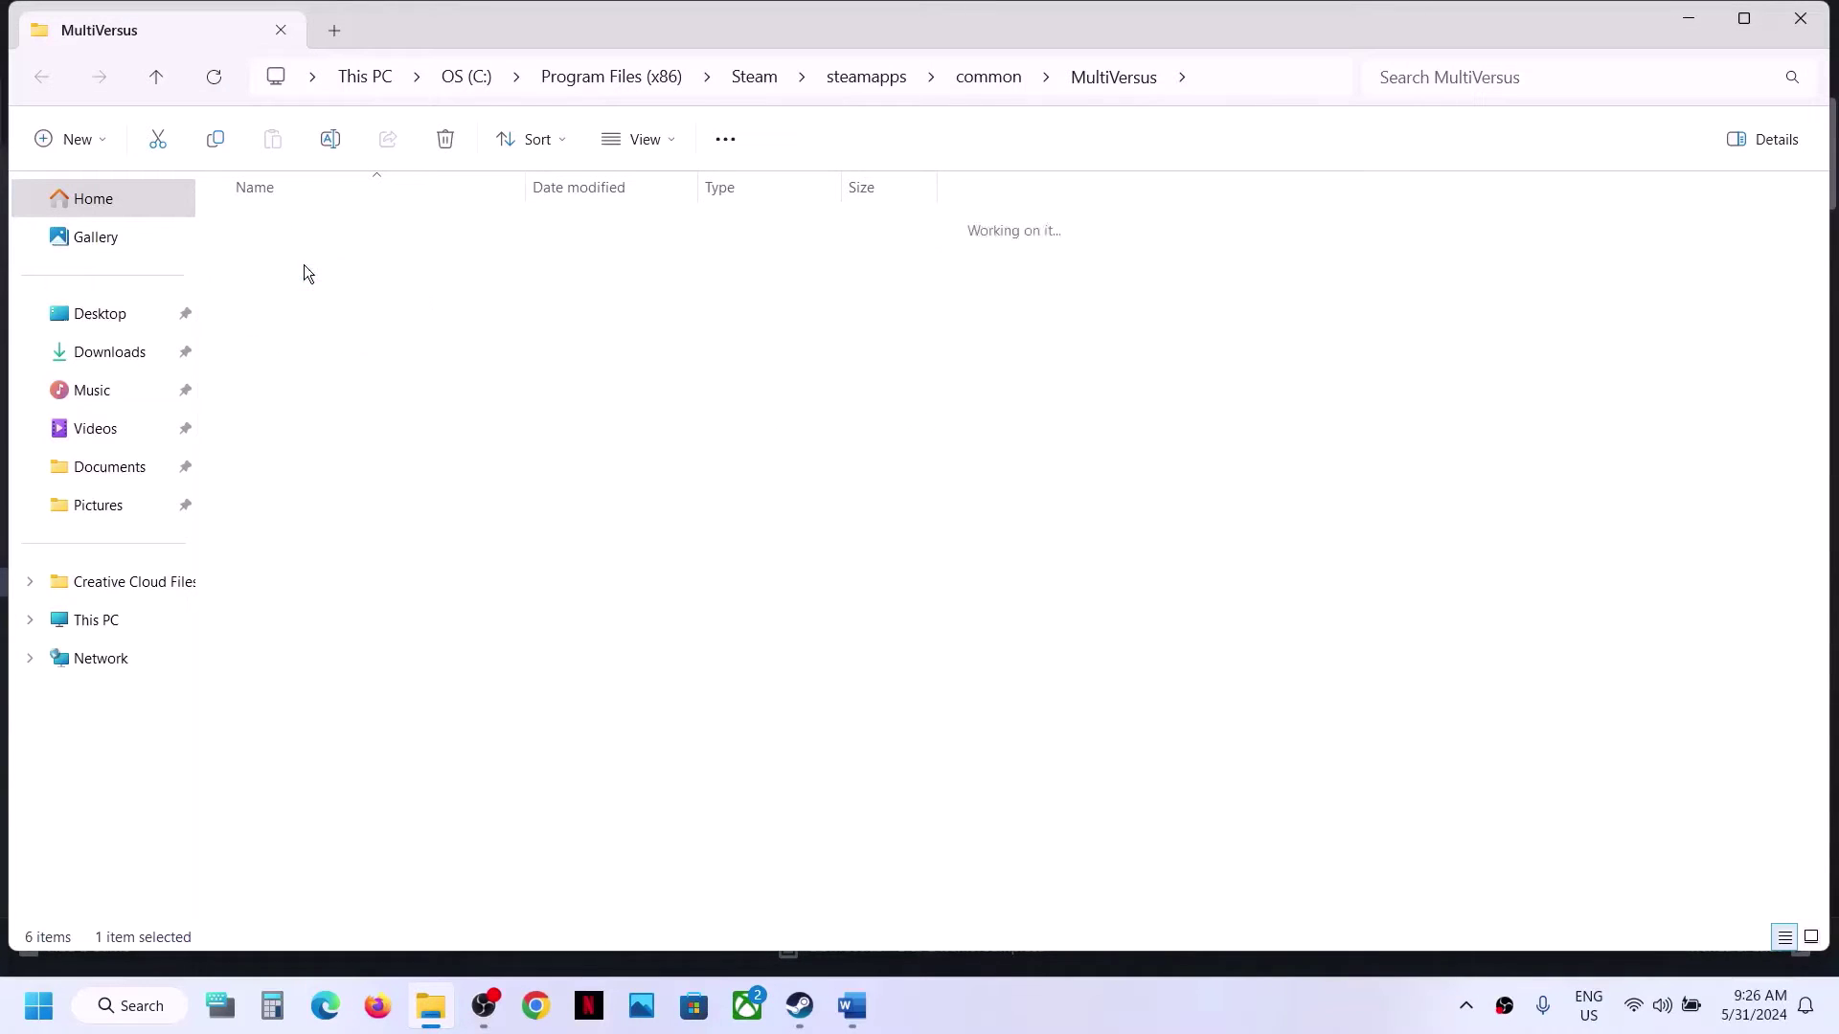
double_click(291, 239)
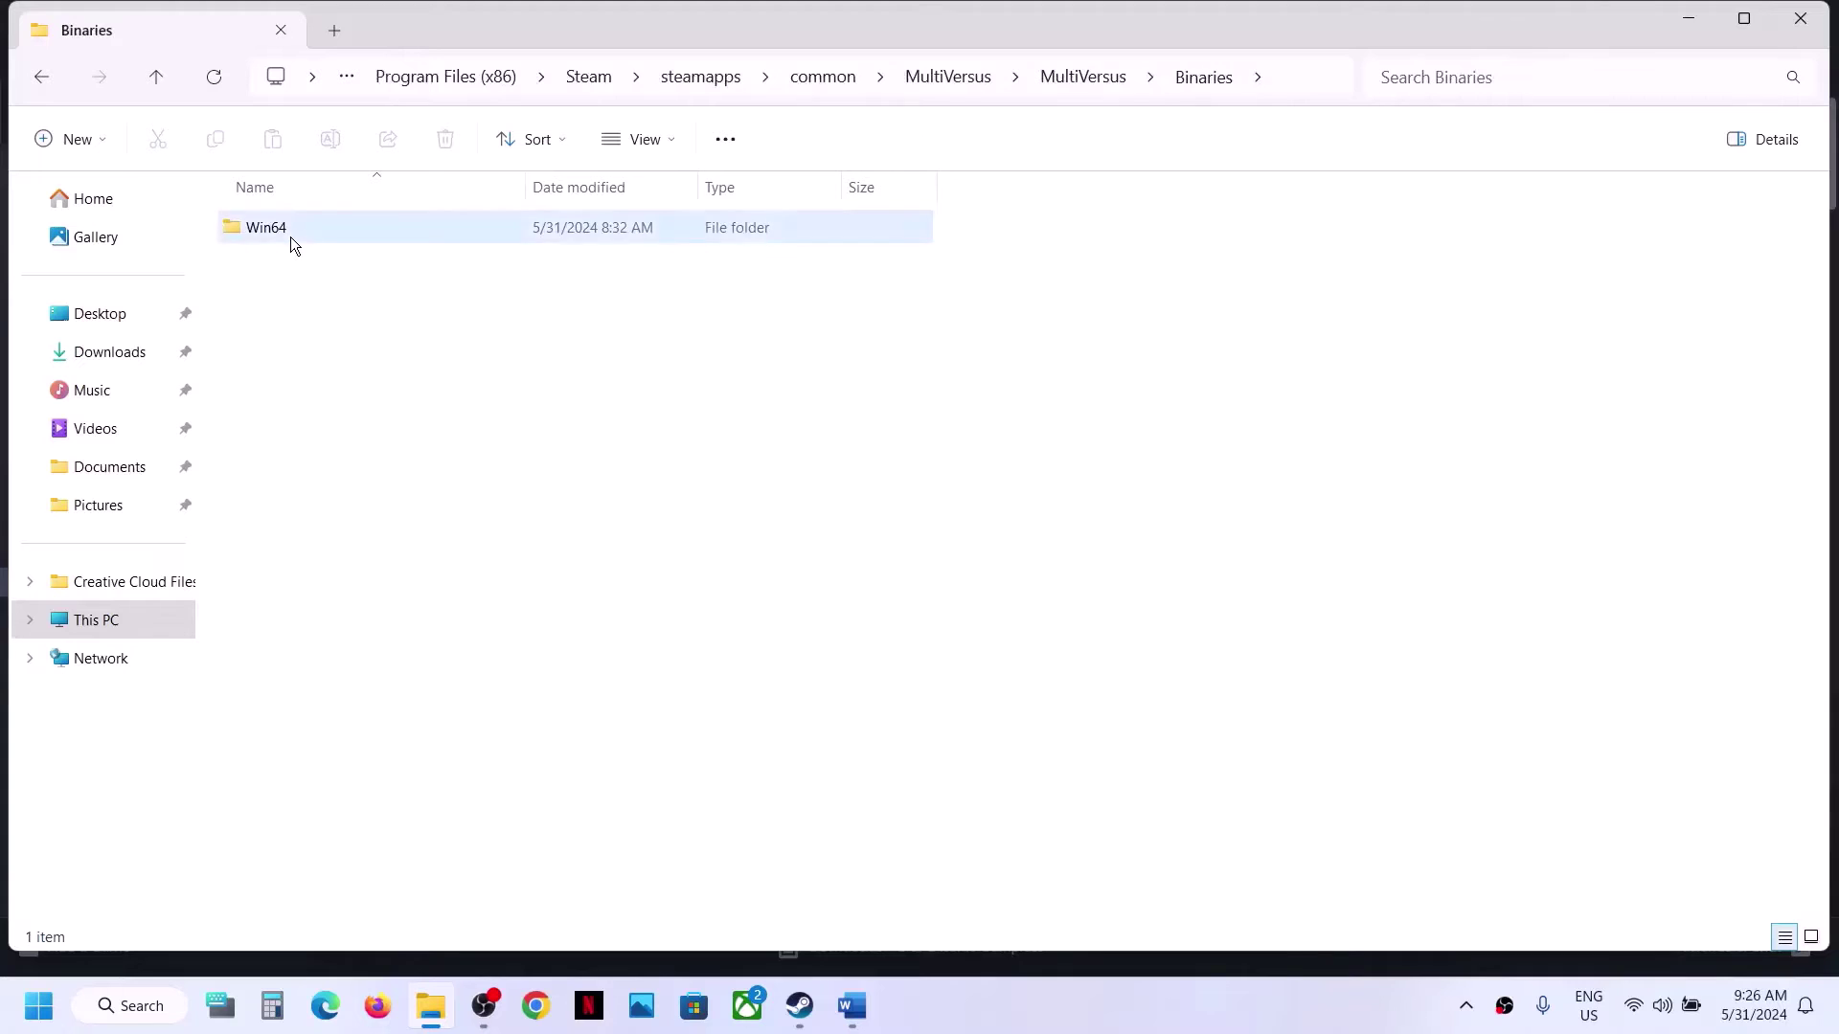
double_click(291, 239)
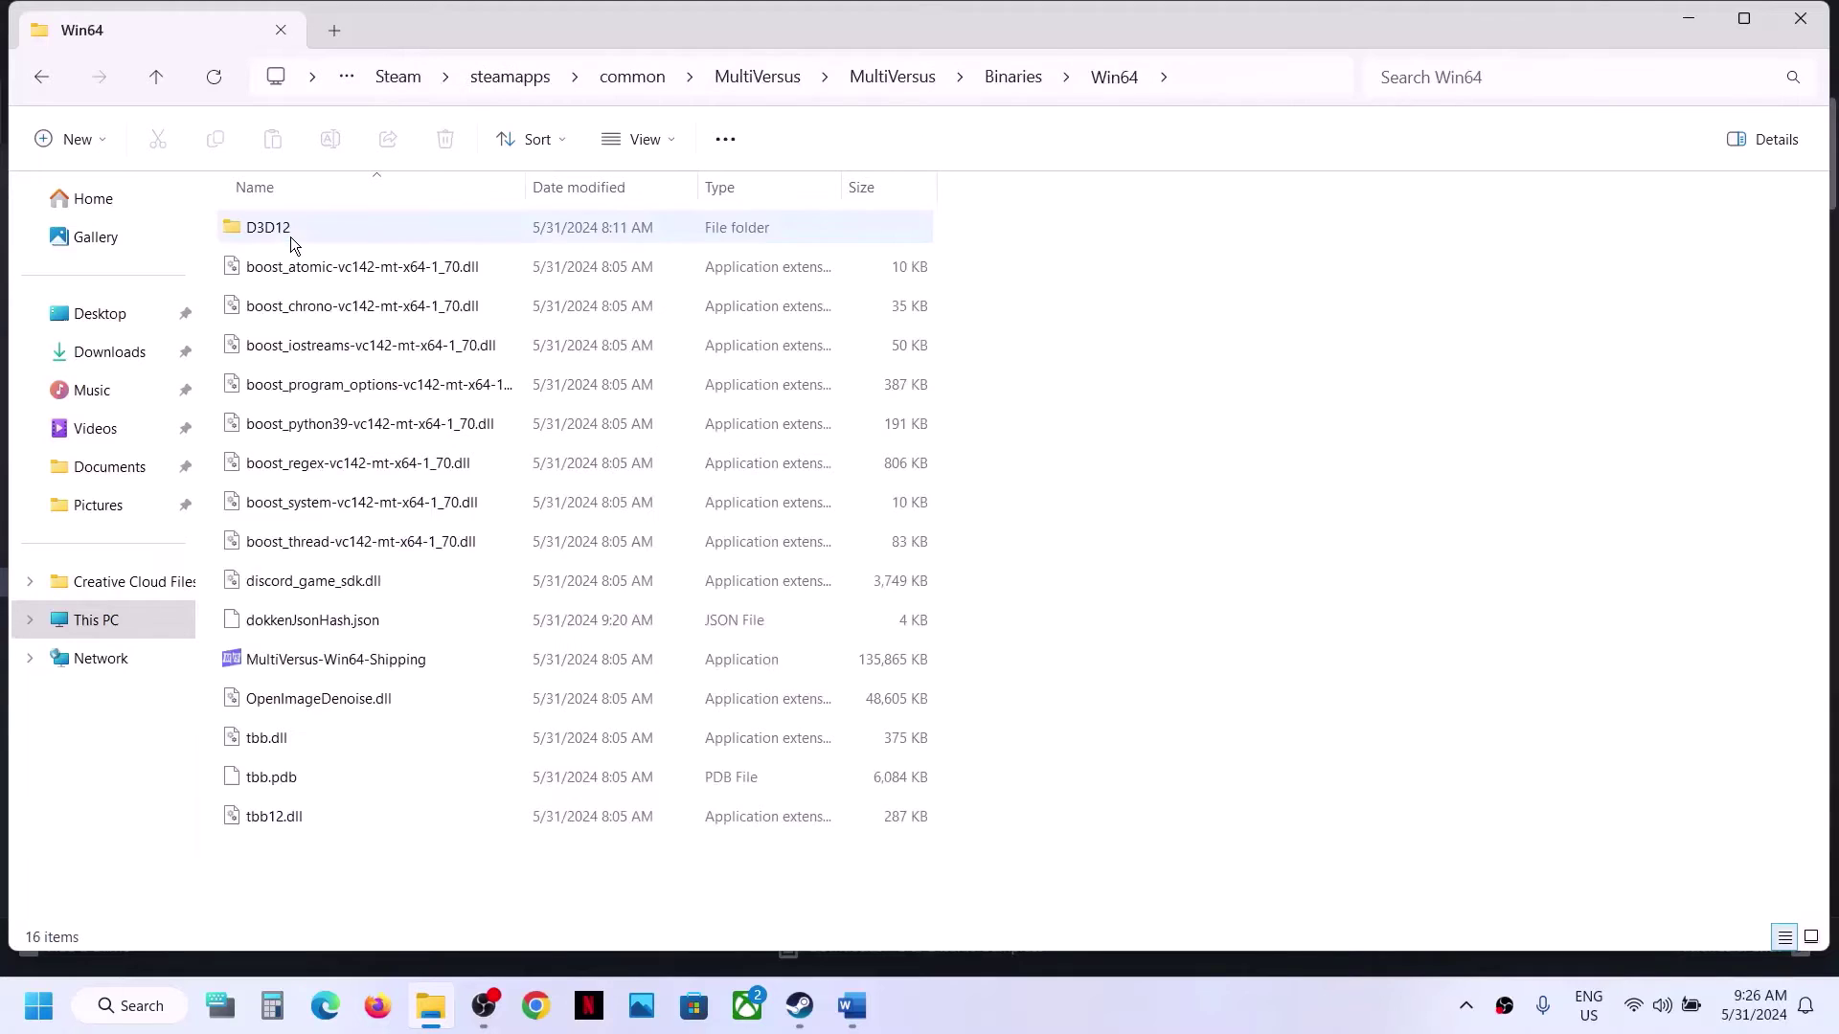
Set the MultiVersus-Win64-Shipping application to run as an administrator and apply the change.
click(355, 660)
right_click(355, 661)
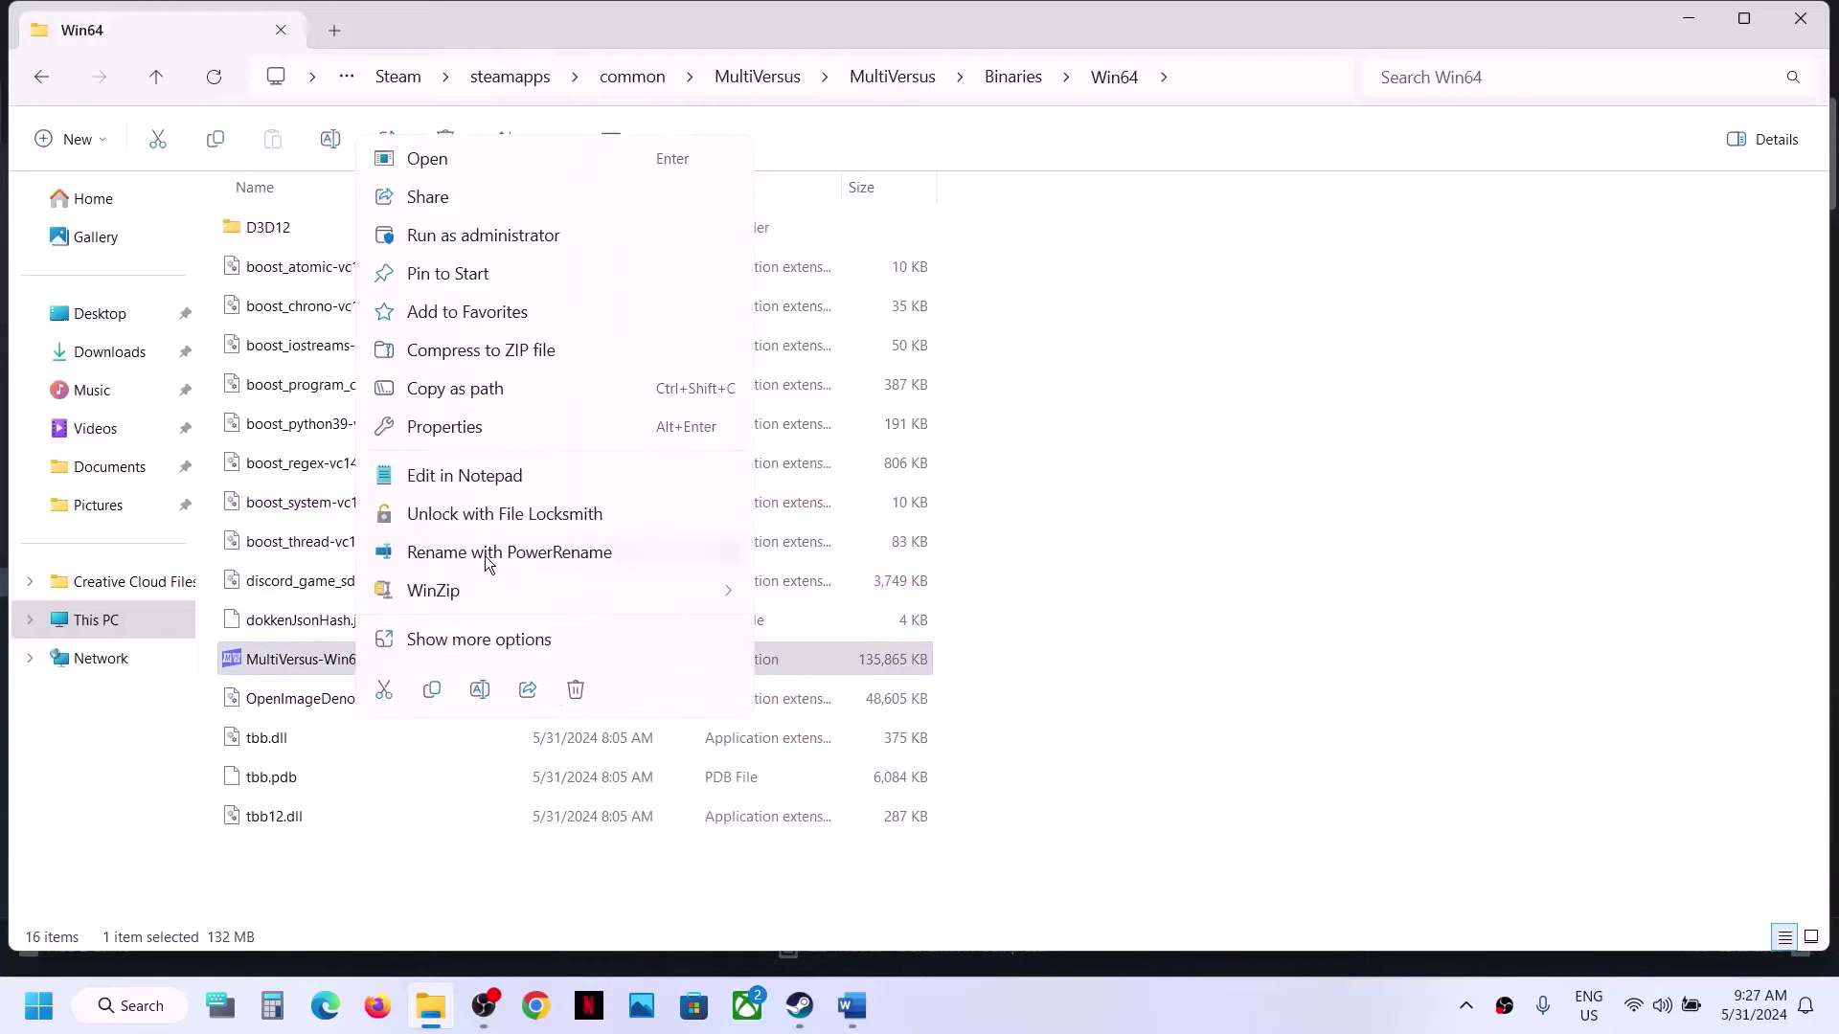
click(439, 428)
click(489, 378)
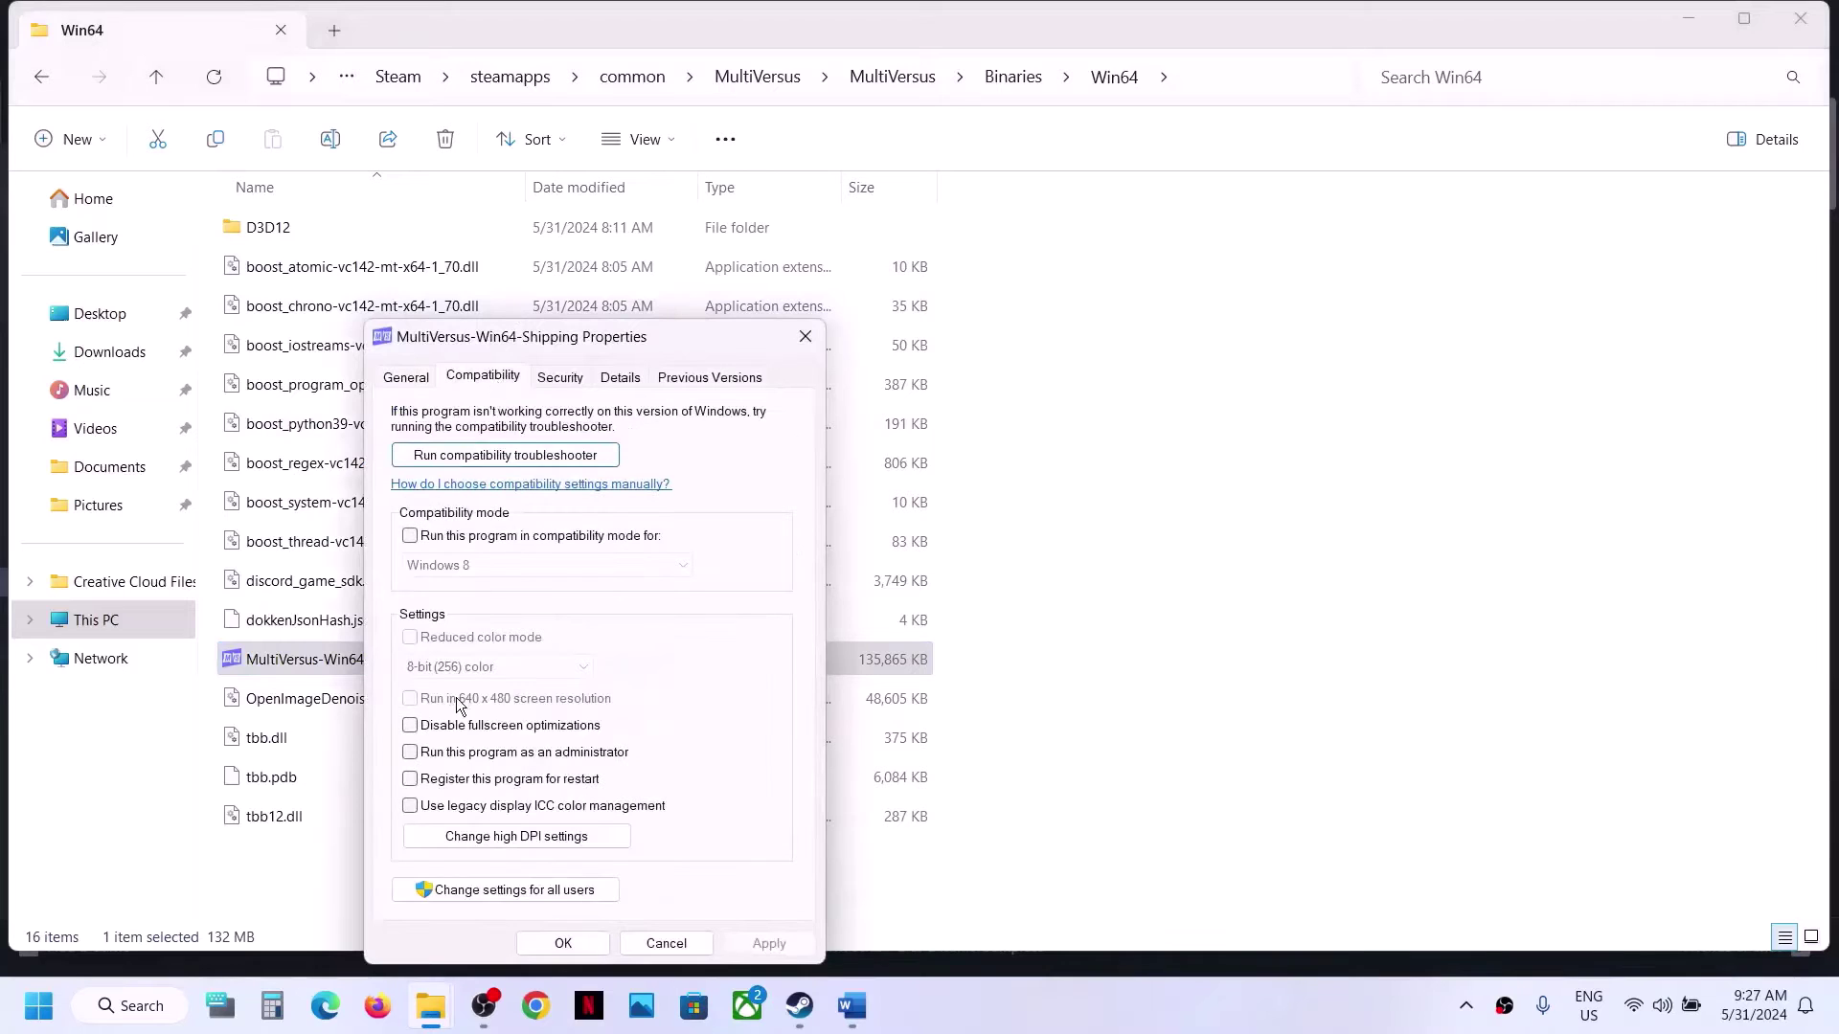
click(410, 754)
click(771, 943)
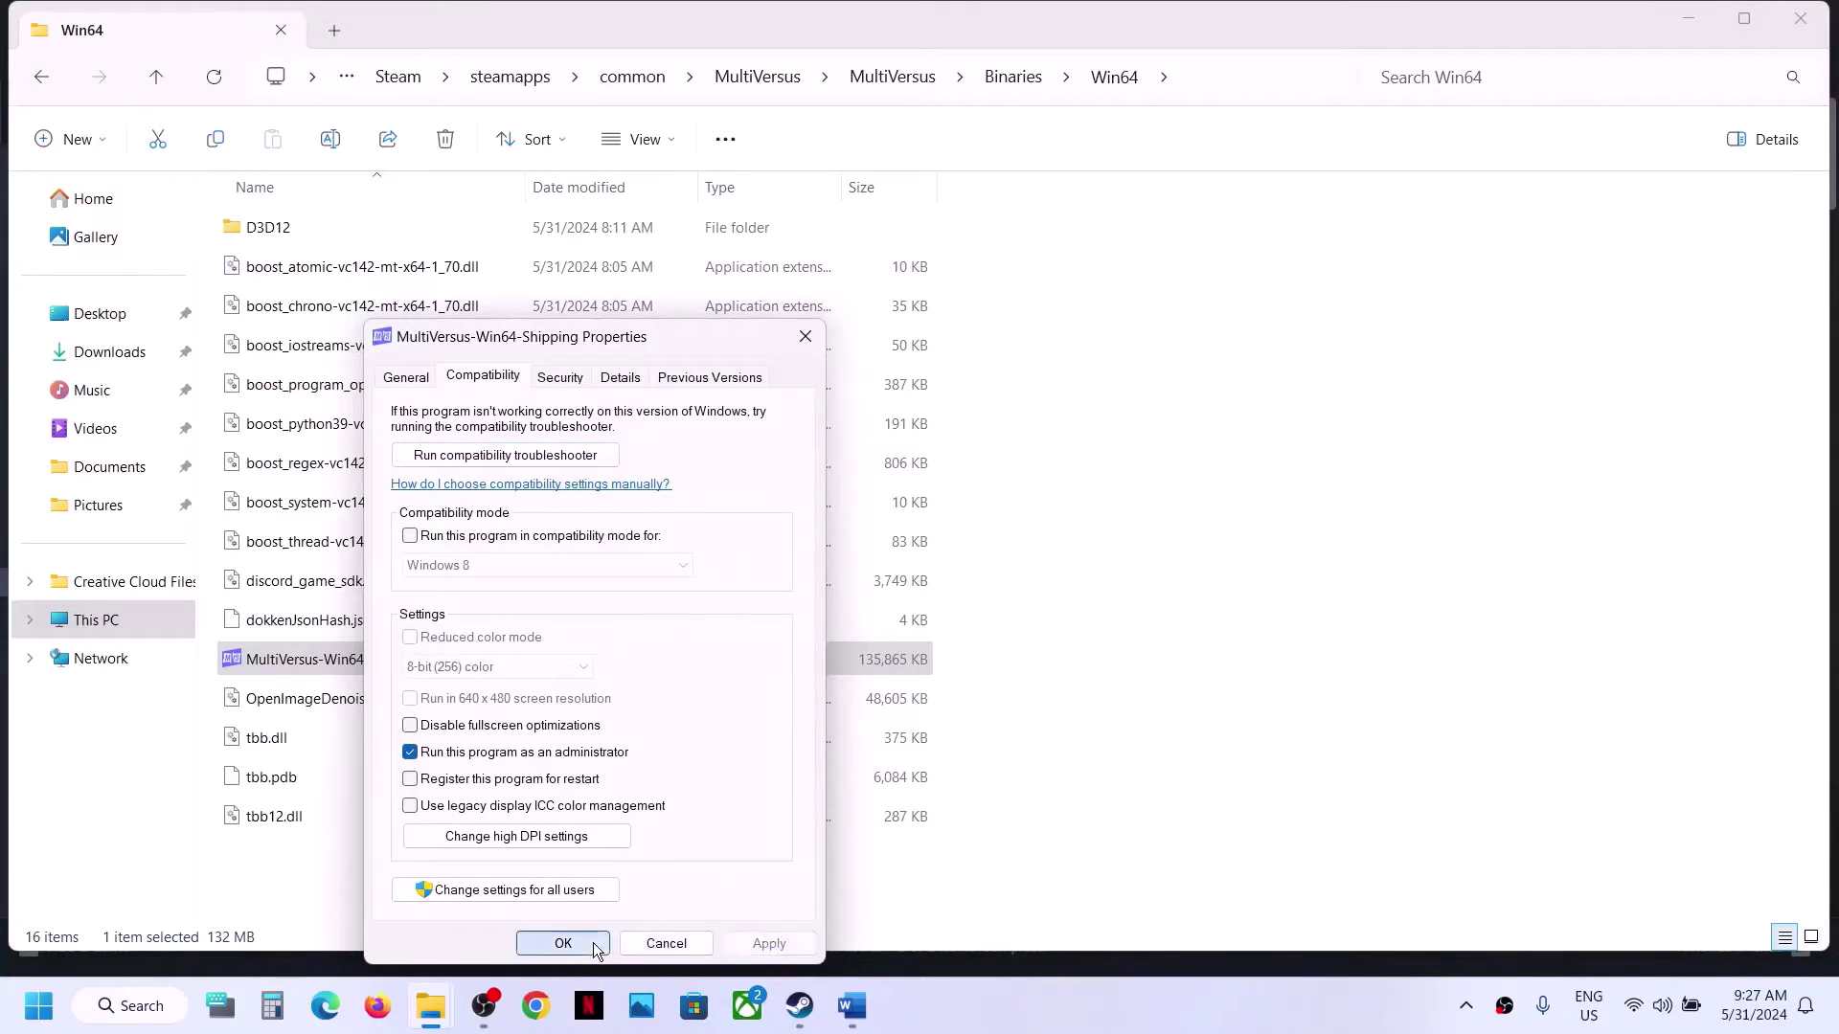
click(594, 942)
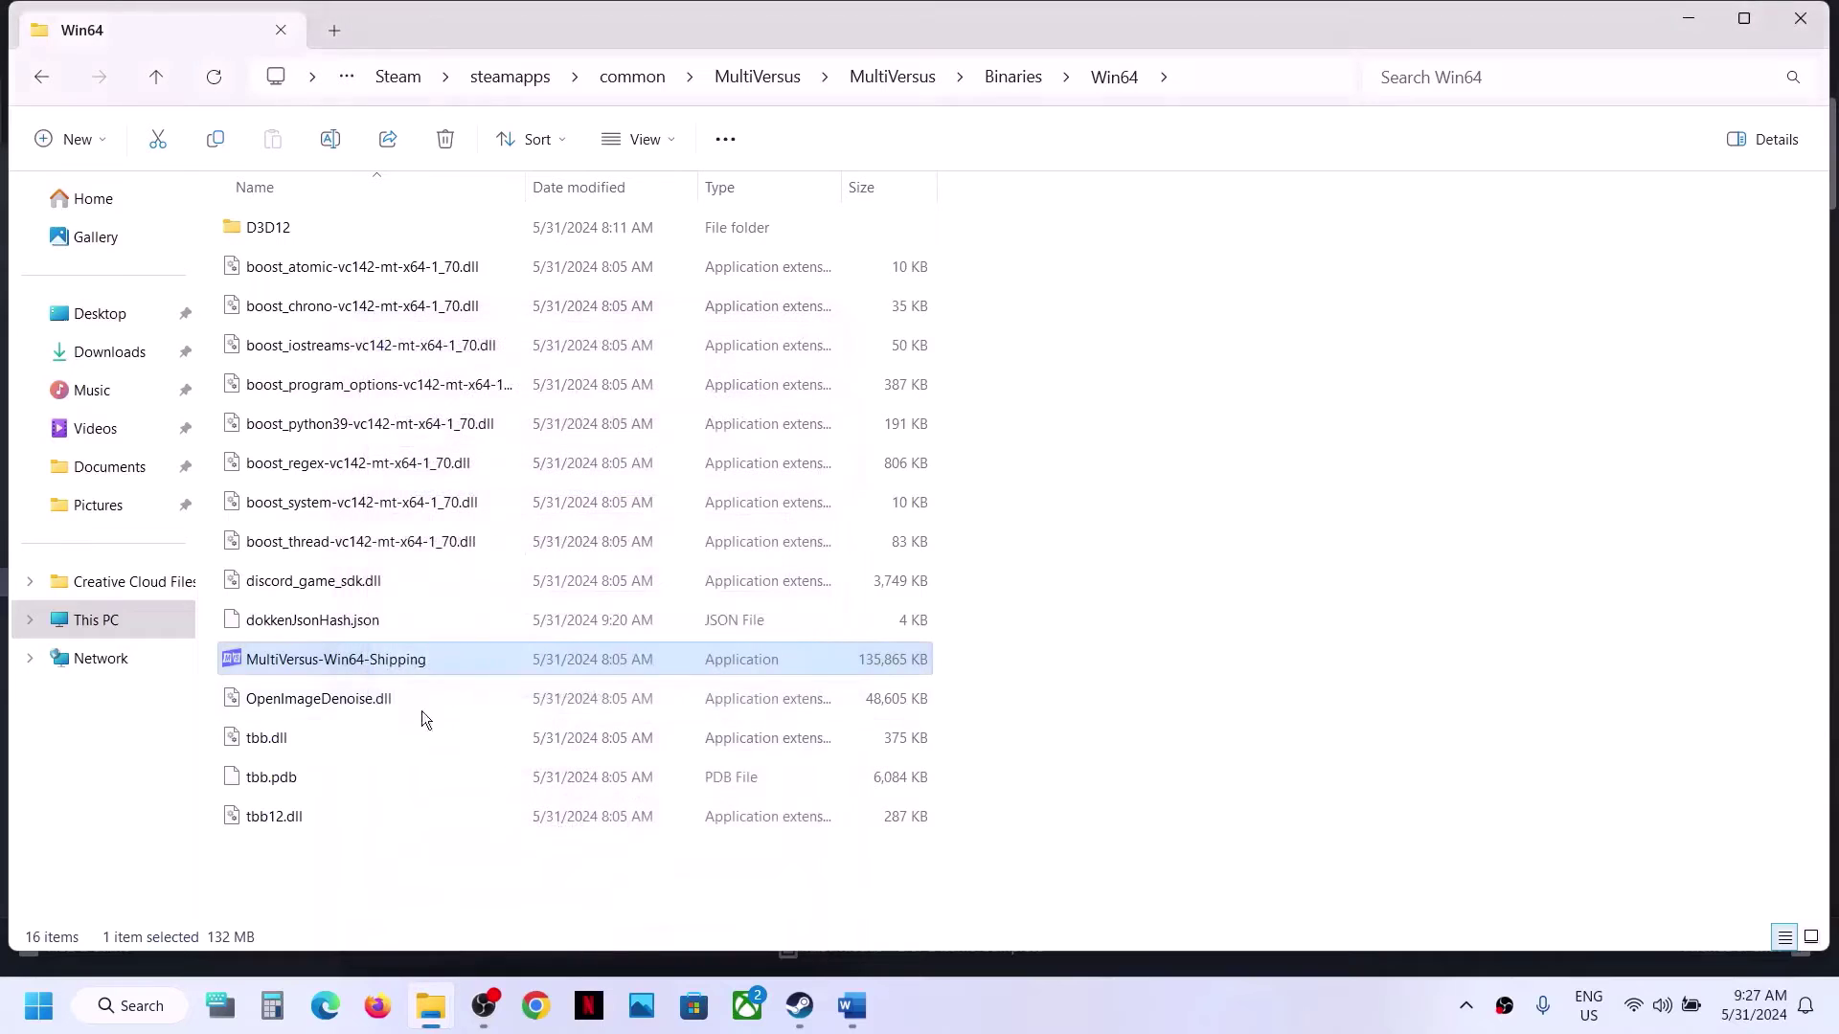
Enable compatibility mode for Windows 8 on the MultiVersus-Win64-Shipping application and apply it.
right_click(382, 659)
click(479, 437)
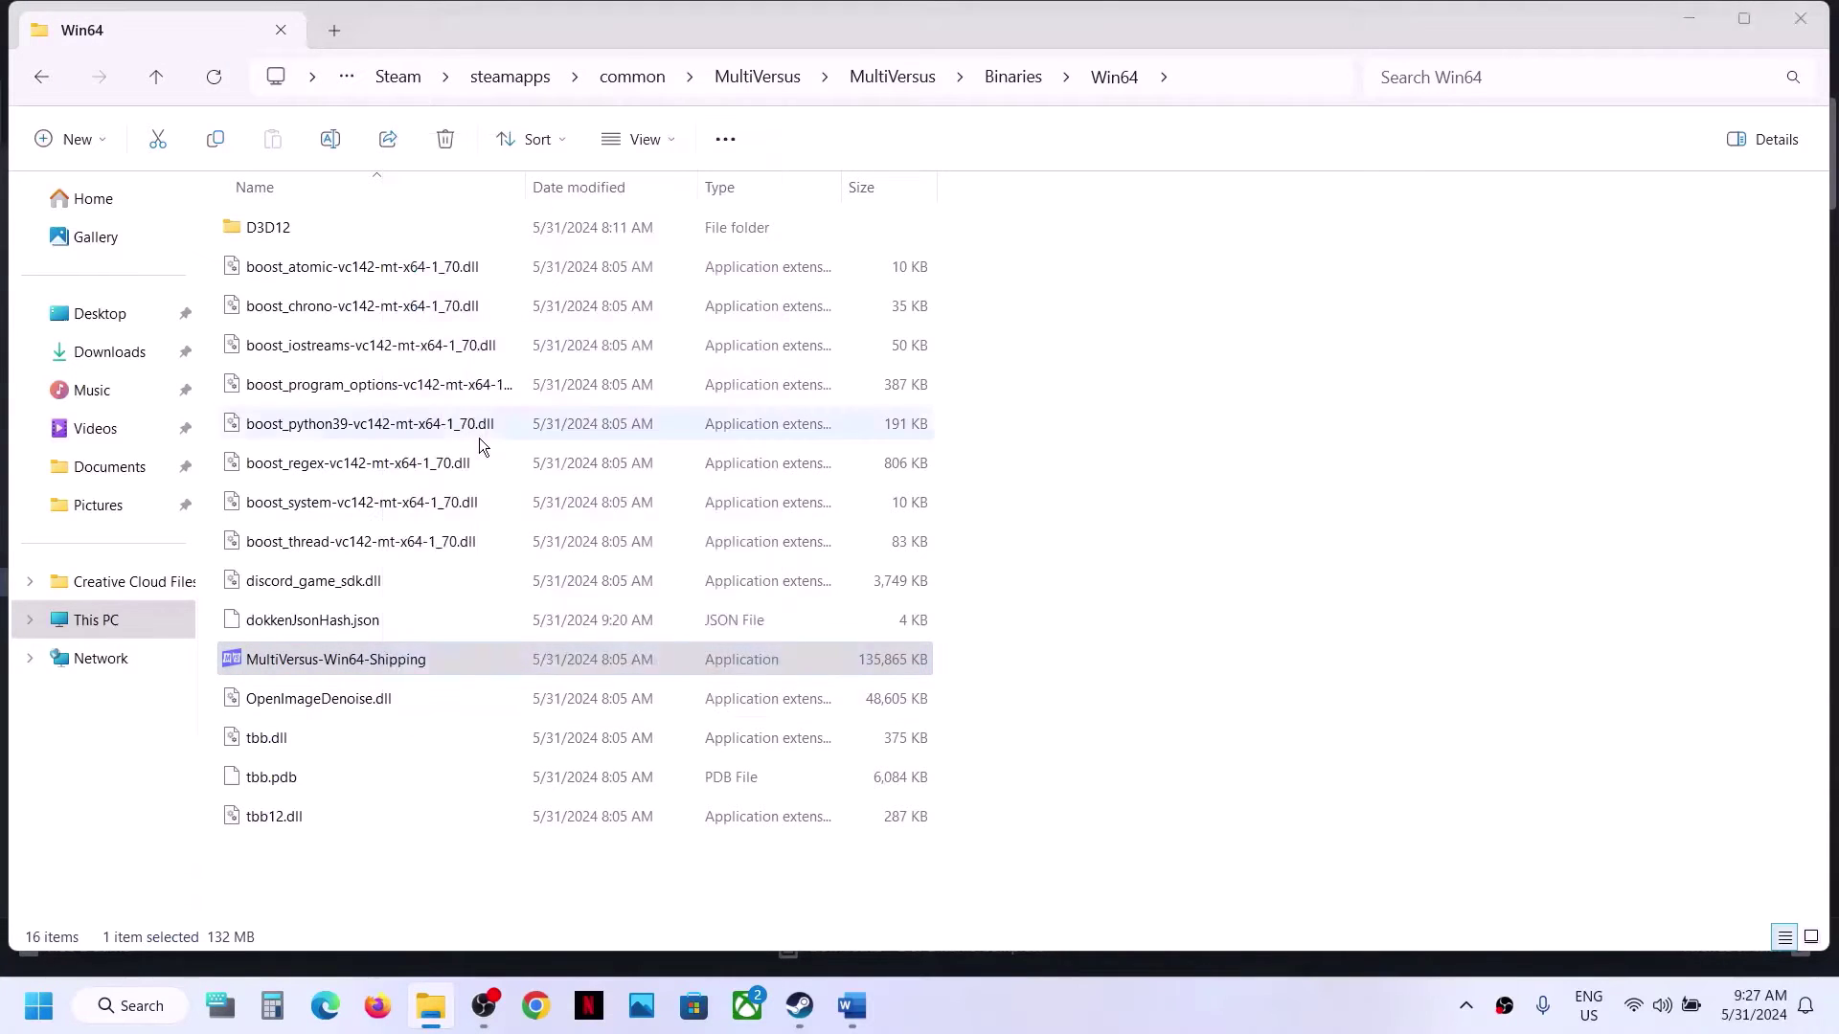
click(486, 377)
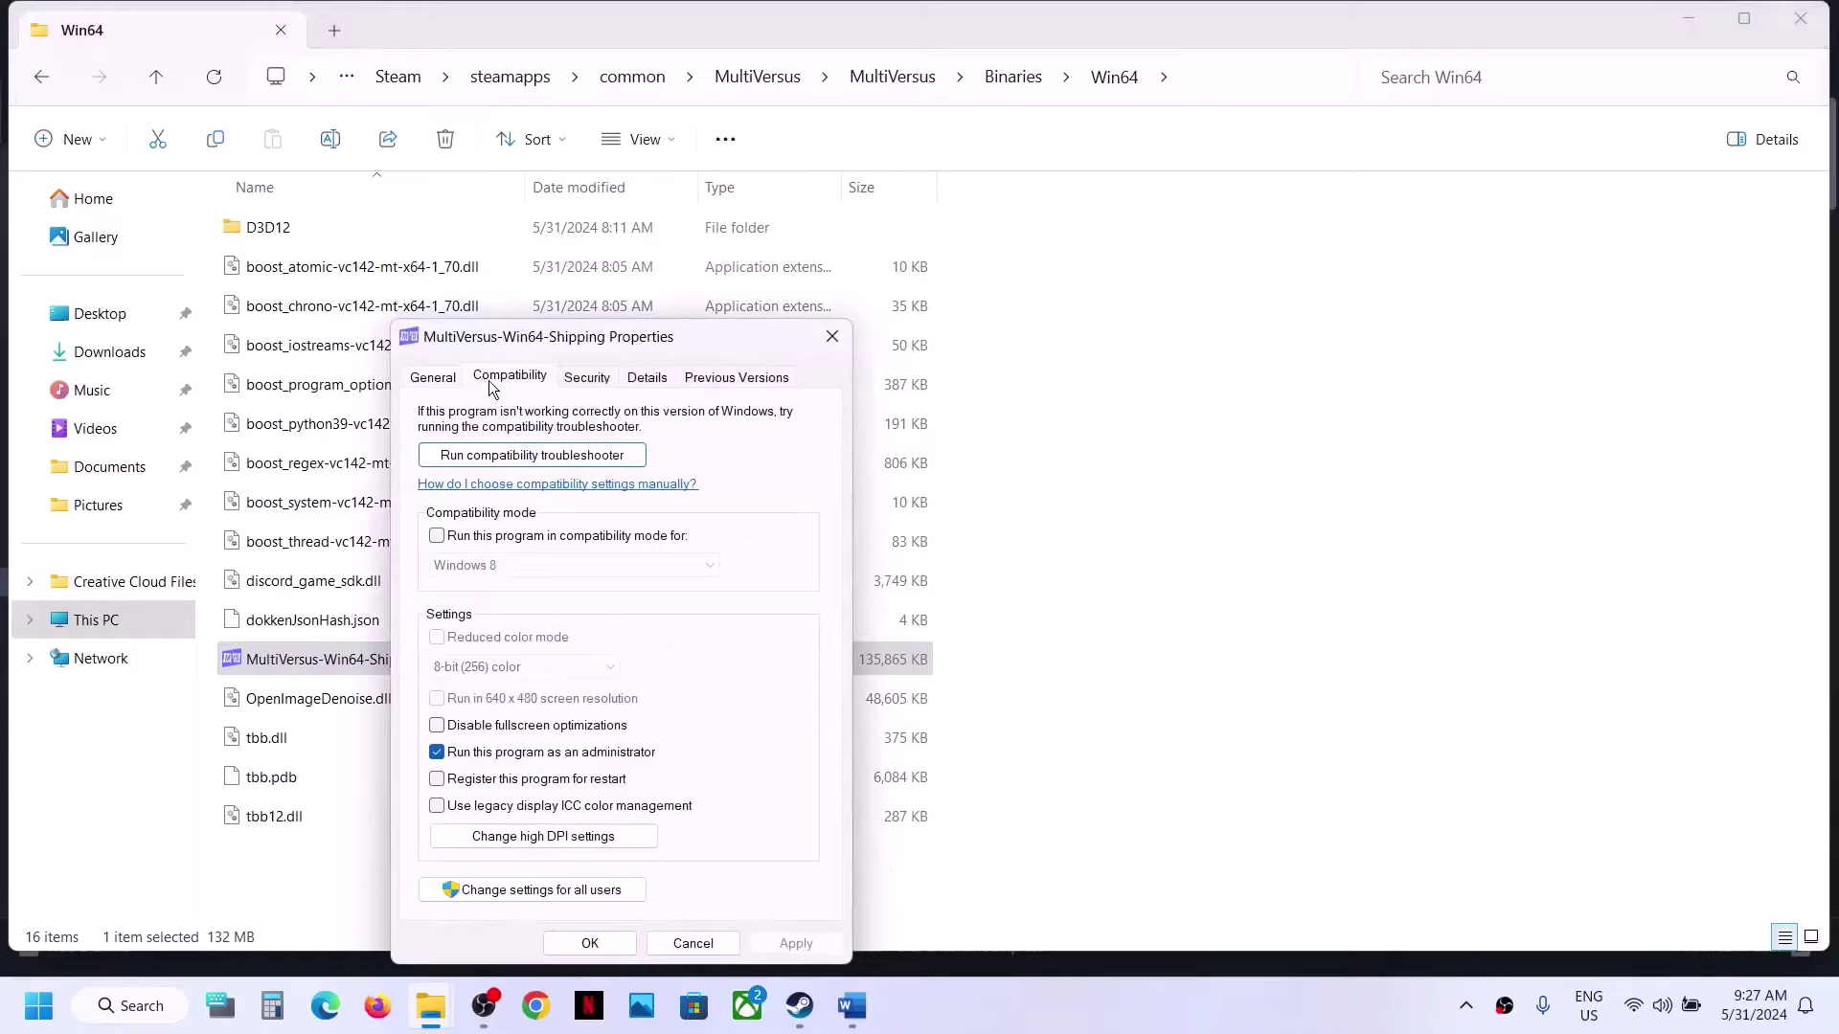
click(484, 536)
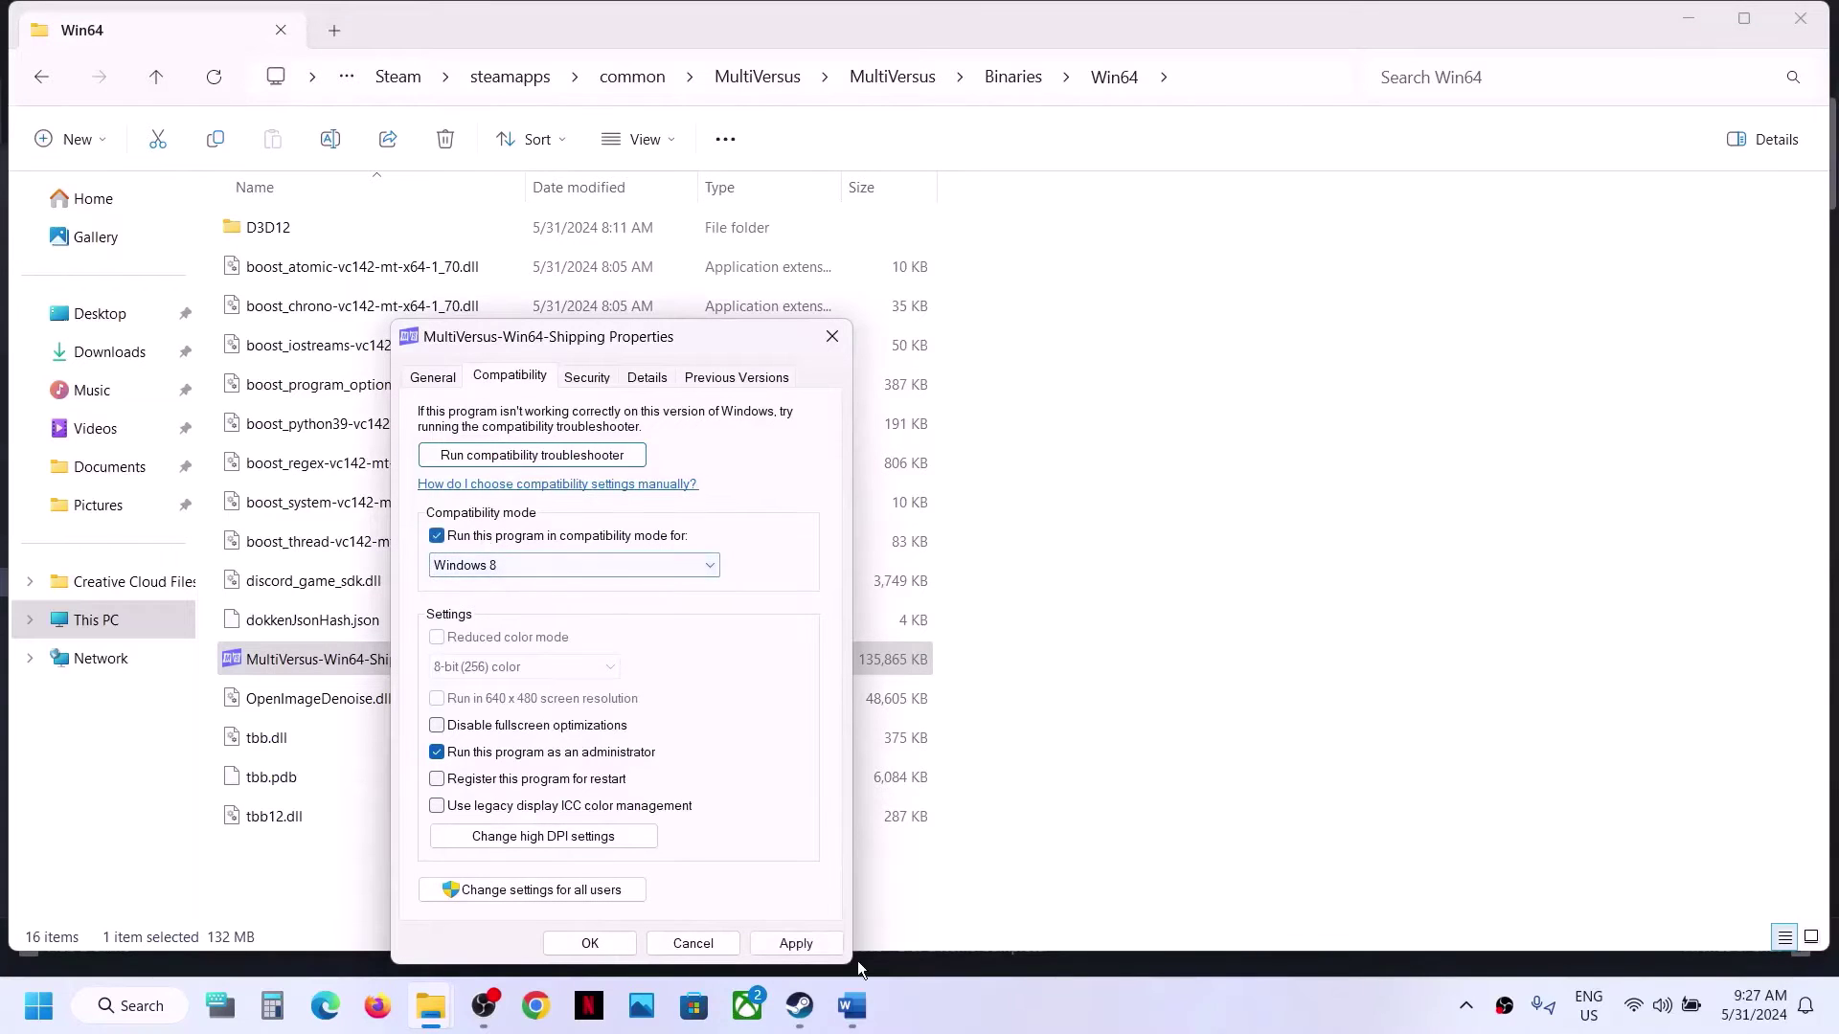
click(809, 948)
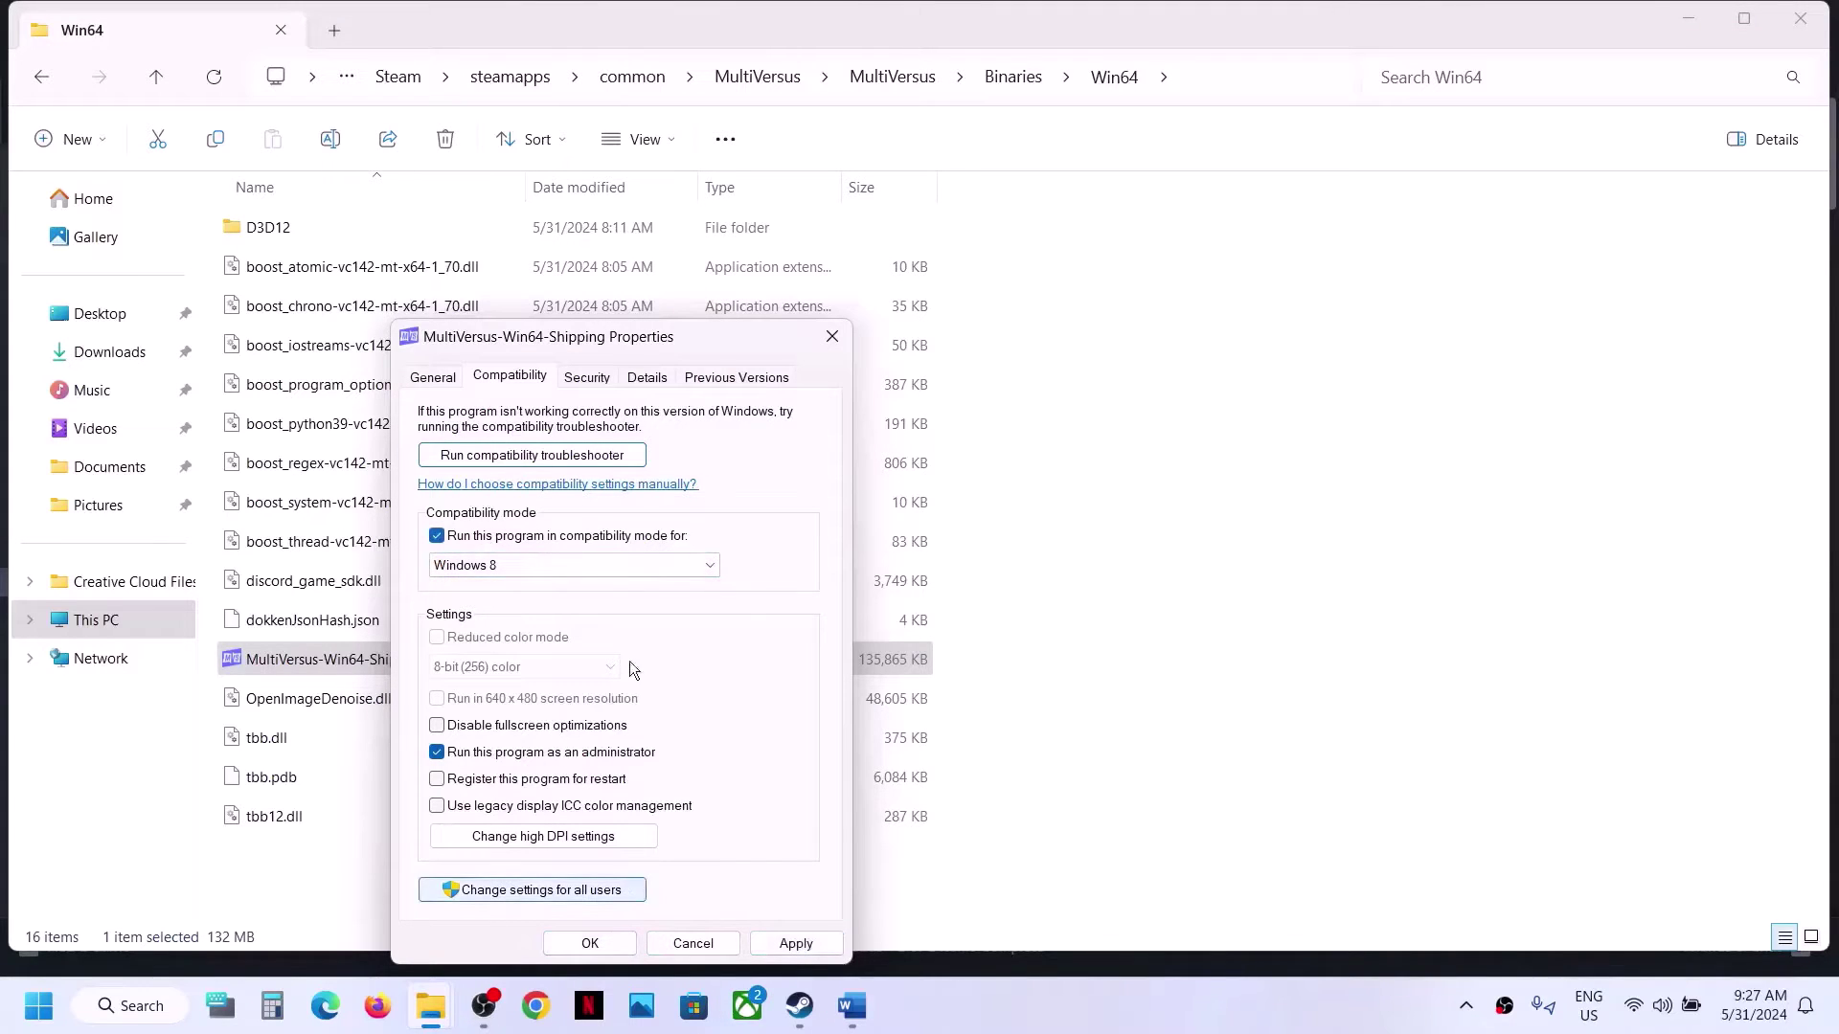
Change the MultiVersus-Win64-Shipping application's compatibility mode to Windows 7 and apply it.
click(588, 568)
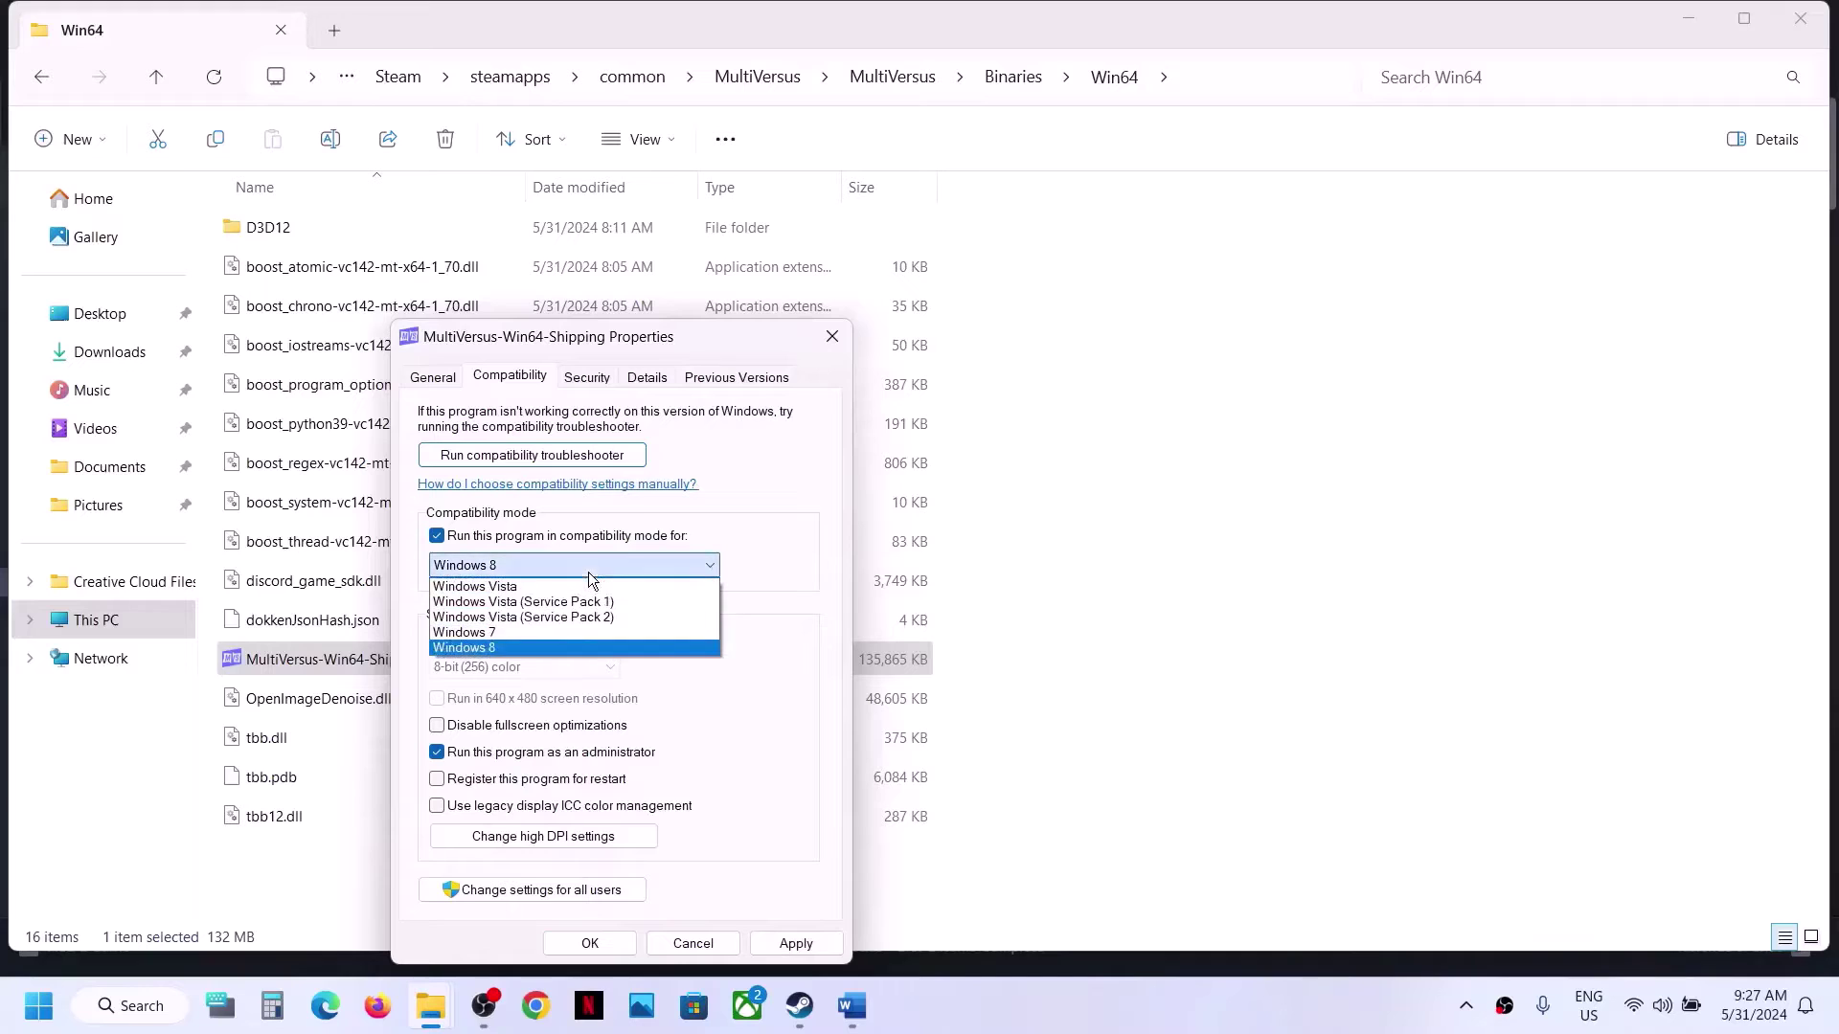
click(520, 628)
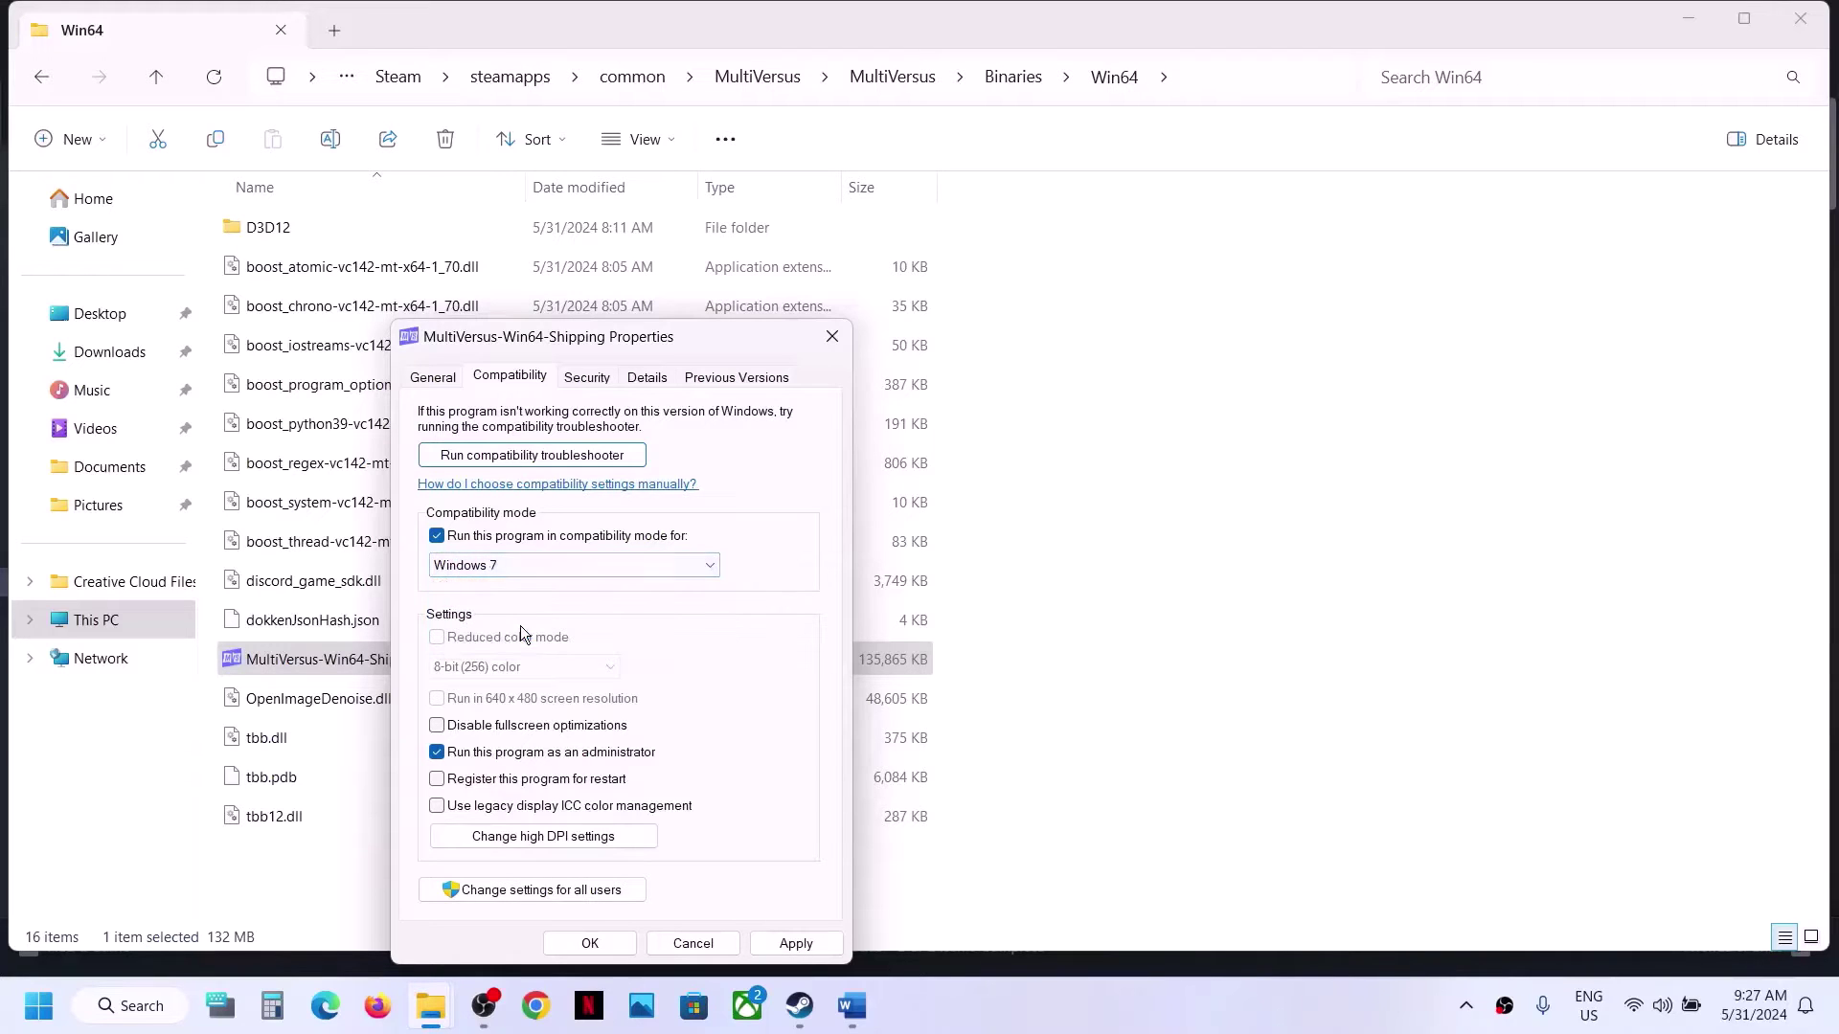
click(813, 942)
Disable fullscreen optimizations for the MultiVersus-Win64-Shipping application, apply the change and close its properties.
click(438, 728)
click(779, 943)
click(590, 942)
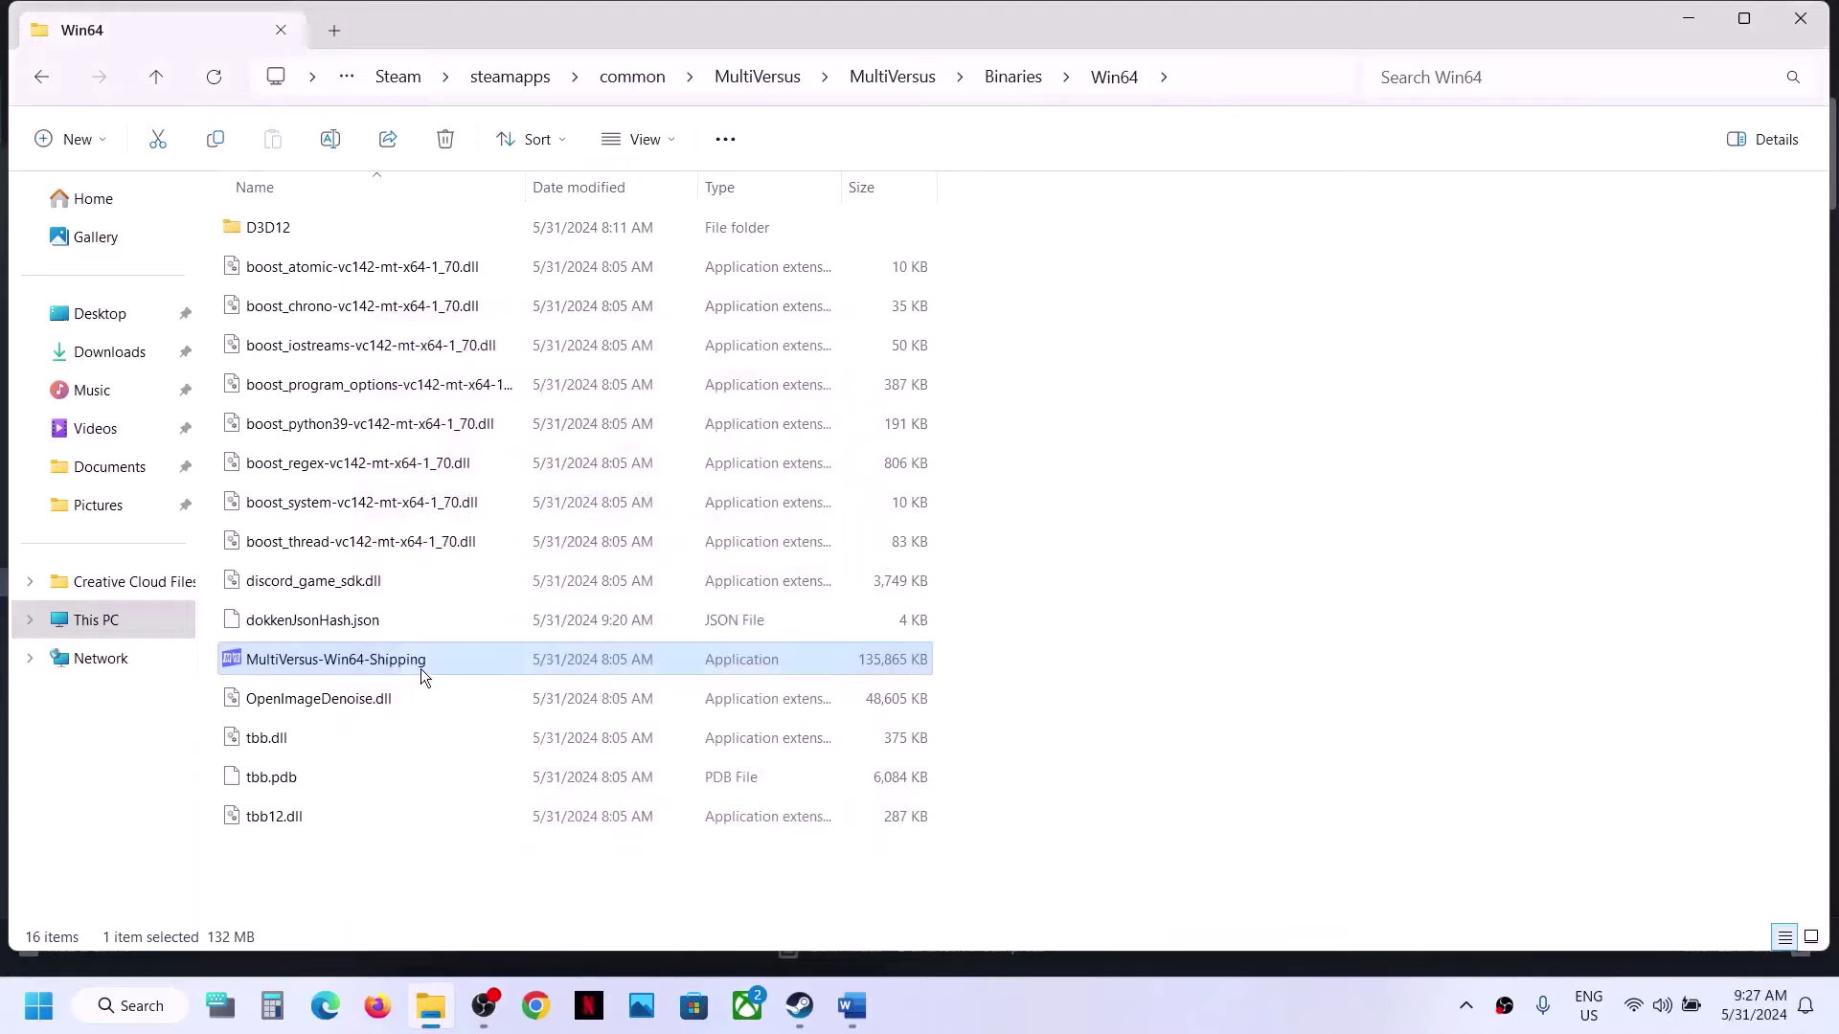
Clear the compatibility mode, disabled fullscreen optimizations and administrator settings of the MultiVersus-Win64-Shipping application and apply.
right_click(420, 665)
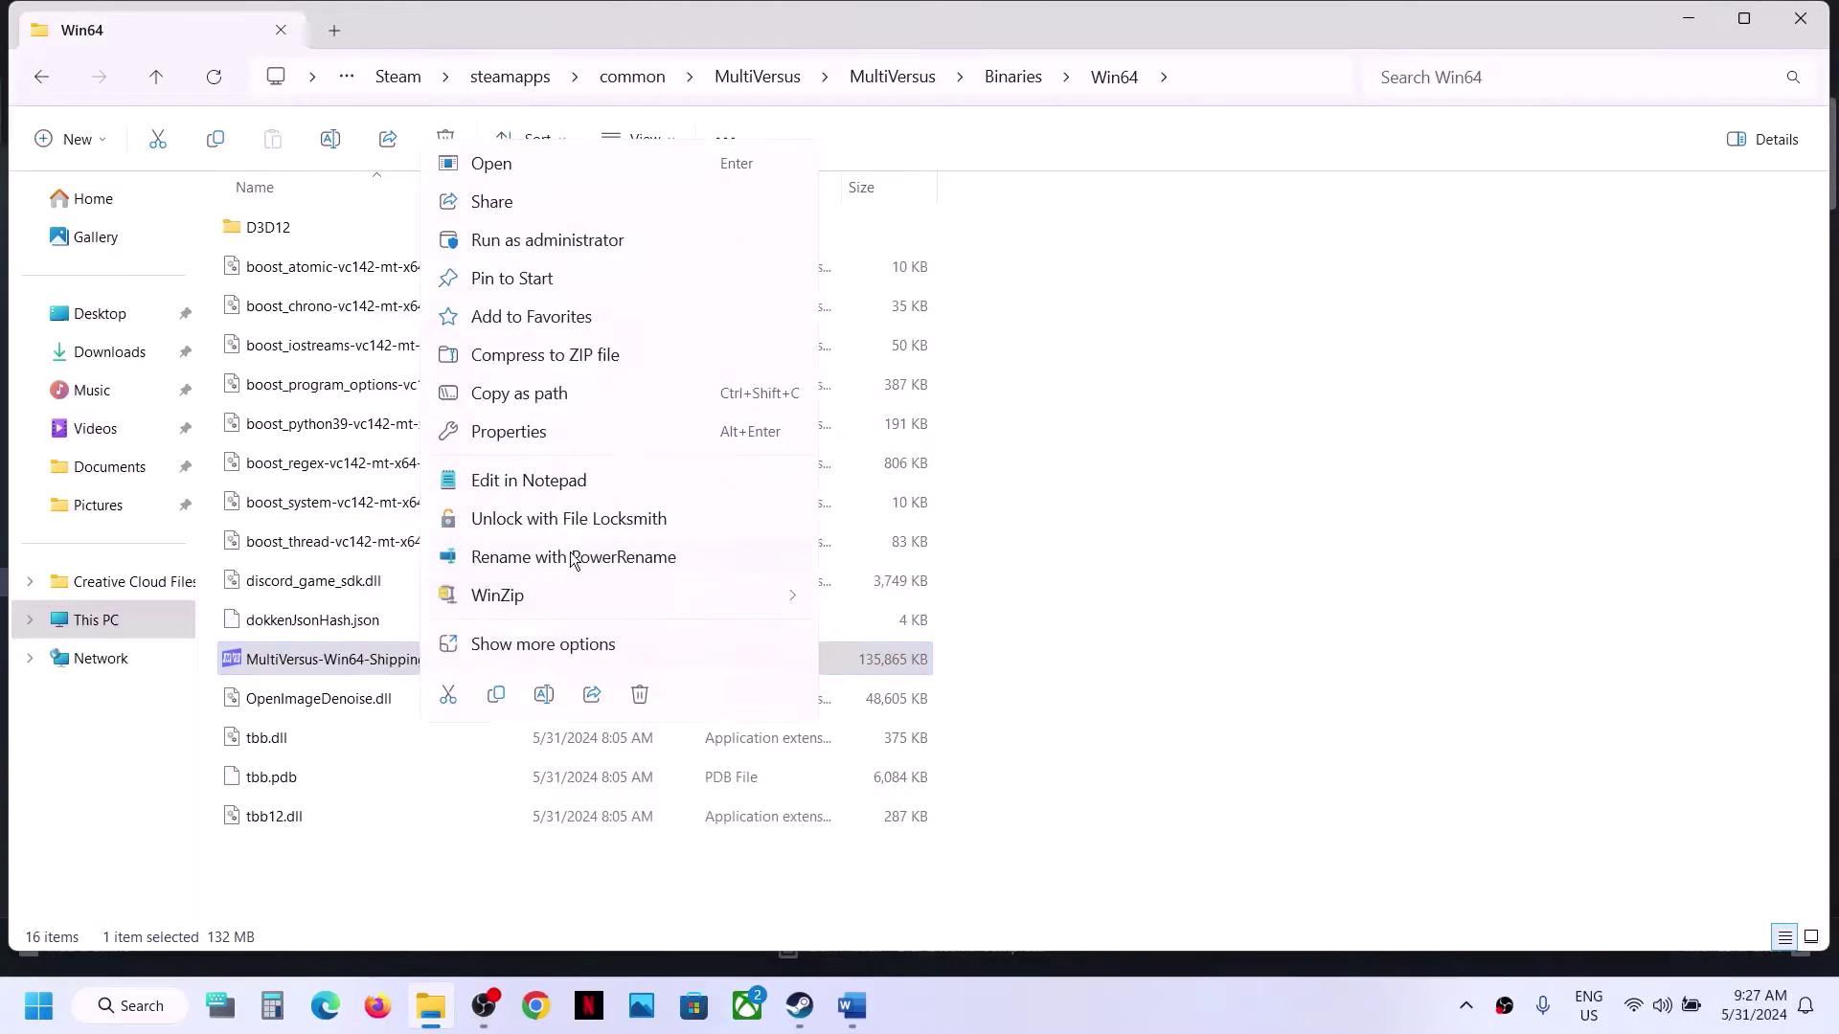
click(508, 433)
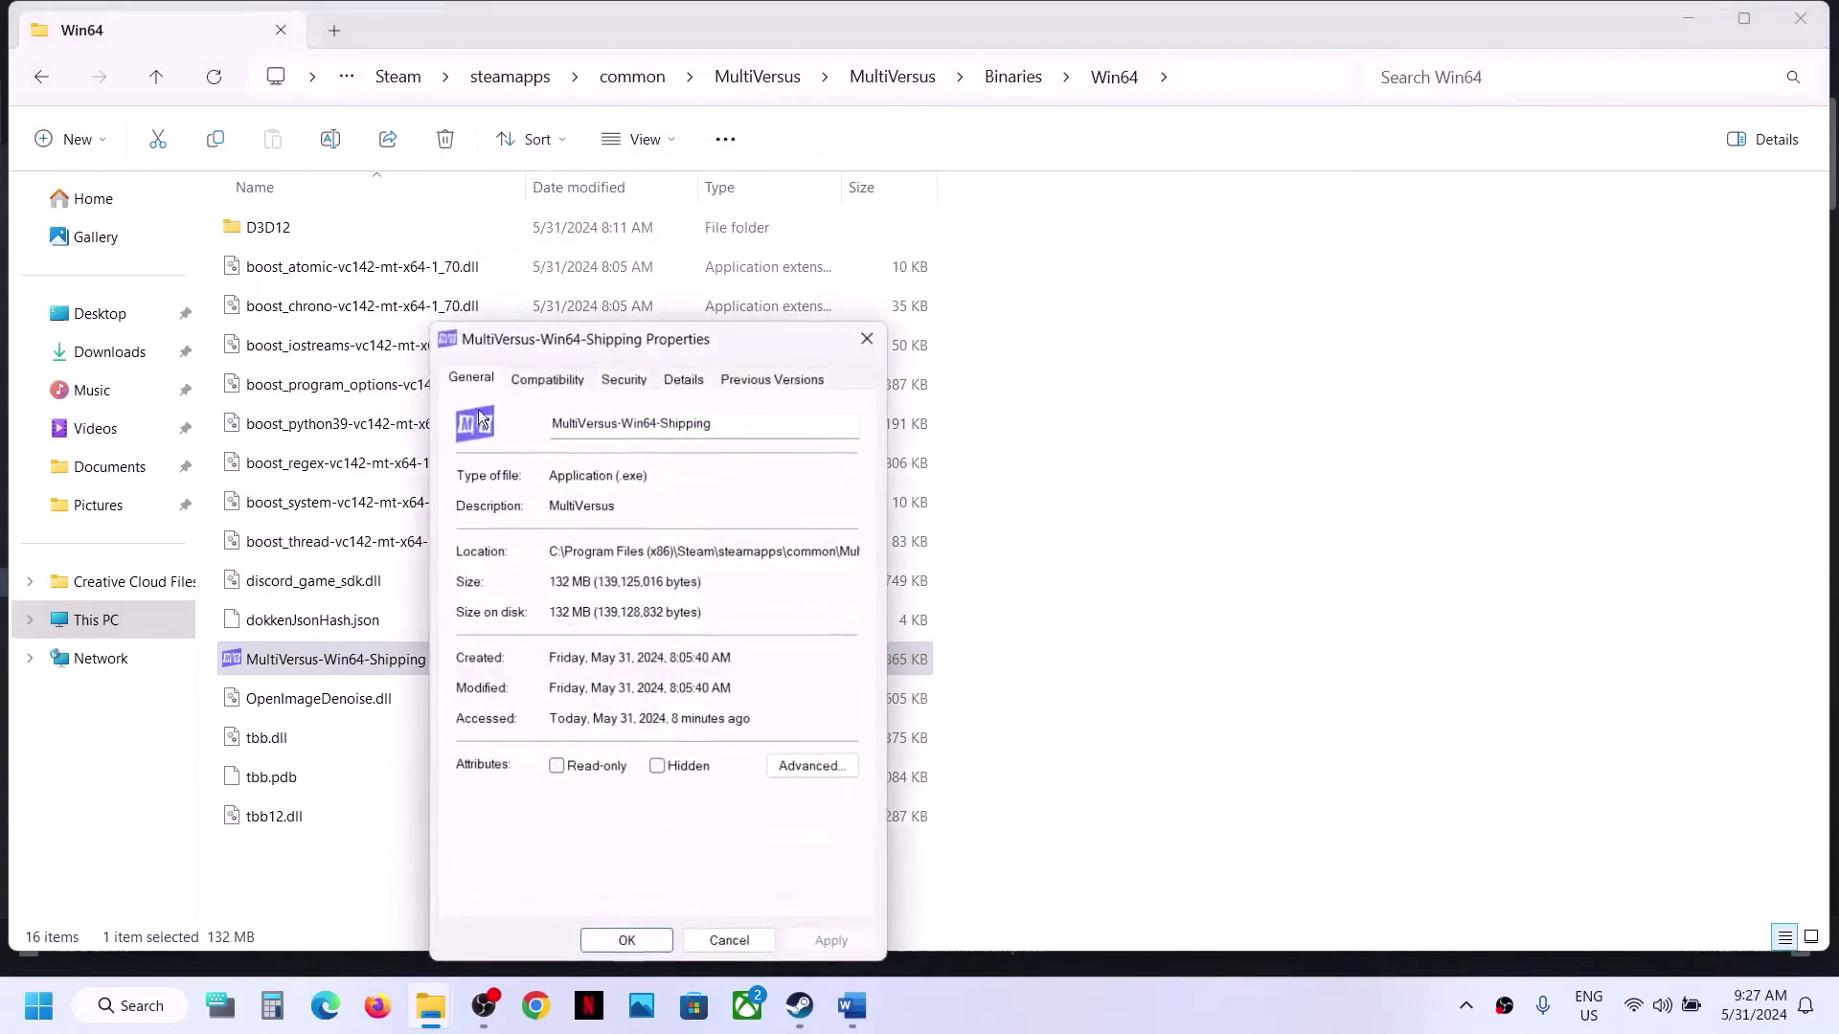
click(518, 376)
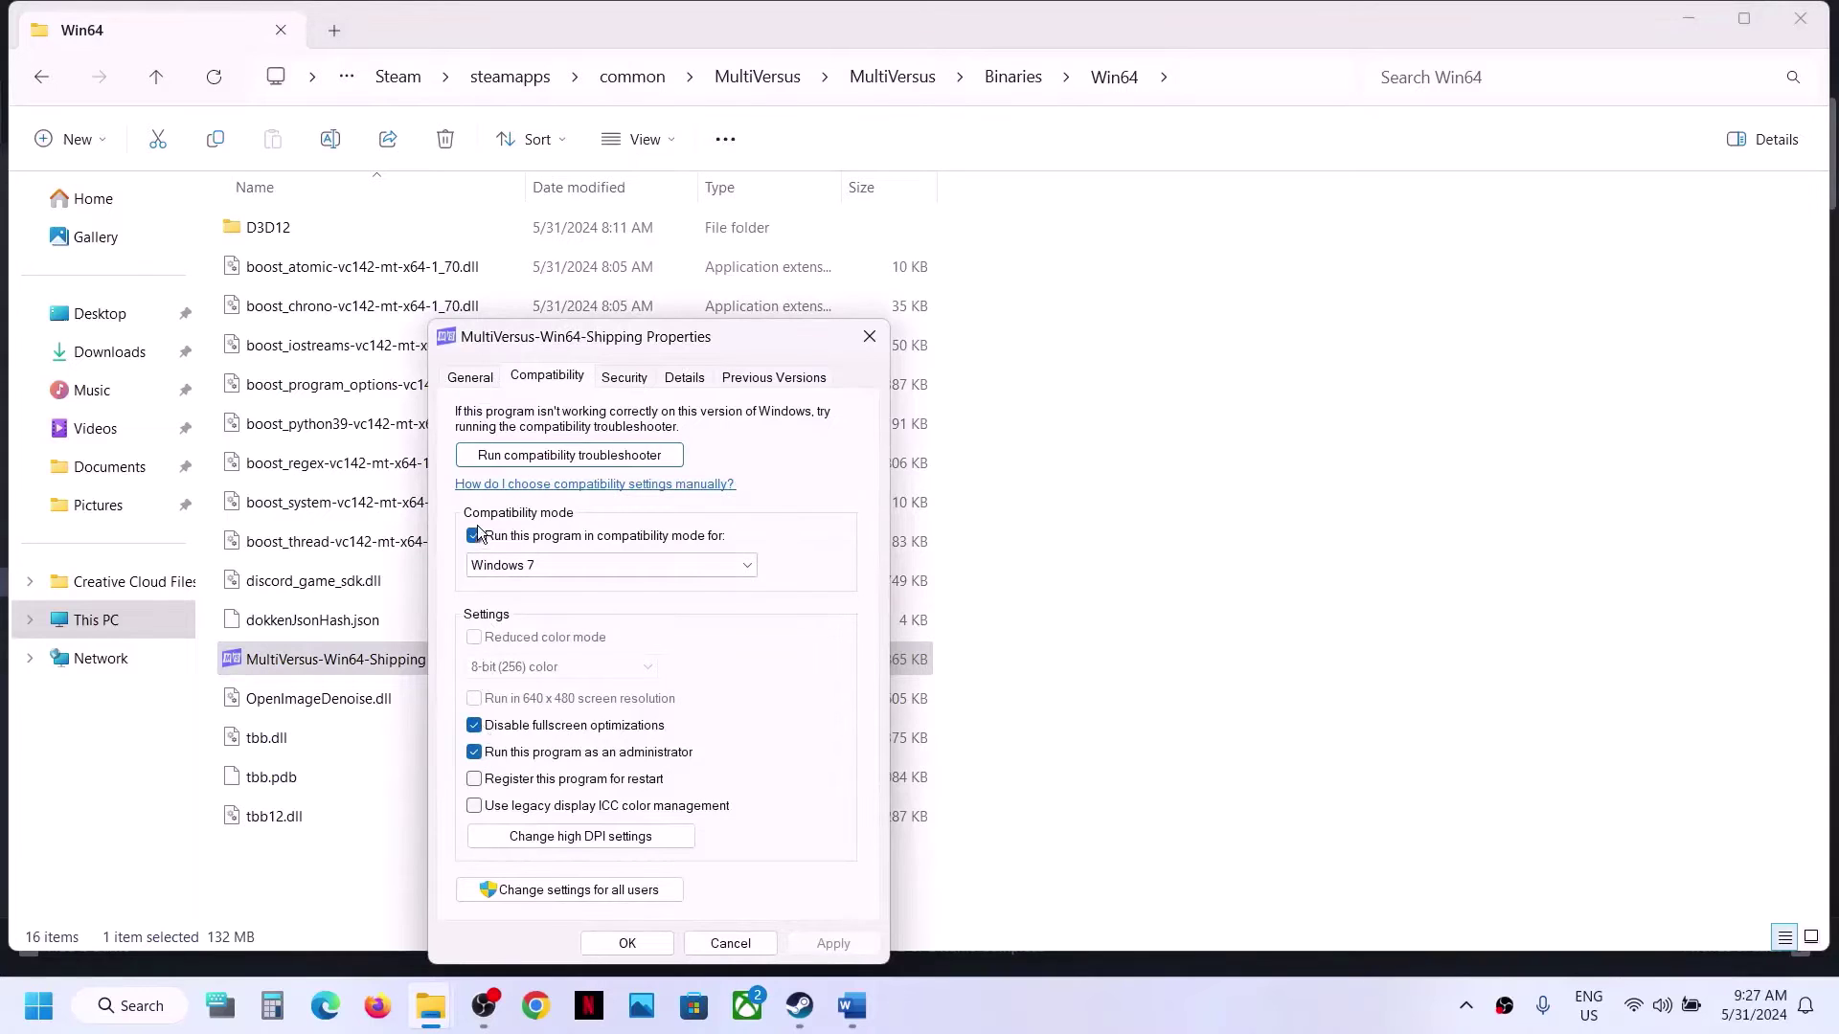
click(476, 533)
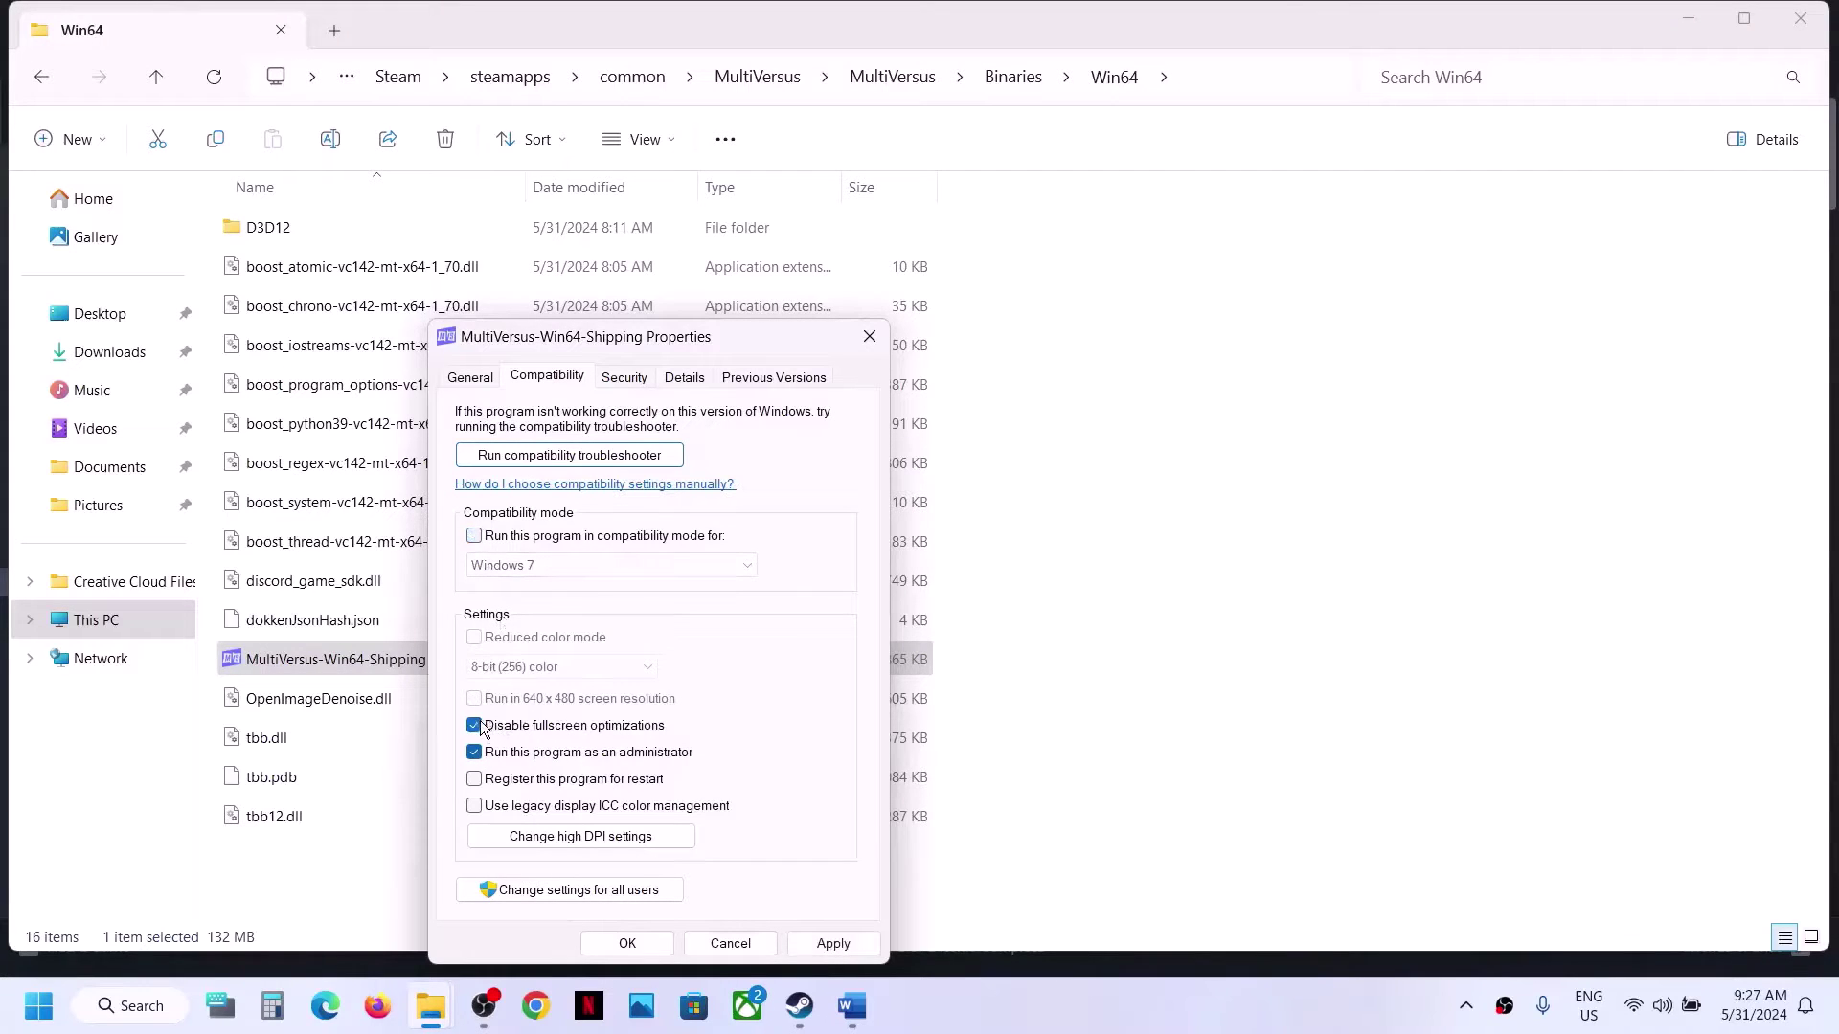
click(475, 726)
click(827, 940)
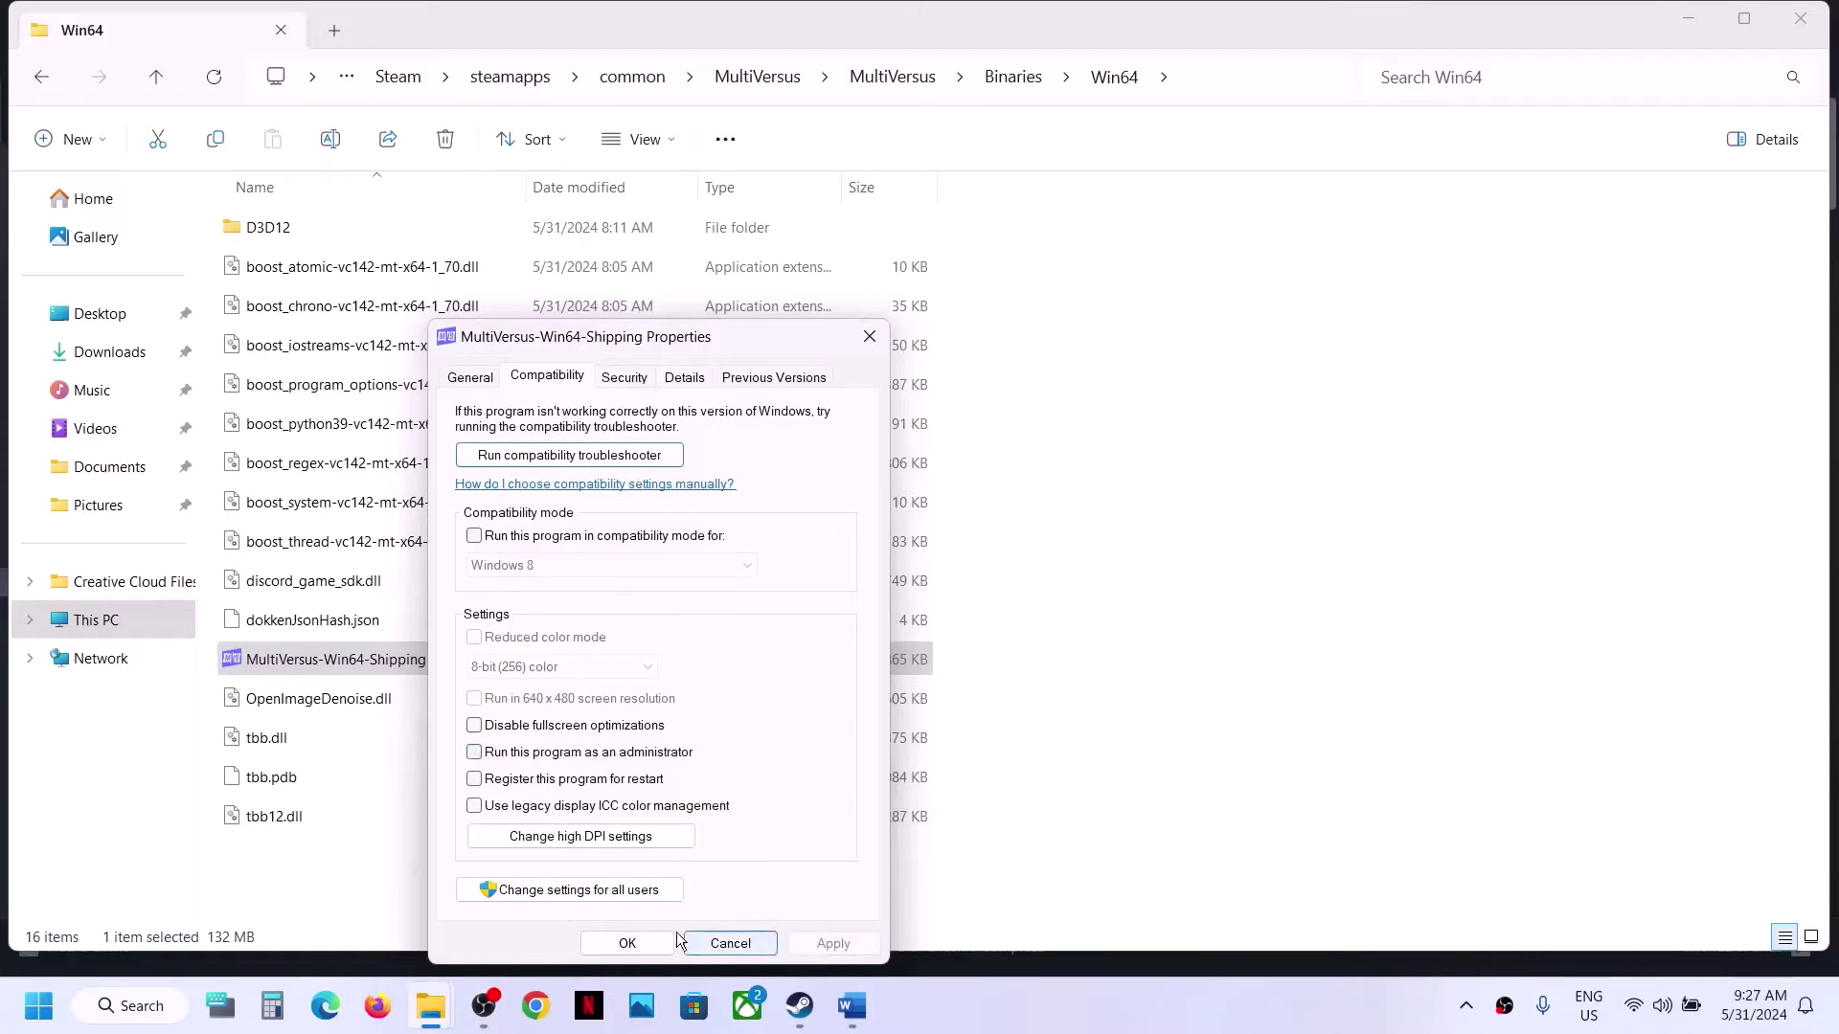
click(629, 944)
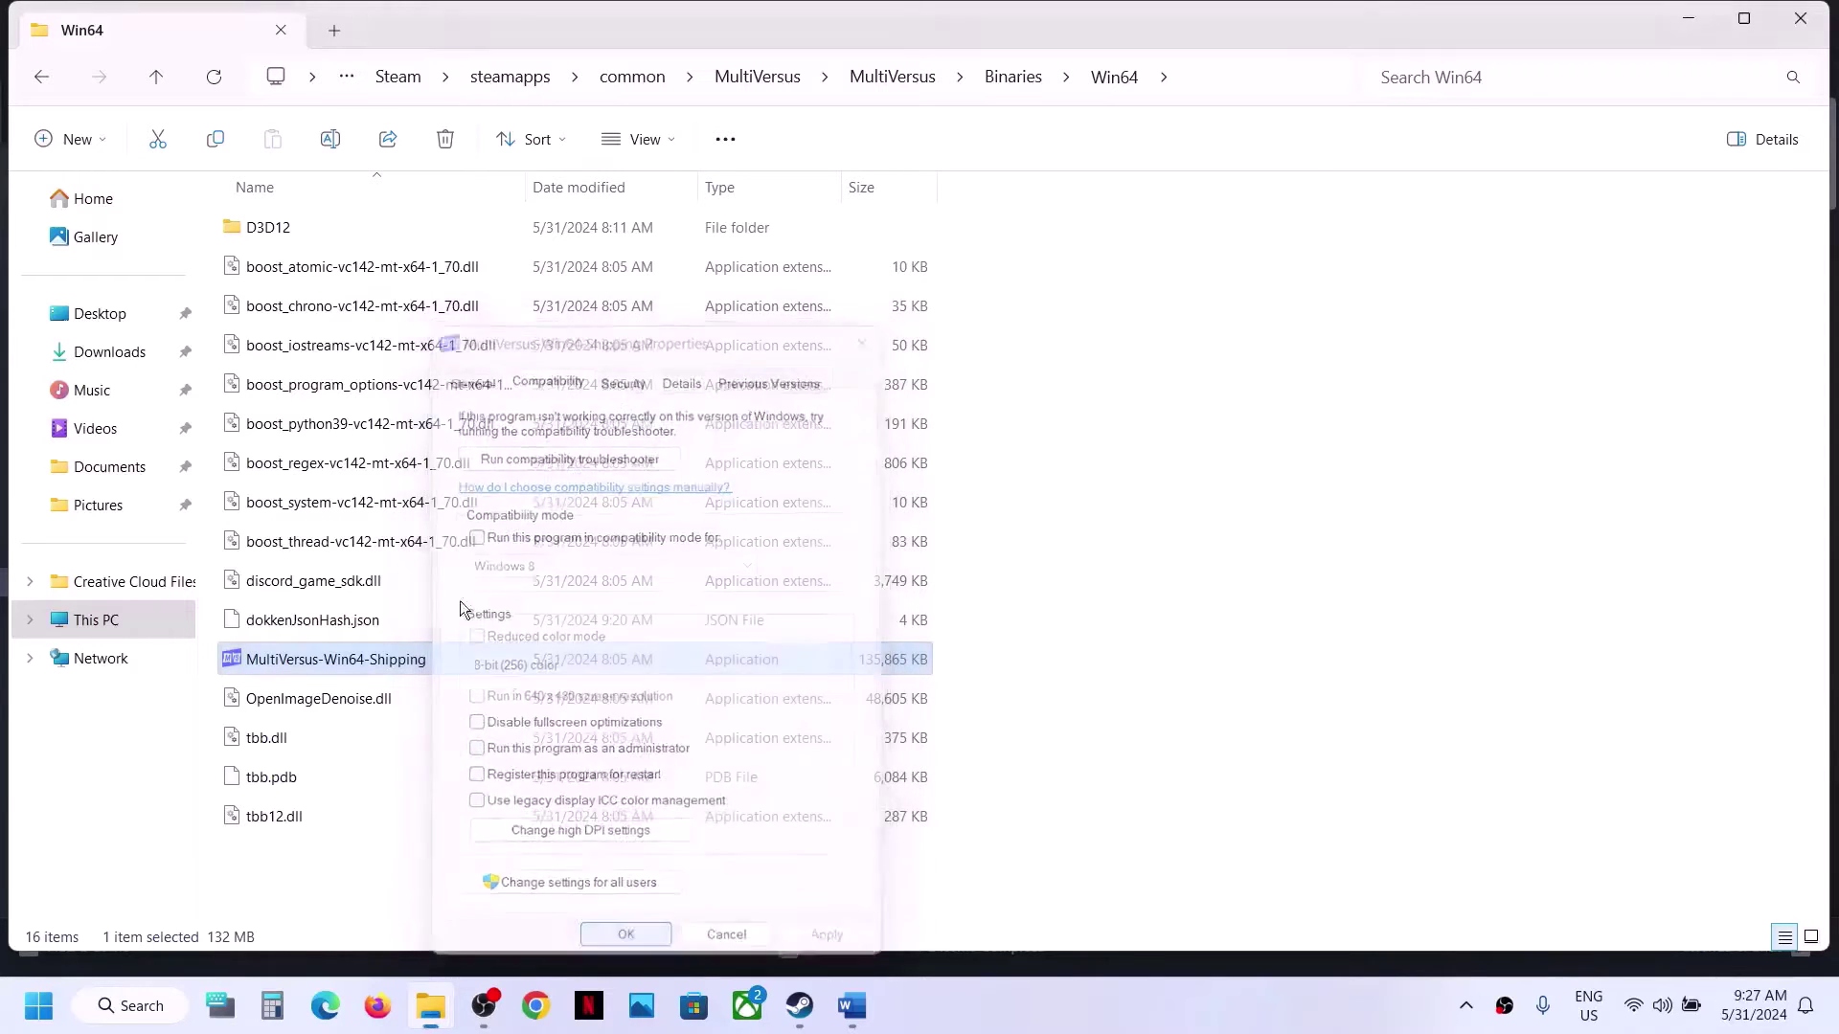
Return from the Win64 subfolder to the main MultiVersus folder under steamapps\common.
click(155, 77)
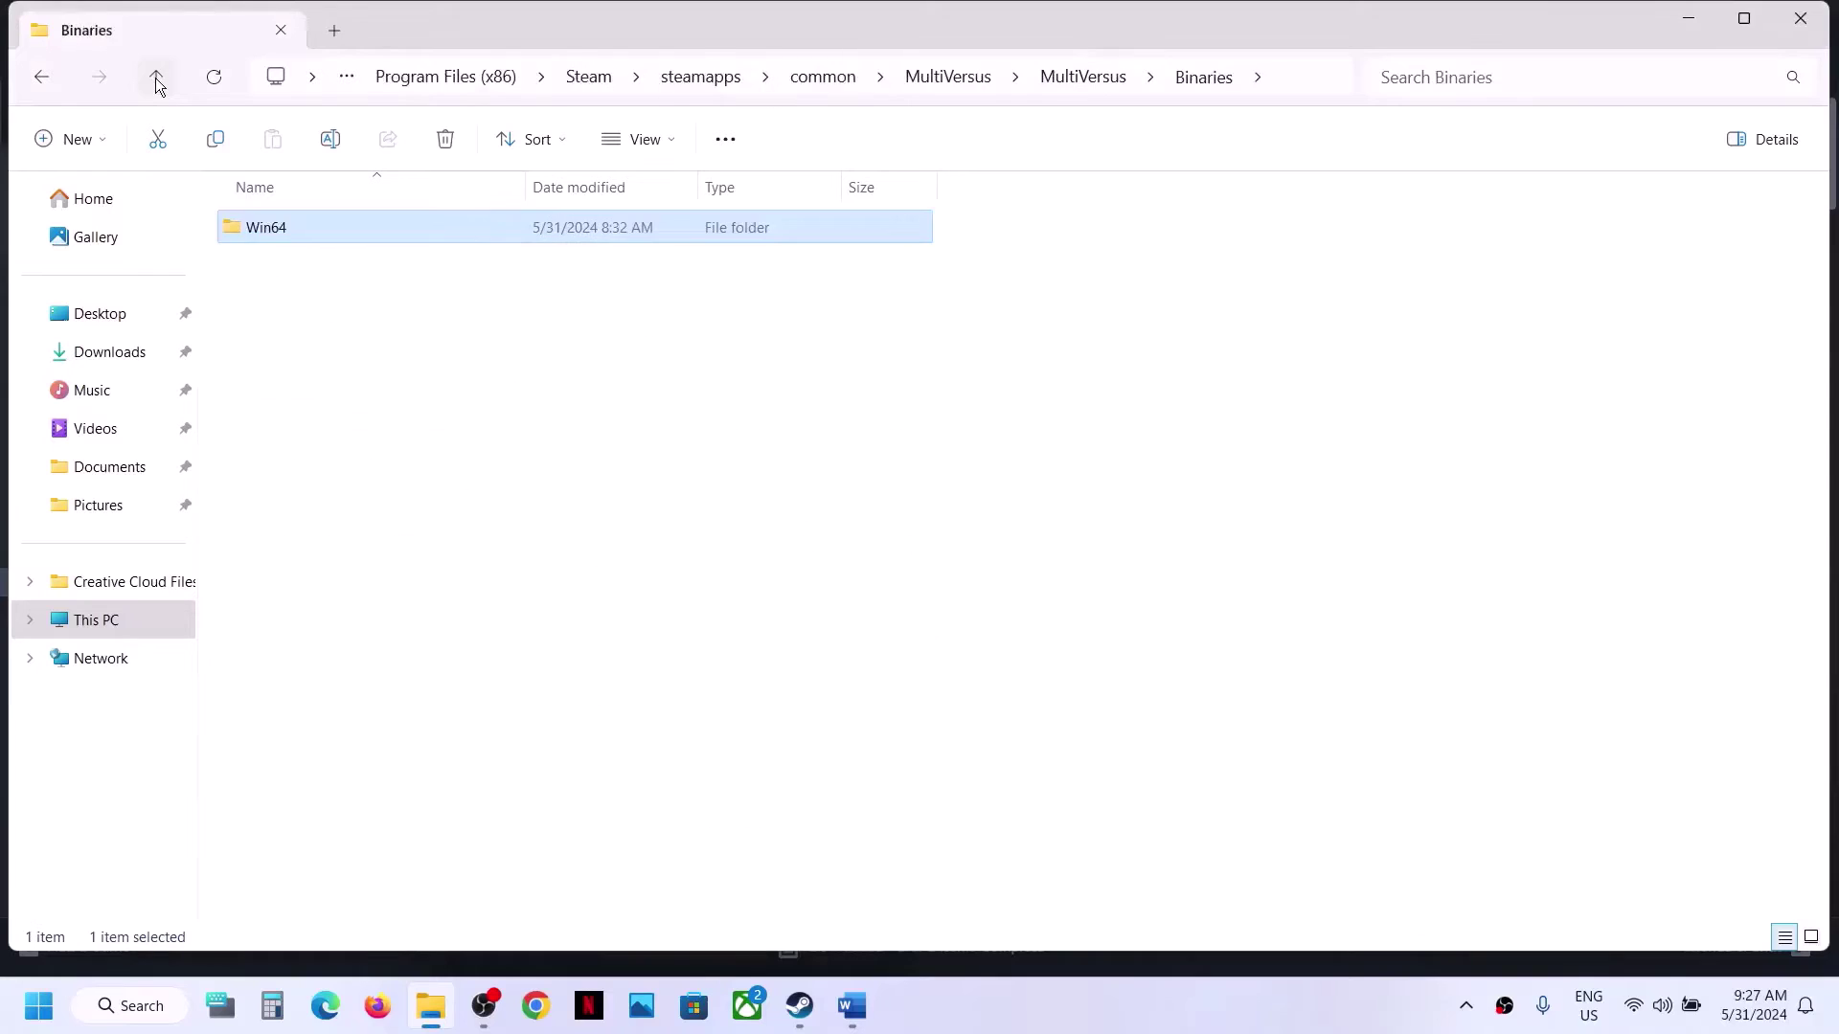
click(155, 77)
click(155, 77)
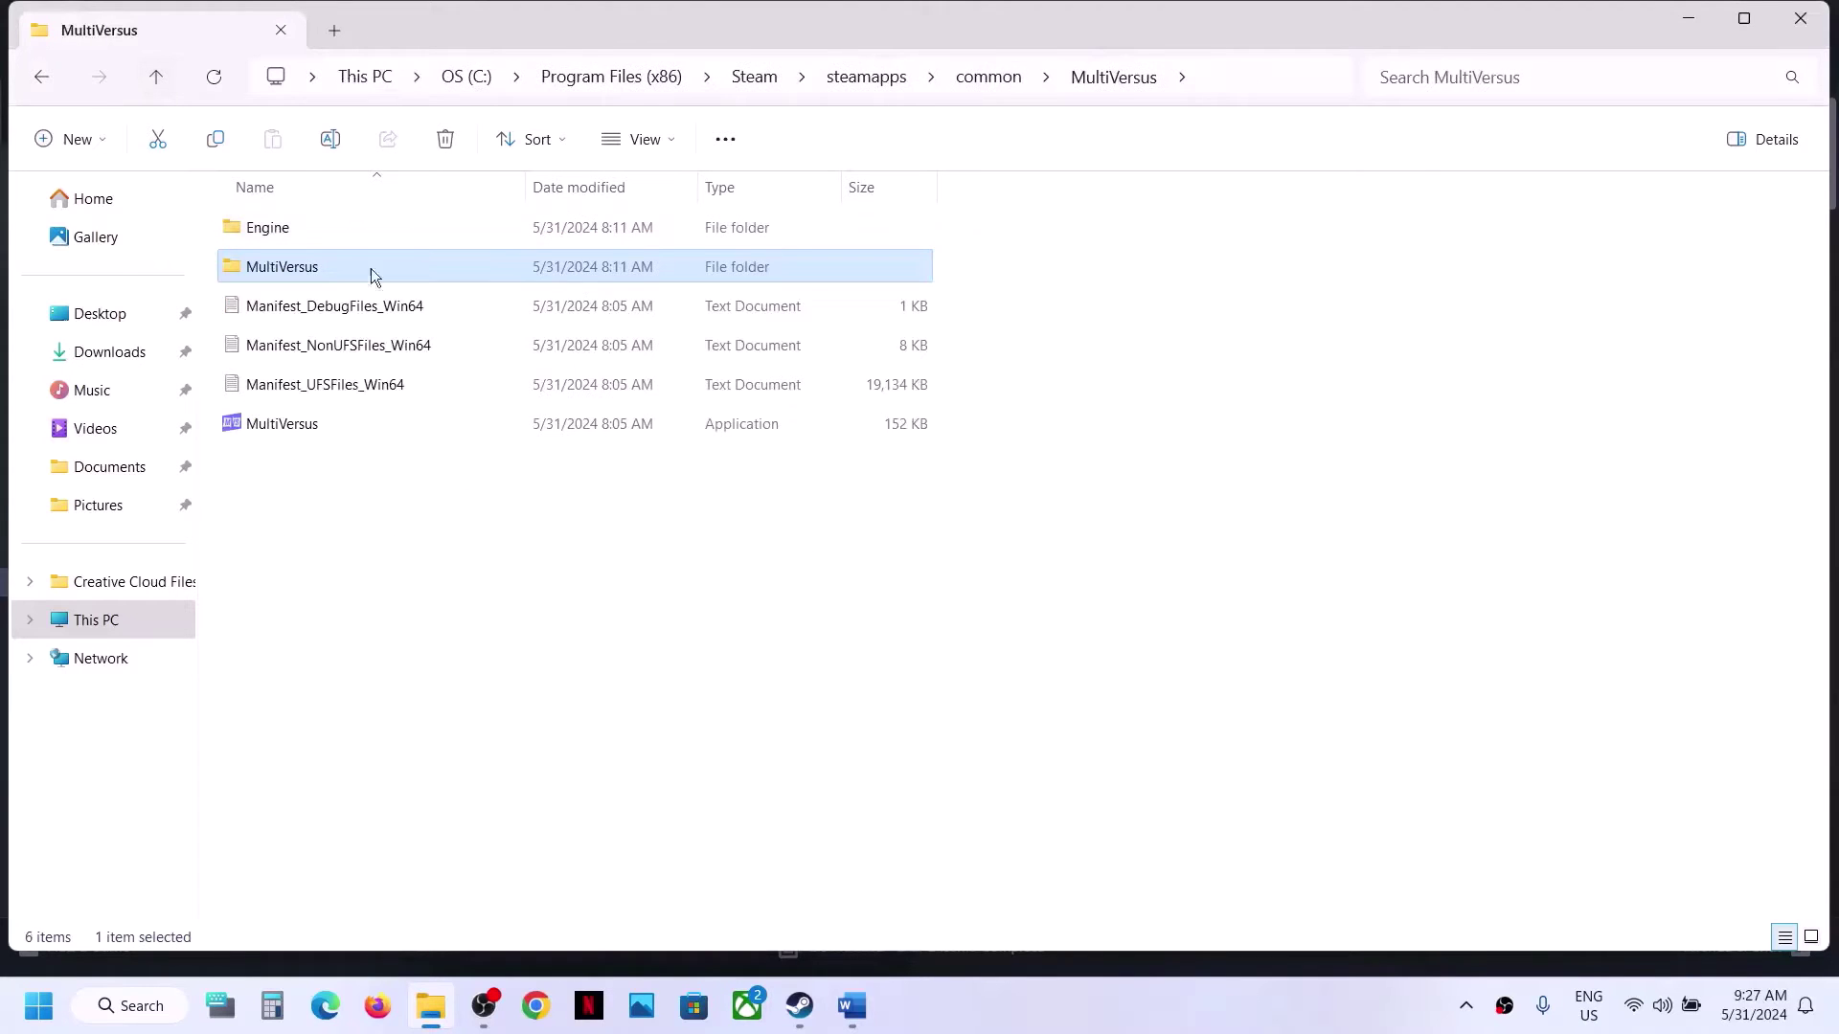
Clear the compatibility mode and disabled fullscreen optimizations settings of the MultiVersus application, confirm, and close the folder window.
click(270, 415)
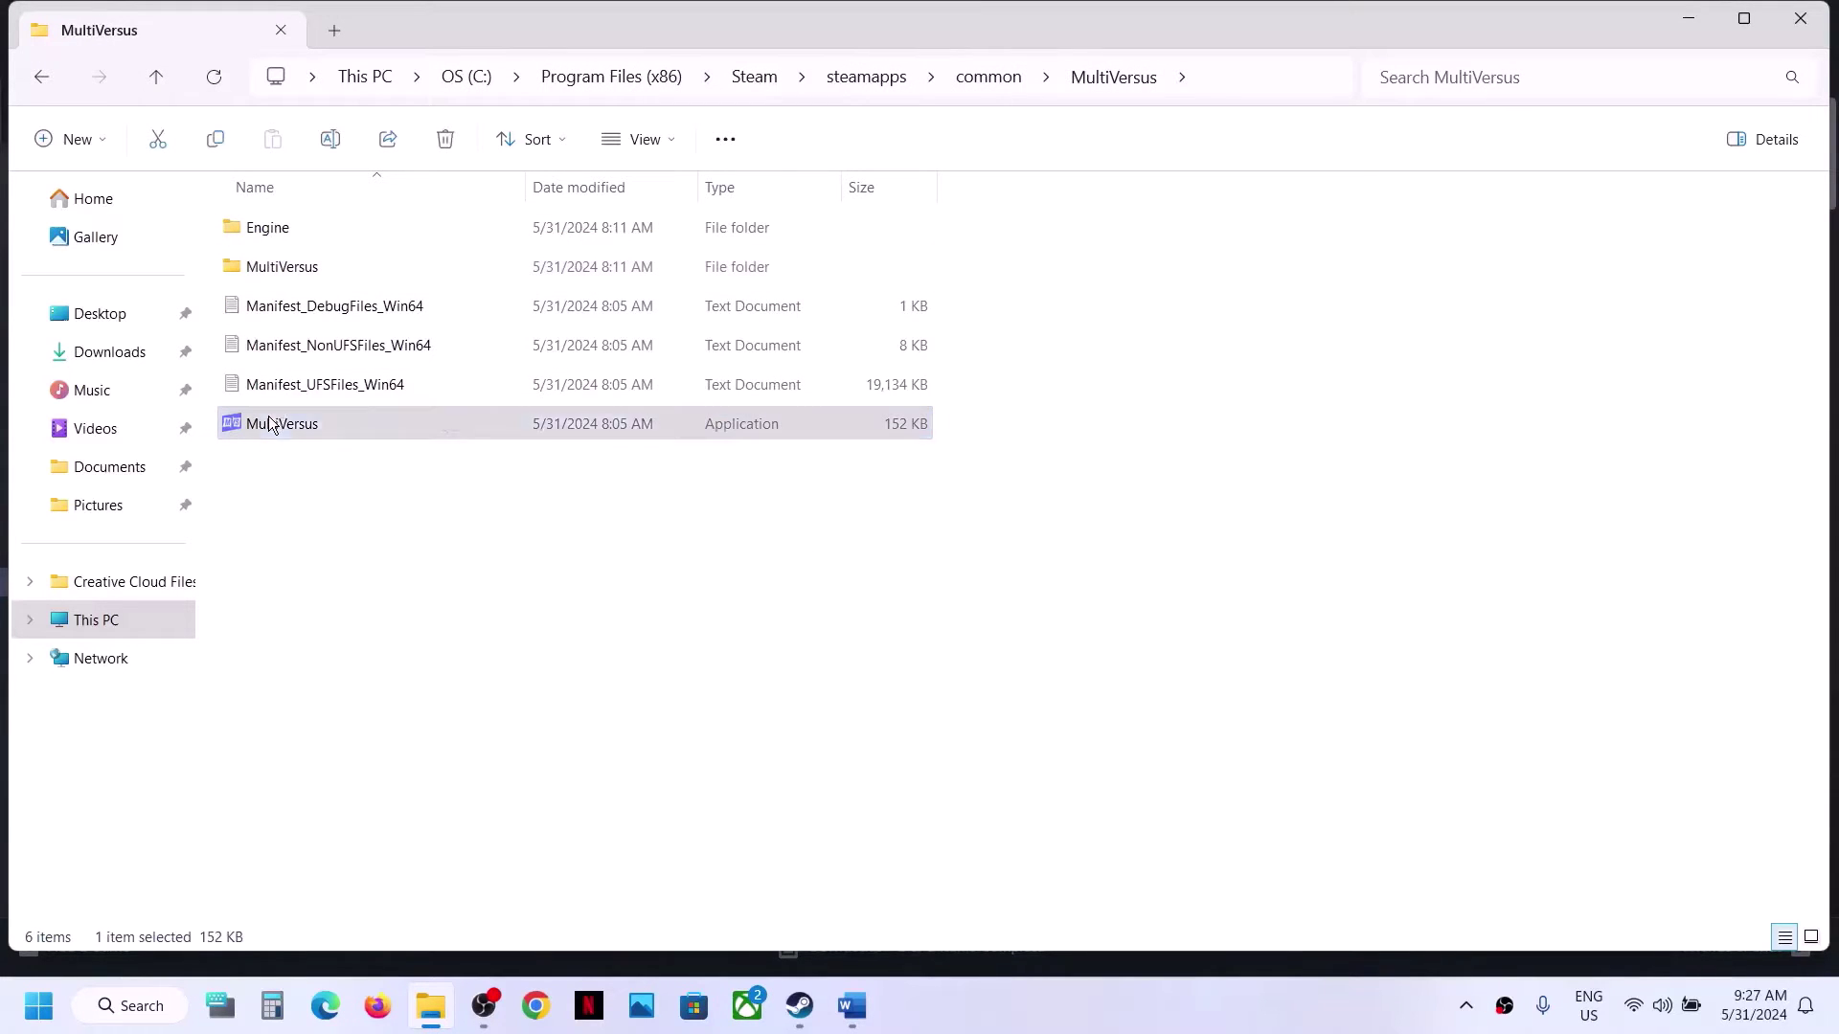
right_click(269, 415)
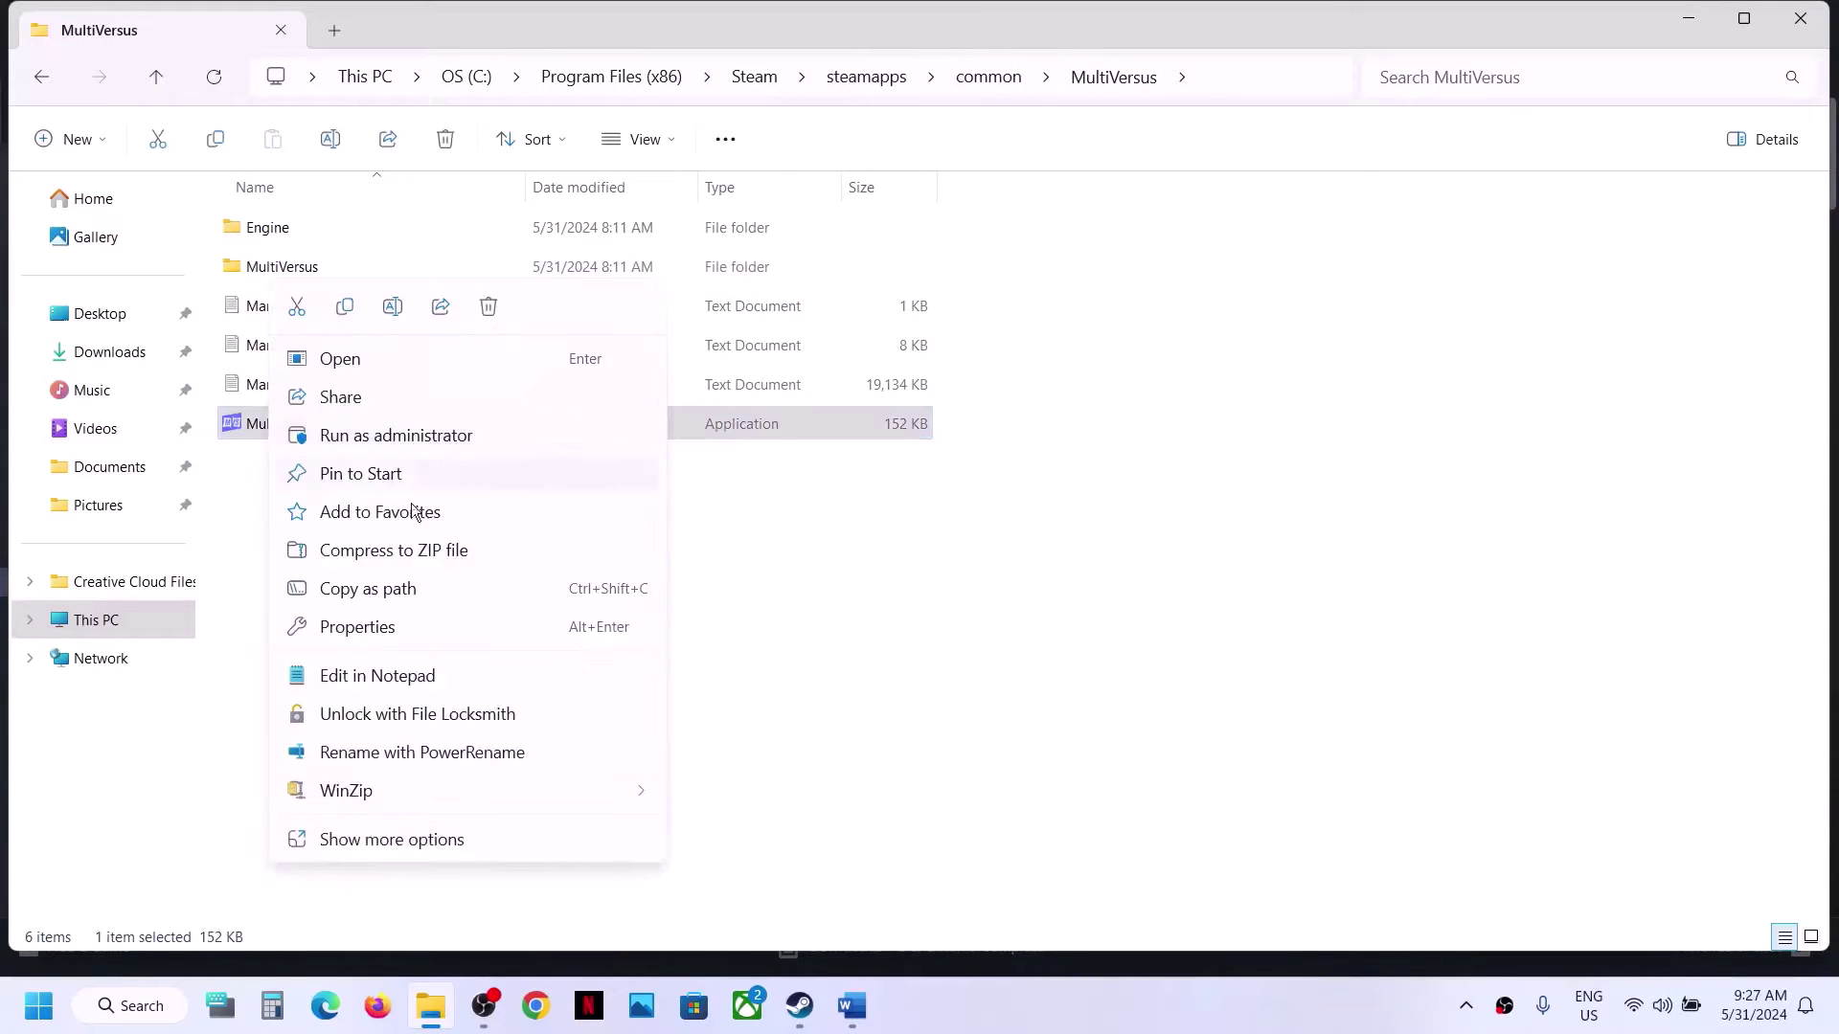
click(362, 613)
click(424, 379)
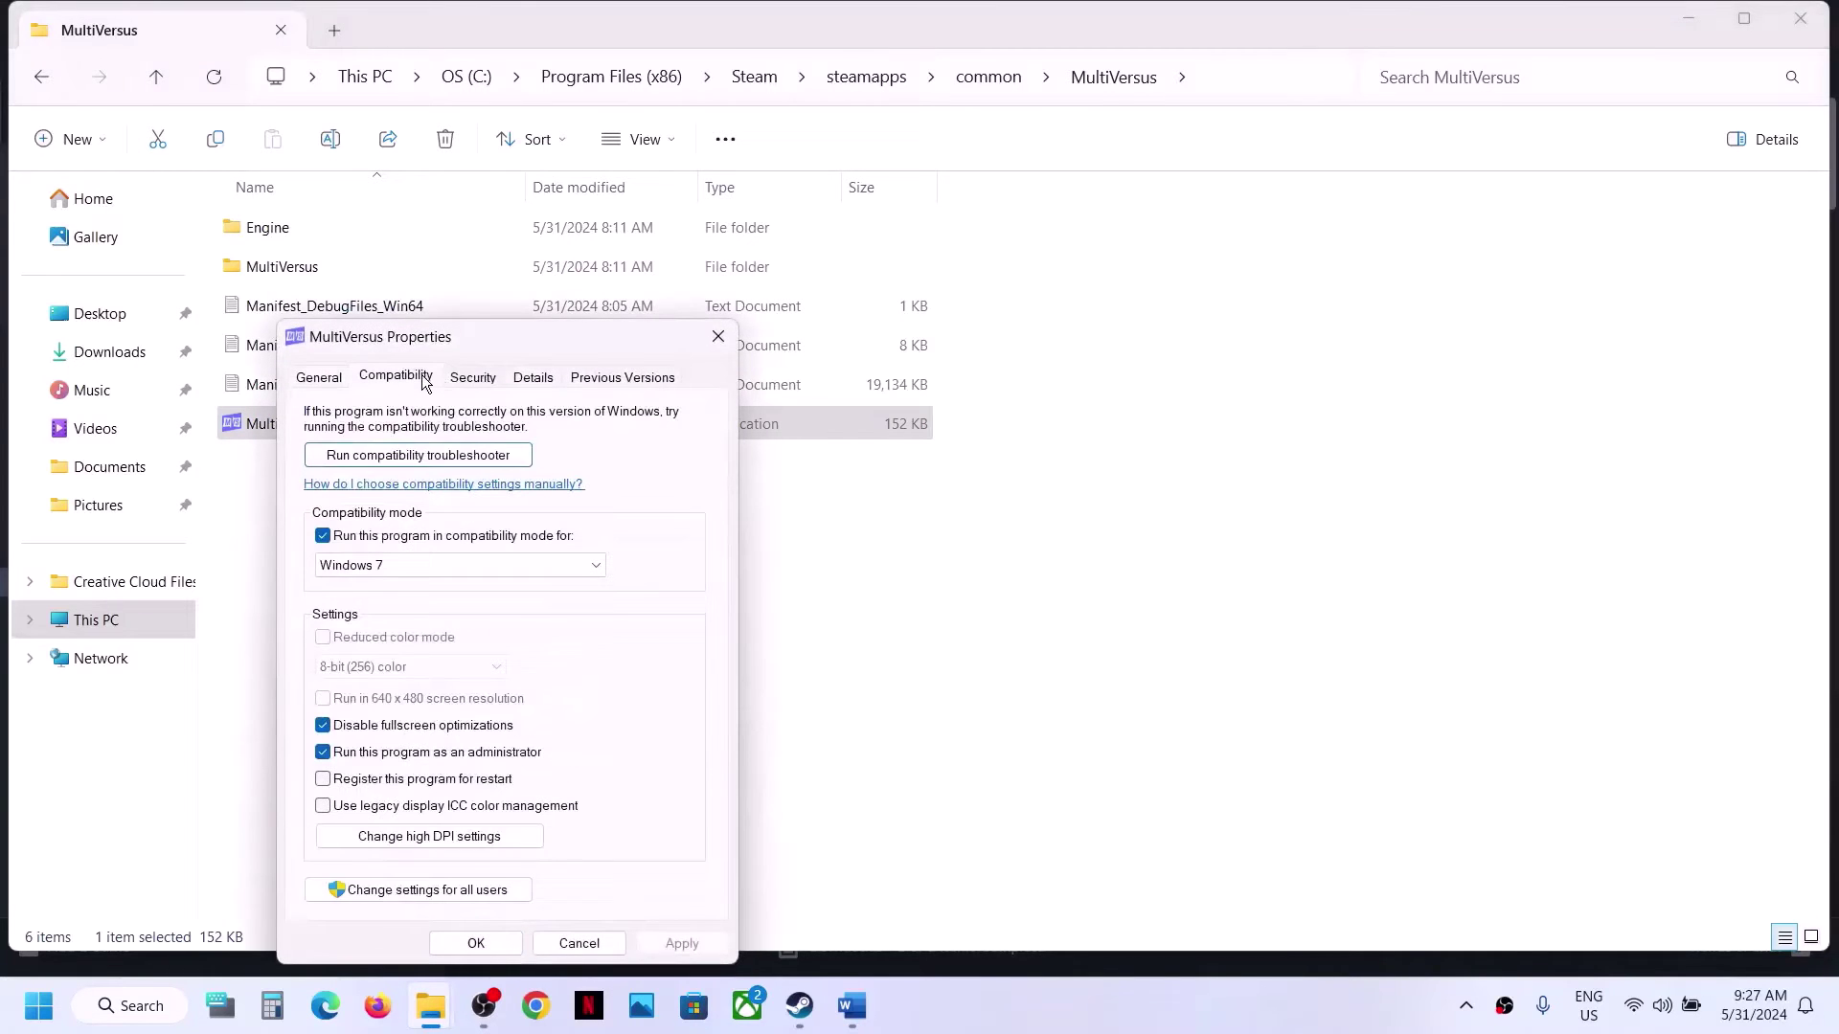
click(324, 539)
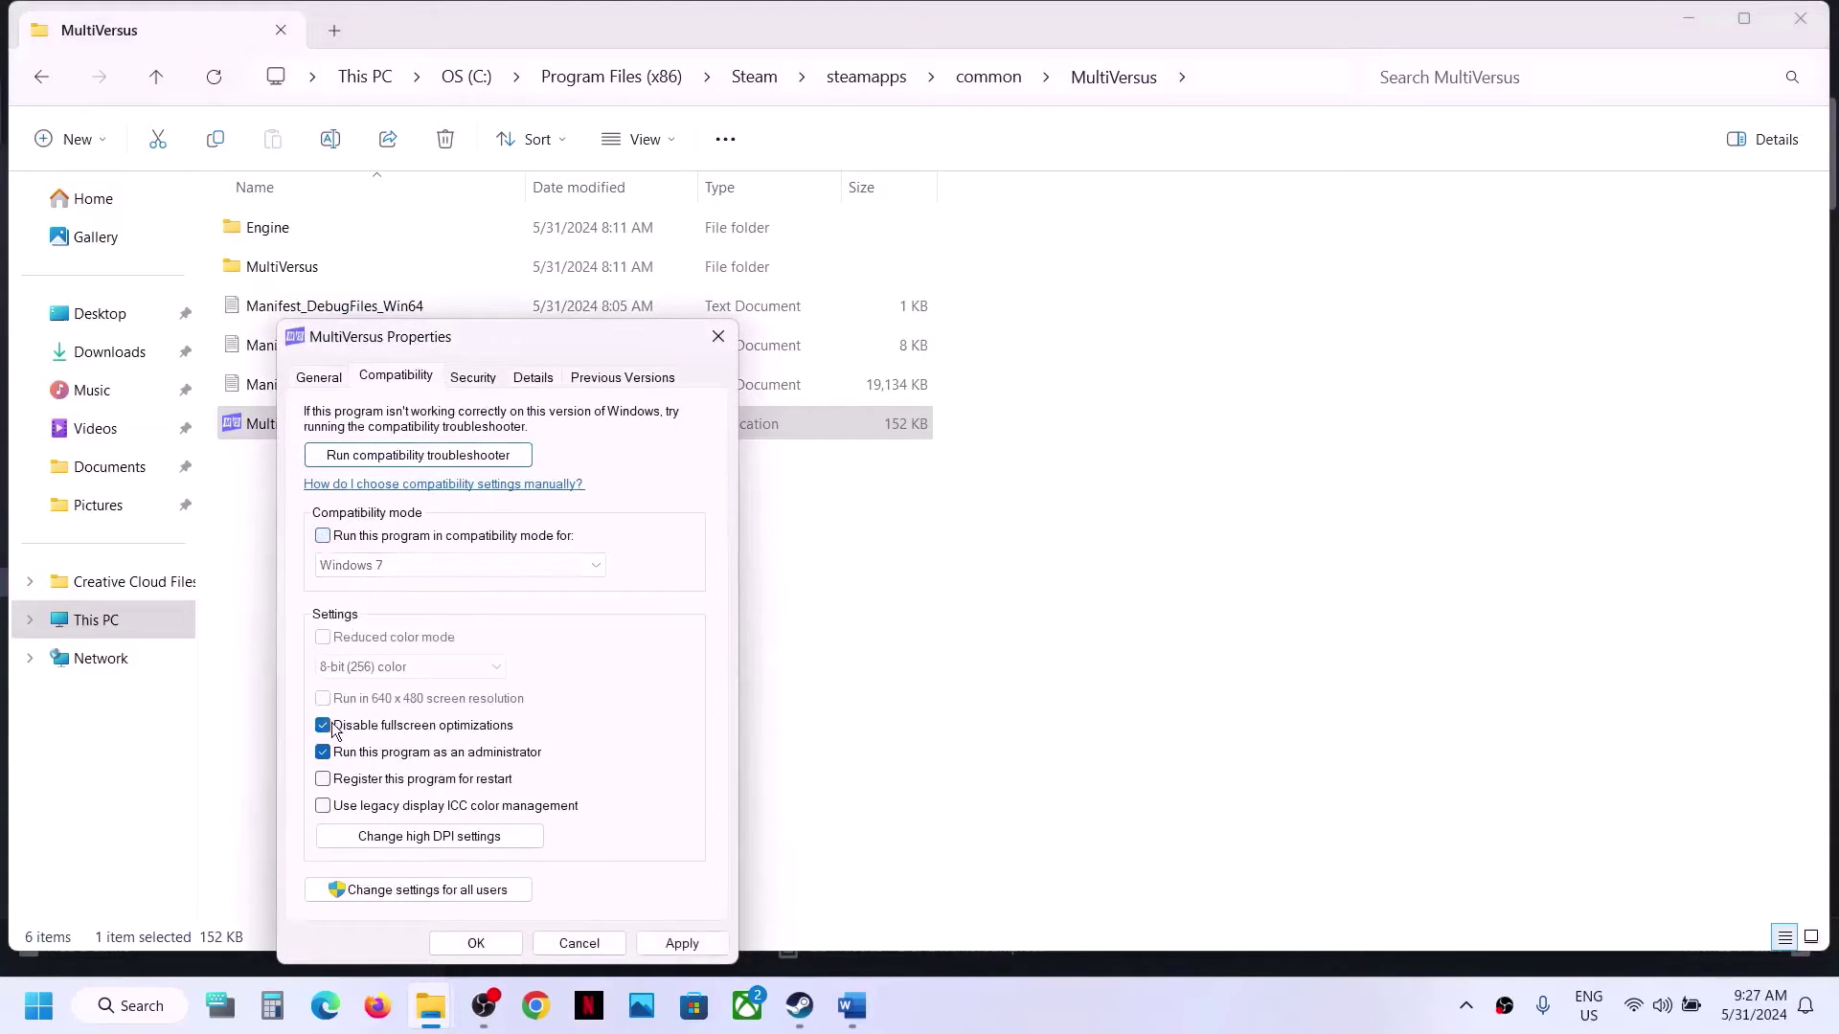
click(329, 727)
click(475, 944)
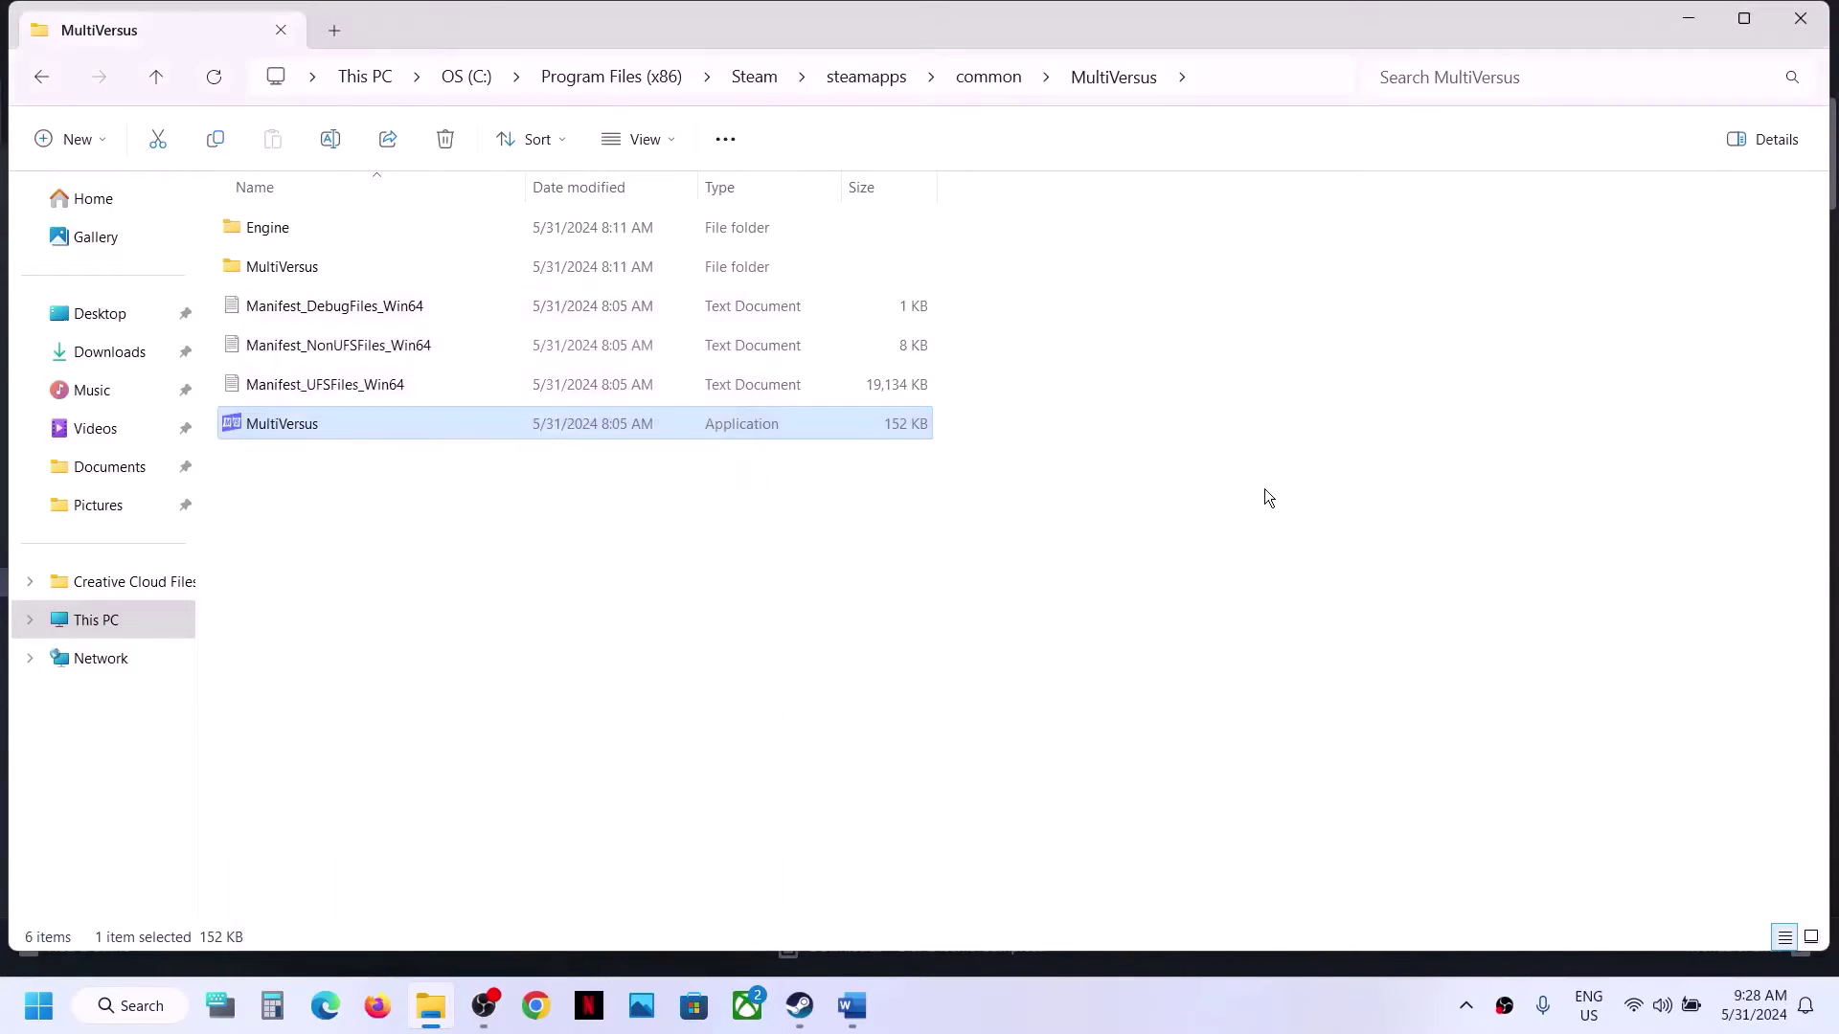
click(1801, 18)
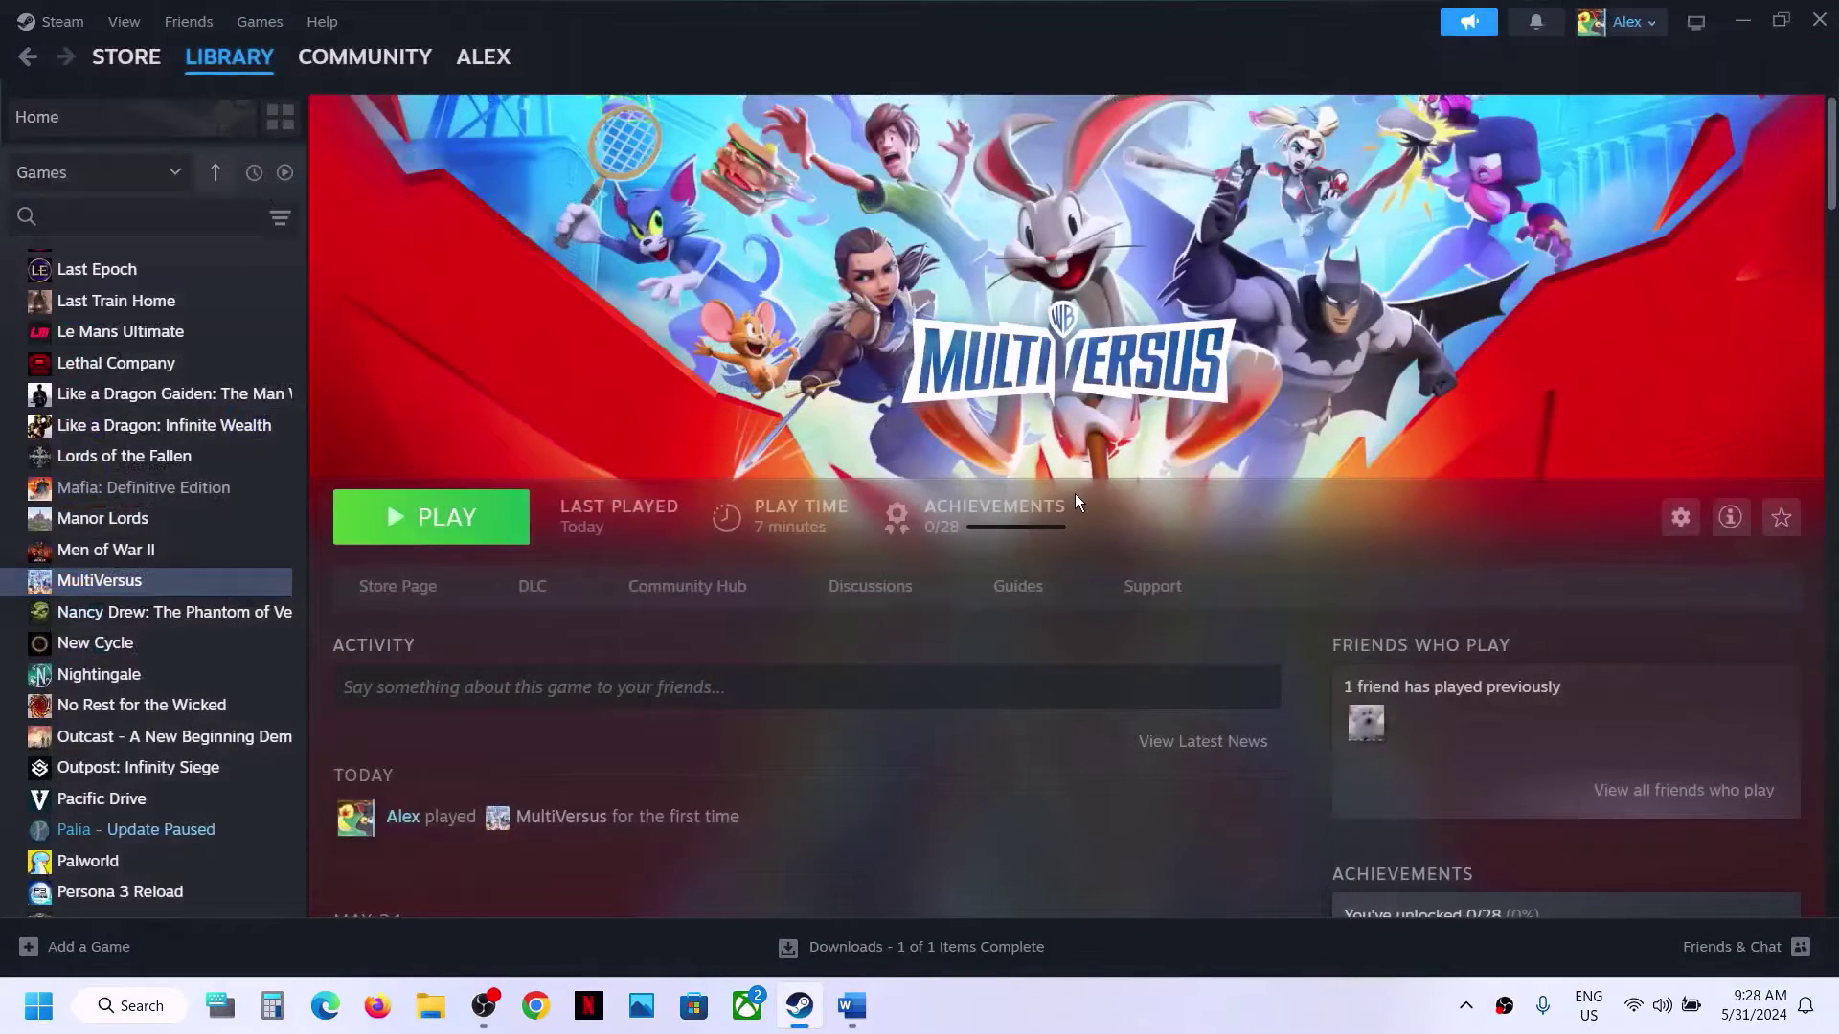
Show Step 5 of the Word guide and set MultiVersus's launch options in Steam to -dx12.
click(852, 1005)
scroll(635, 540, down, 3)
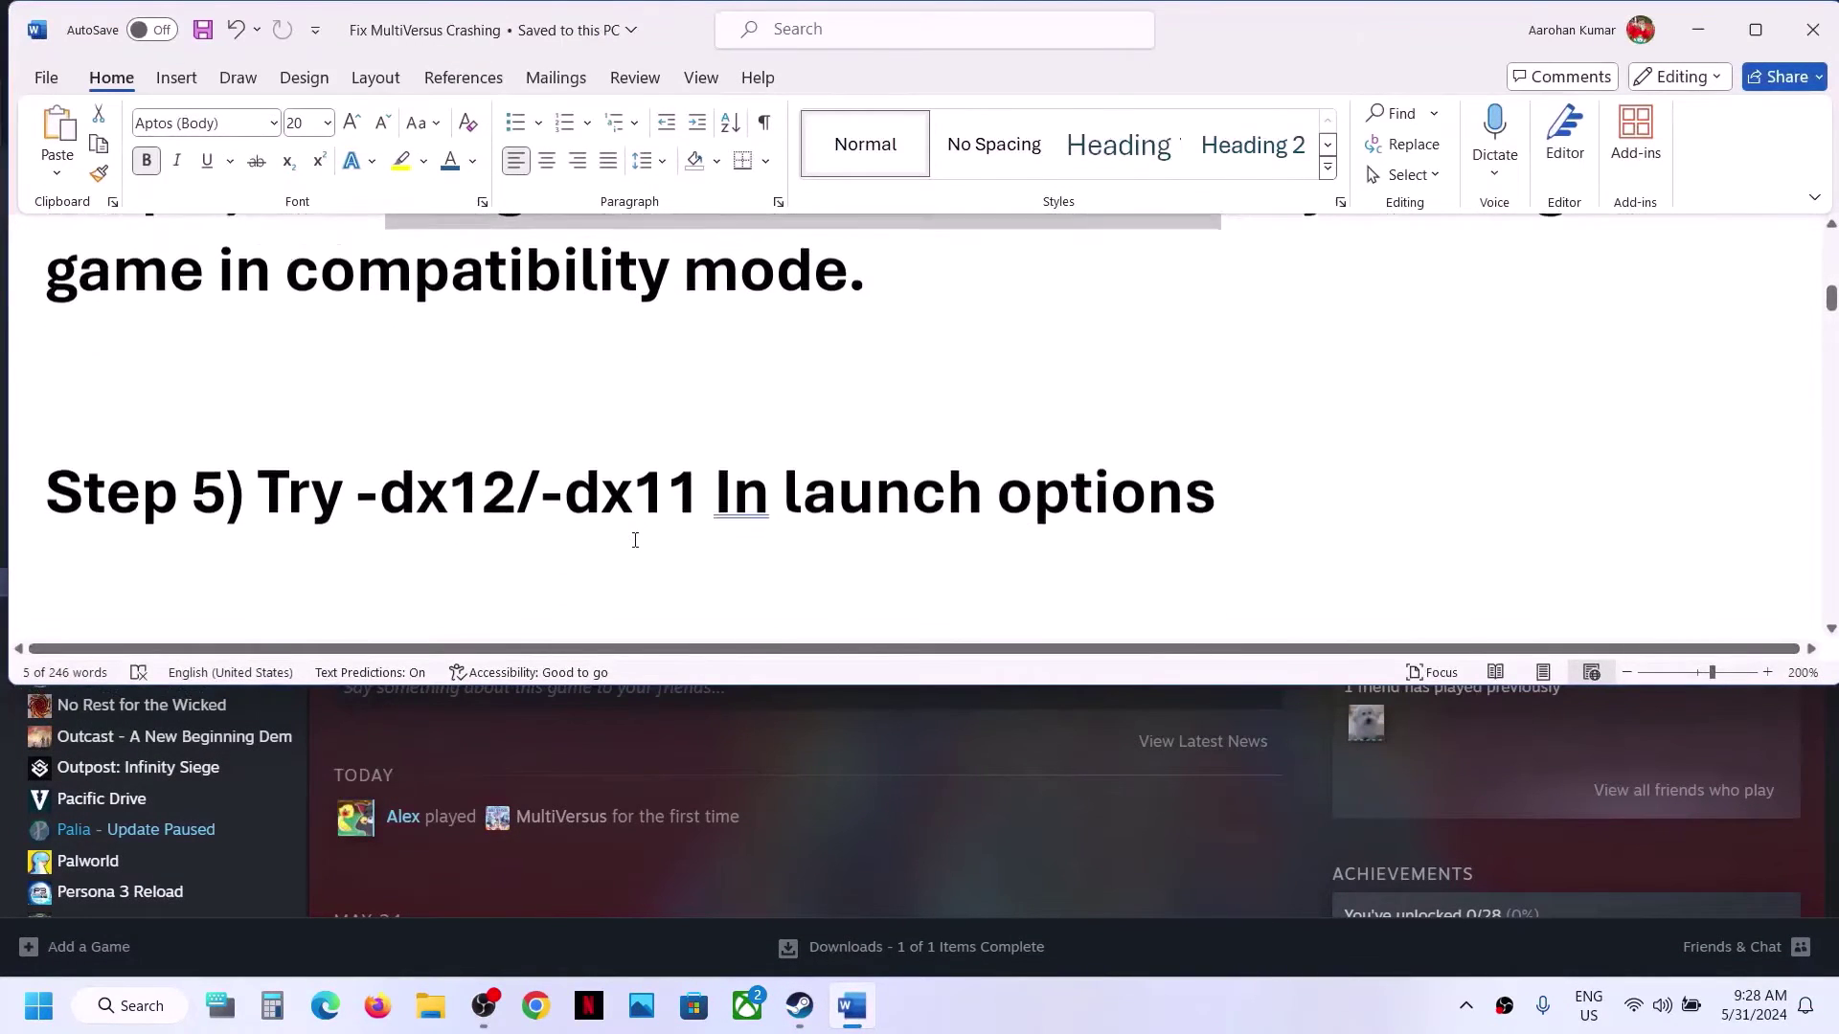
click(943, 796)
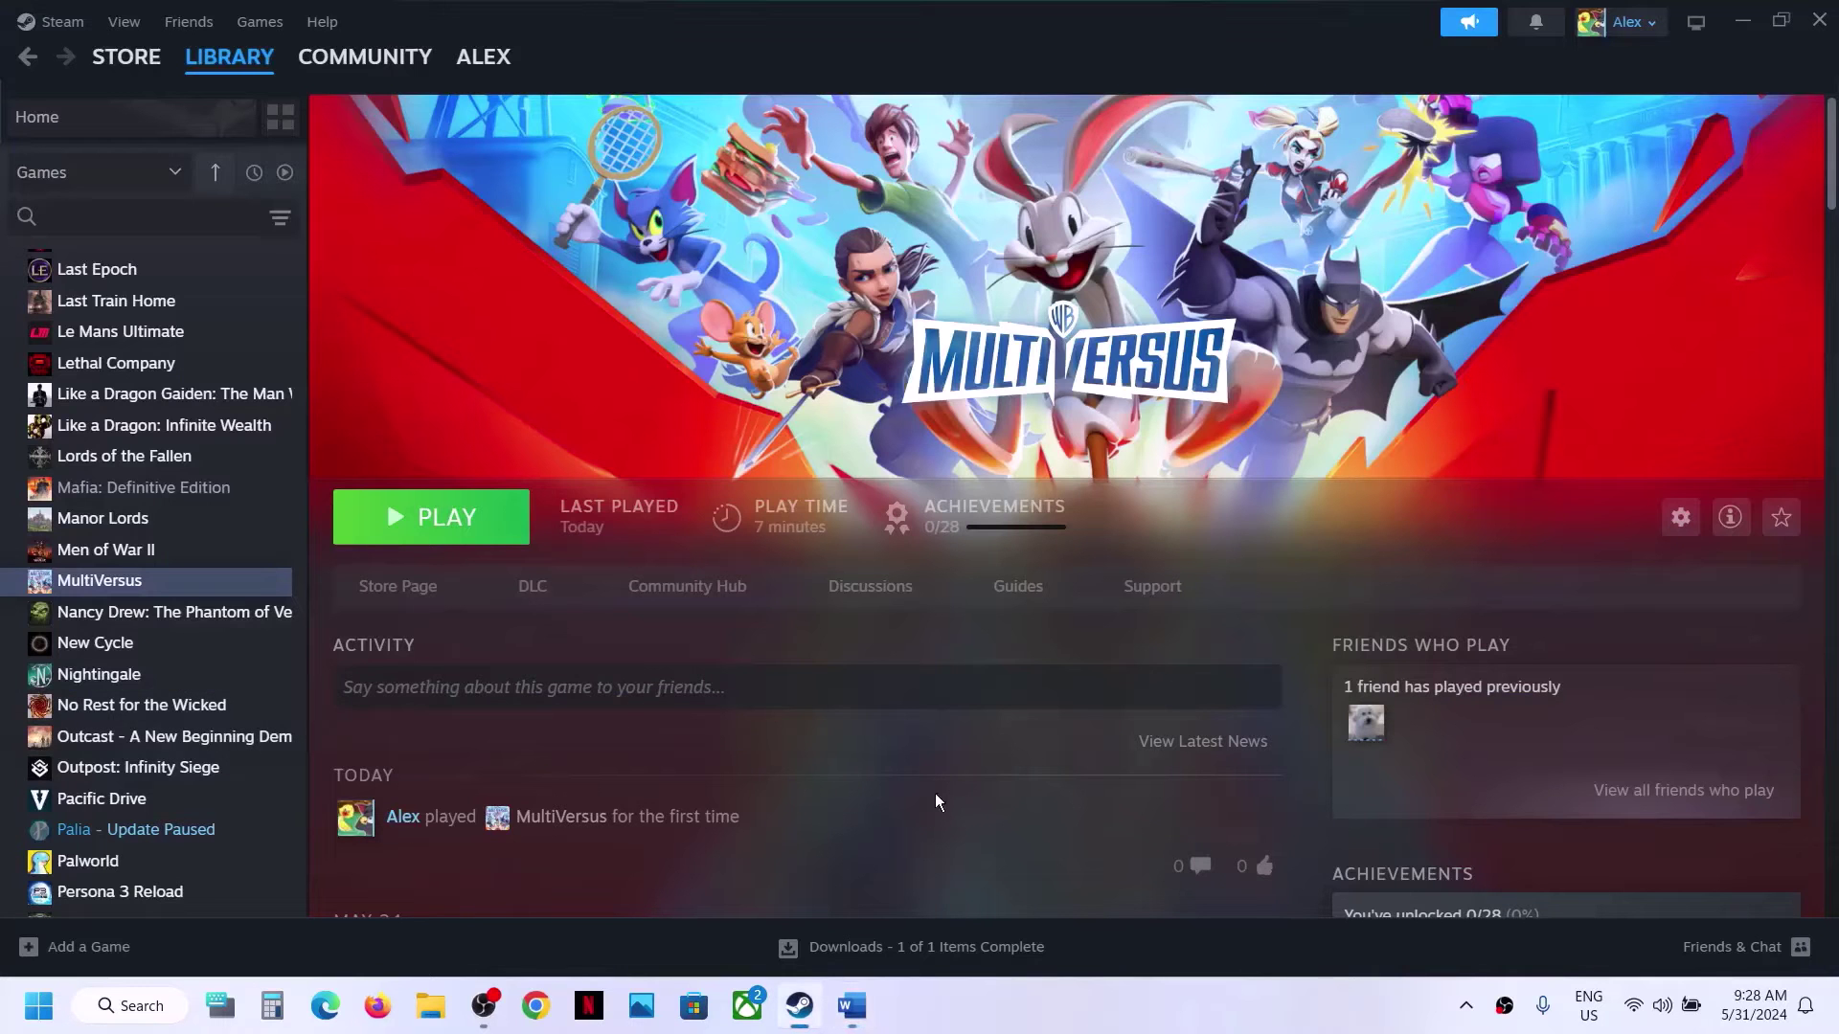
right_click(220, 588)
click(326, 773)
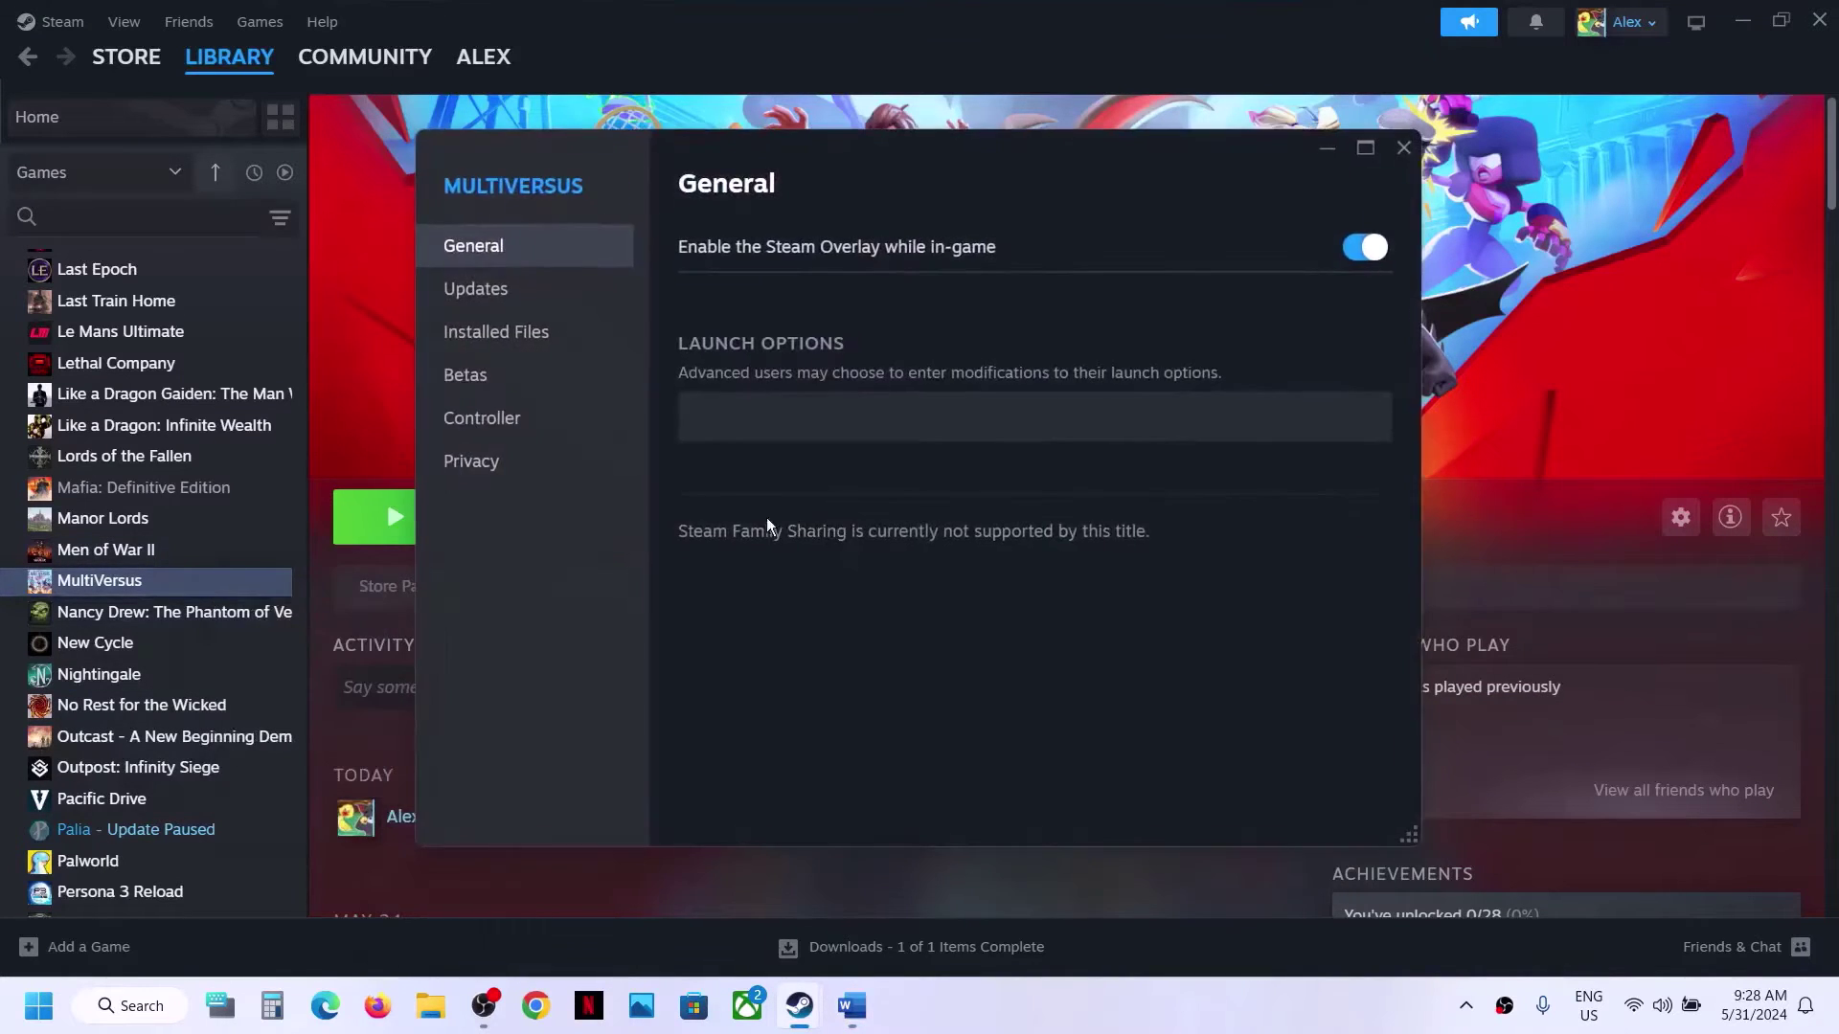
click(759, 412)
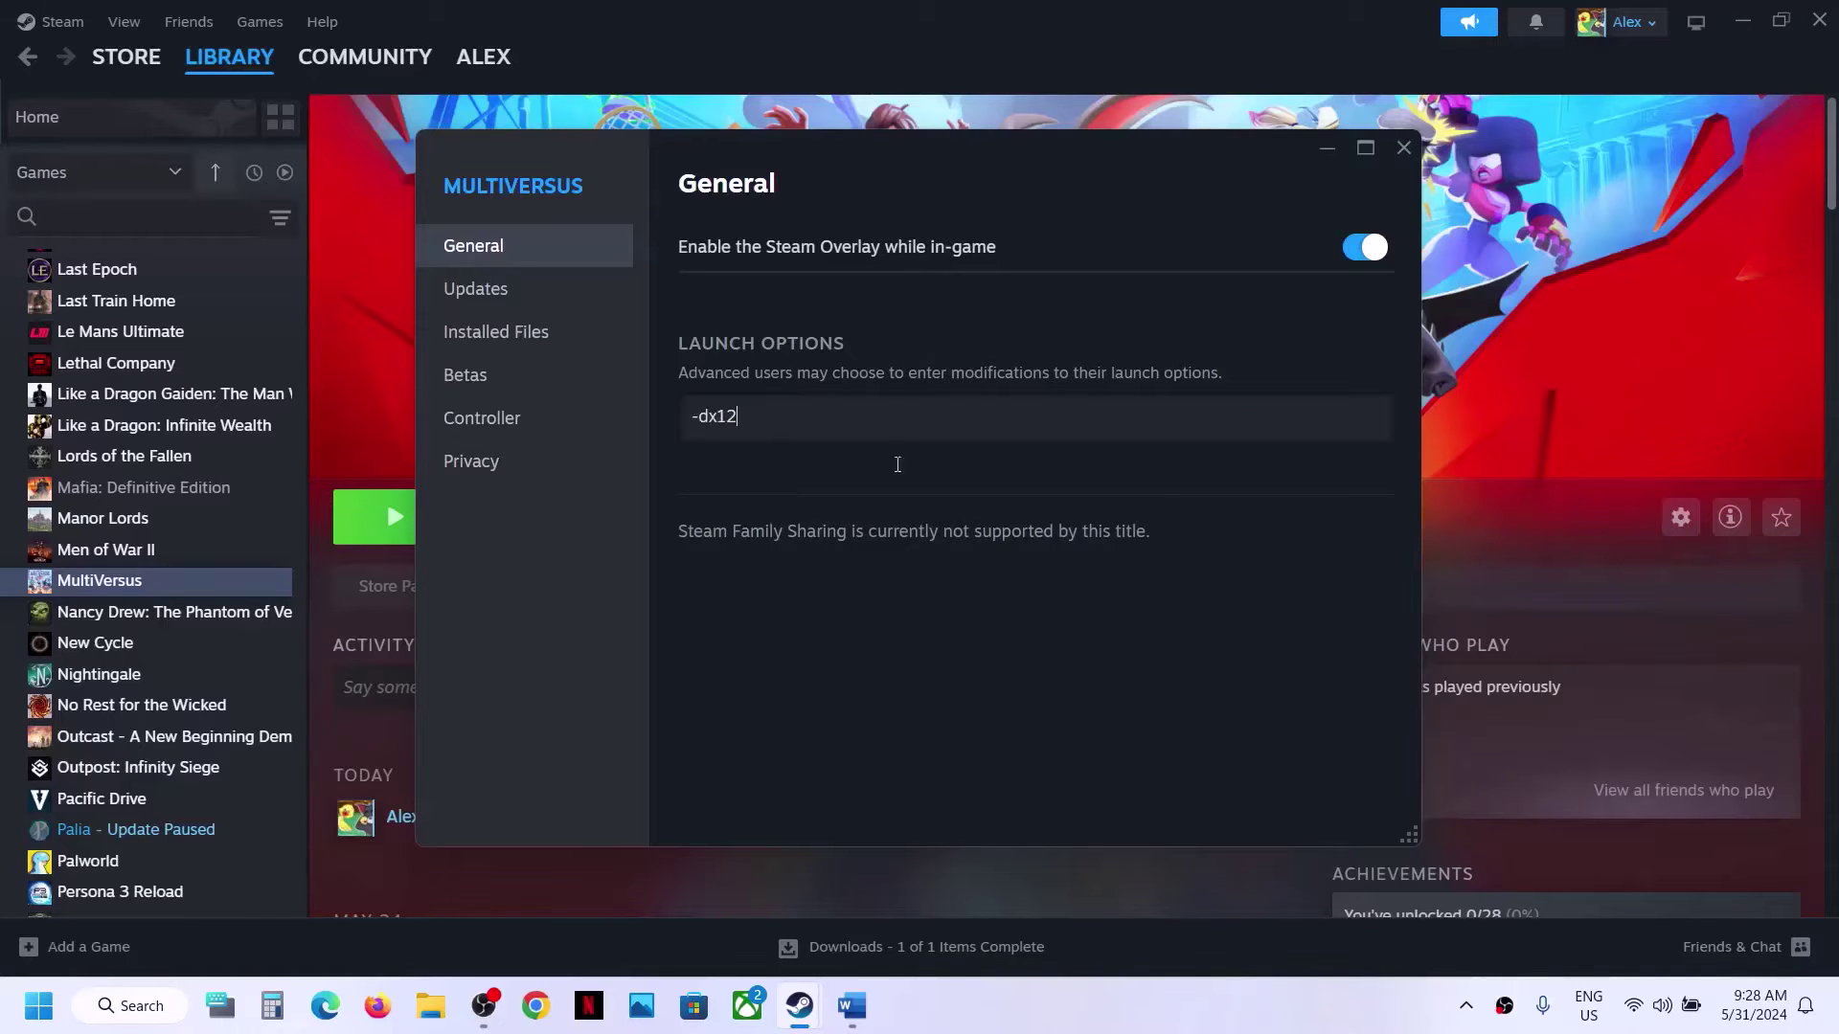
click(1398, 146)
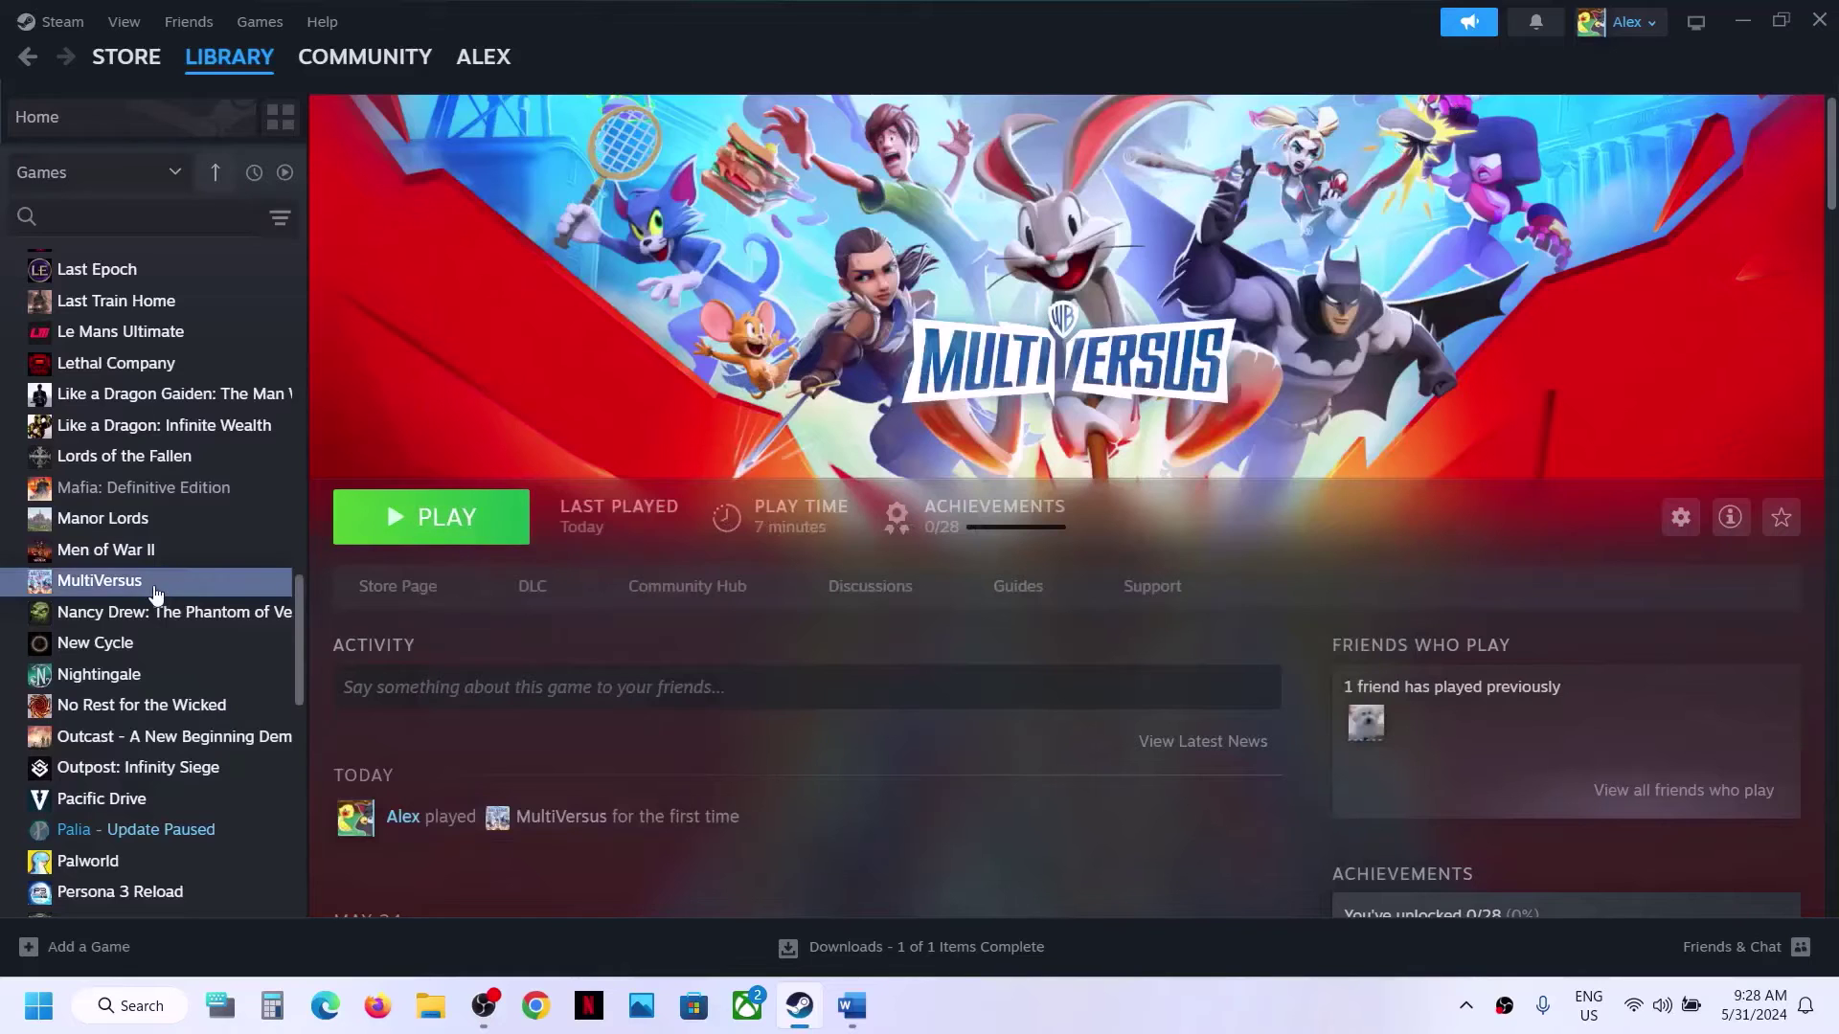
Replace MultiVersus's launch option with -dx11 and close the game's properties.
right_click(154, 585)
click(218, 771)
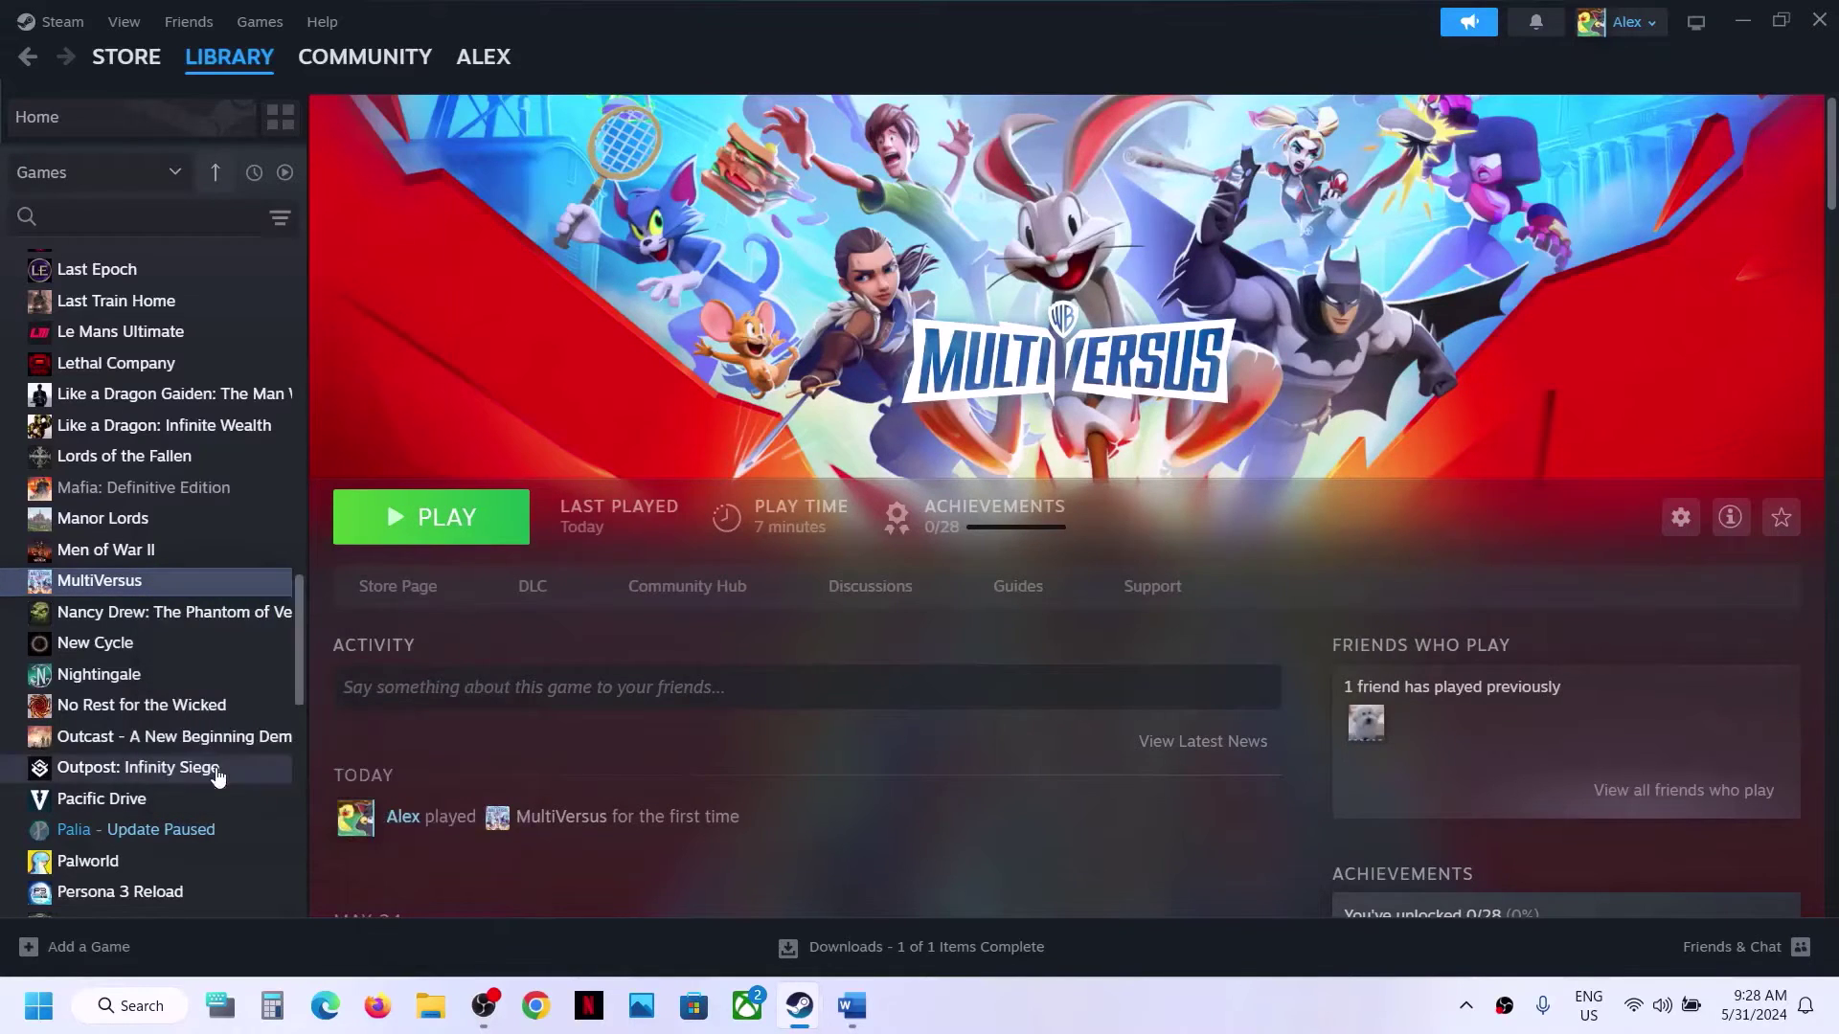
click(762, 412)
drag(761, 412, 626, 436)
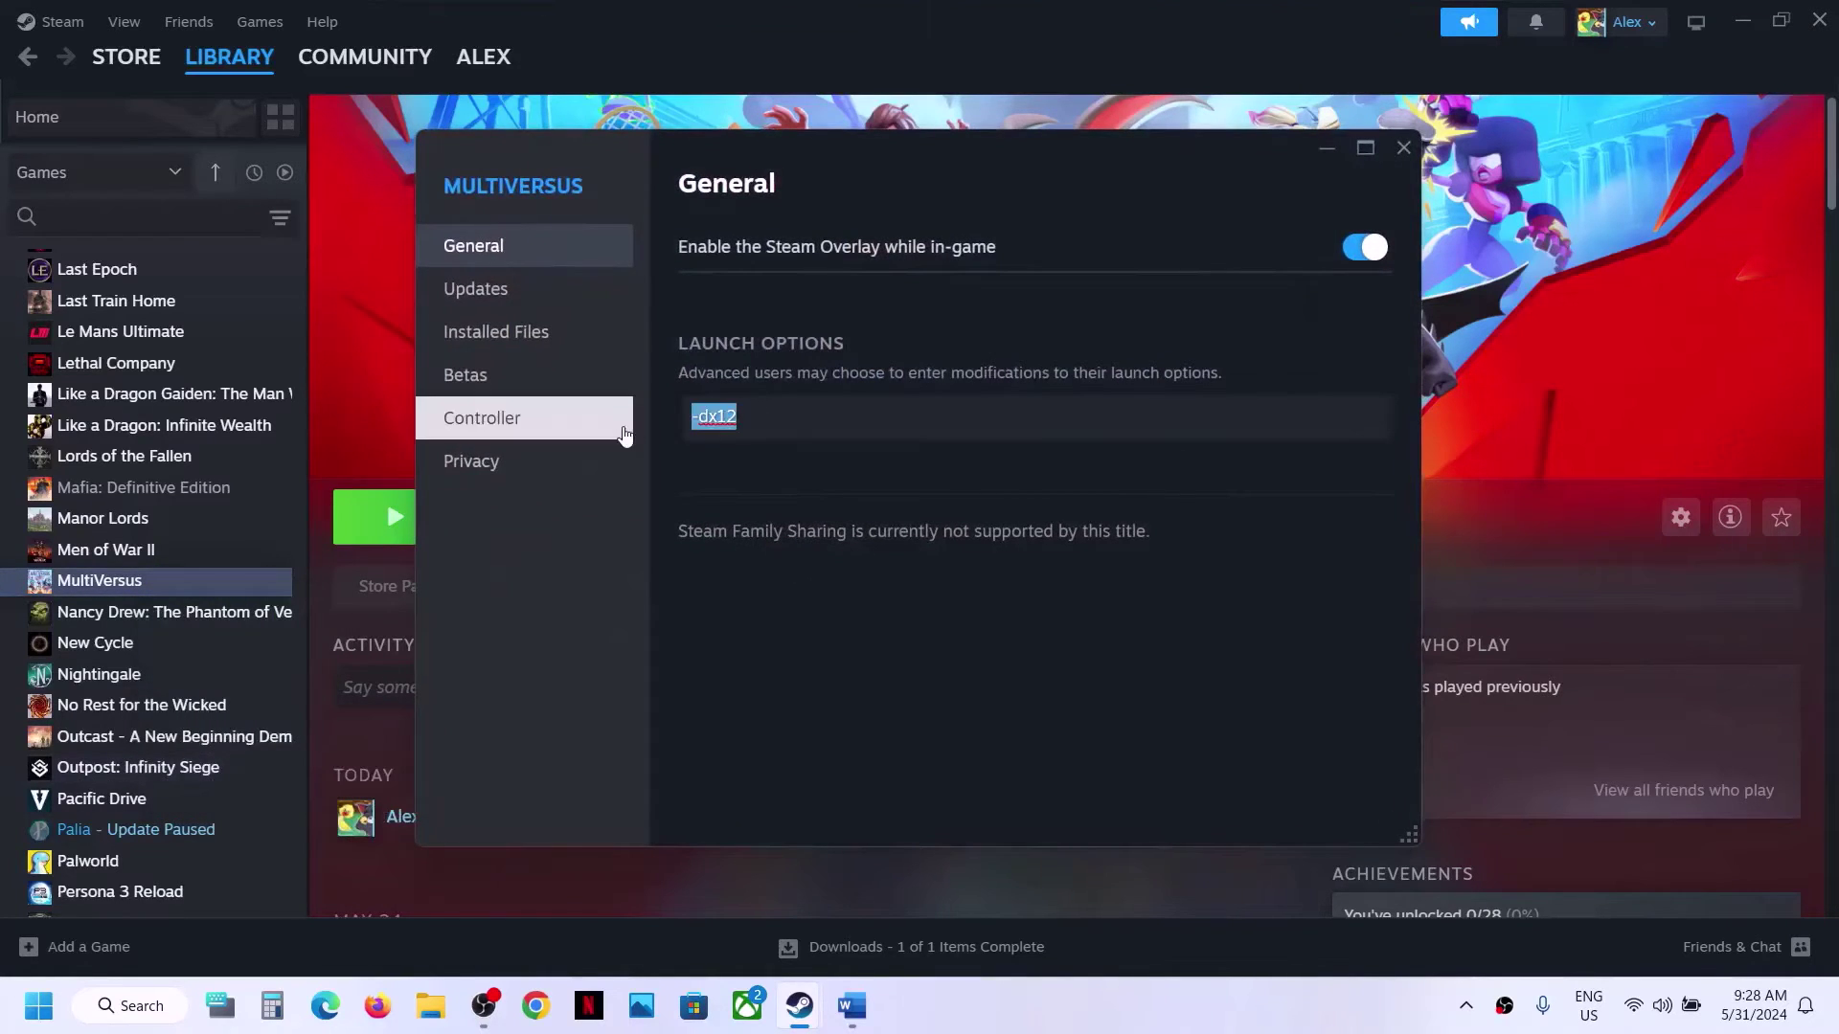
text(-)
click(918, 602)
click(1404, 148)
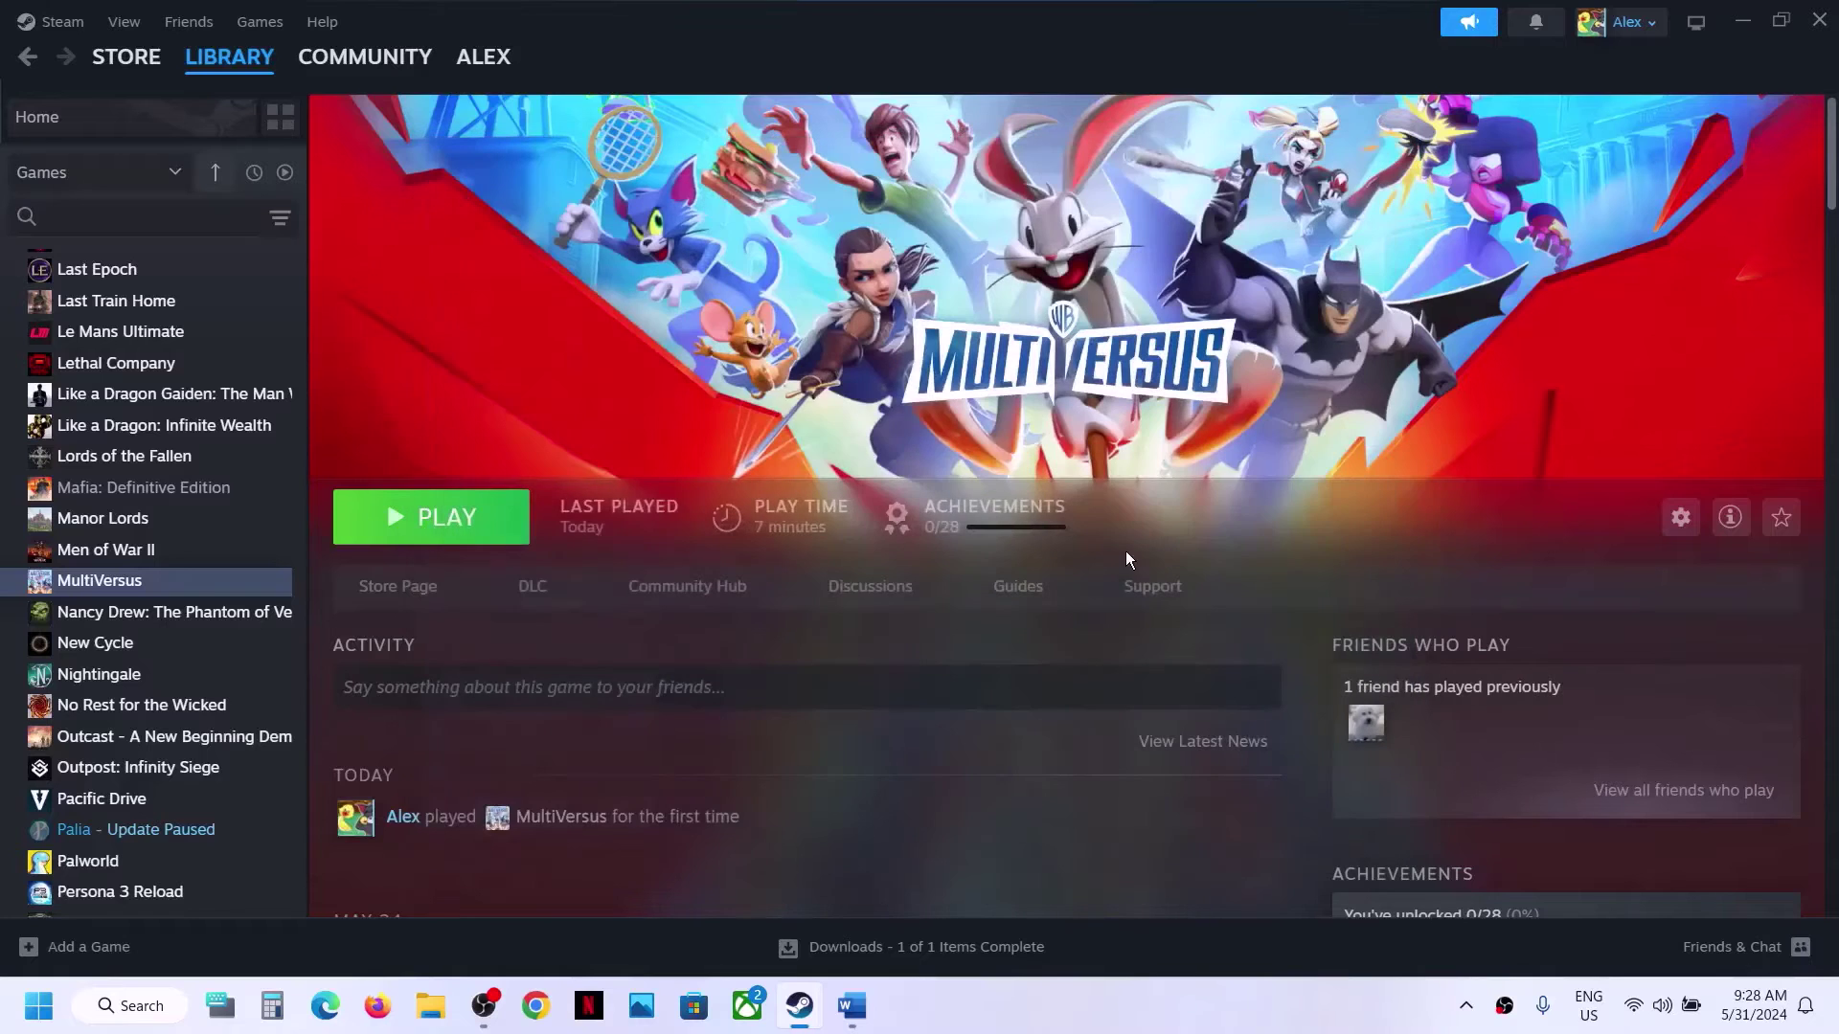
Clear the launch options field in MultiVersus's Steam properties and close the properties window.
click(851, 1005)
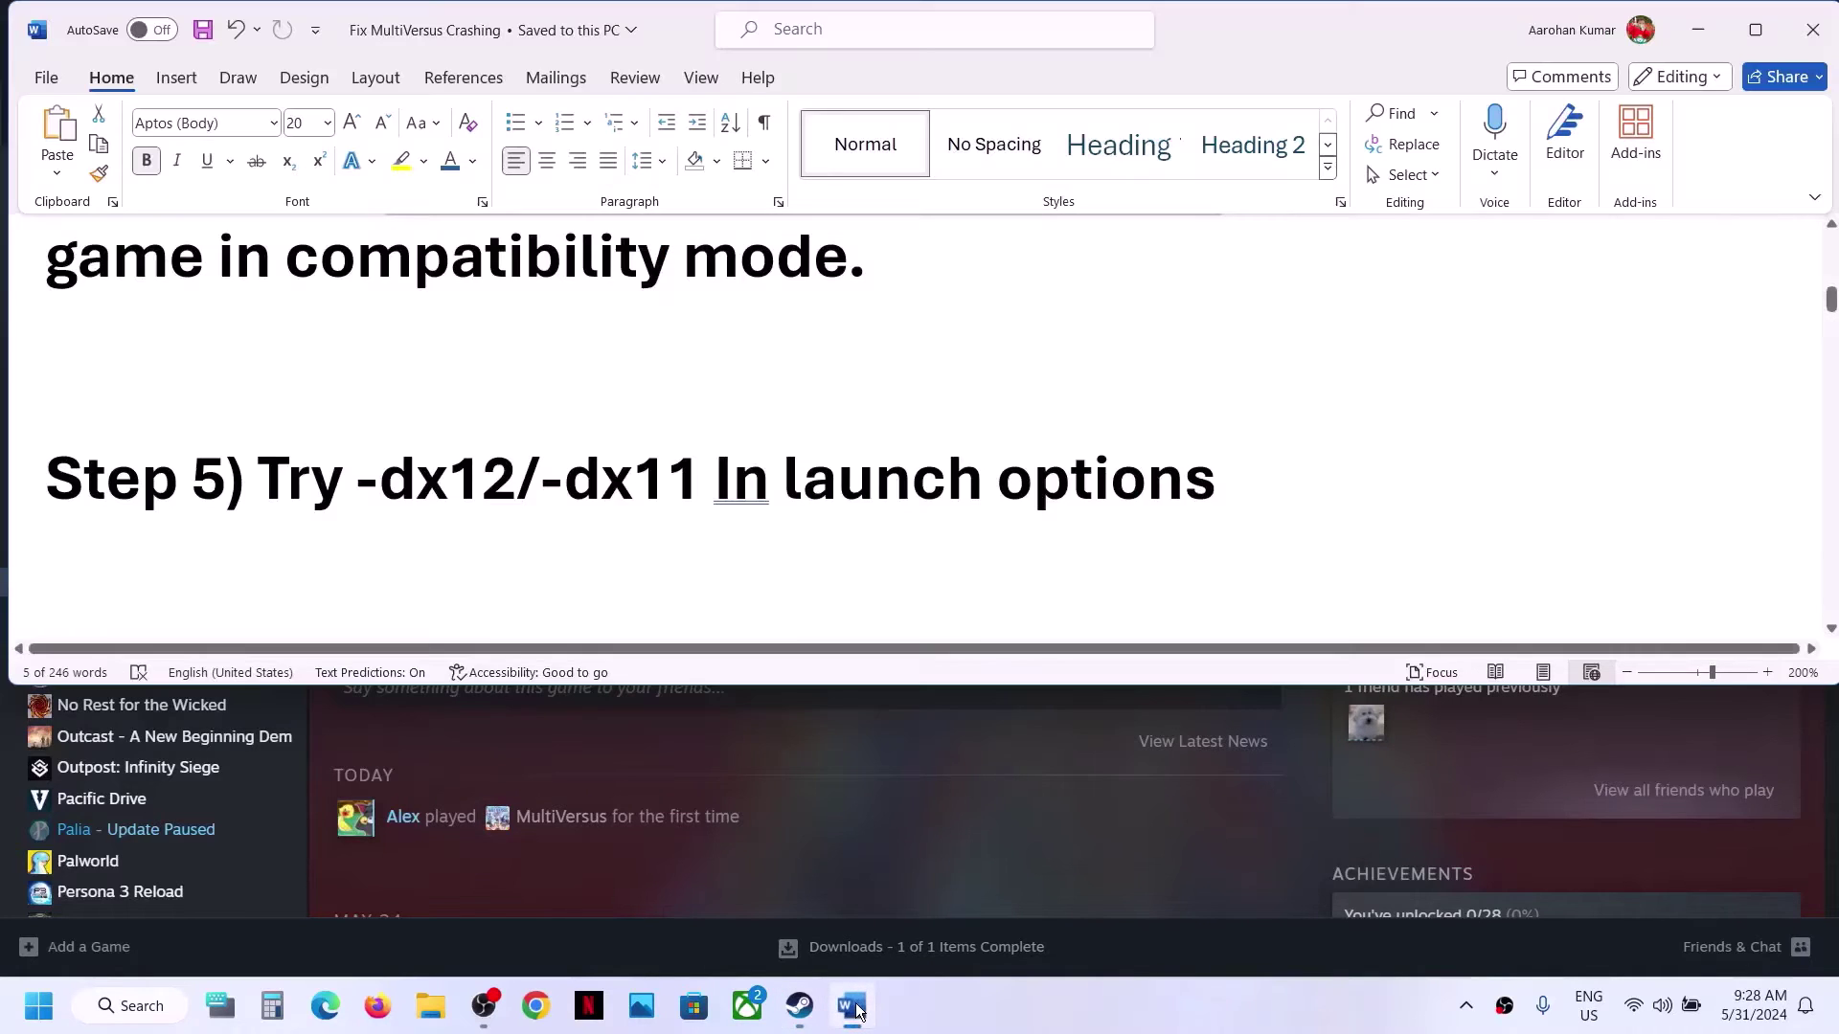
click(783, 811)
right_click(186, 581)
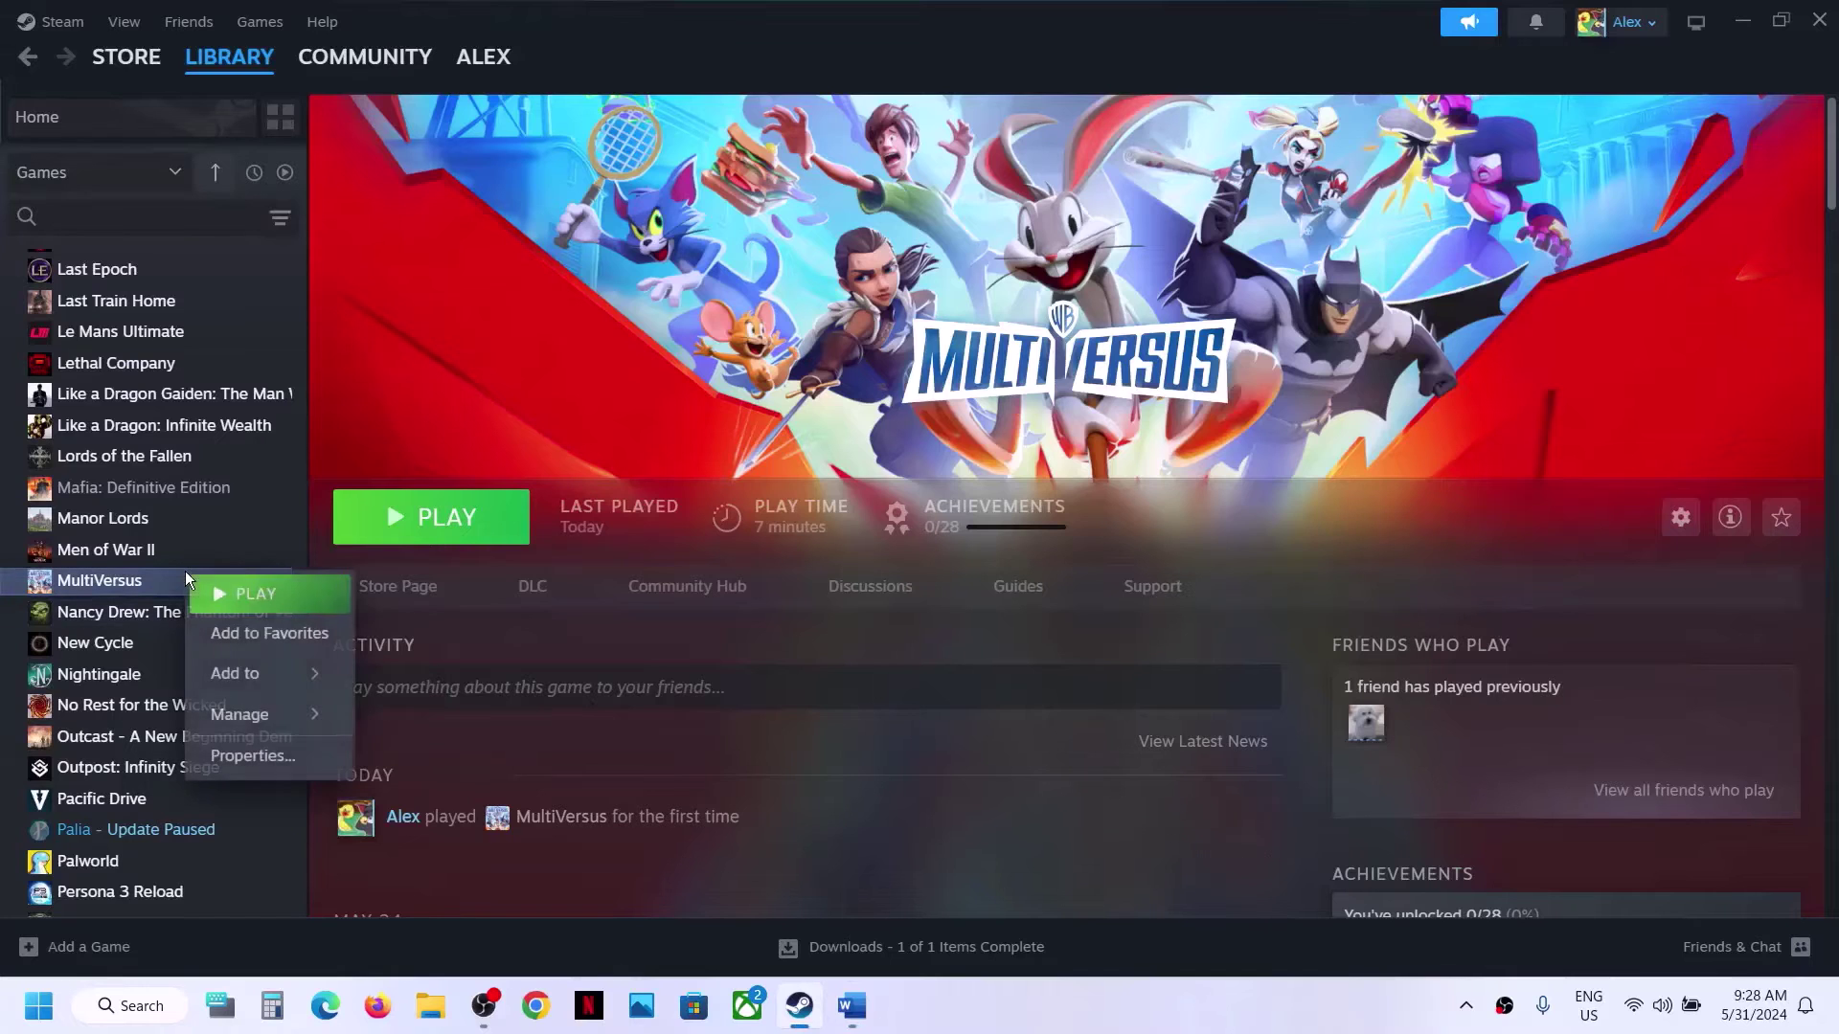
click(251, 755)
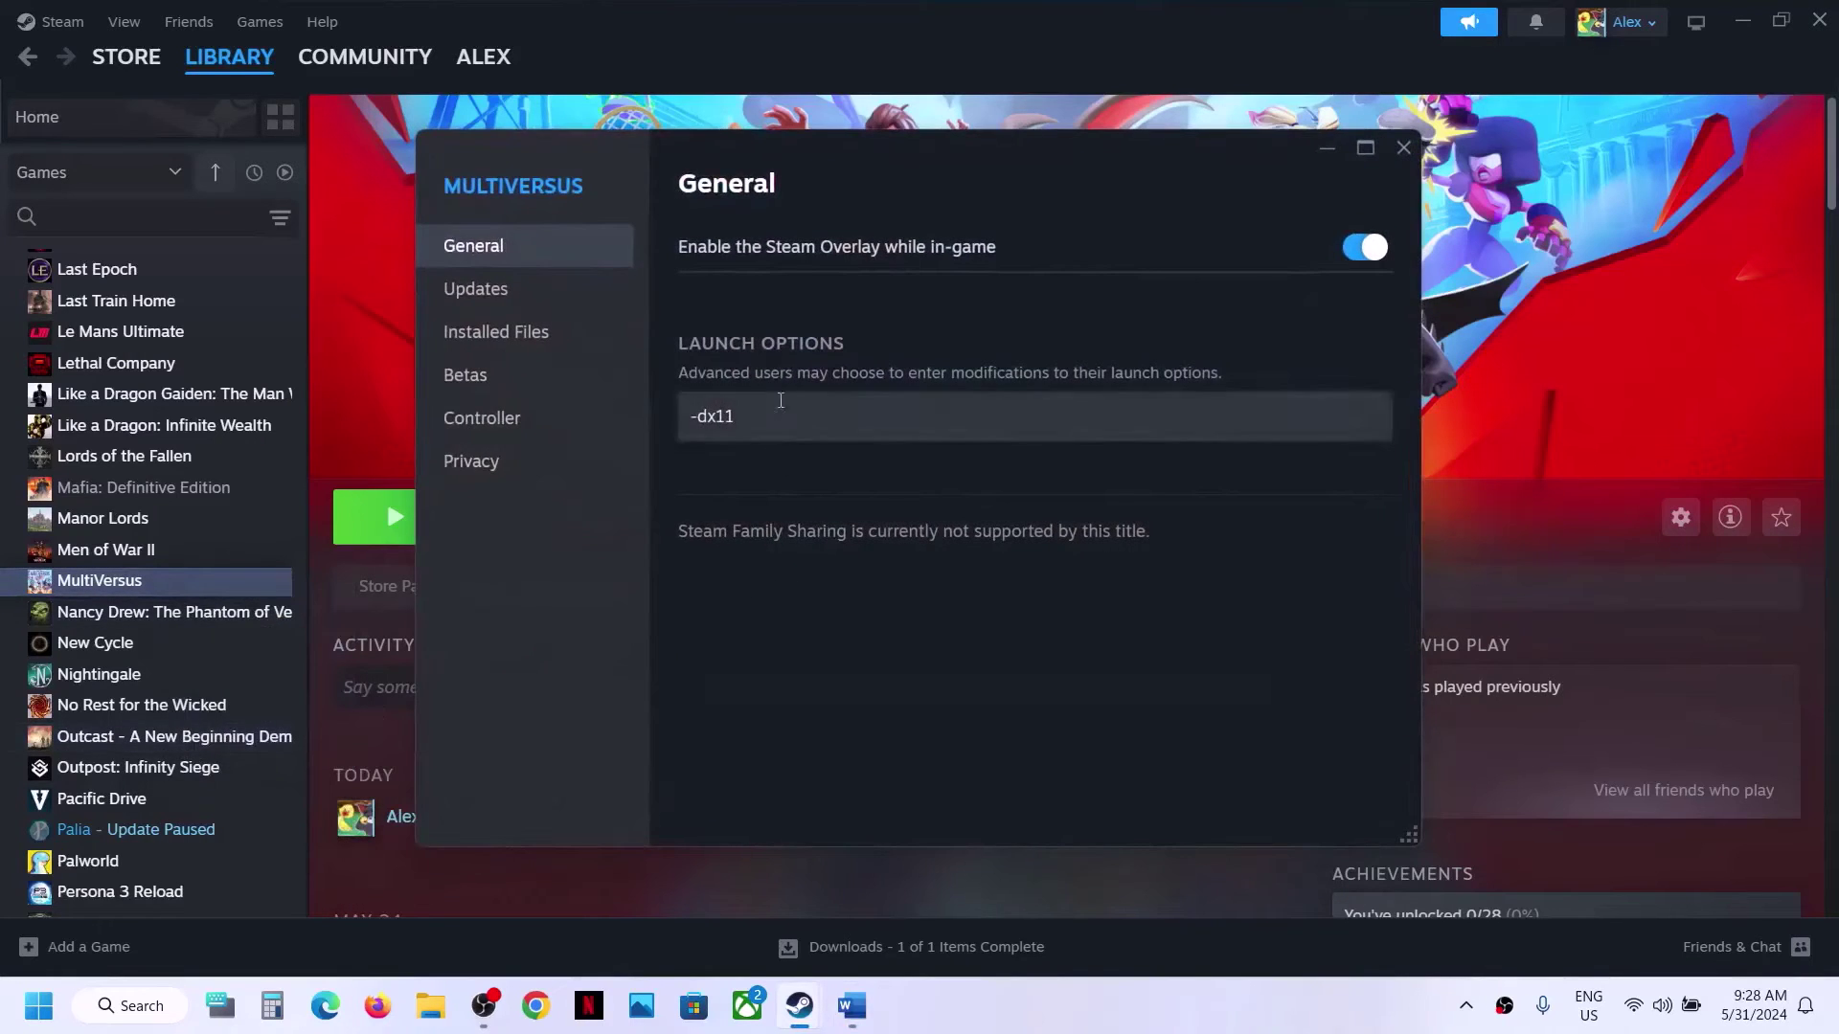
click(753, 416)
drag(752, 417, 625, 419)
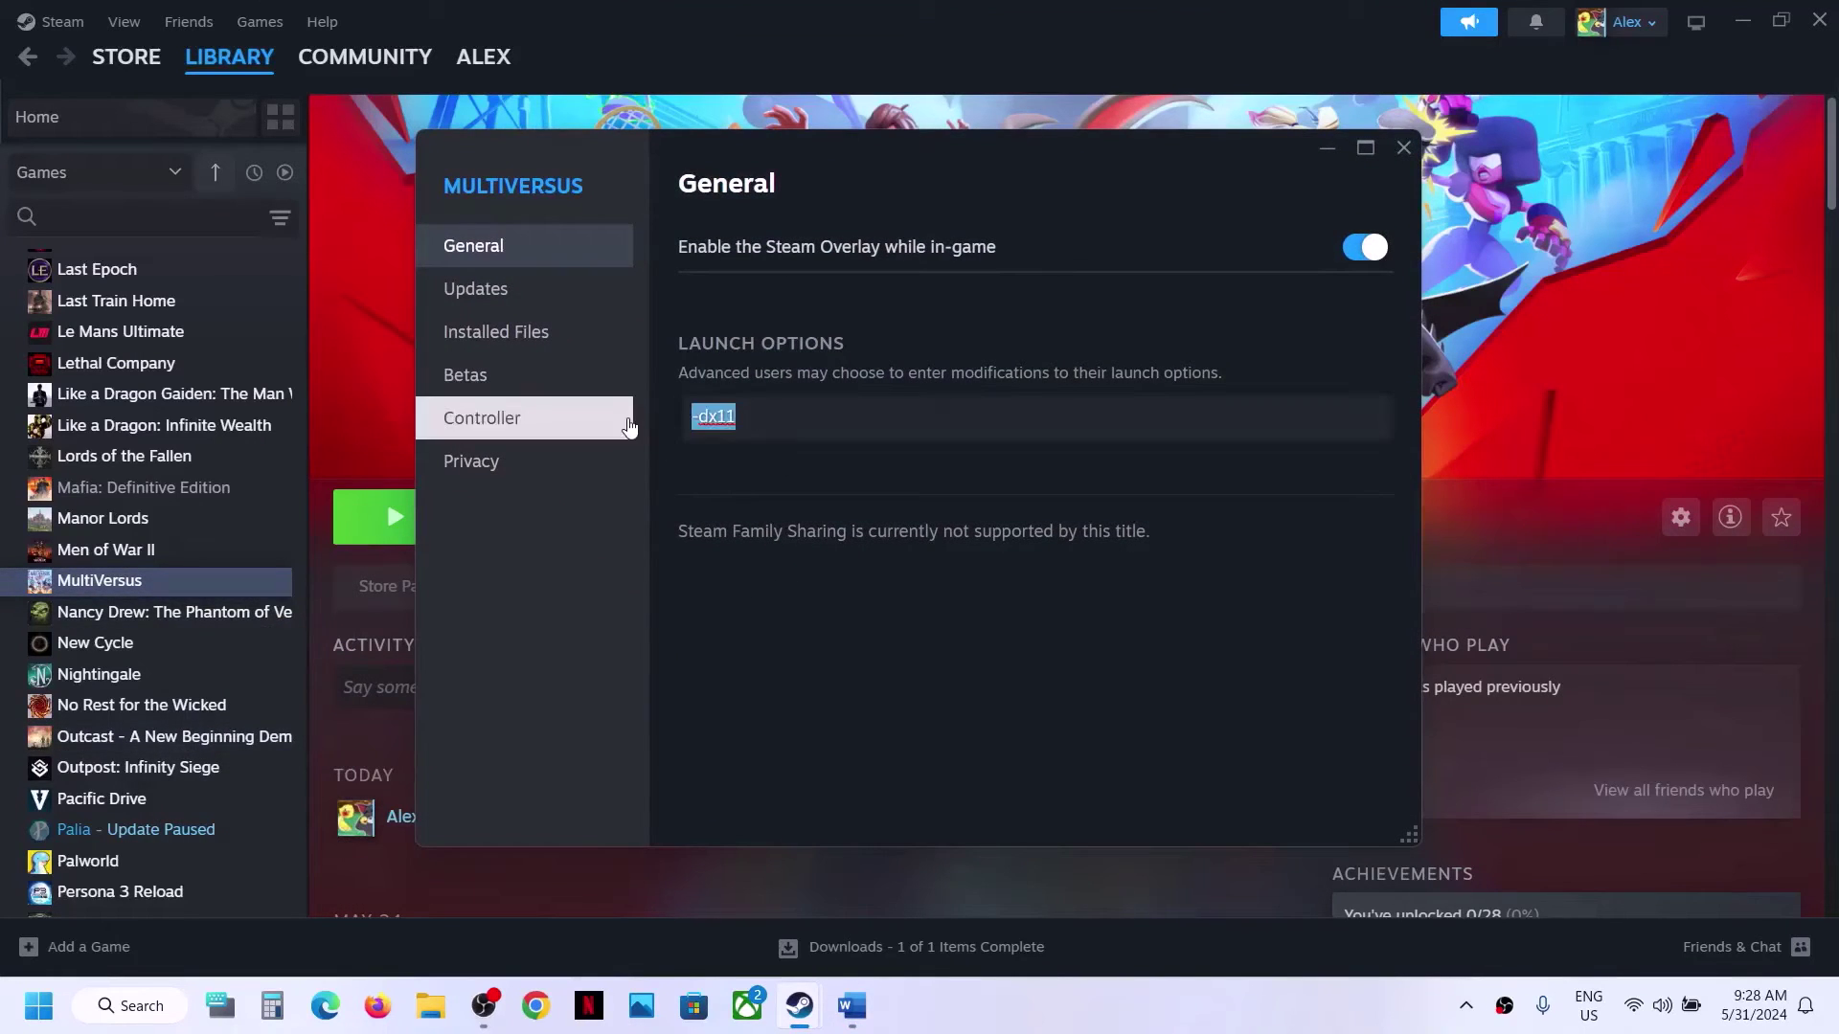
key(BackSpace)
click(1053, 644)
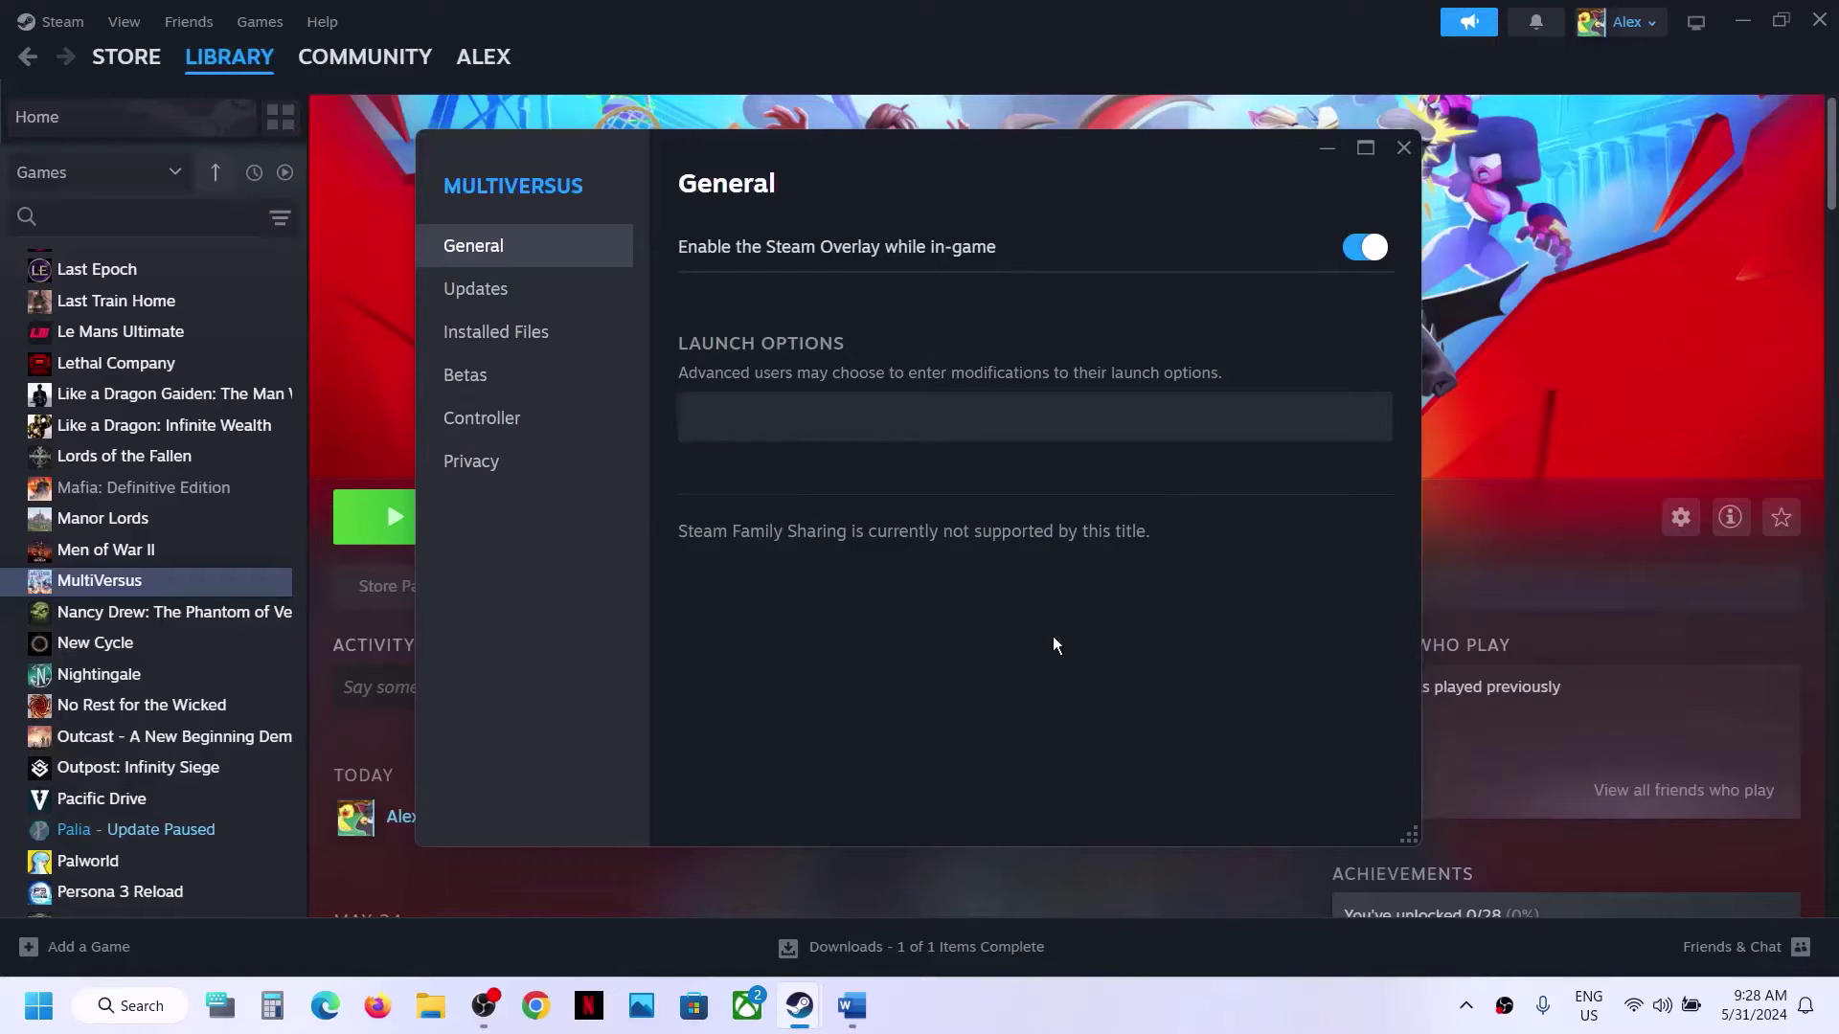
click(1404, 146)
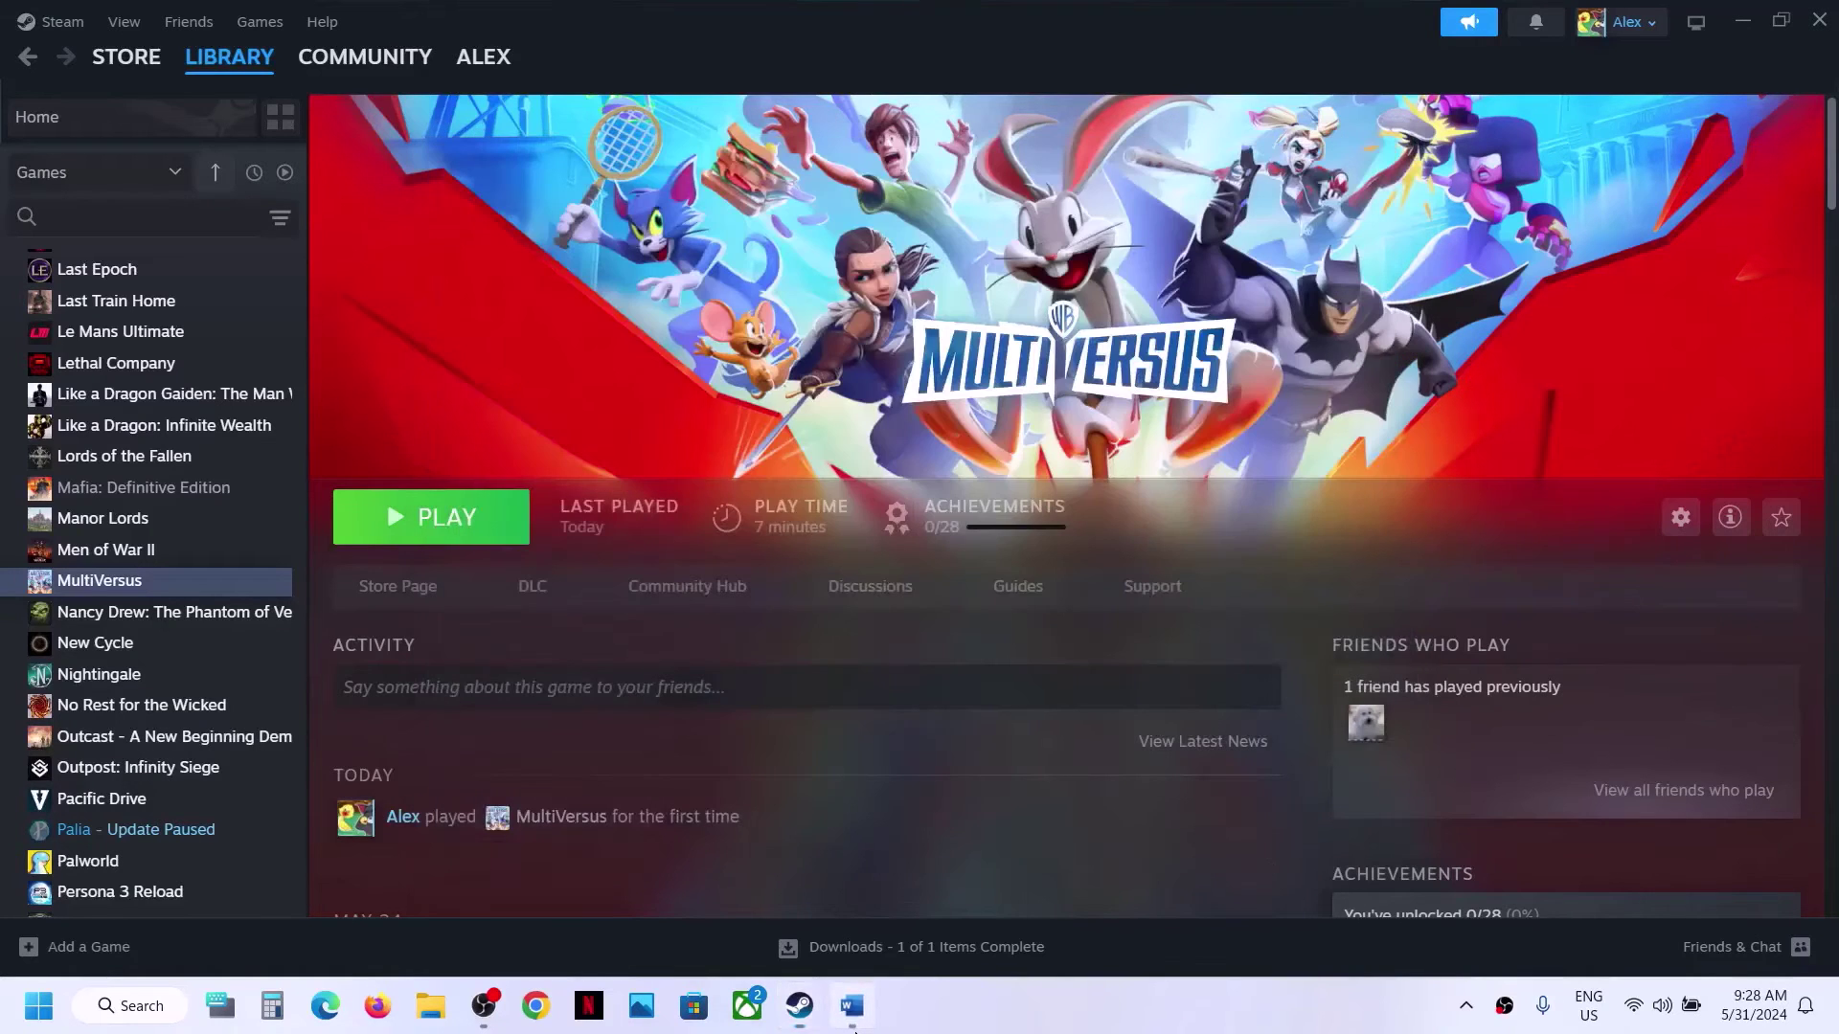
Show Step 6 of the Word guide, check for updates in Windows Update, and close Settings.
click(852, 1006)
scroll(608, 606, down, 3)
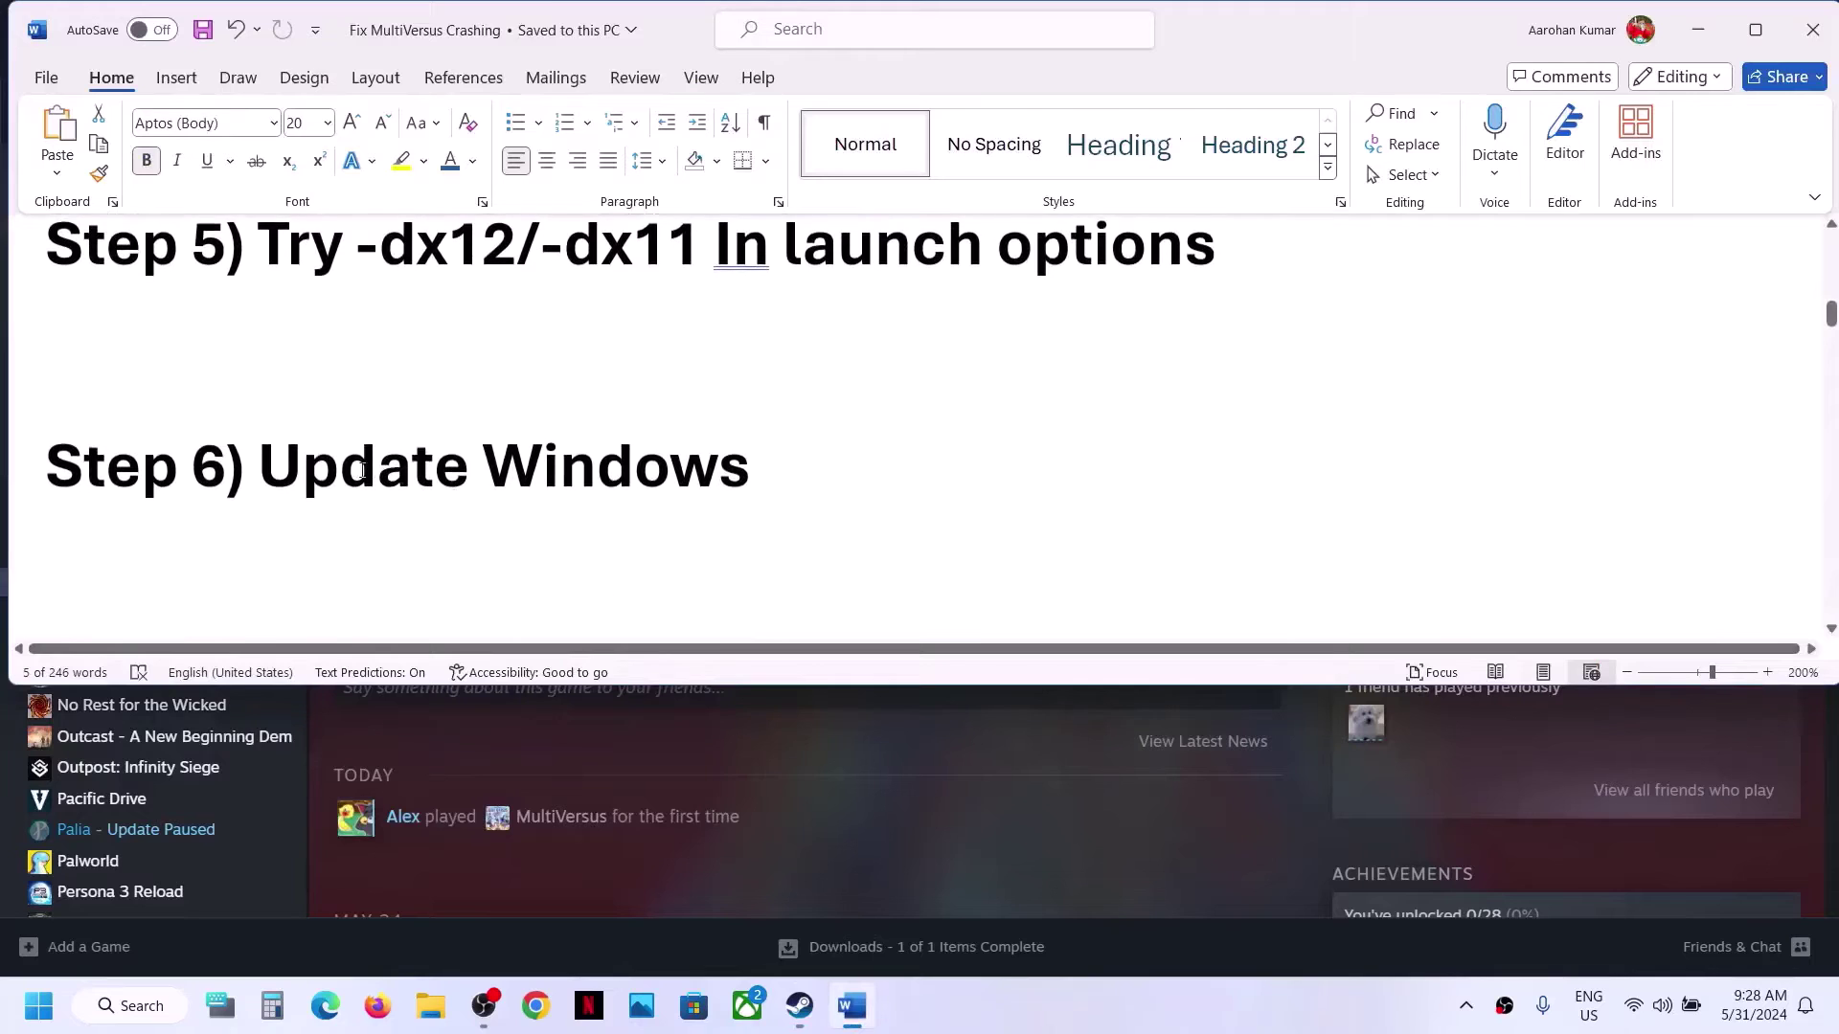
drag(342, 468, 762, 470)
key(super+i)
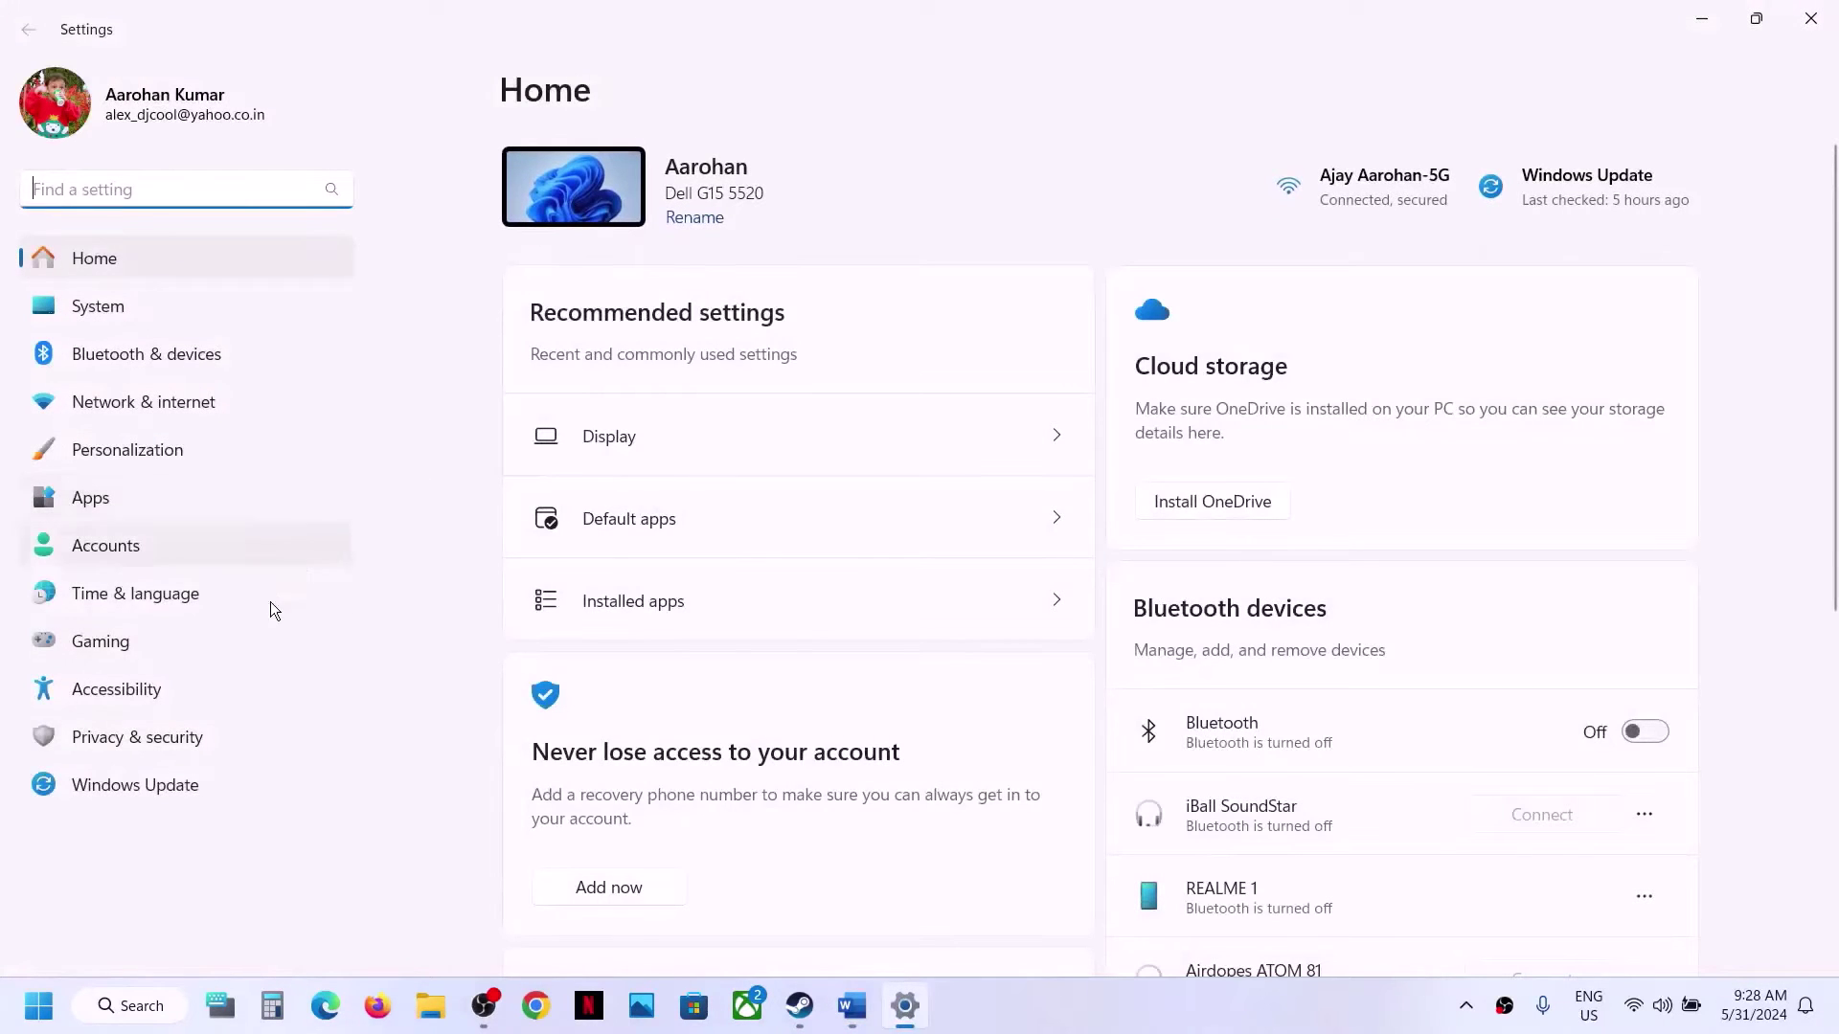
click(168, 797)
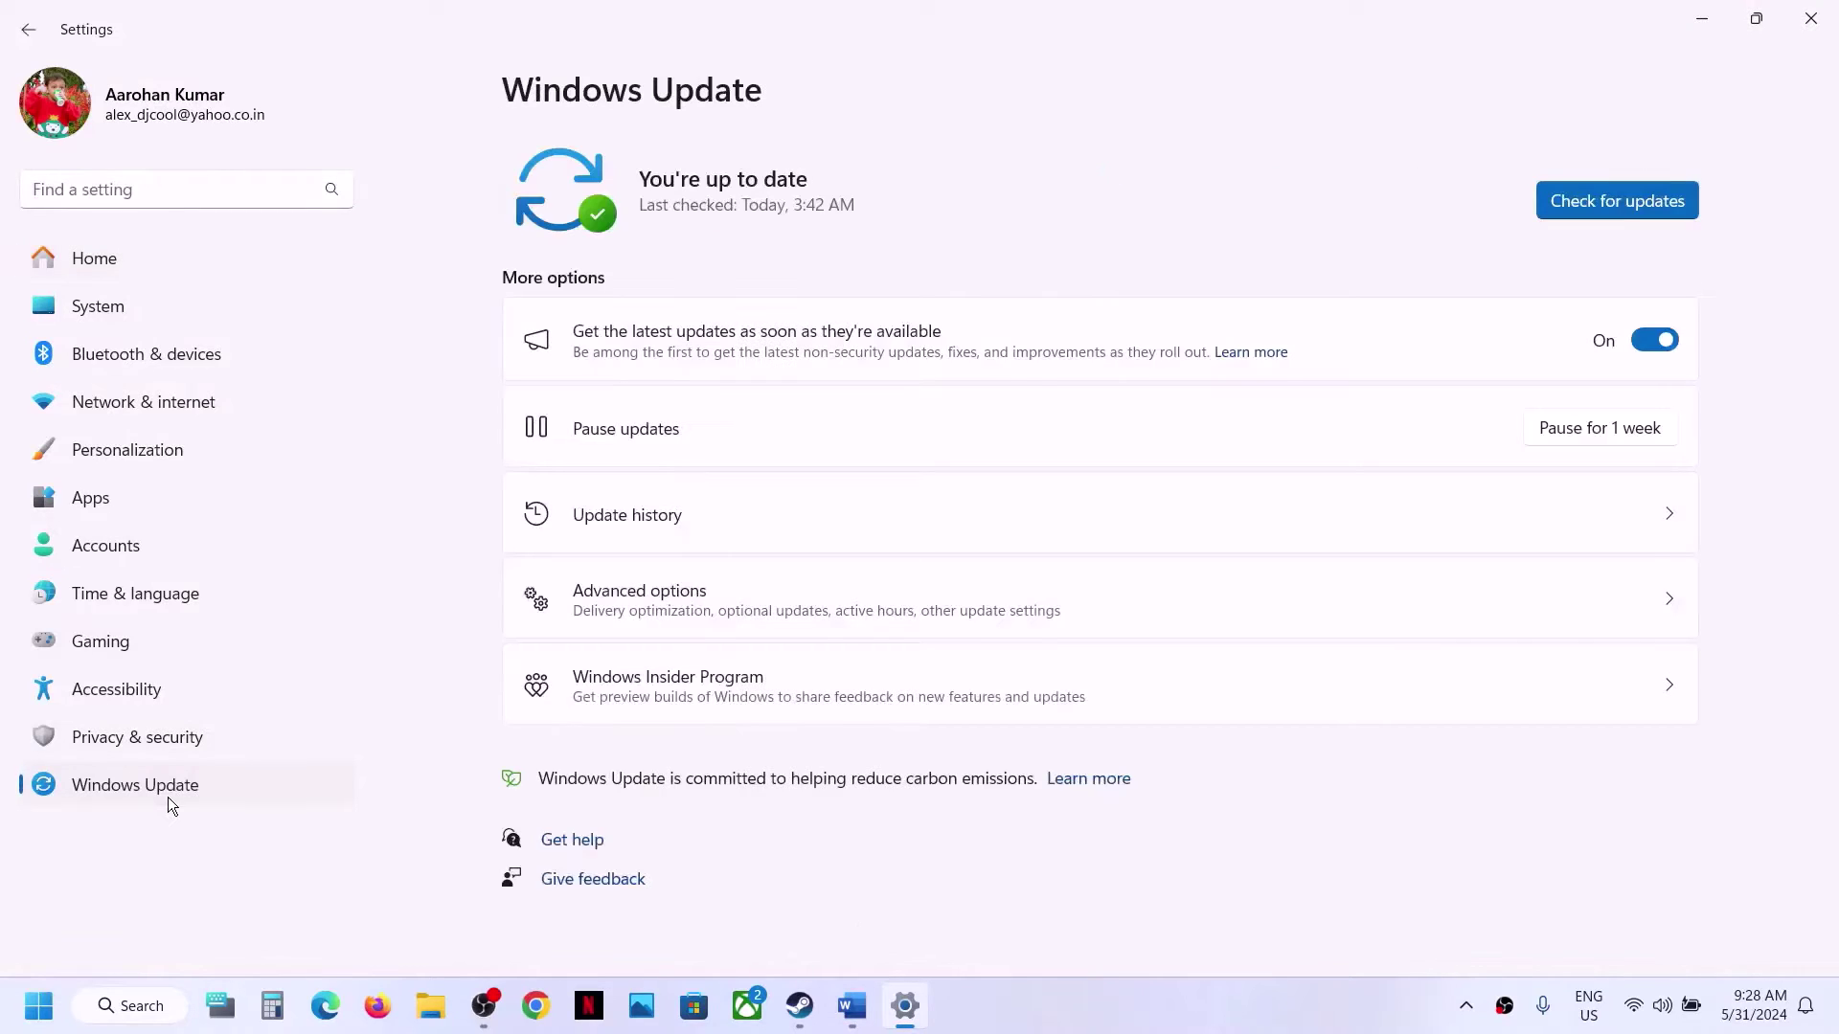
click(1601, 203)
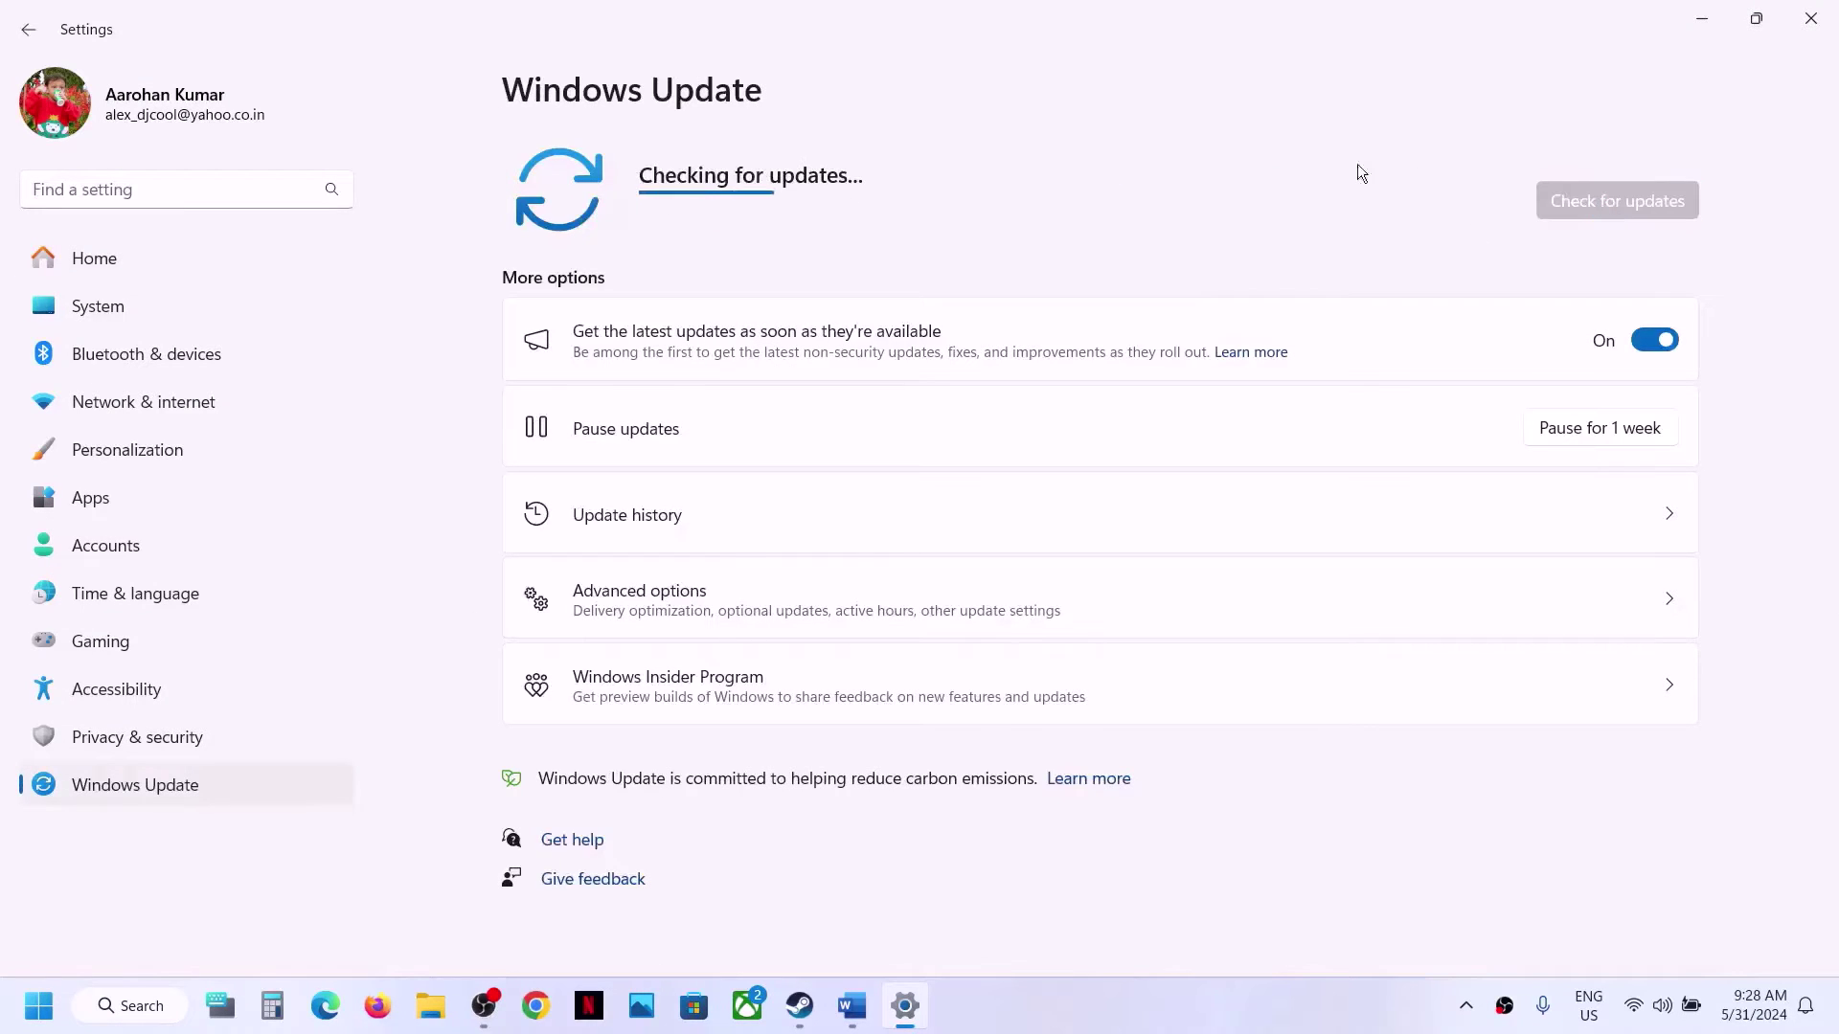
click(1825, 35)
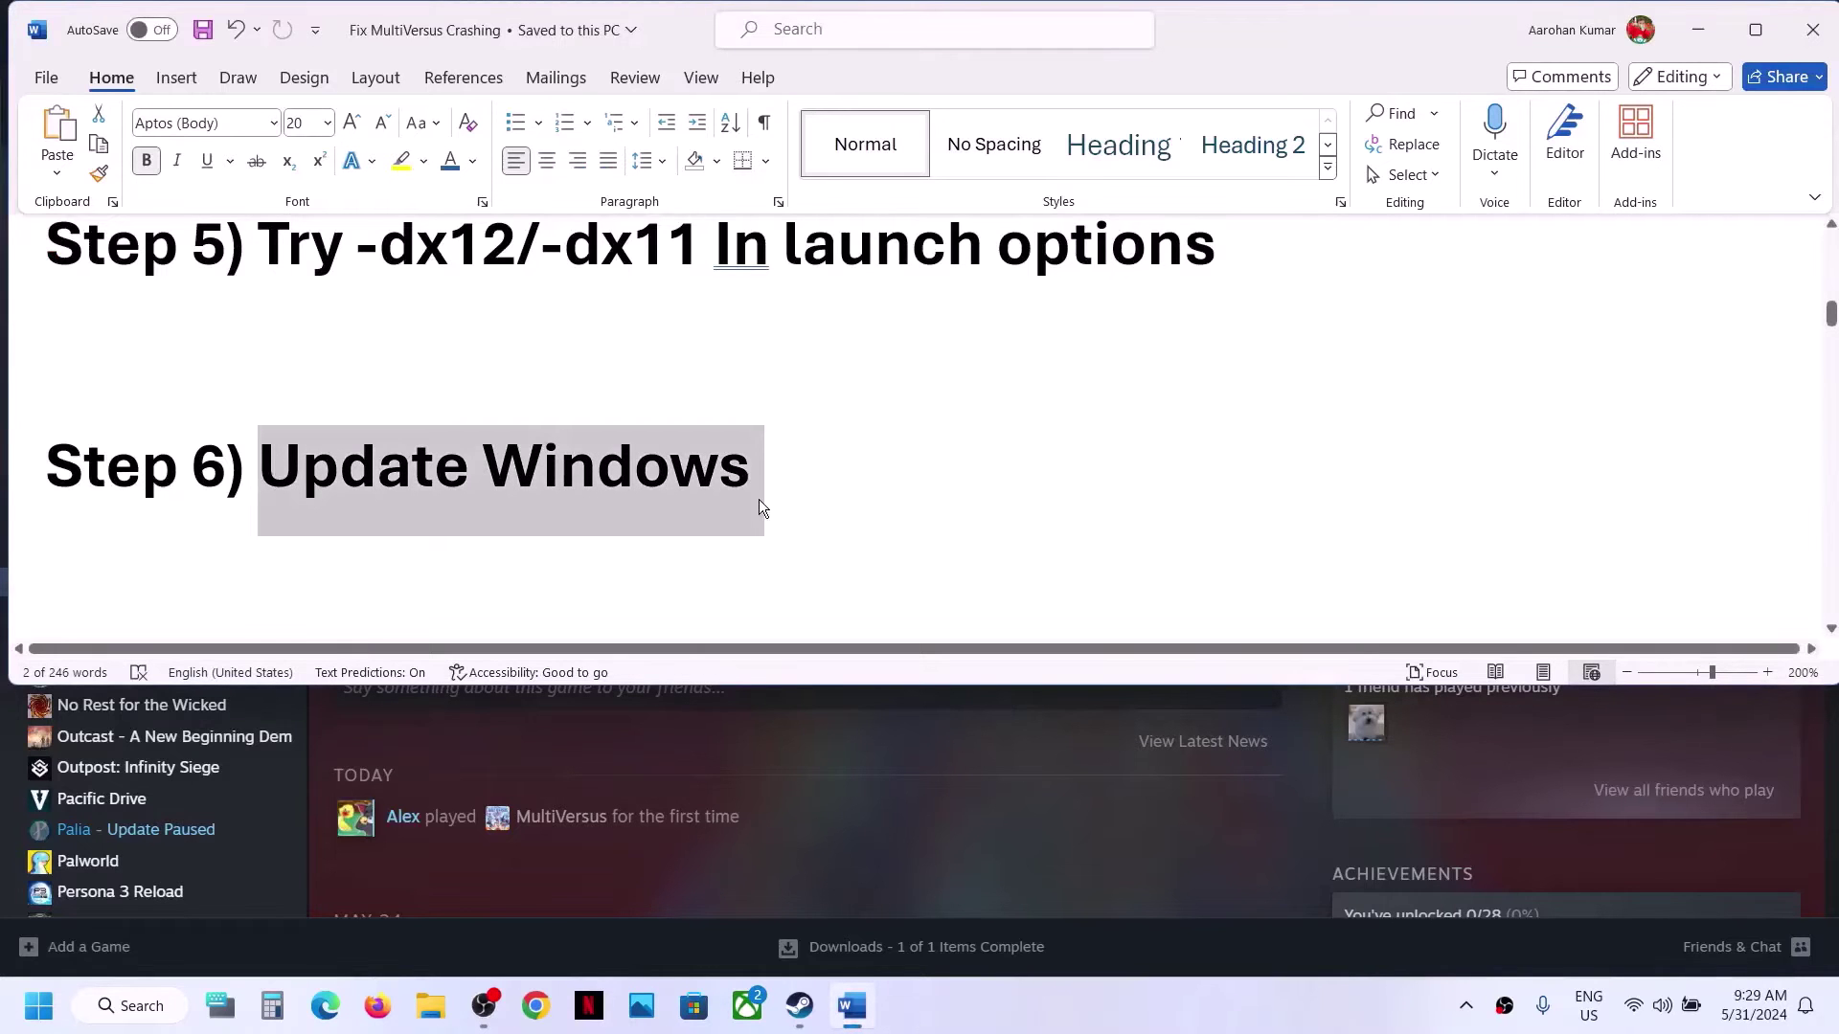
Show Step 7 of the Word guide, highlighting the clean graphics driver installation and the NVIDIA and AMD download links.
scroll(758, 498, down, 3)
scroll(759, 497, down, 2)
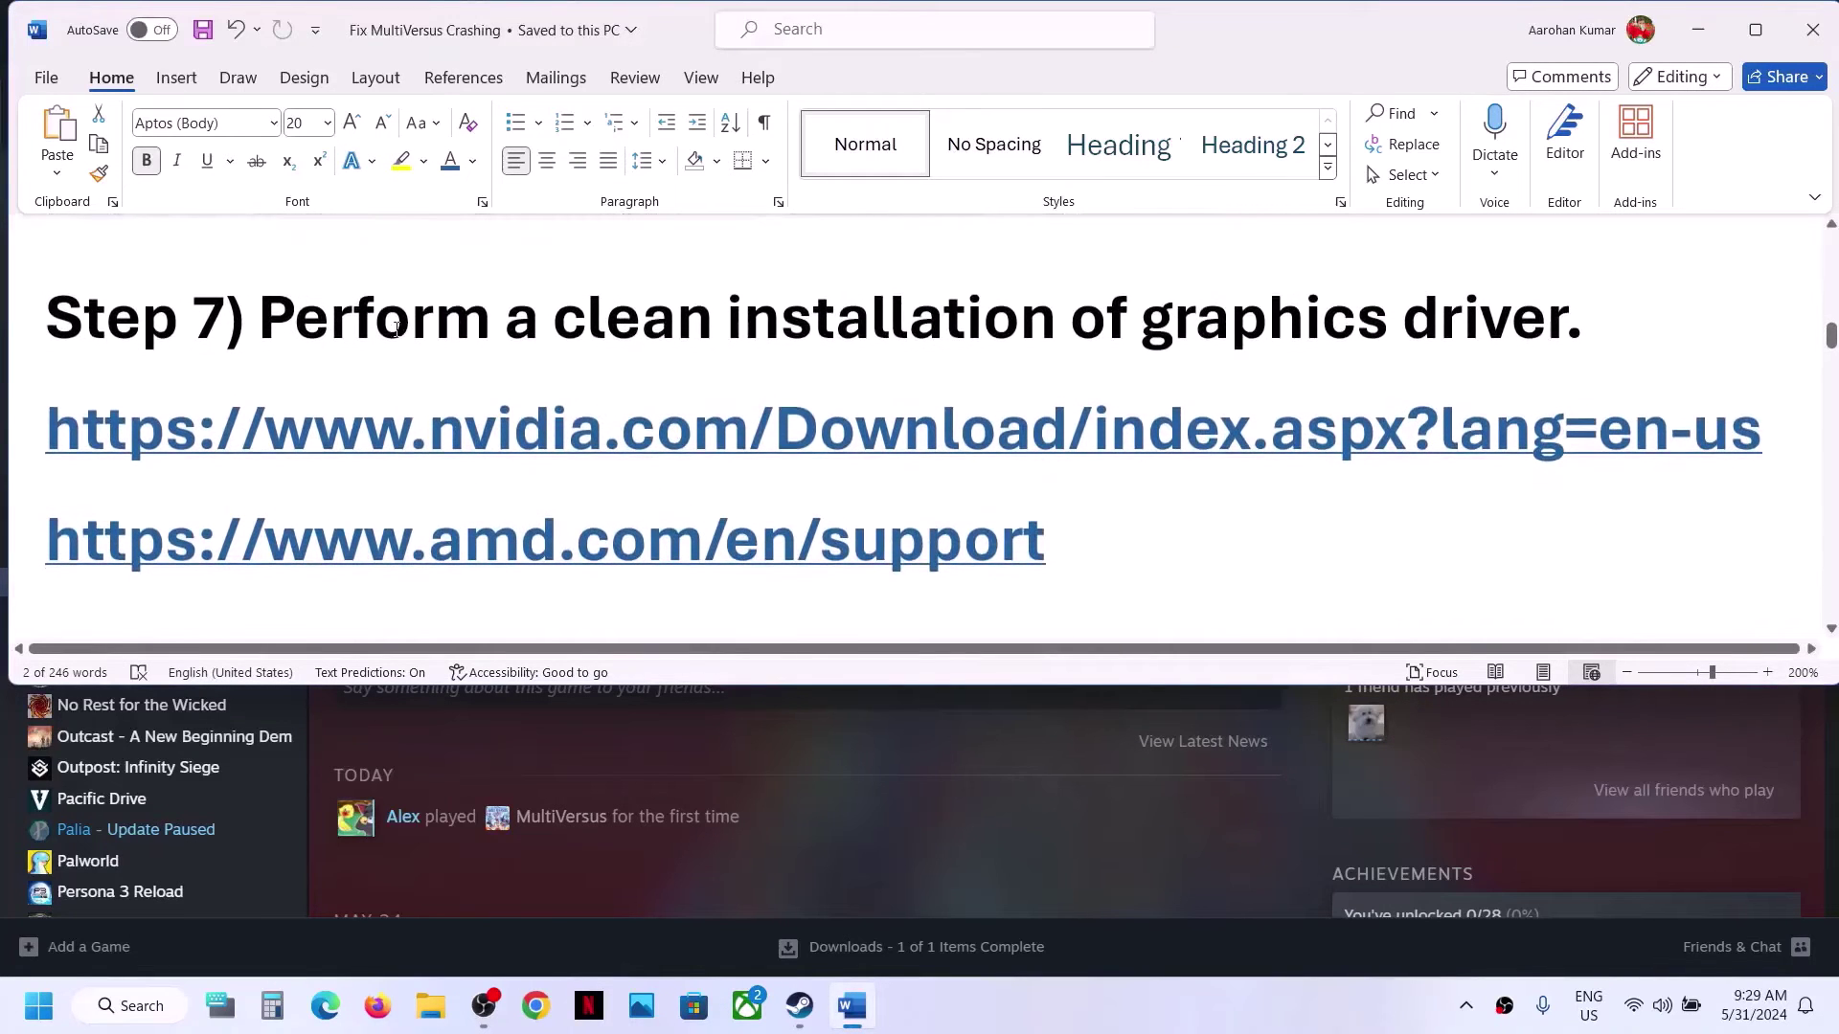
drag(930, 294, 1398, 316)
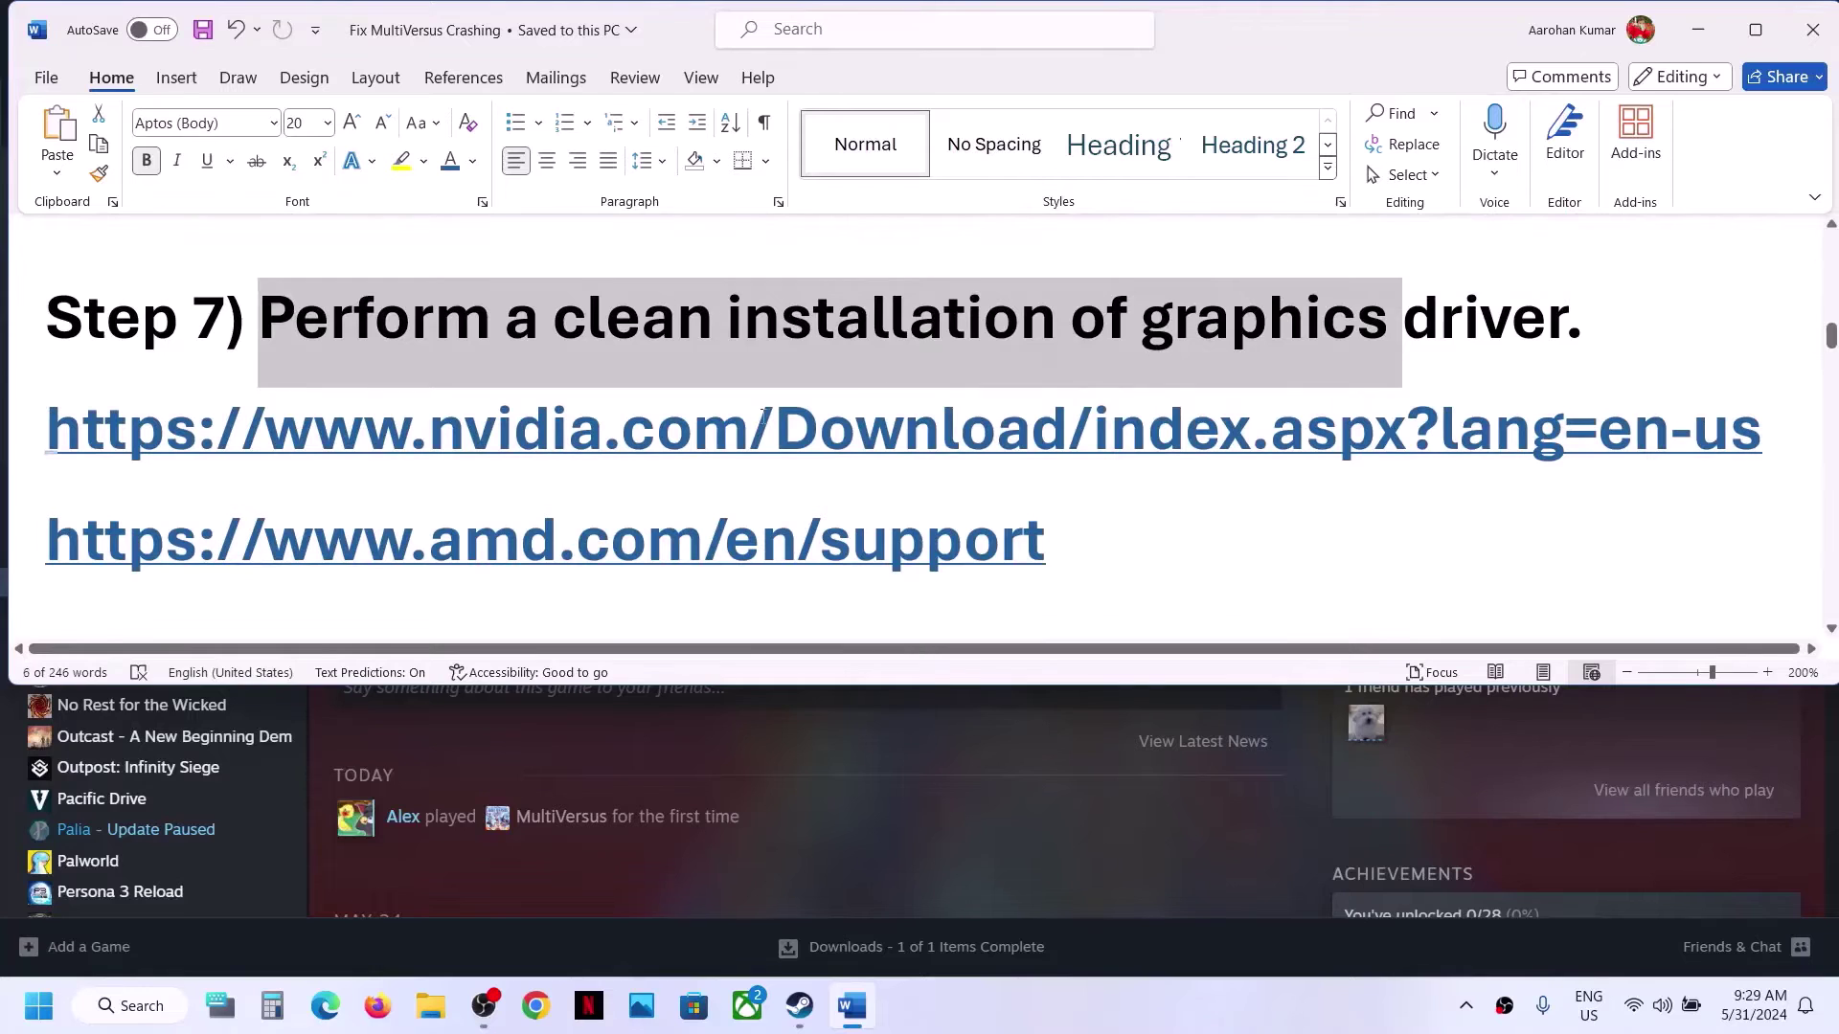
drag(763, 416, 1218, 429)
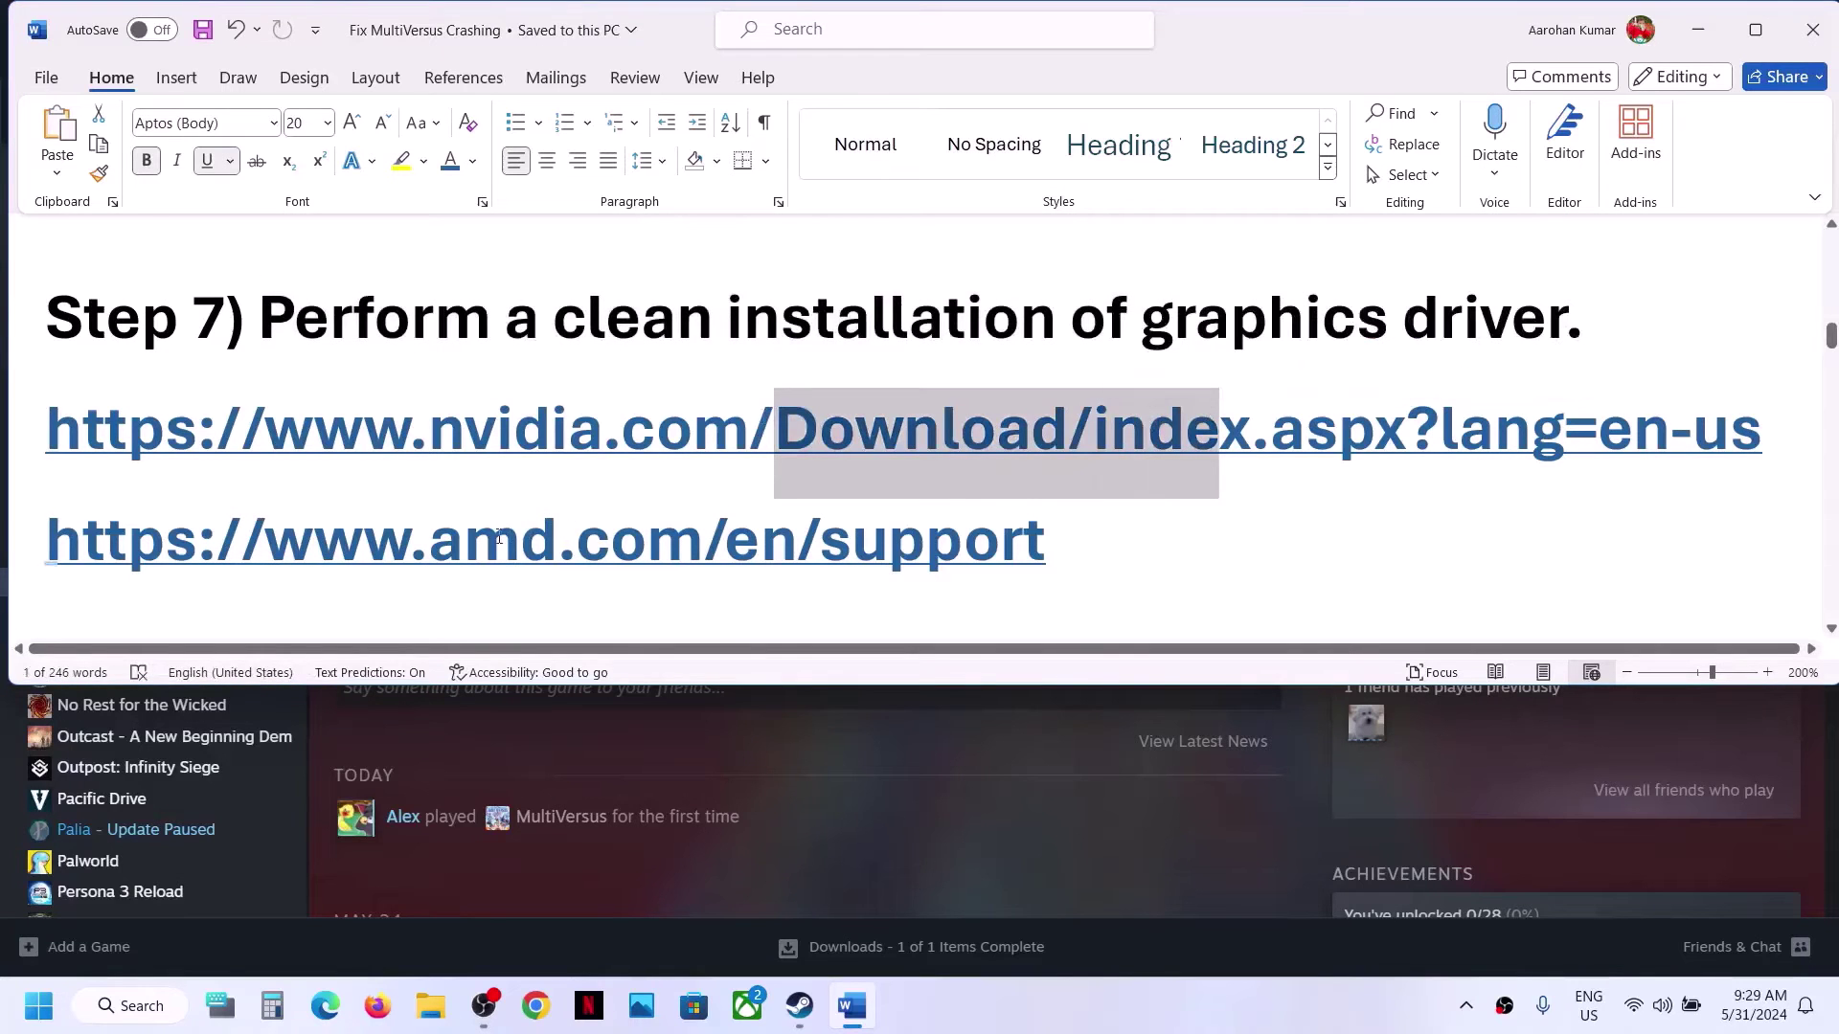
drag(498, 537, 923, 538)
click(1050, 755)
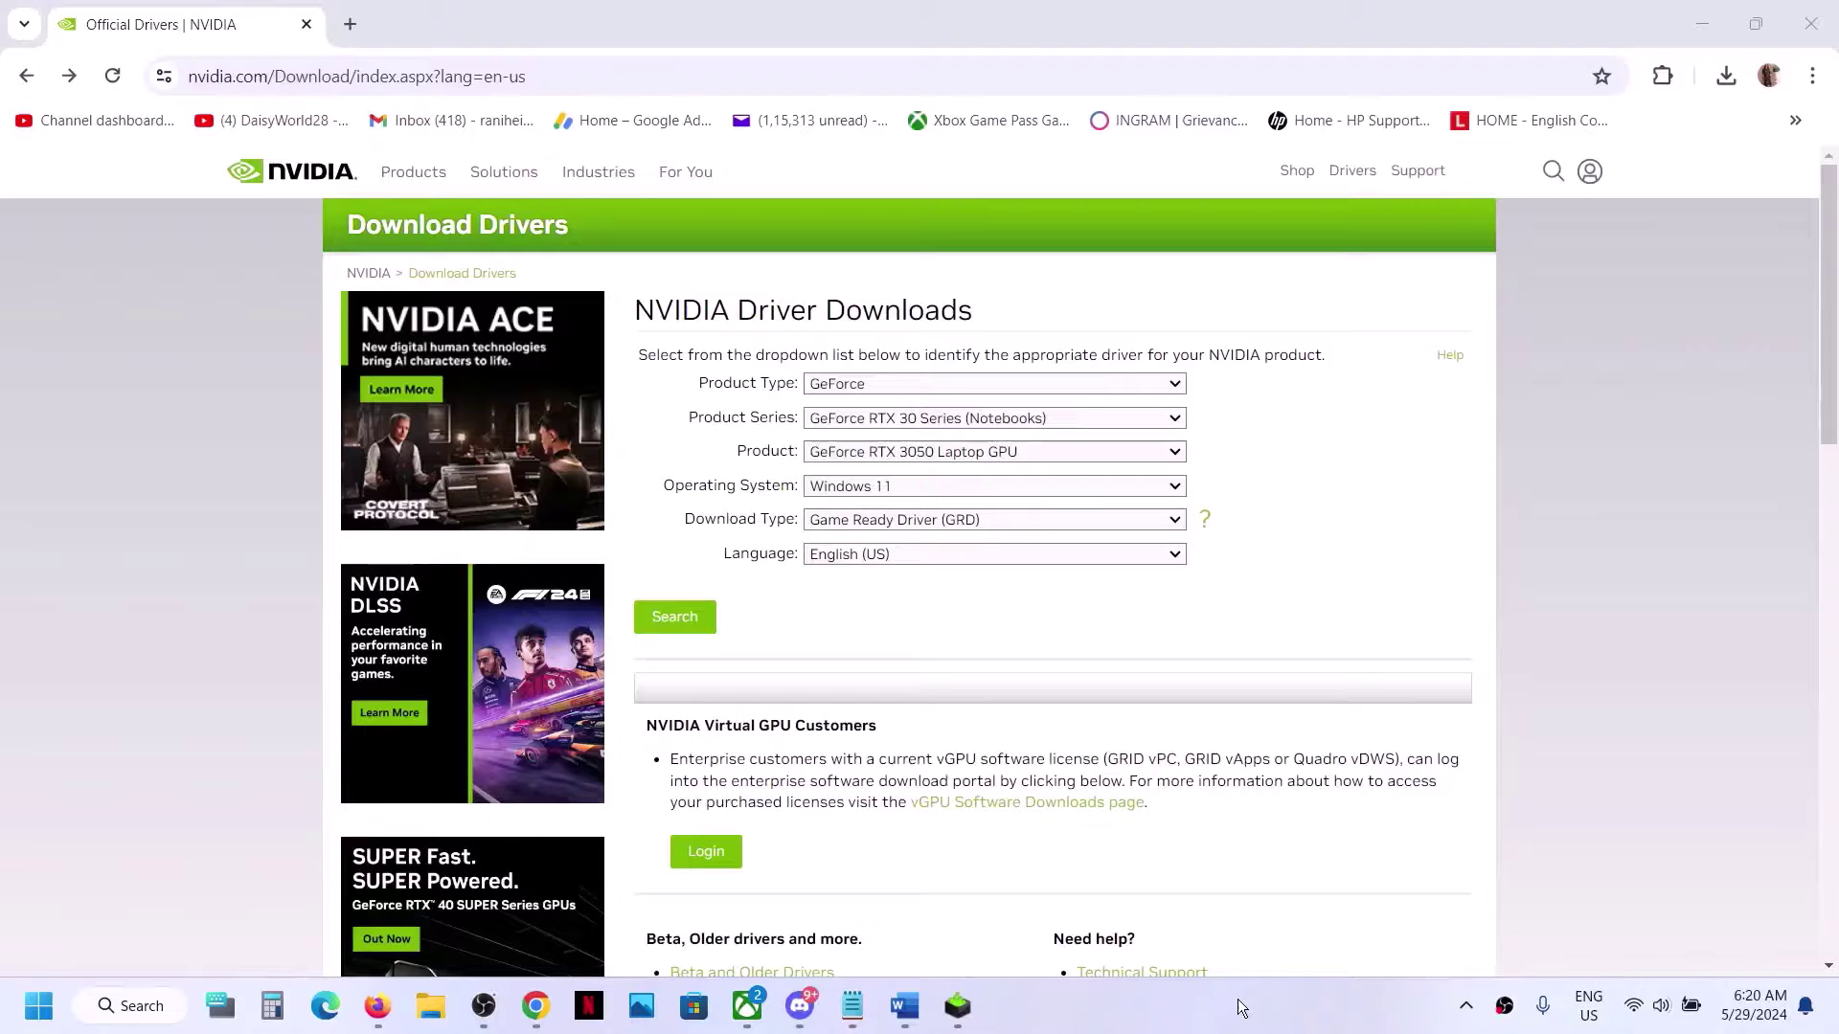
Search NVIDIA's driver downloads for GeForce, GeForce RTX 30 Series (Notebooks), GeForce RTX 3050 Laptop GPU on Windows 11.
click(1174, 387)
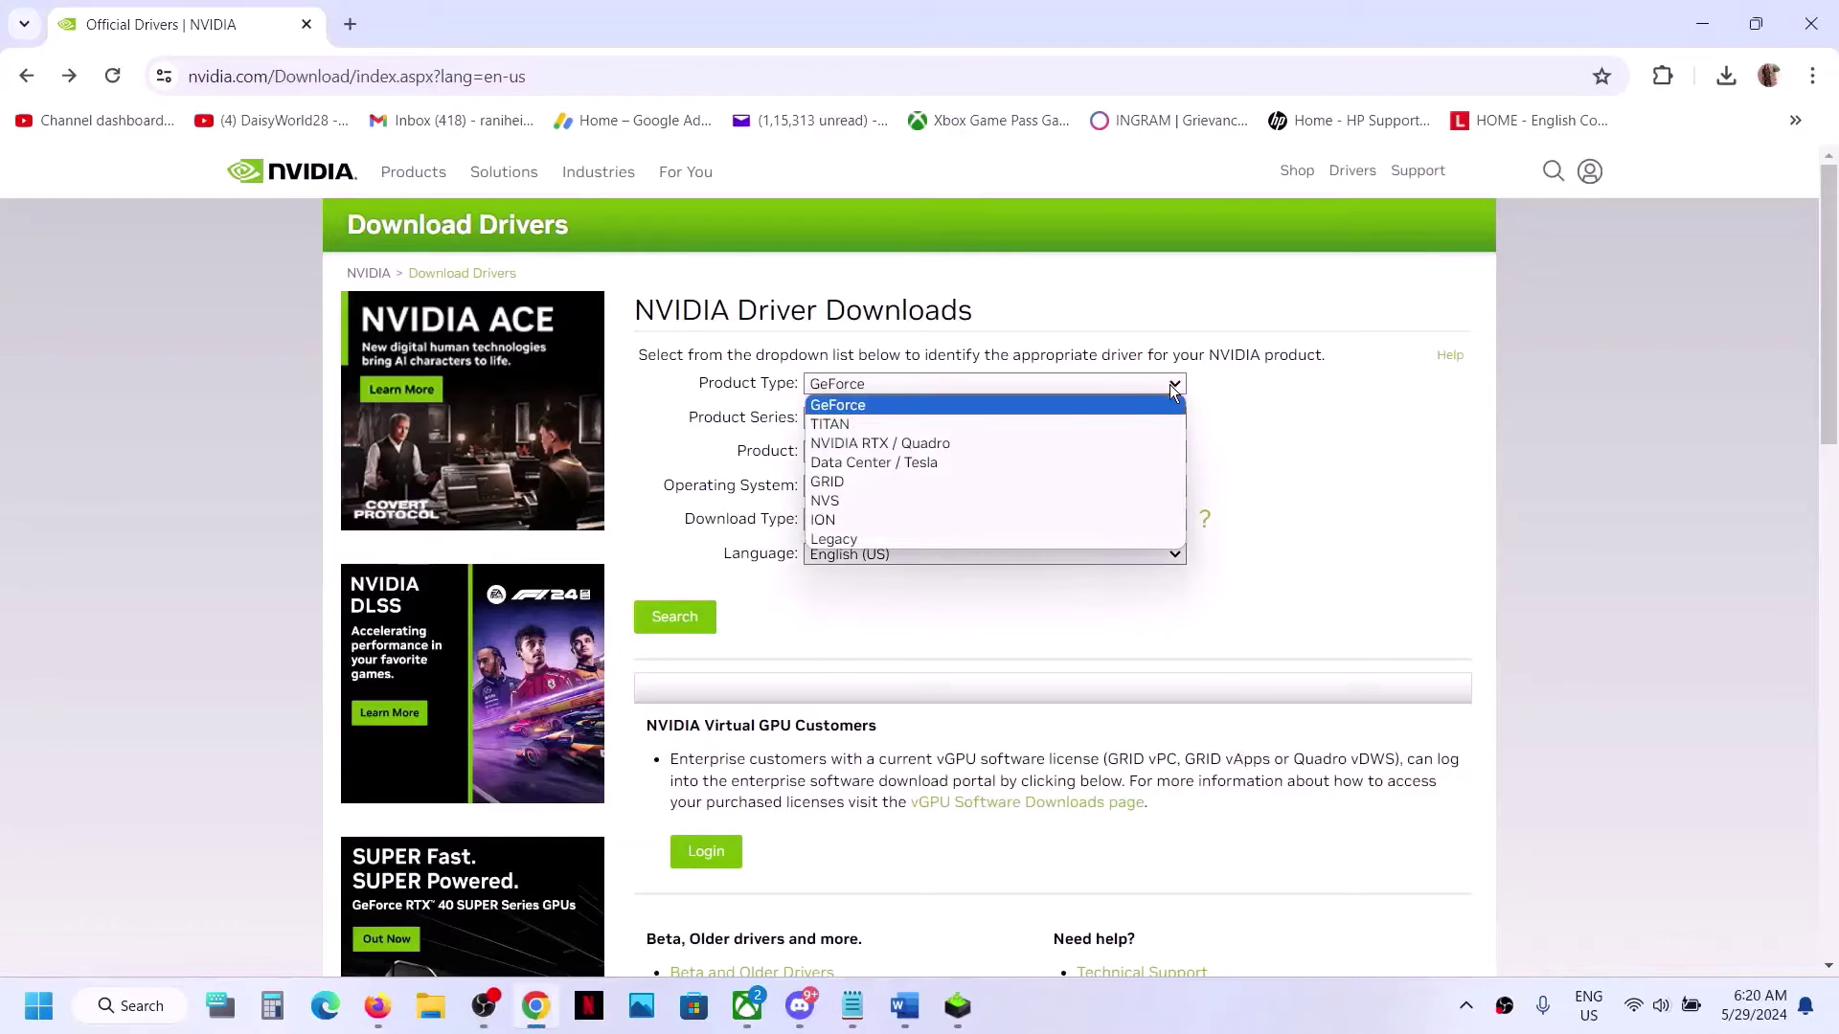
click(1044, 405)
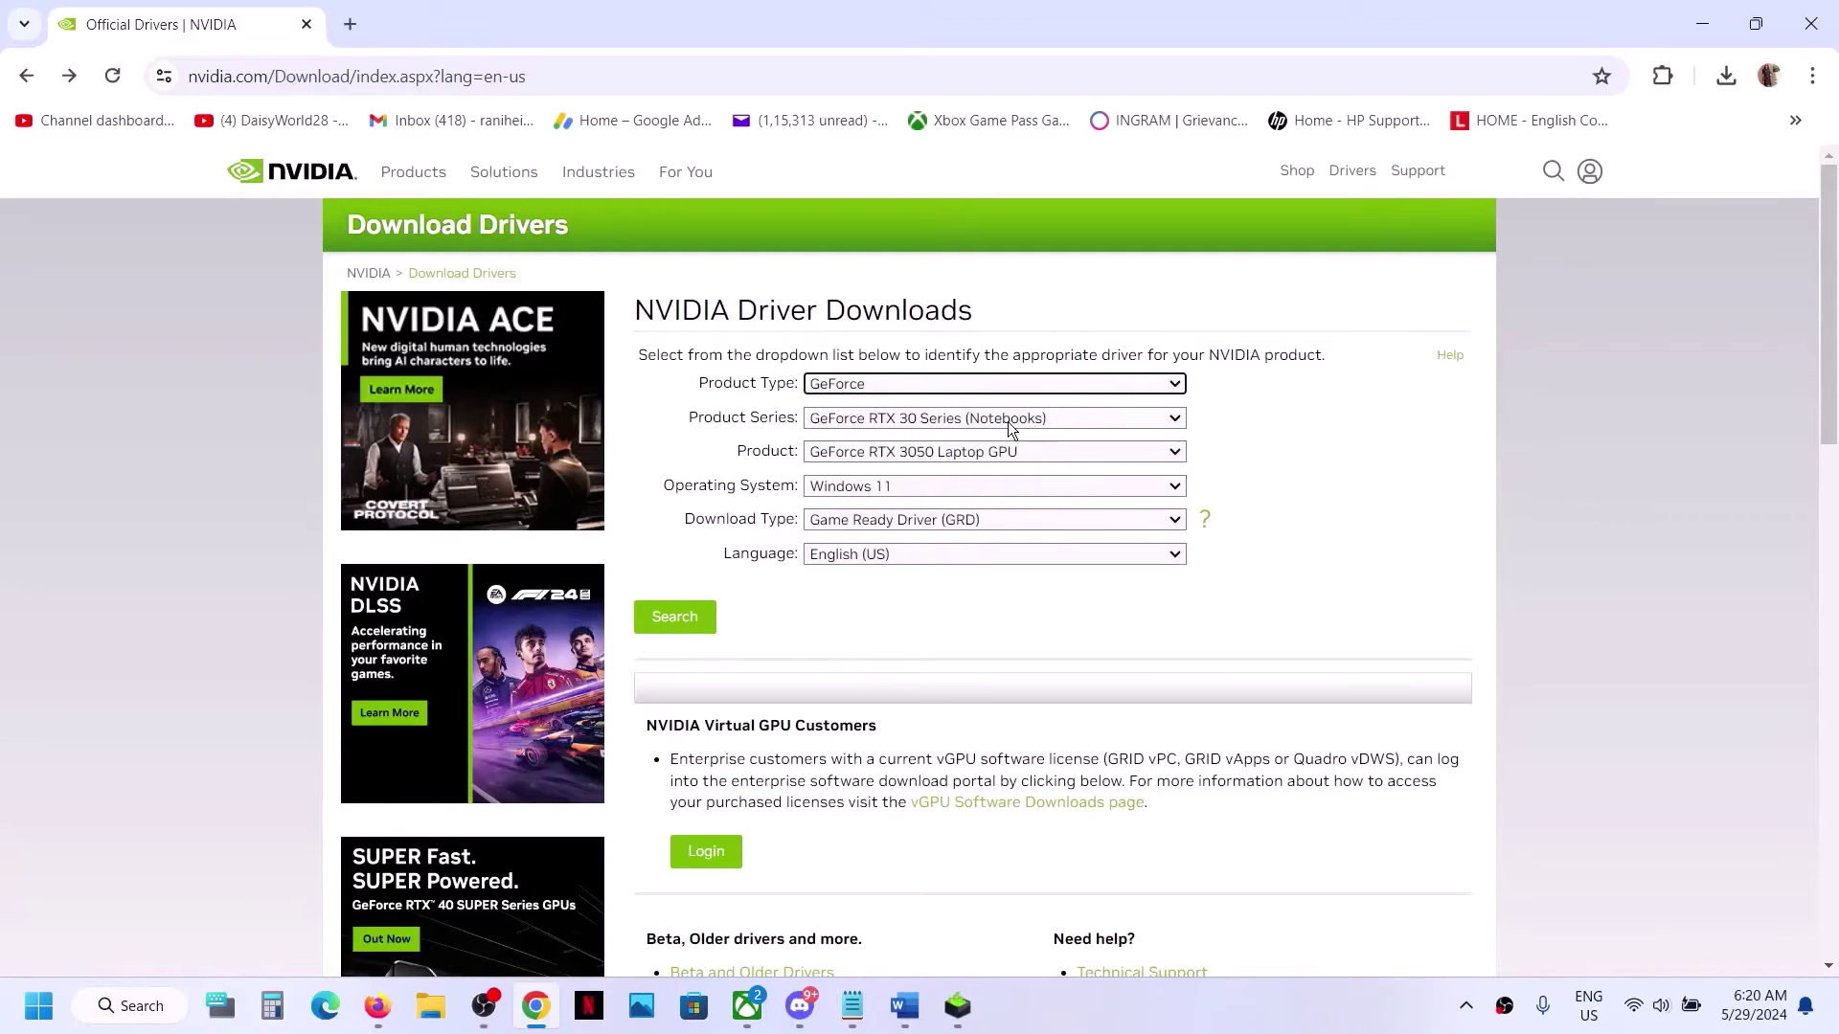
click(911, 430)
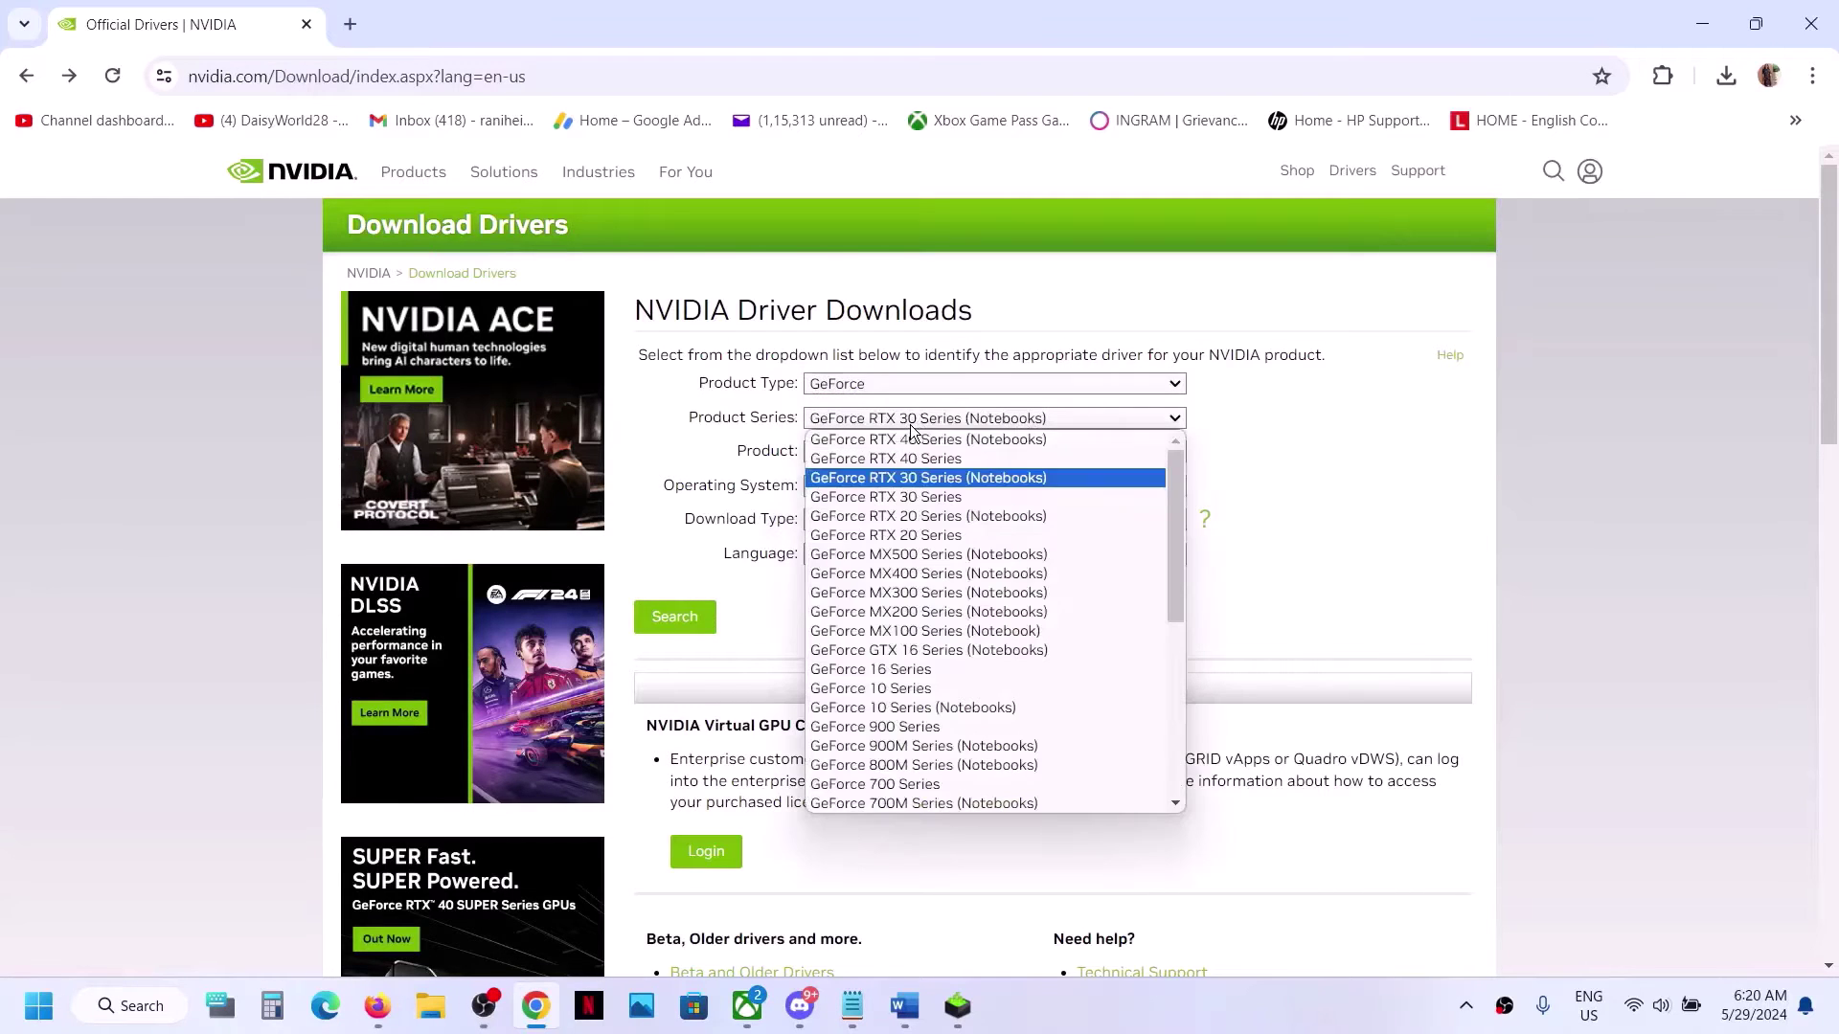
click(1012, 479)
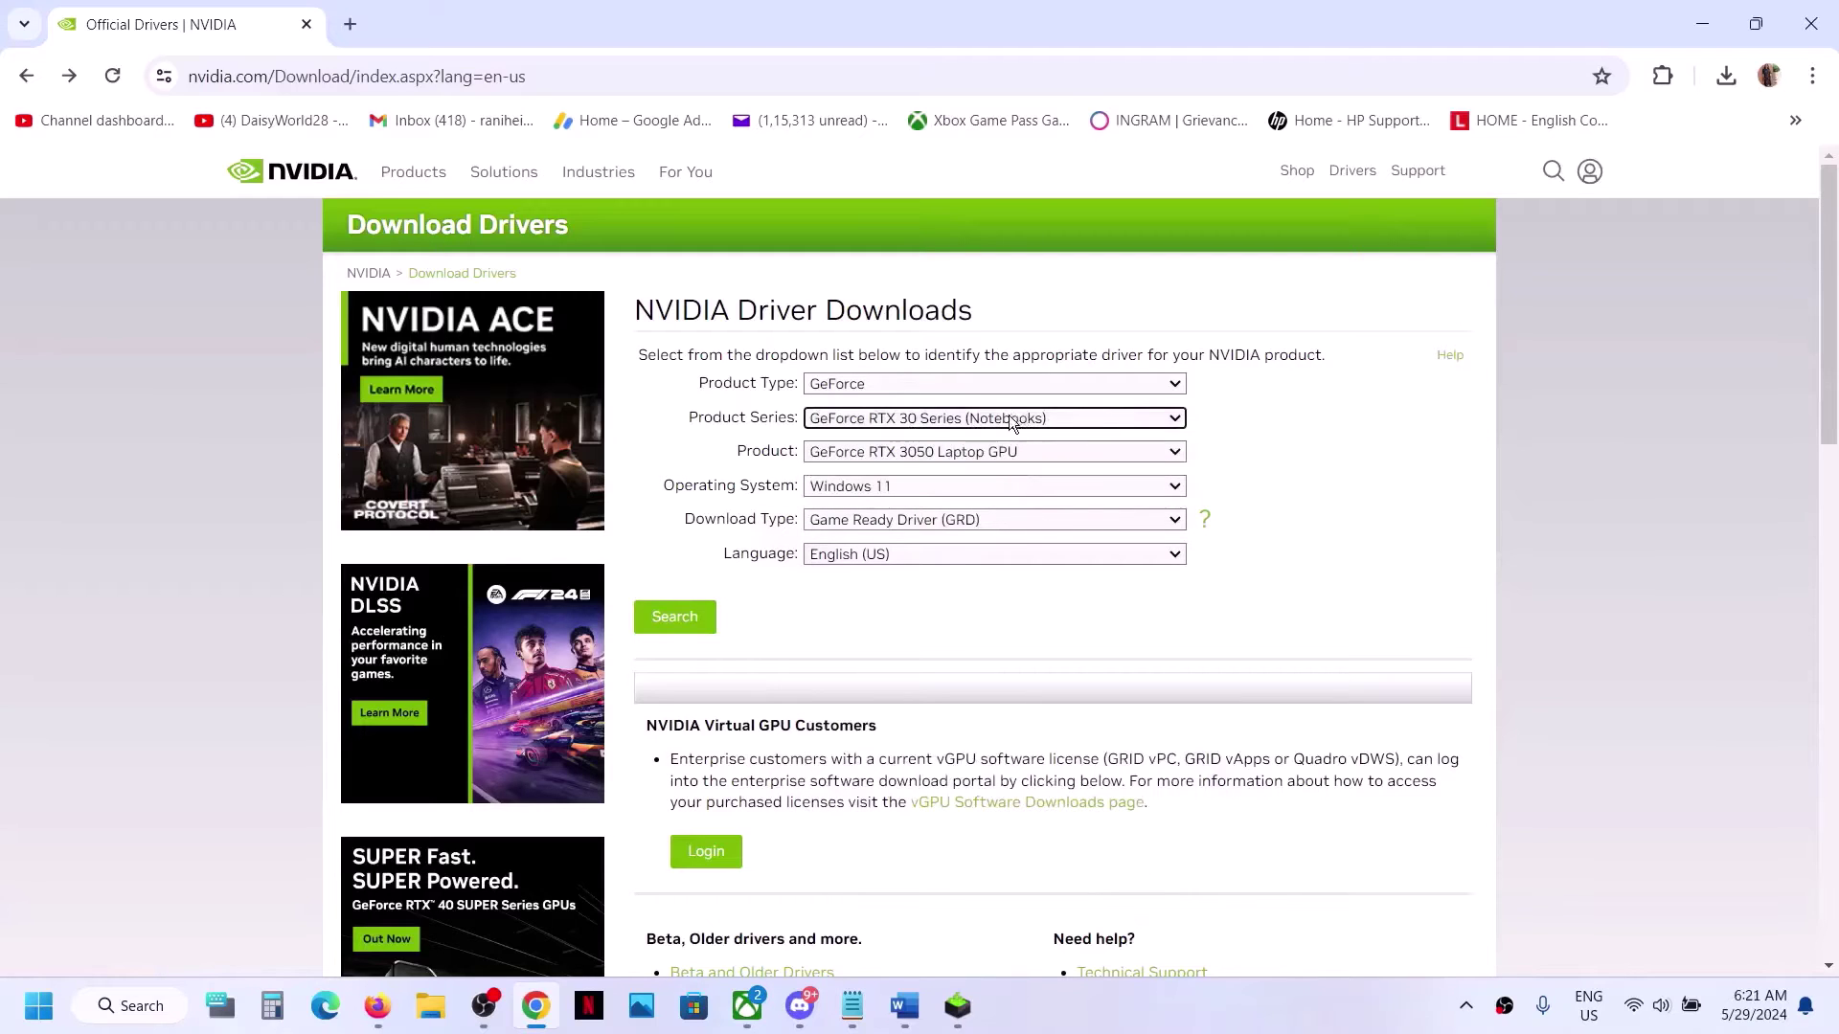
click(971, 456)
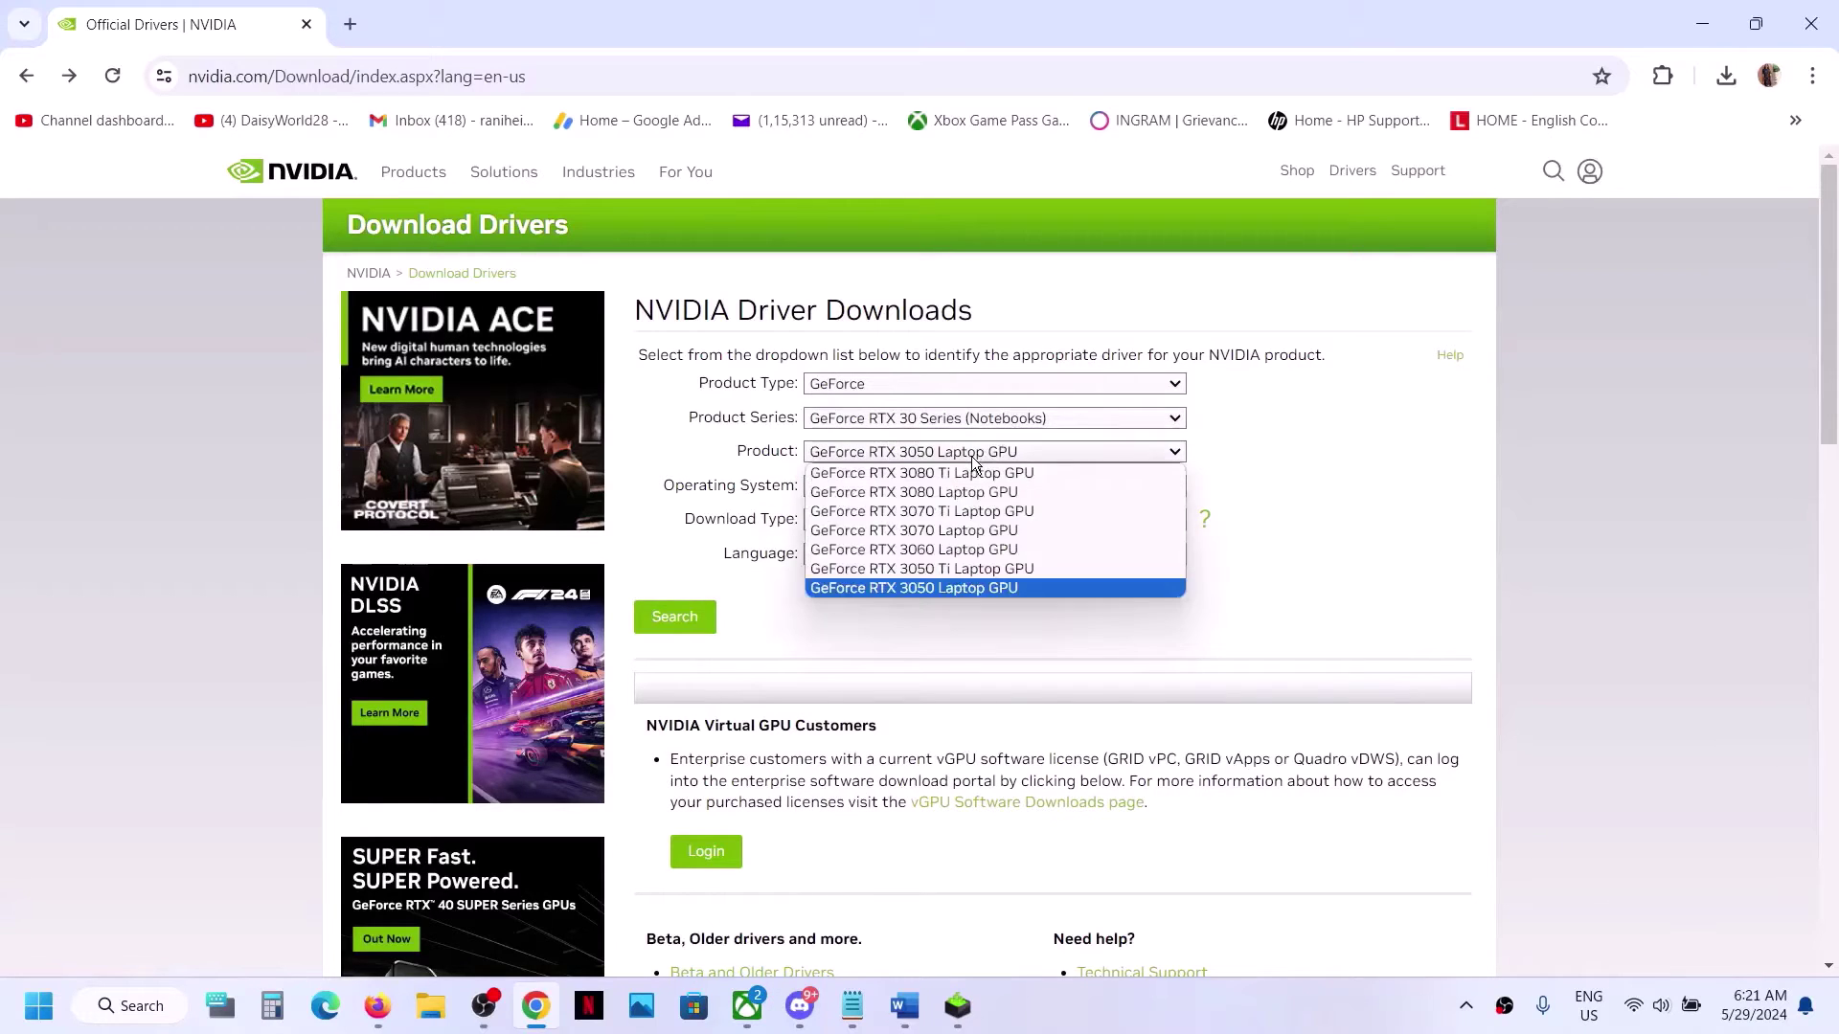
click(966, 589)
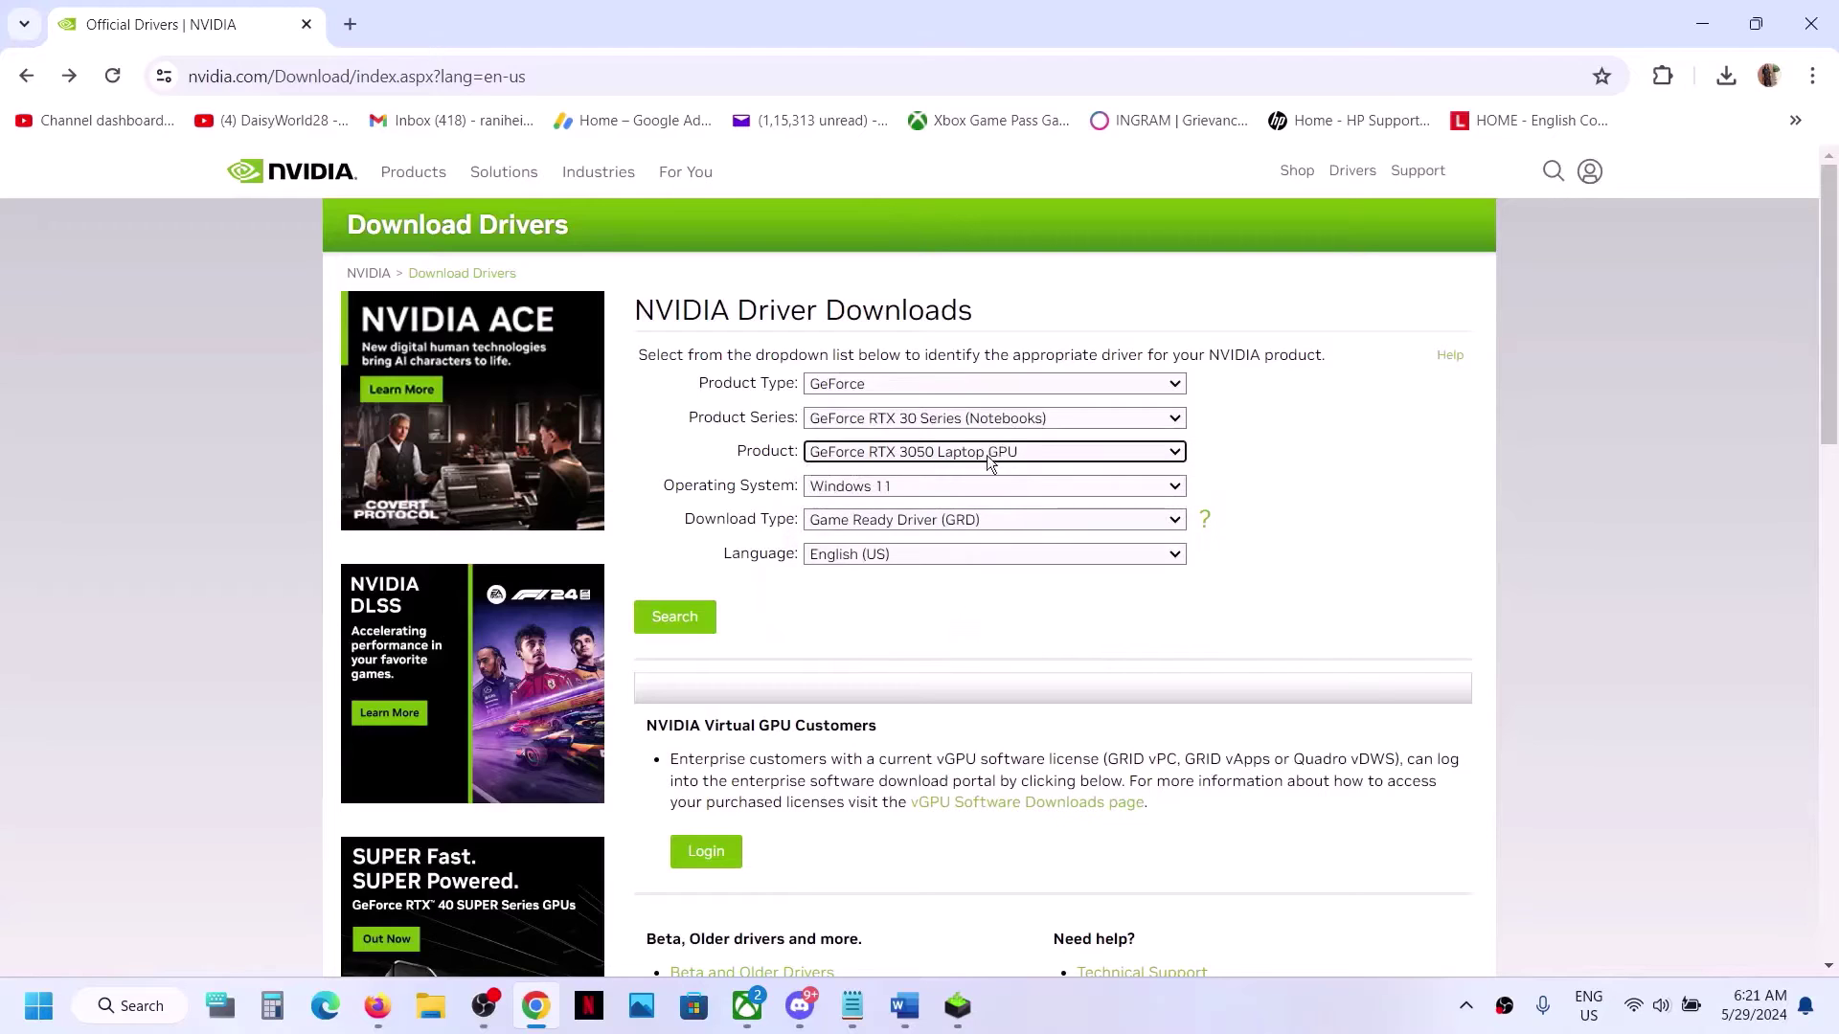
click(912, 492)
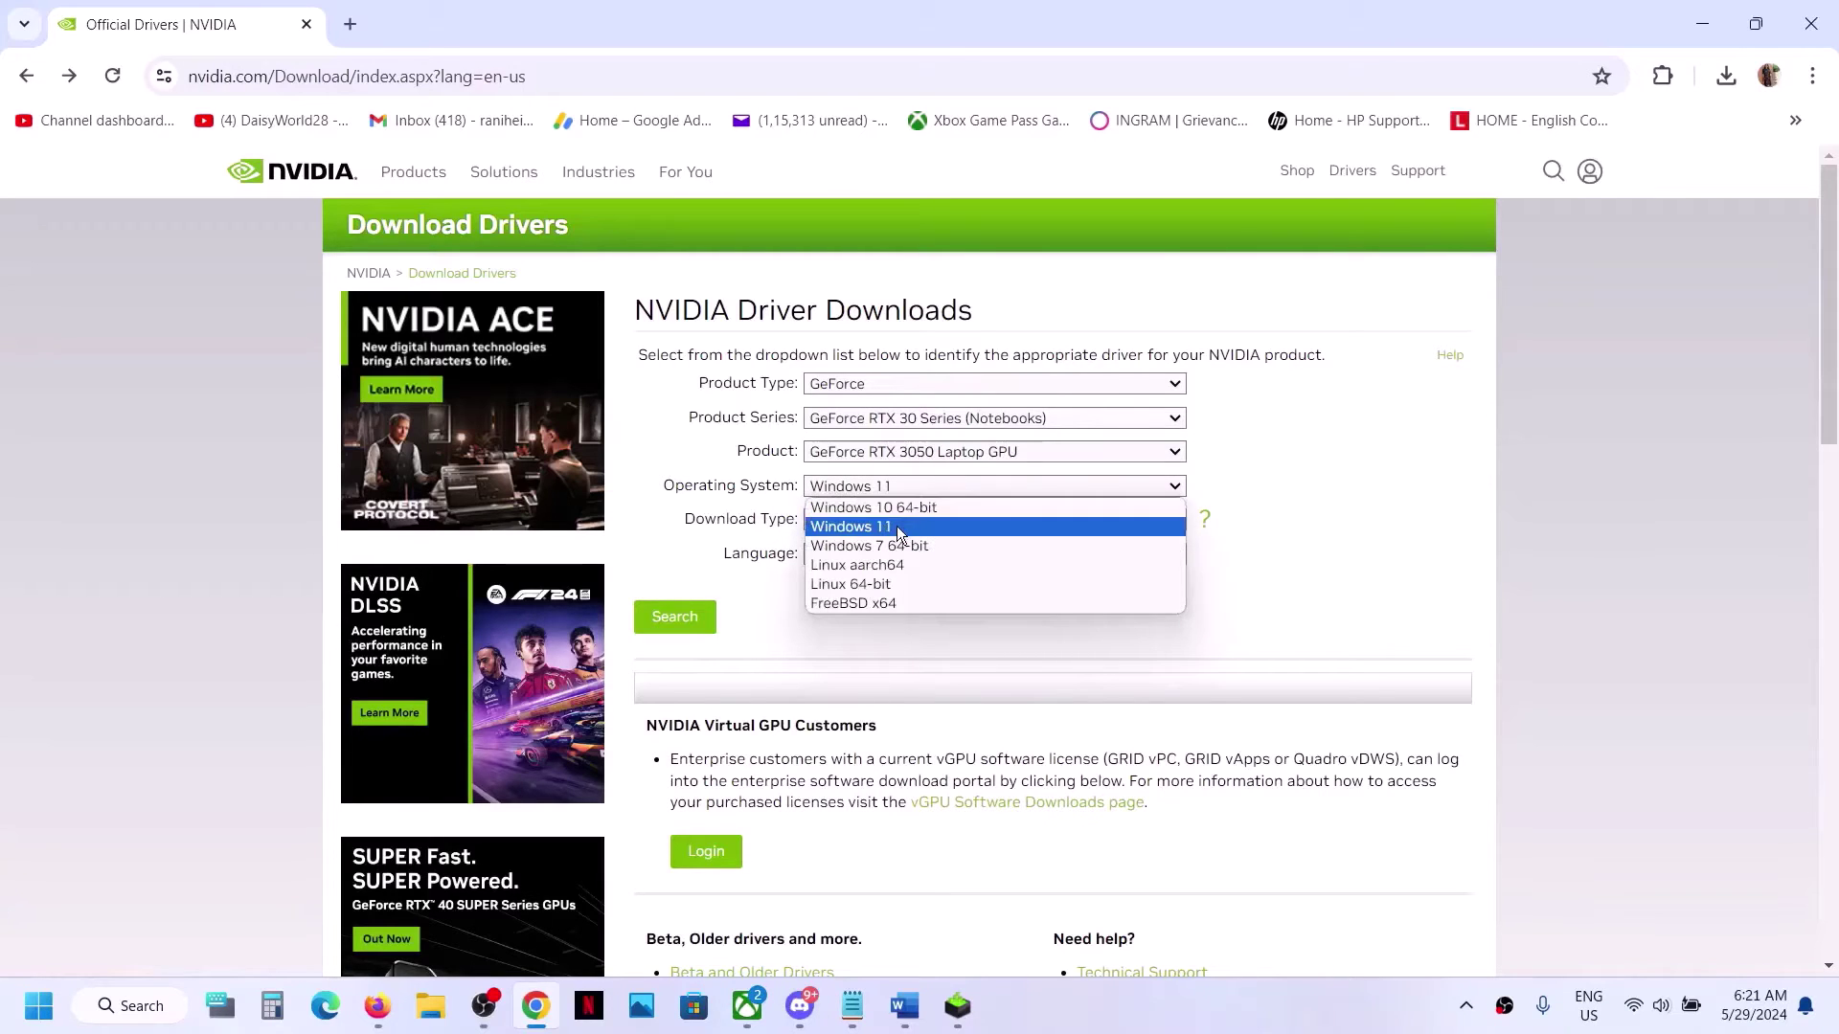
click(728, 533)
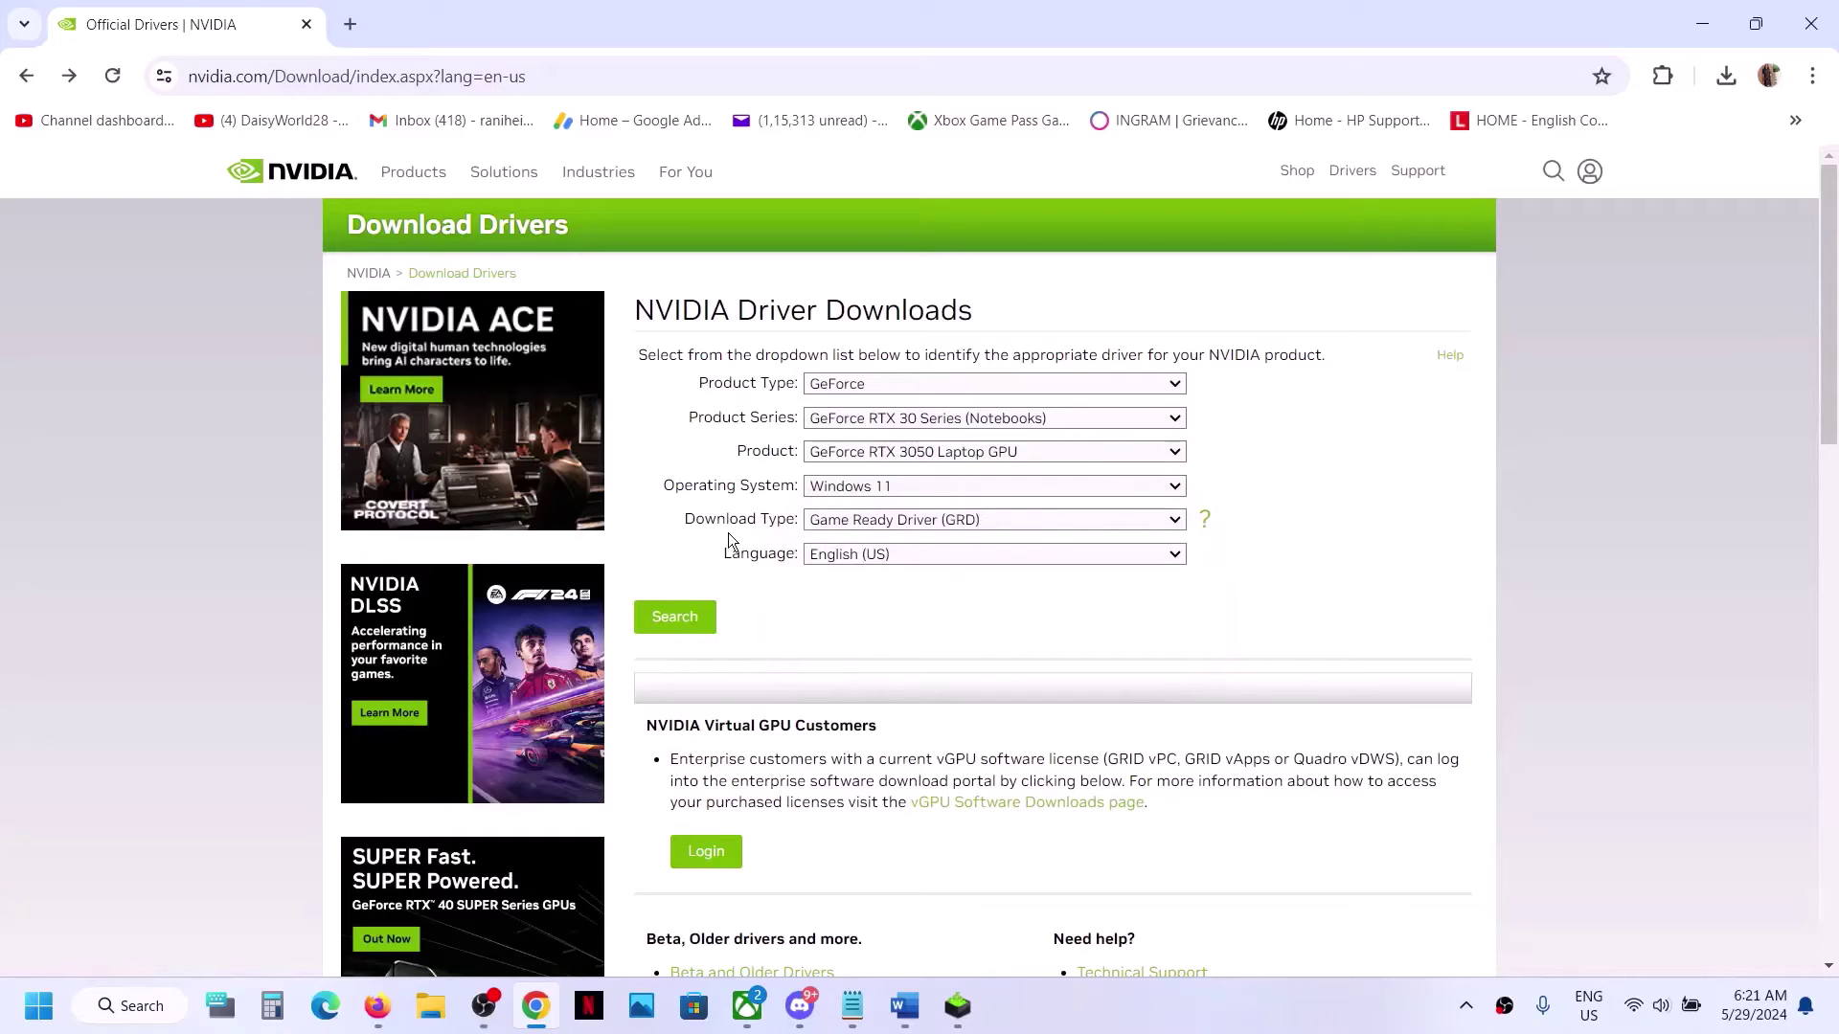
click(686, 631)
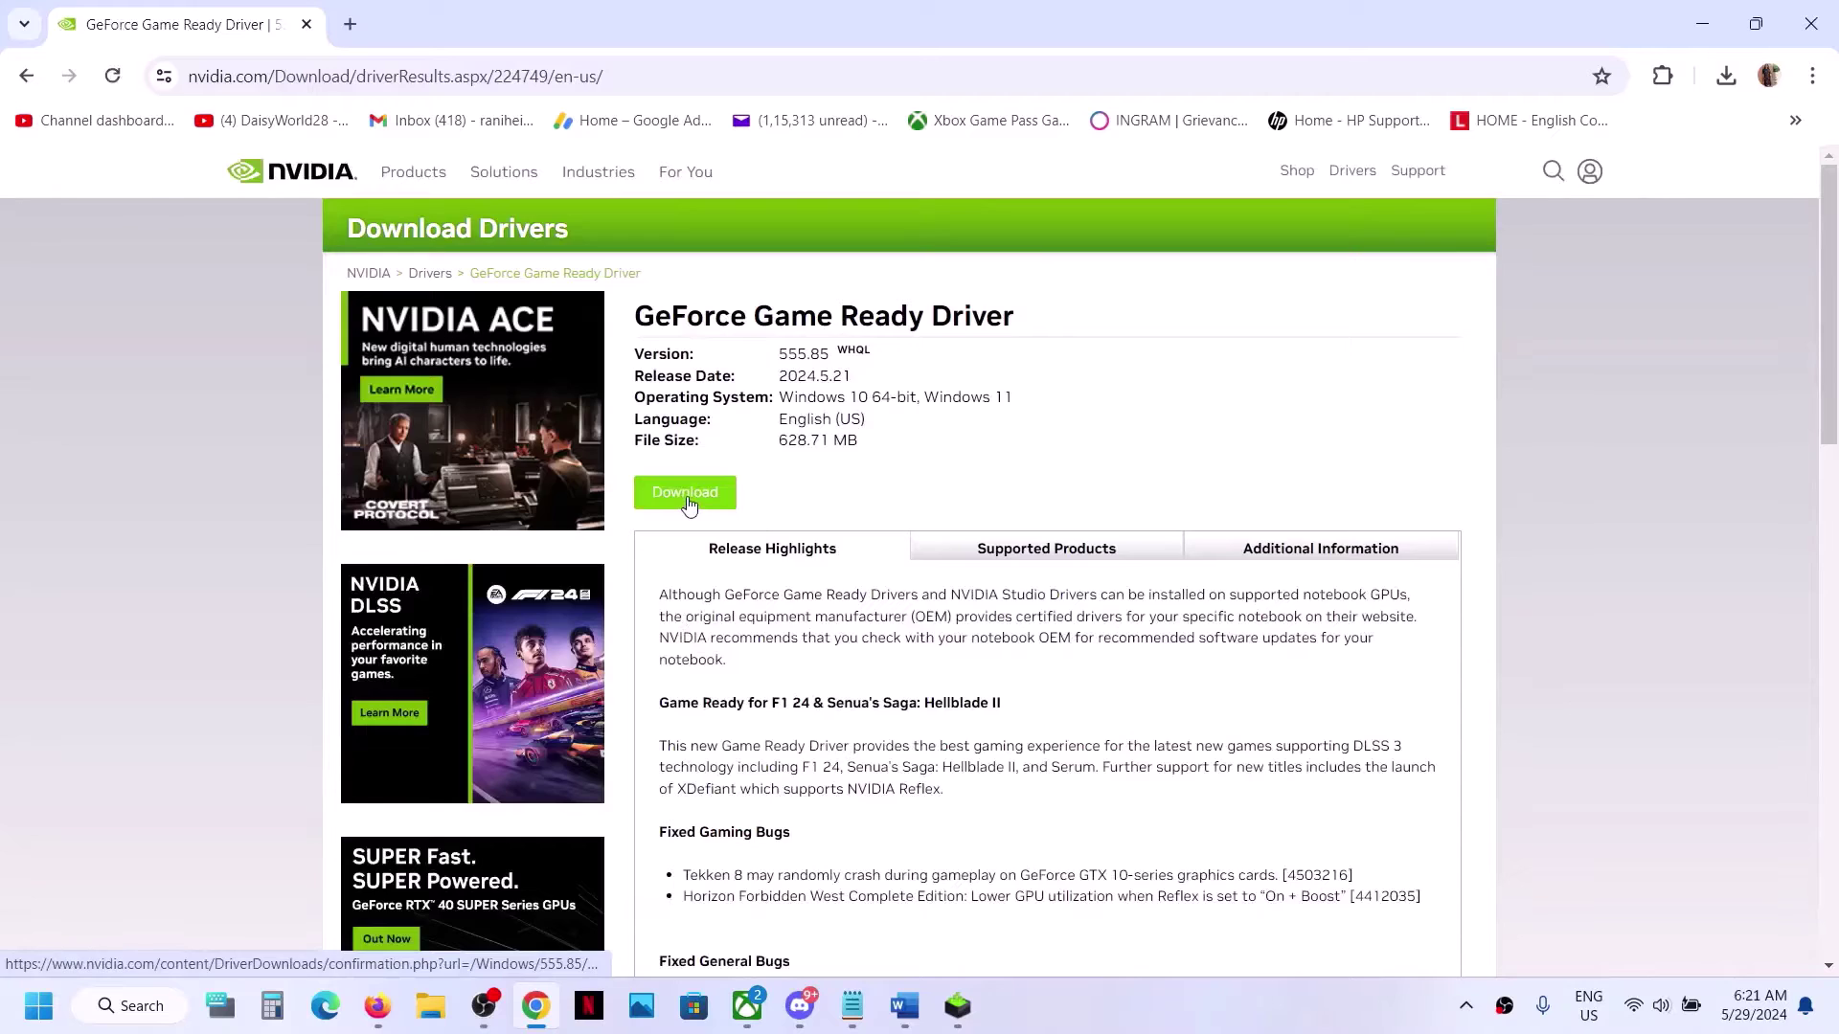
Download the GeForce Game Ready Driver 555.85 and show the browser's recent downloads.
click(686, 496)
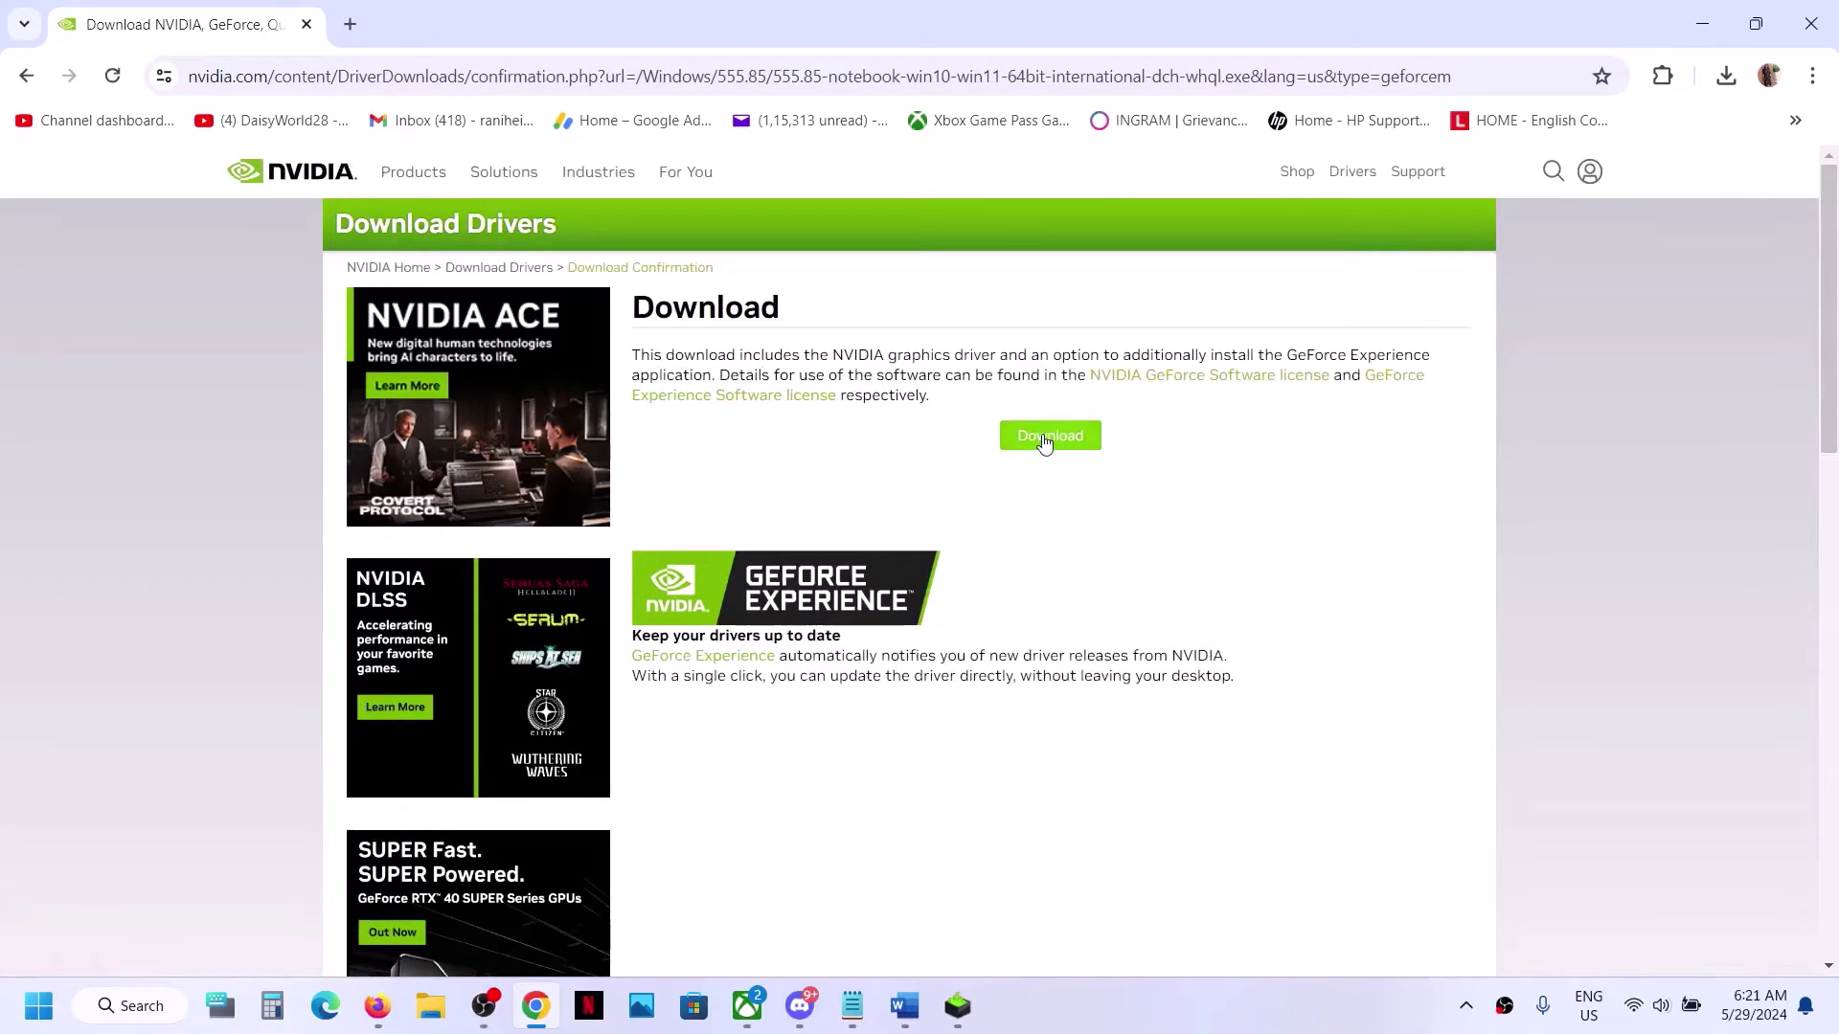
click(1046, 437)
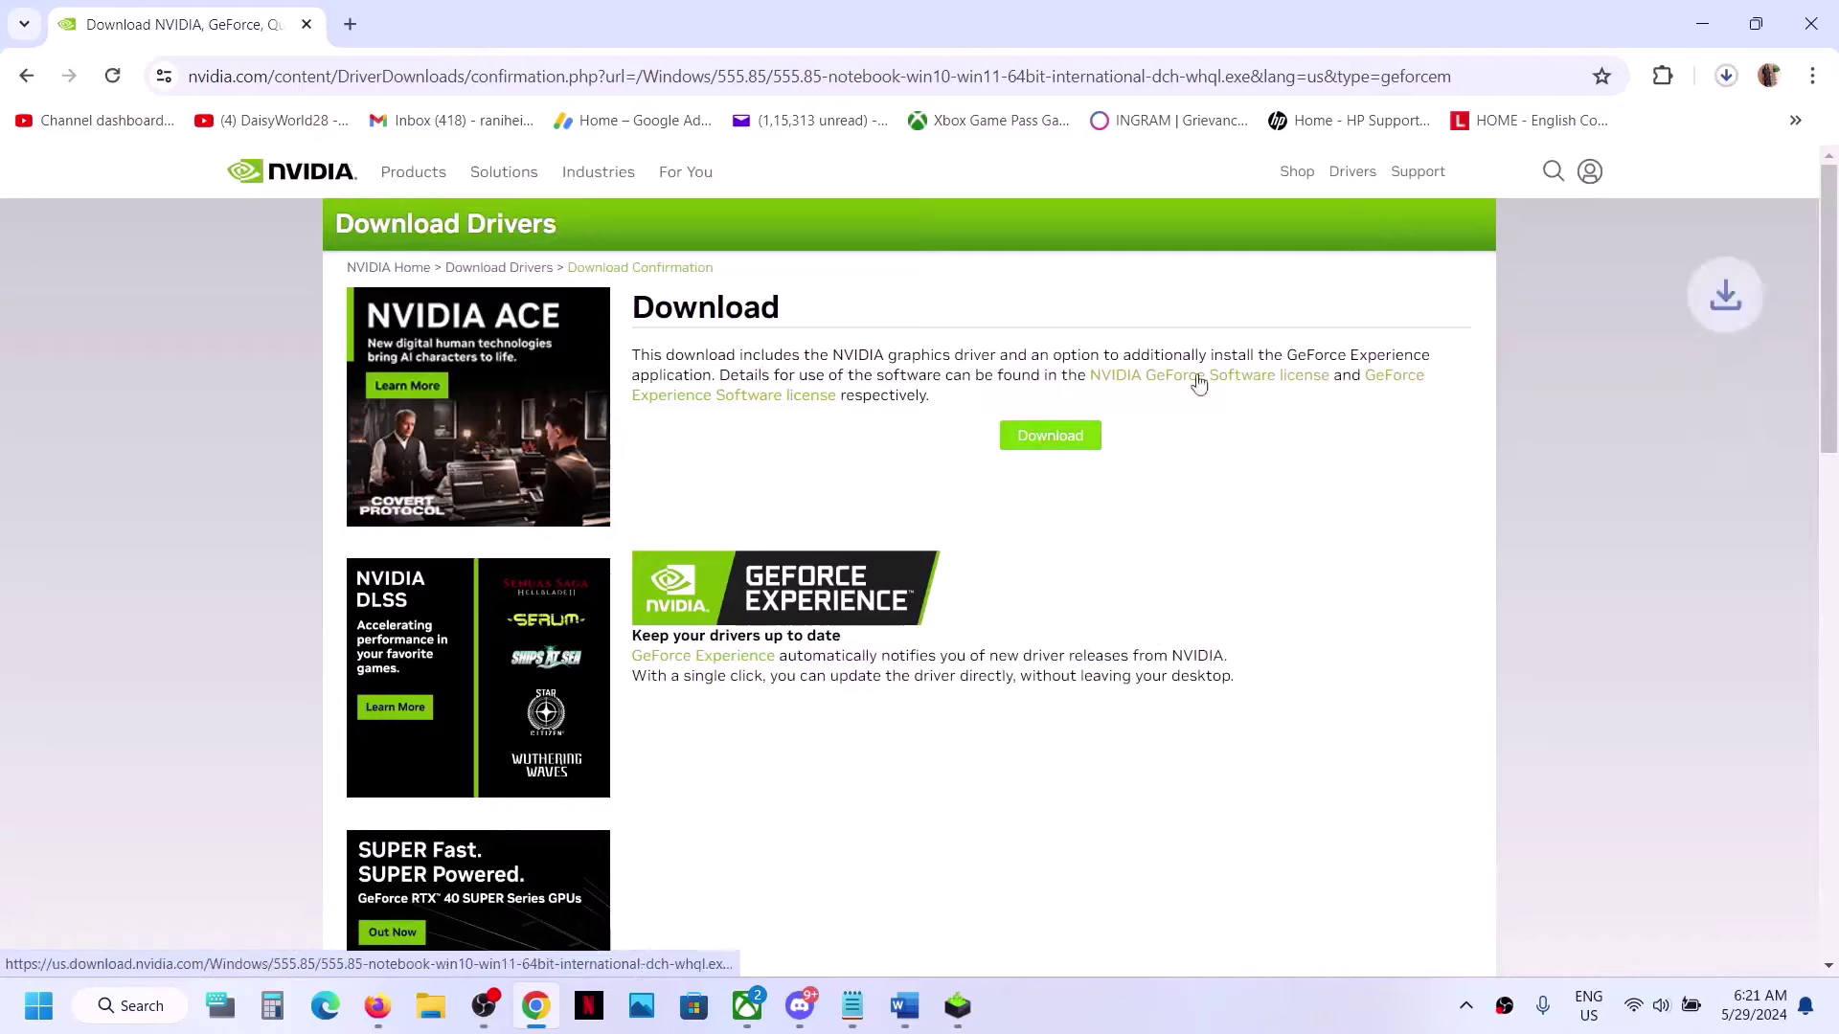
click(1724, 82)
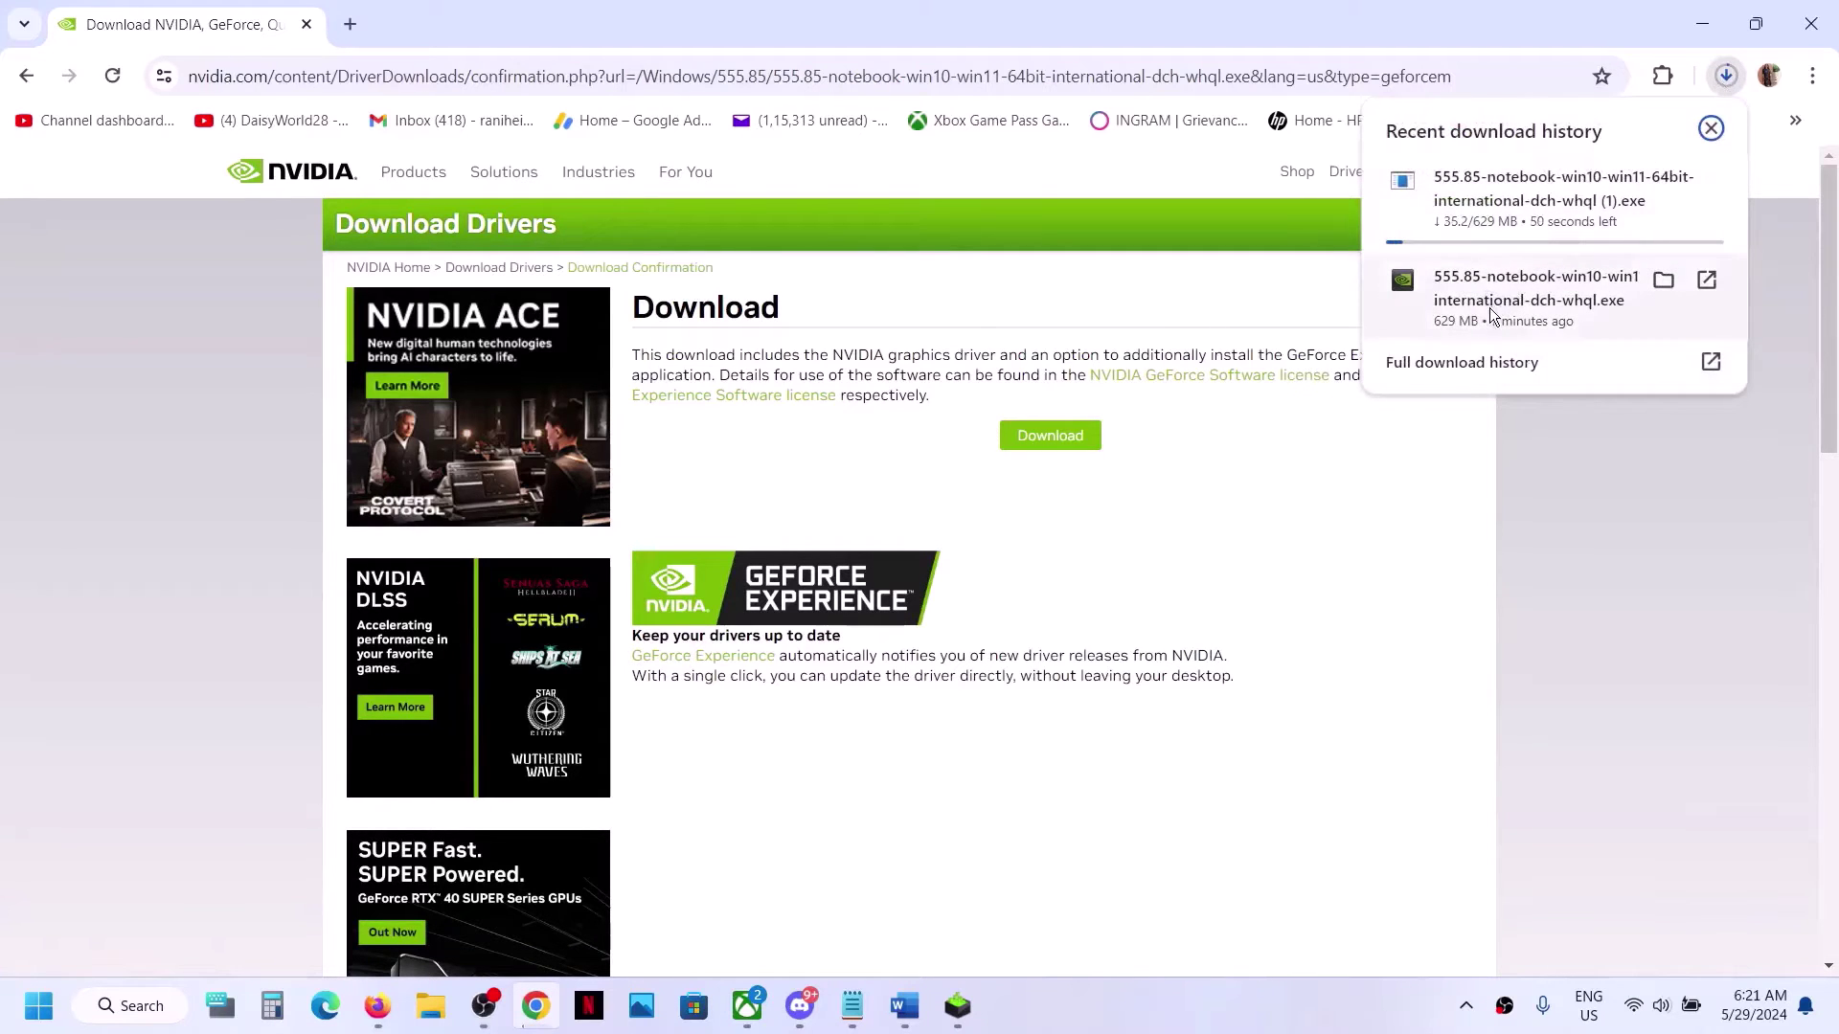
Accept the license in the NVIDIA installer, choose Custom (Advanced) with a clean installation, and start installing the driver.
click(959, 1006)
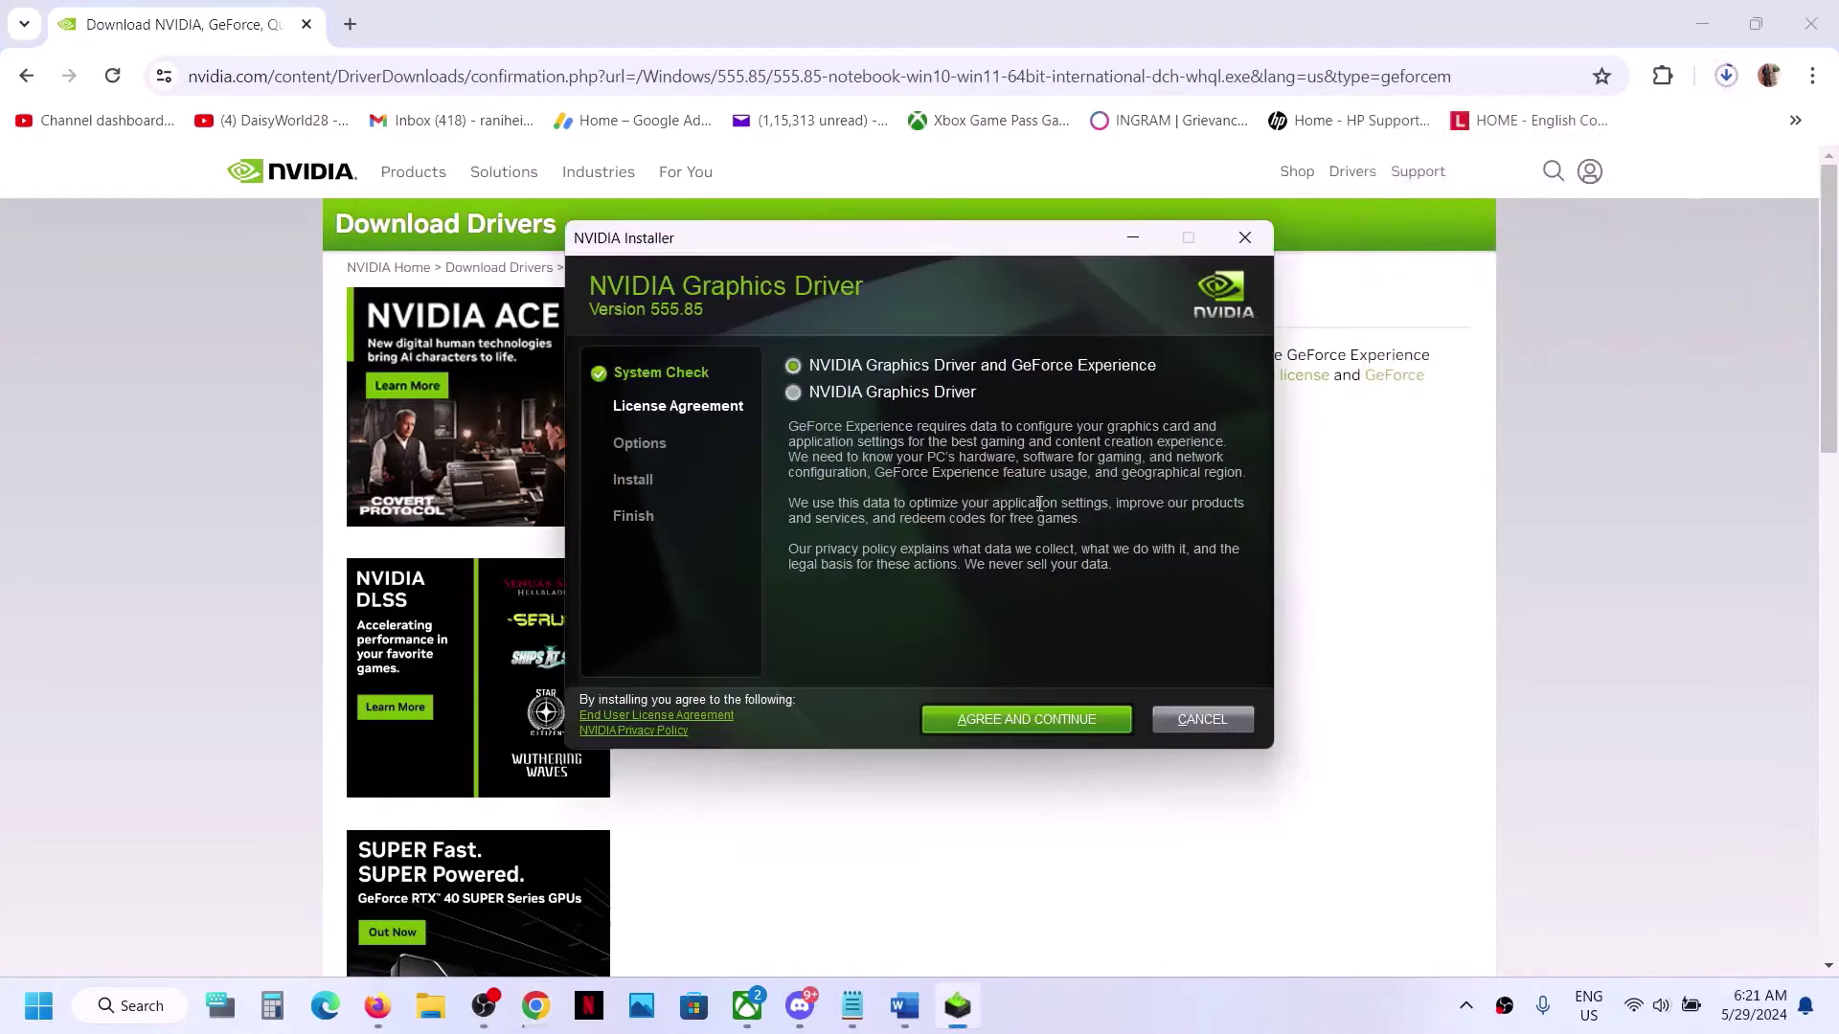
click(1035, 720)
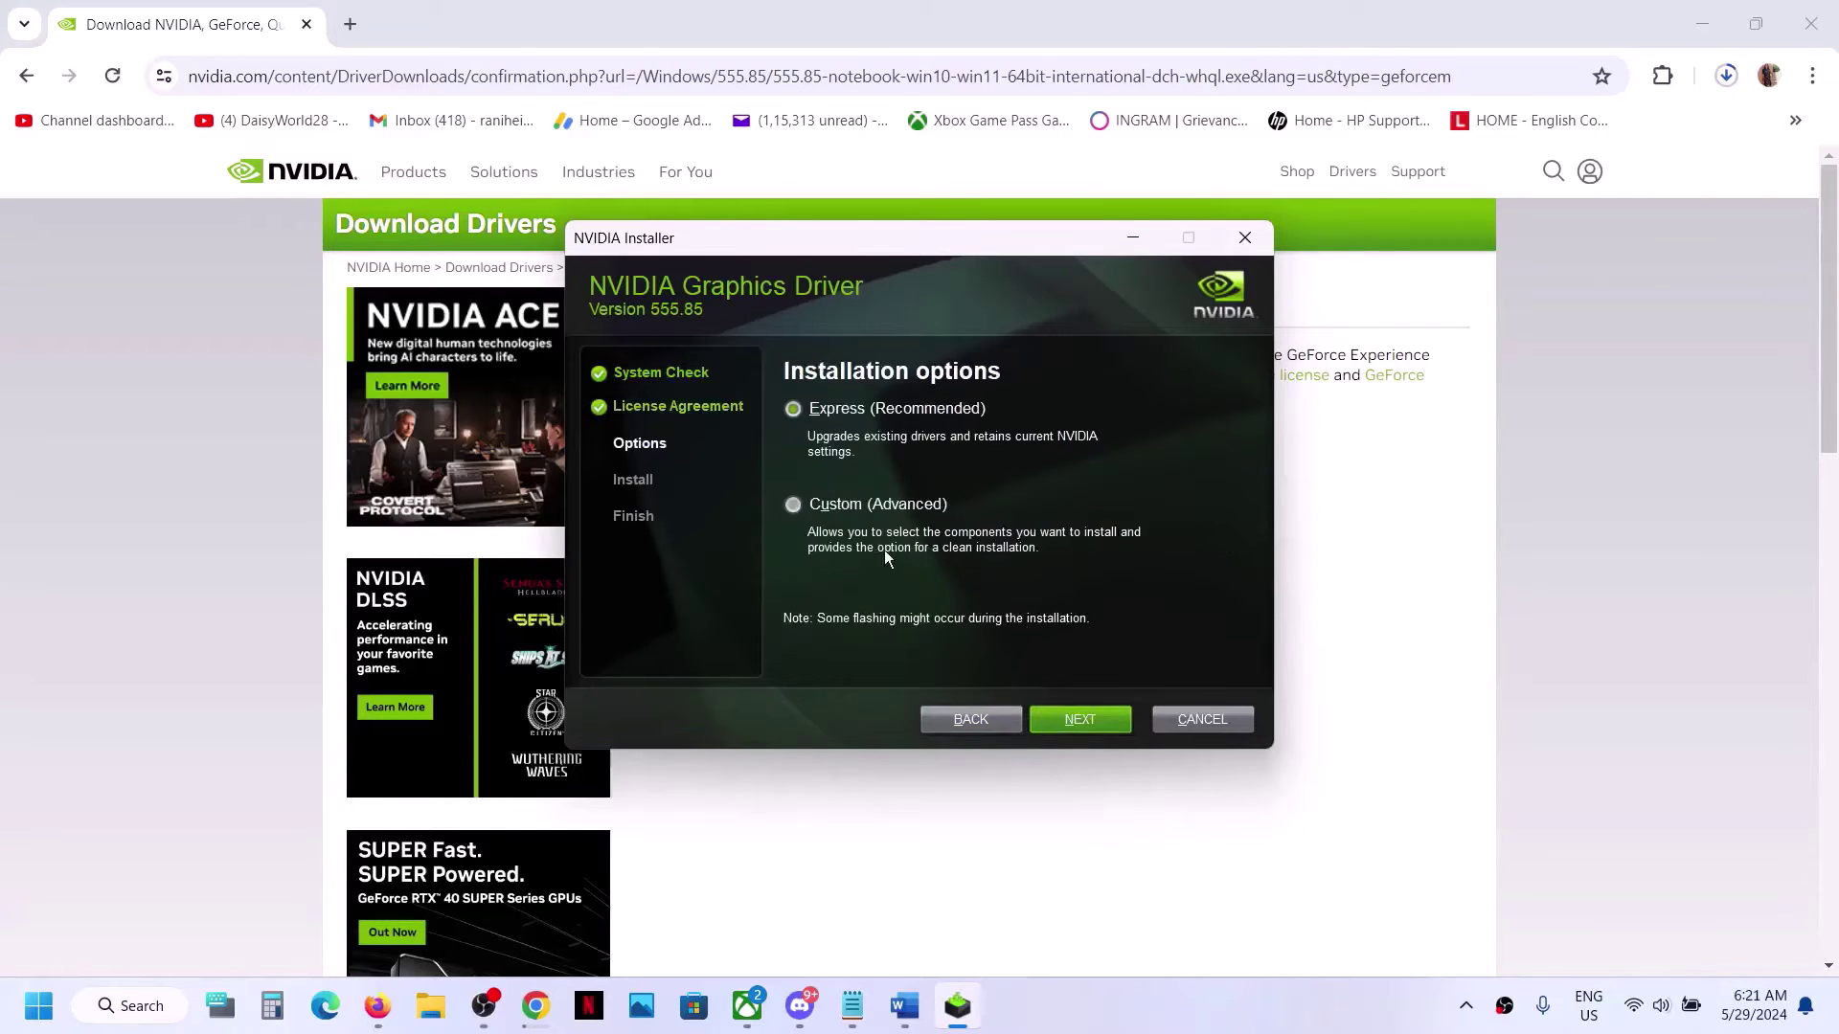
click(820, 508)
click(1054, 716)
click(789, 586)
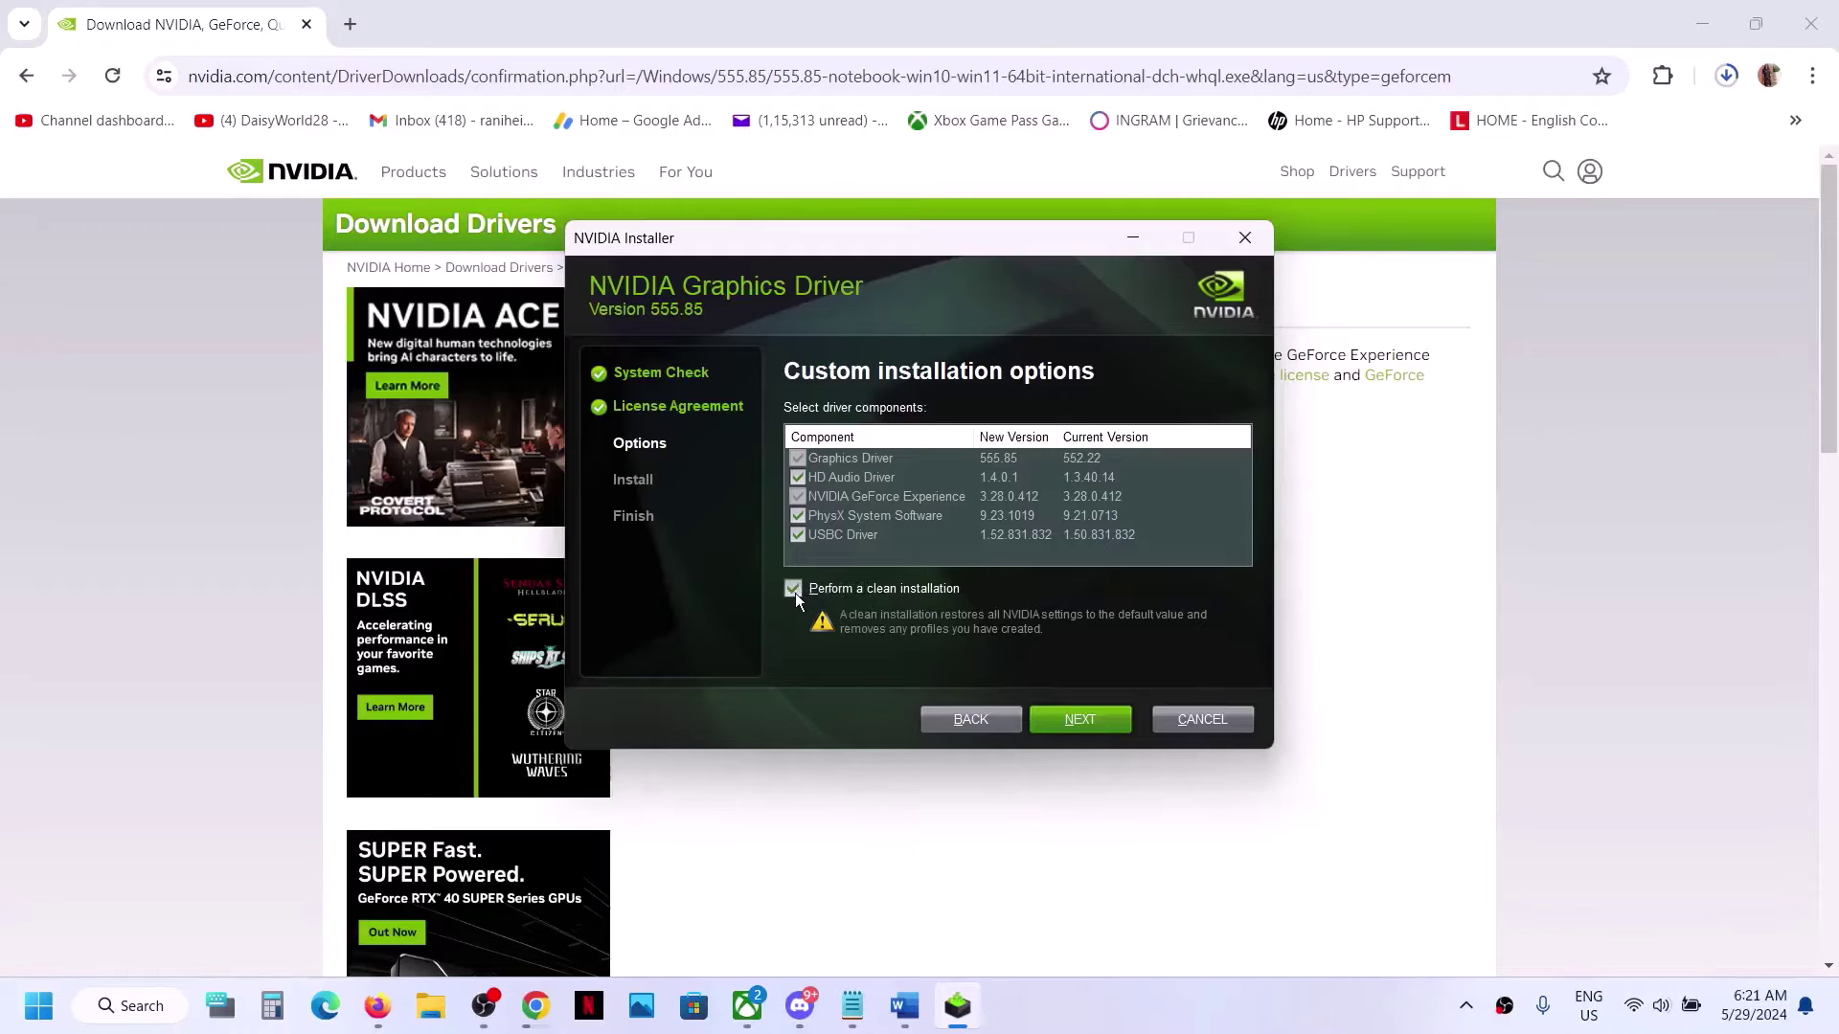
click(1076, 720)
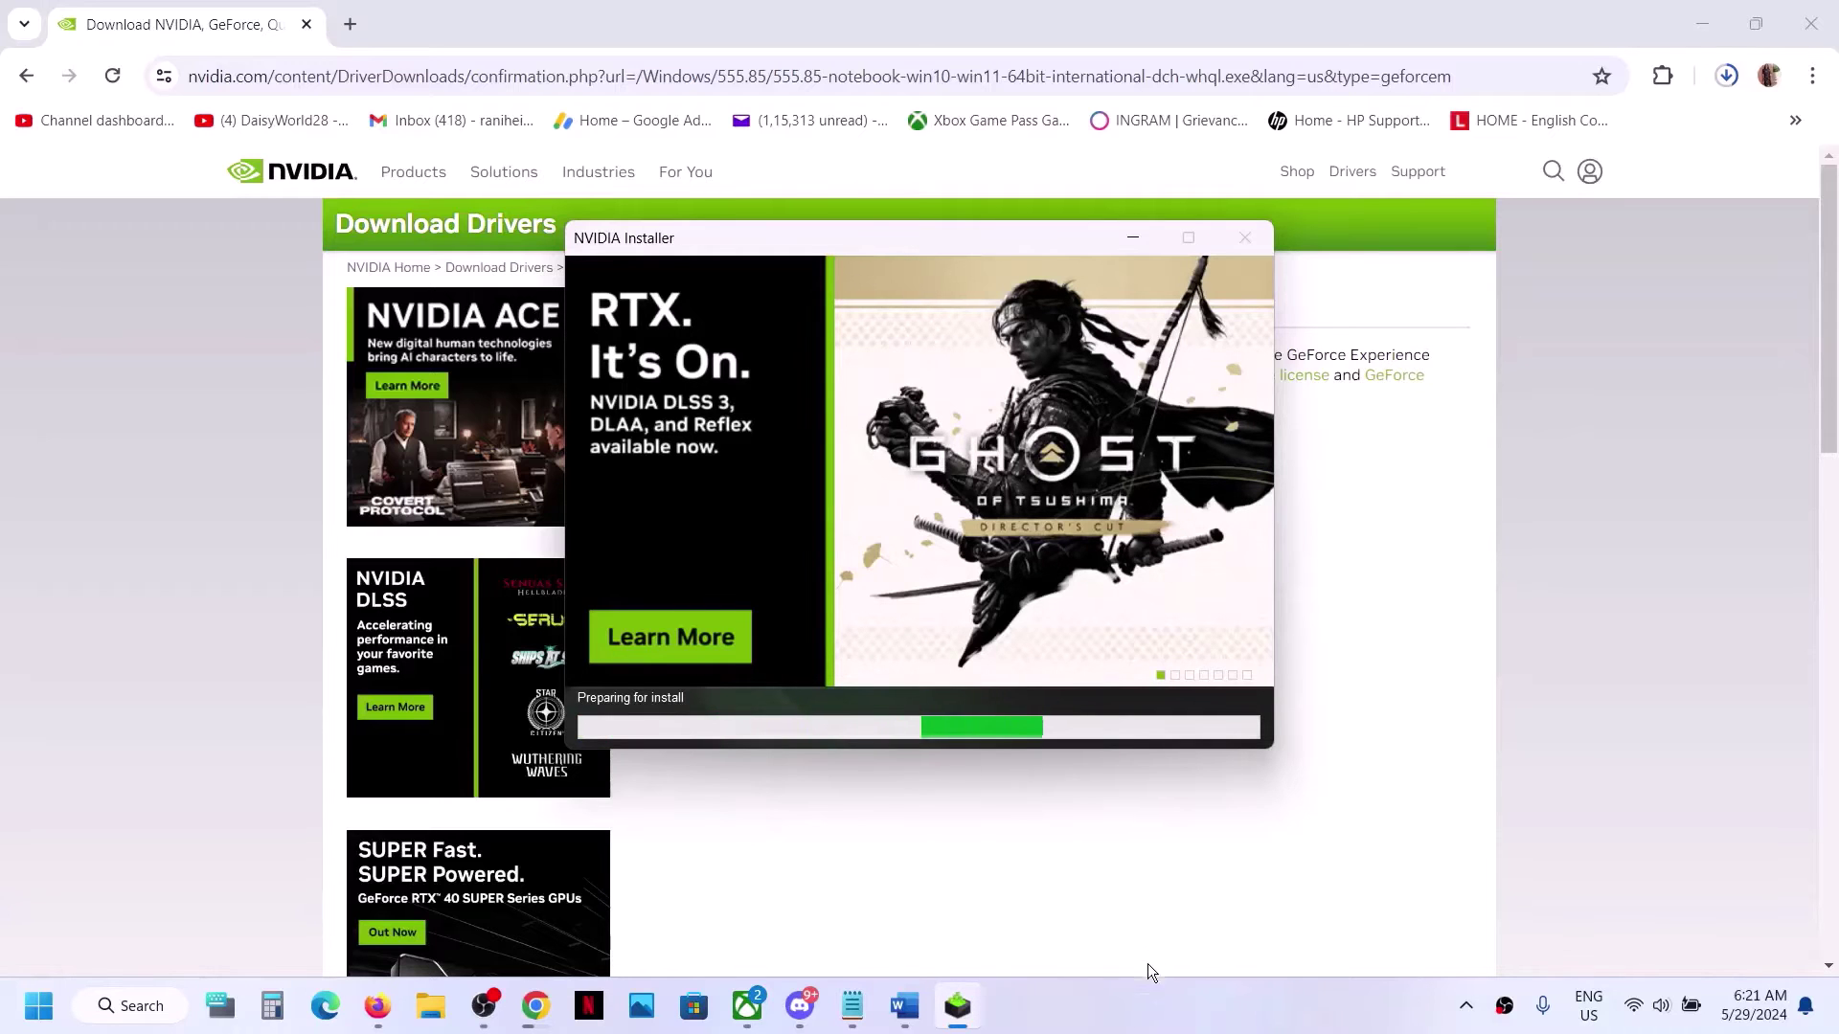
click(1123, 1000)
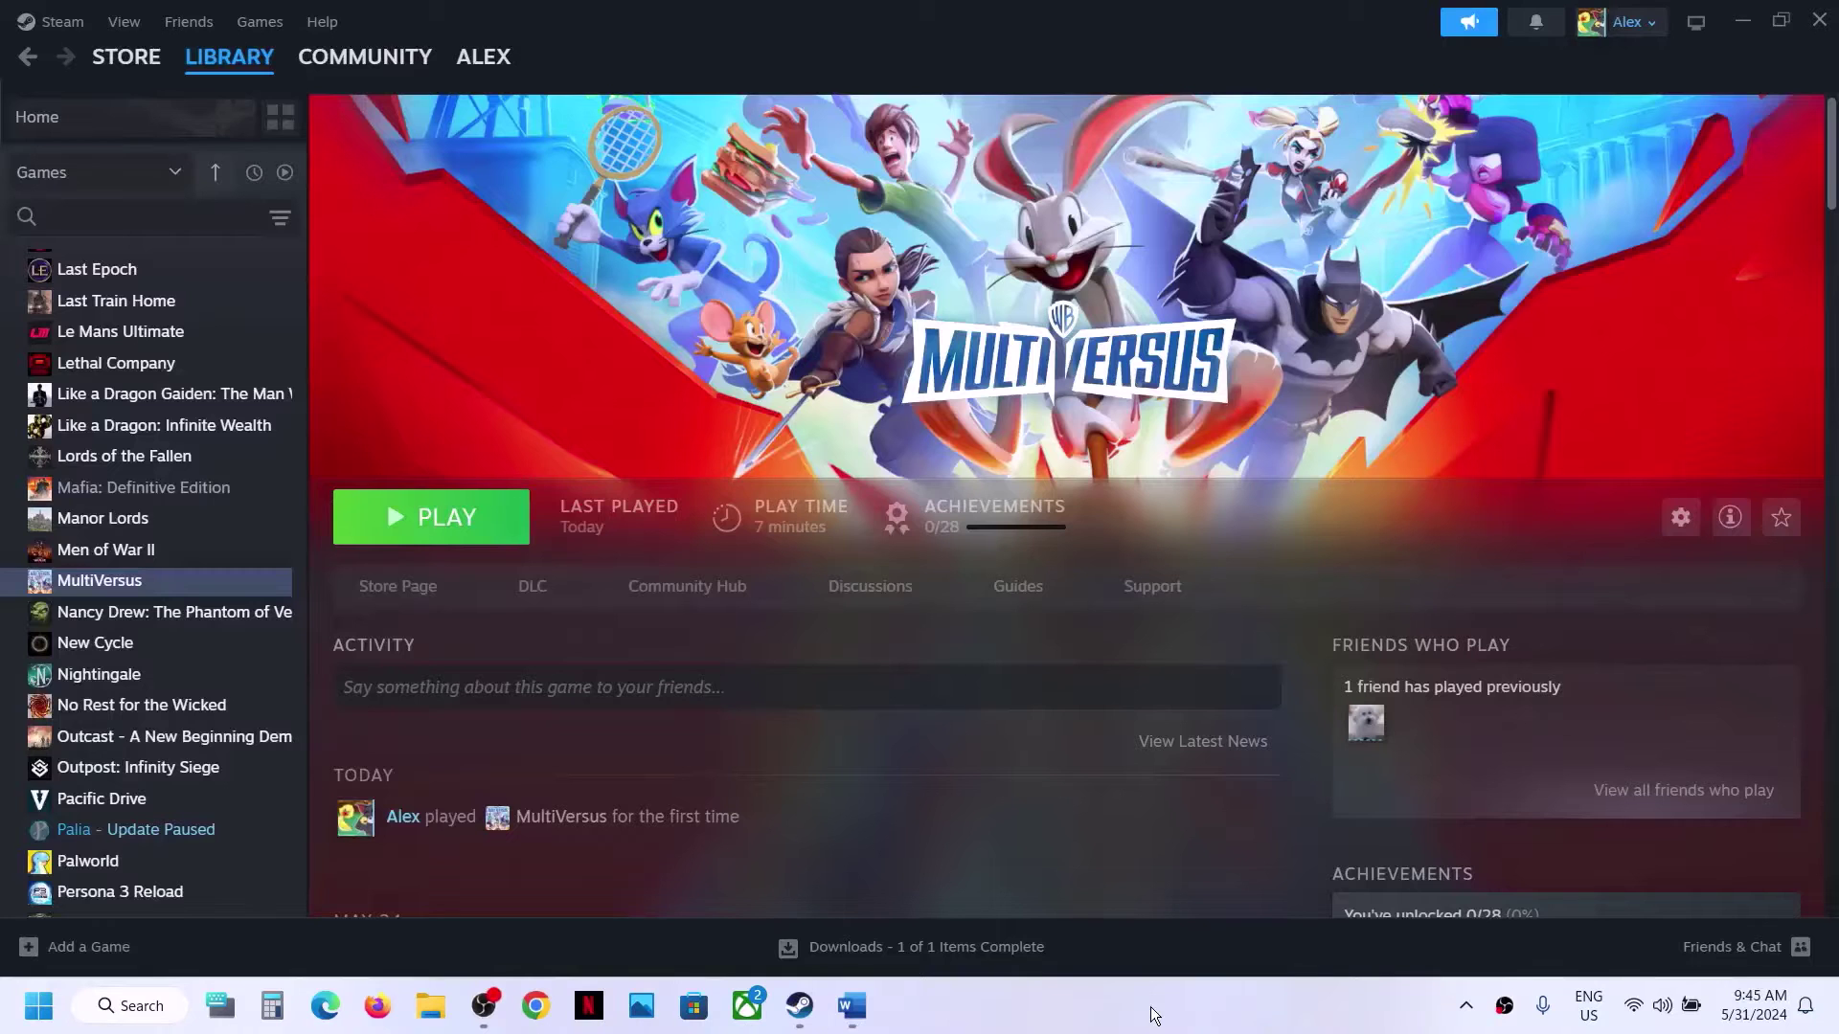
Show Step 8 of the Word guide about running the game on the dedicated graphics card.
click(852, 1006)
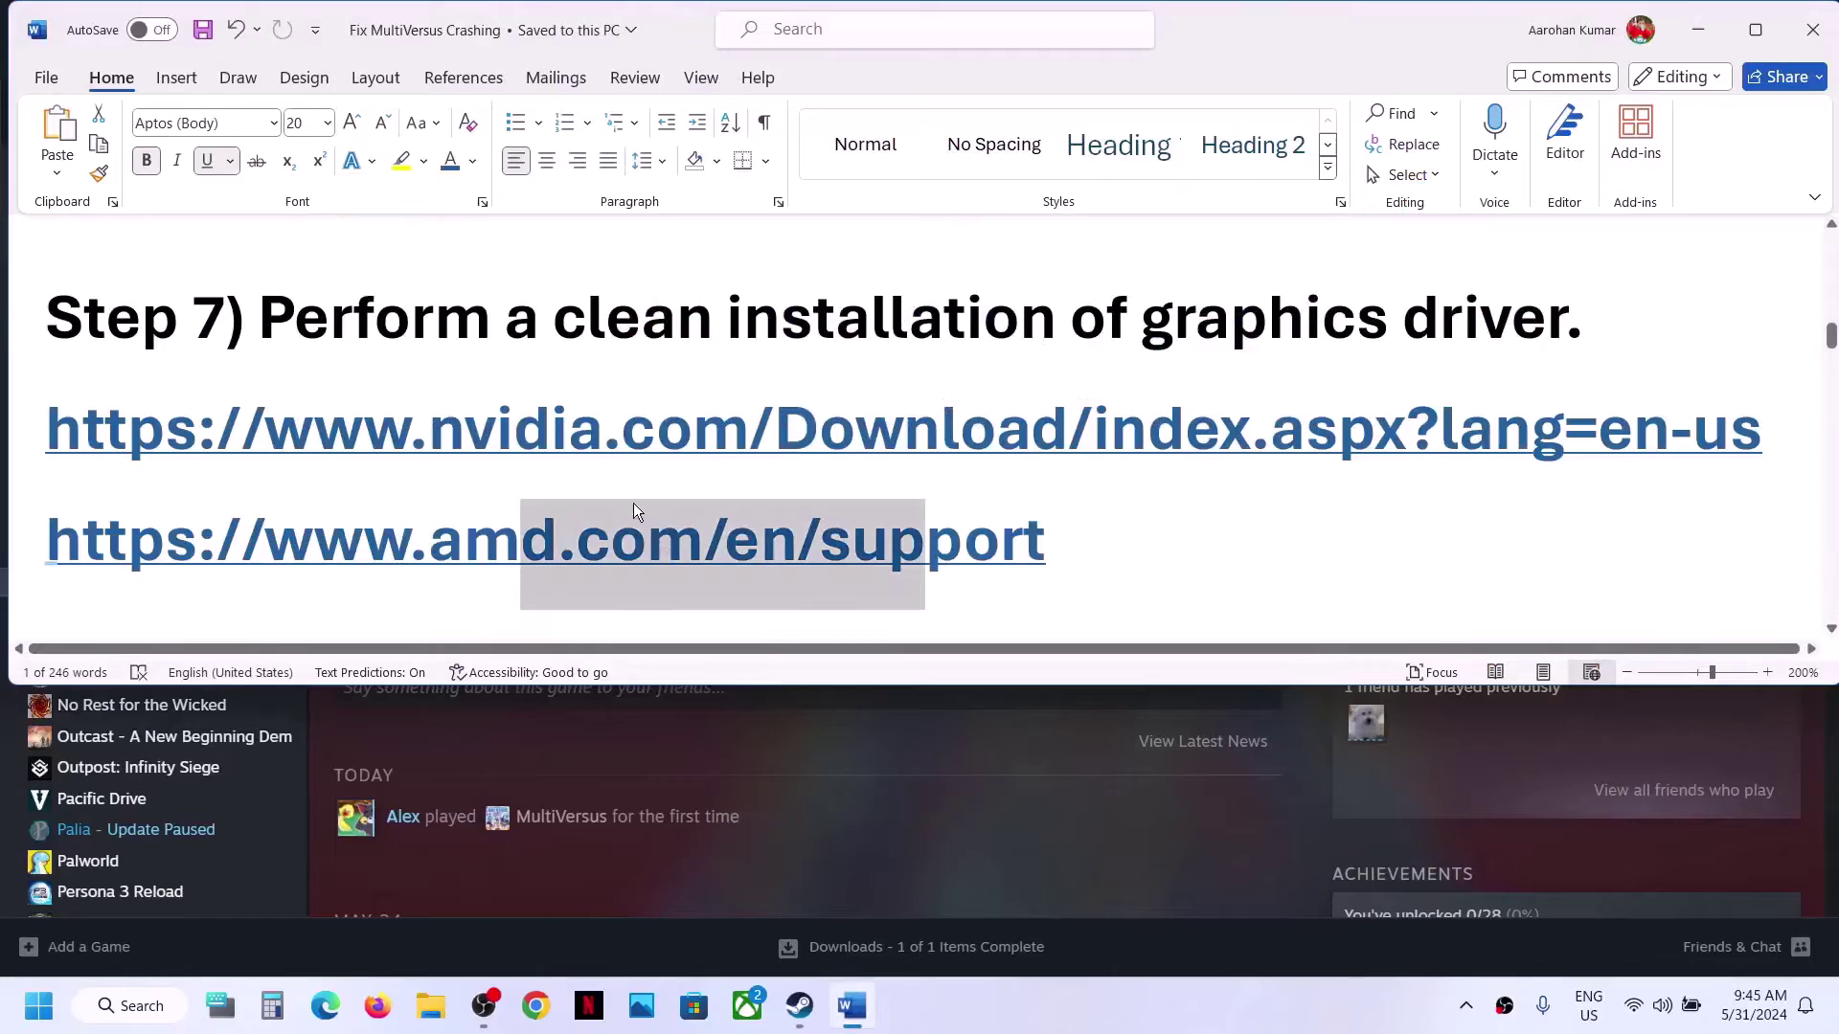
scroll(634, 502, down, 3)
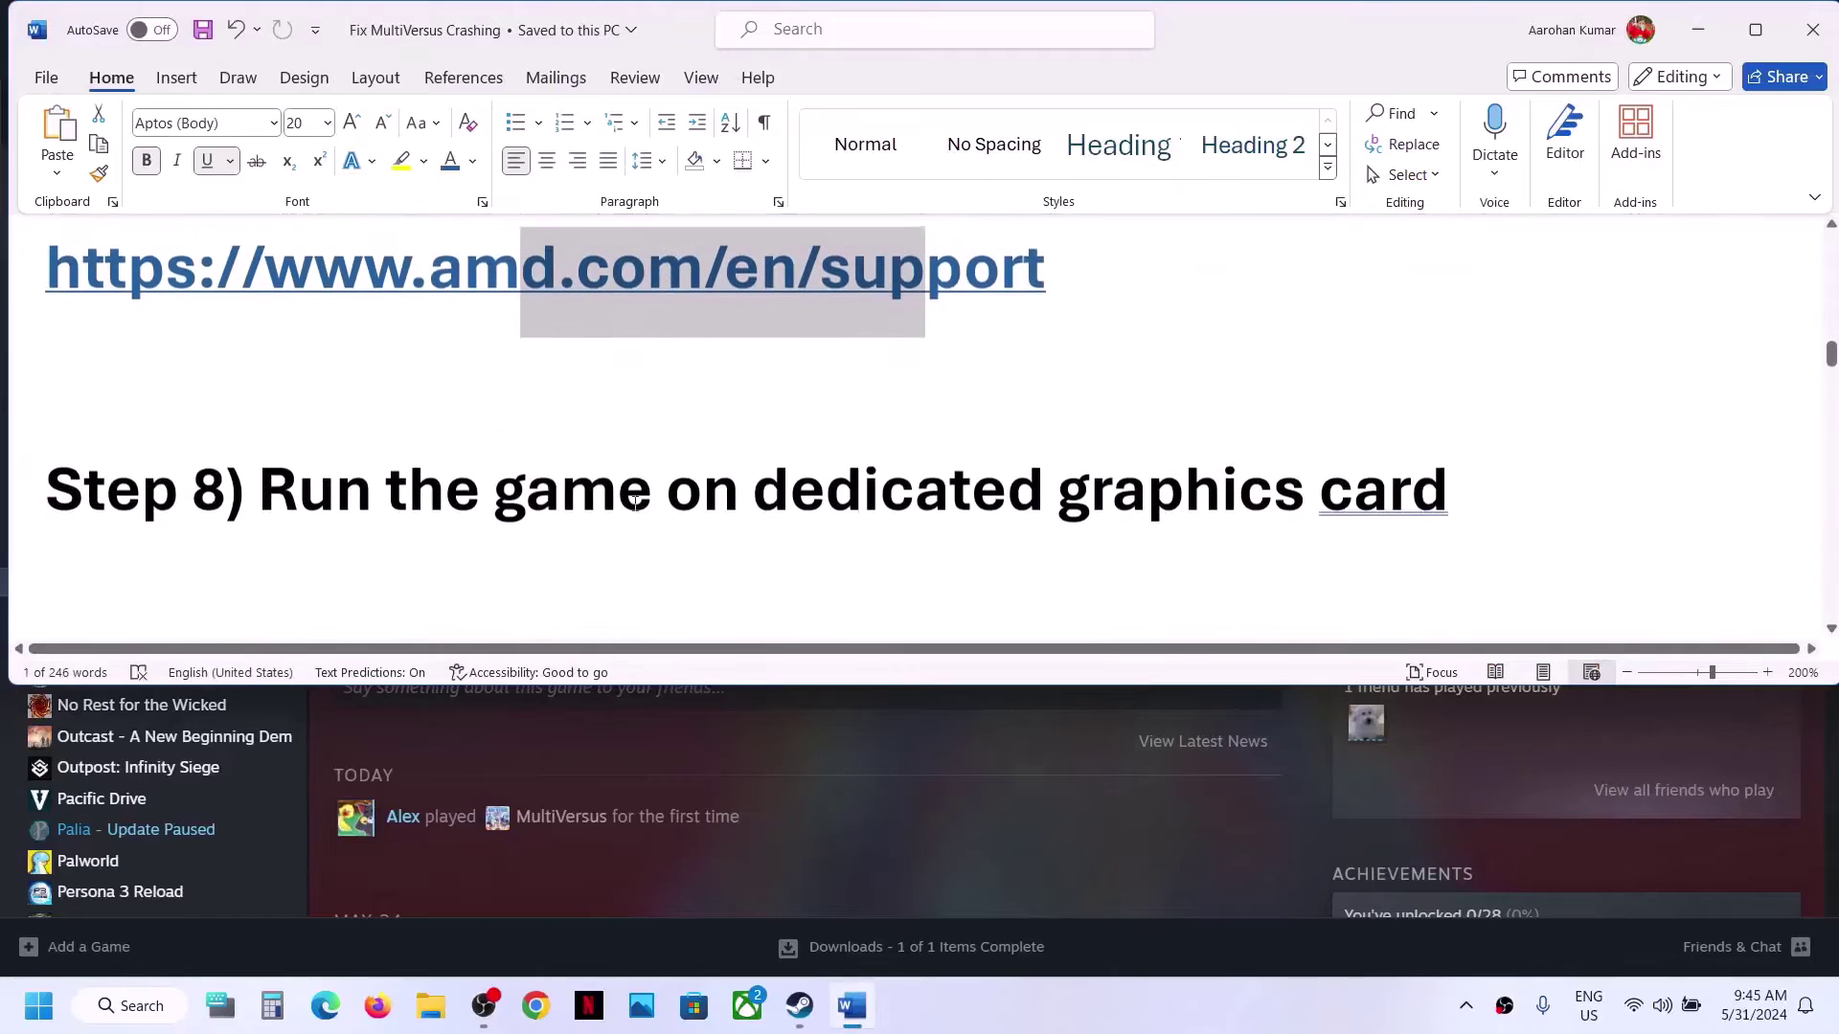
double_click(1150, 468)
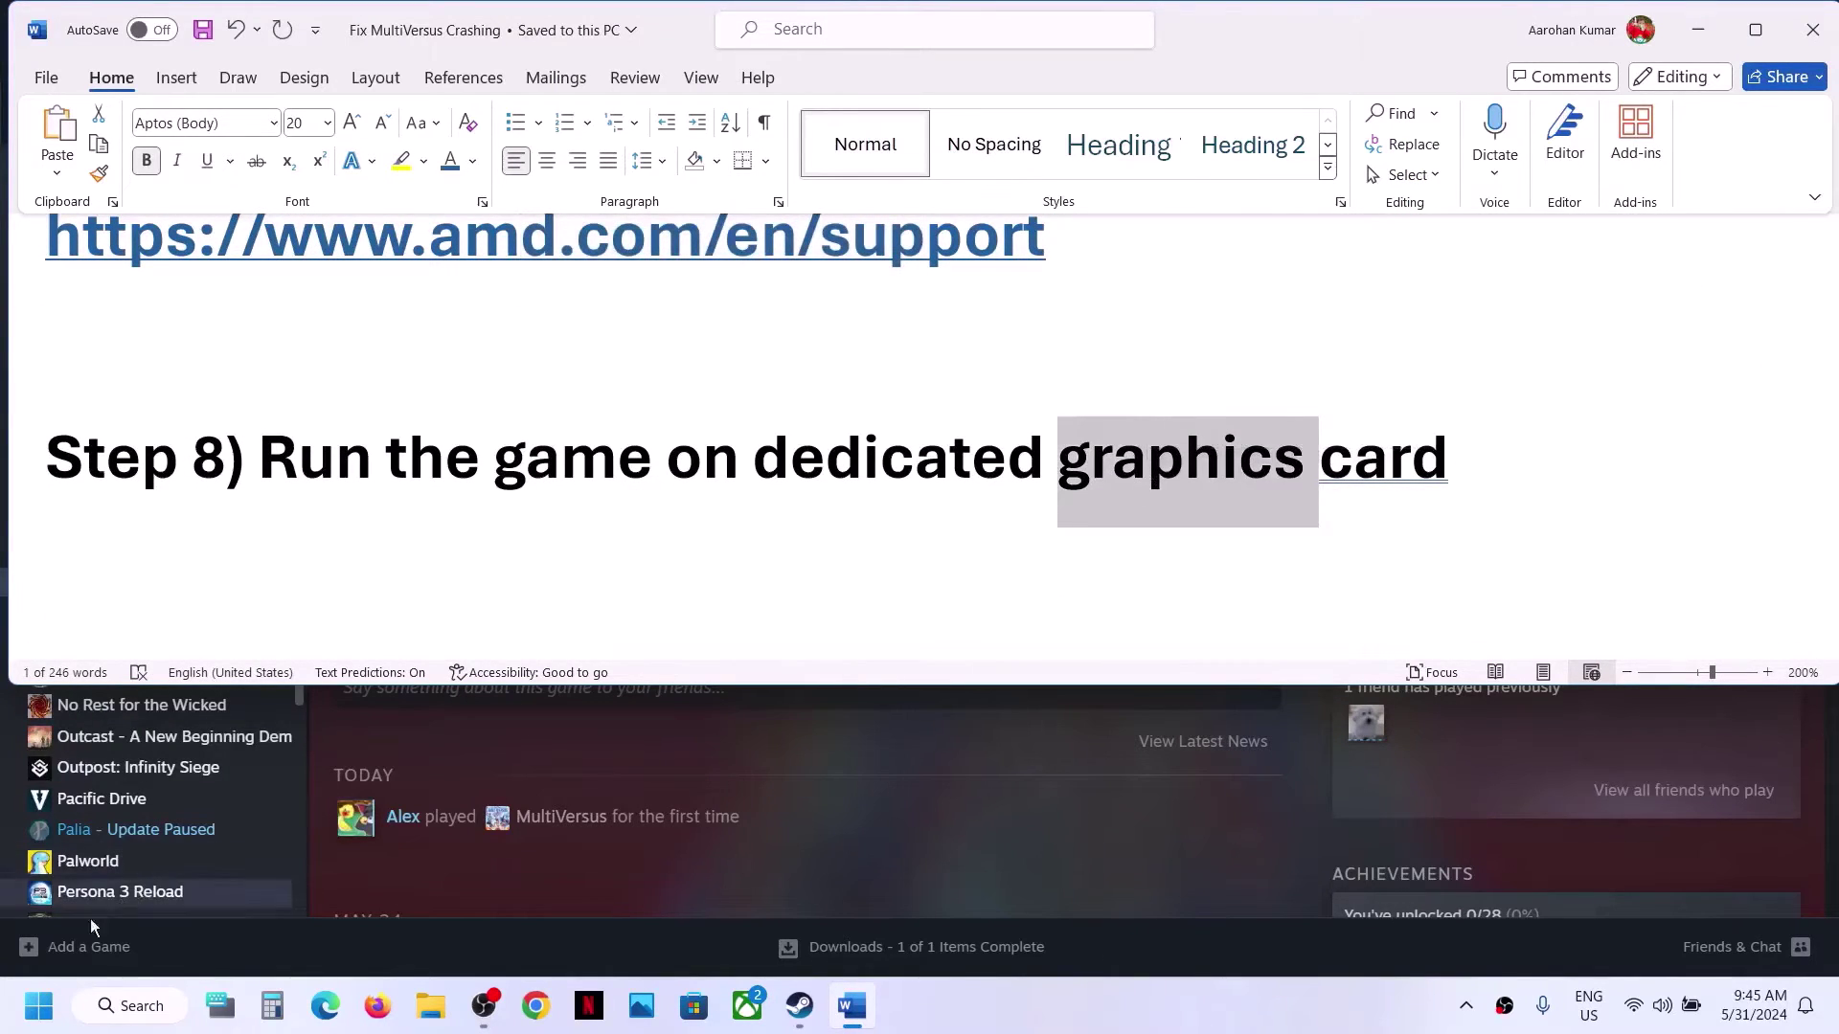
Open the Windows Graphics settings and start browsing for a desktop app to add to the custom options.
click(53, 1013)
text(graphics)
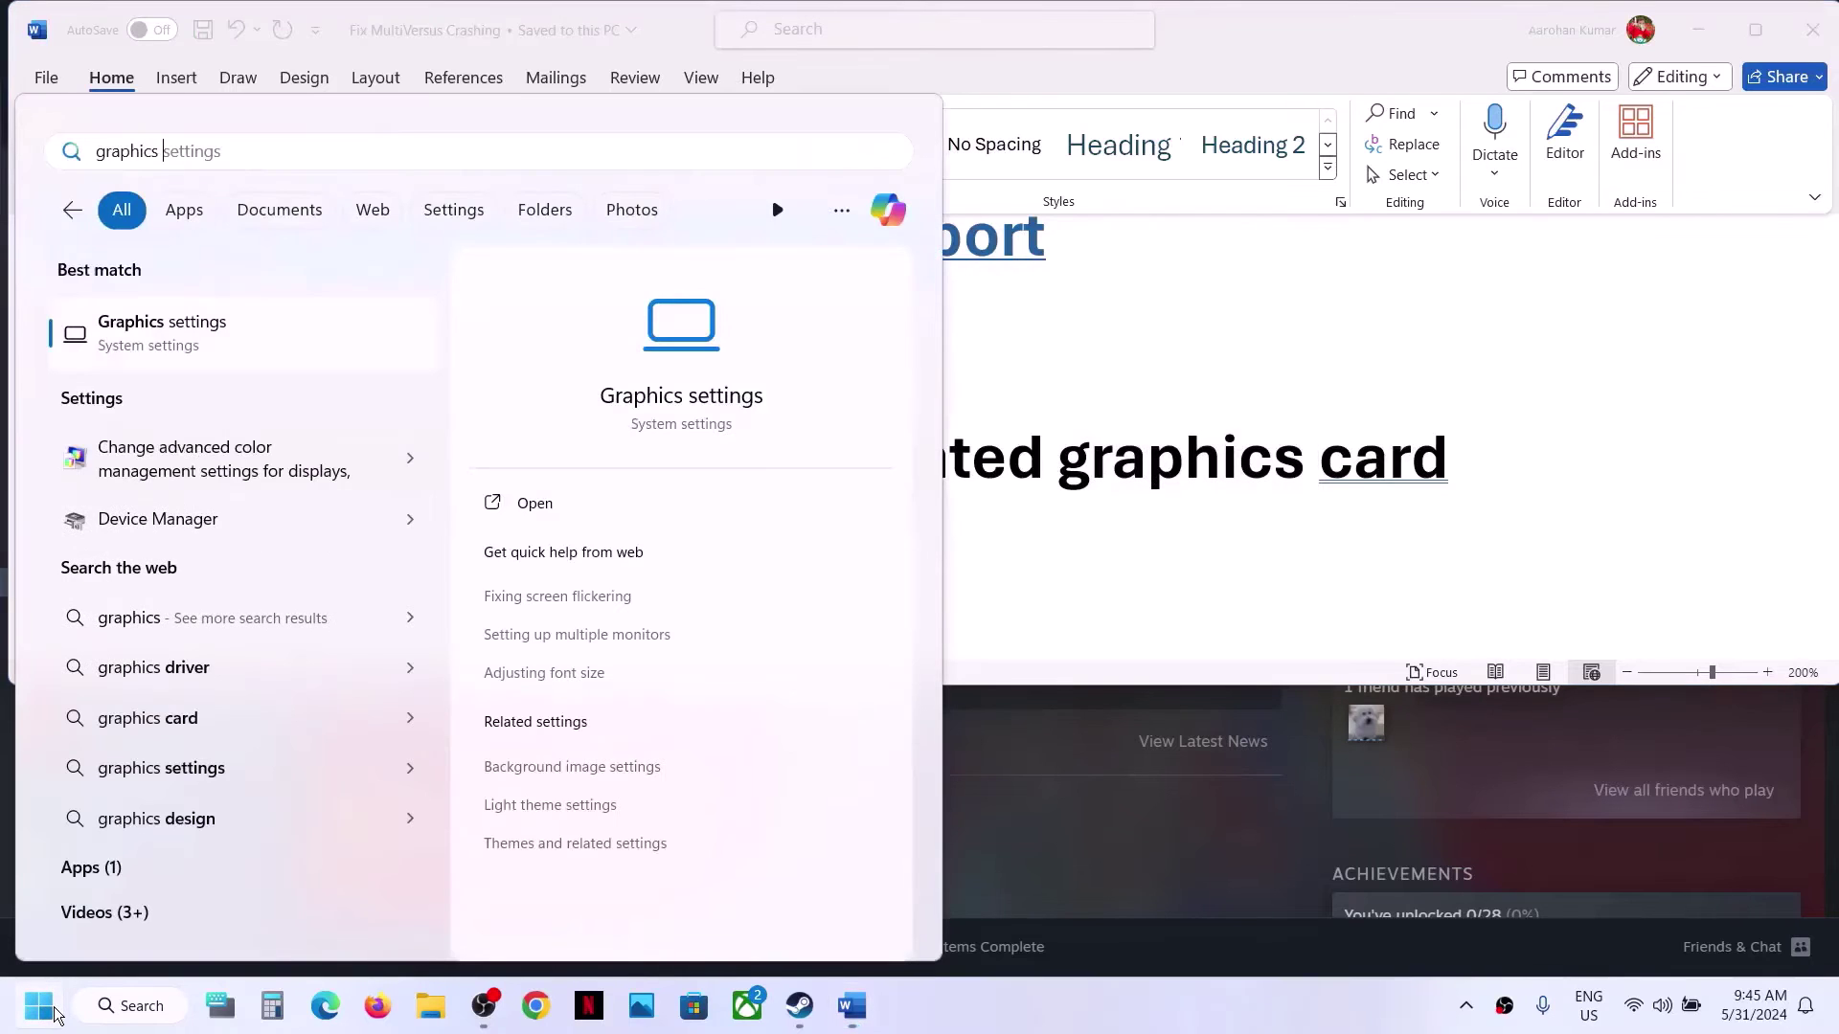
click(176, 349)
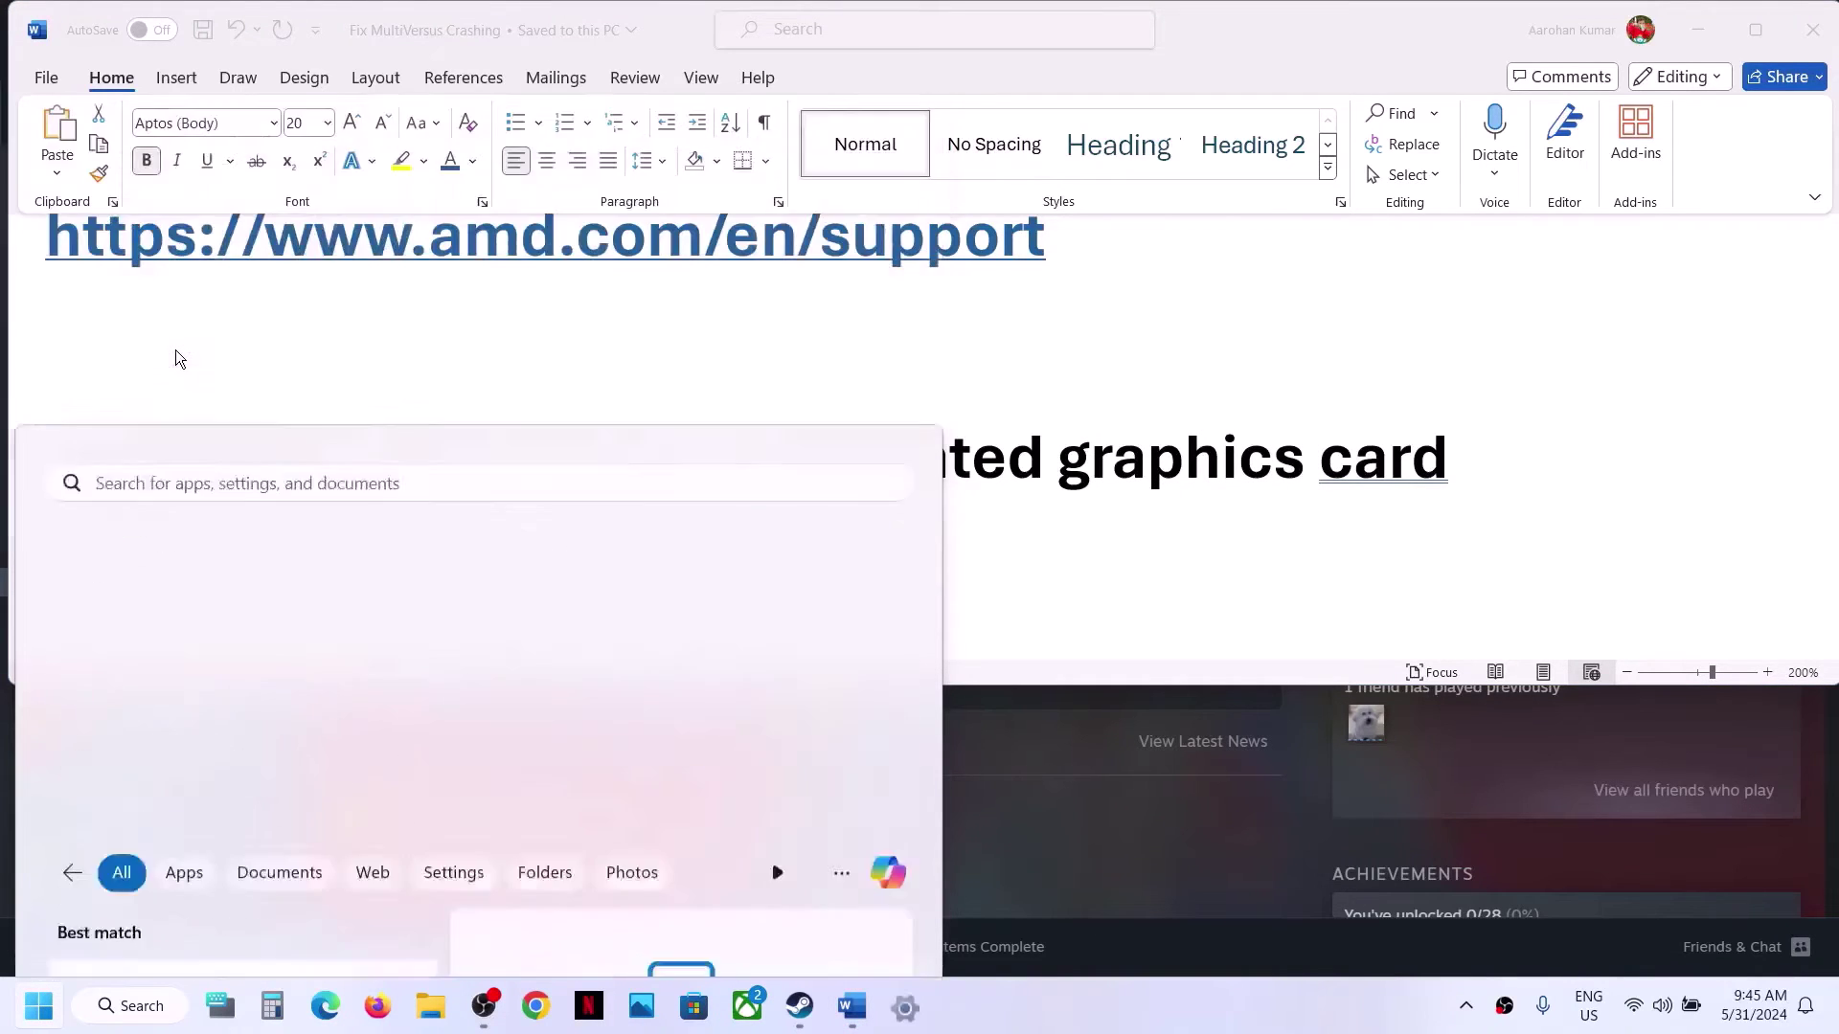
click(578, 427)
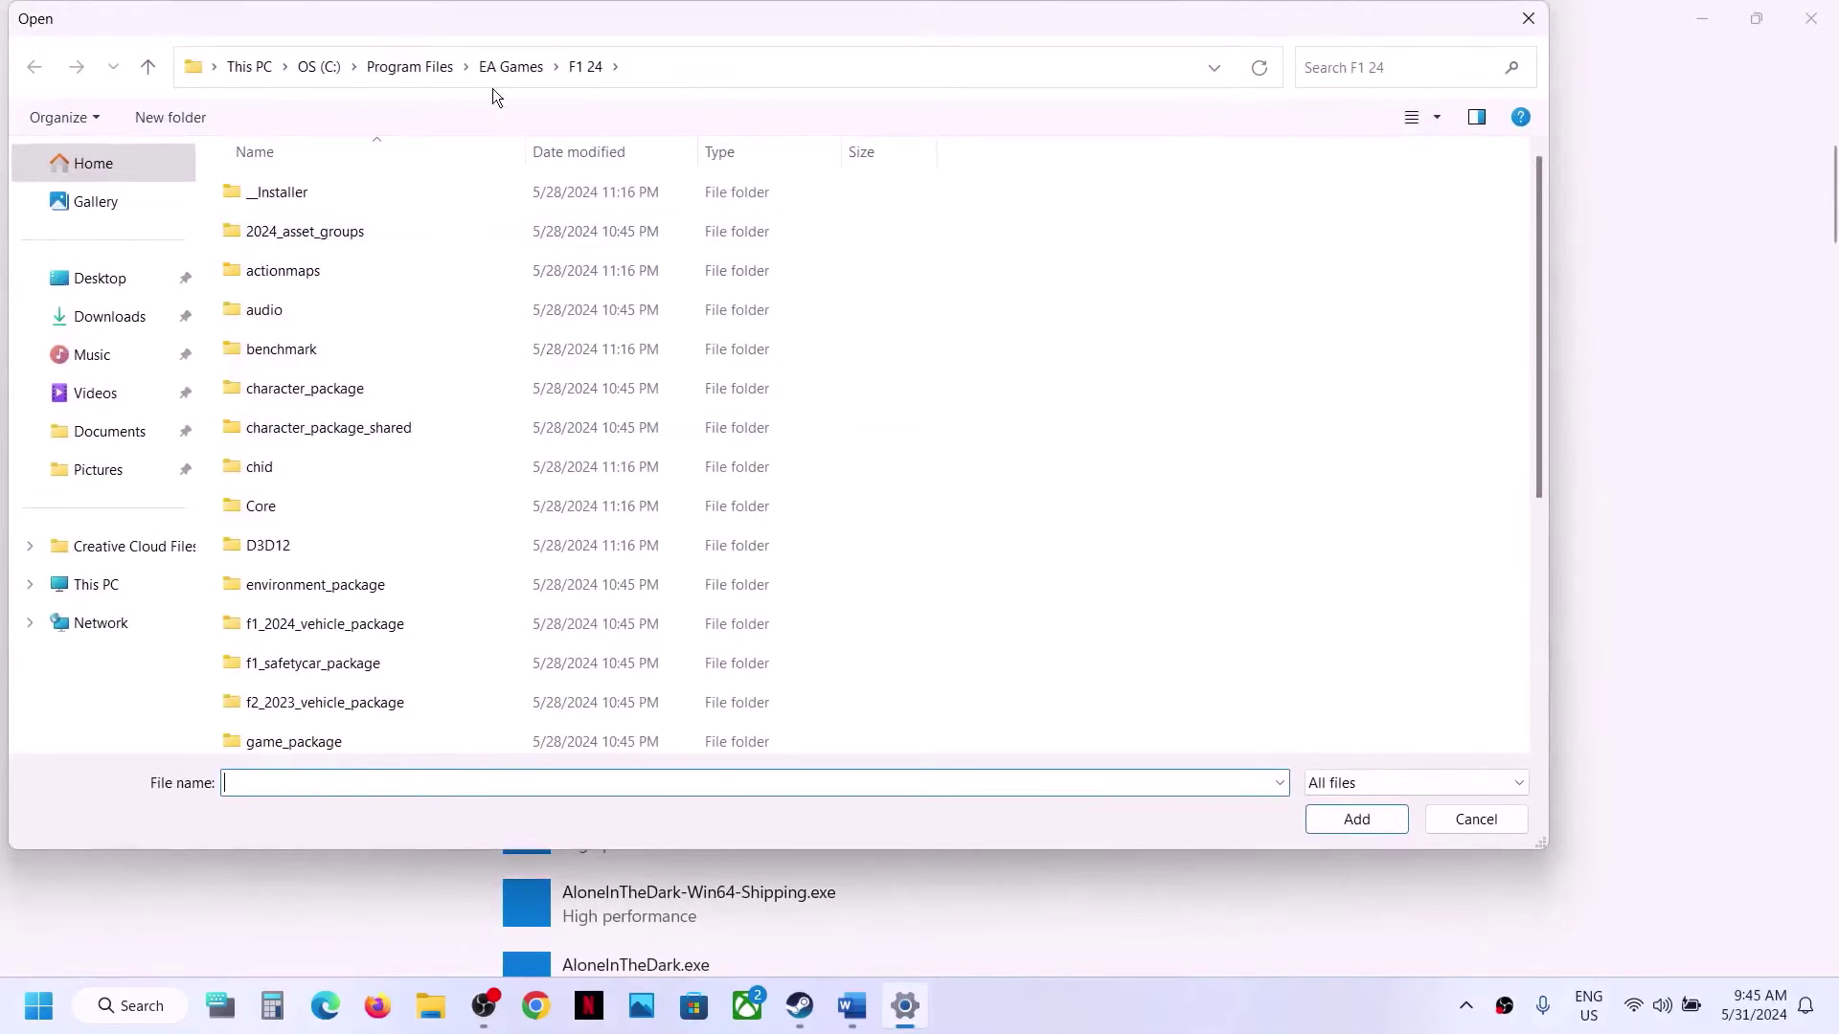
Browse to the folder C:\Program Files (x86)\Steam\steamapps\common in the file chooser.
click(126, 594)
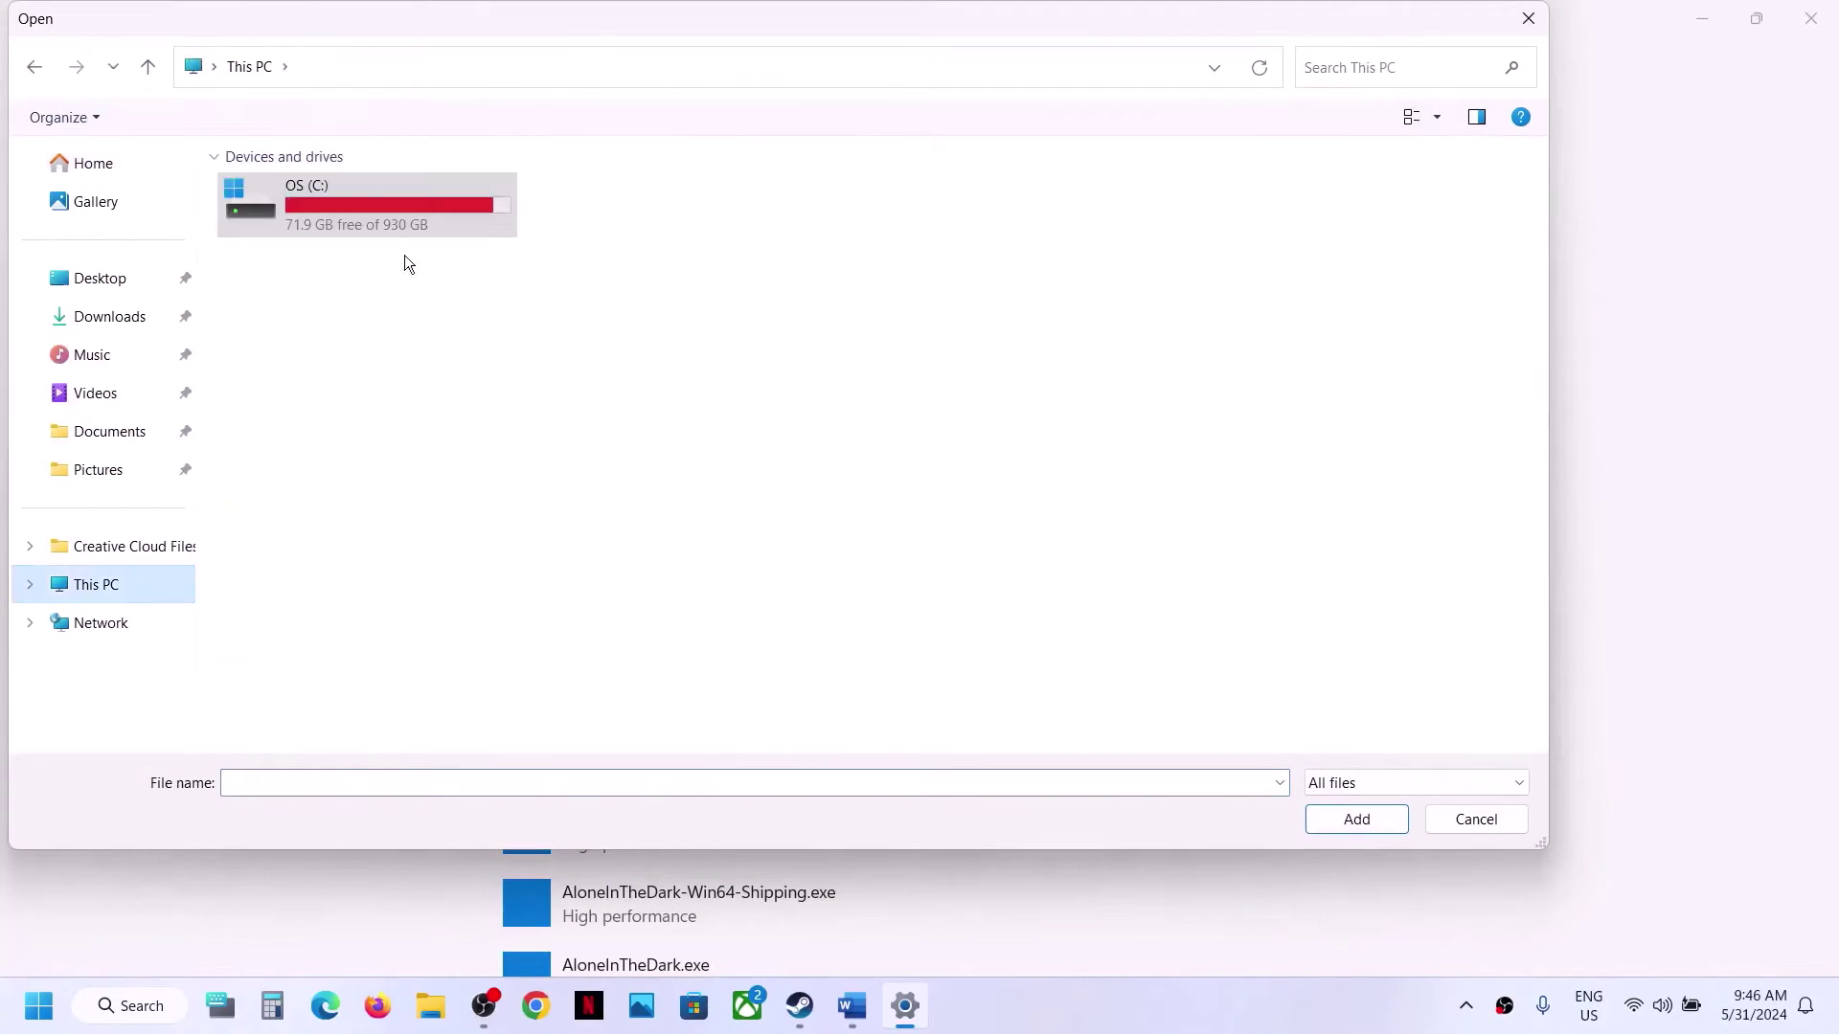
double_click(393, 209)
scroll(400, 377, down, 5)
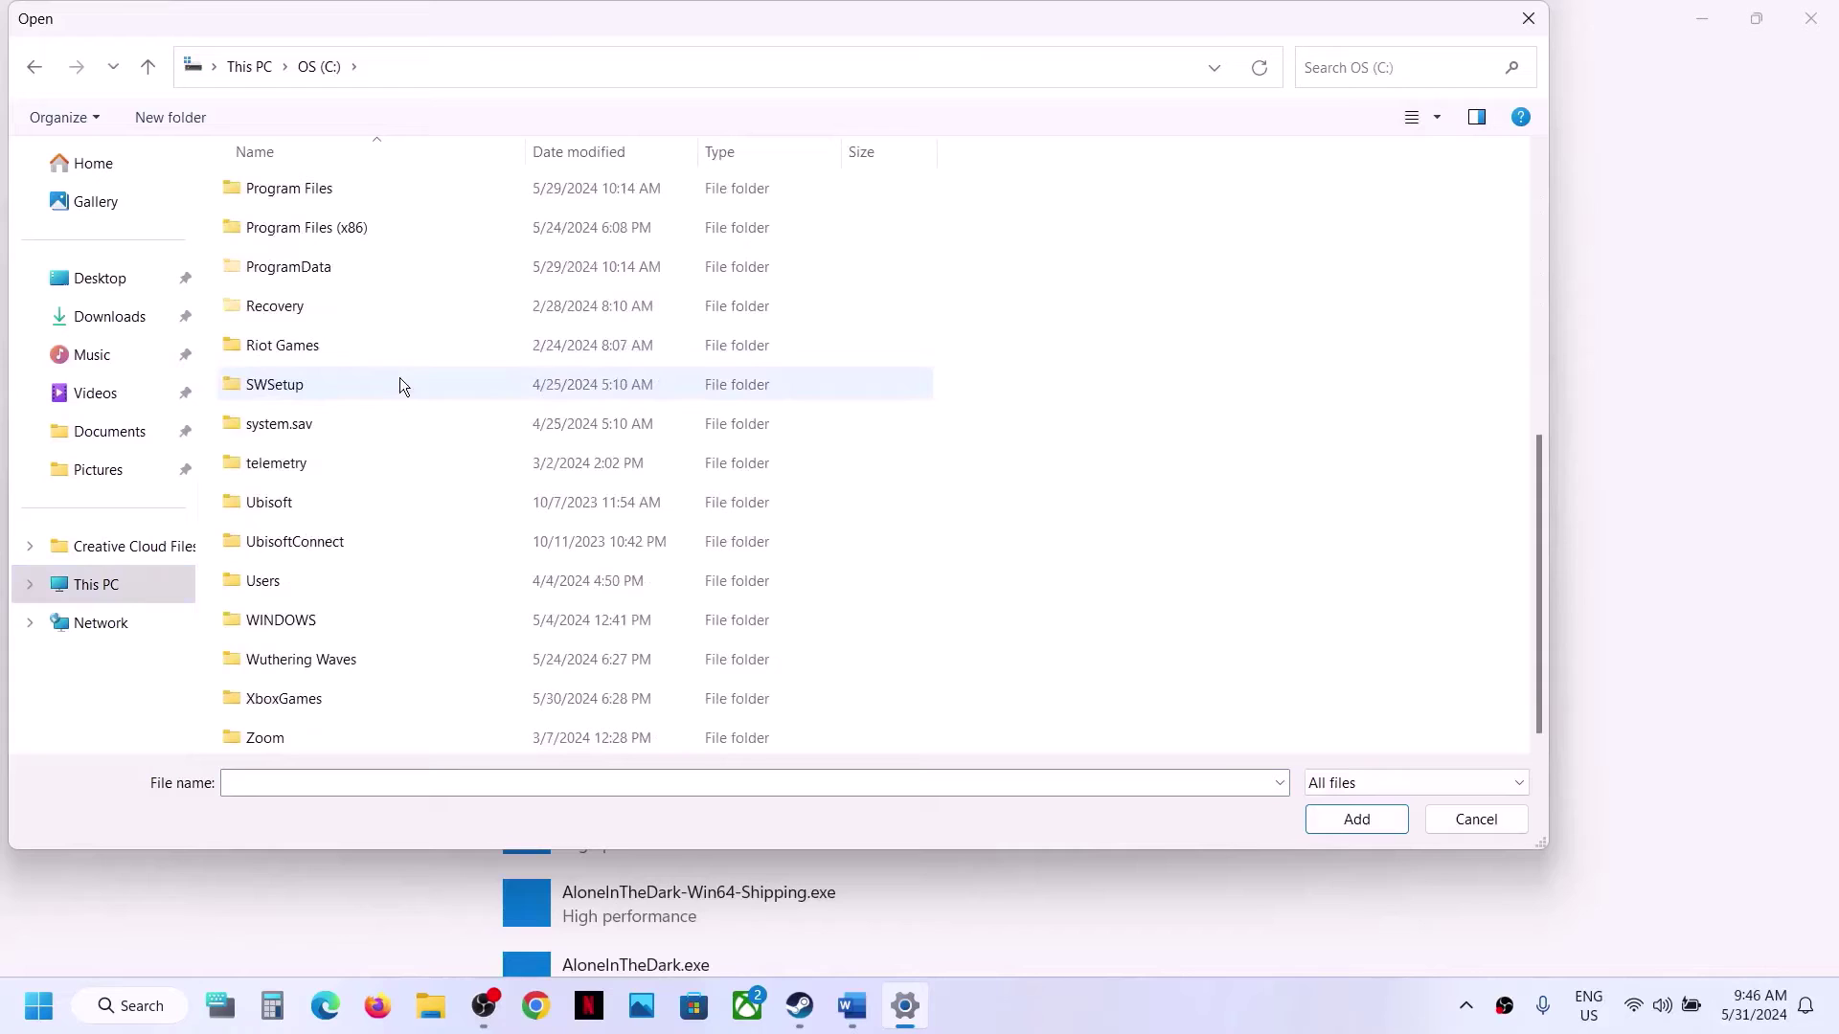
double_click(329, 232)
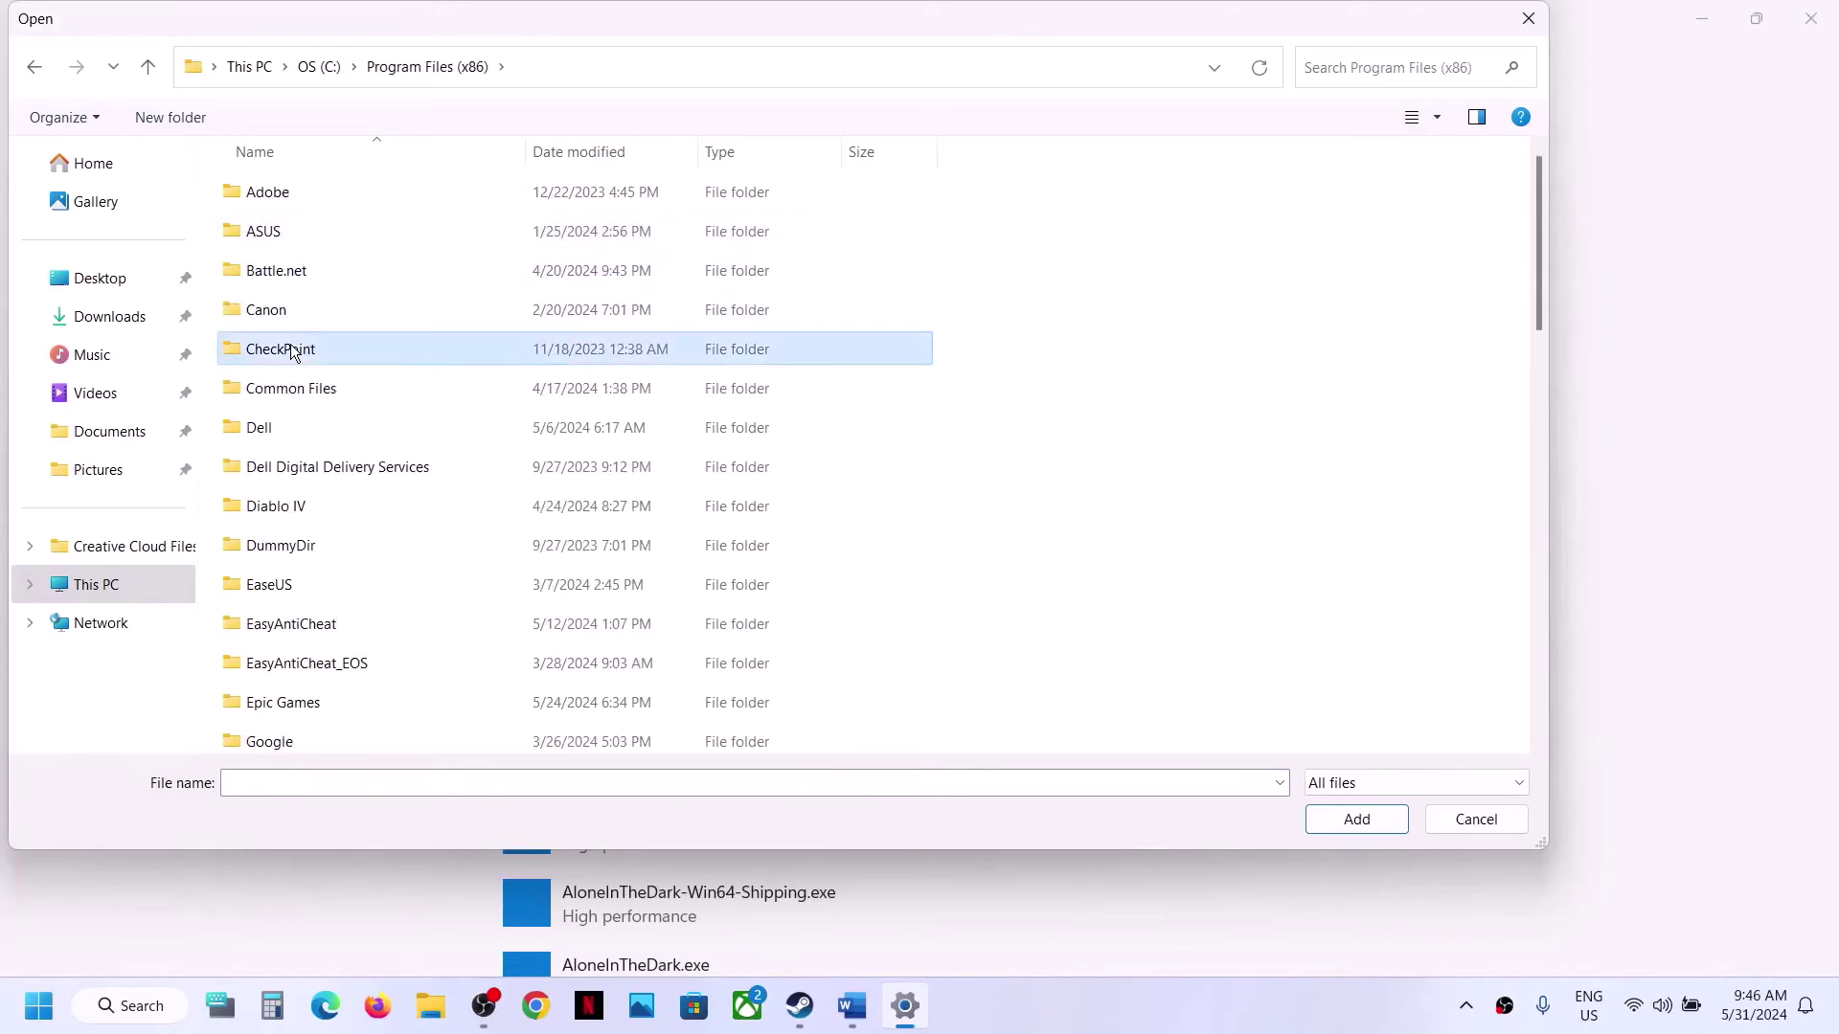
key(s)
double_click(301, 224)
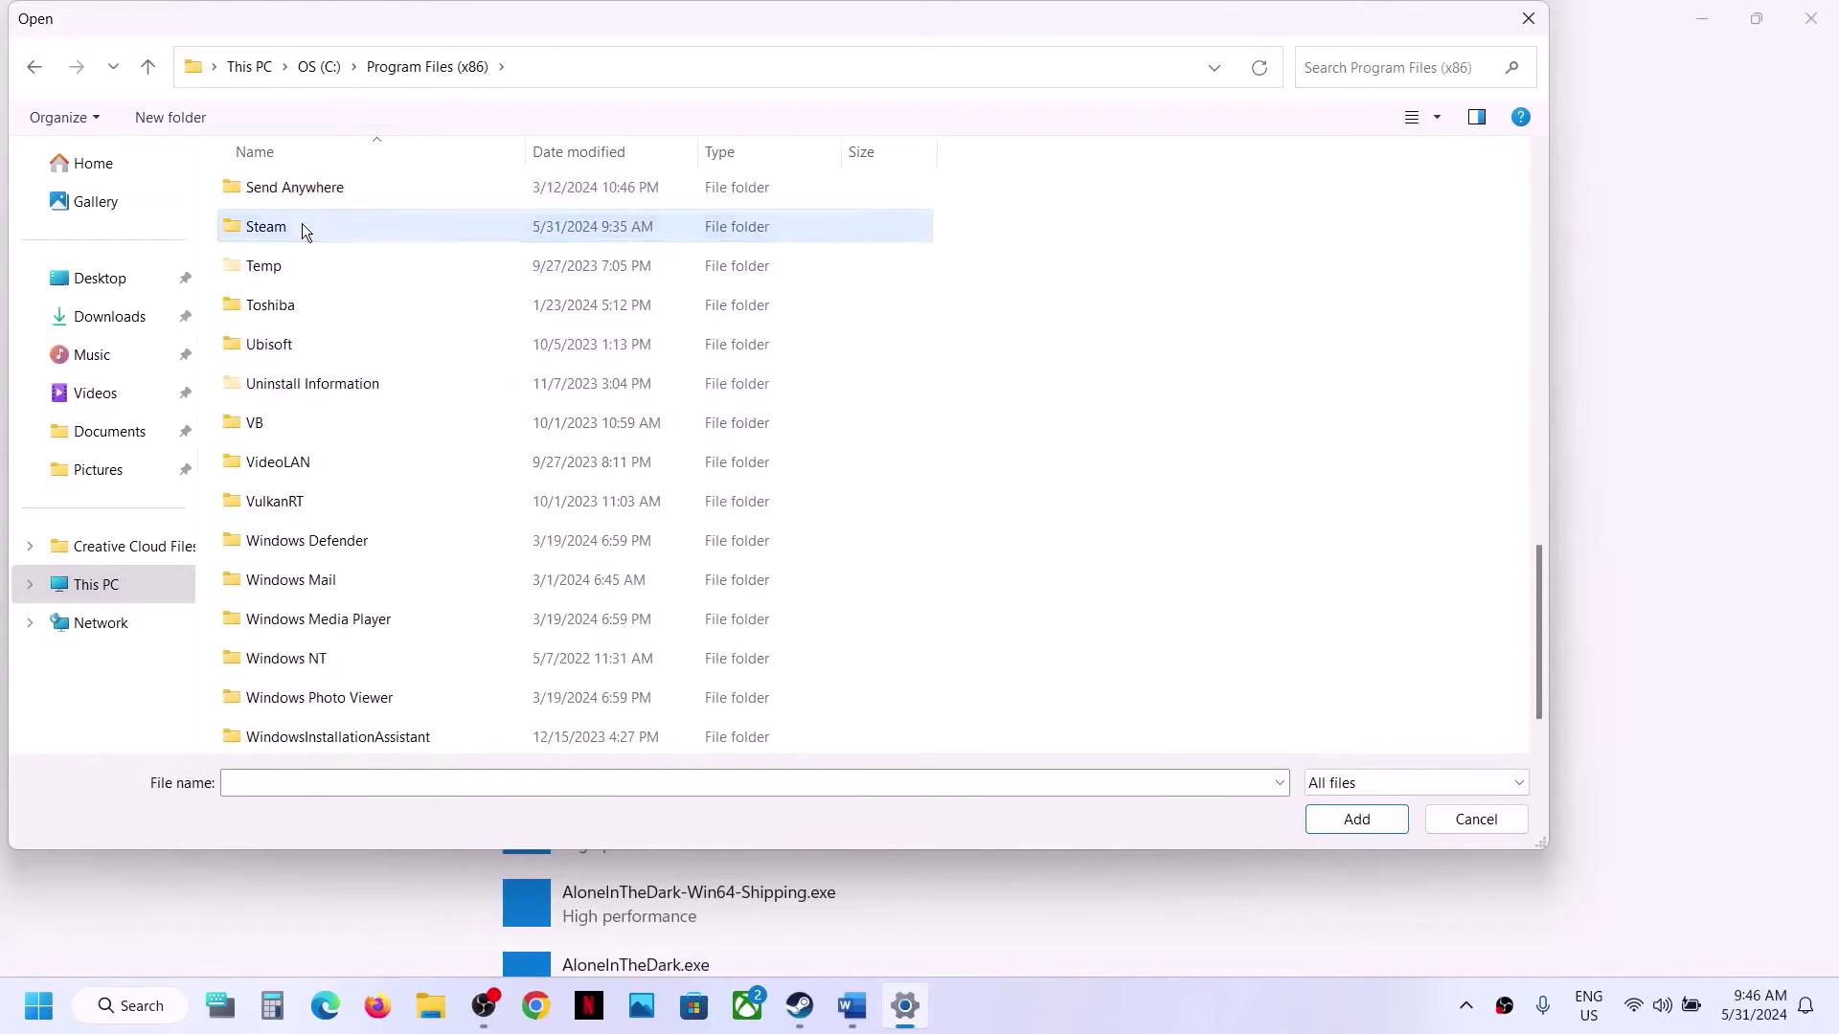
scroll(278, 314, down, 4)
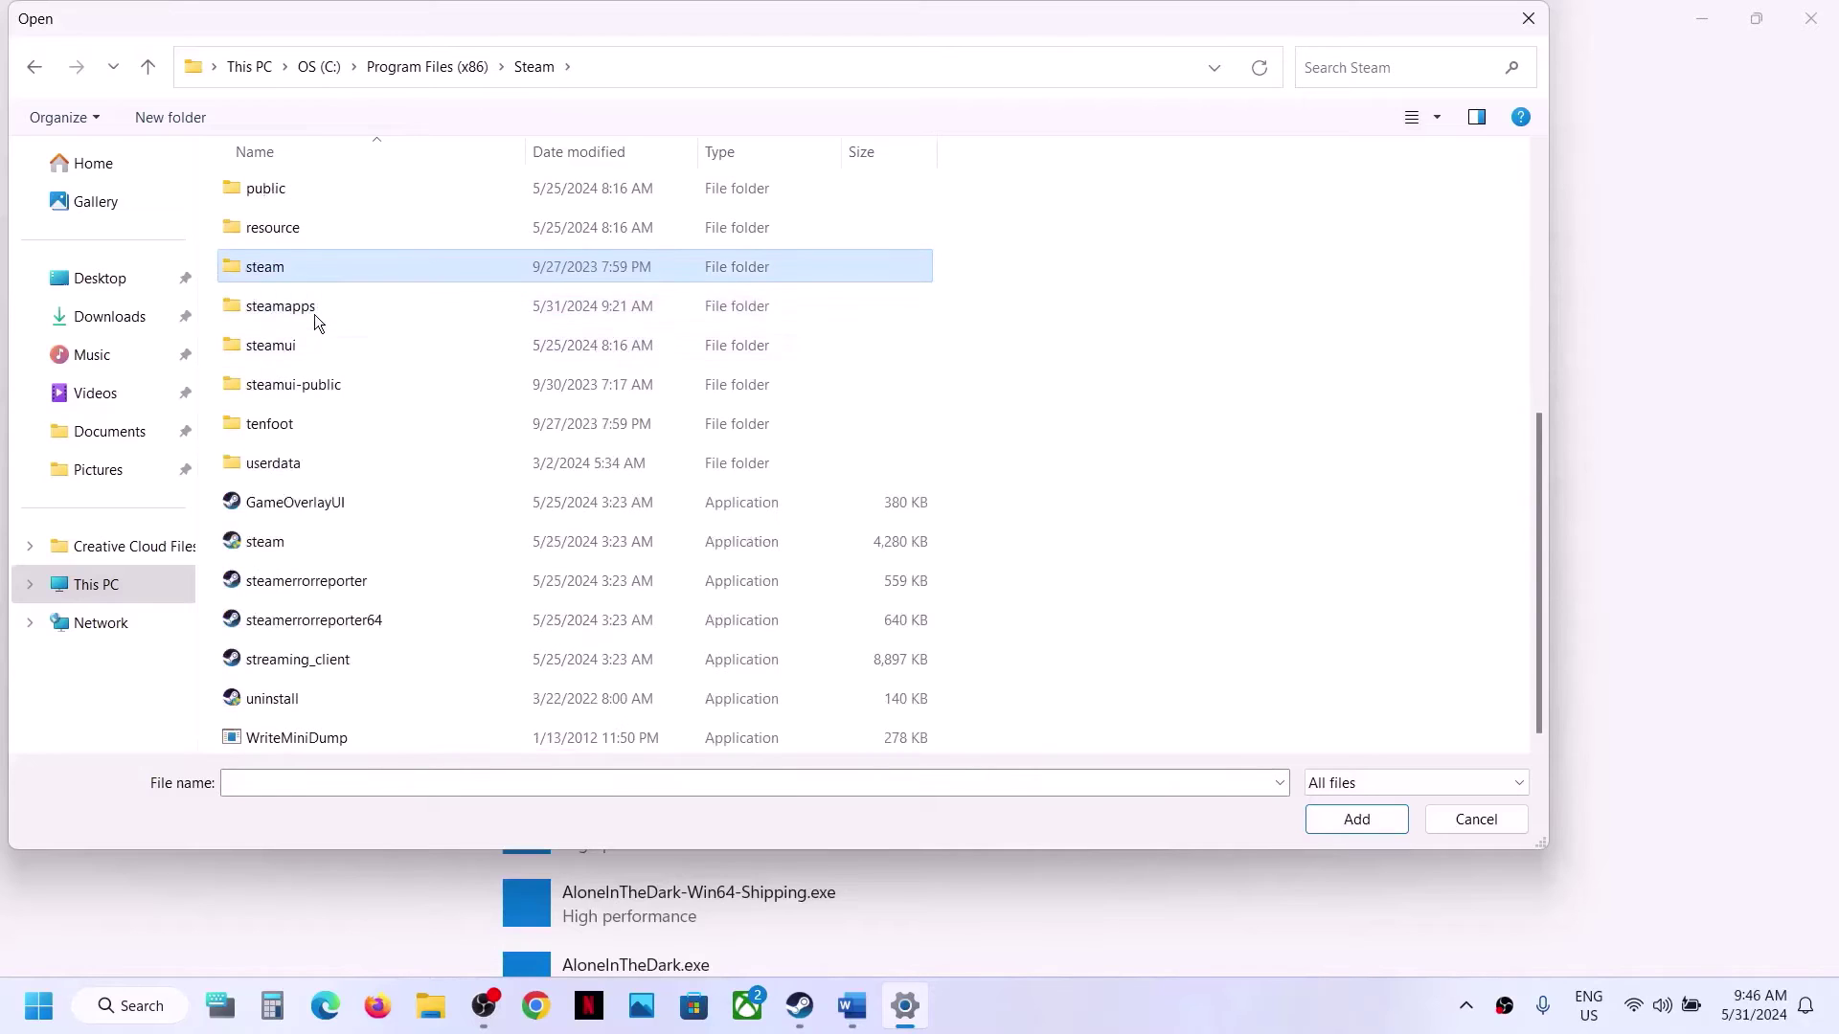
click(310, 307)
double_click(310, 306)
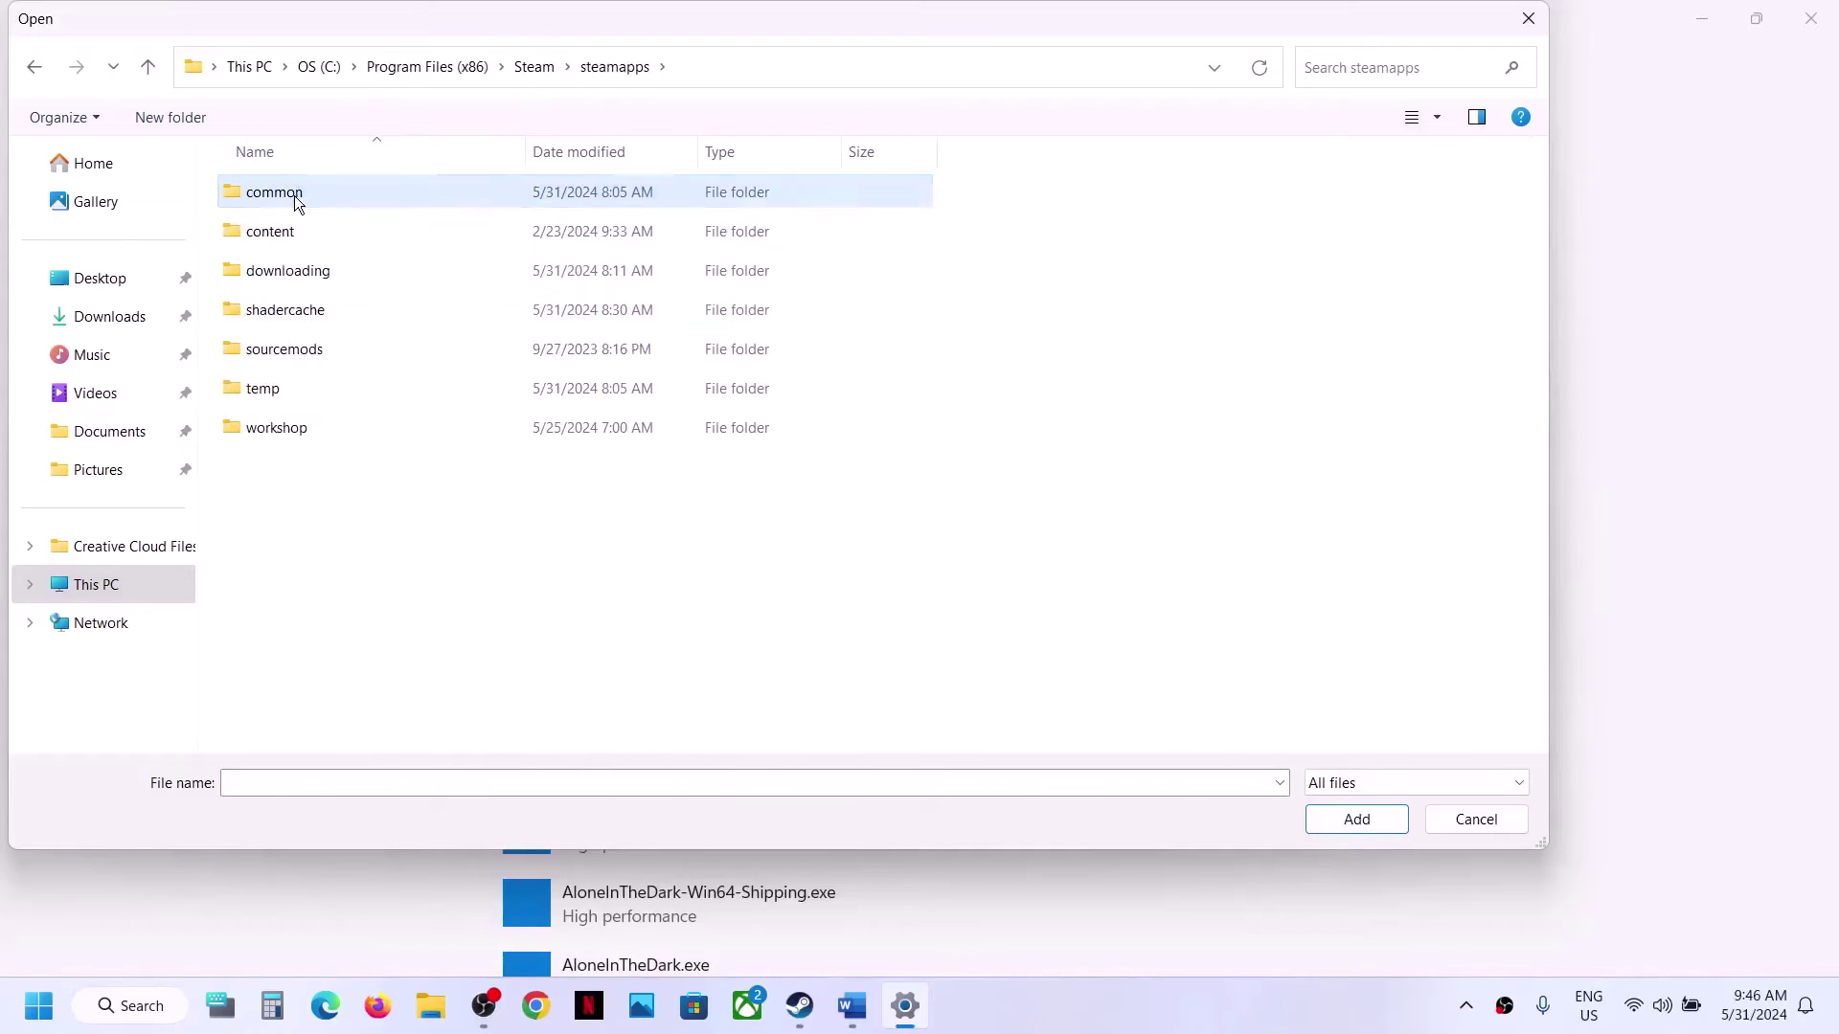
double_click(295, 195)
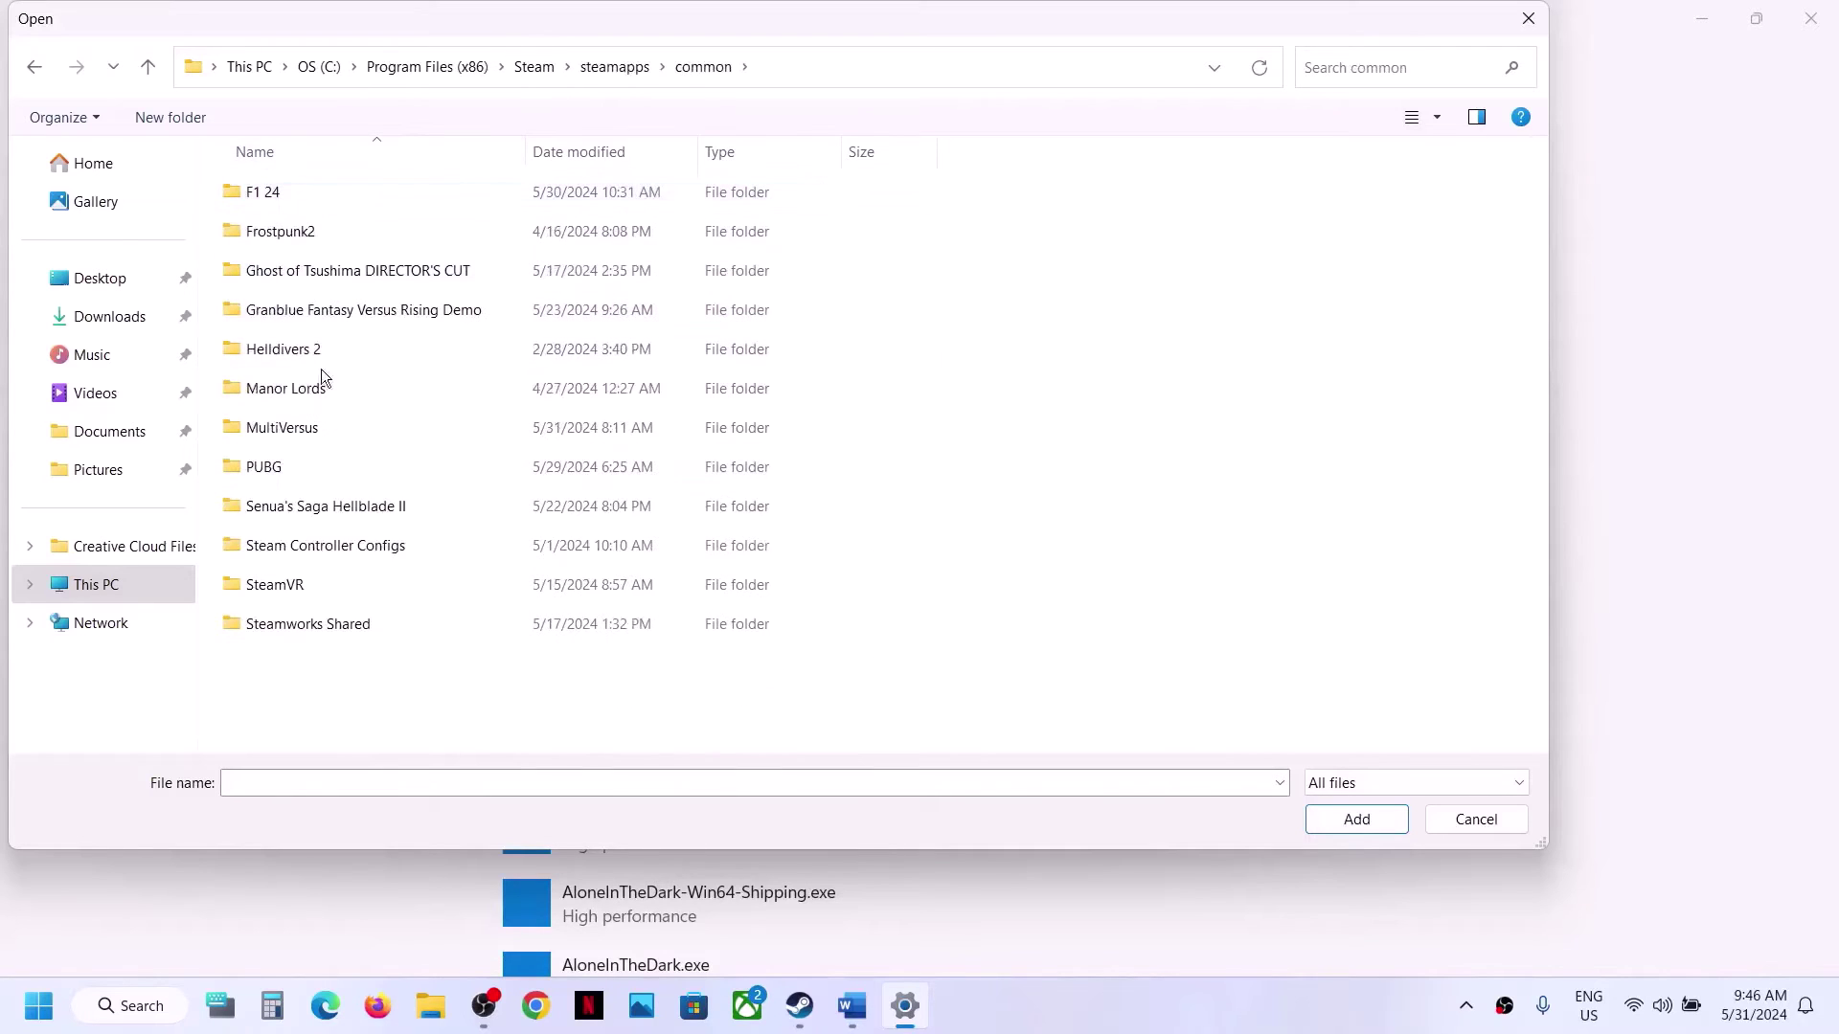
Try to add the MultiVersus application from the game's main folder to the custom graphics options.
double_click(281, 412)
click(337, 266)
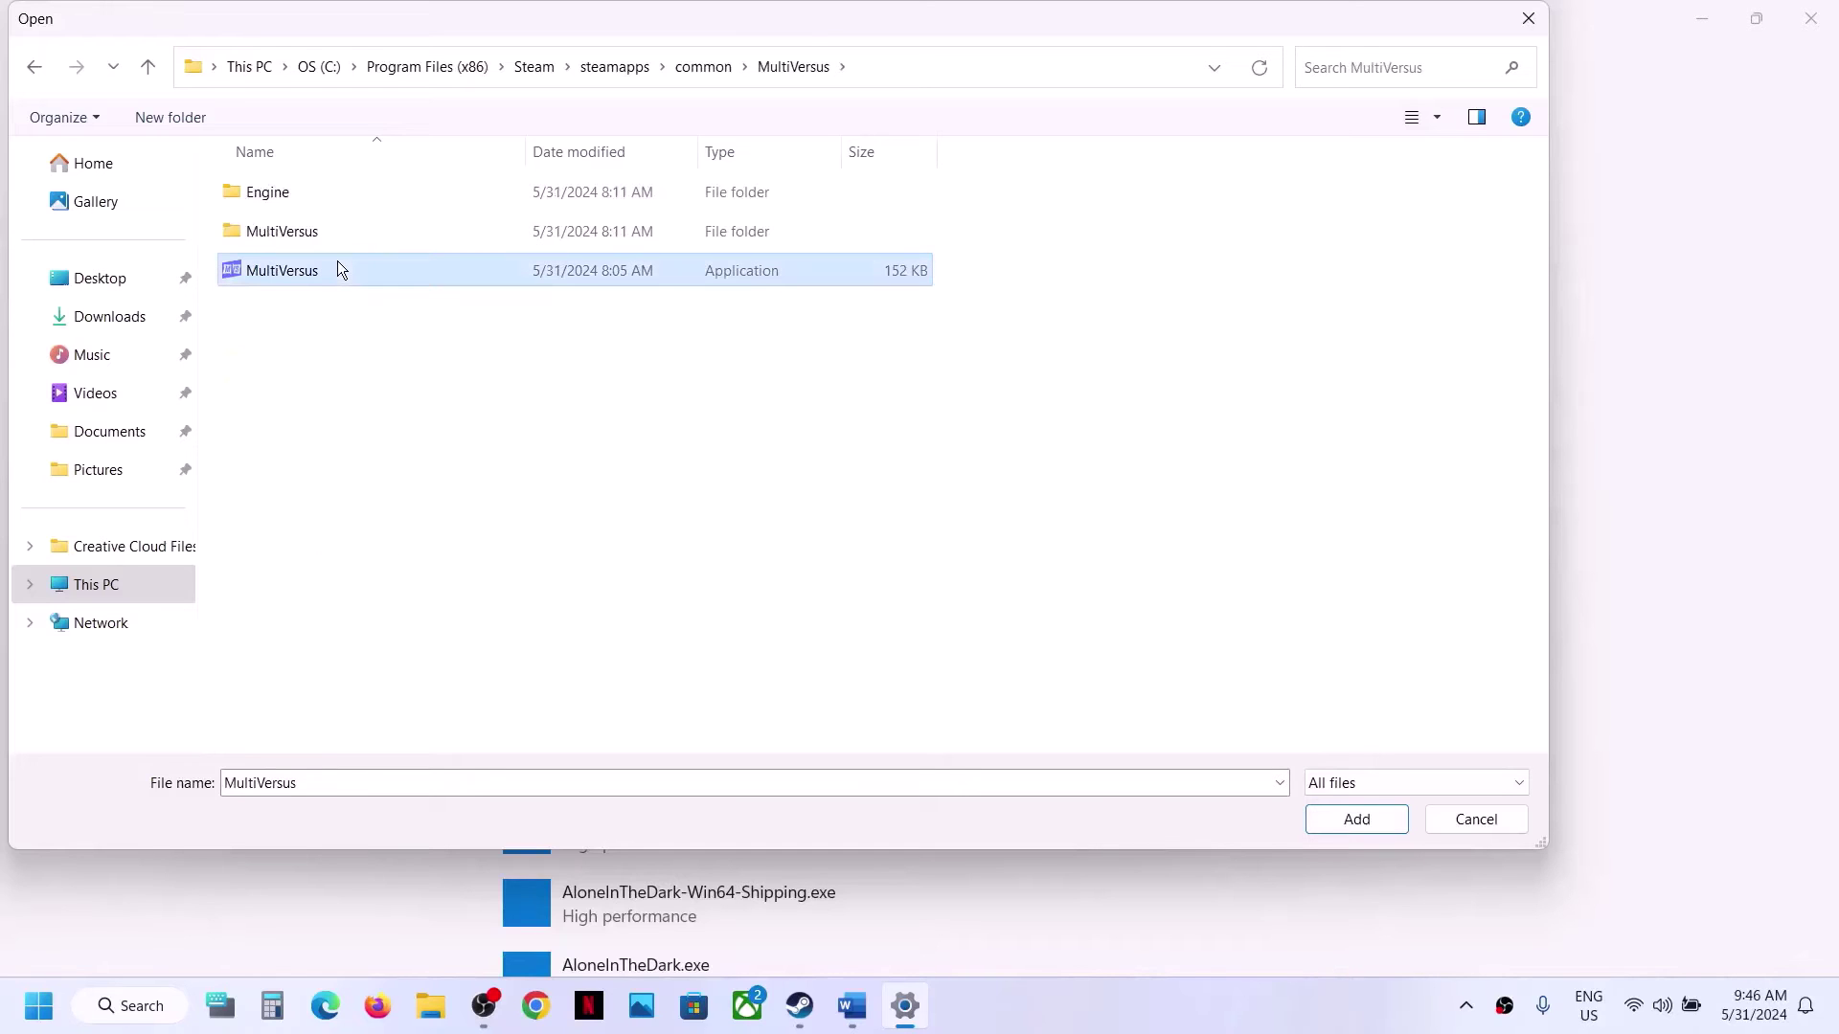
click(1351, 820)
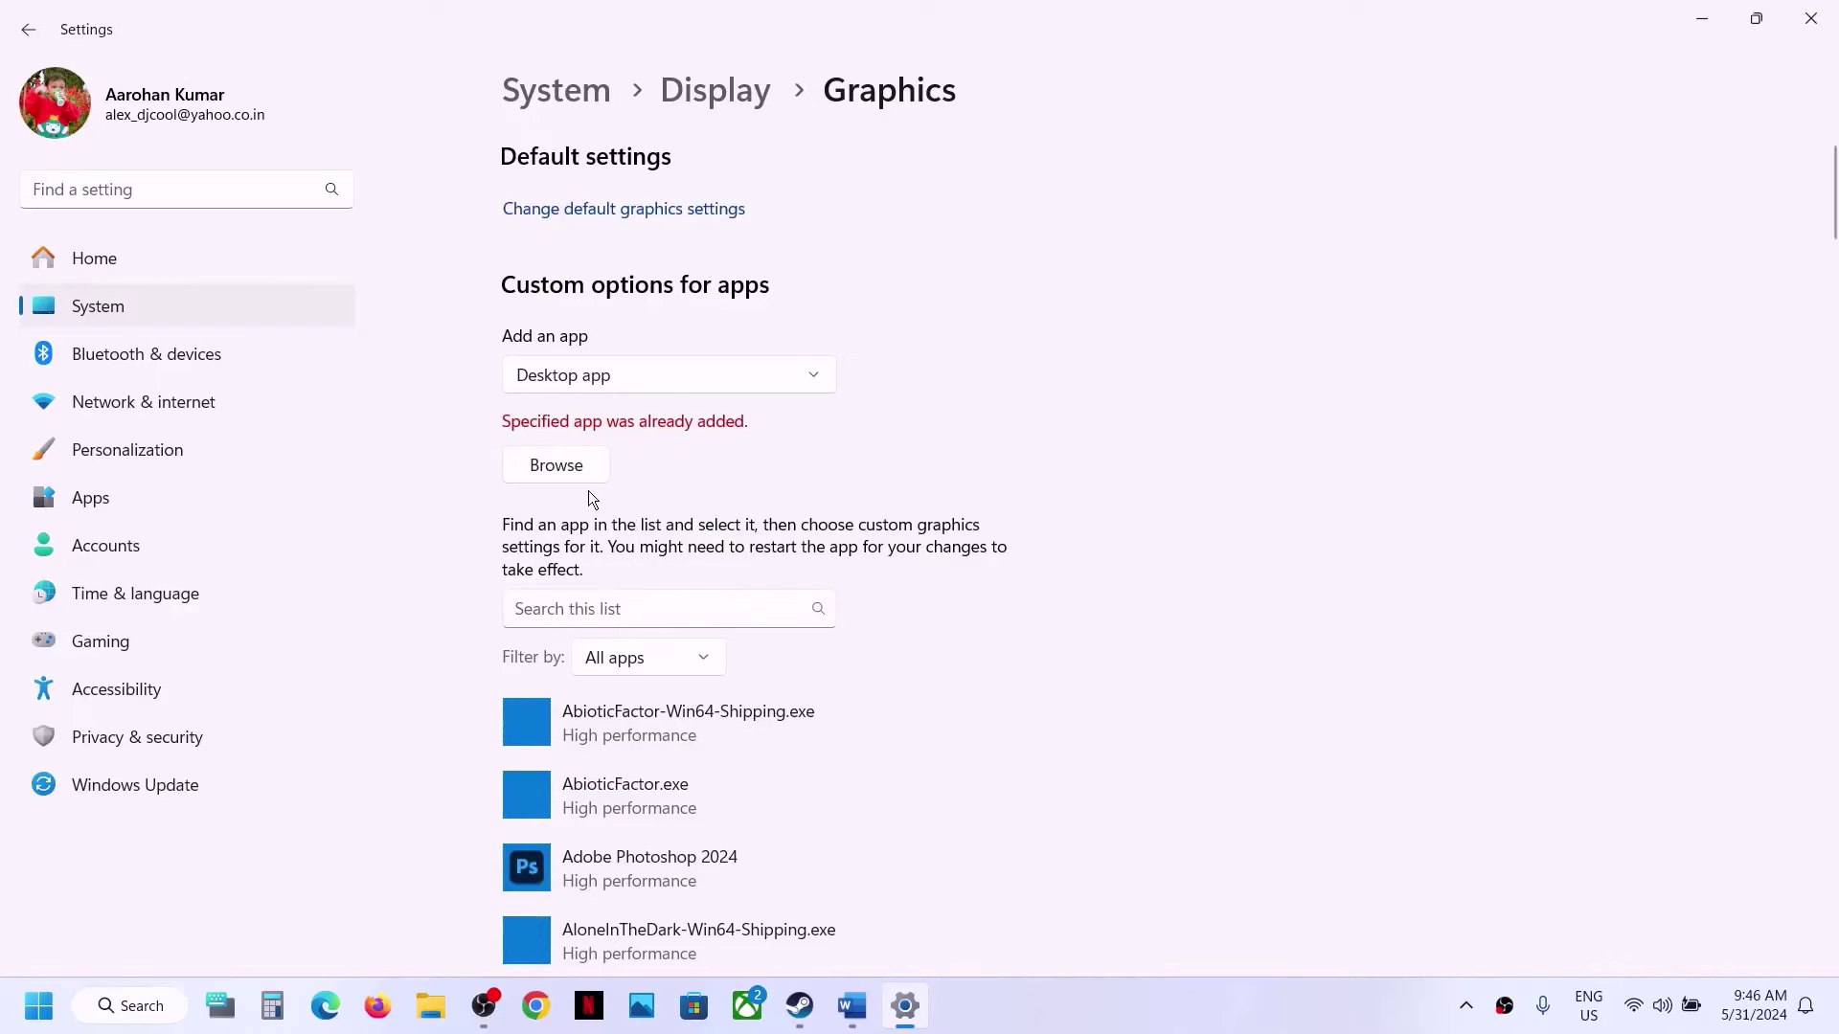
Browse again and add MultiVersus-Win64-Shipping from the game's MultiVersus\Binaries\Win64 folder to the custom graphics options.
scroll(575, 479, down, 1)
click(508, 429)
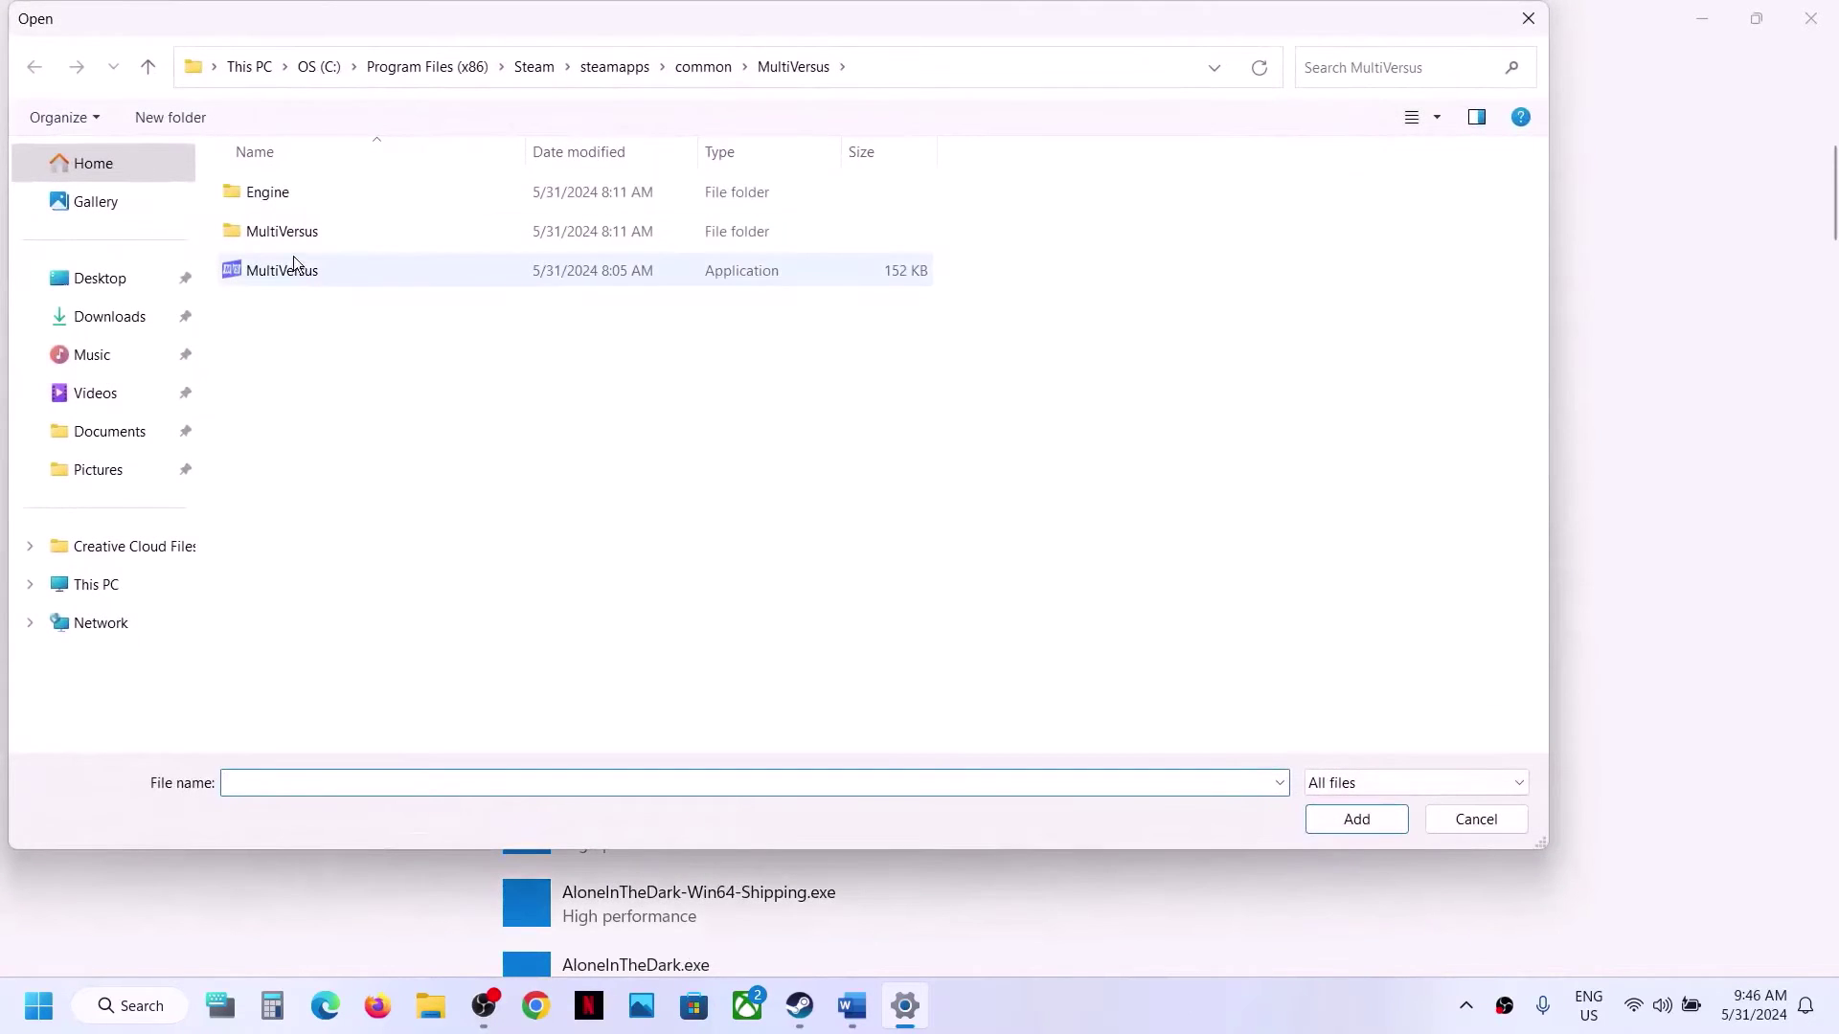
double_click(279, 230)
click(356, 192)
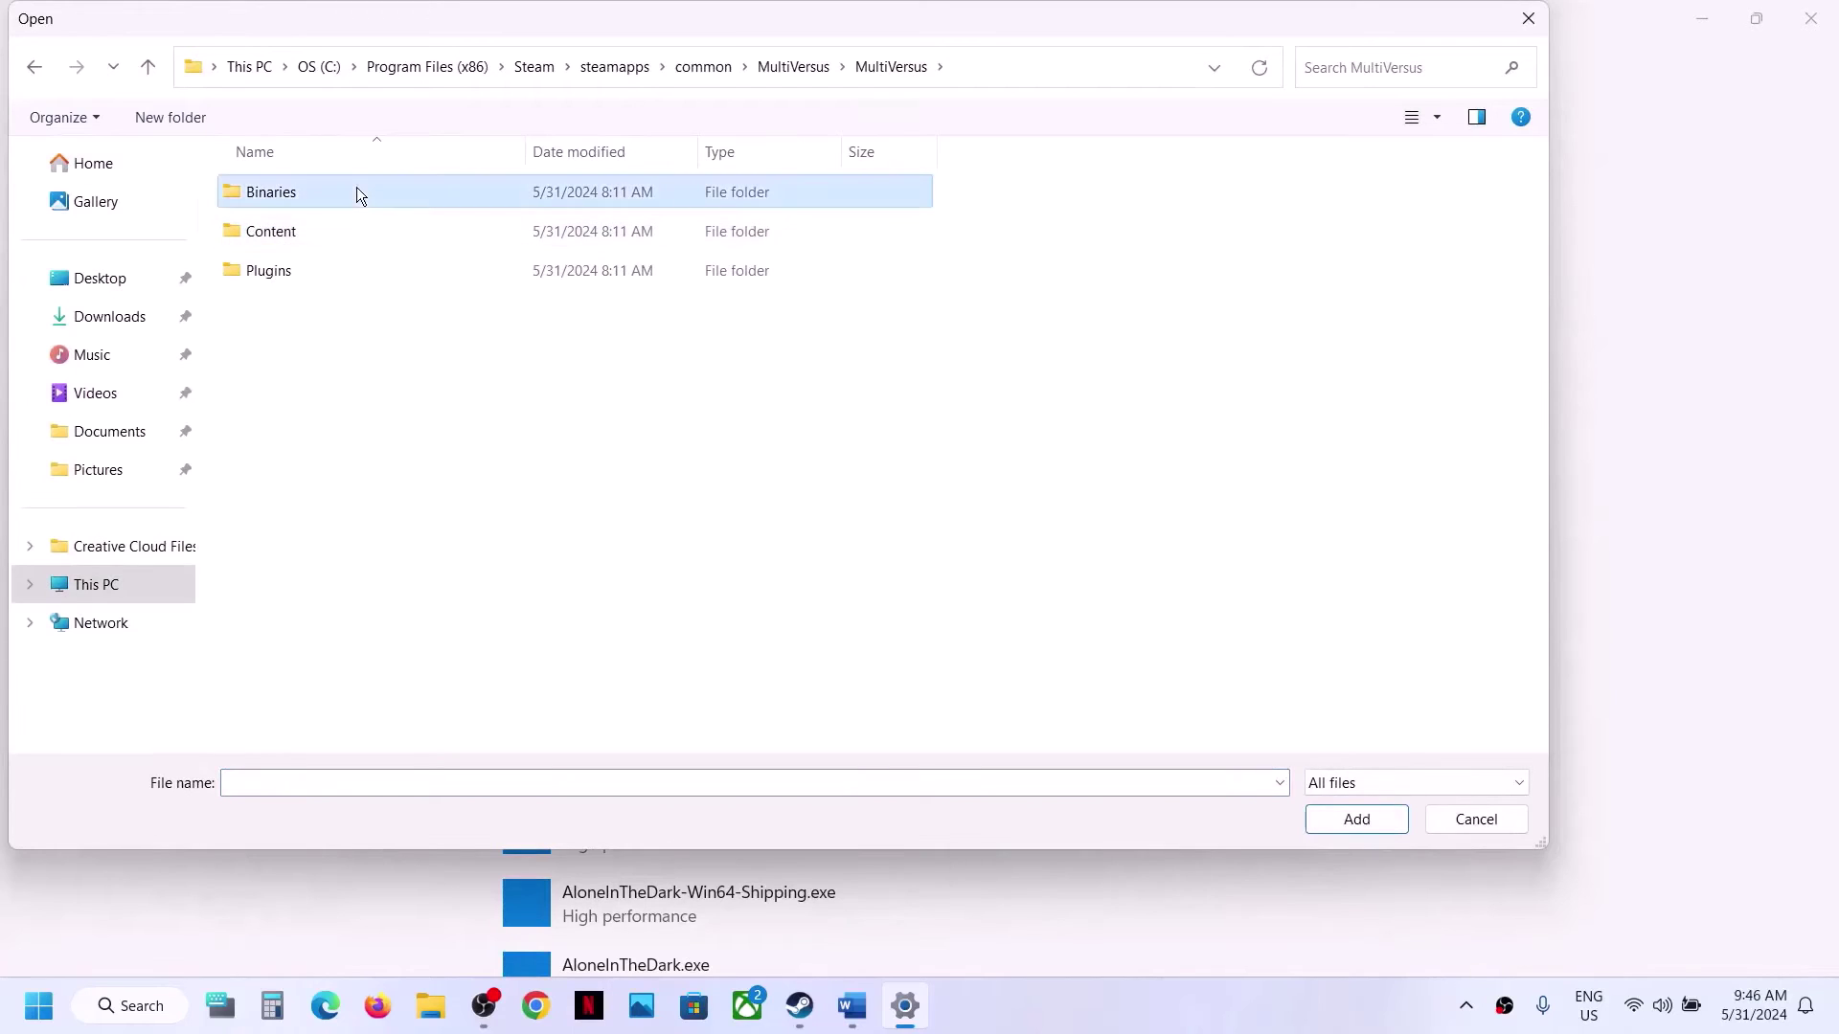
double_click(356, 191)
double_click(314, 191)
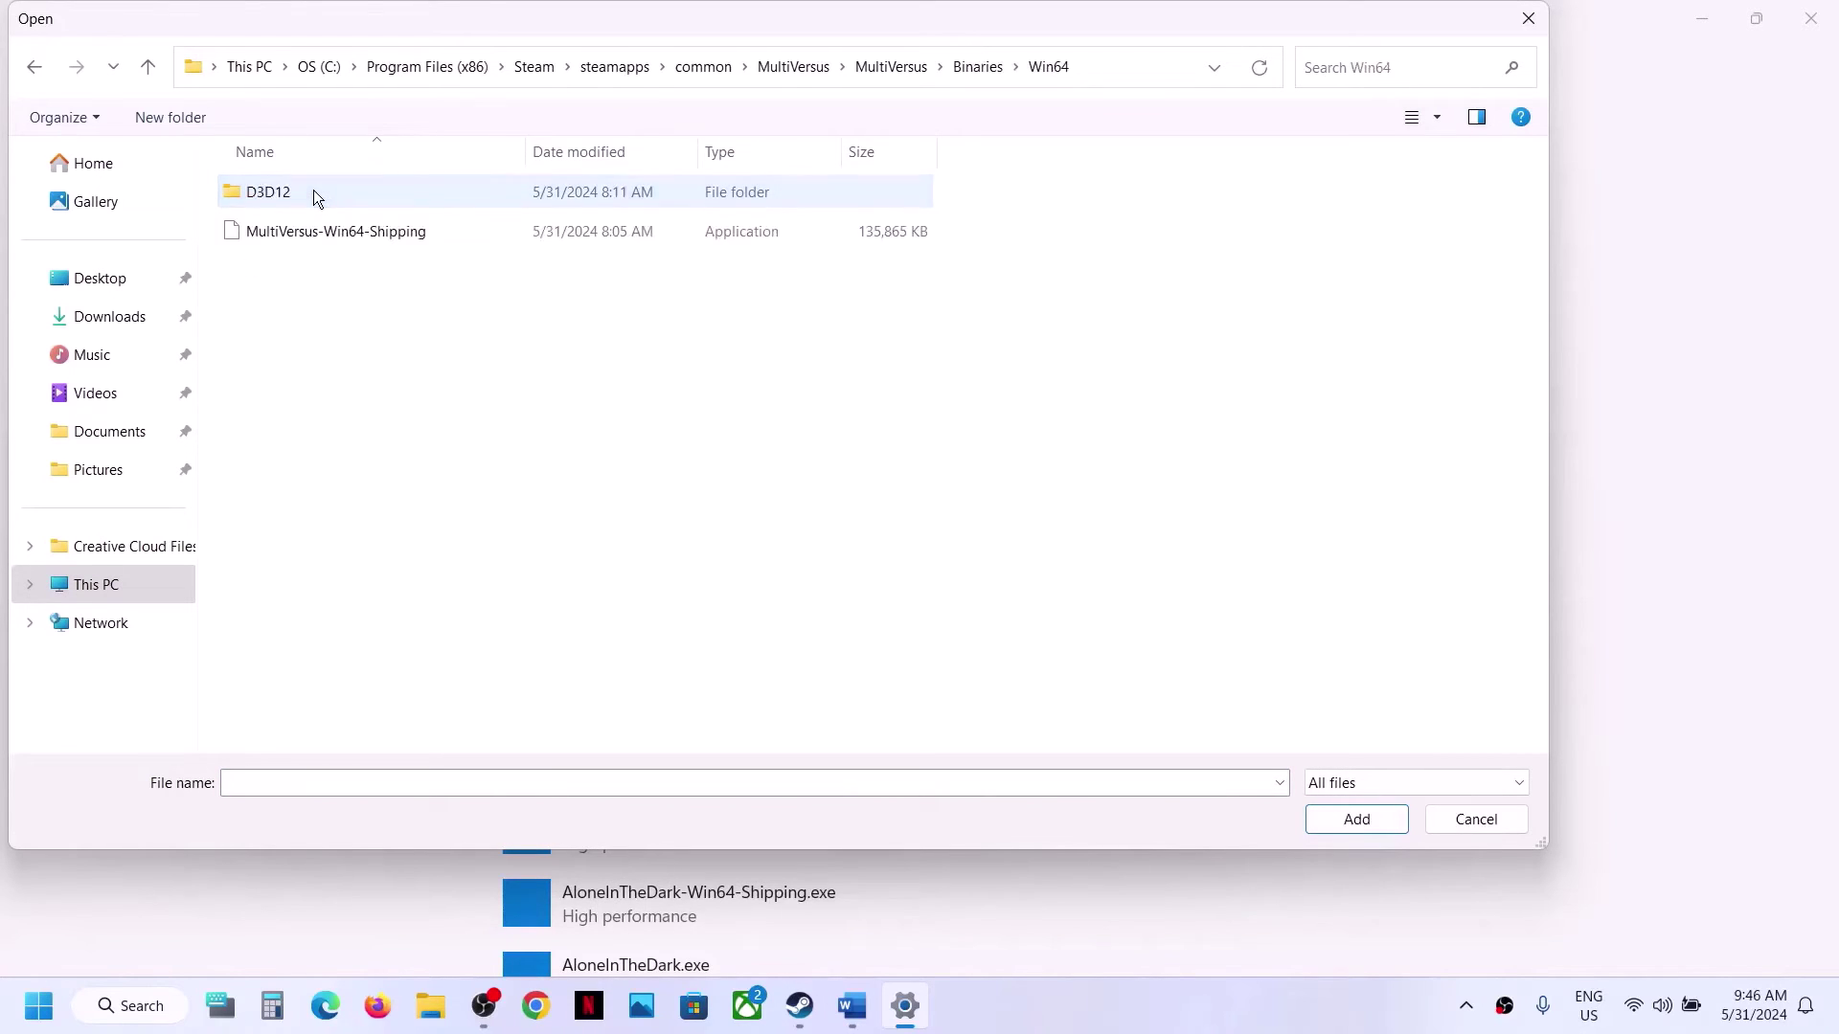
click(391, 245)
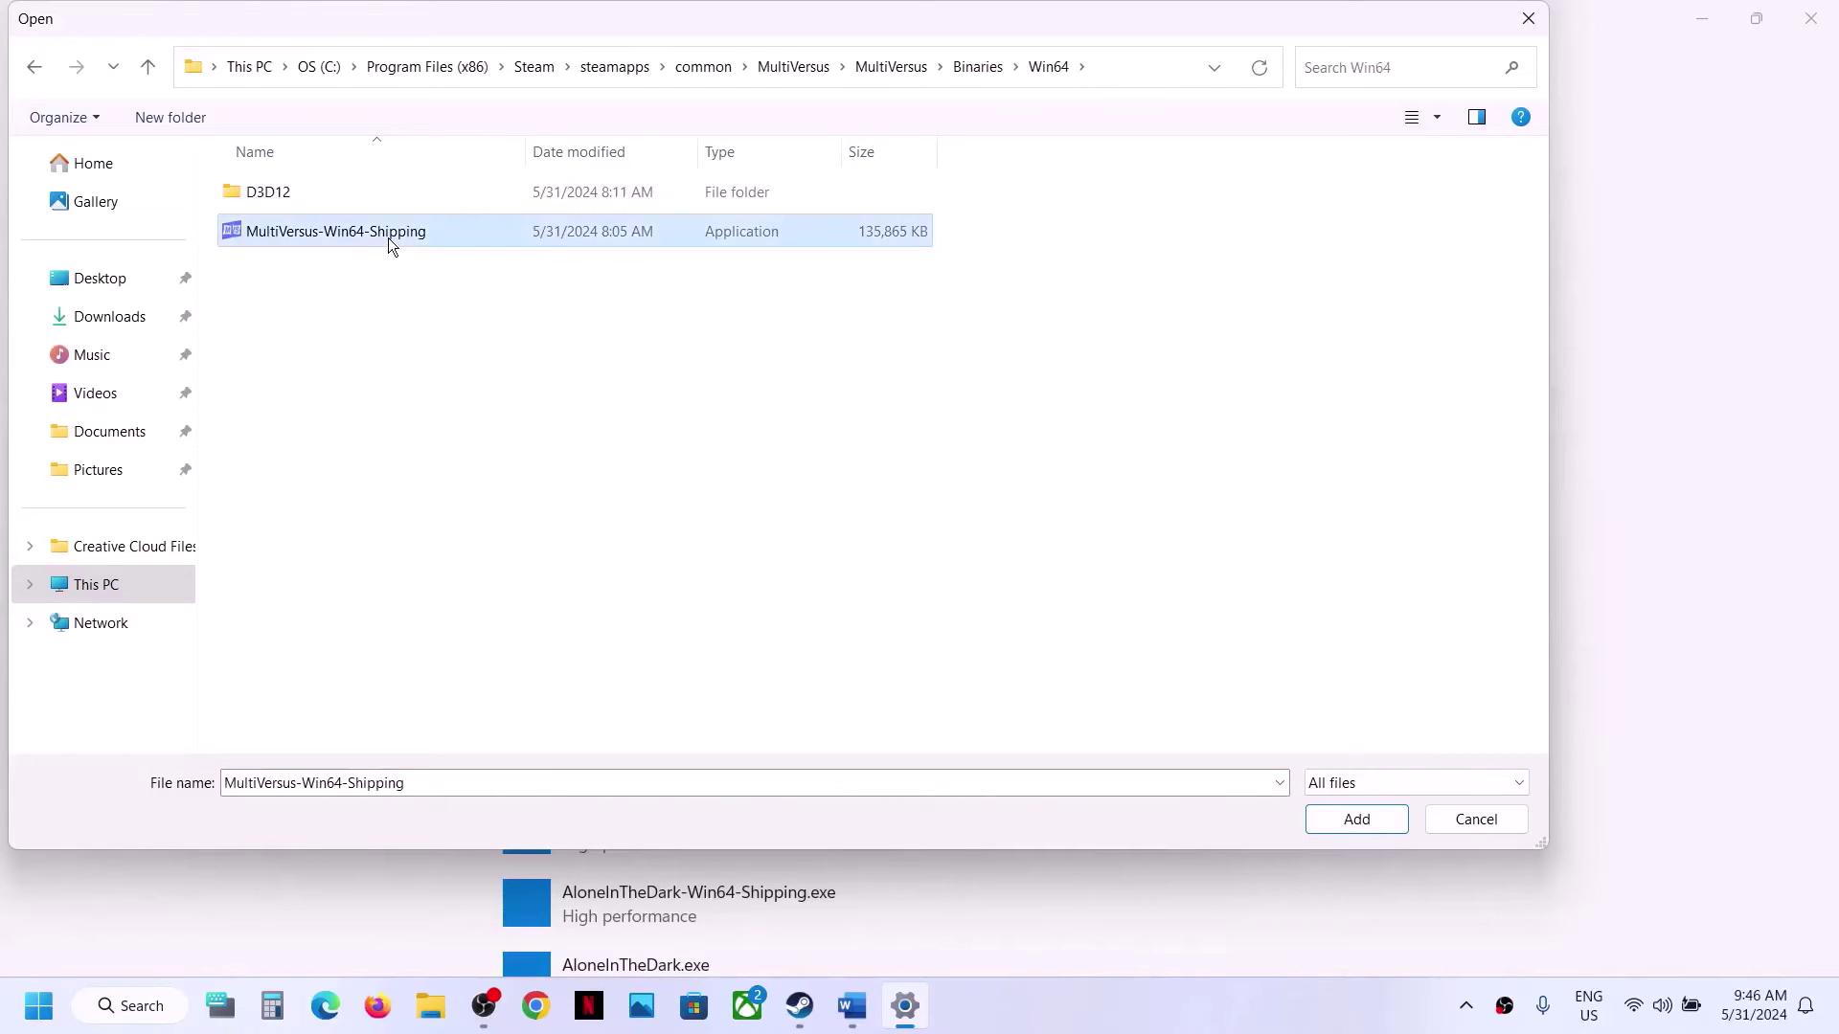
click(1376, 818)
Set the graphics preference of MultiVersus to High performance, save it, and close Settings.
scroll(855, 739, down, 1)
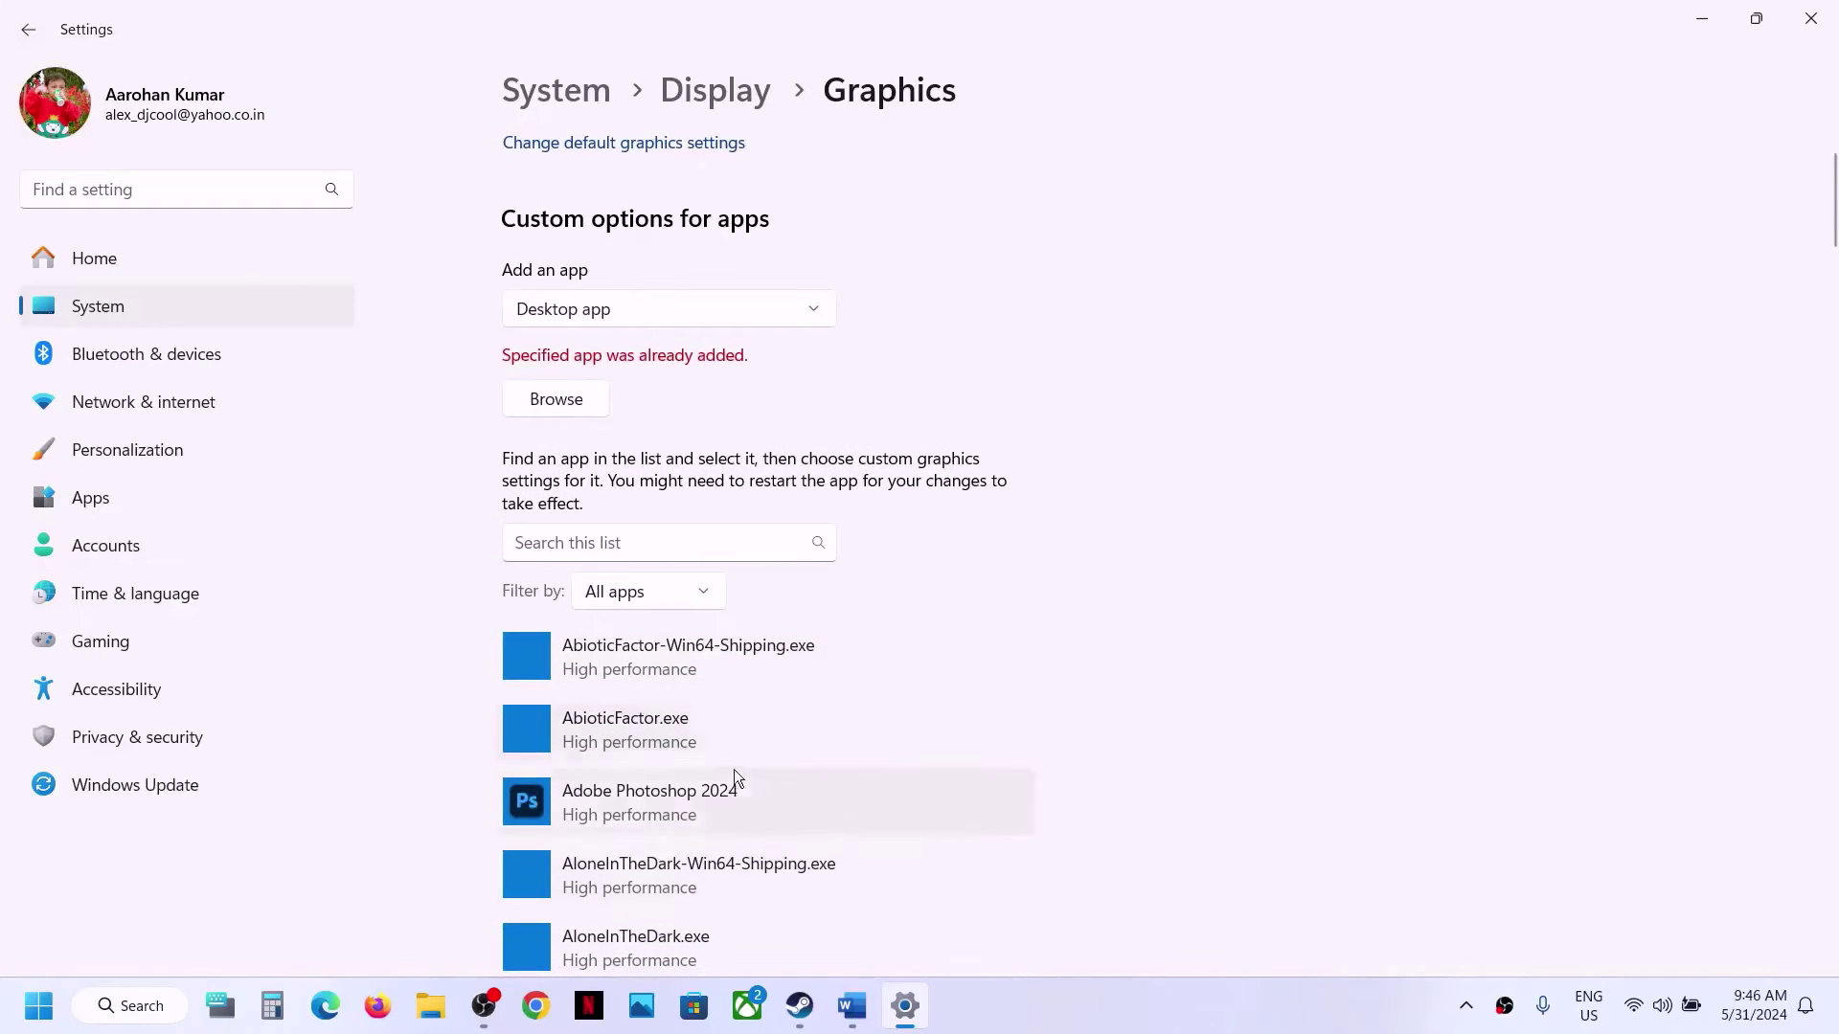
scroll(718, 778, down, 10)
scroll(717, 781, down, 10)
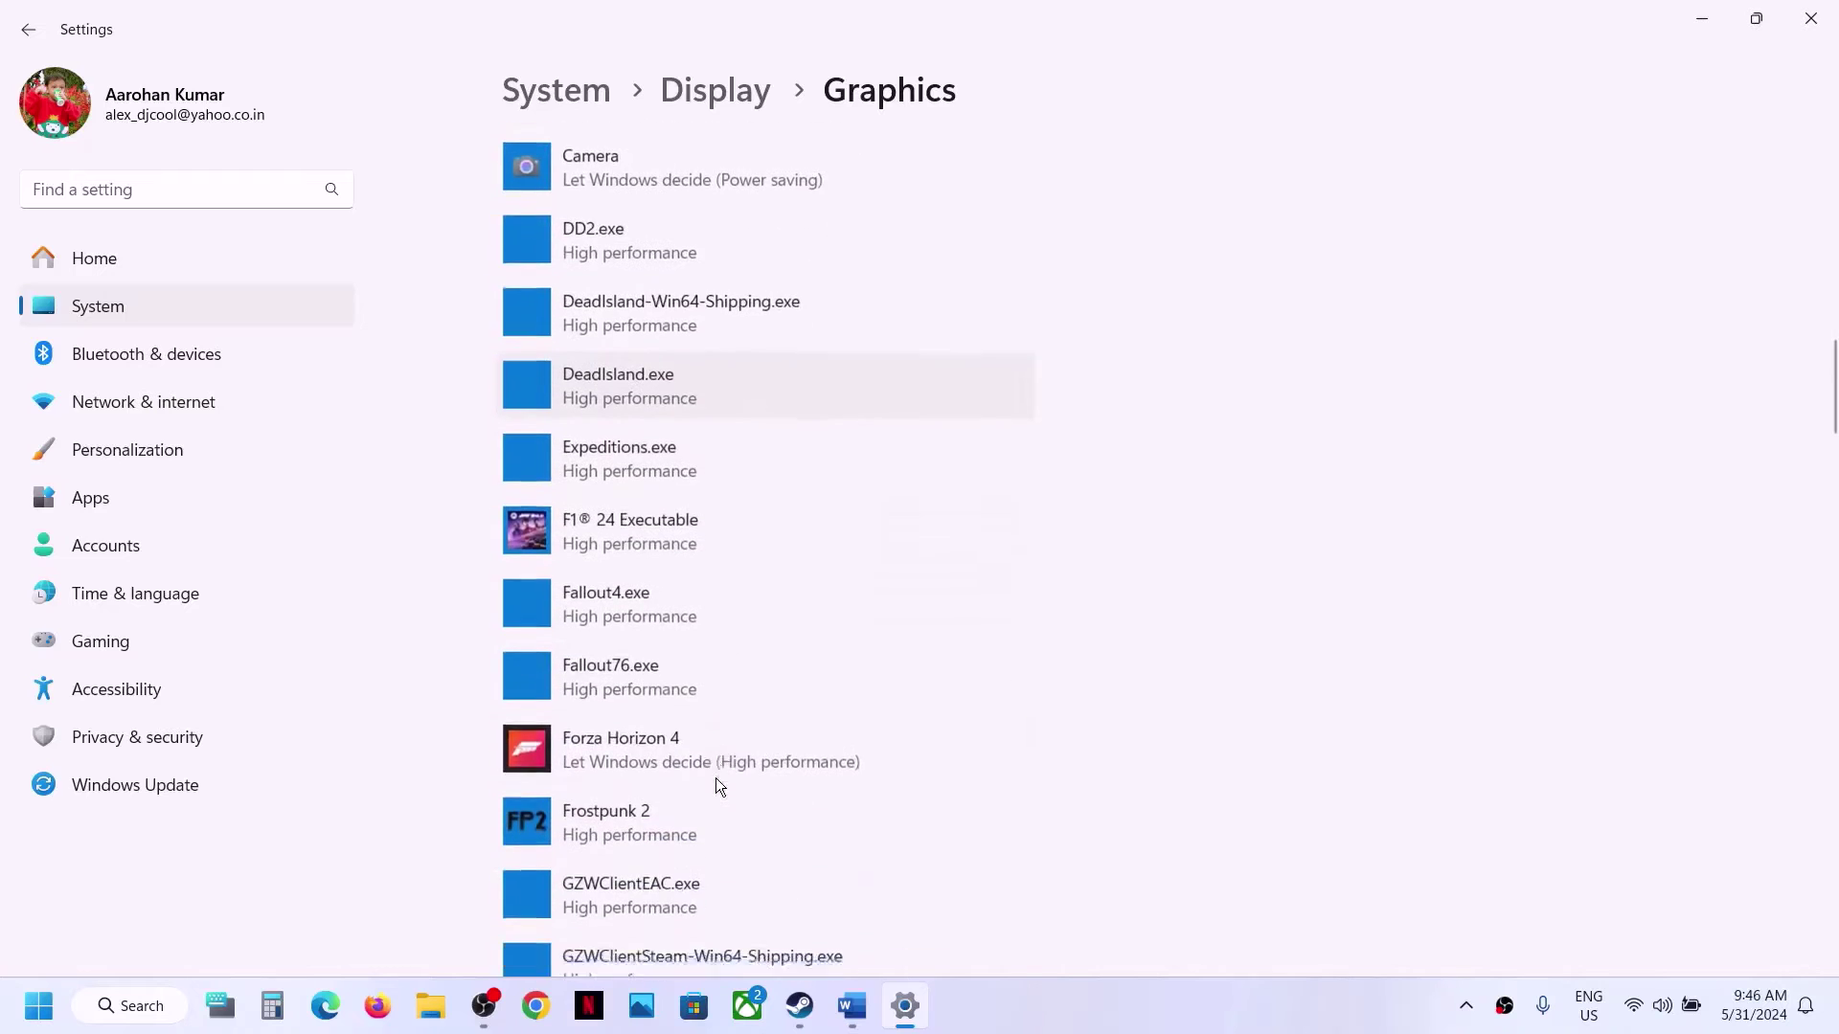
scroll(715, 783, down, 11)
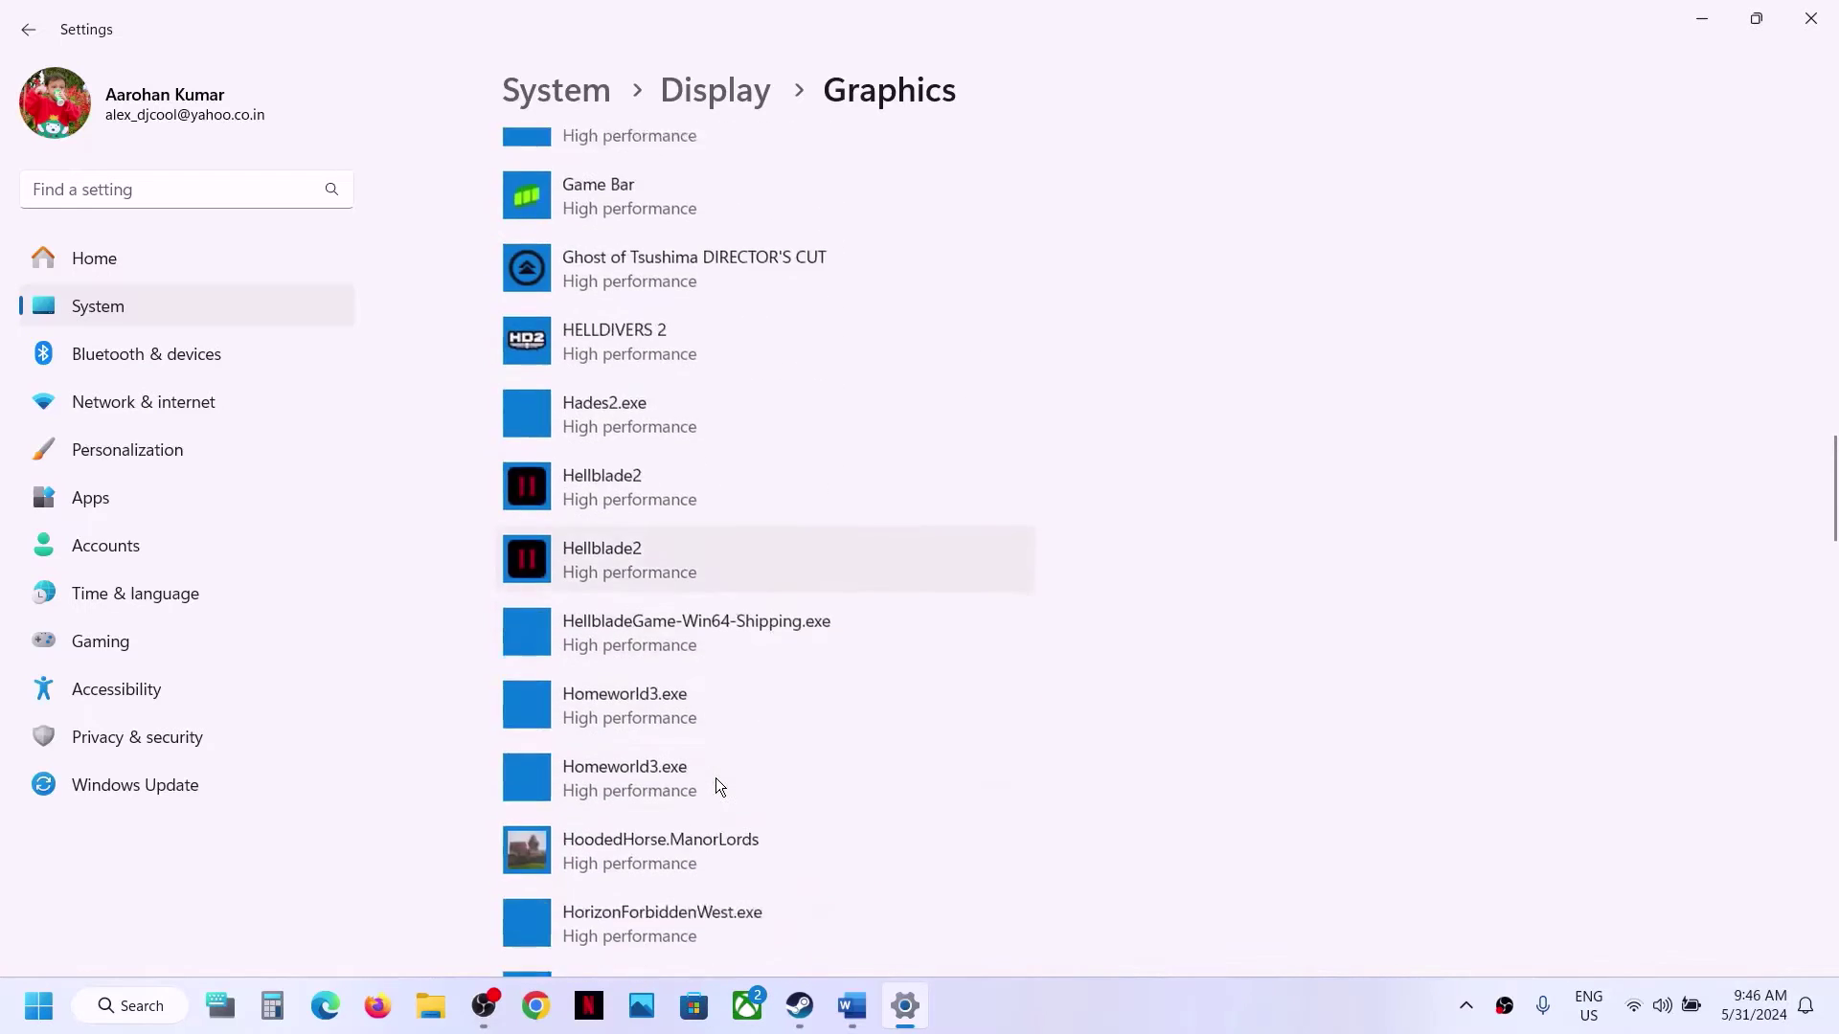
scroll(716, 778, down, 4)
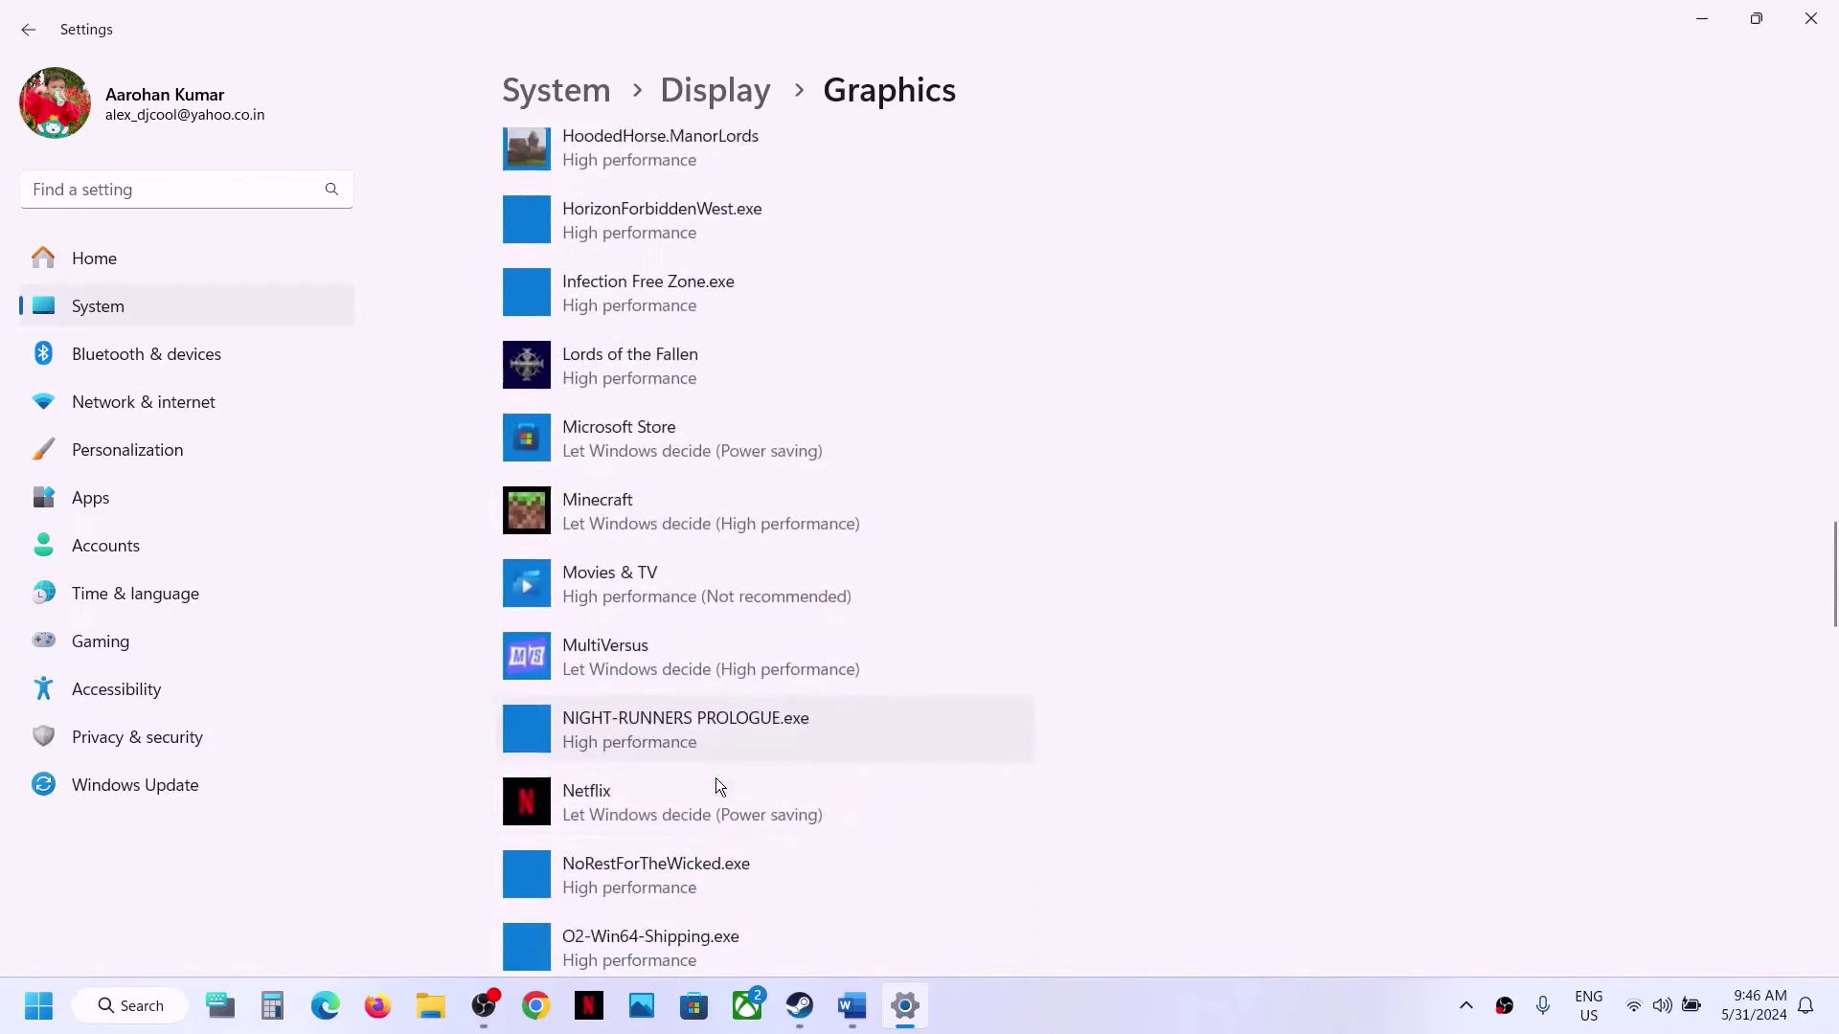
click(611, 641)
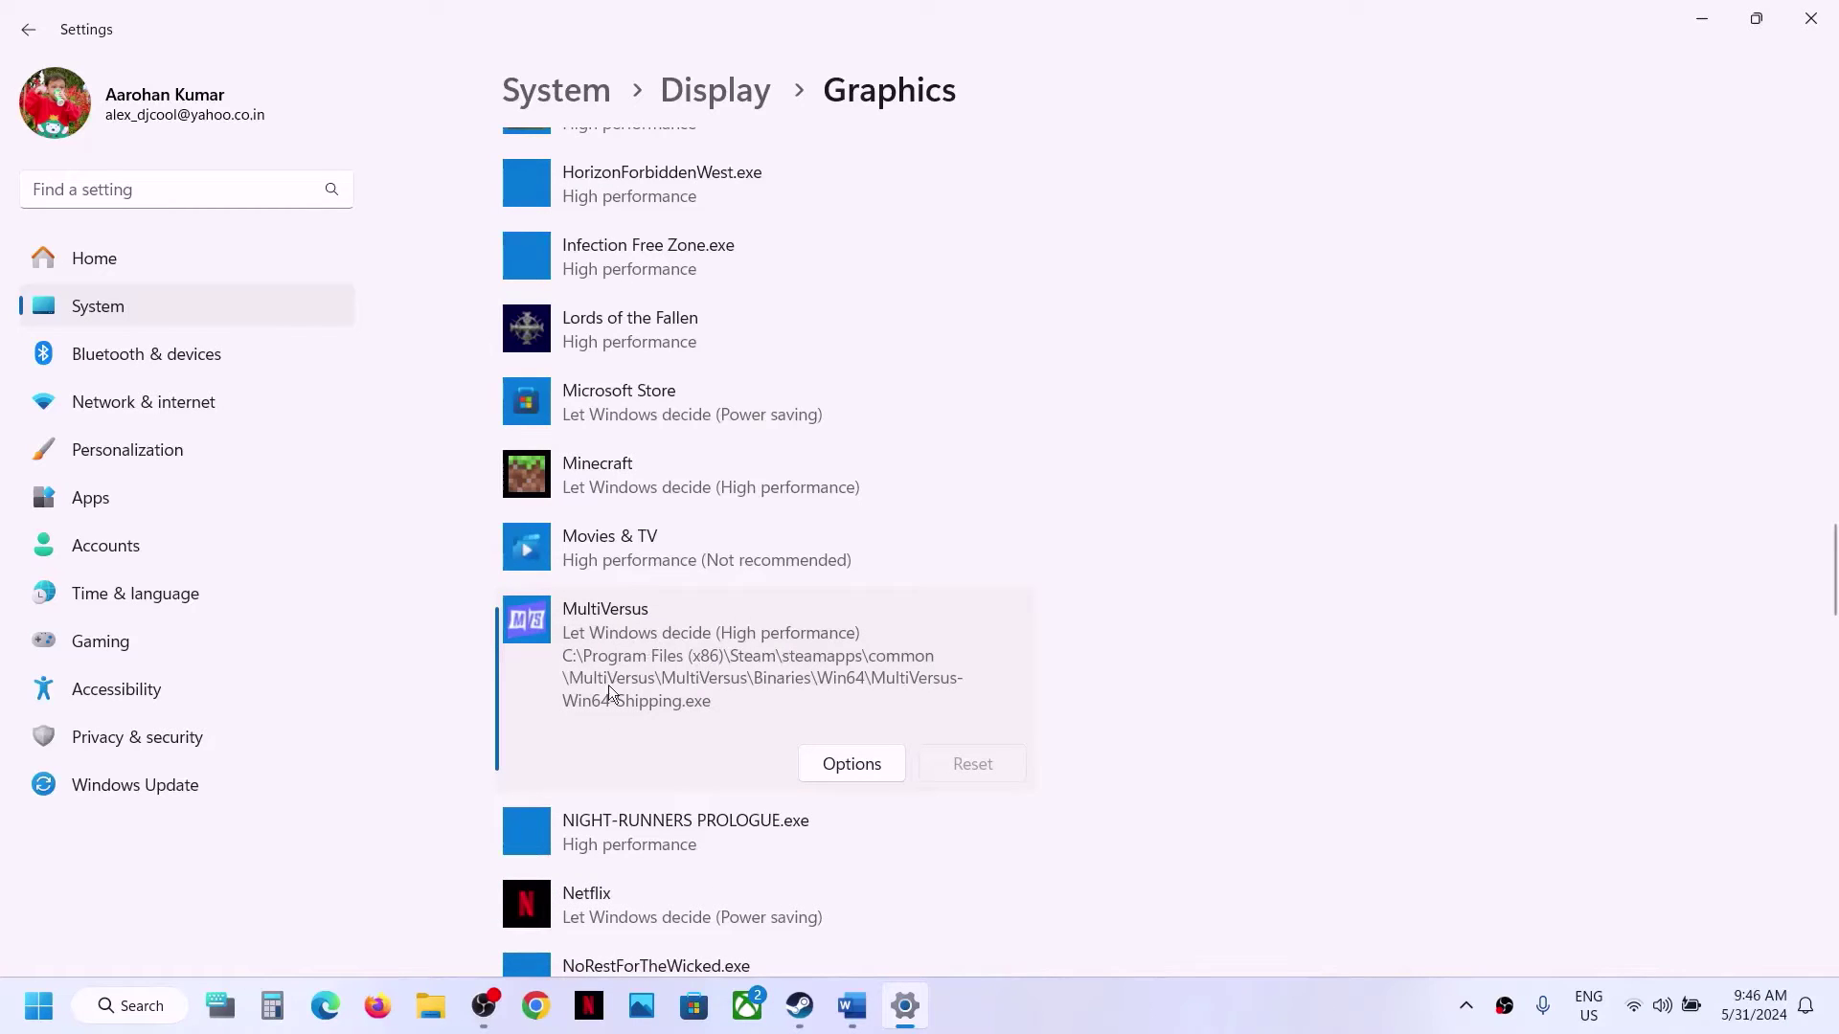
click(851, 764)
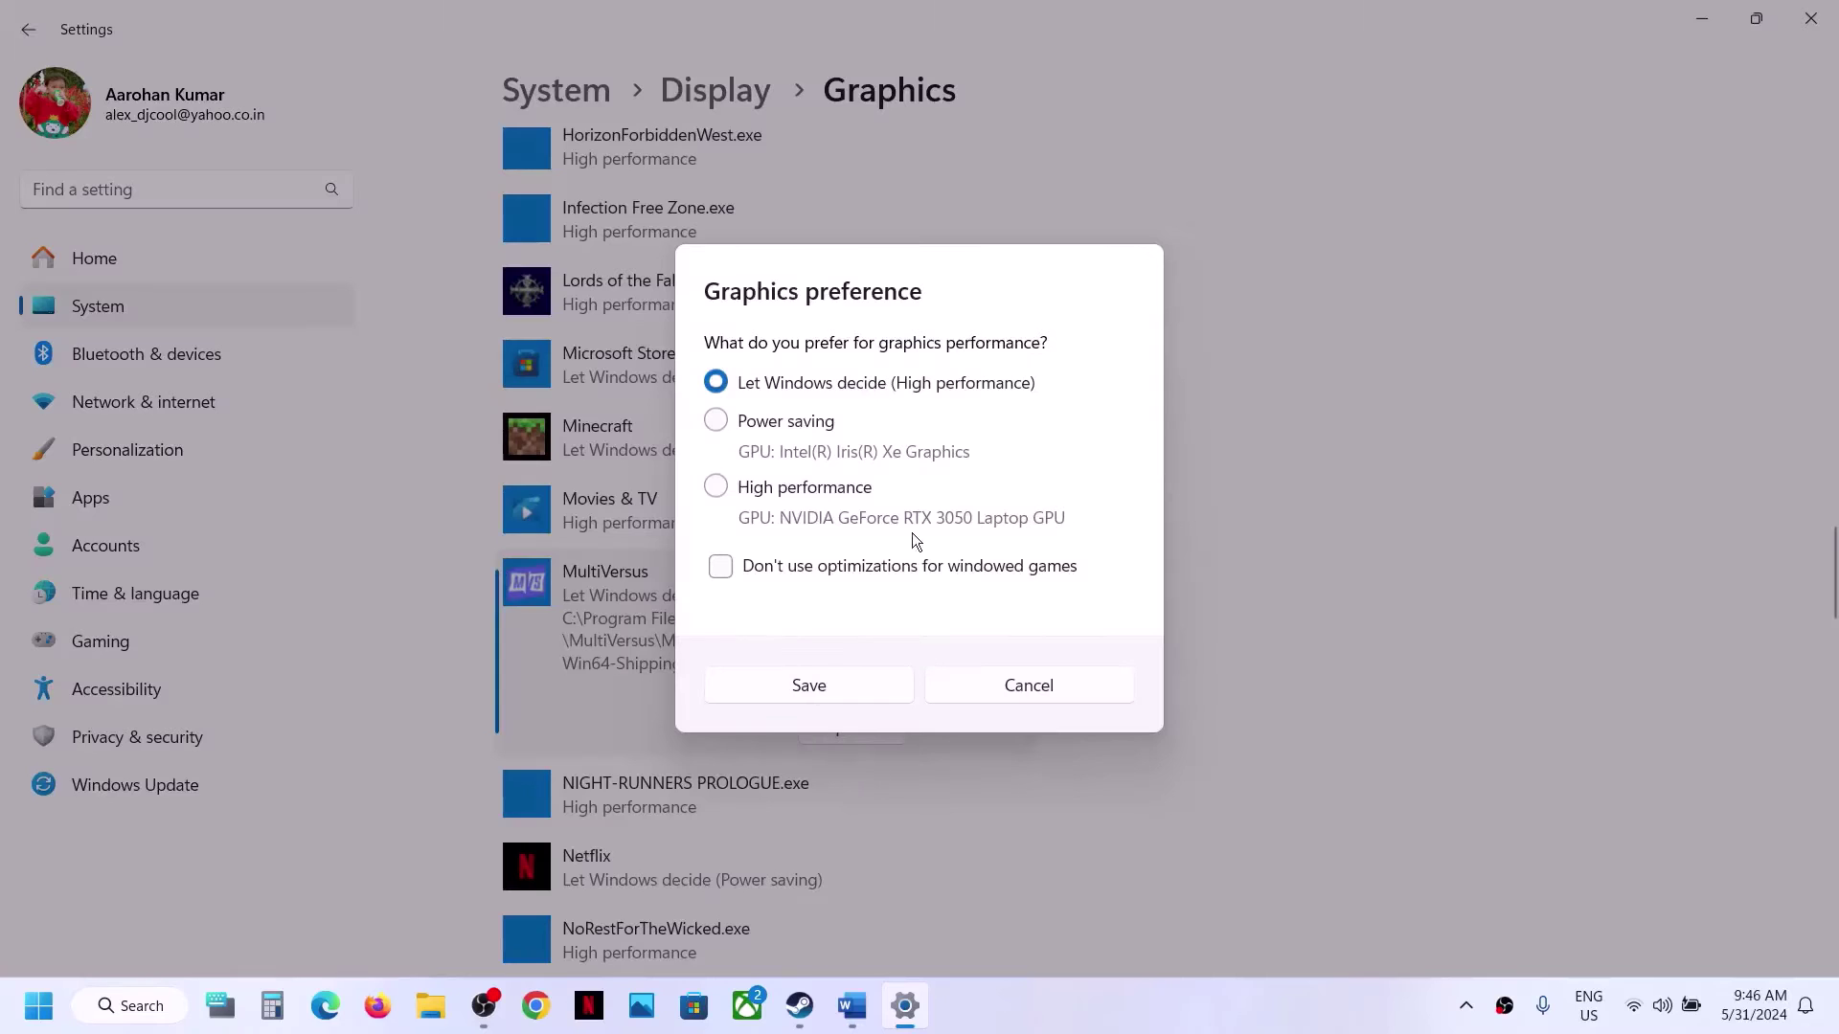
click(809, 490)
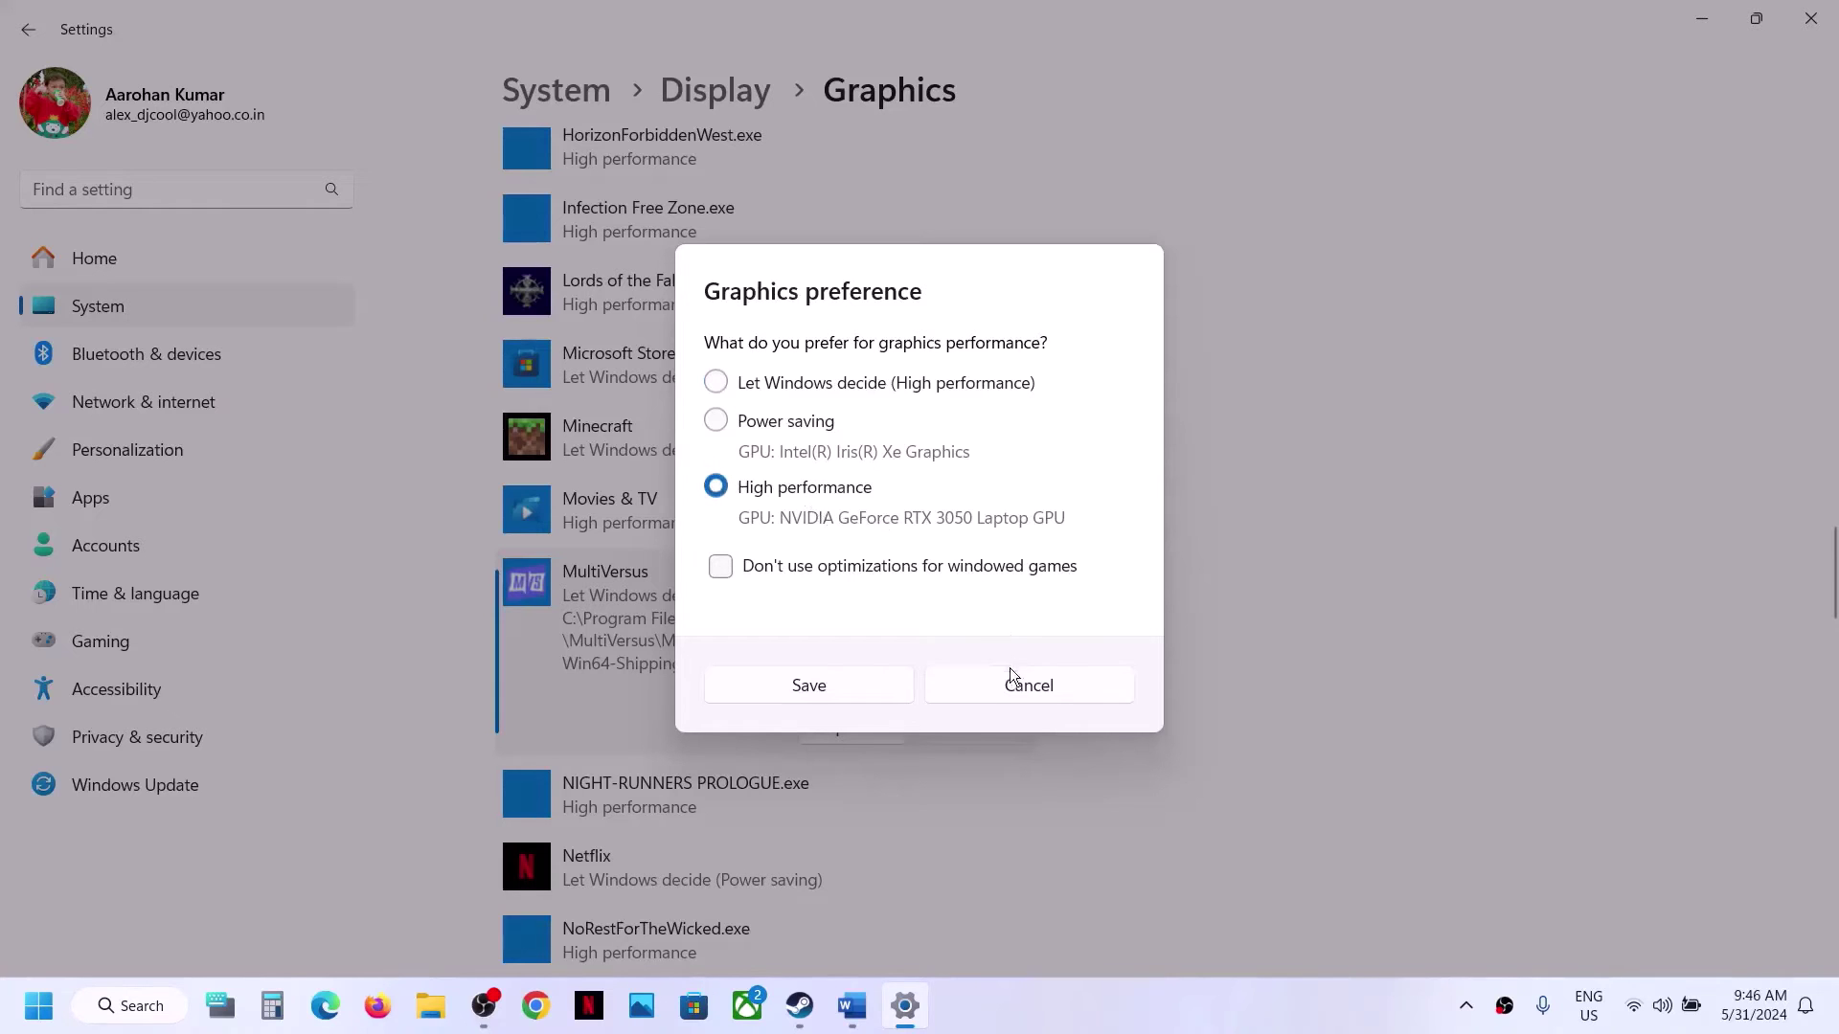
click(836, 686)
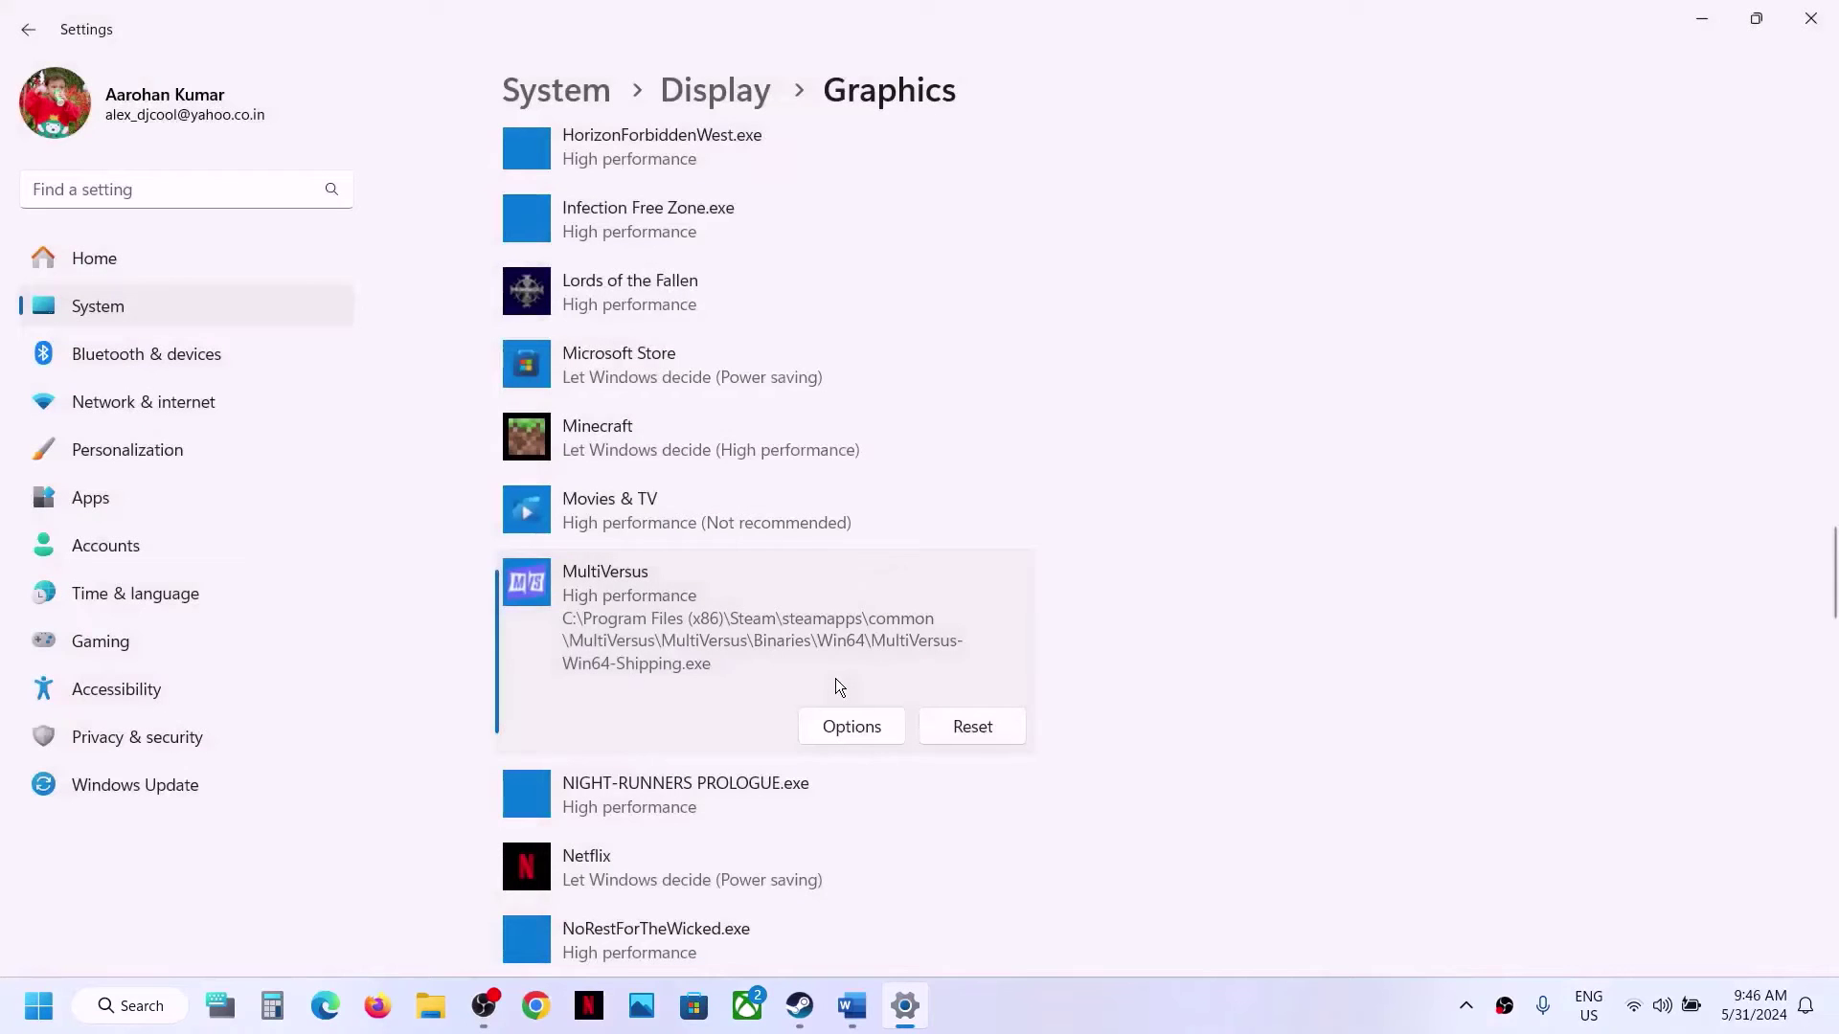
click(1811, 18)
Highlight "Update BIOS" in Step 9 of the Word guide and check the laptop's battery charge in quick settings.
scroll(873, 543, down, 3)
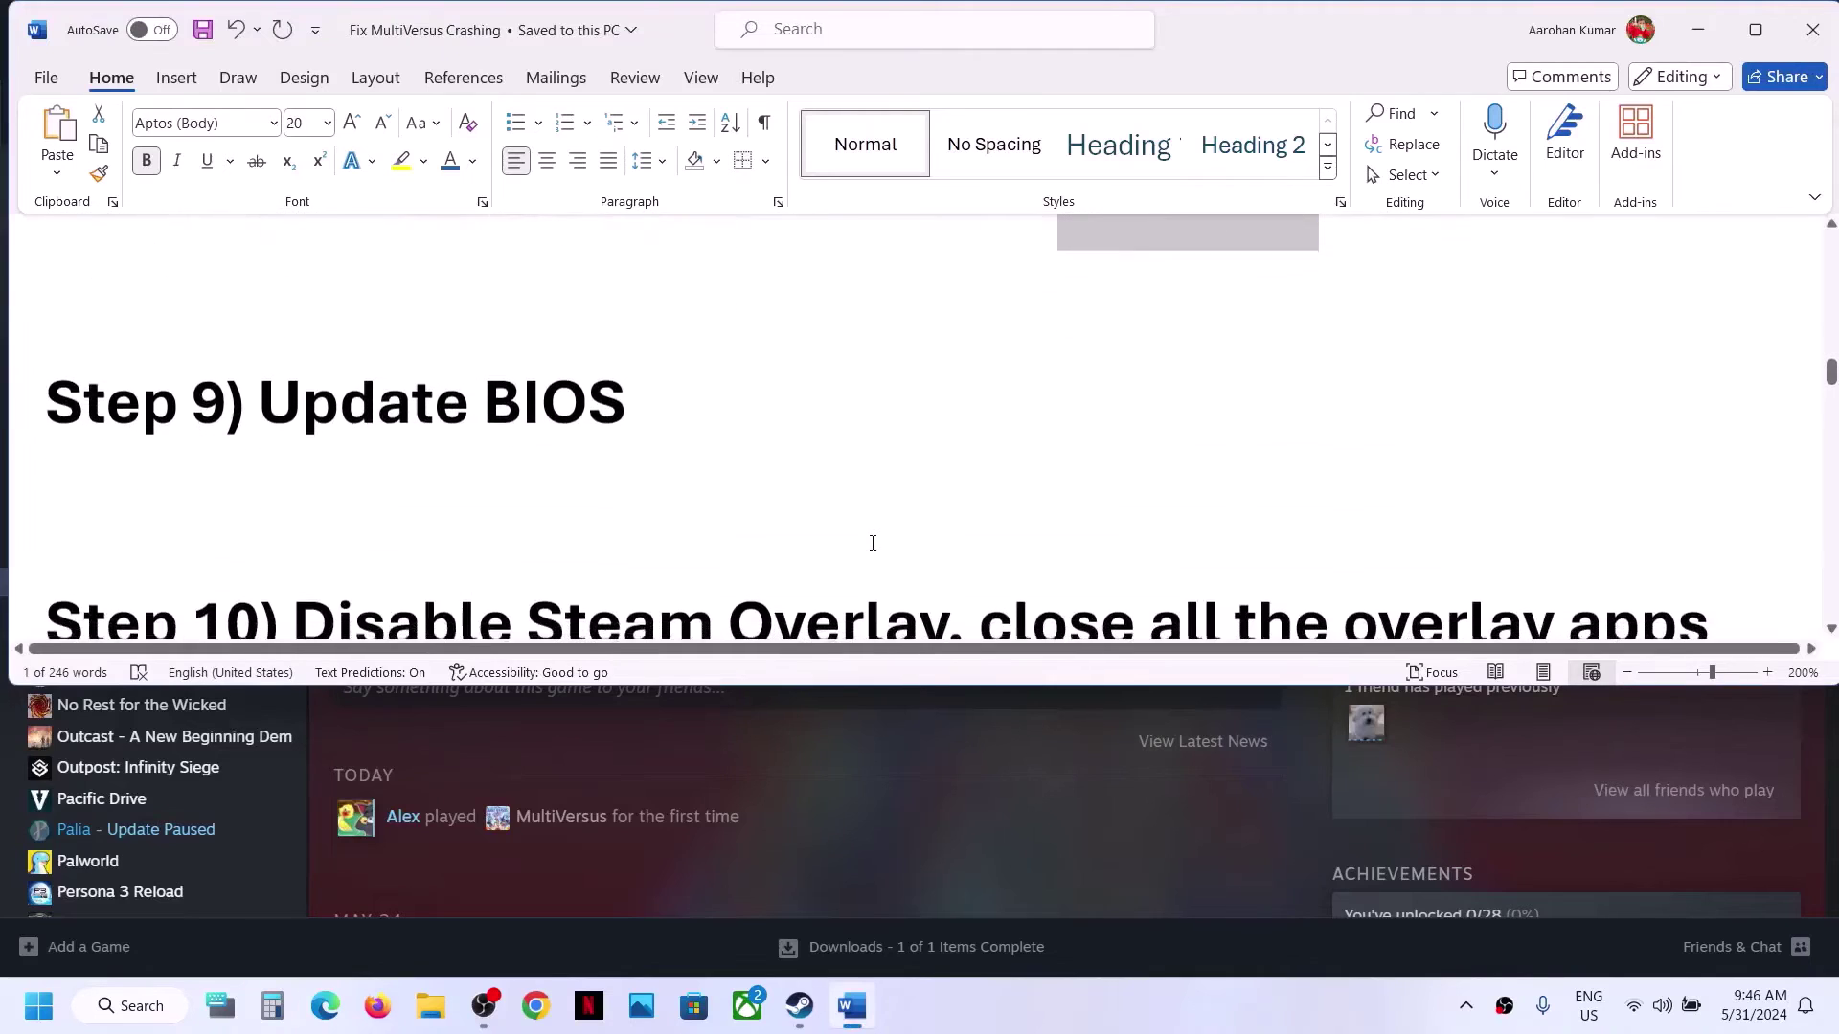
drag(271, 422, 686, 421)
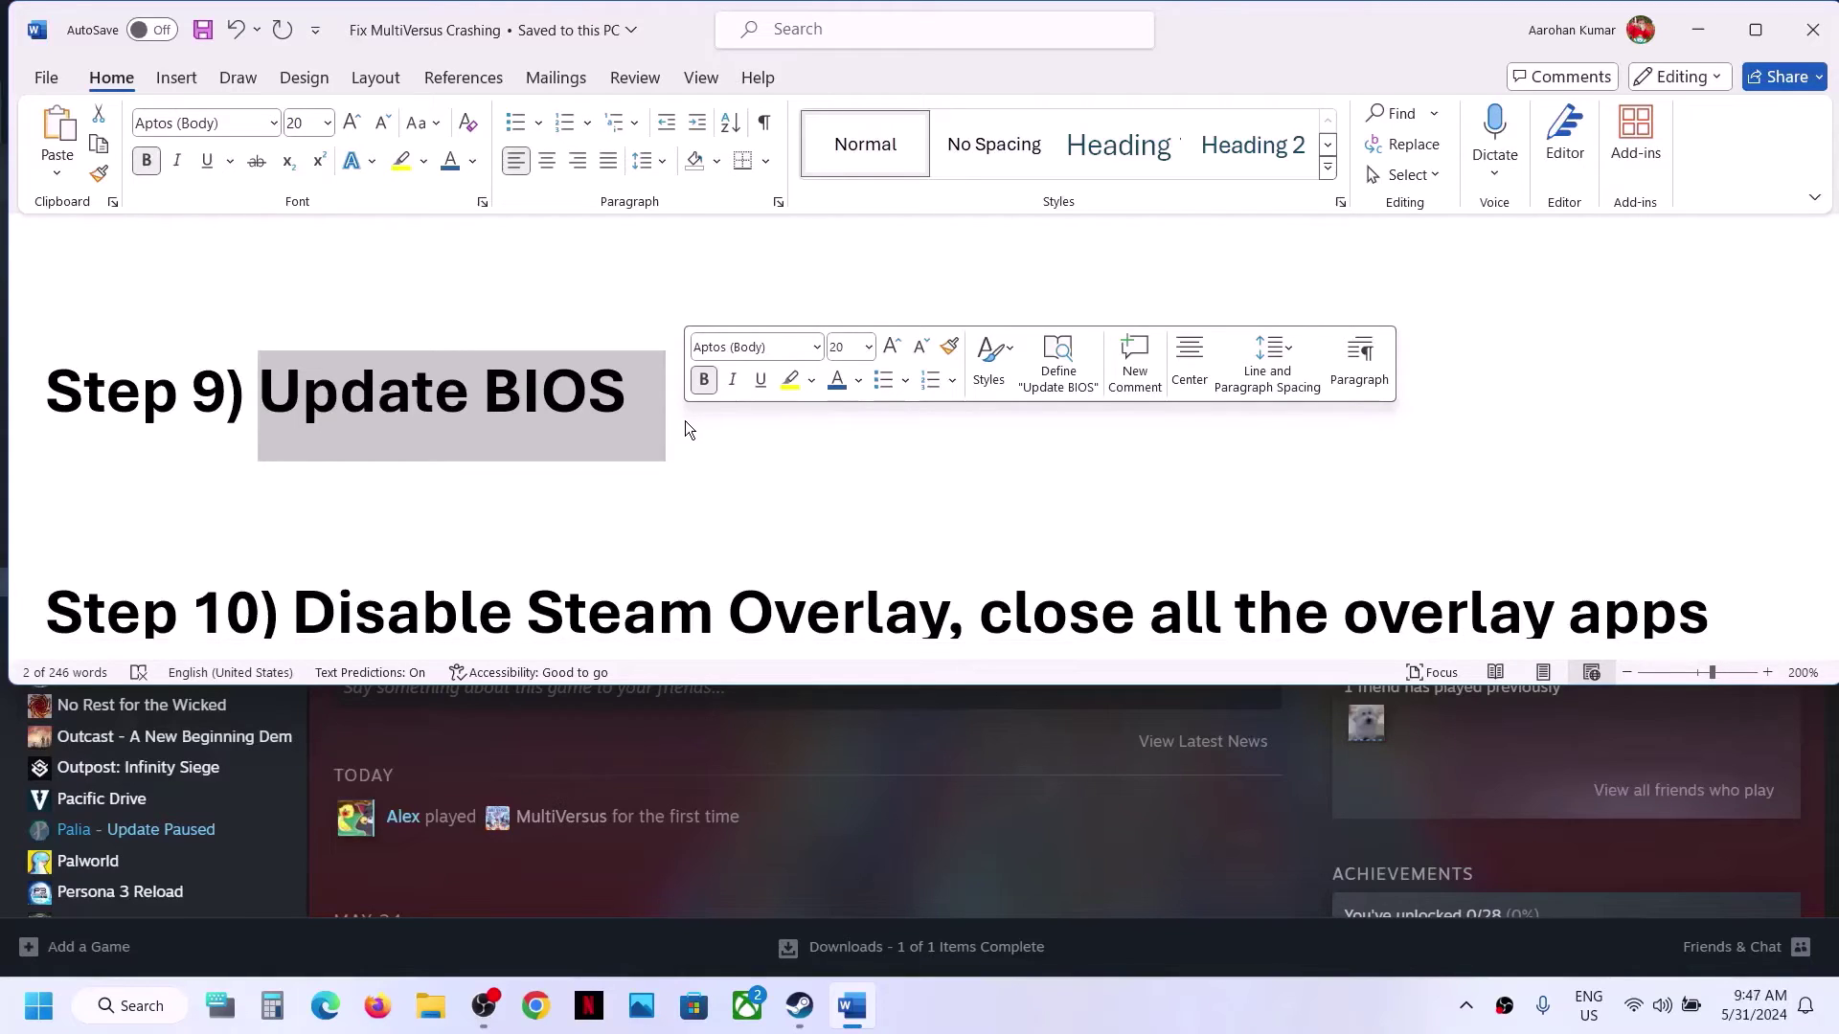
key(ctrl+c)
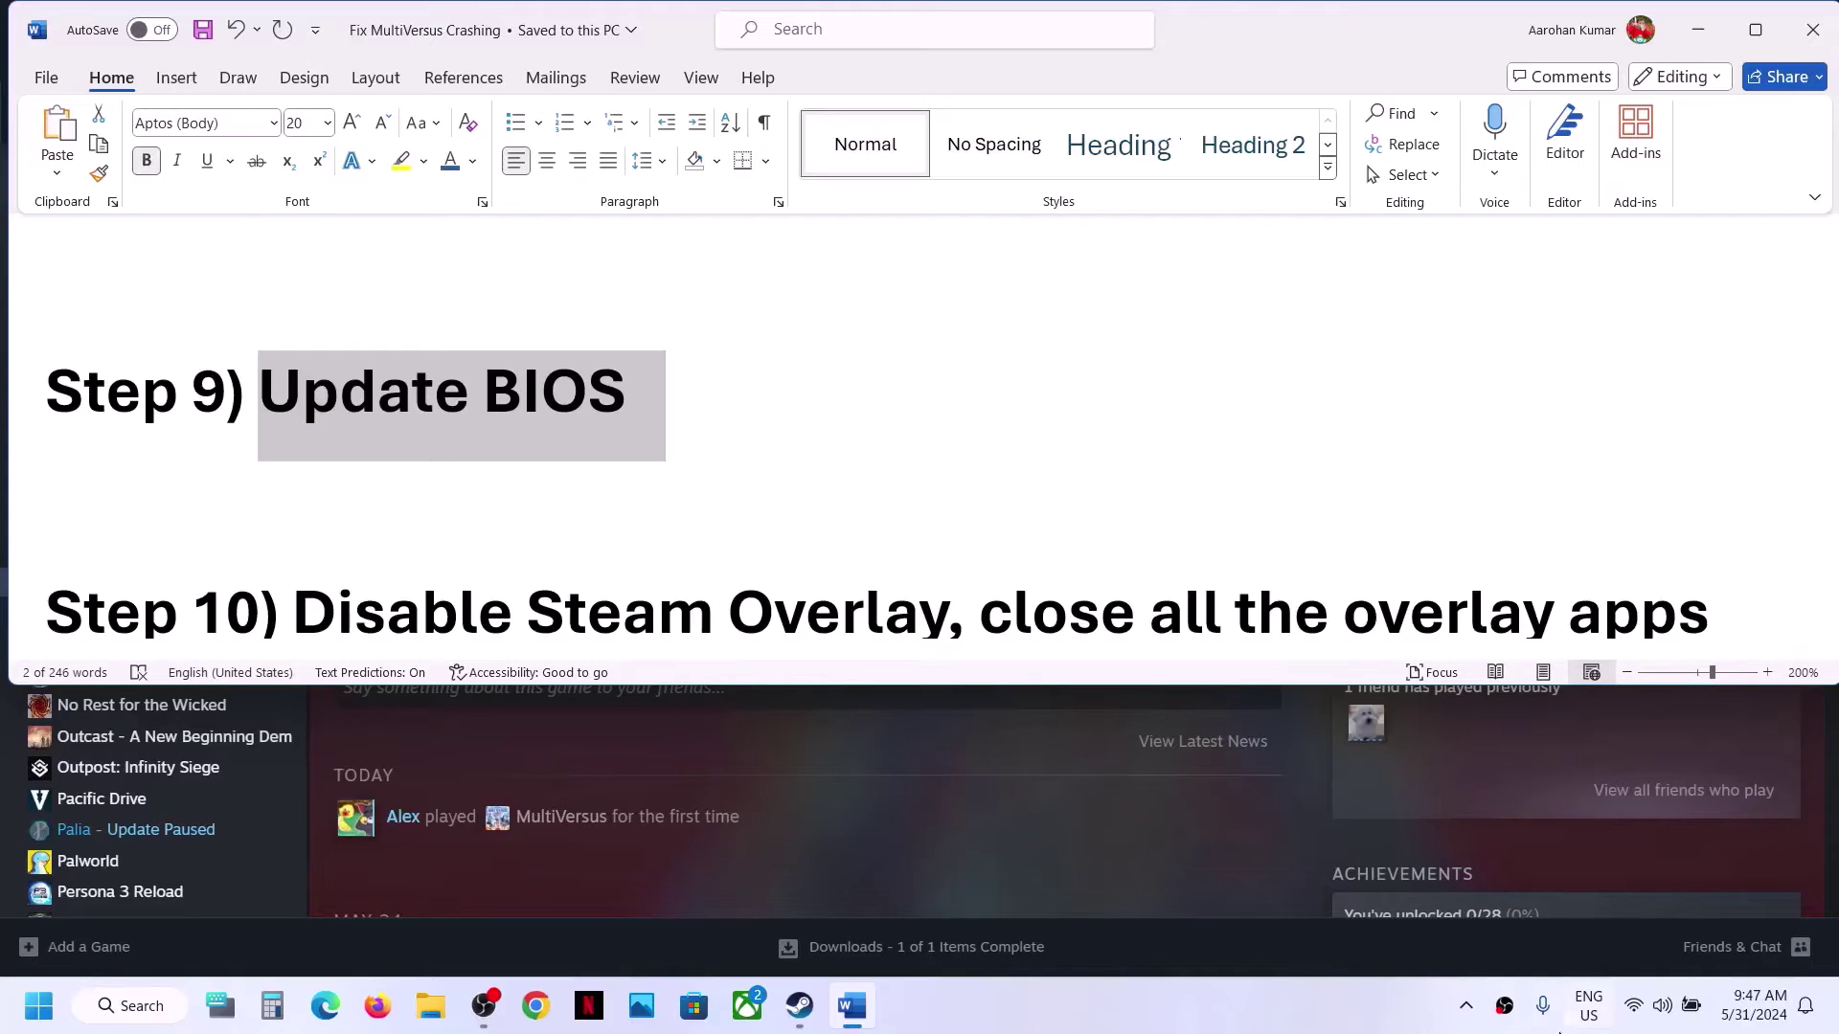
click(1693, 1019)
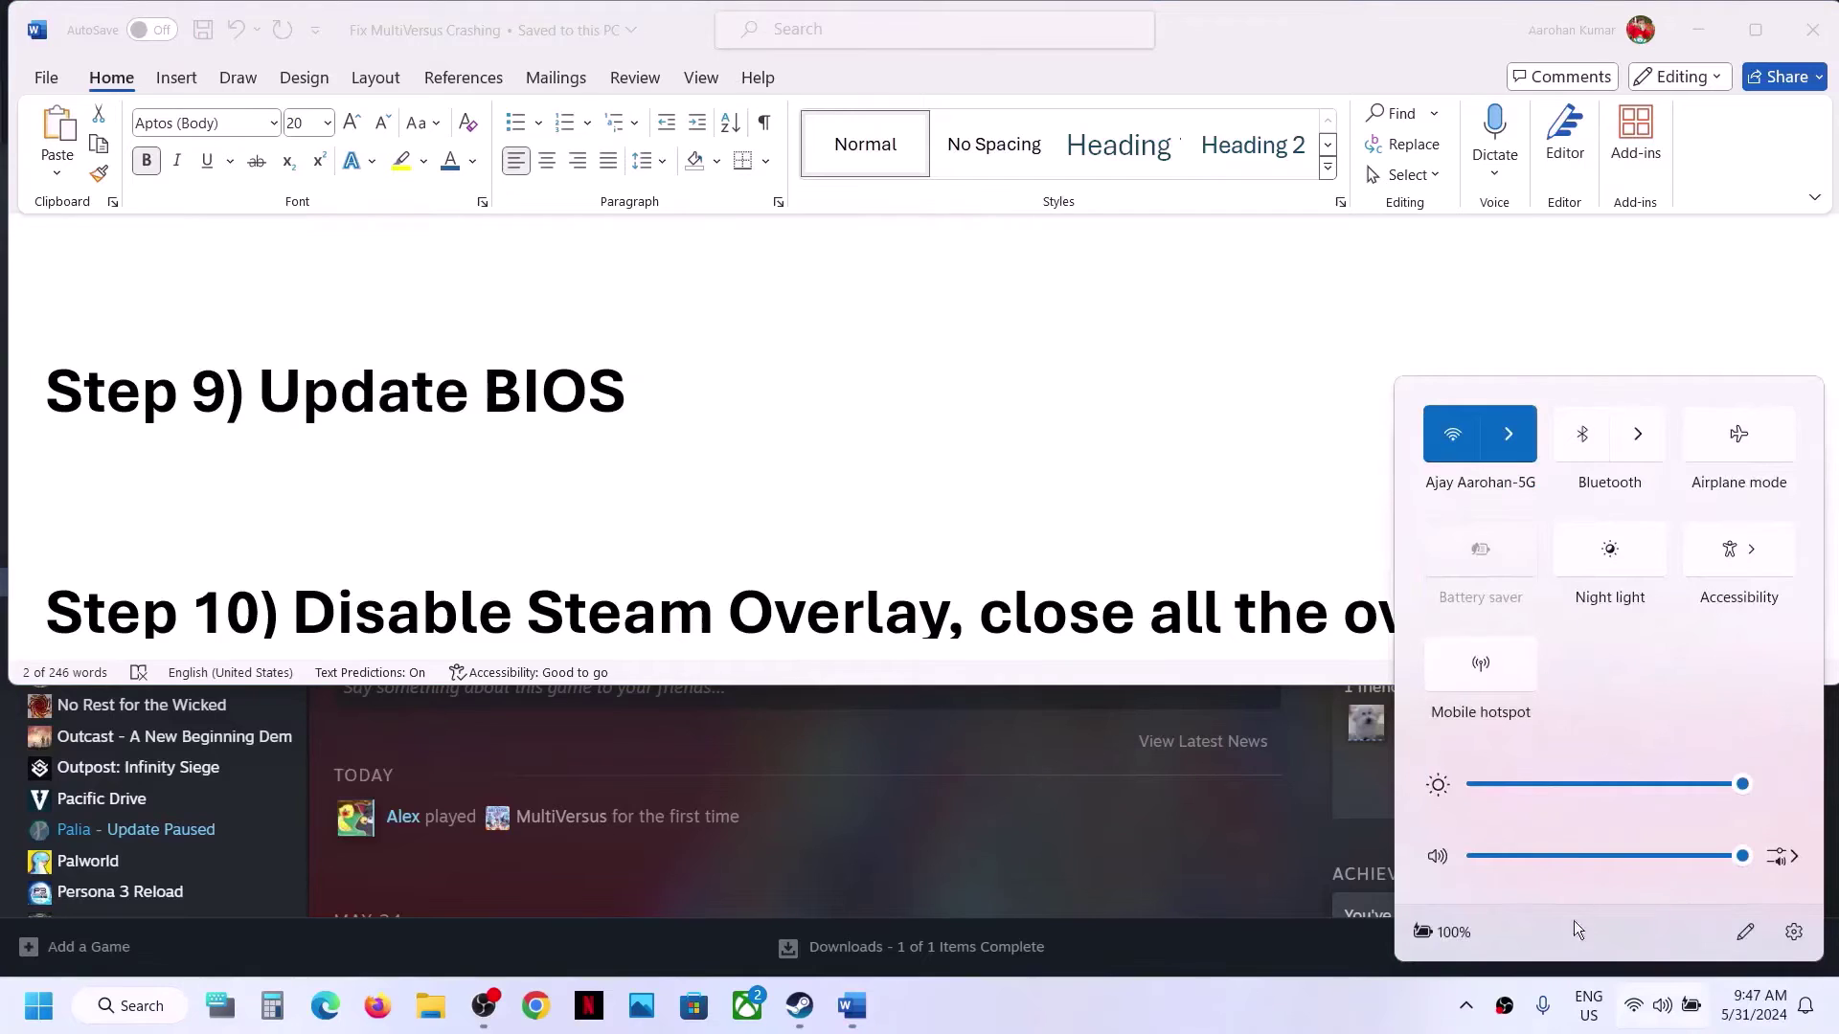
mouse_move(1453, 935)
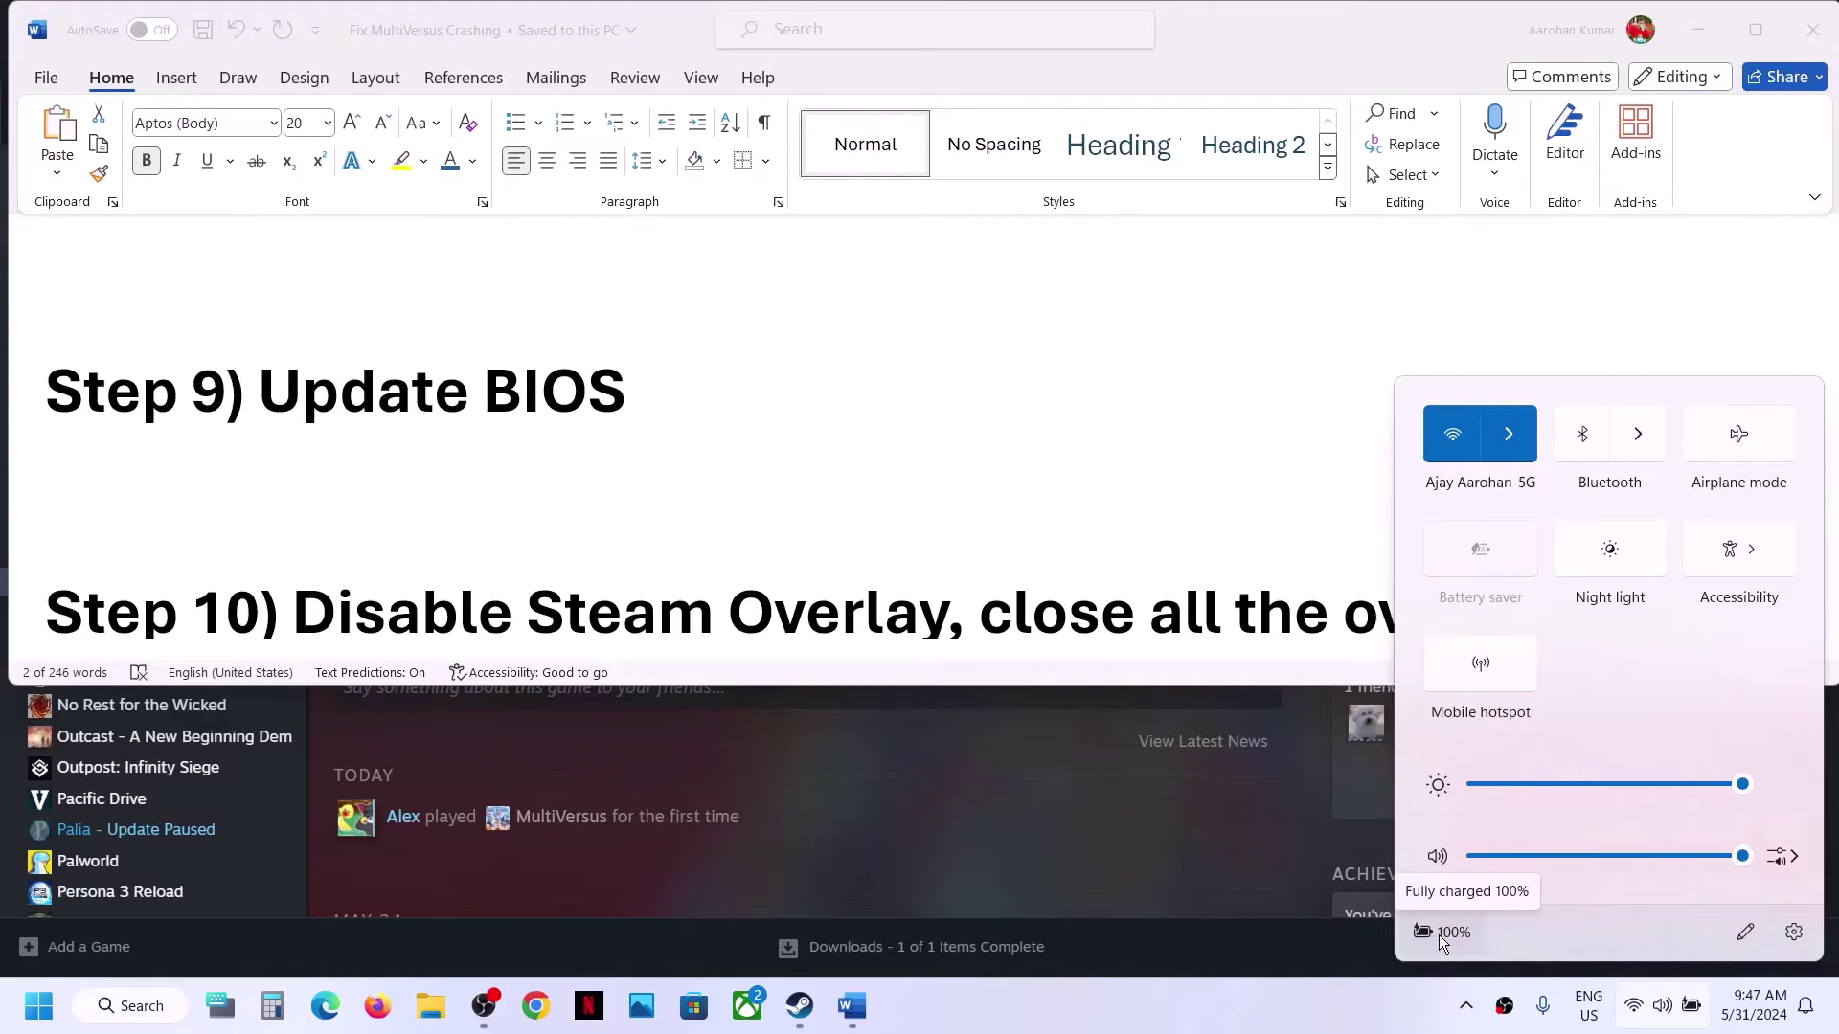
click(658, 601)
Highlight Step 10 of the guide, turn off the Steam Overlay while in-game for MultiVersus in Steam, and return to the Word guide.
scroll(434, 471, down, 2)
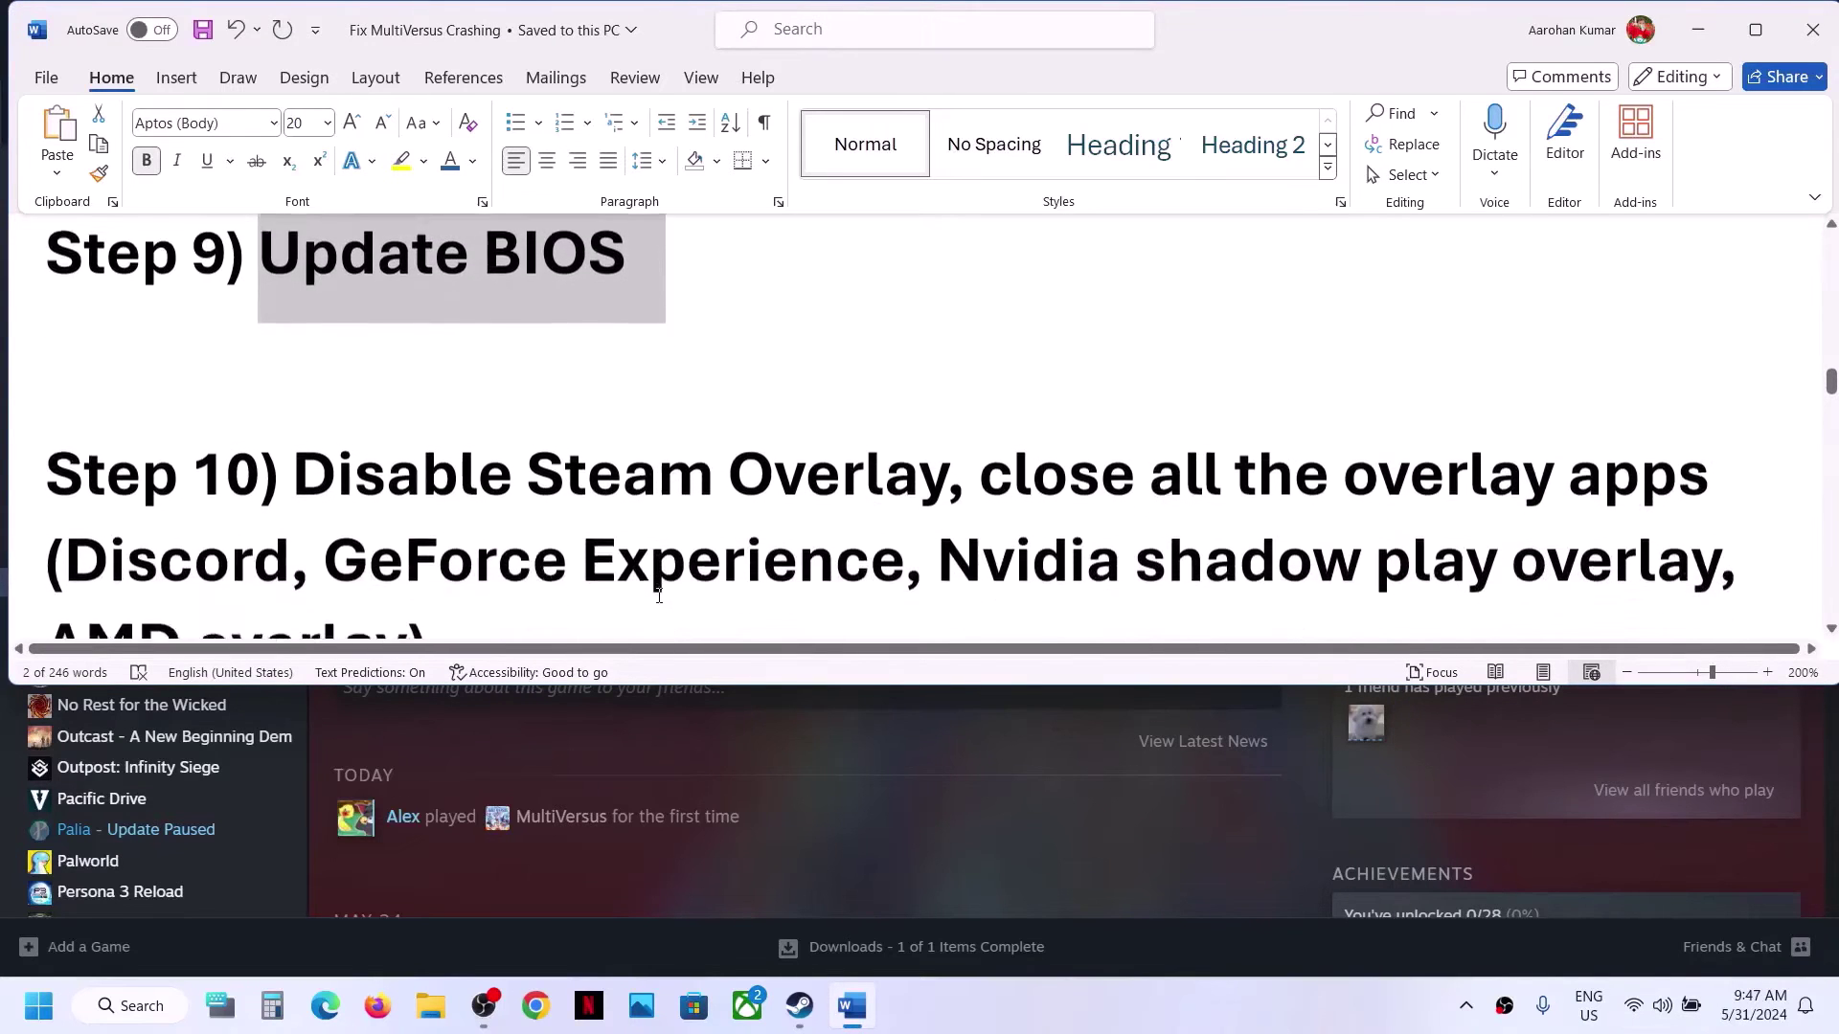
drag(408, 473, 709, 469)
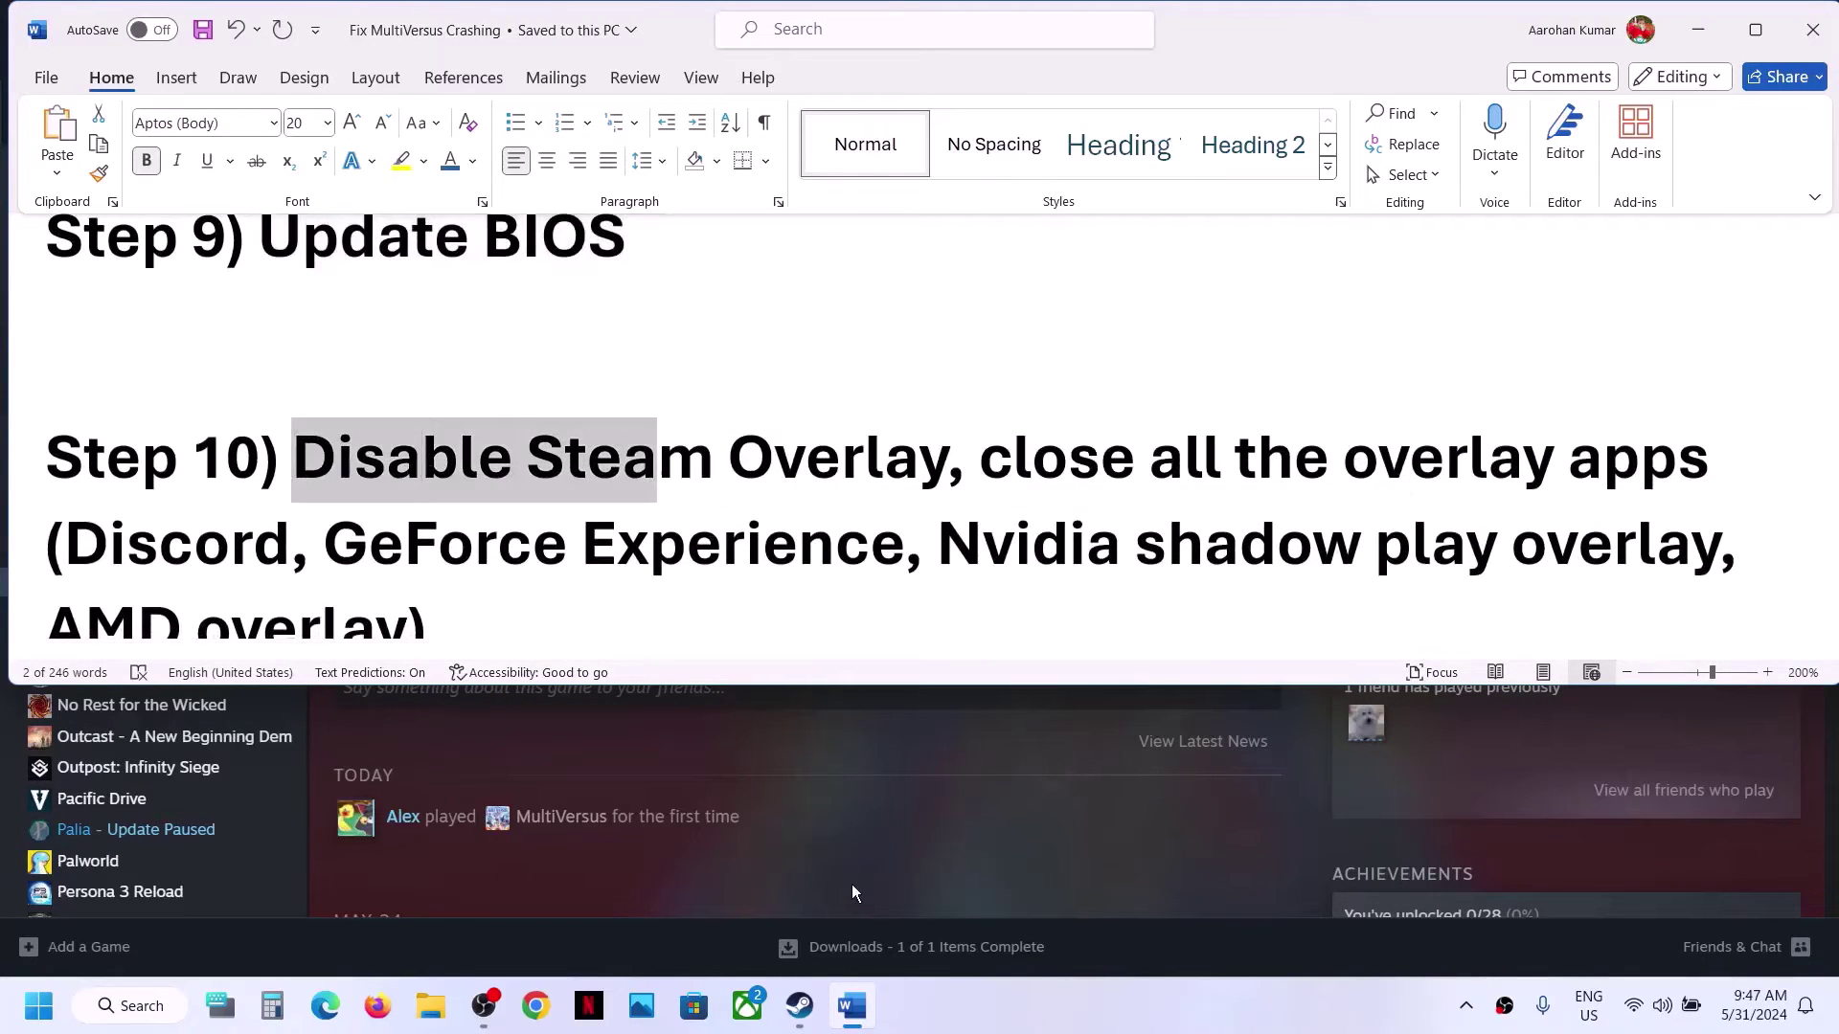
click(852, 884)
right_click(123, 580)
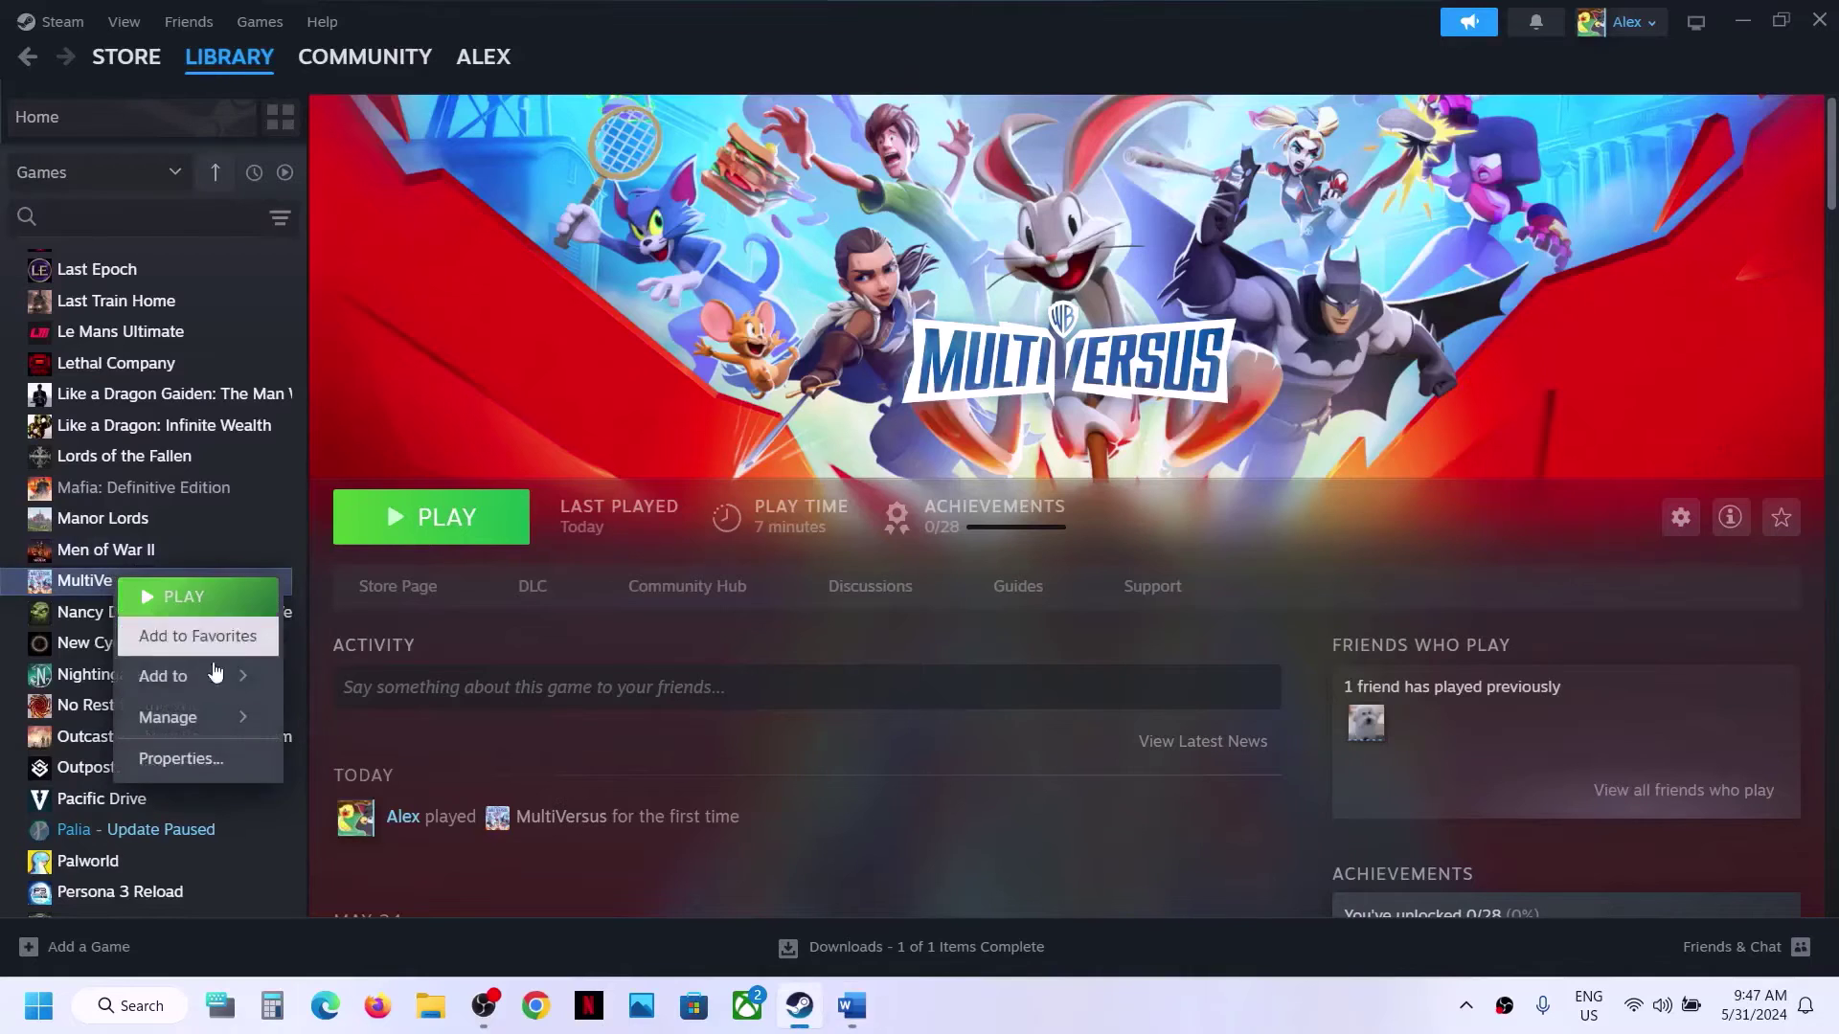
click(178, 759)
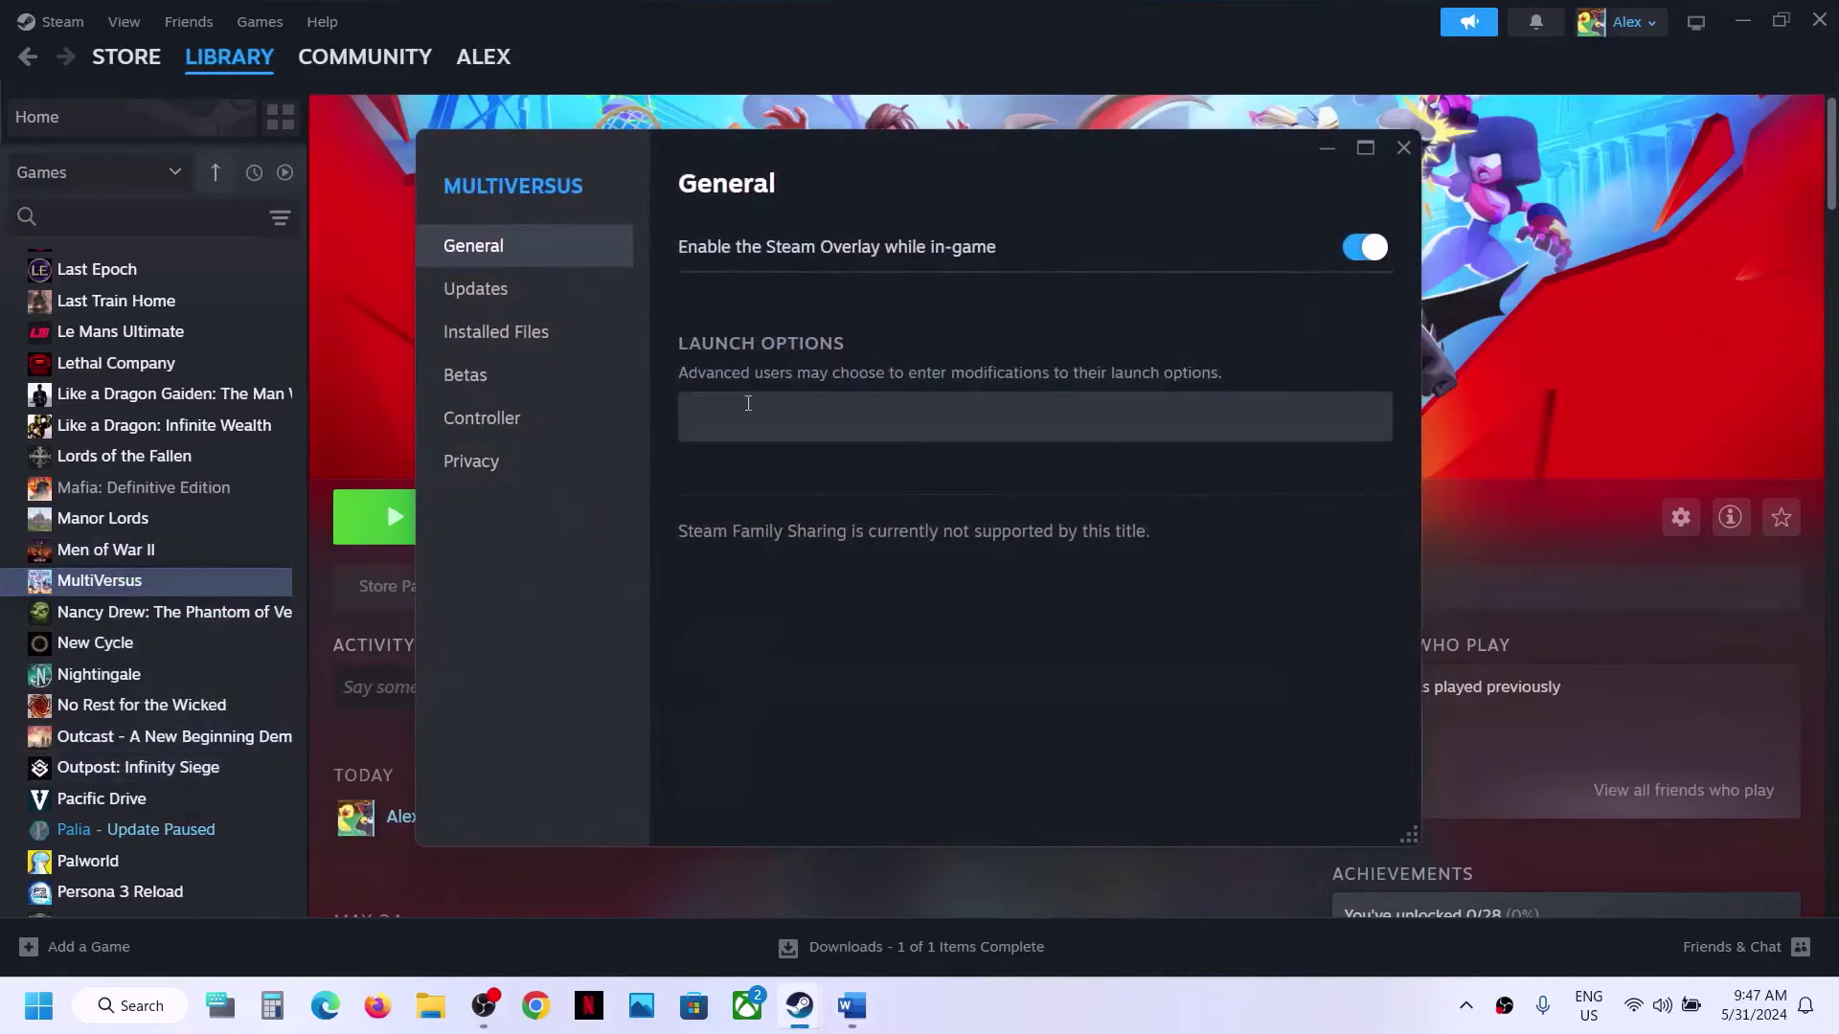
click(1365, 247)
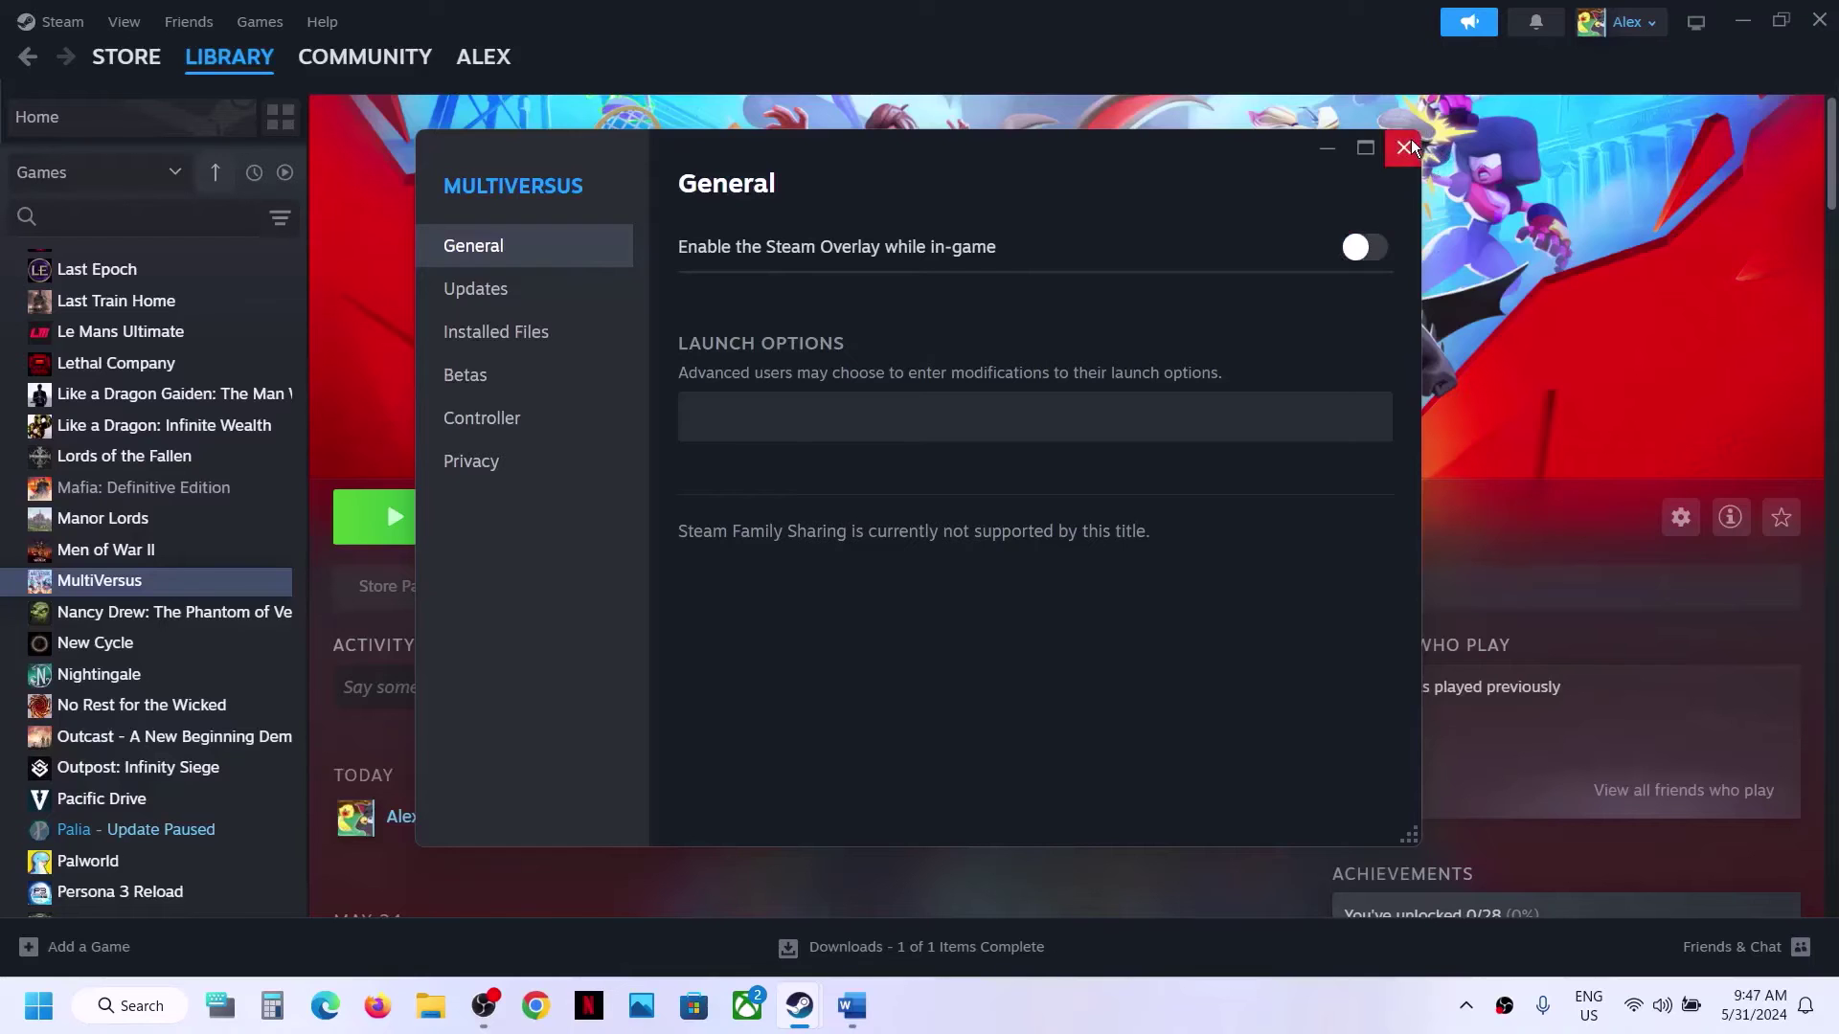
click(1405, 147)
click(852, 1006)
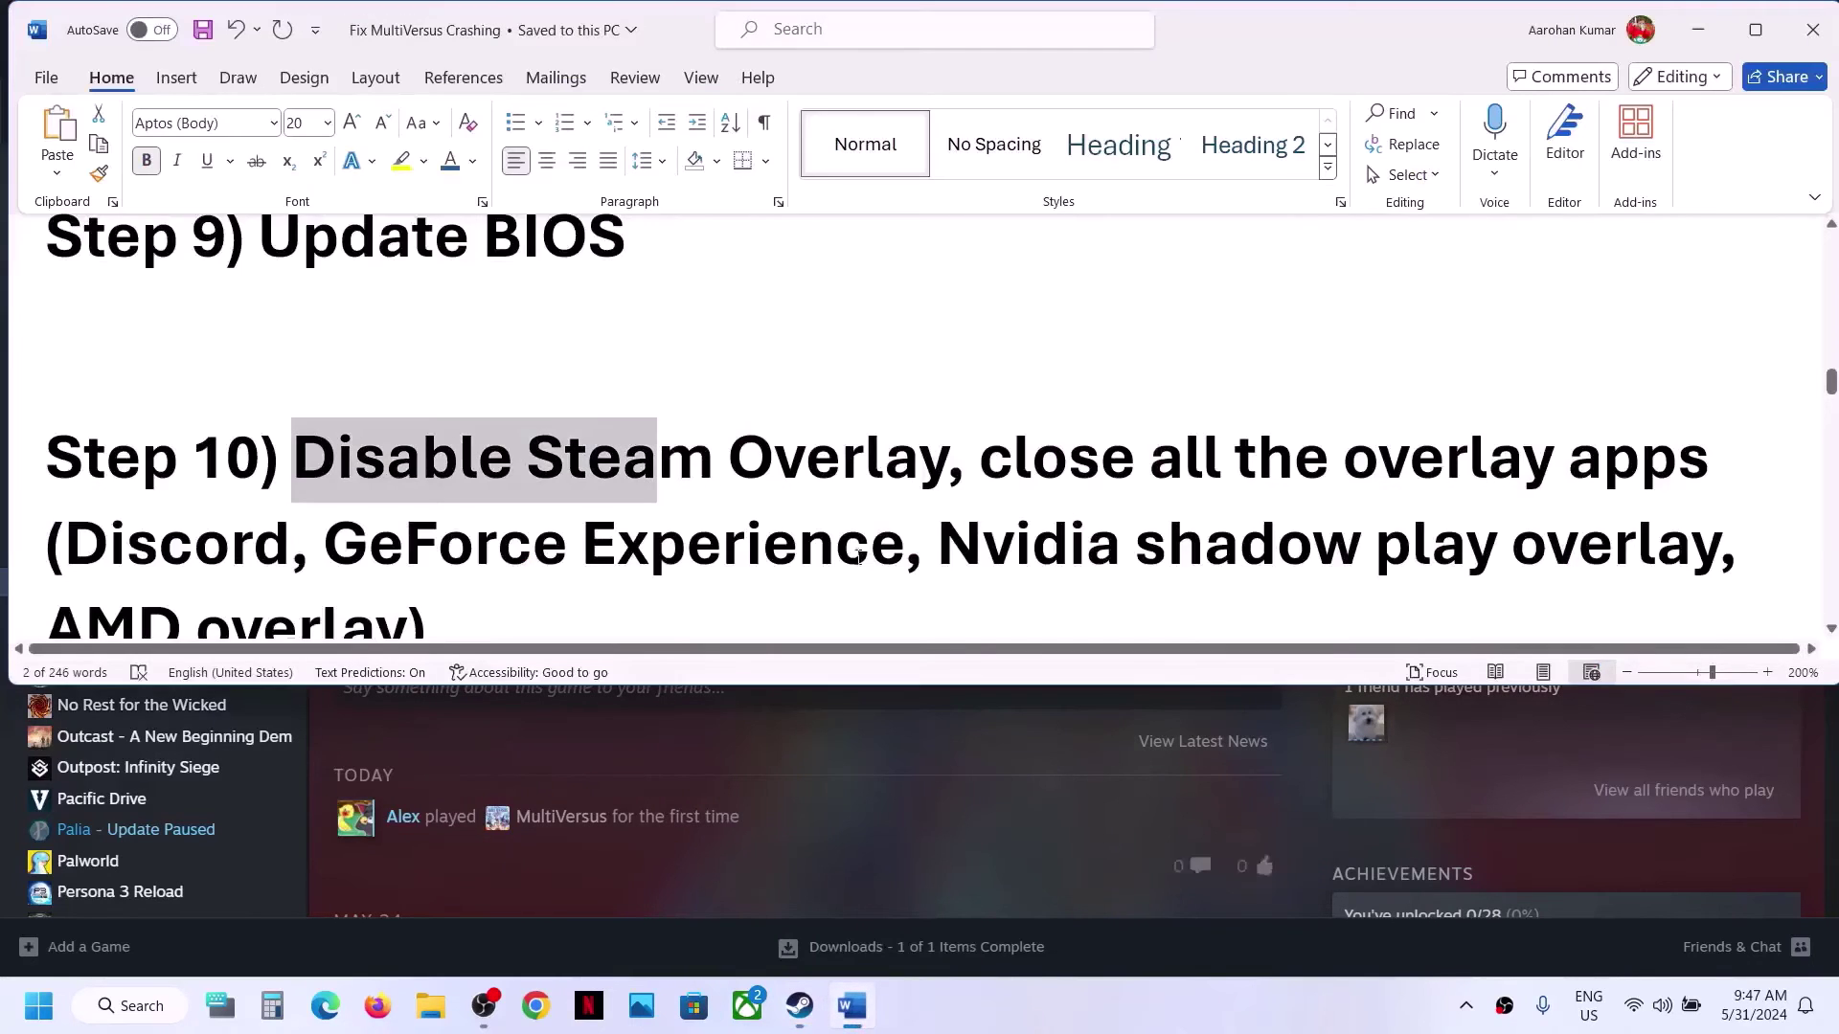
Highlight the part of Step 10 in the guide about closing all the overlay apps.
drag(1048, 418, 854, 558)
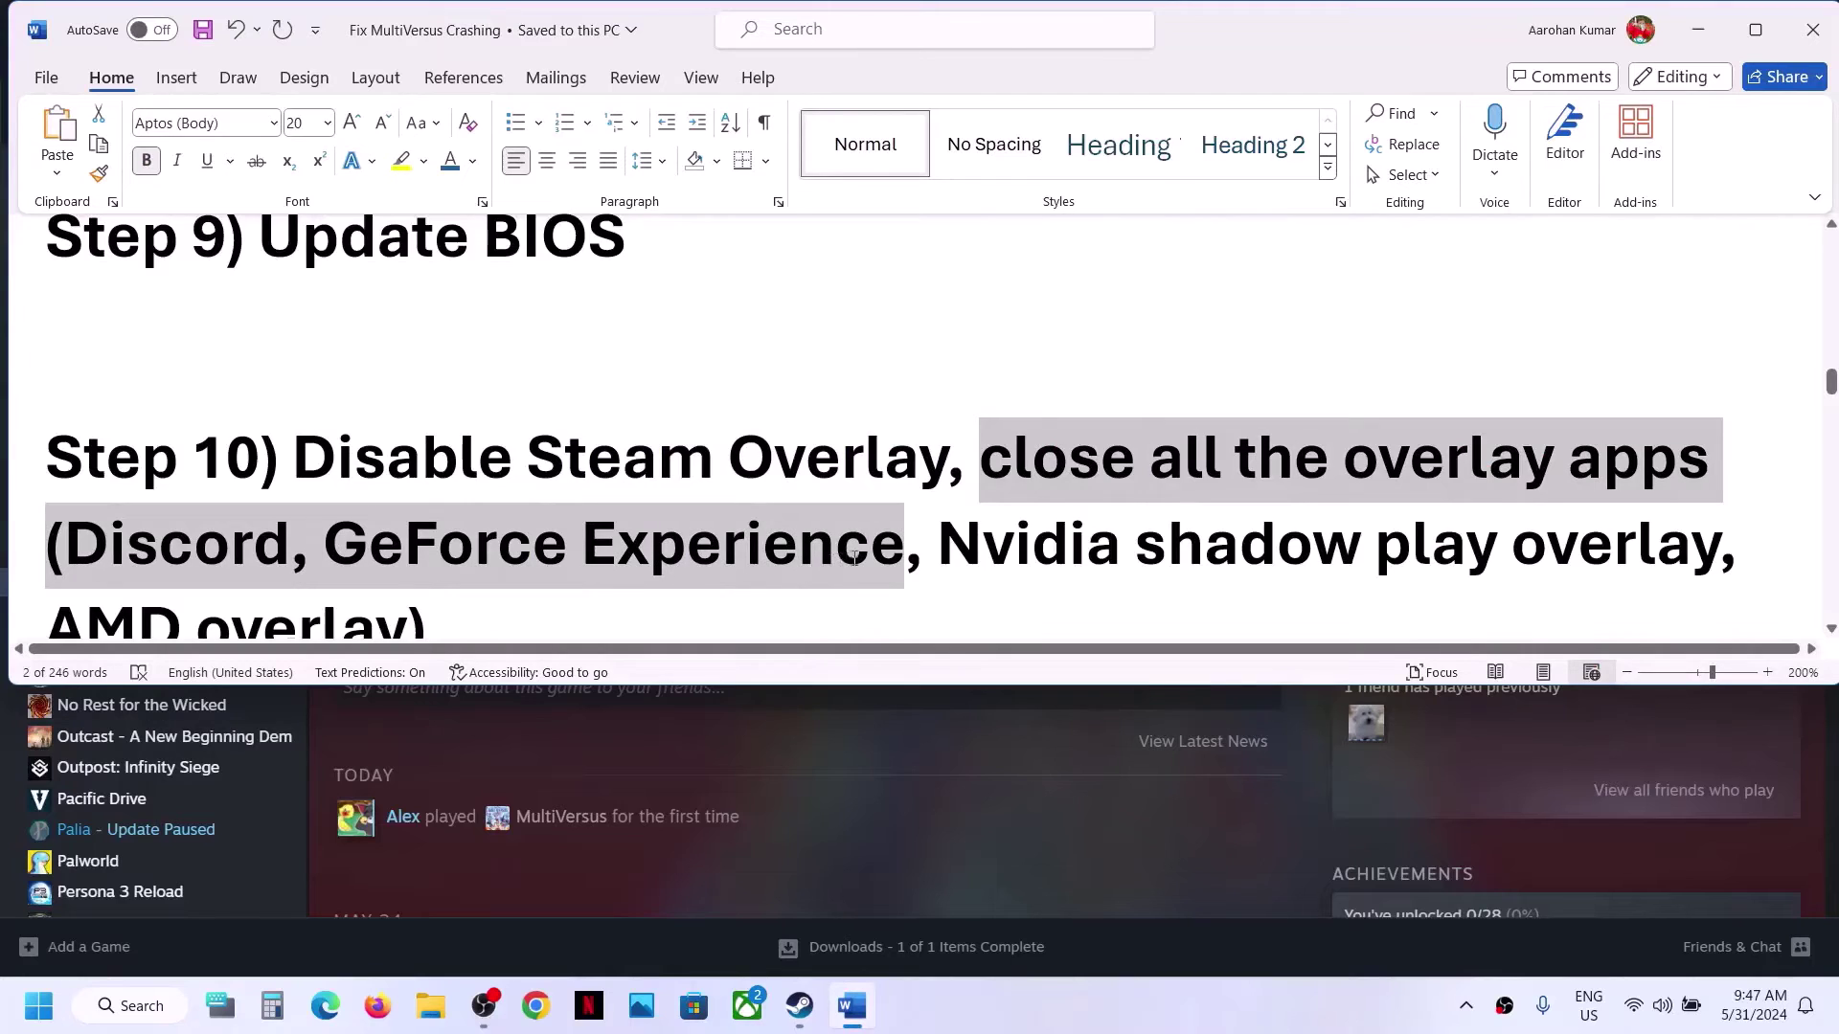
click(592, 488)
scroll(591, 488, down, 1)
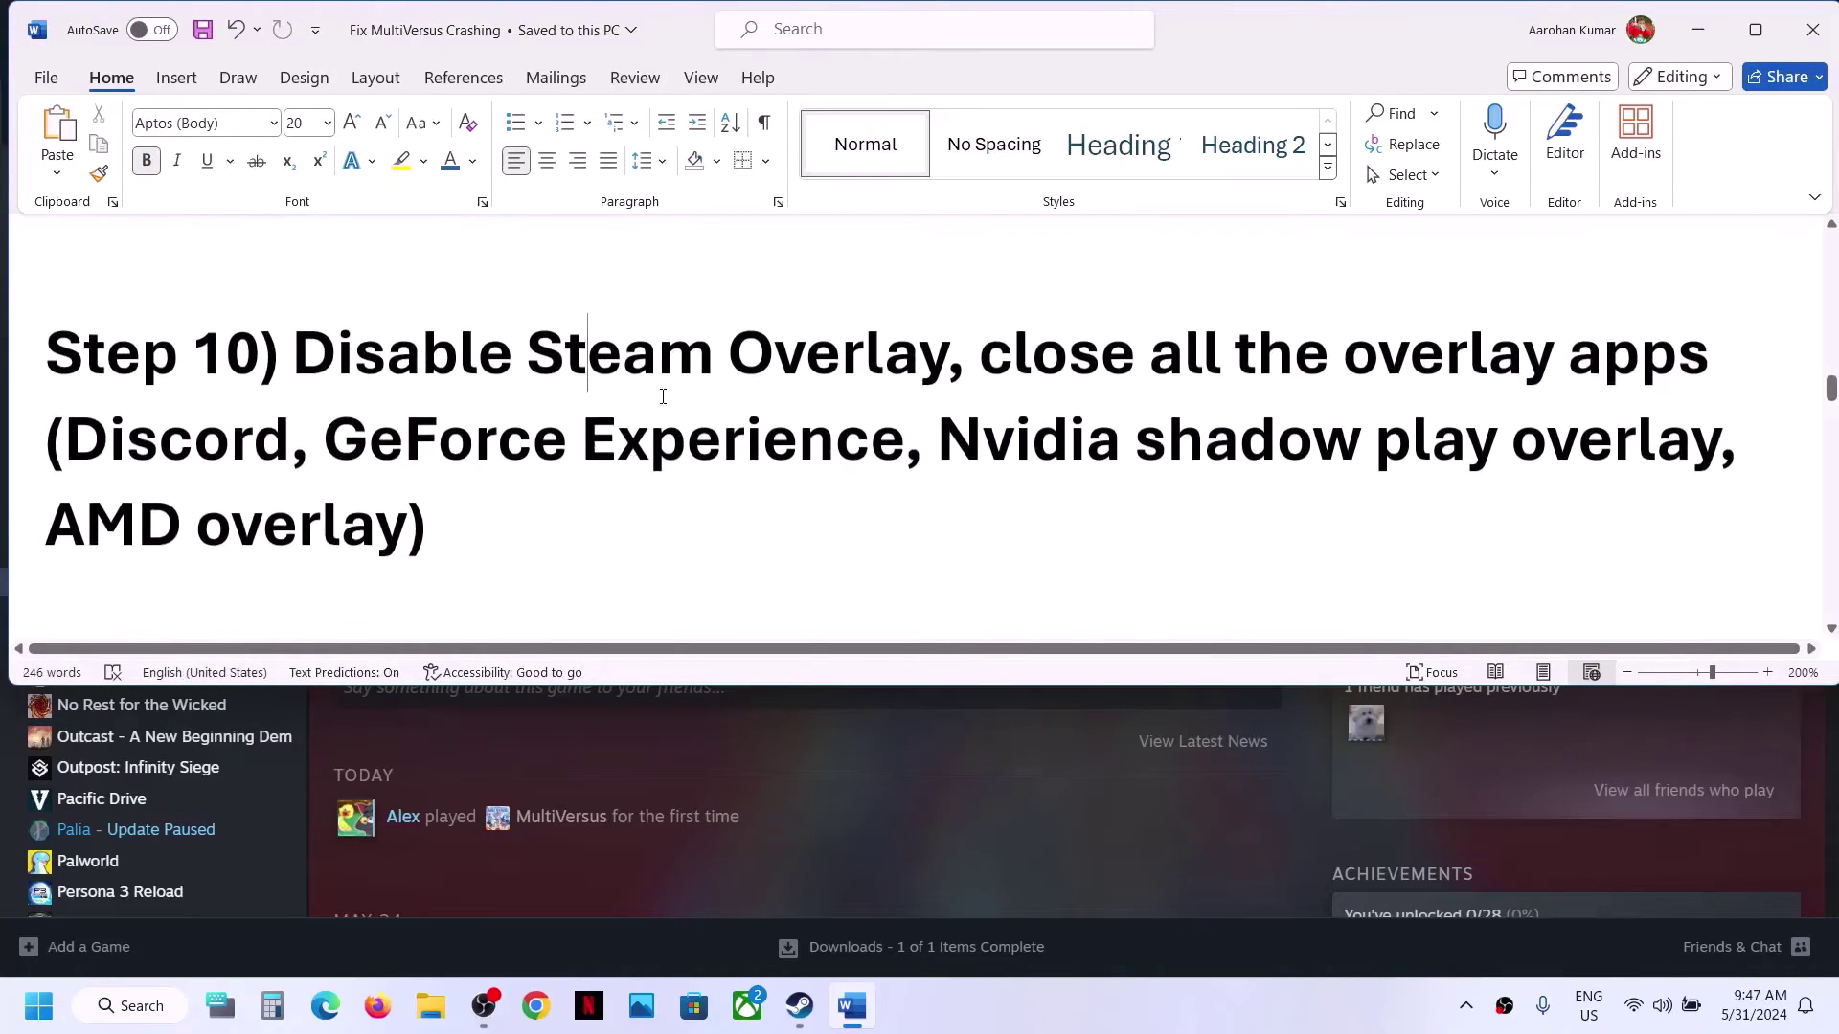
drag(586, 356, 783, 409)
Select the "ipconfig /flushdns" command under Step 11 of the guide for copying.
scroll(784, 408, down, 5)
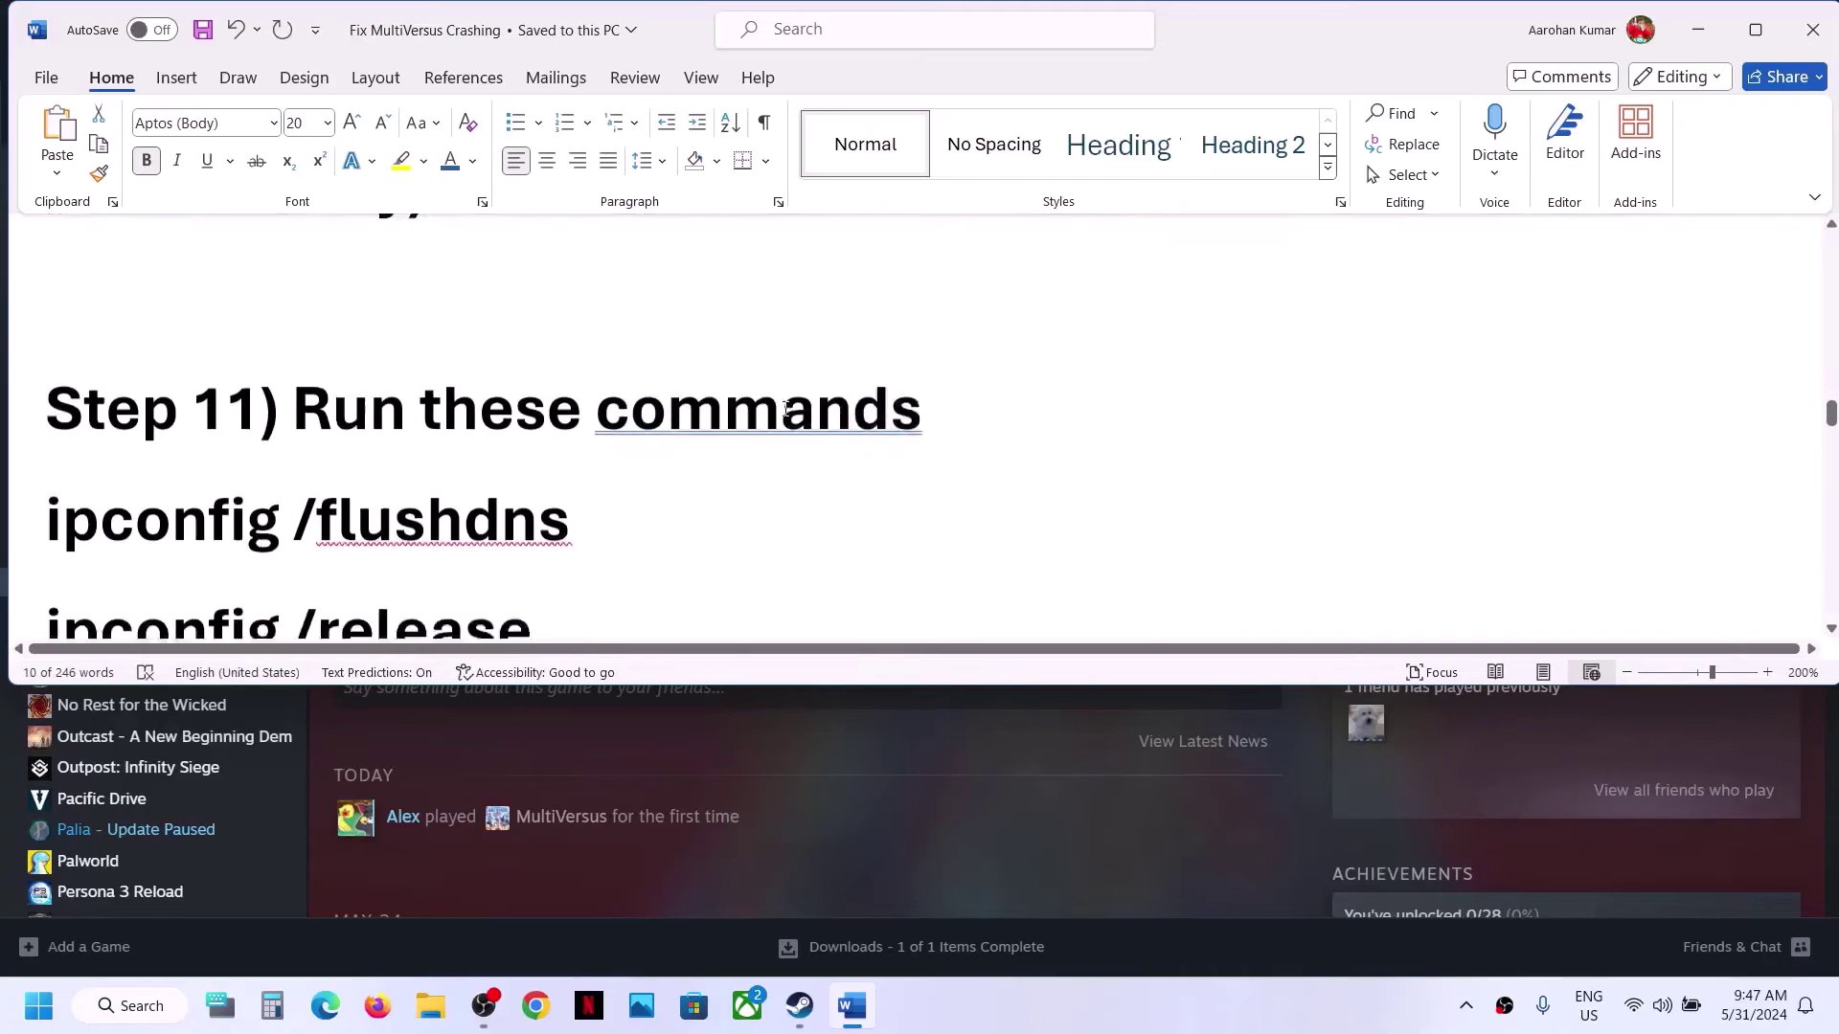
scroll(690, 420, down, 1)
double_click(546, 306)
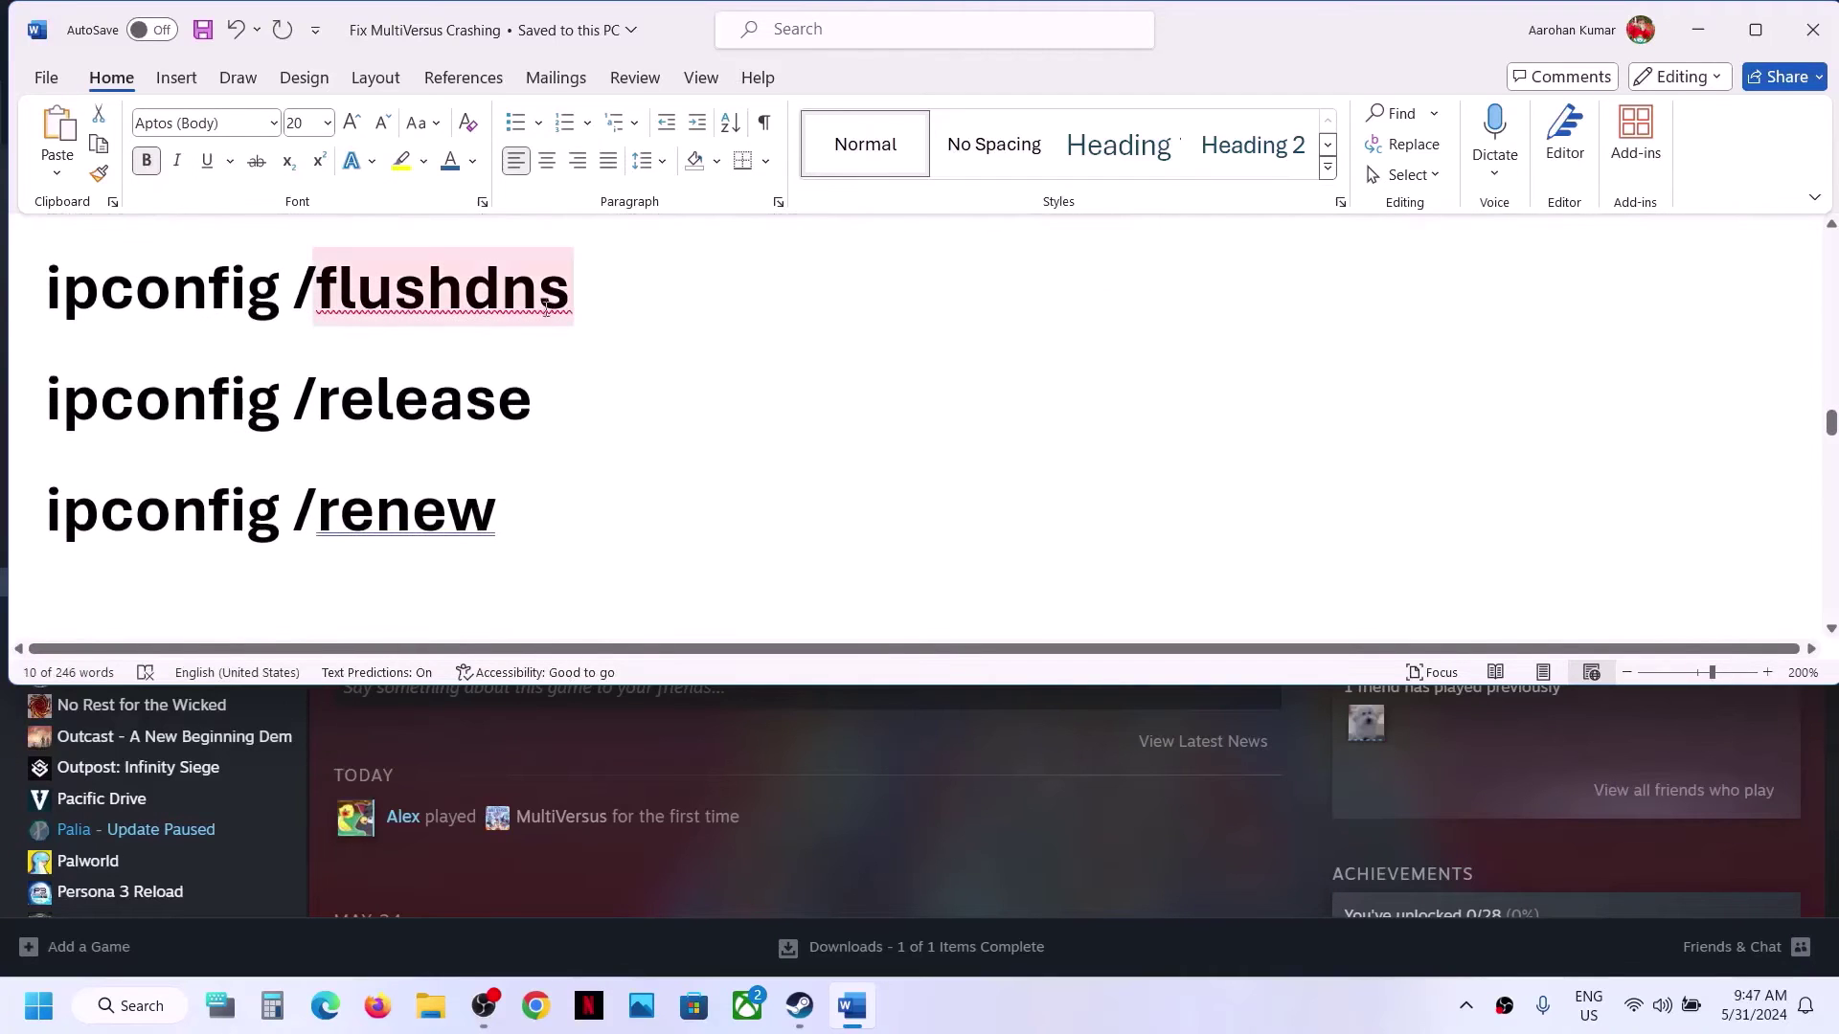
drag(570, 293, 92, 324)
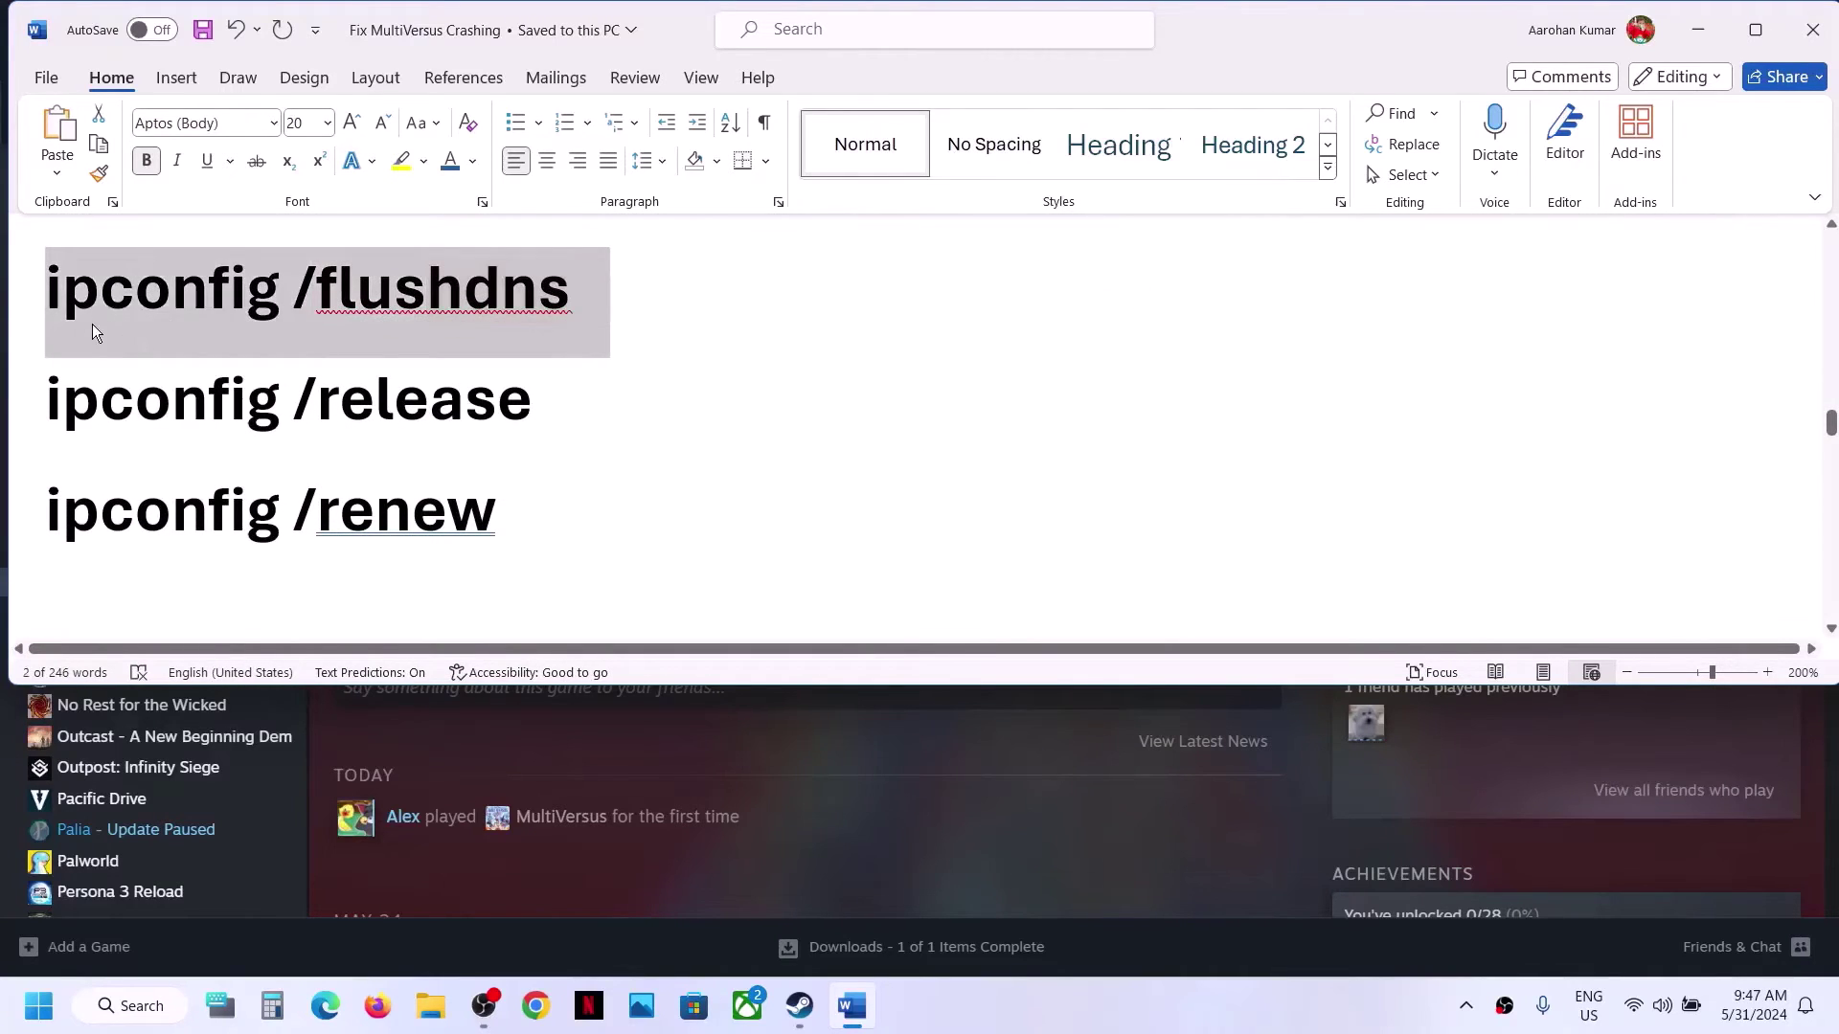
Open Command Prompt as administrator and run the copied ipconfig /flushdns command.
click(36, 1015)
text(cmd)
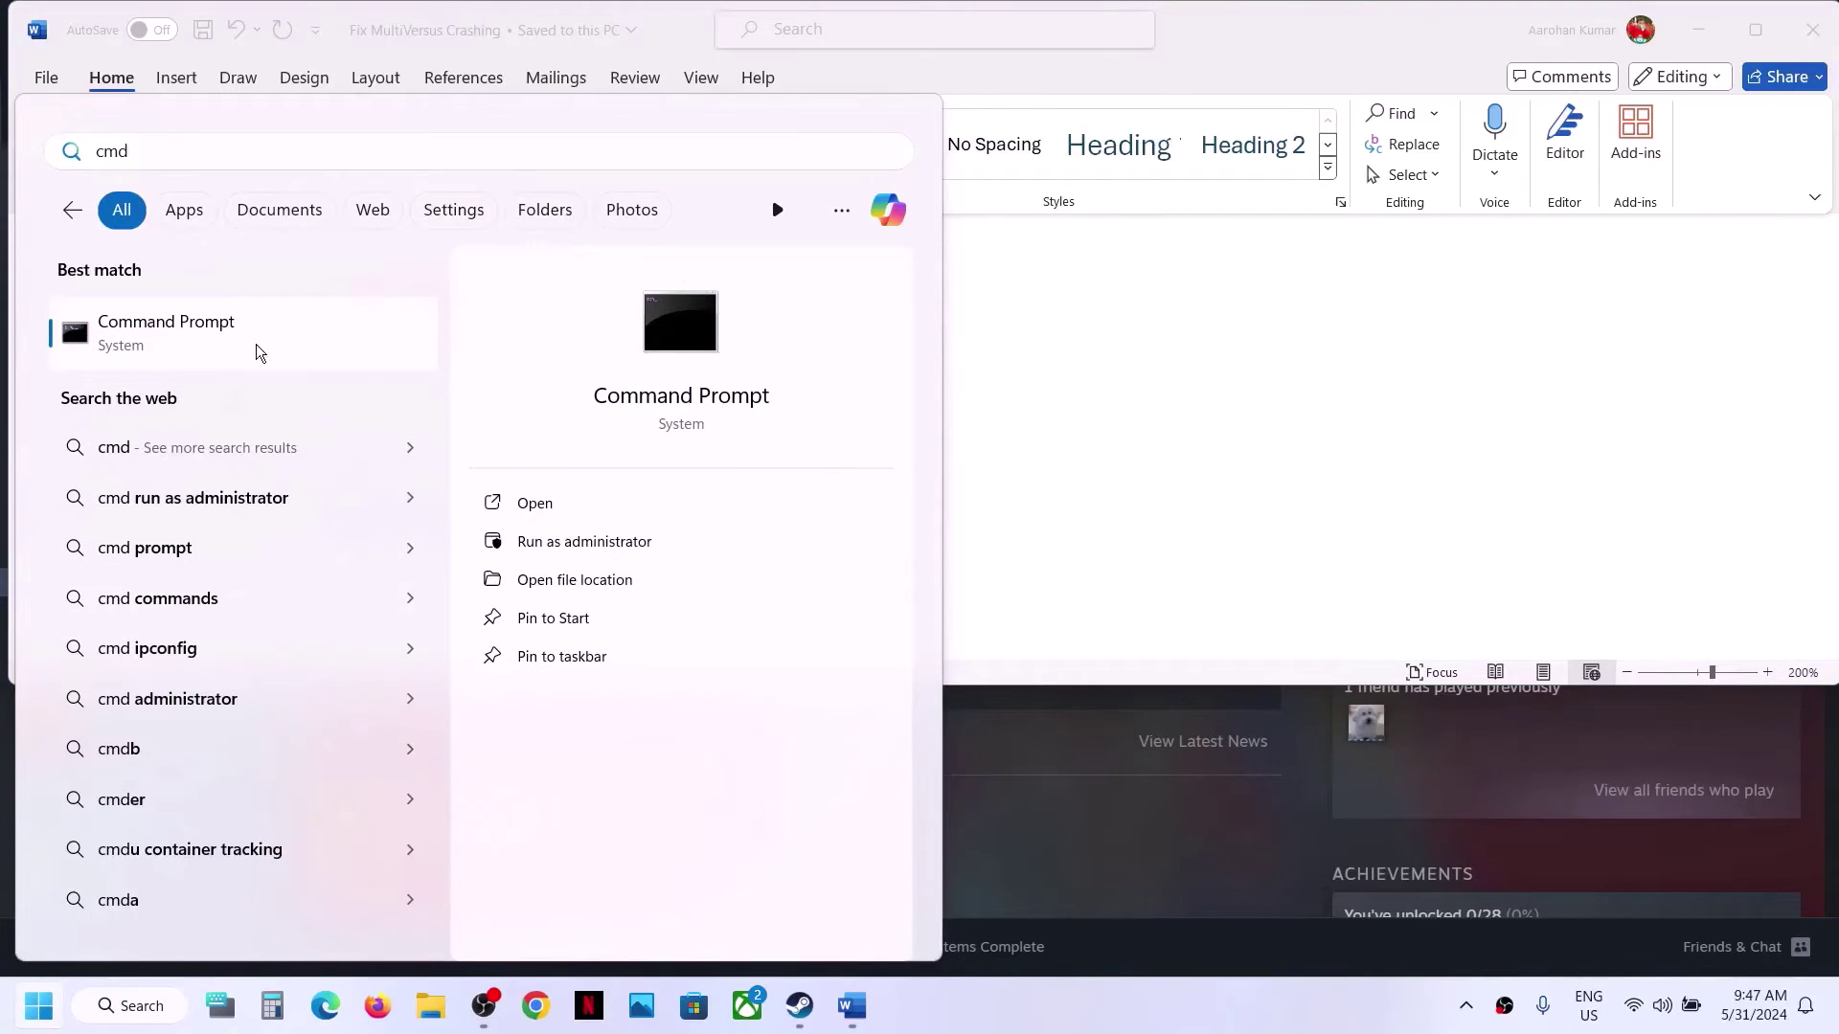
right_click(256, 345)
click(384, 383)
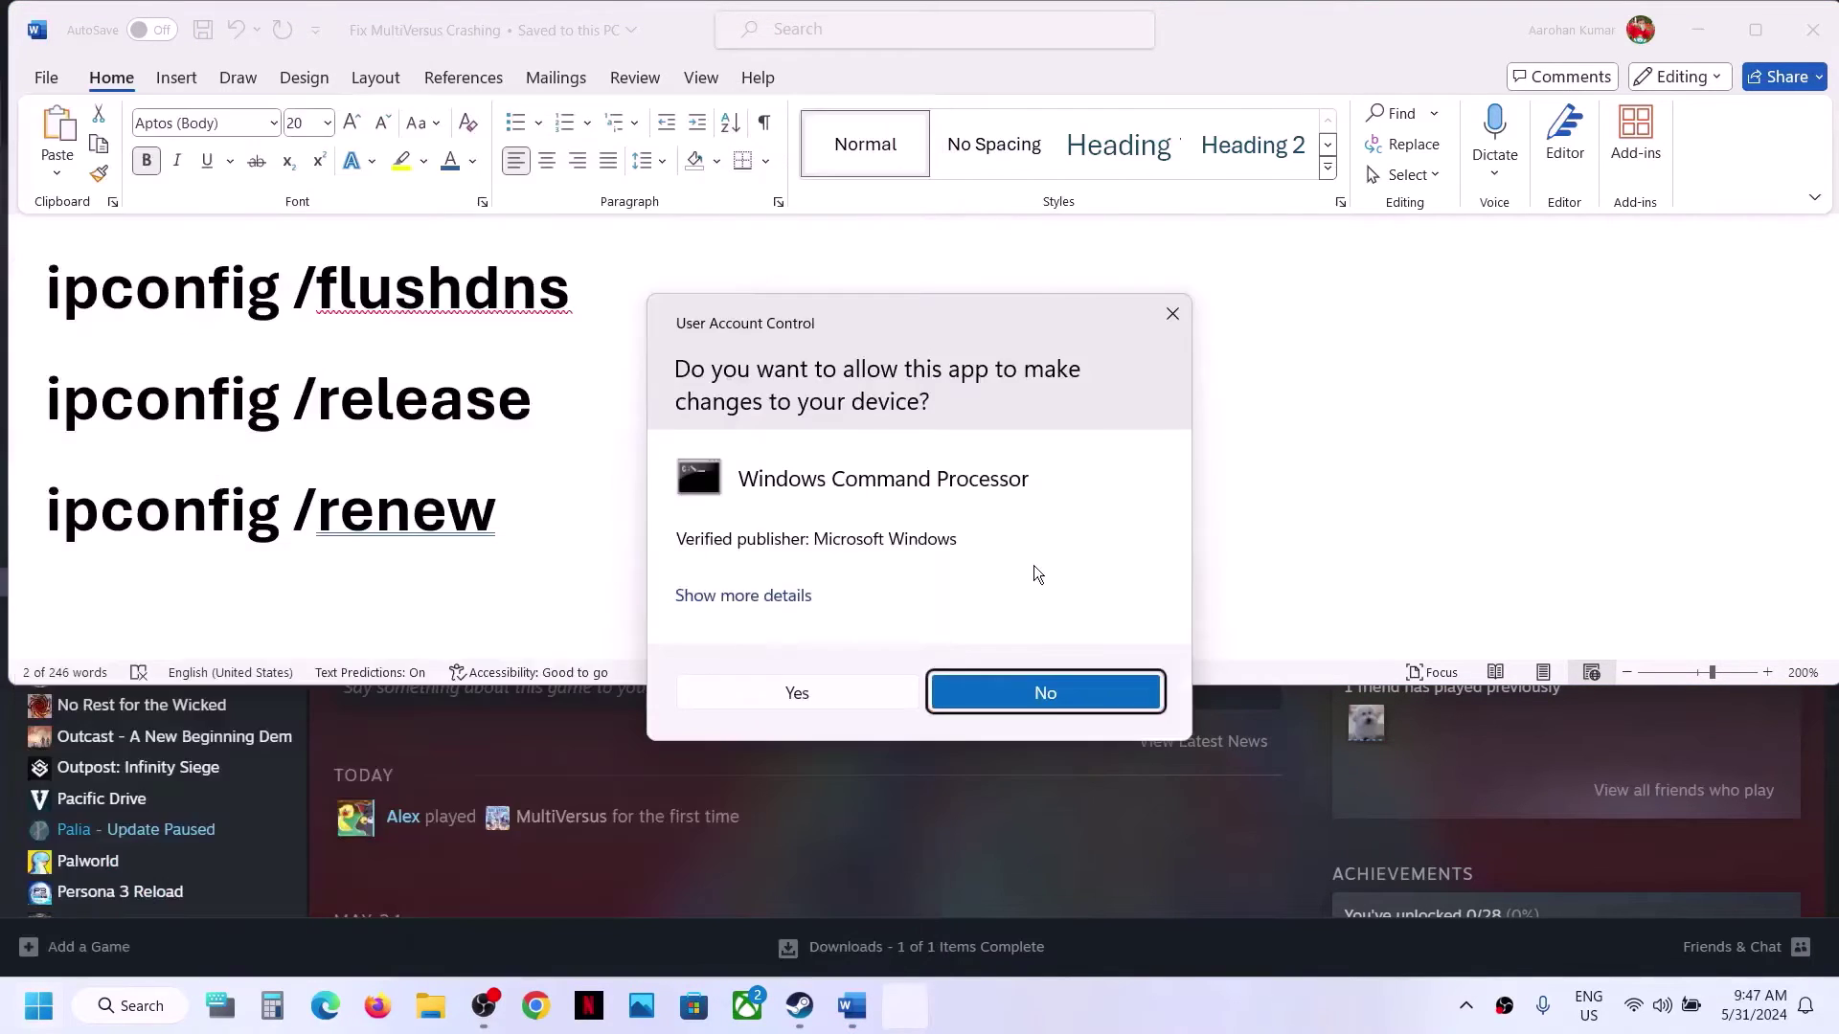
click(770, 693)
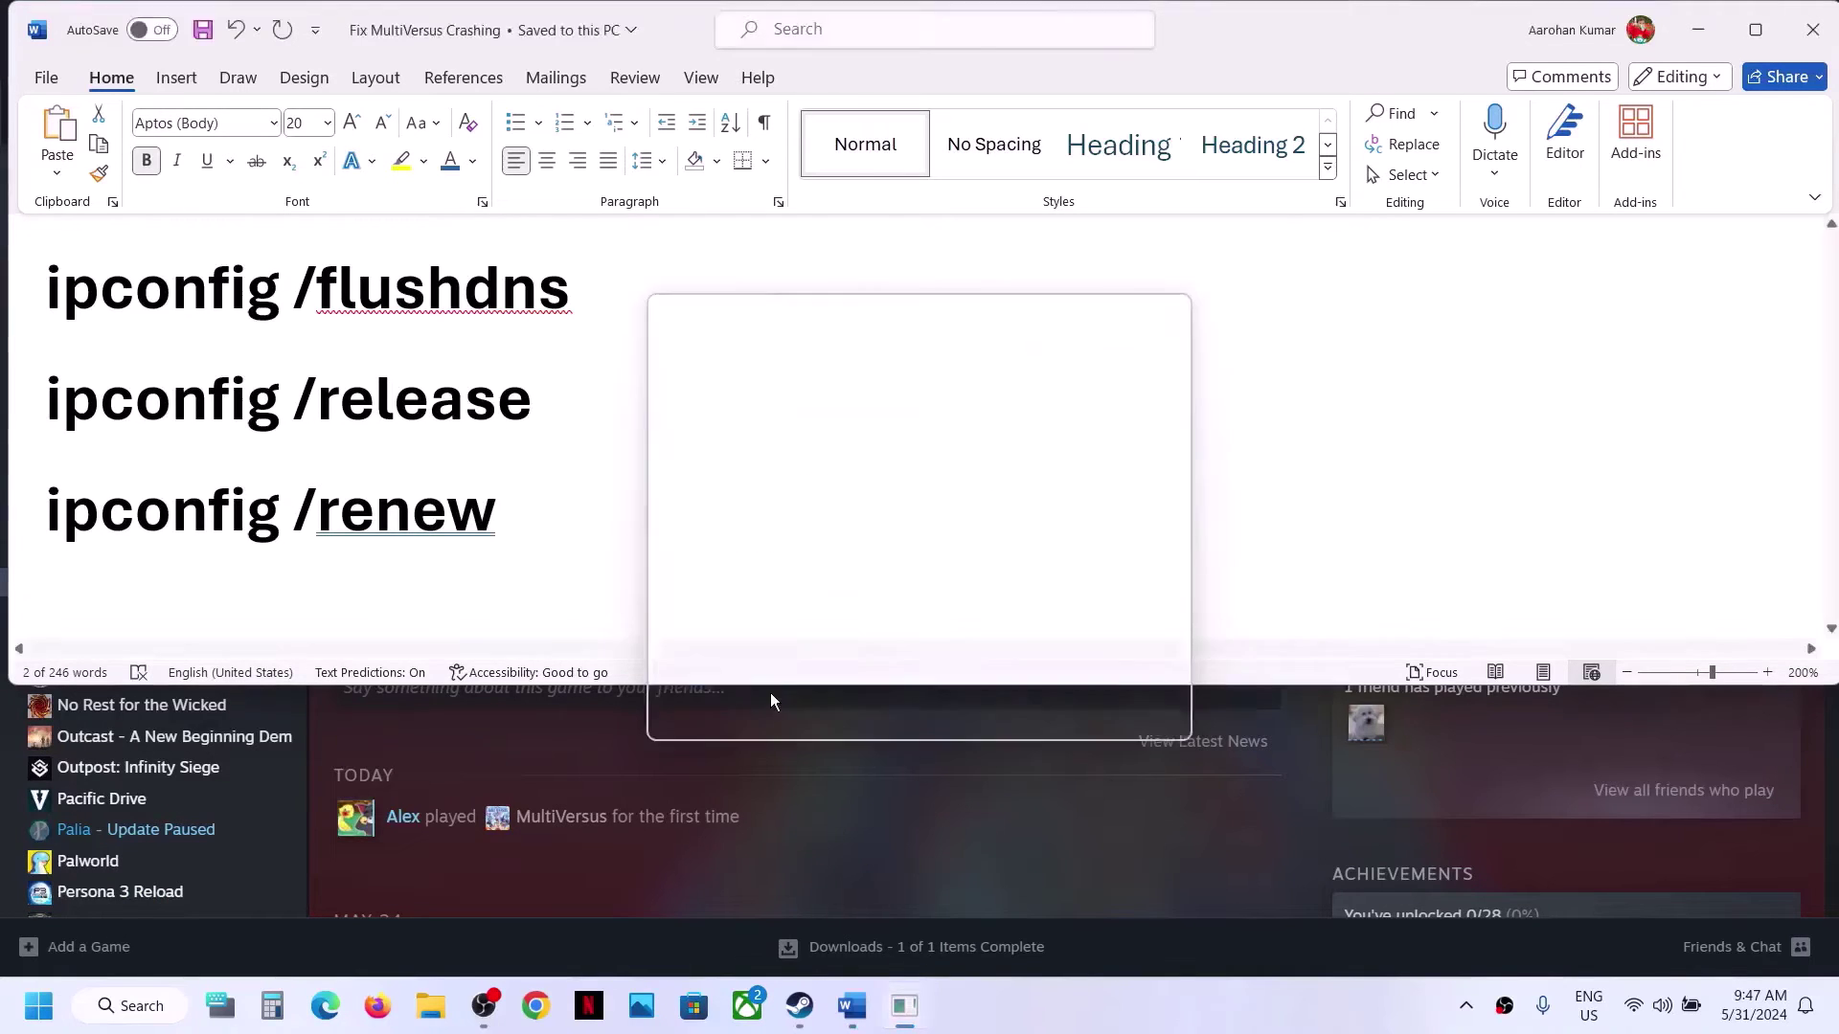
key(ctrl+v)
key(Return)
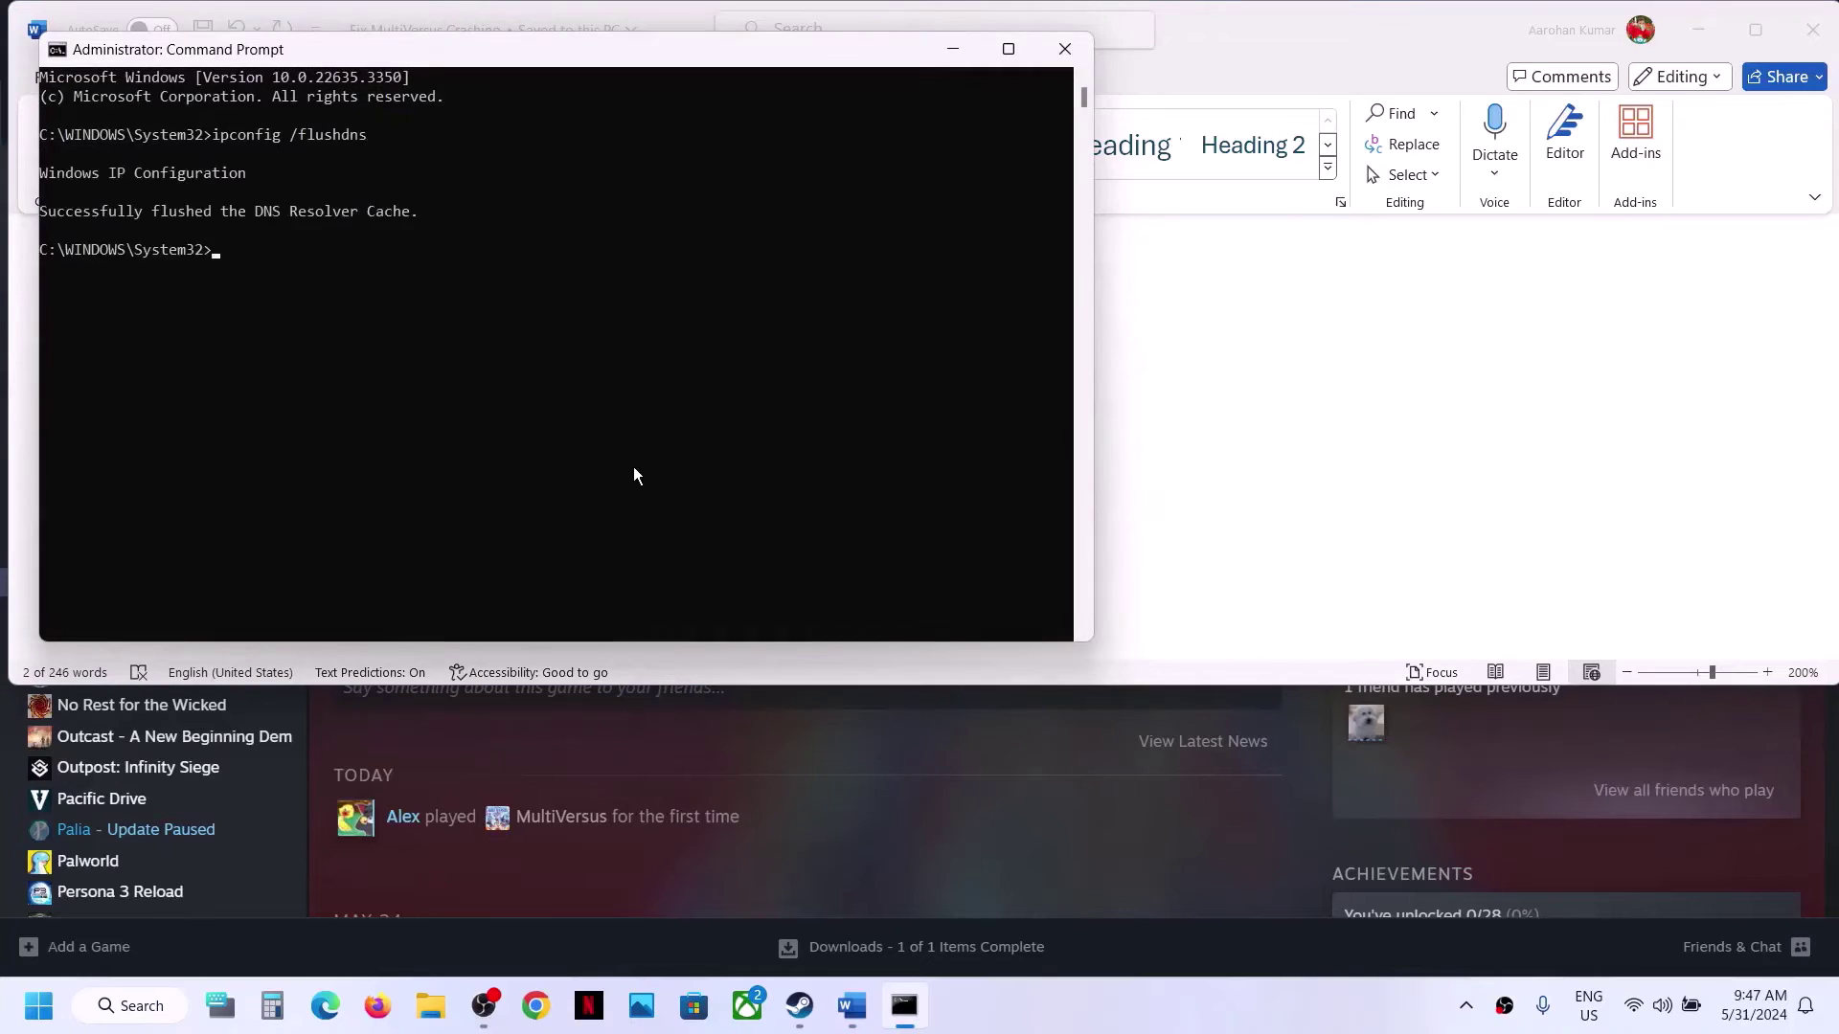
Copy "ipconfig /release" from the Word guide and run it in Command Prompt.
key(alt+Tab)
triple_click(370, 401)
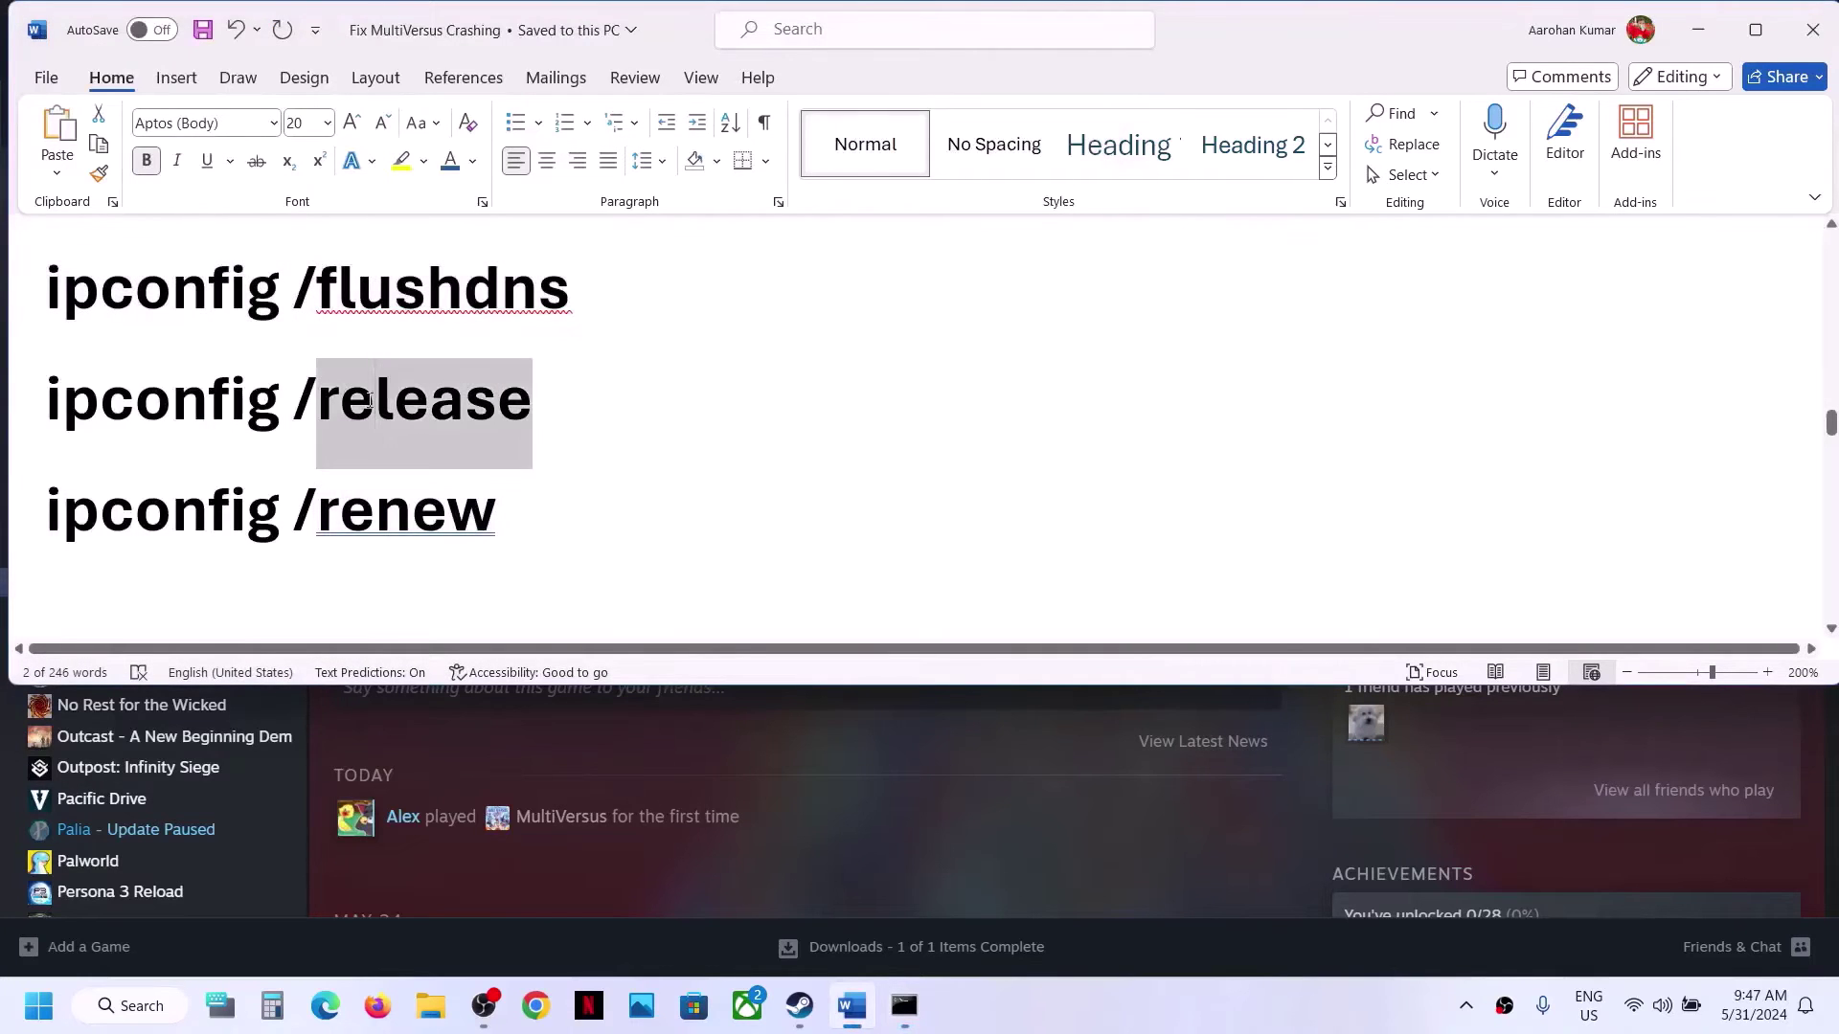
key(ctrl+c)
key(alt+Tab)
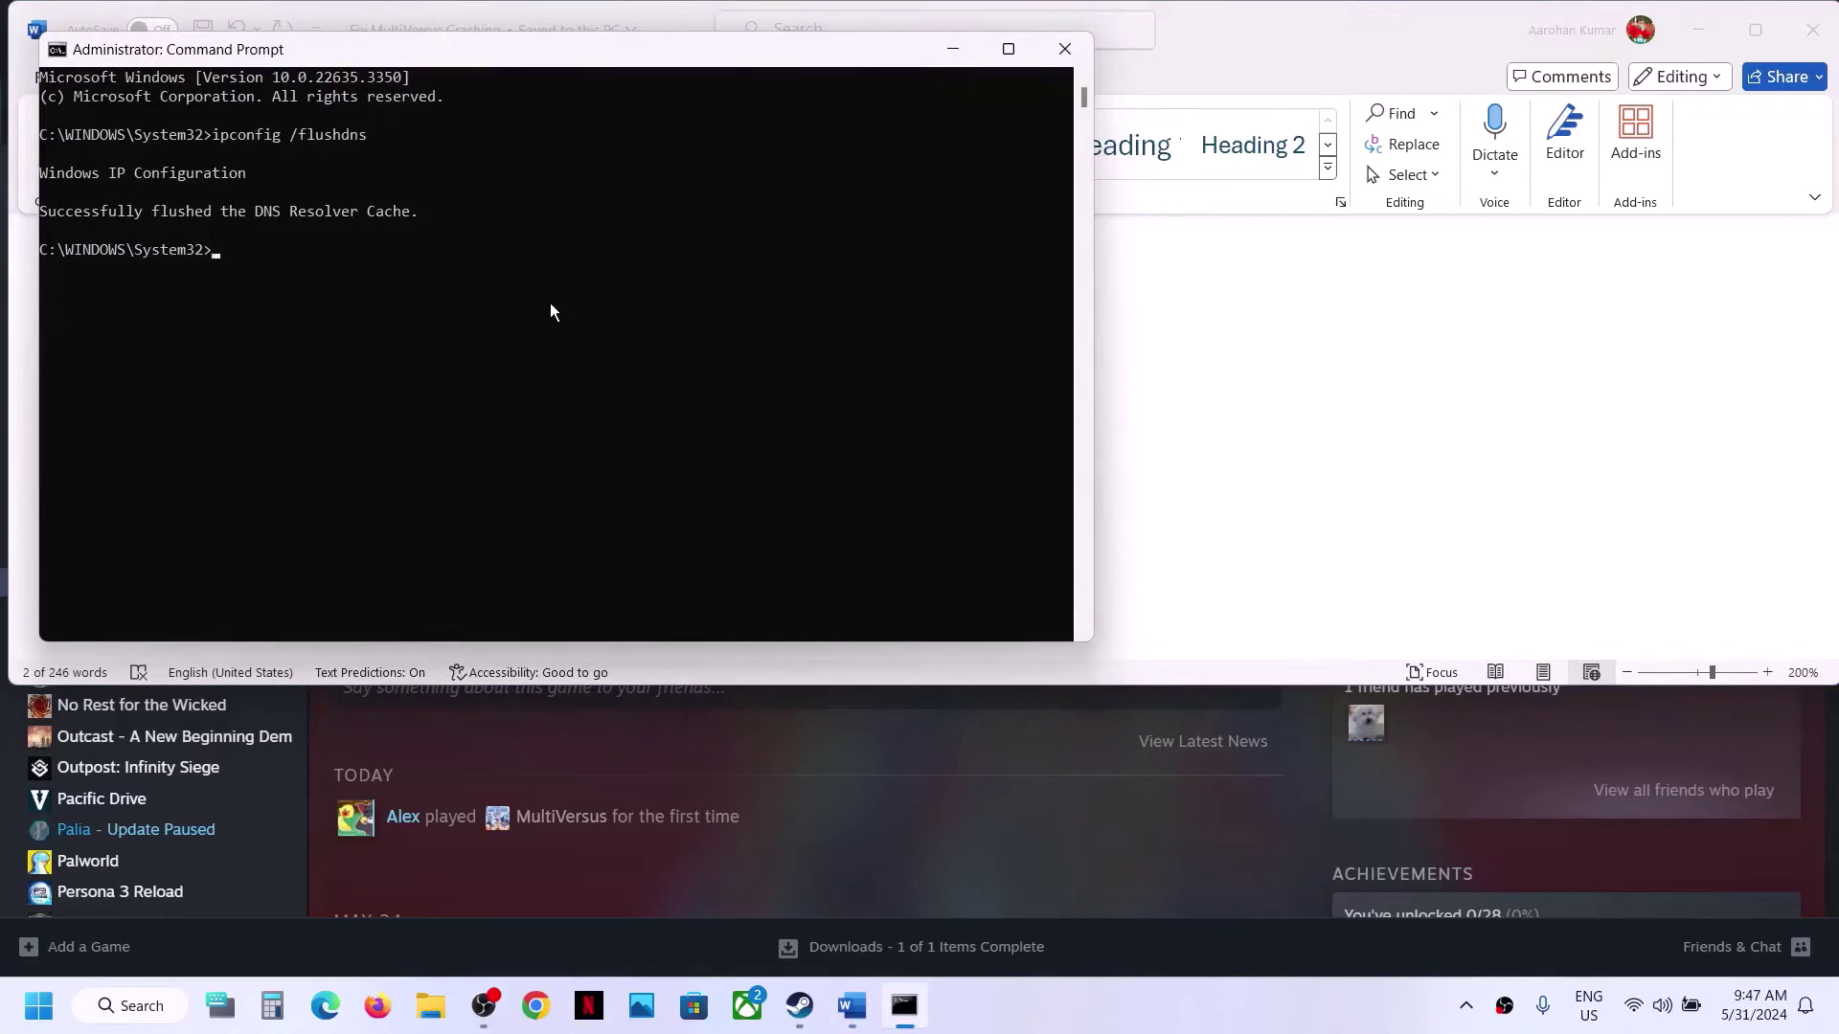
key(ctrl+v)
key(Return)
Copy "ipconfig /renew" from the Word guide, run it in Command Prompt, and close the Command Prompt window.
key(alt+Tab)
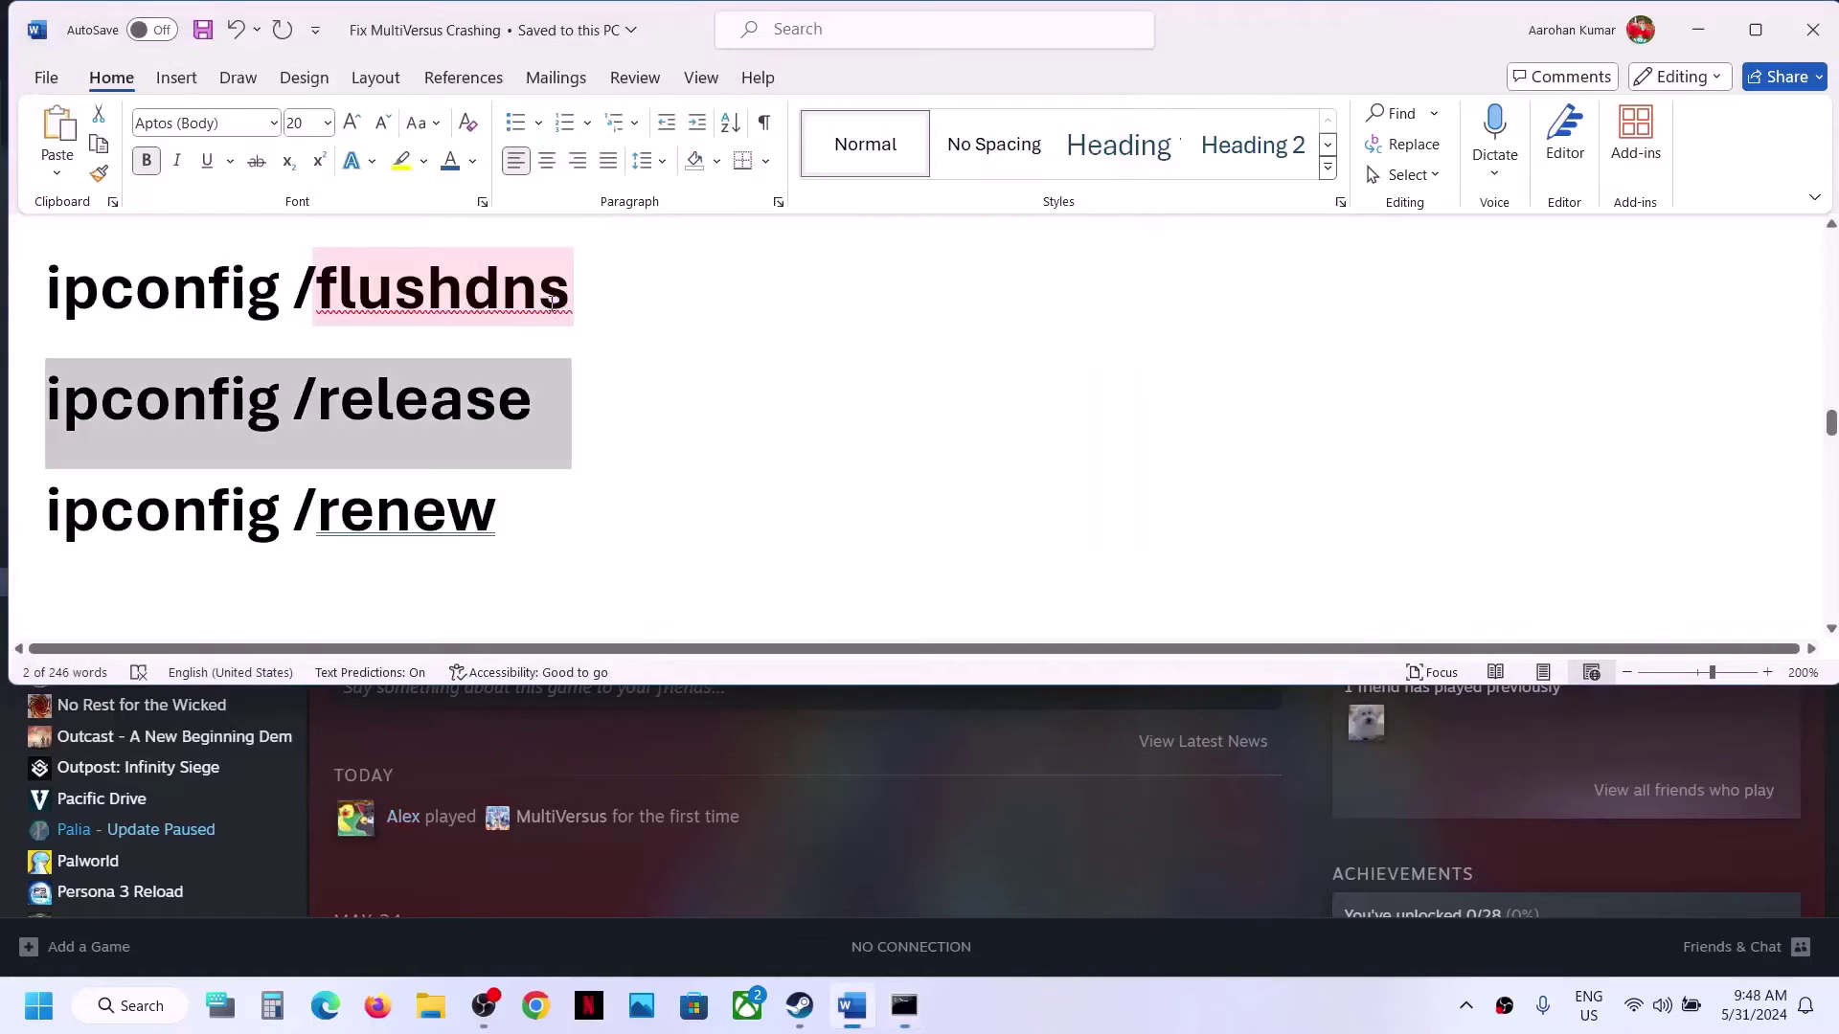
triple_click(354, 505)
double_click(354, 505)
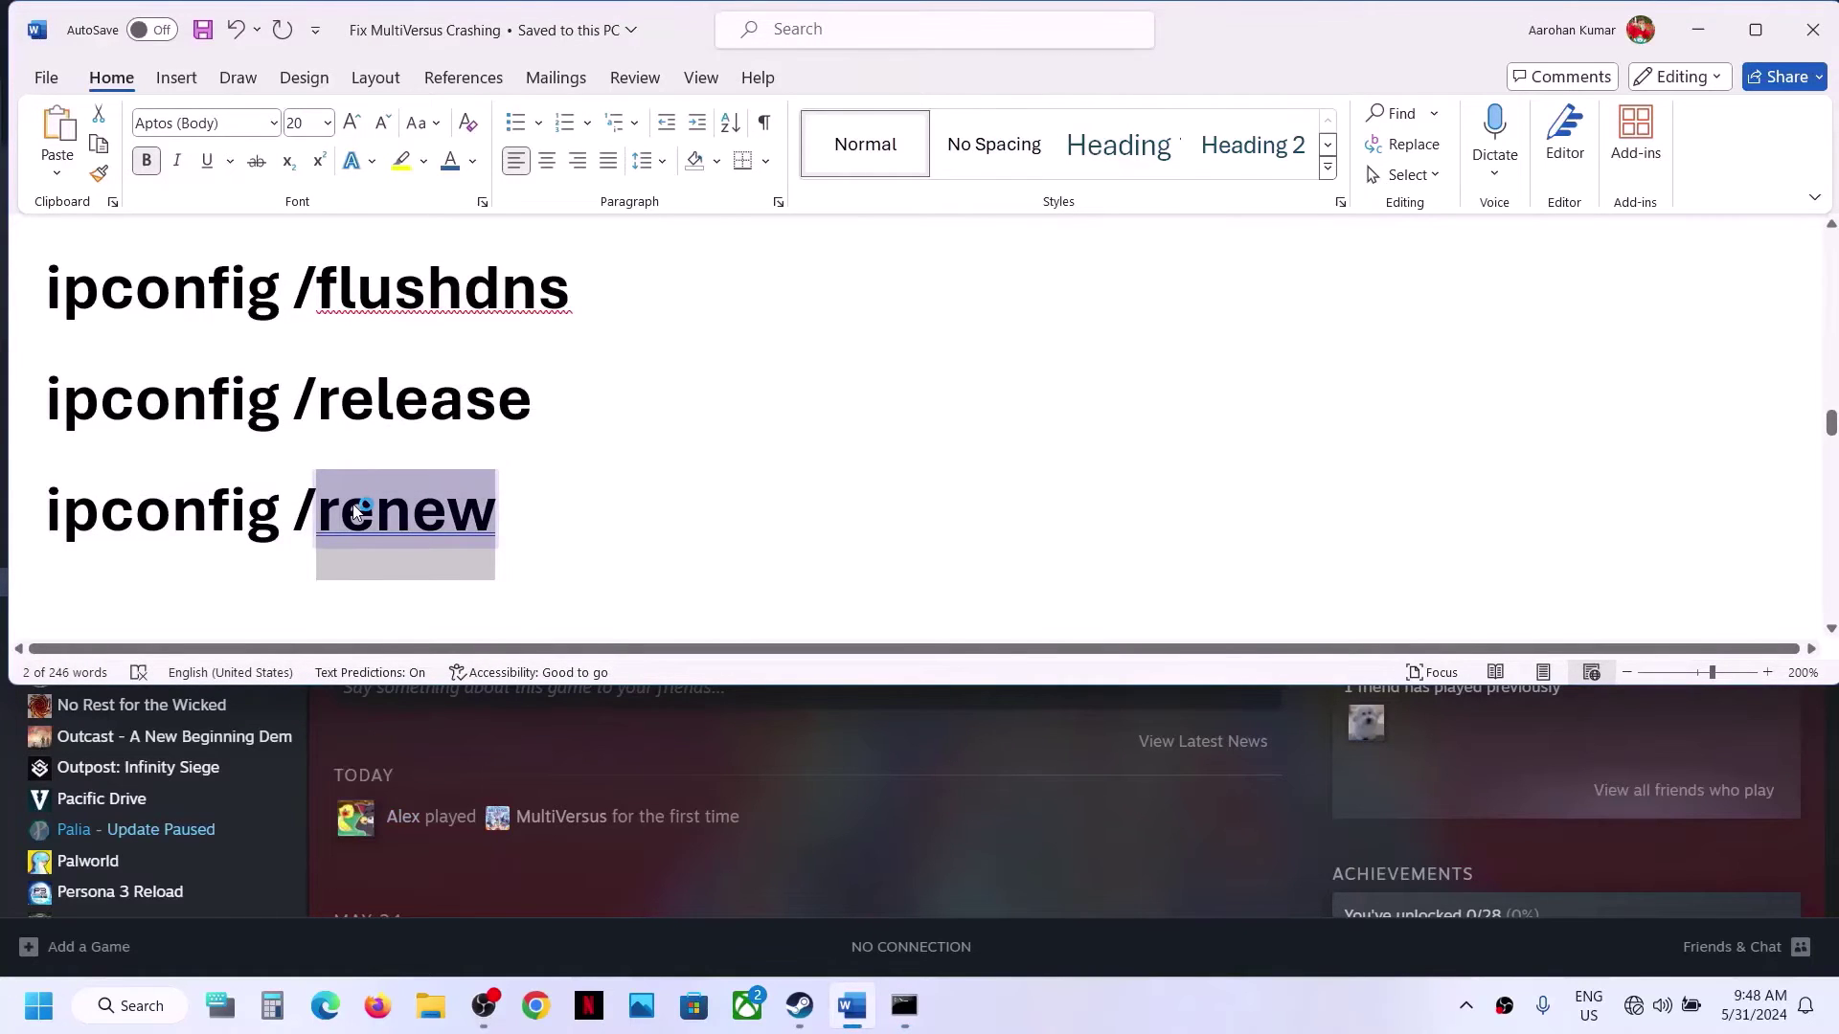
triple_click(229, 508)
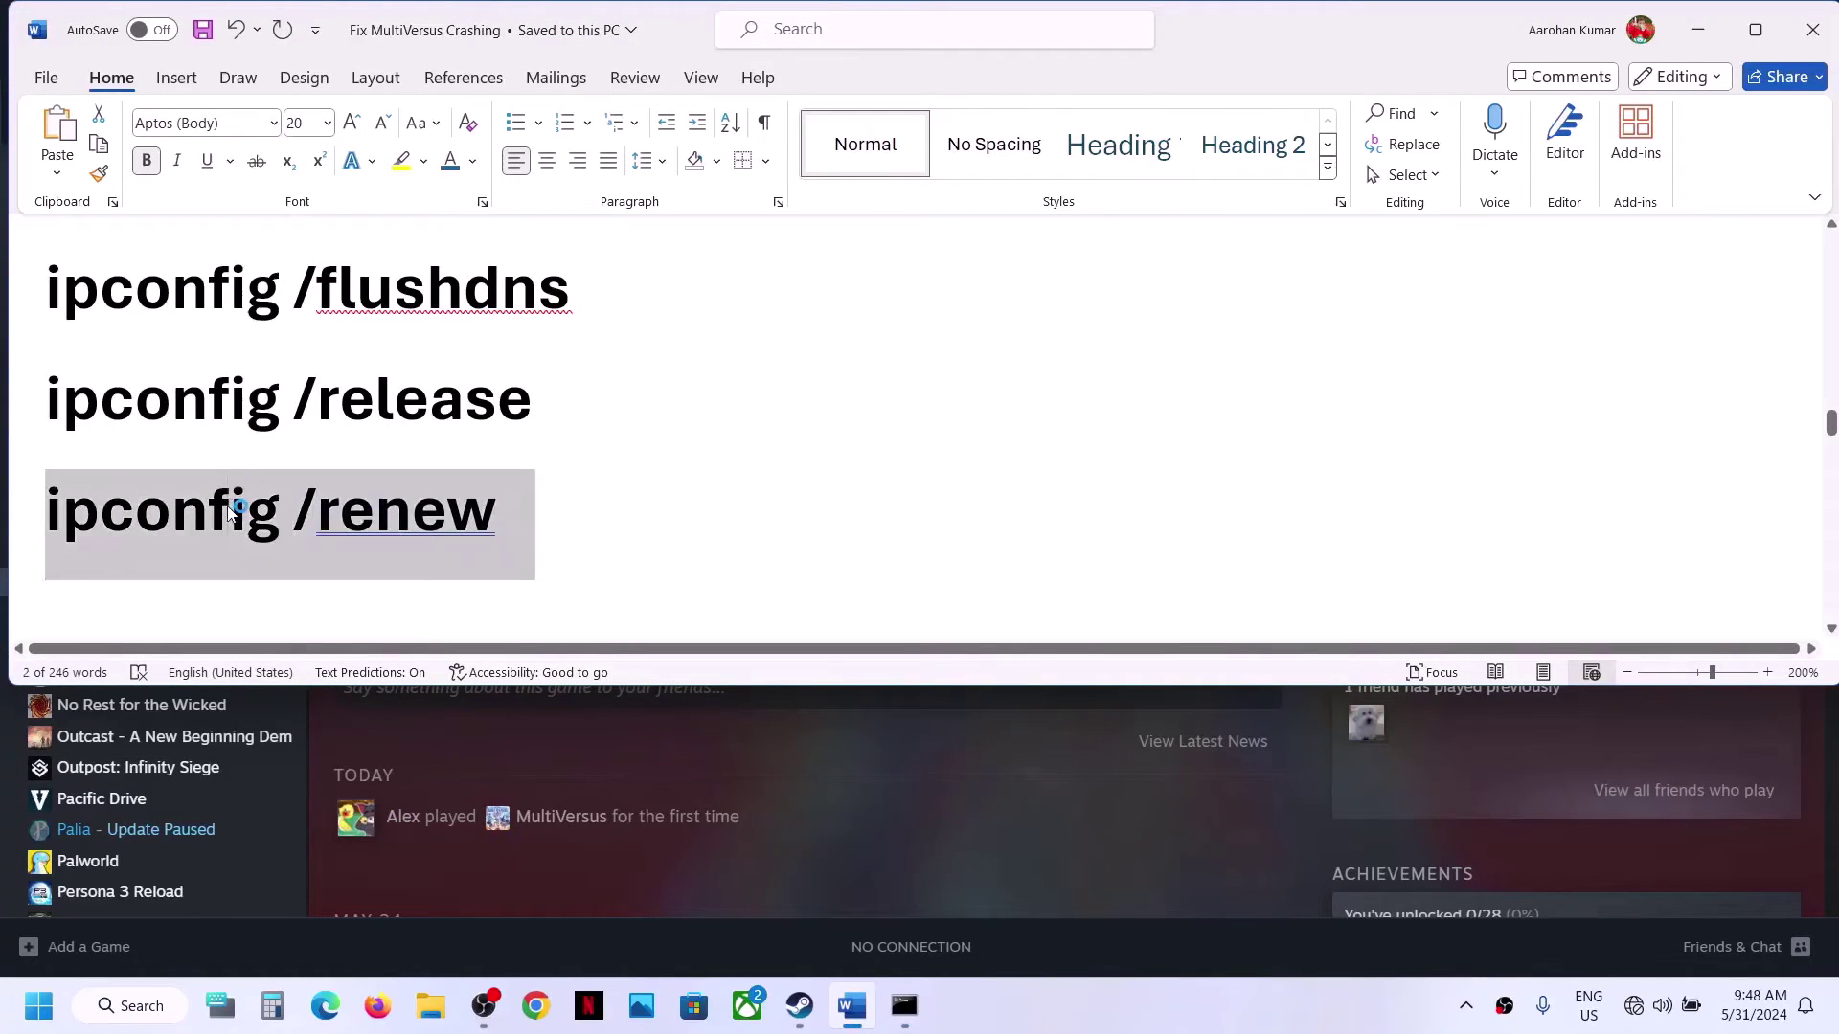
key(alt+Tab)
key(ctrl+v)
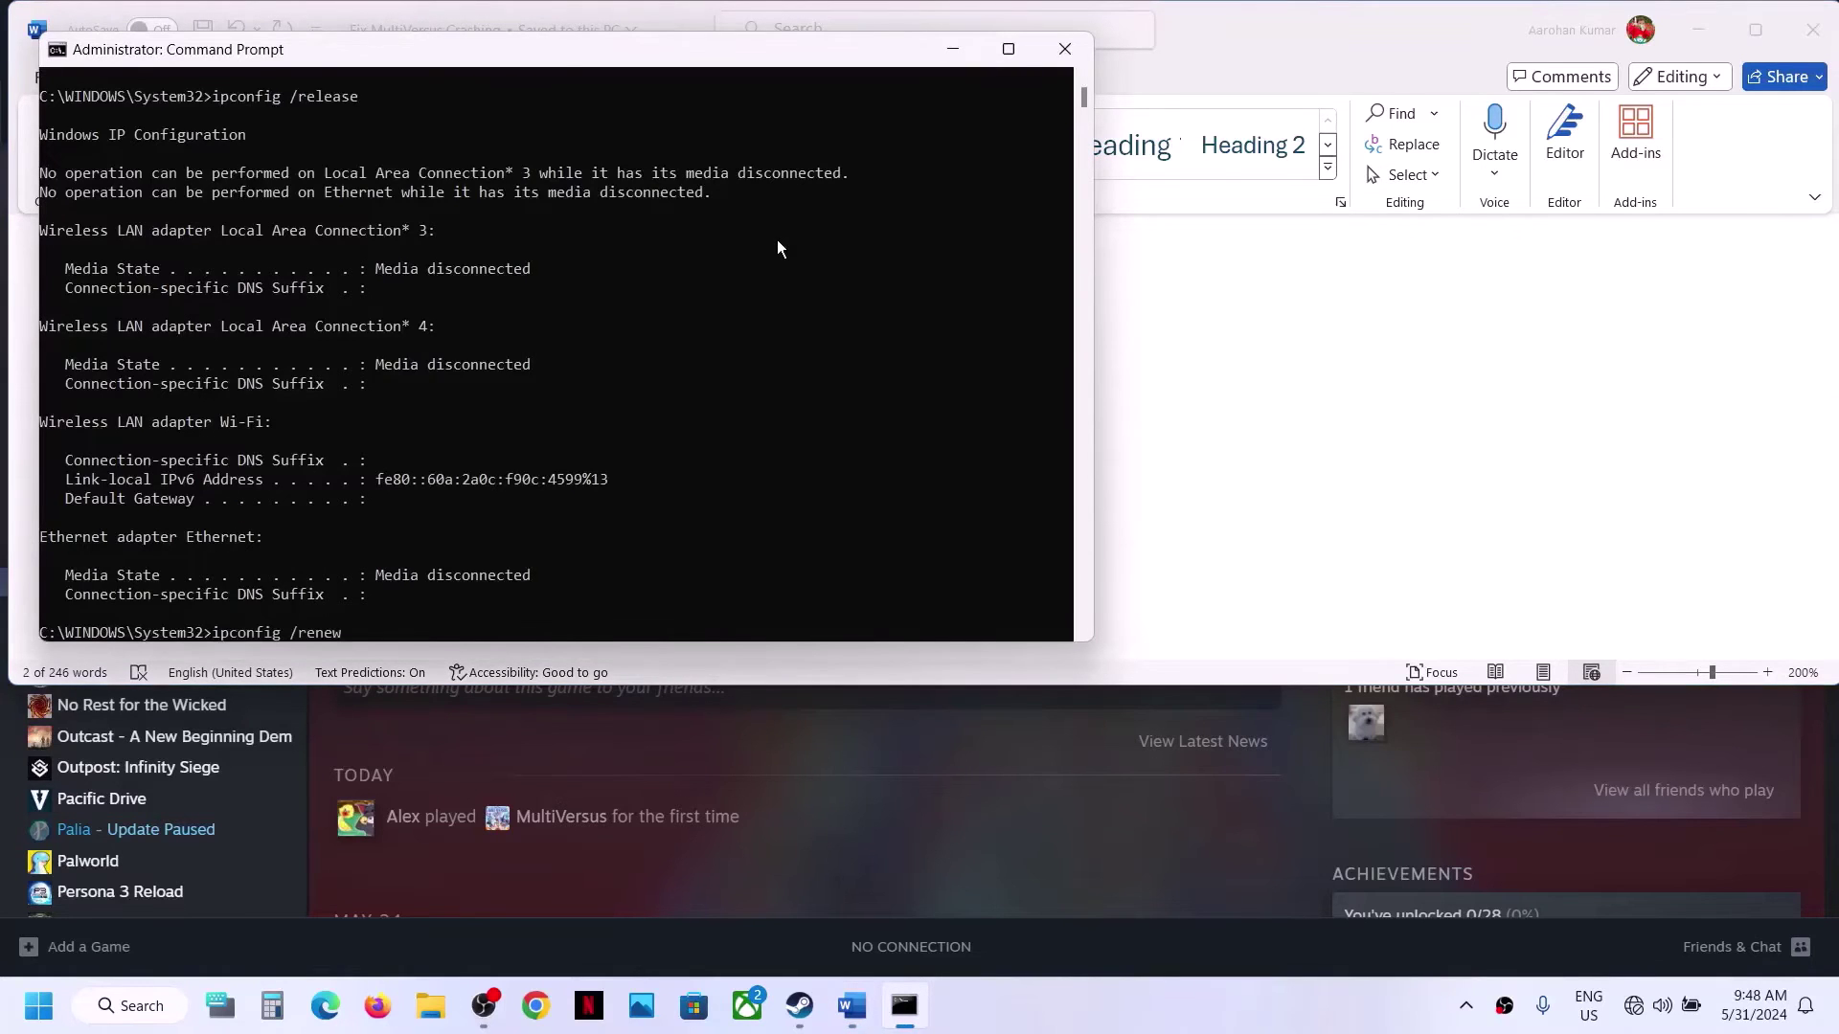
key(Return)
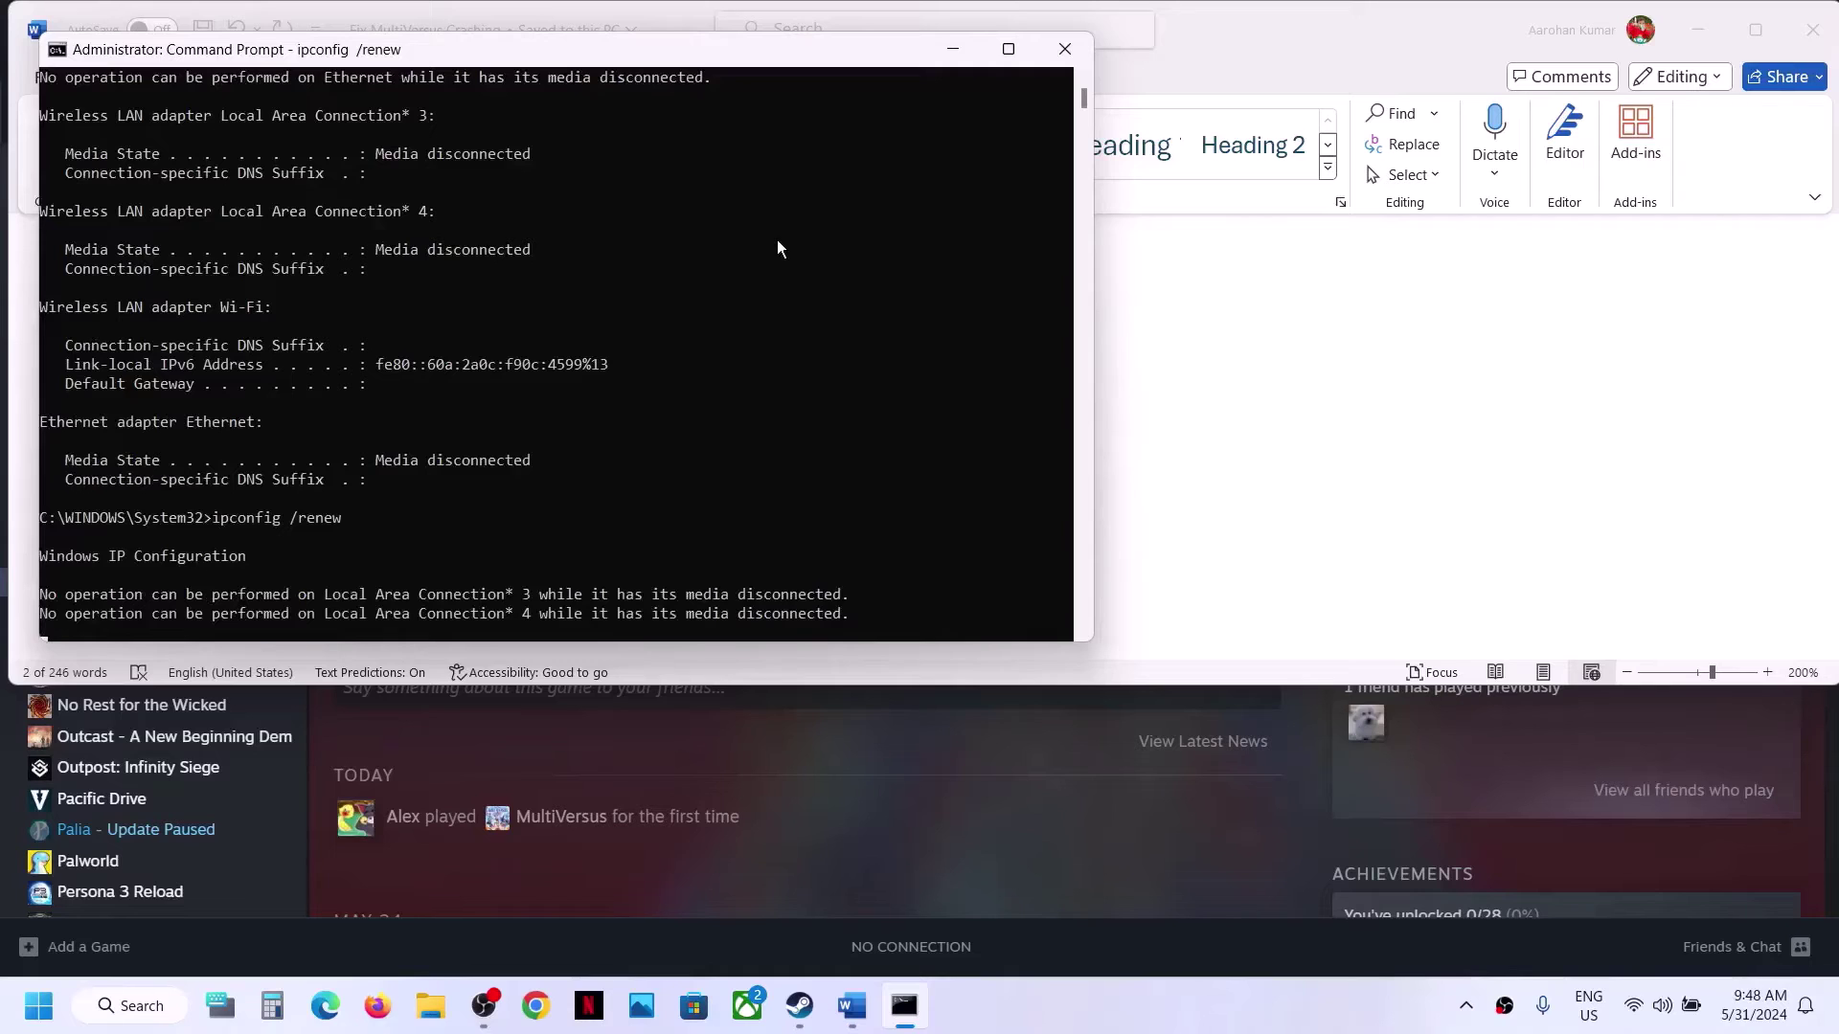
click(1090, 58)
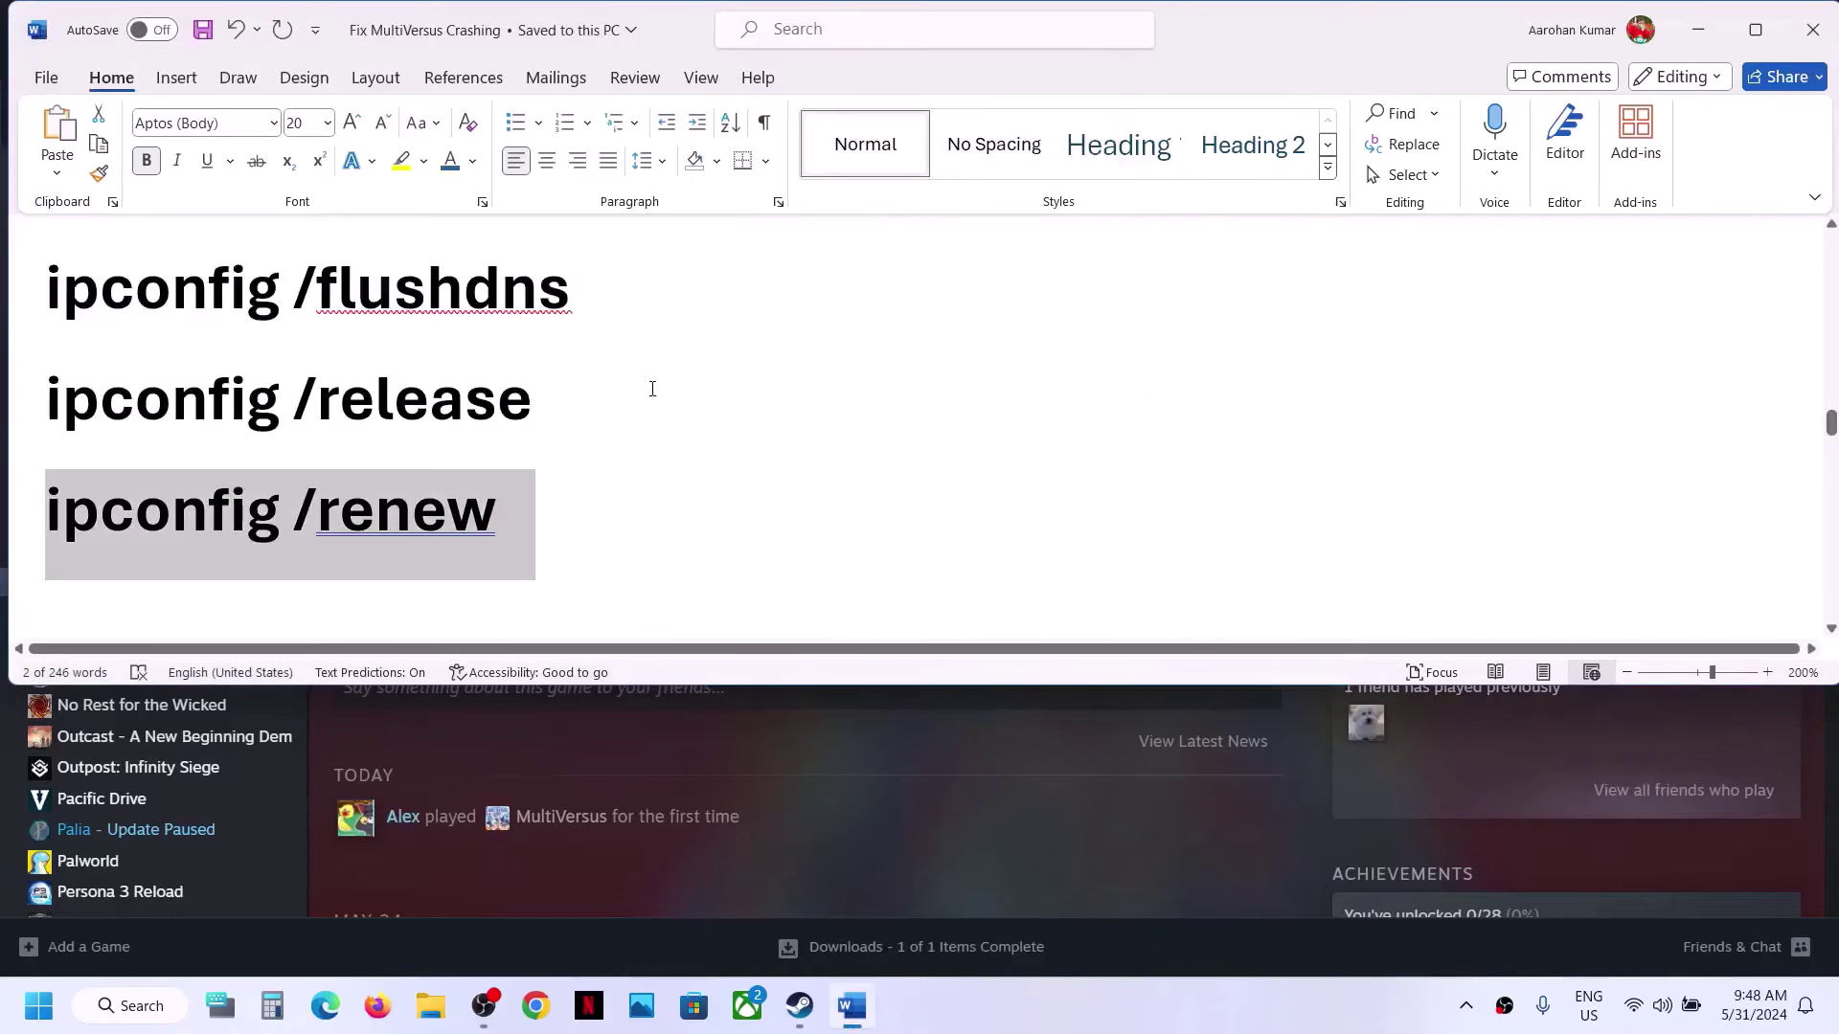
Highlight "Turn off/On VPN" in Step 12 of the guide.
scroll(653, 388, down, 3)
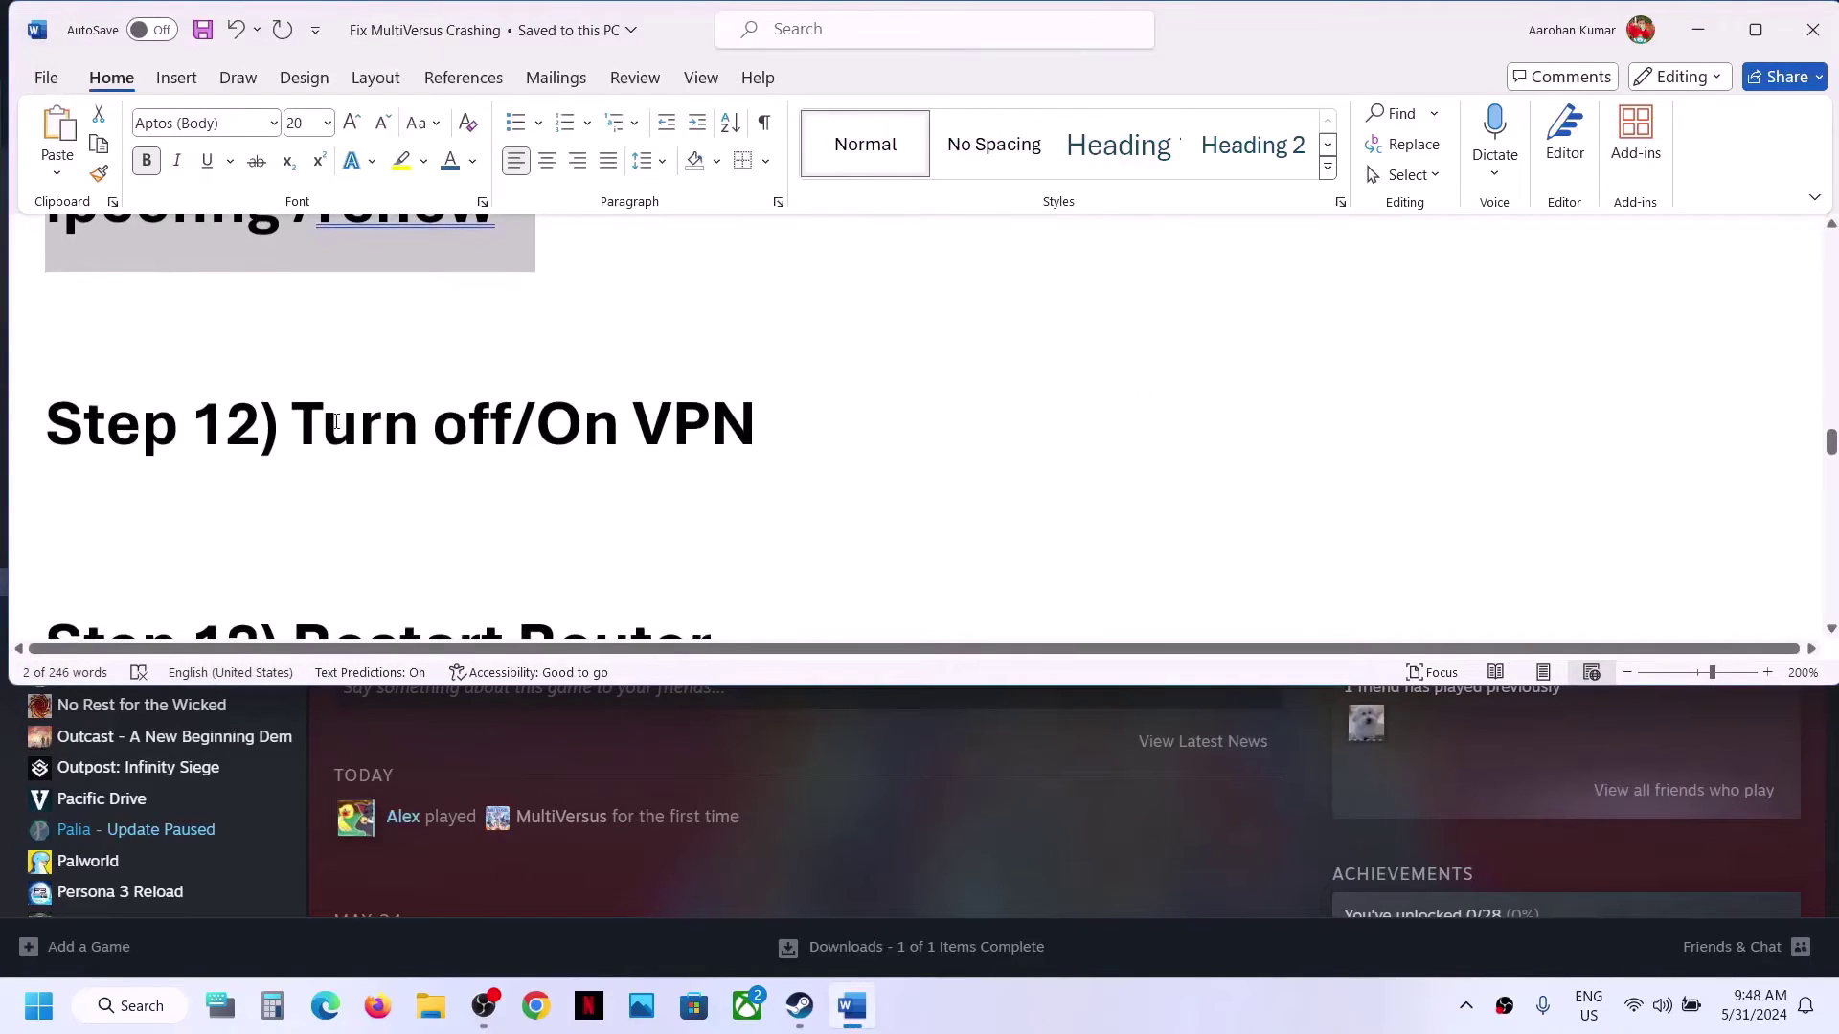
drag(333, 424, 767, 433)
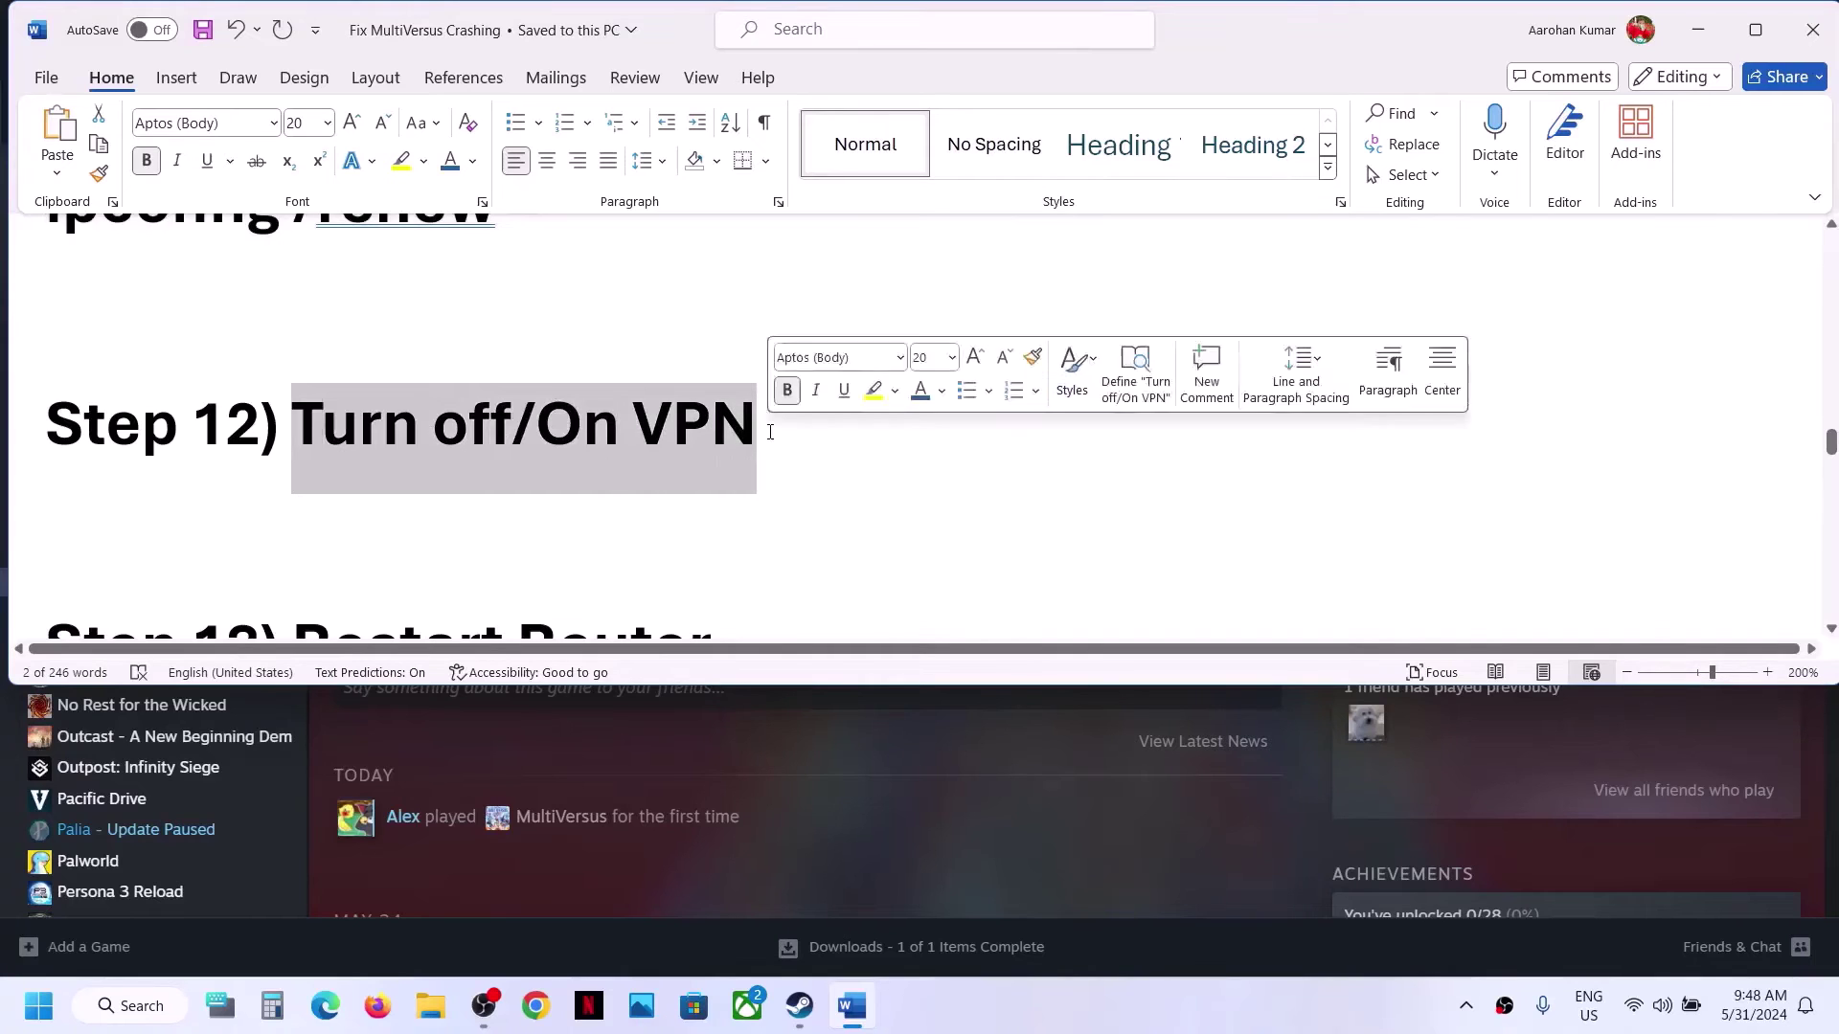
click(770, 432)
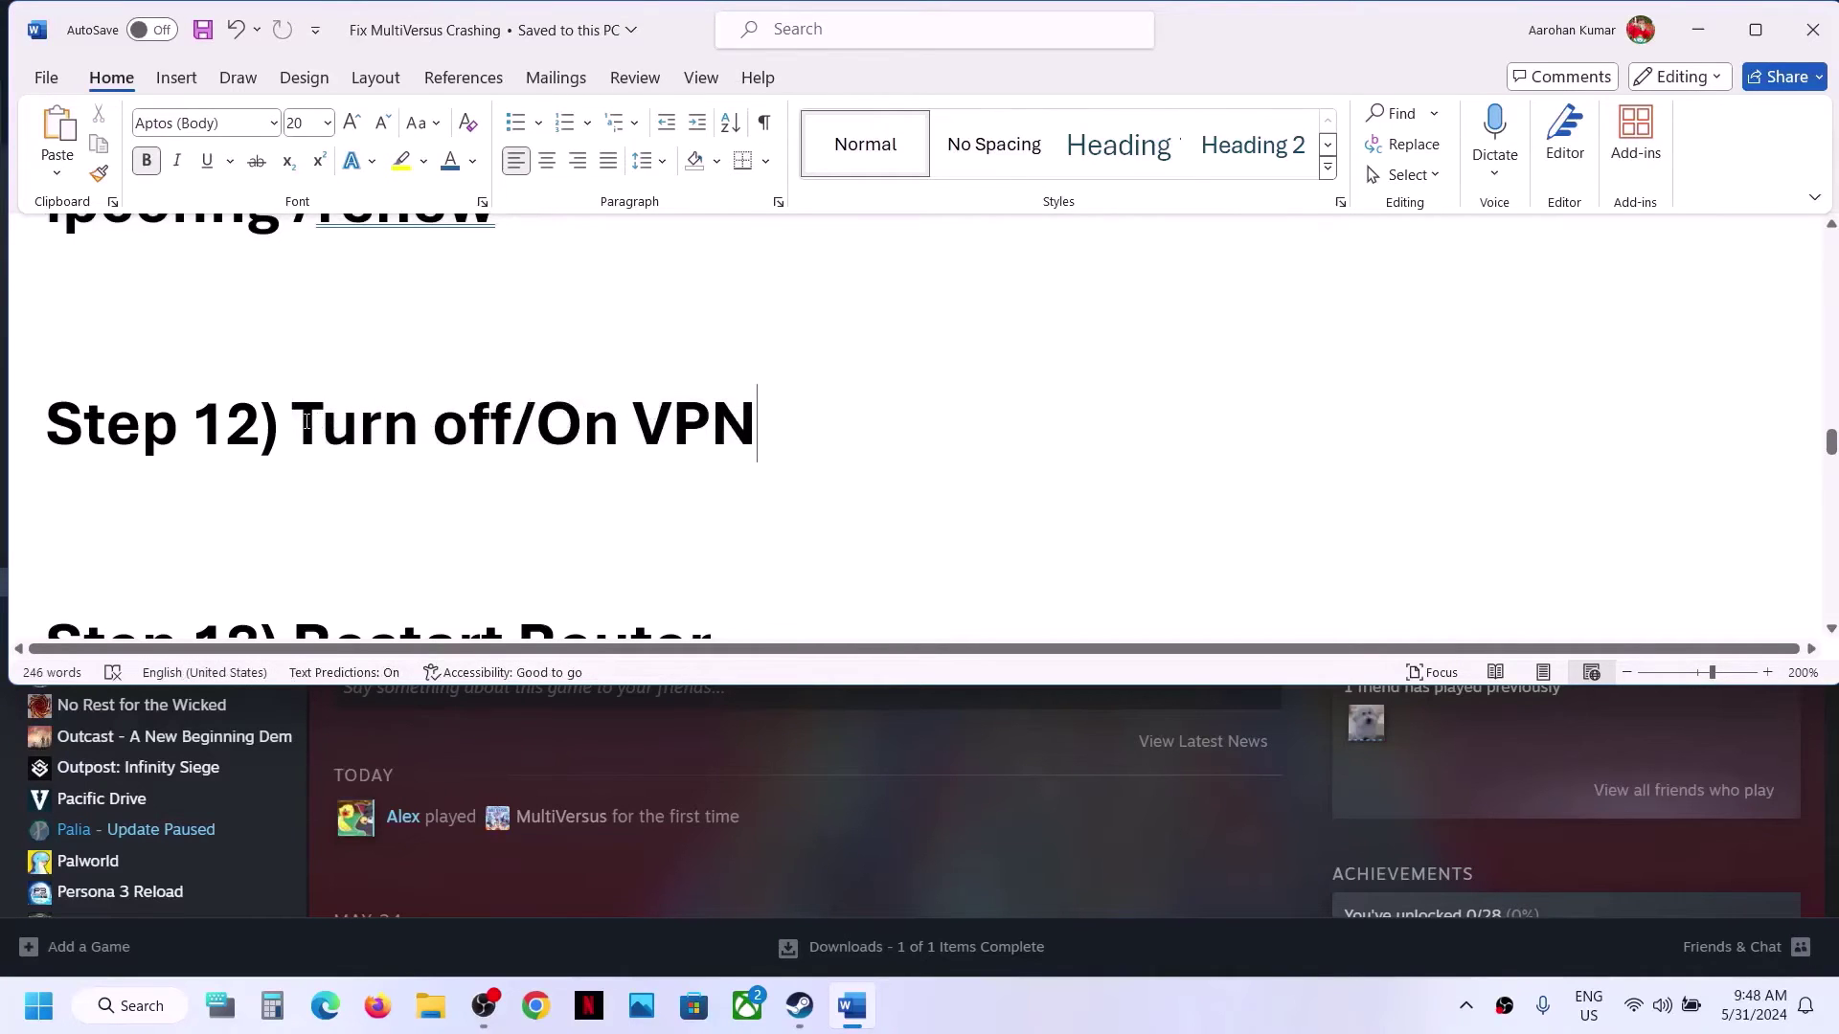
drag(406, 406, 731, 438)
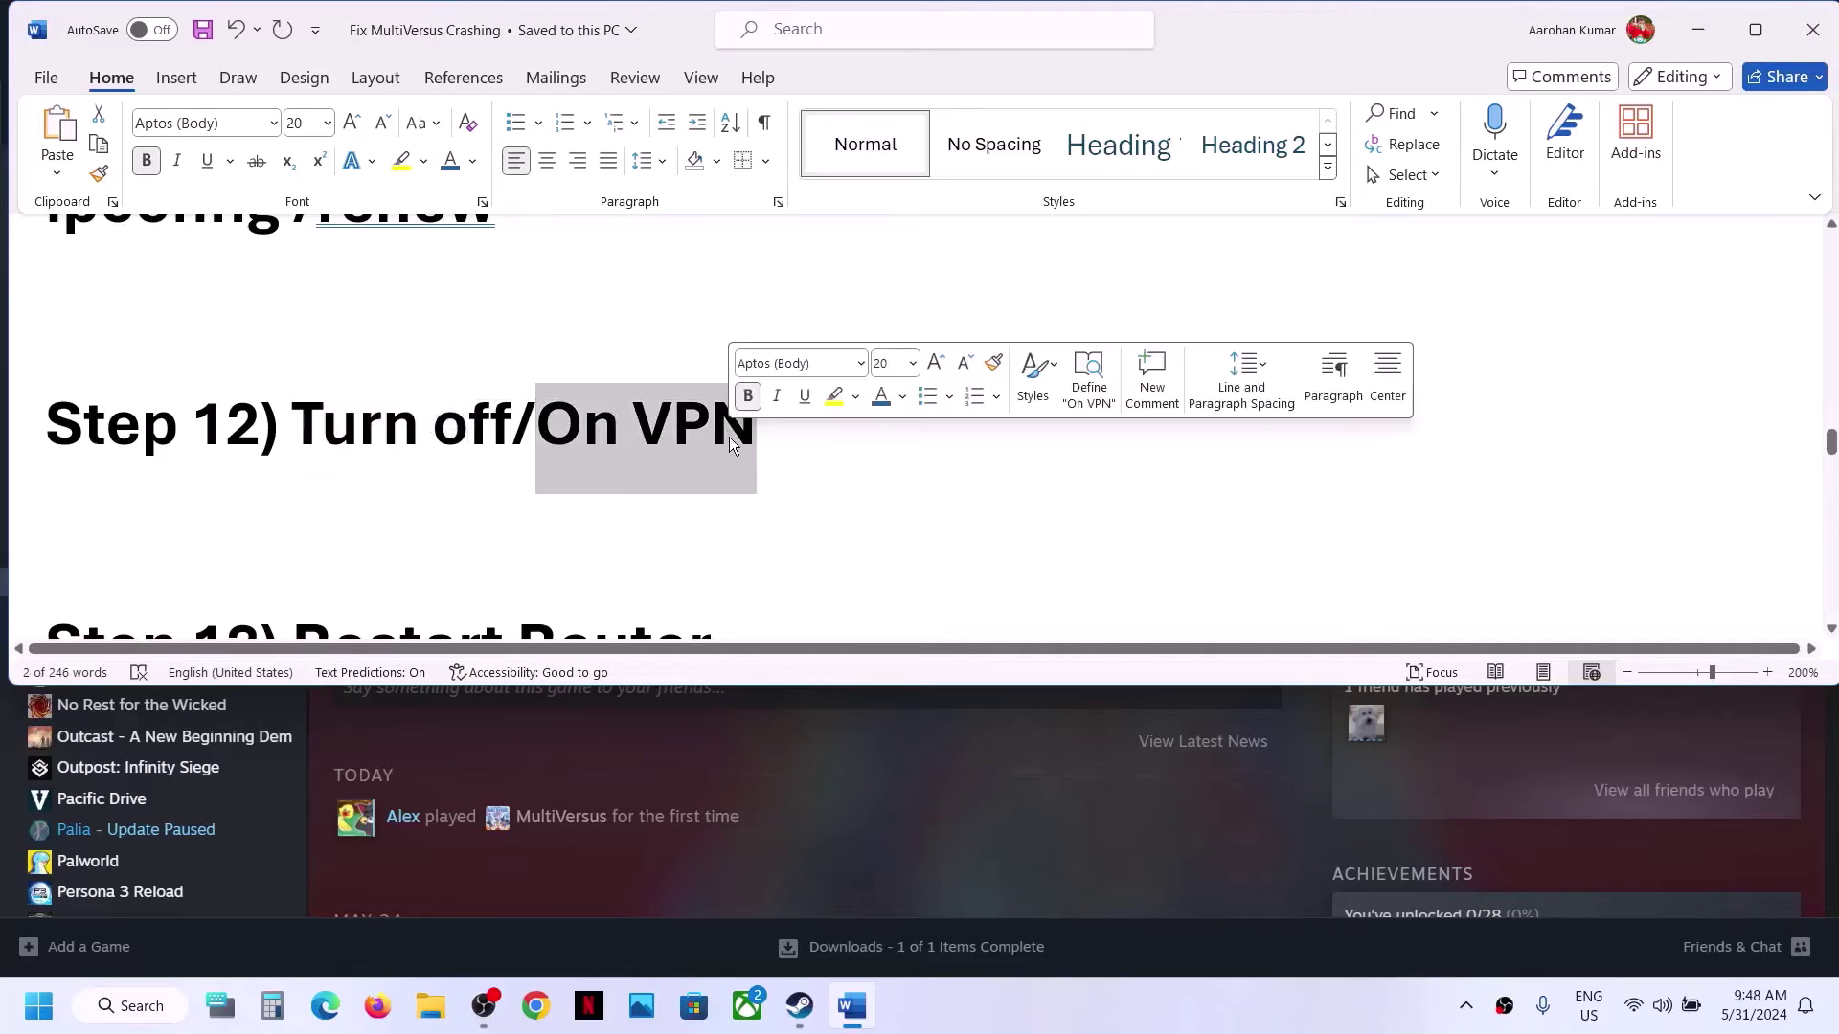
drag(330, 423, 676, 439)
Move on to Step 13 of the guide and highlight "Restart Router".
scroll(676, 440, down, 1)
scroll(677, 440, down, 2)
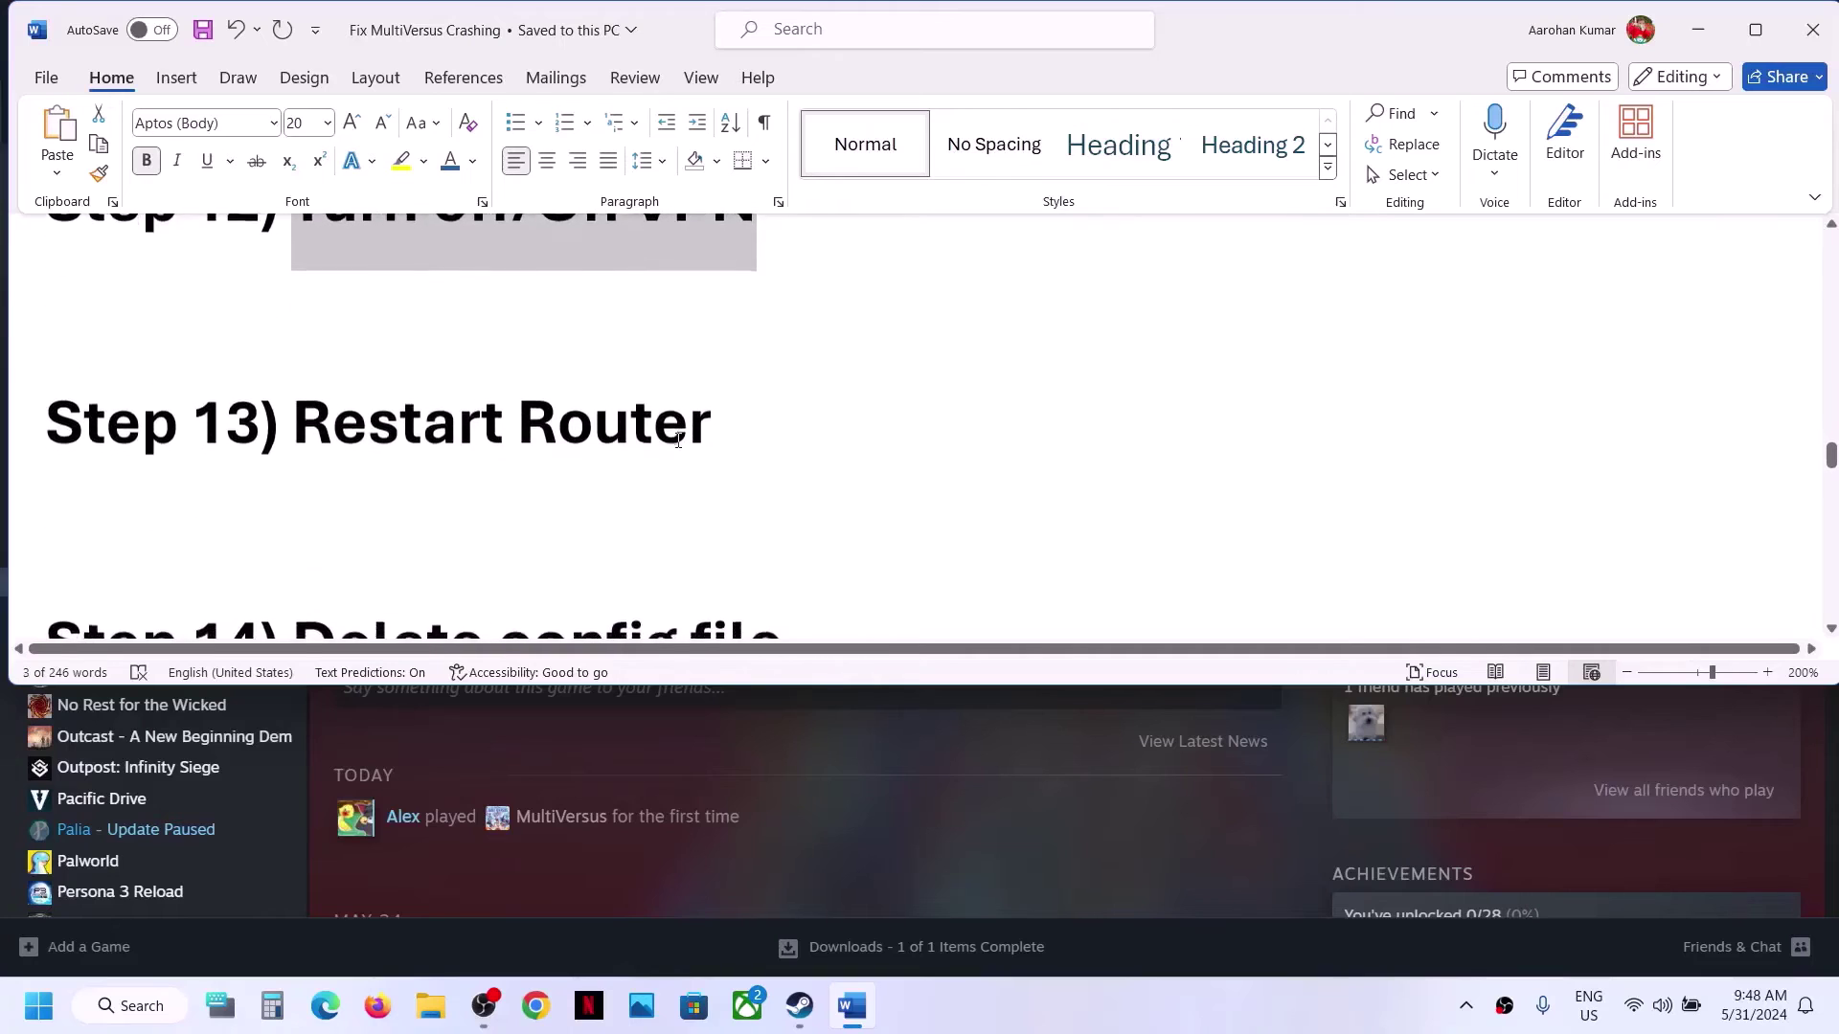
drag(440, 436, 748, 434)
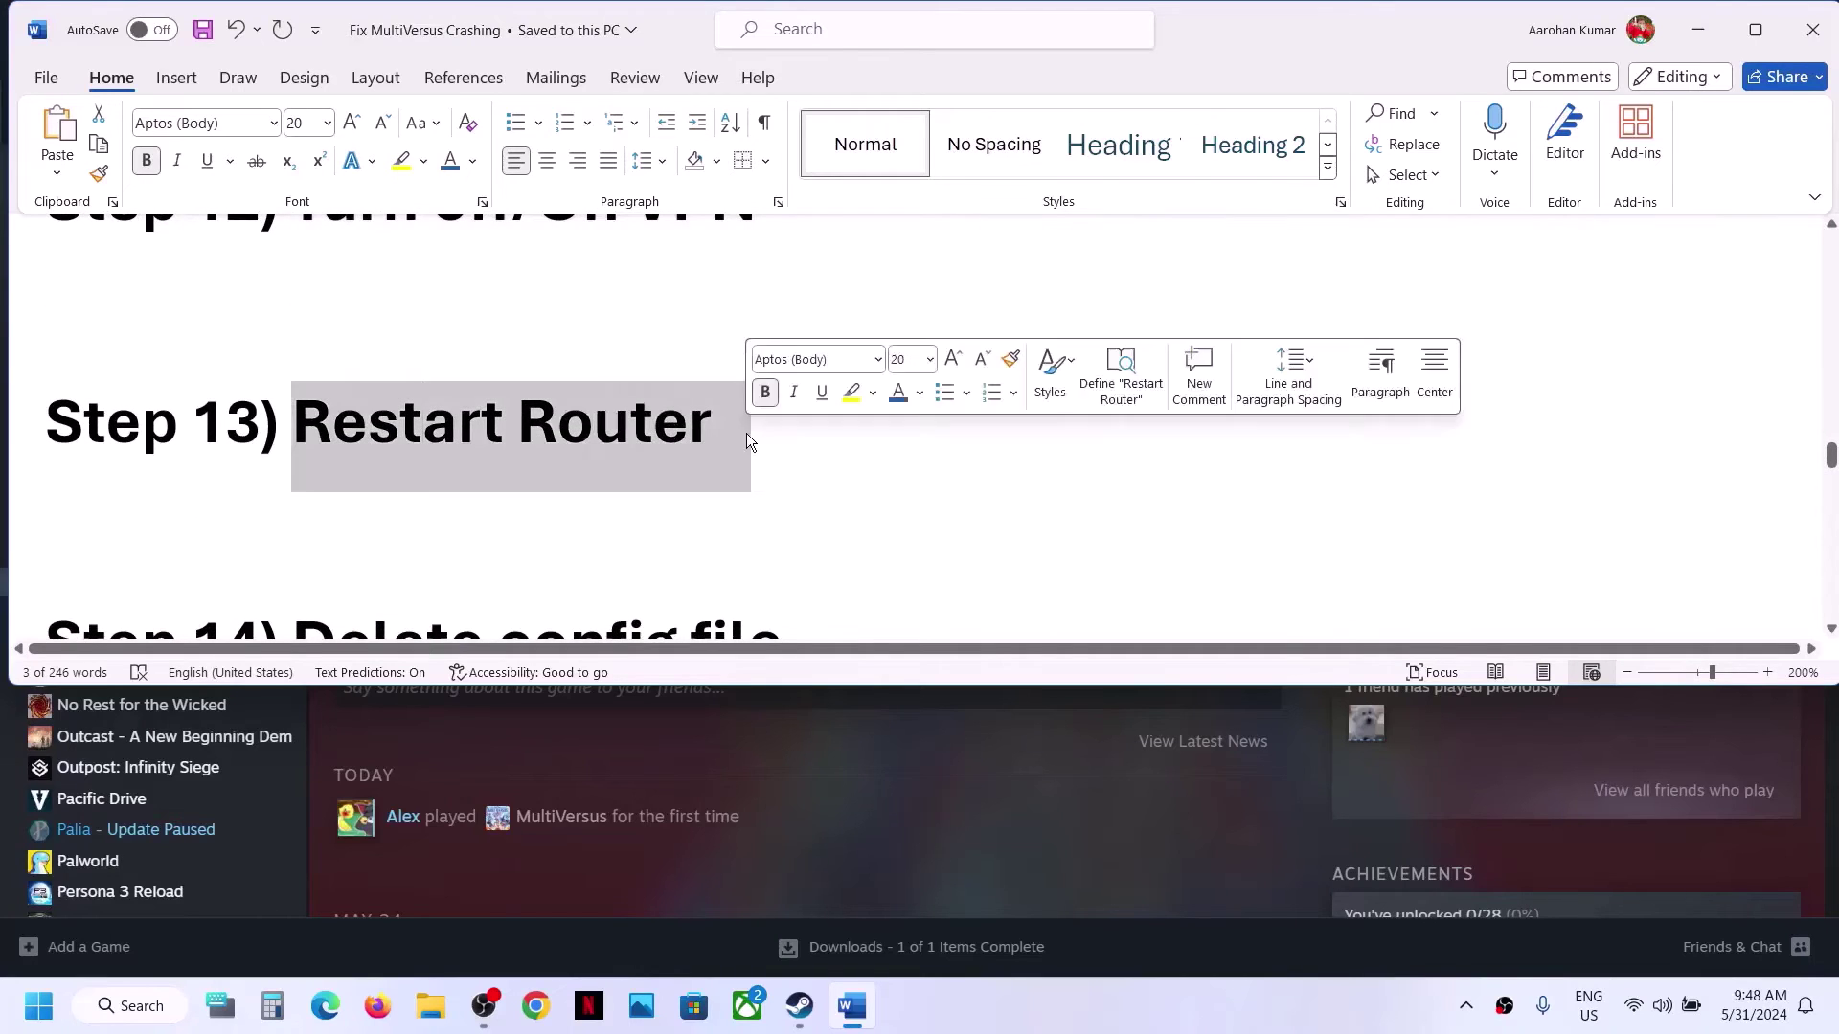
click(747, 433)
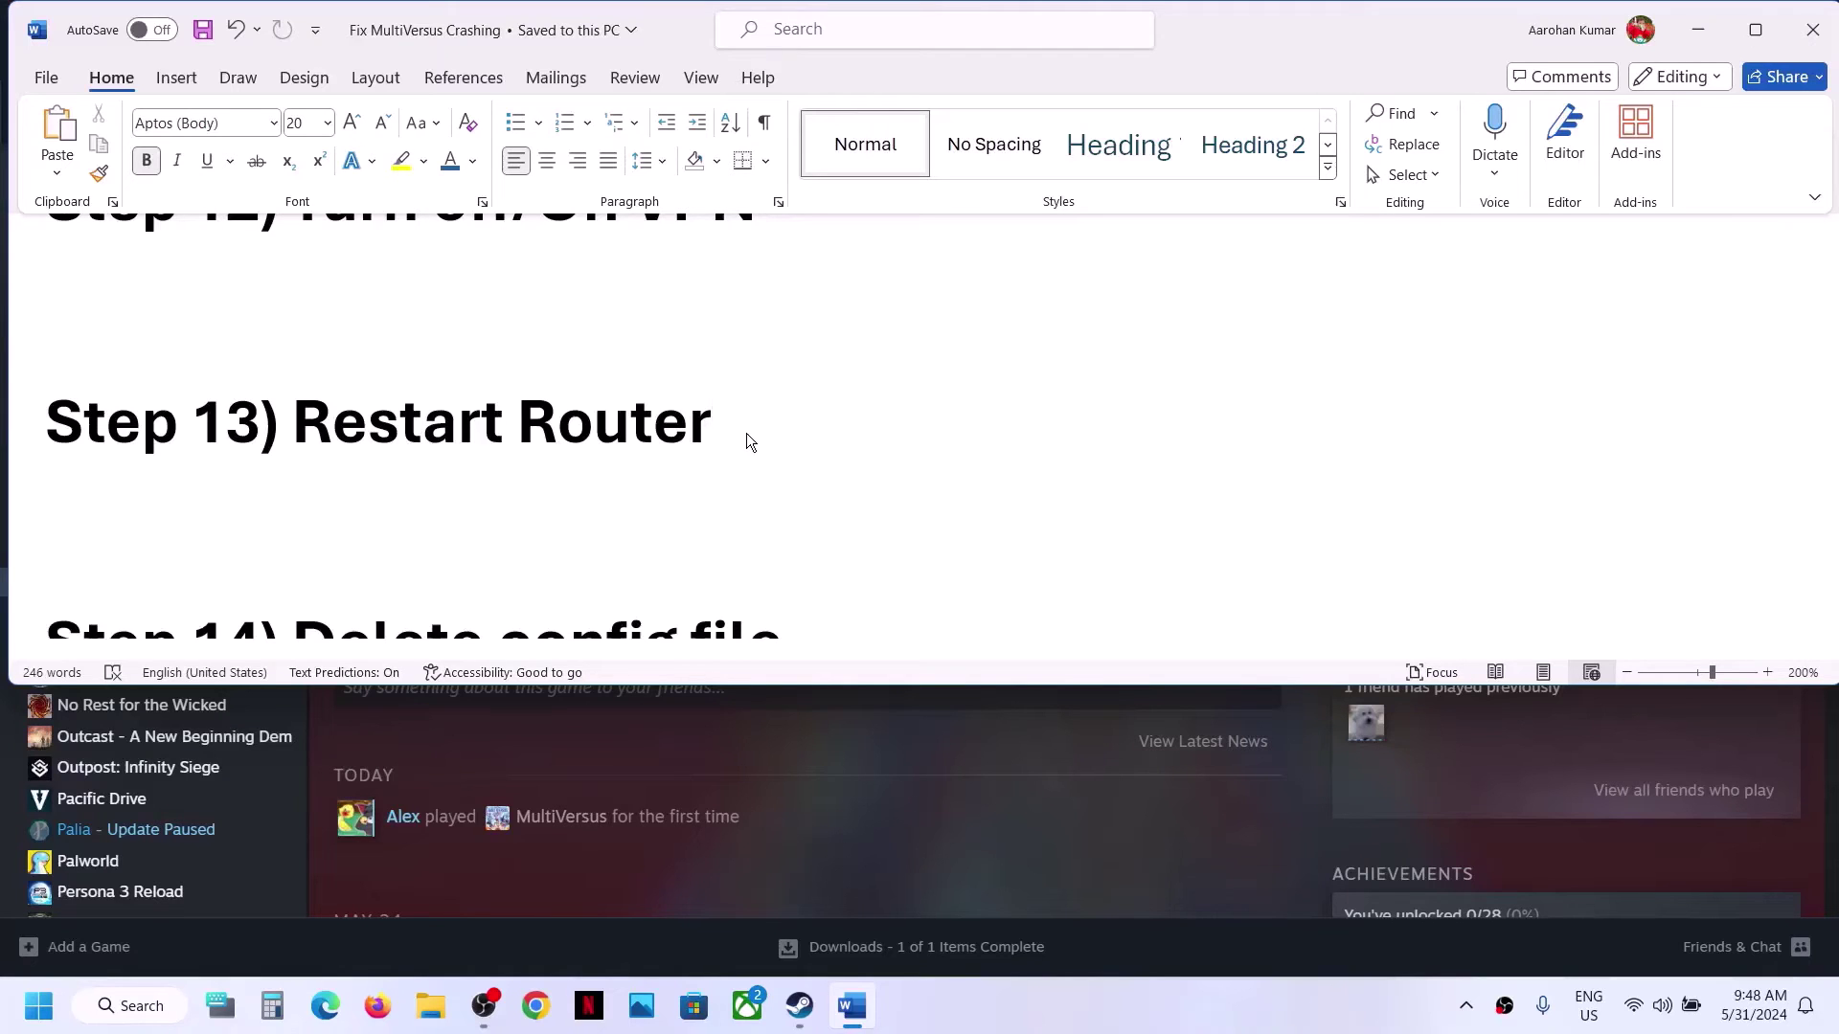
Highlight "Delete config file" in Step 14 of the guide, and open the Users folder on the C: drive in File Explorer.
scroll(745, 433, down, 2)
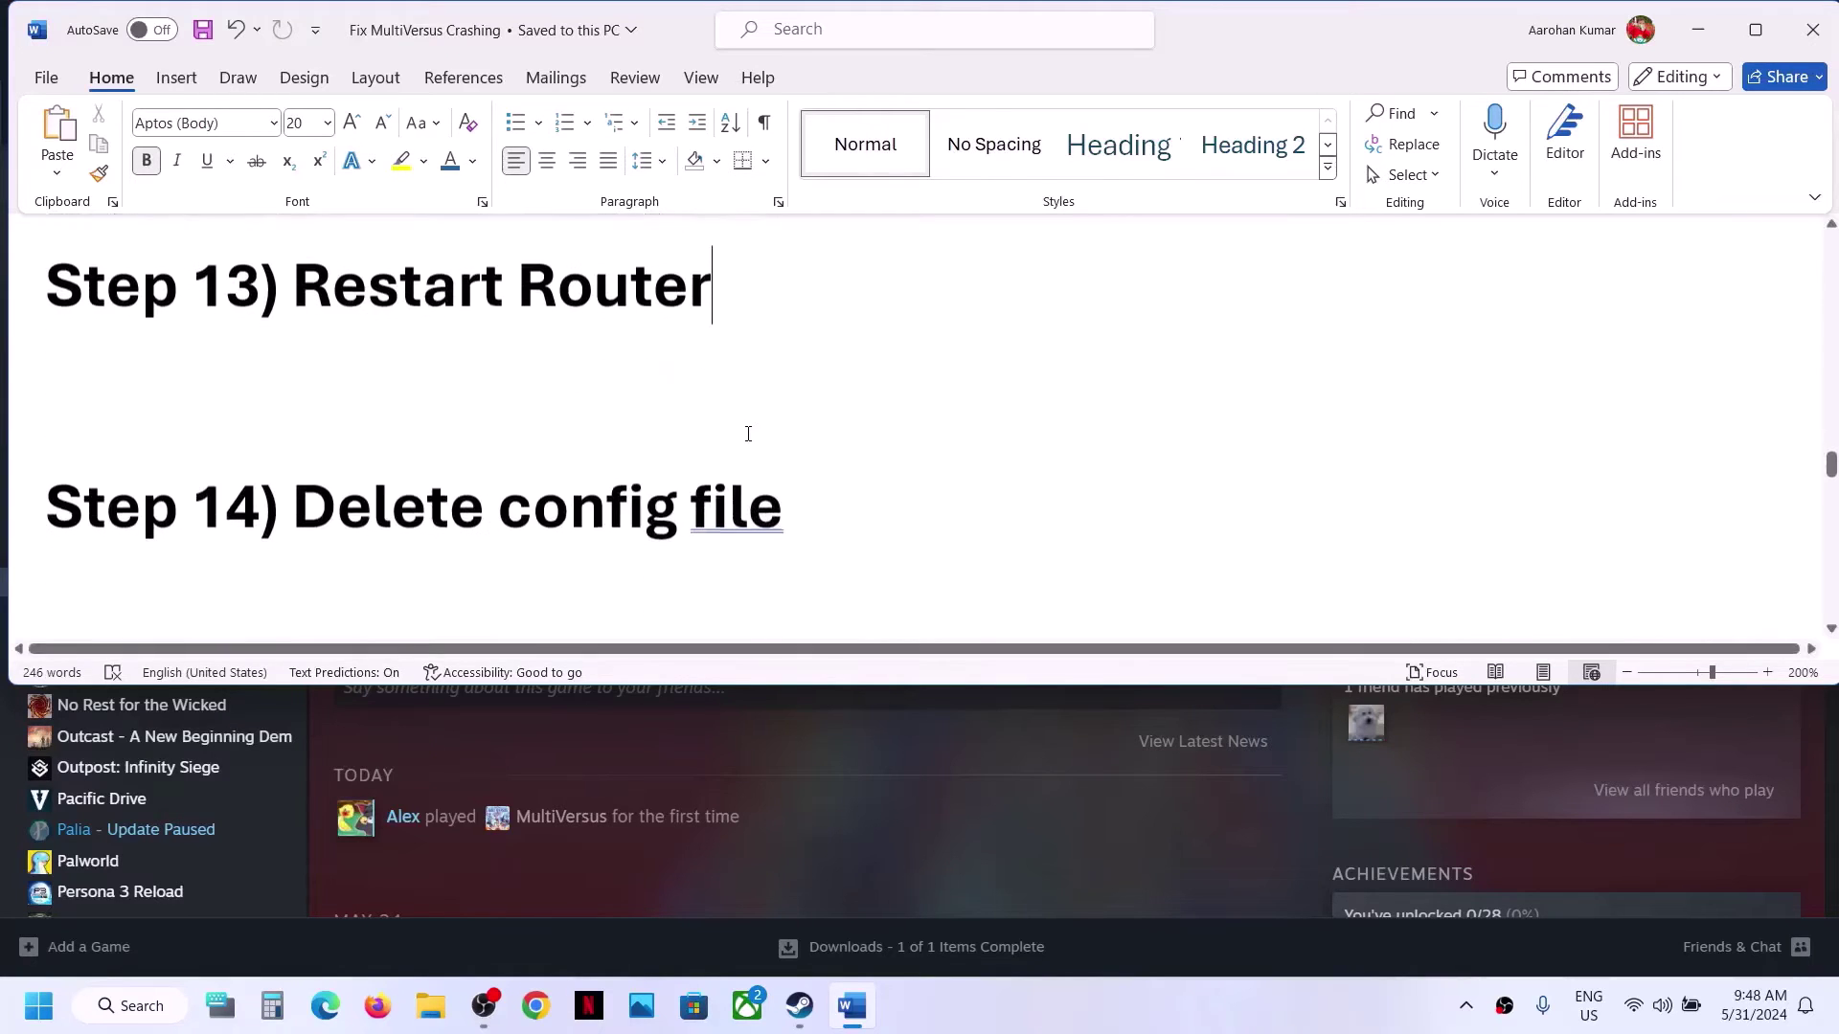
drag(326, 502, 822, 500)
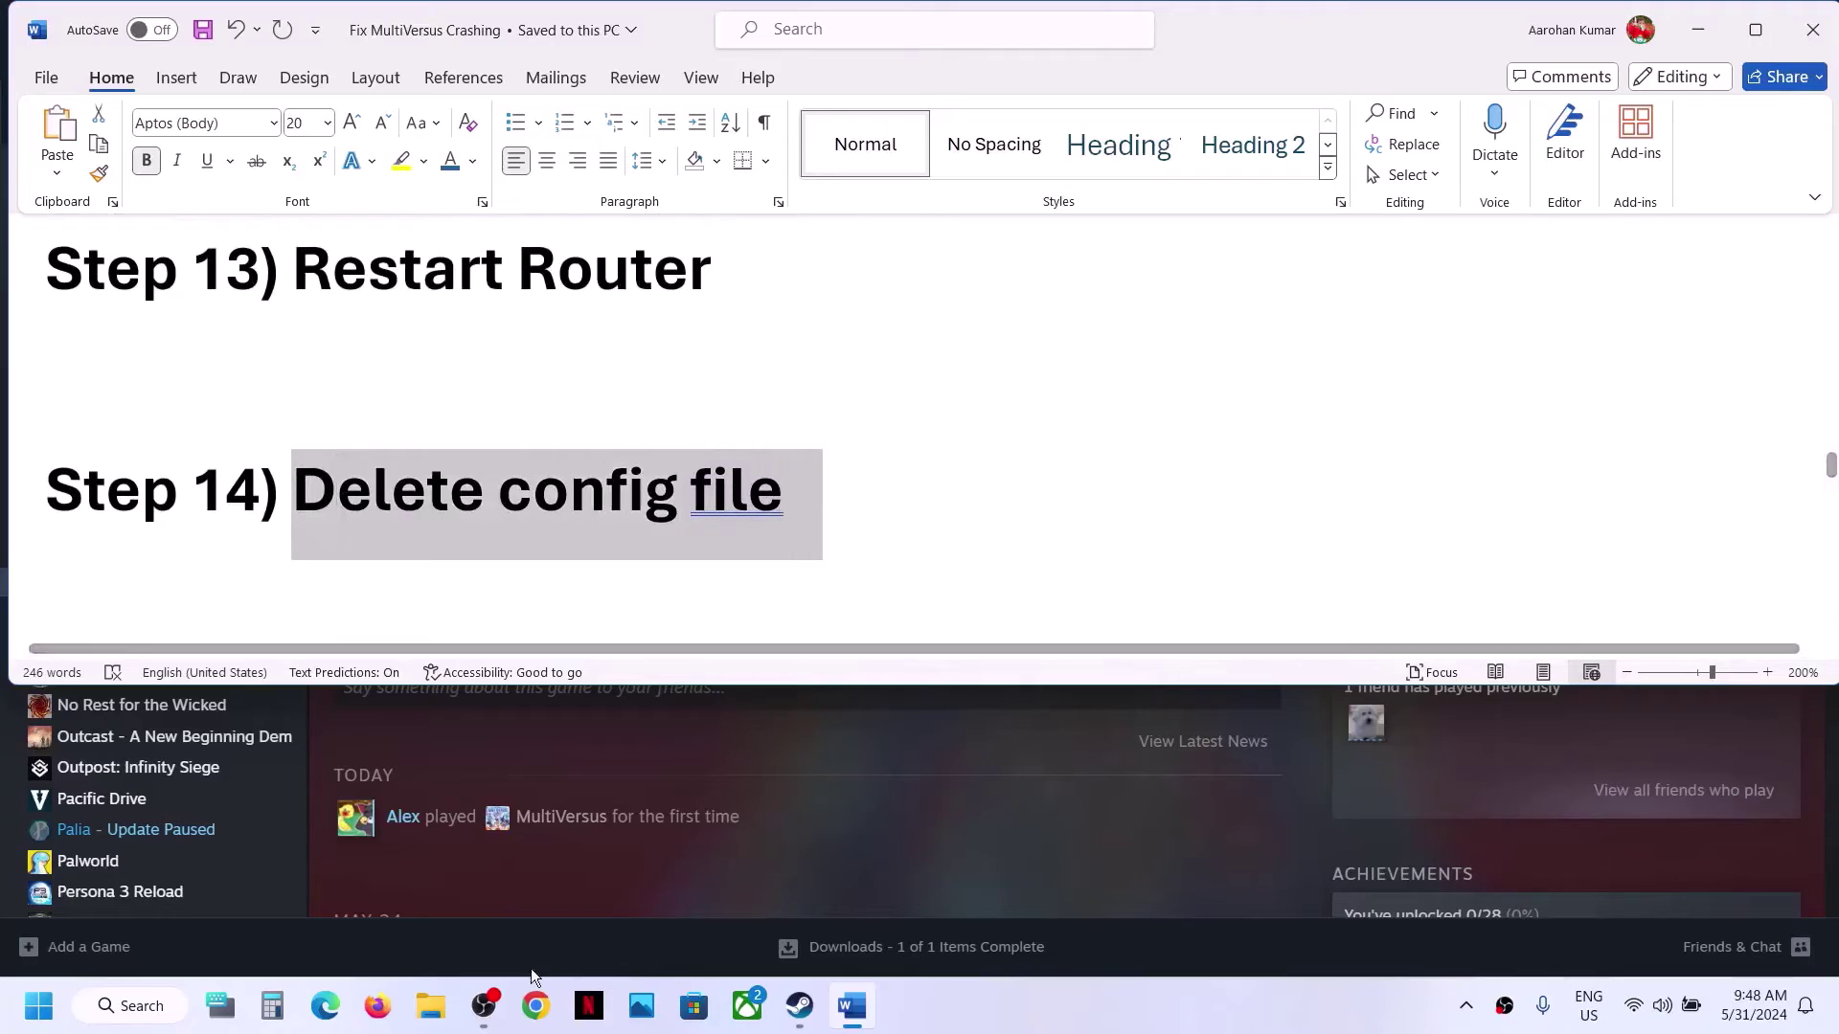
click(433, 1011)
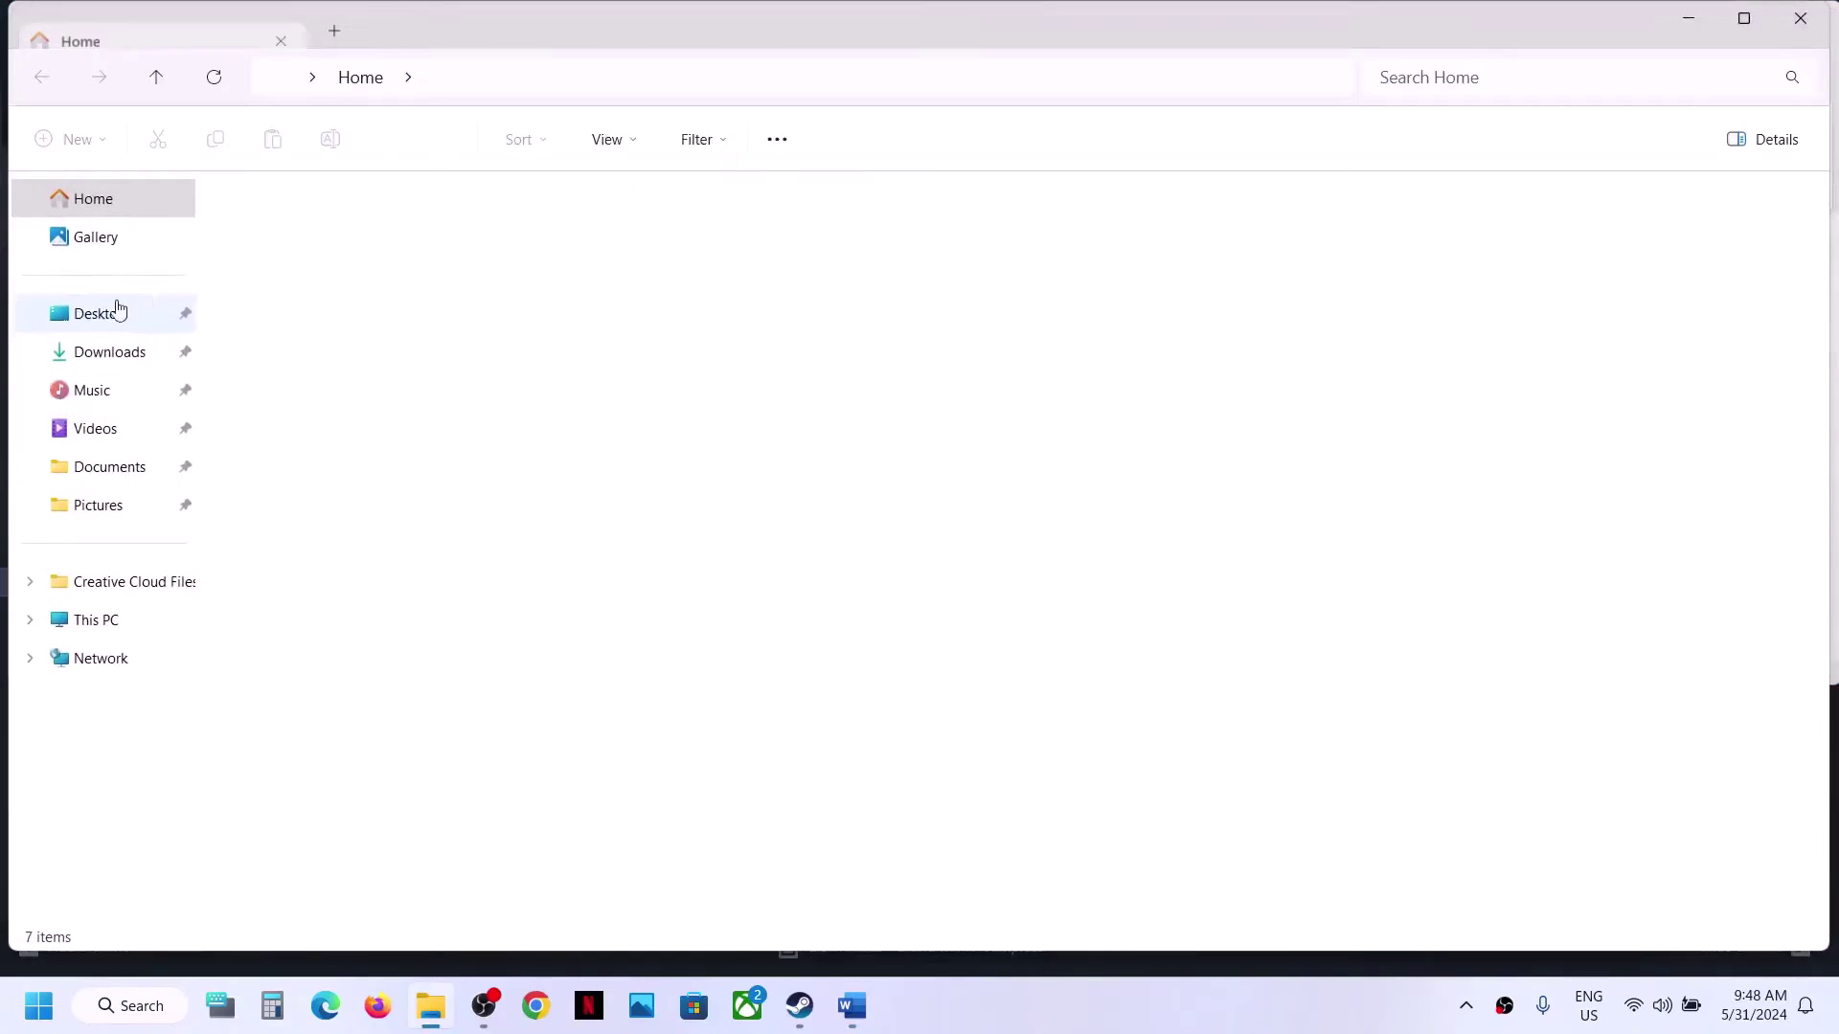
click(96, 620)
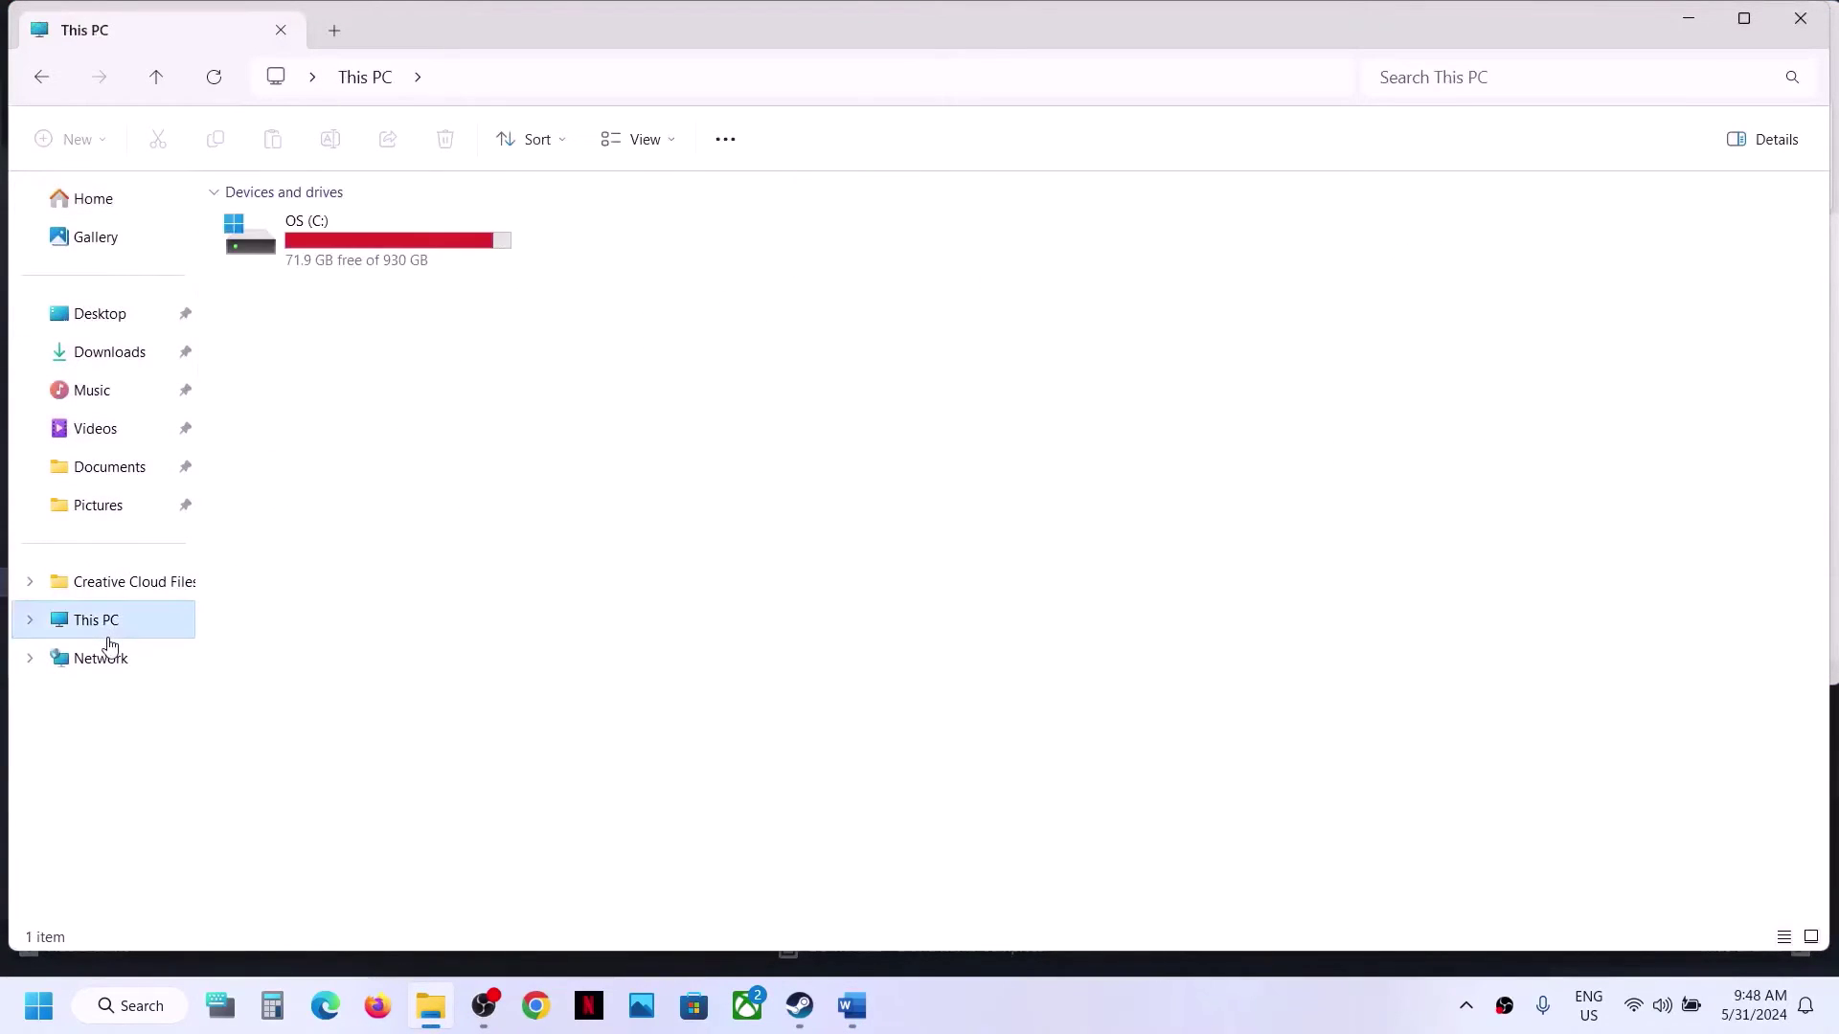
click(380, 264)
double_click(379, 265)
scroll(406, 474, down, 5)
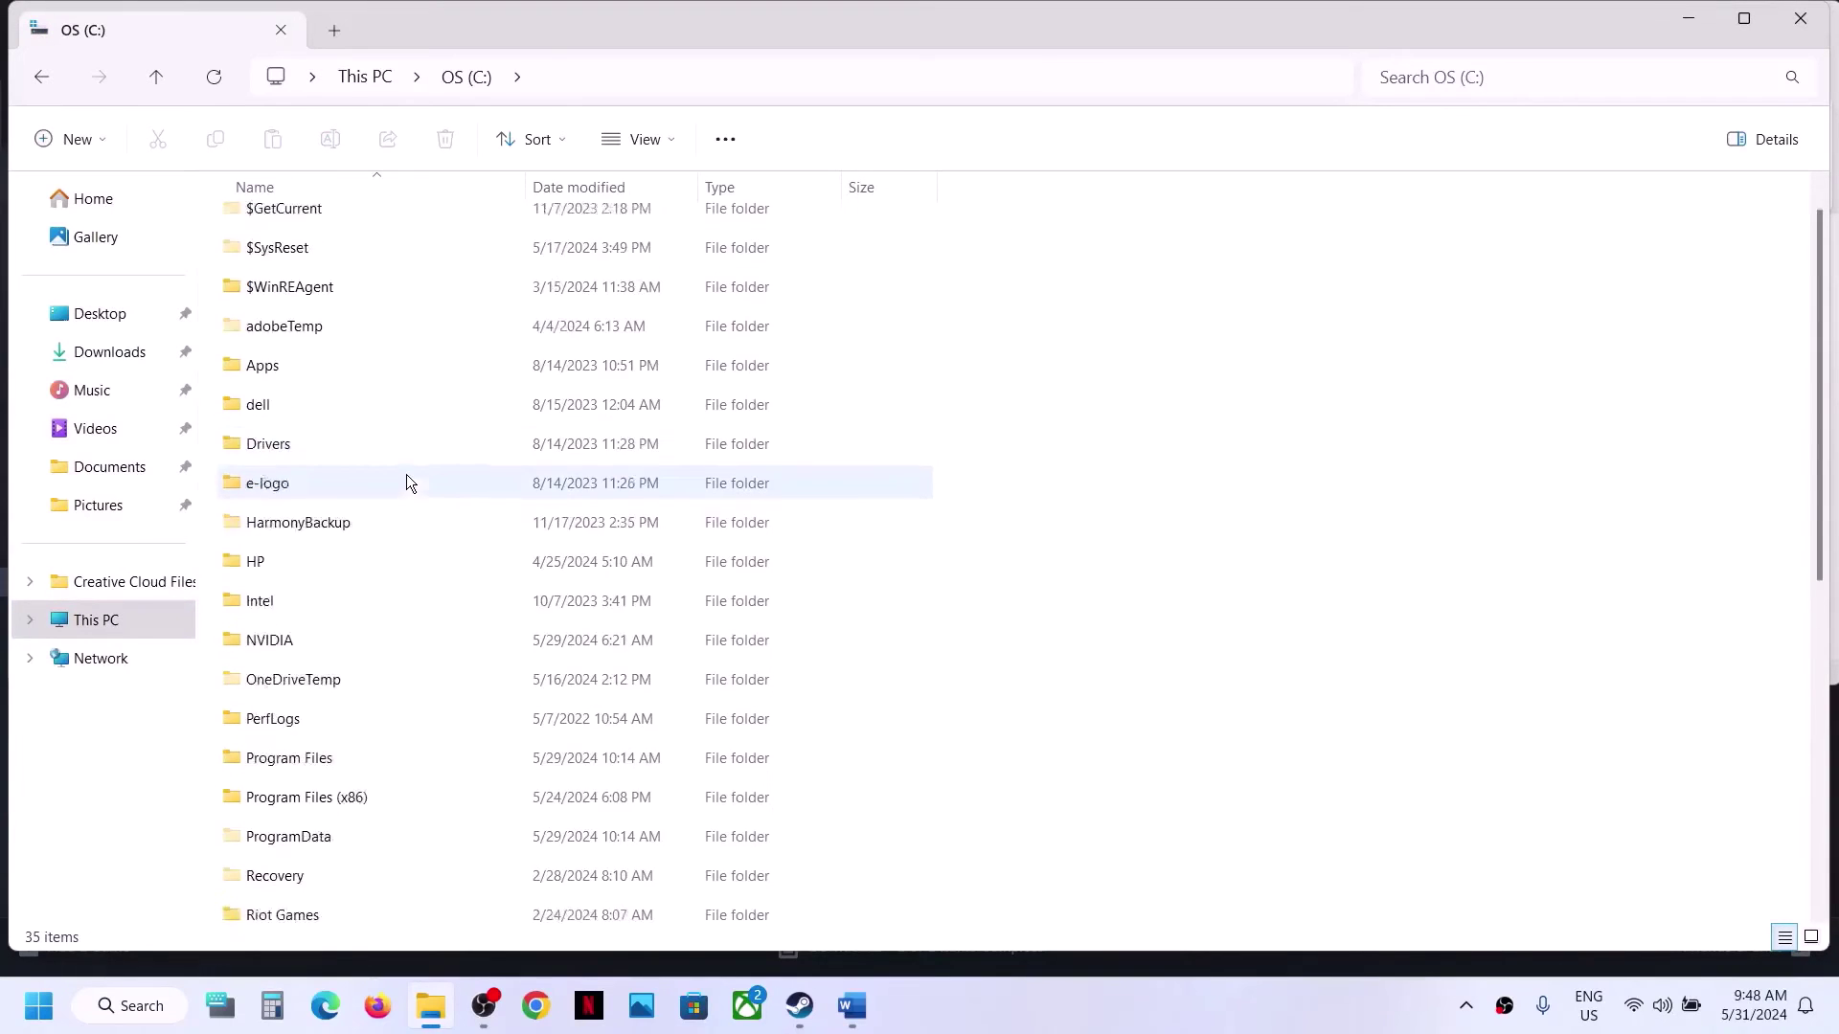
double_click(276, 599)
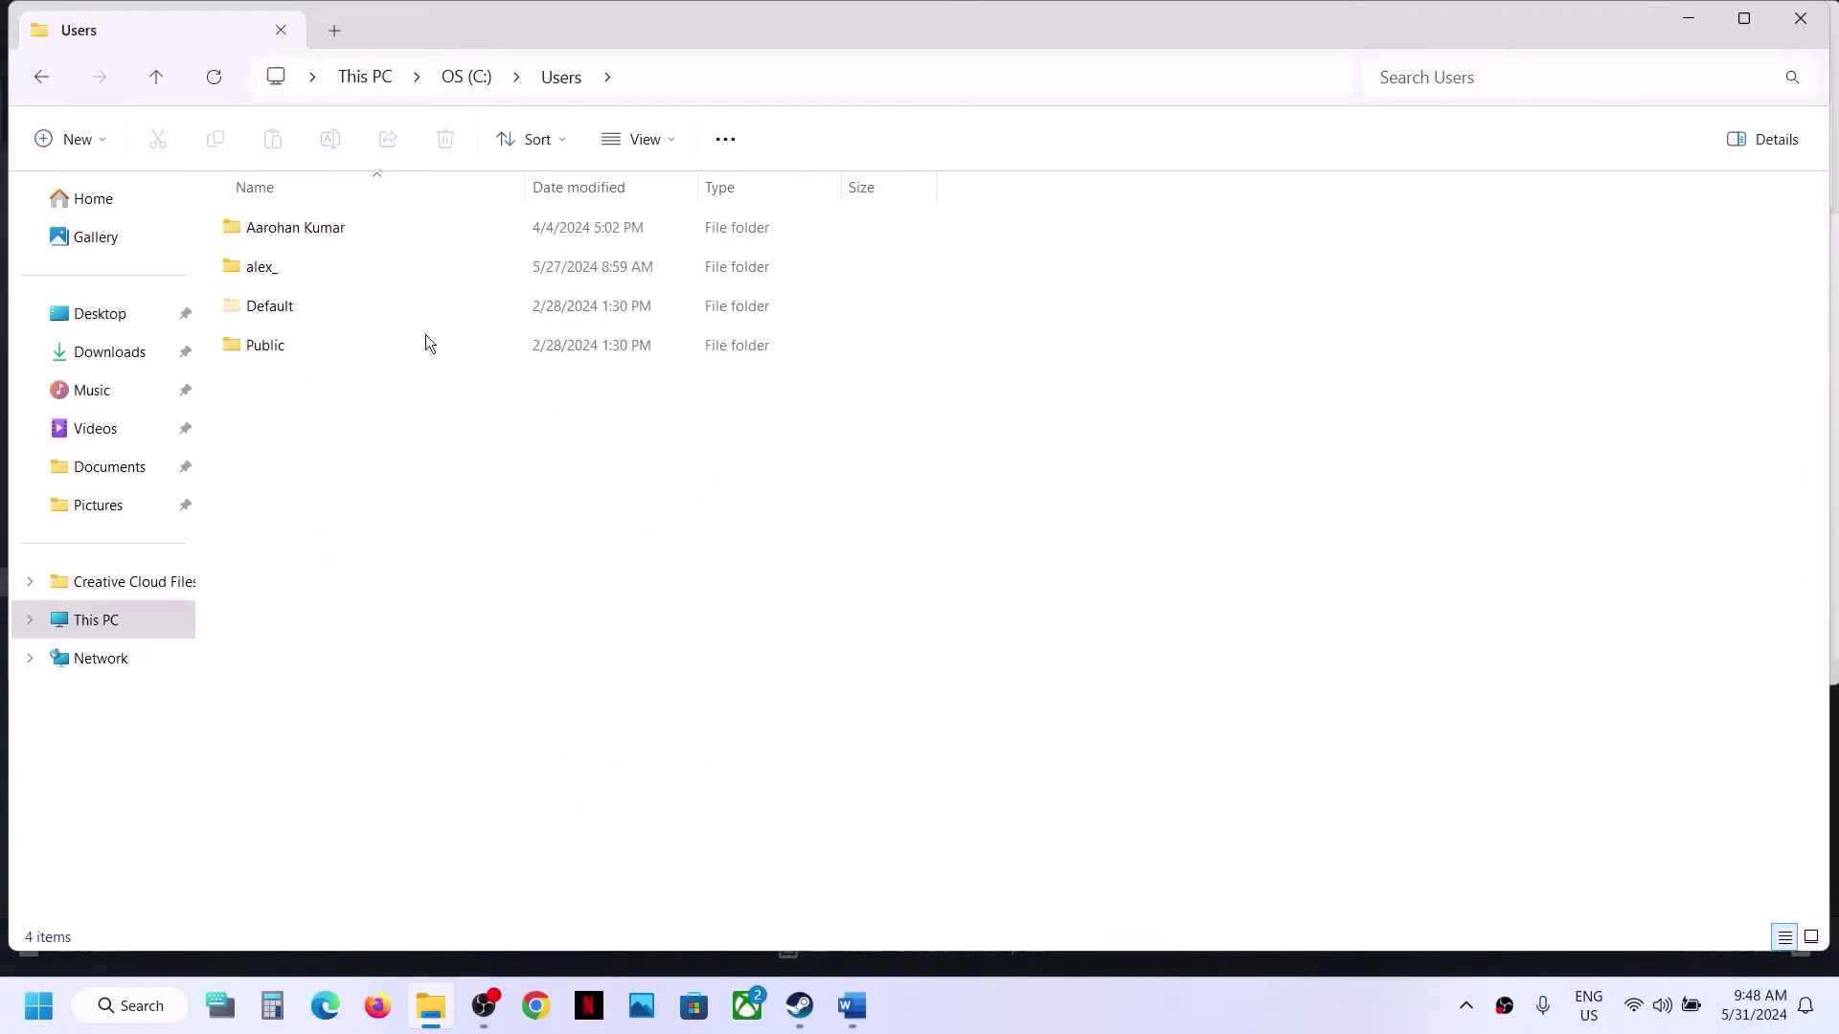
Open the AppData folder inside the user's profile folder, checking that the Hidden items display option is enabled.
click(285, 268)
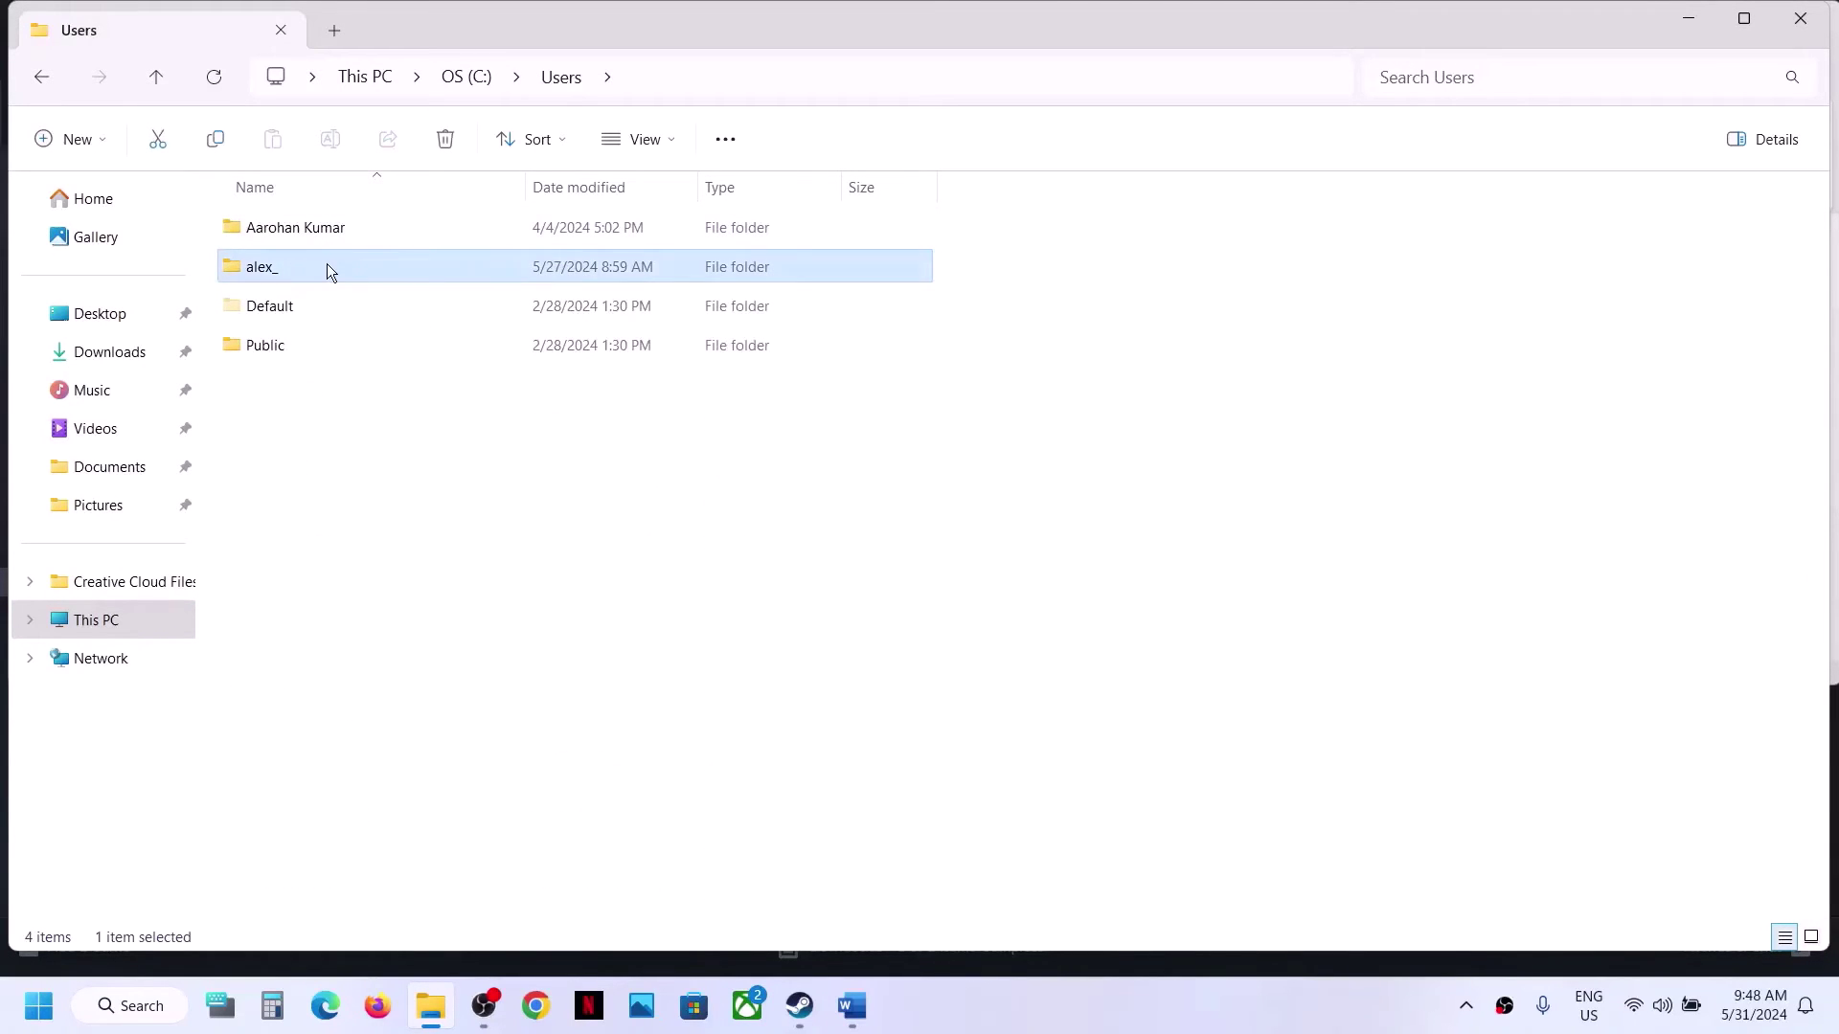
double_click(326, 267)
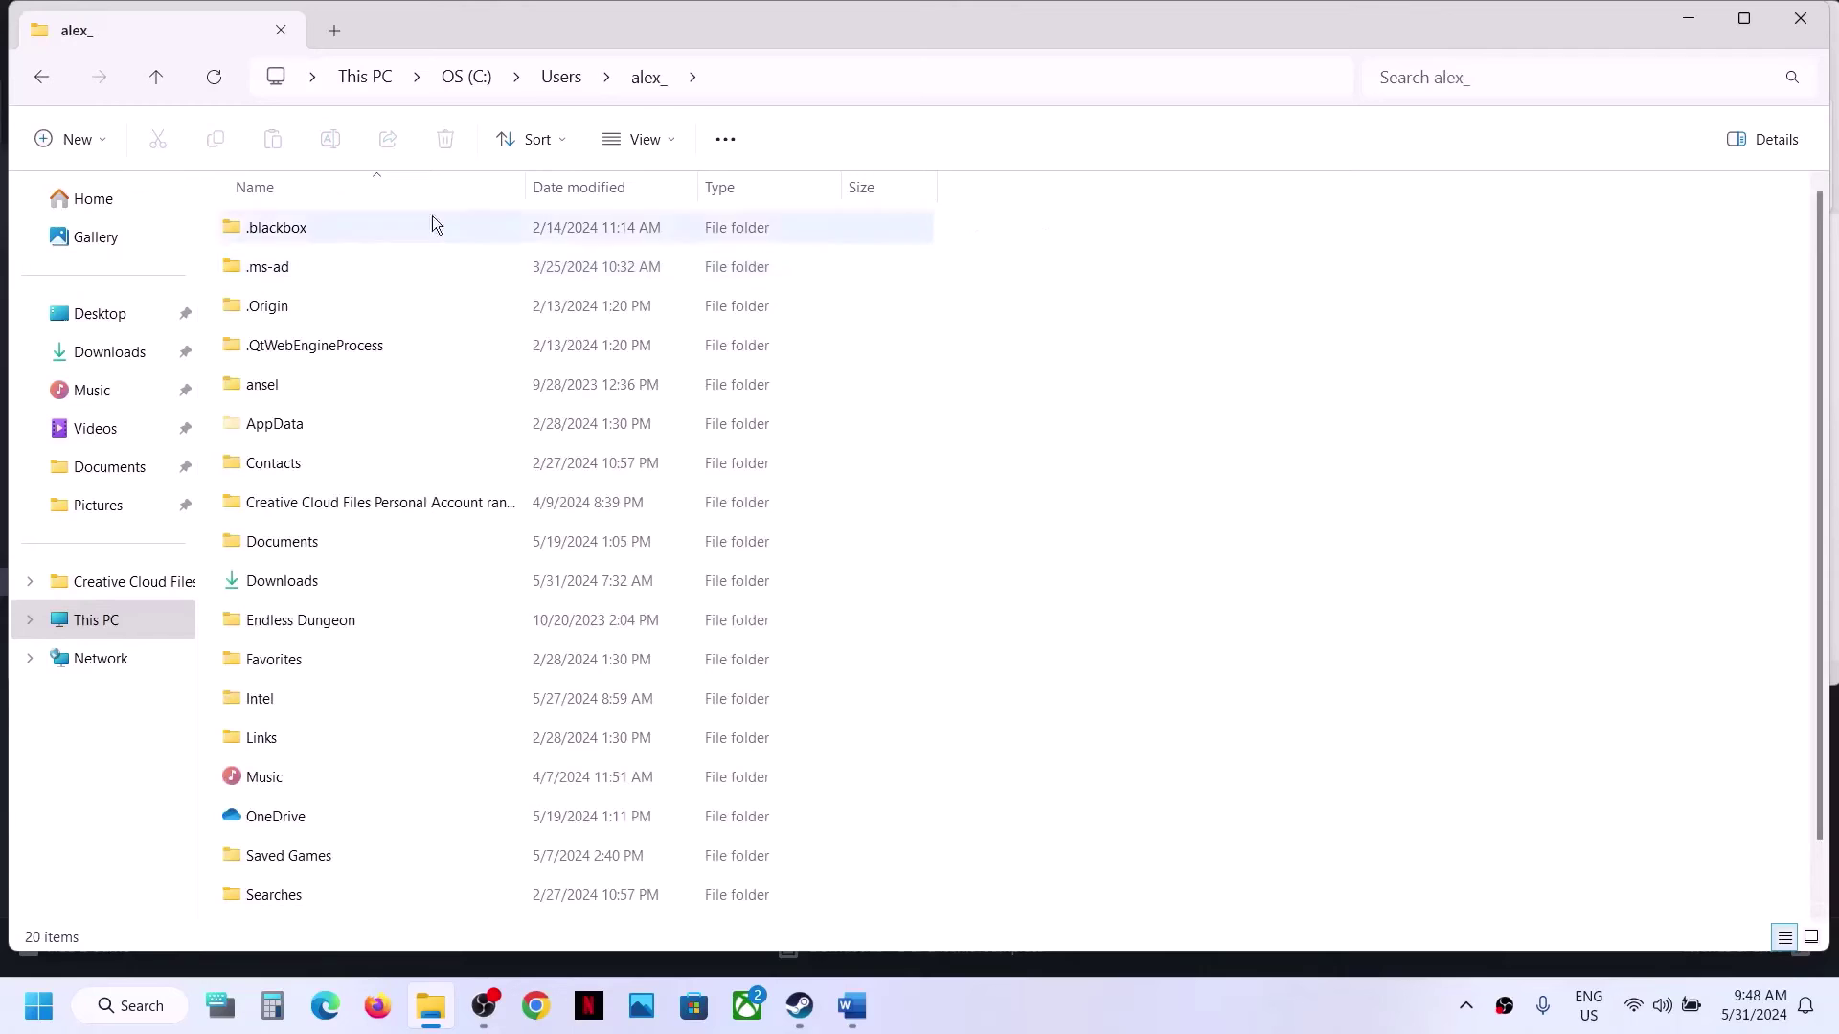
click(314, 427)
click(671, 143)
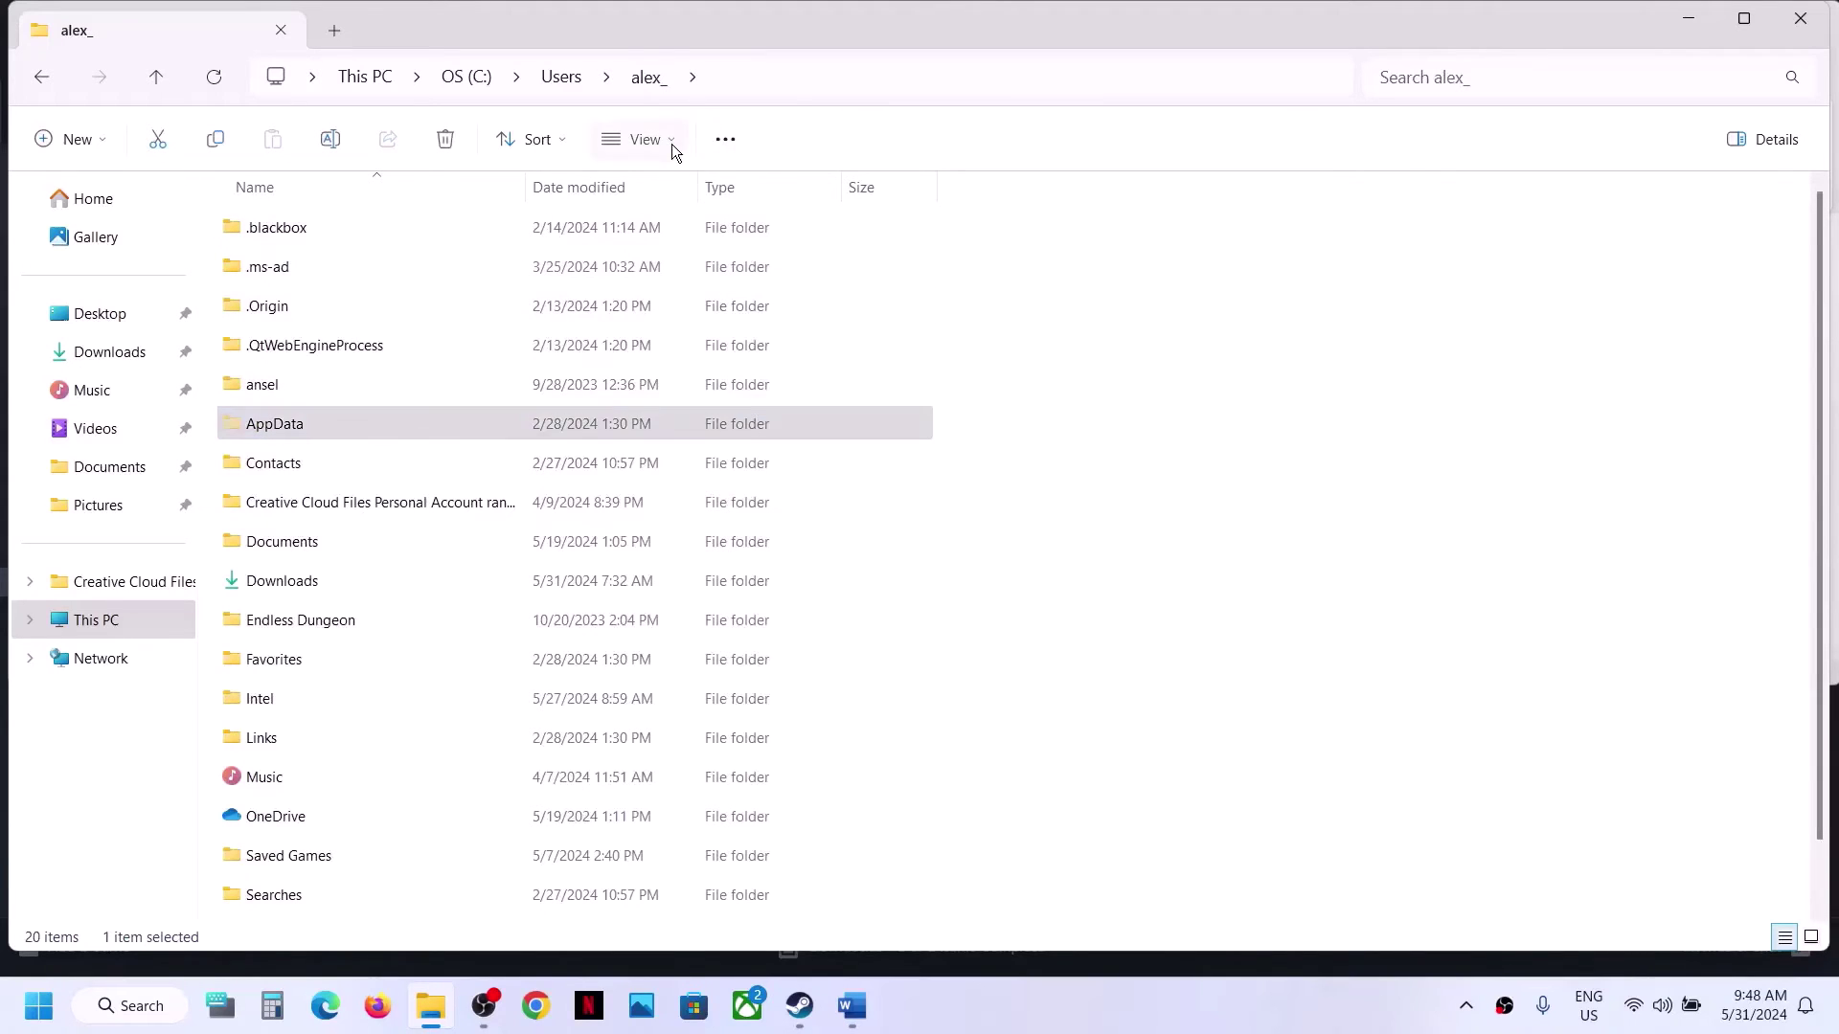
mouse_move(669, 573)
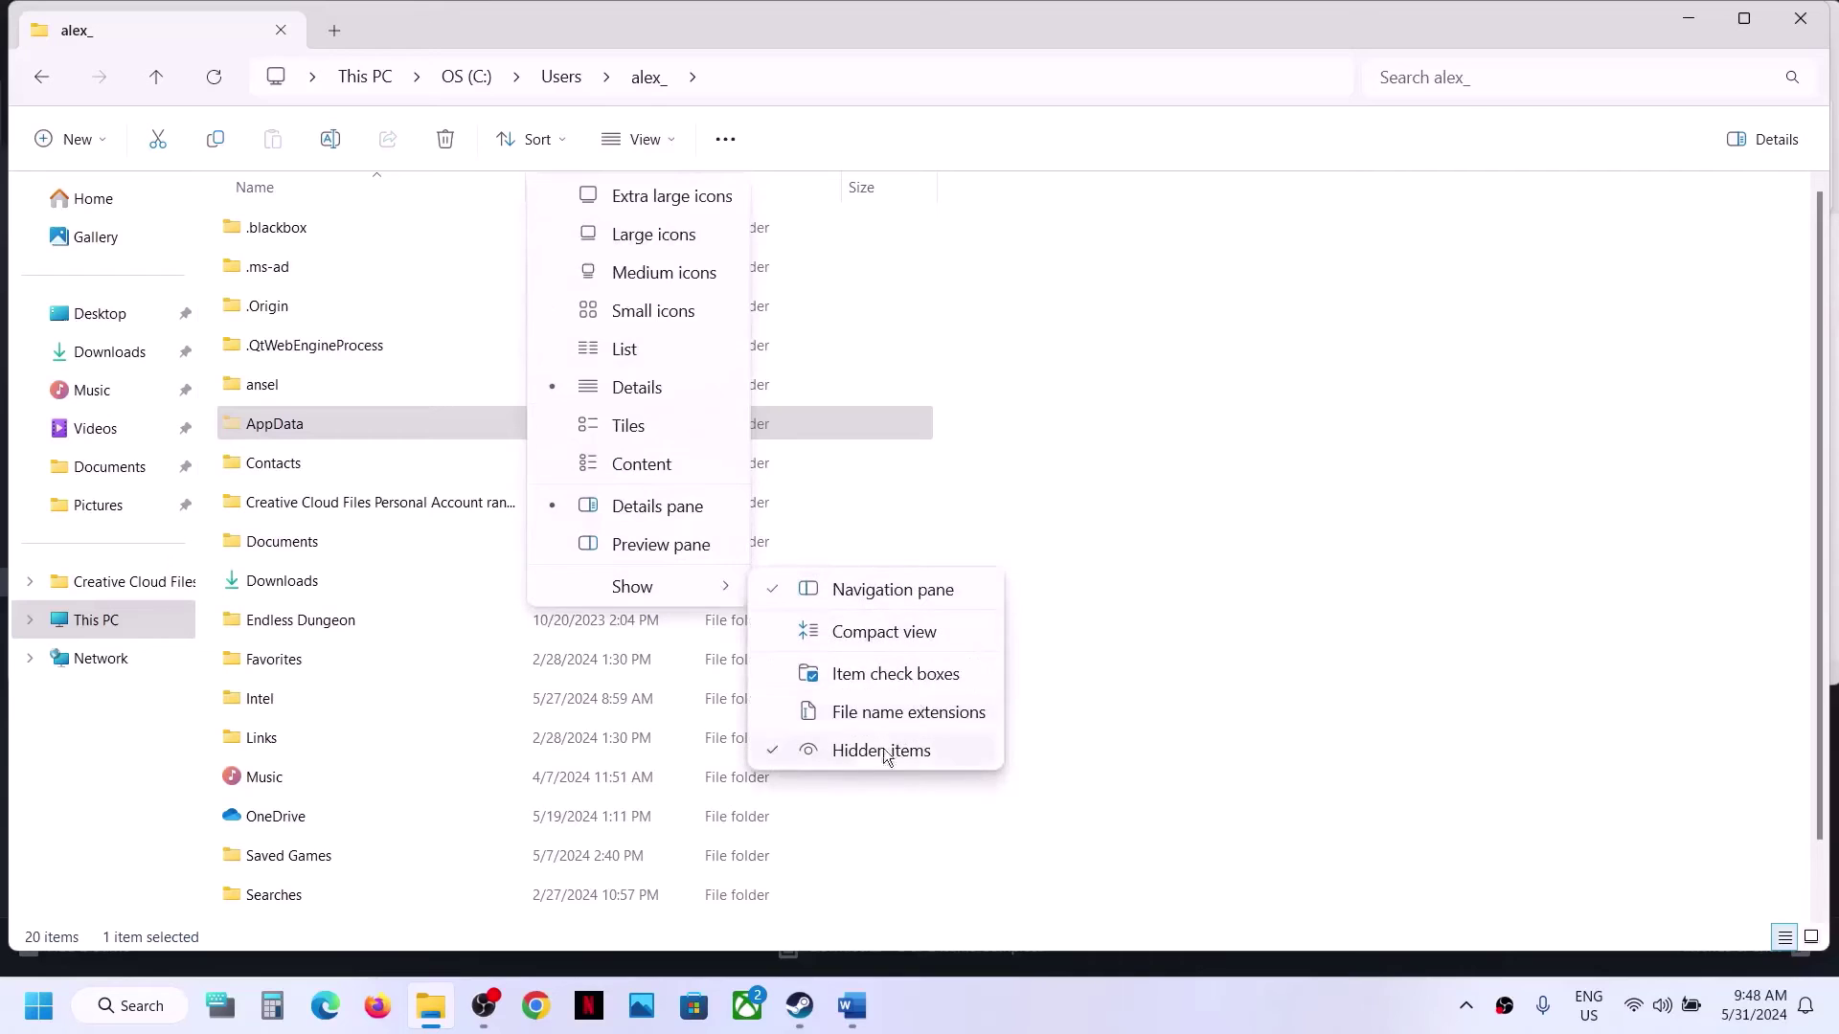
click(423, 419)
double_click(424, 419)
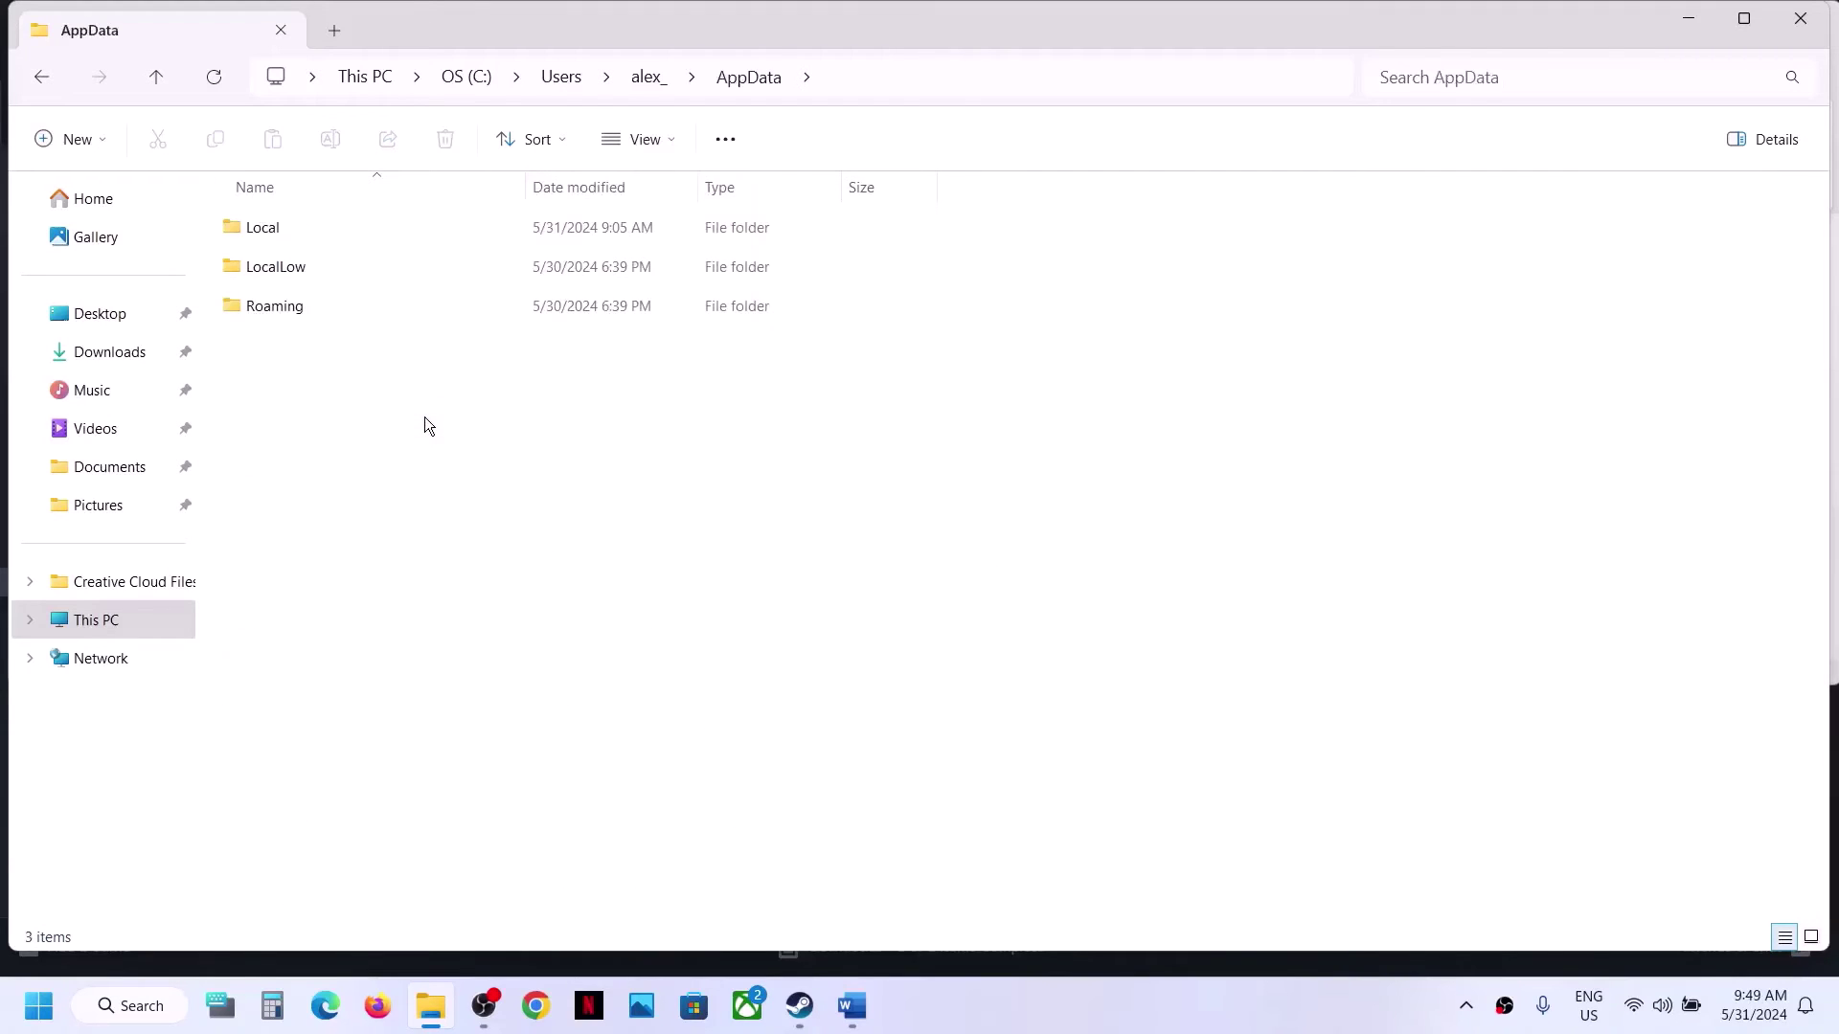
Open the MultiVersus Saved folder inside AppData\Local, select the Config folder and show its delete option without deleting it.
double_click(323, 238)
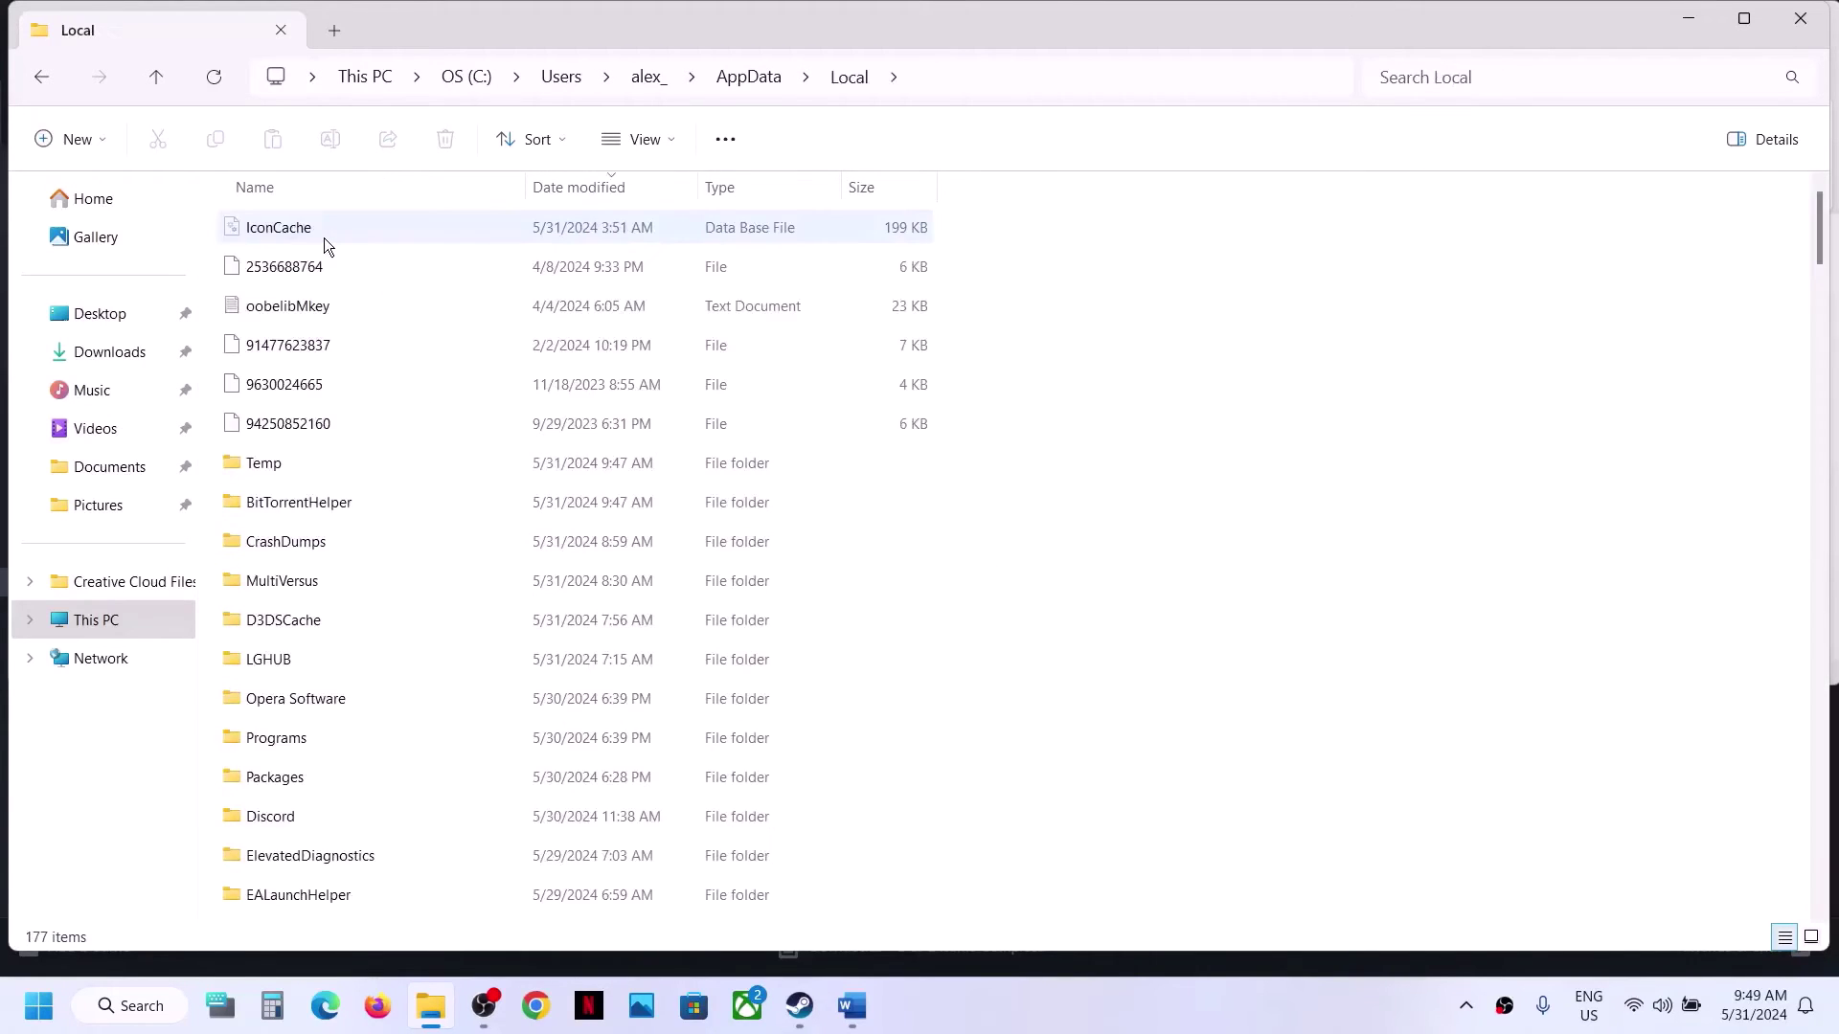
double_click(291, 583)
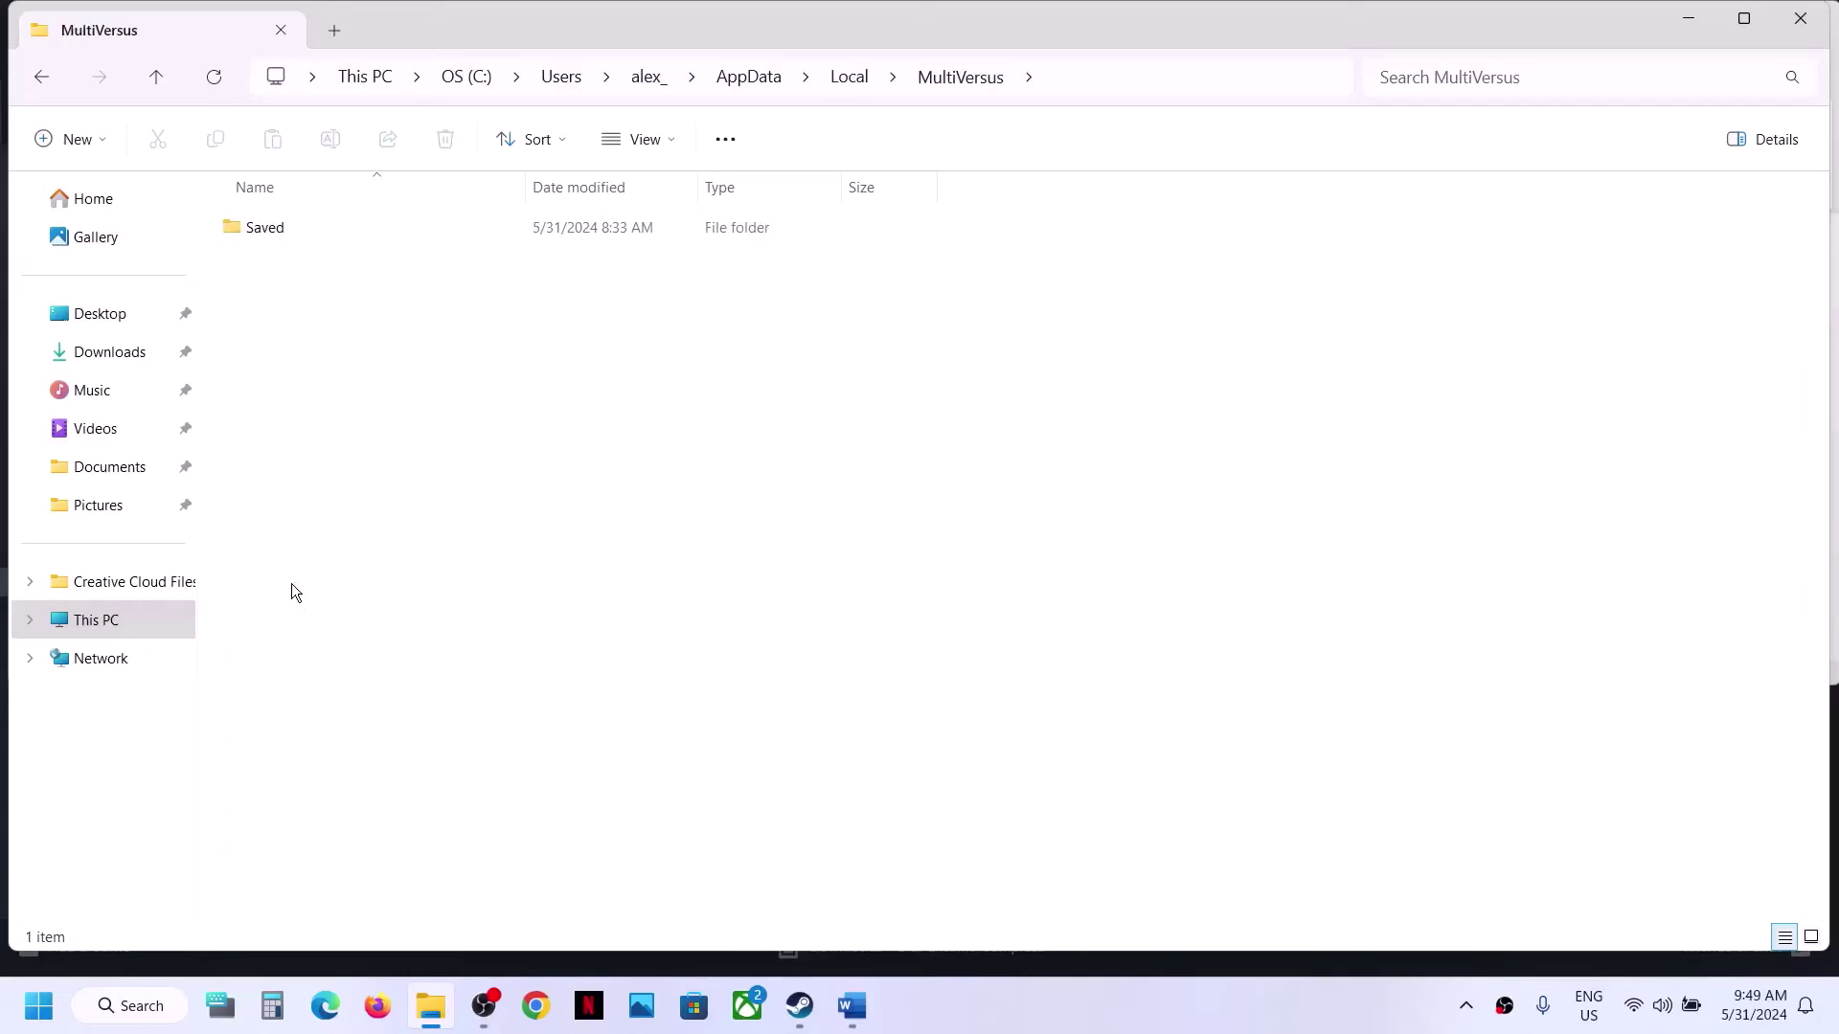
double_click(309, 227)
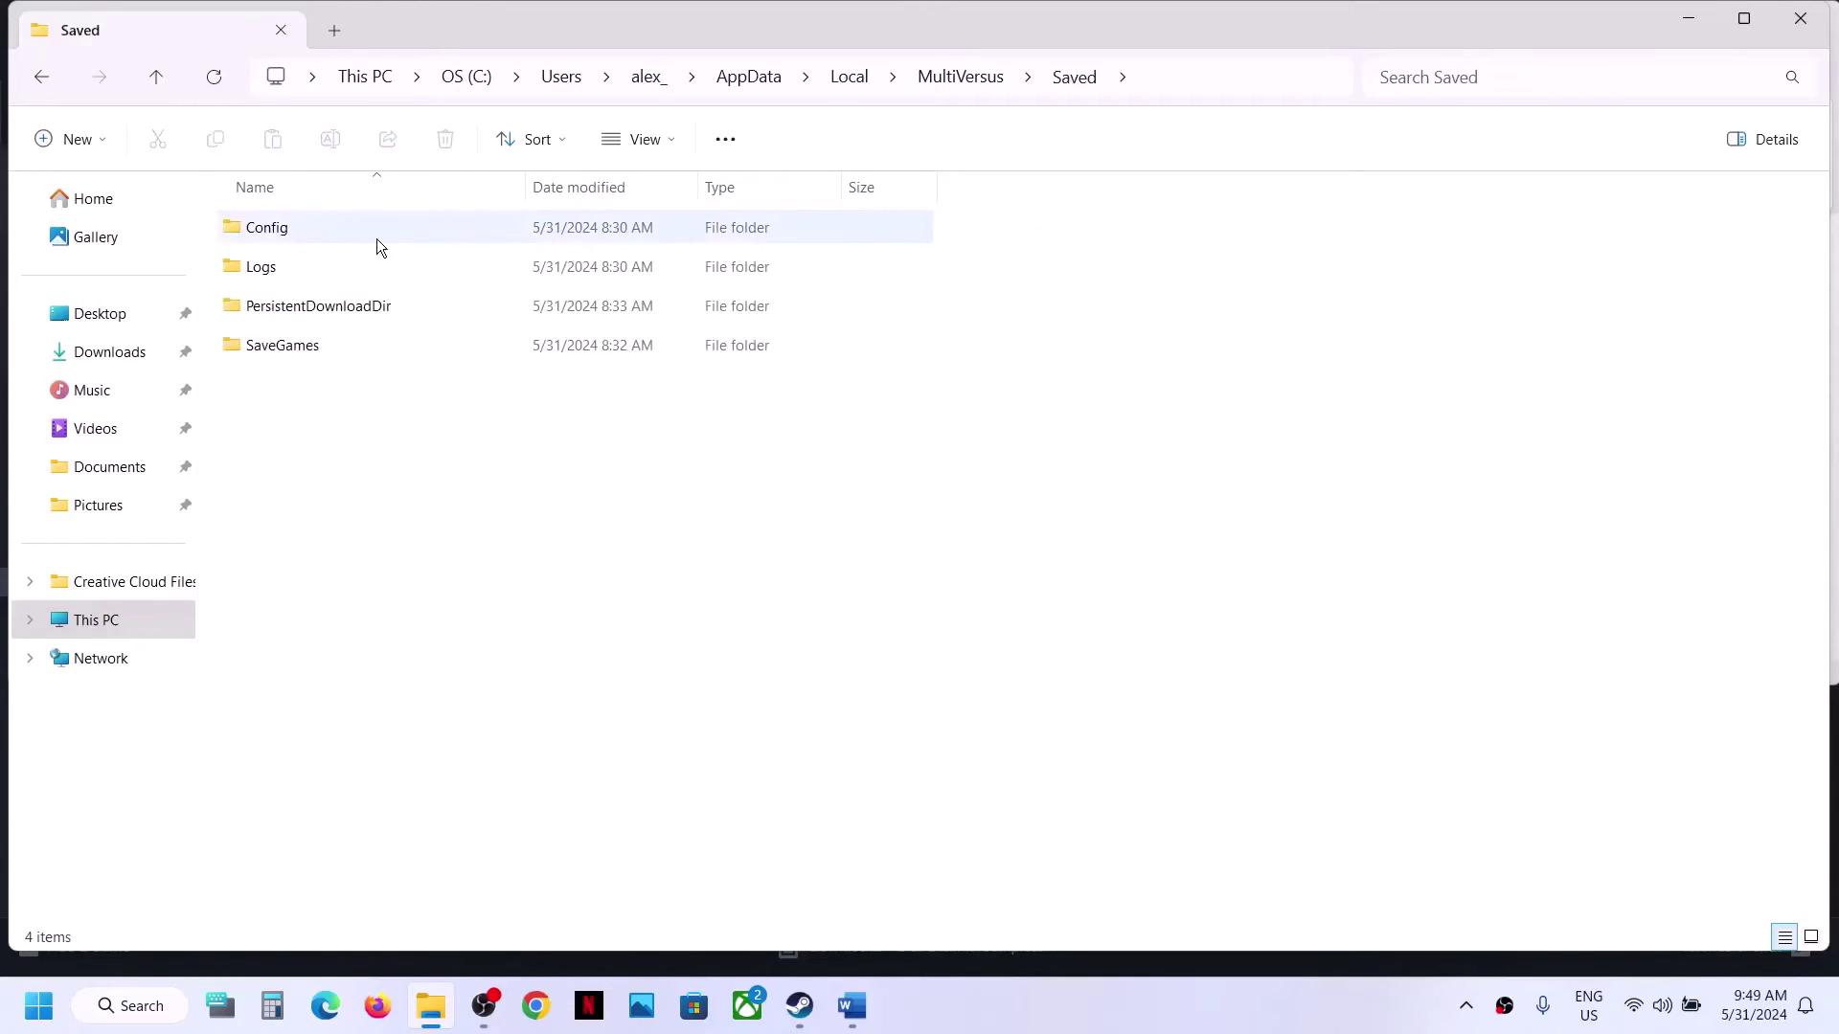
click(320, 235)
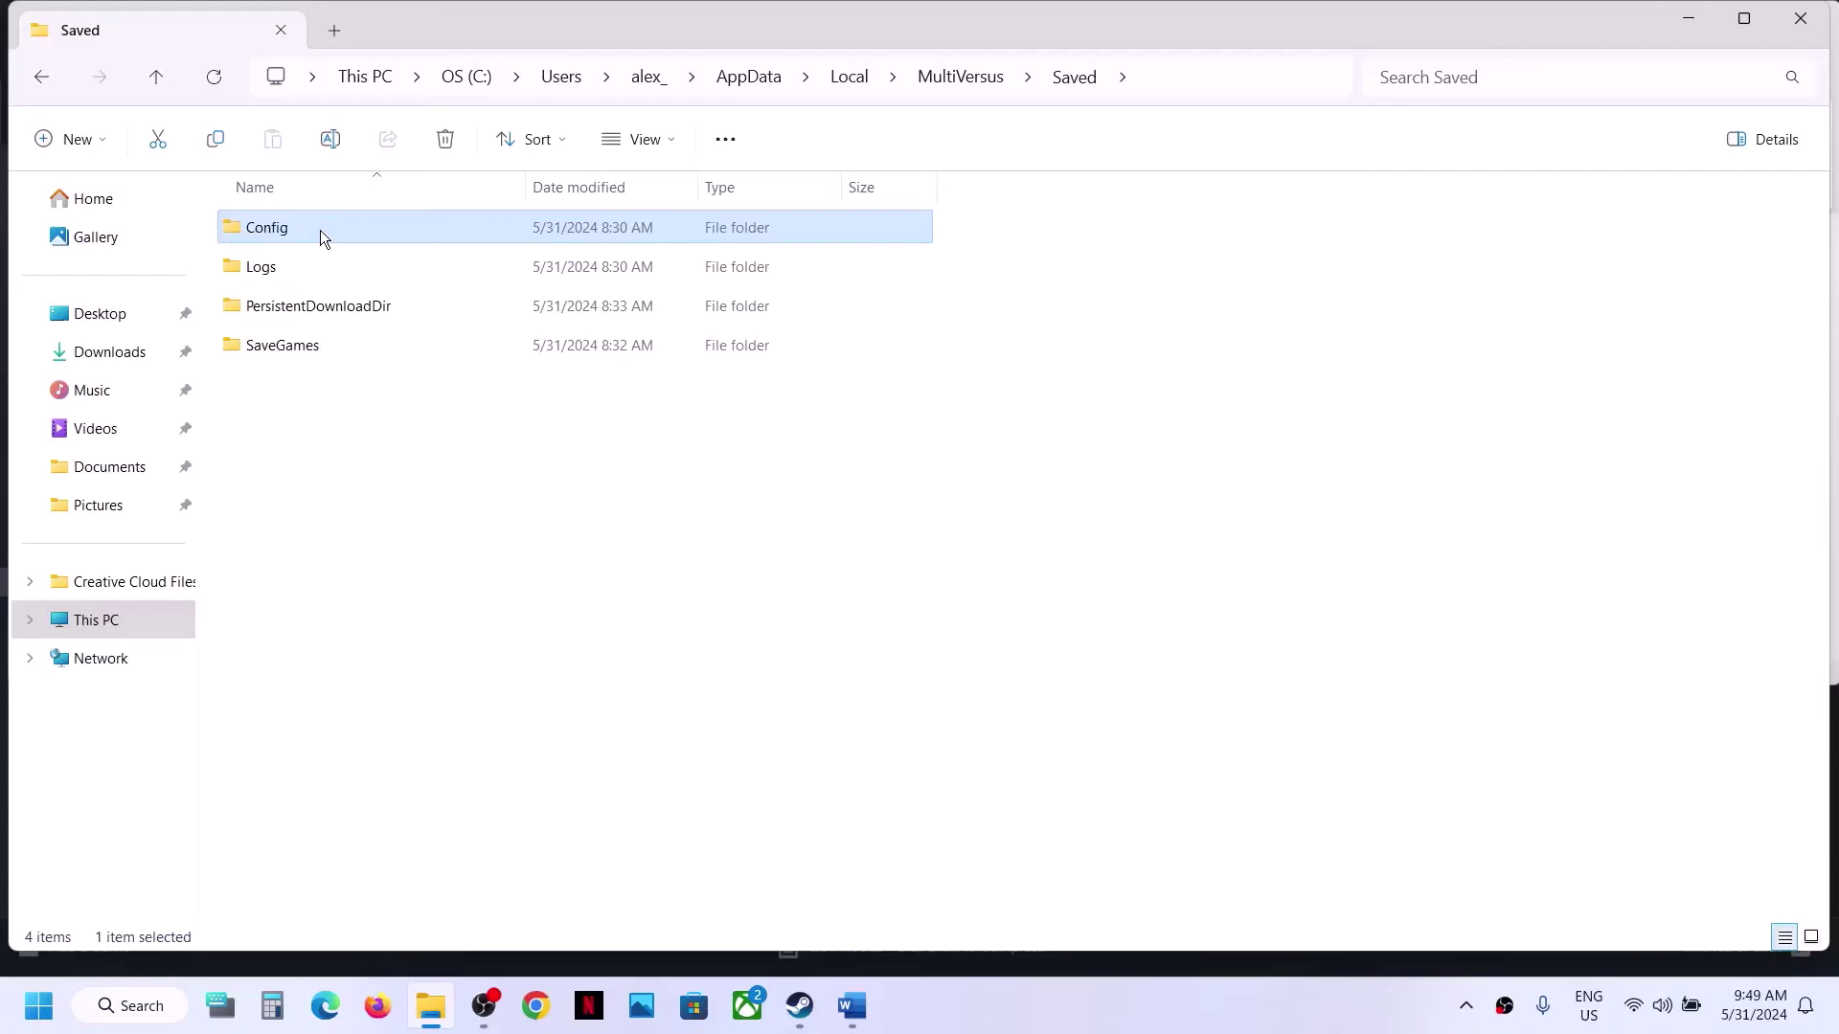
right_click(320, 230)
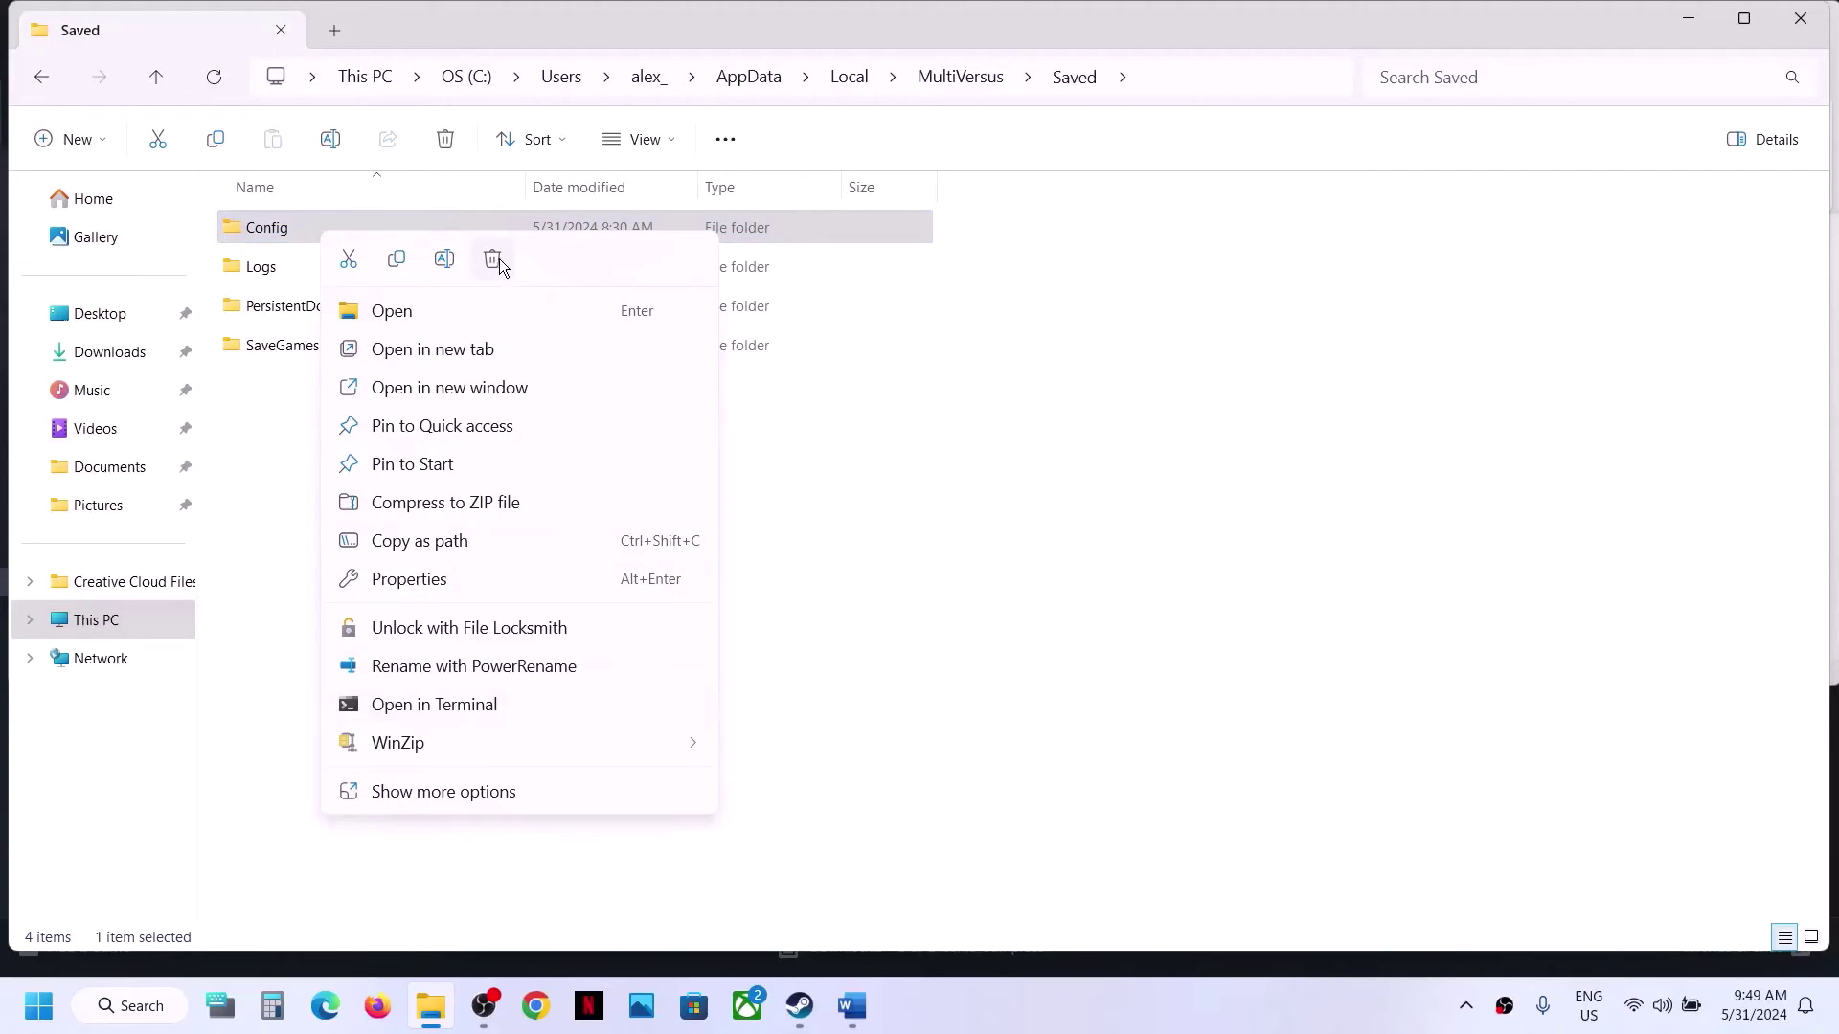
click(1117, 855)
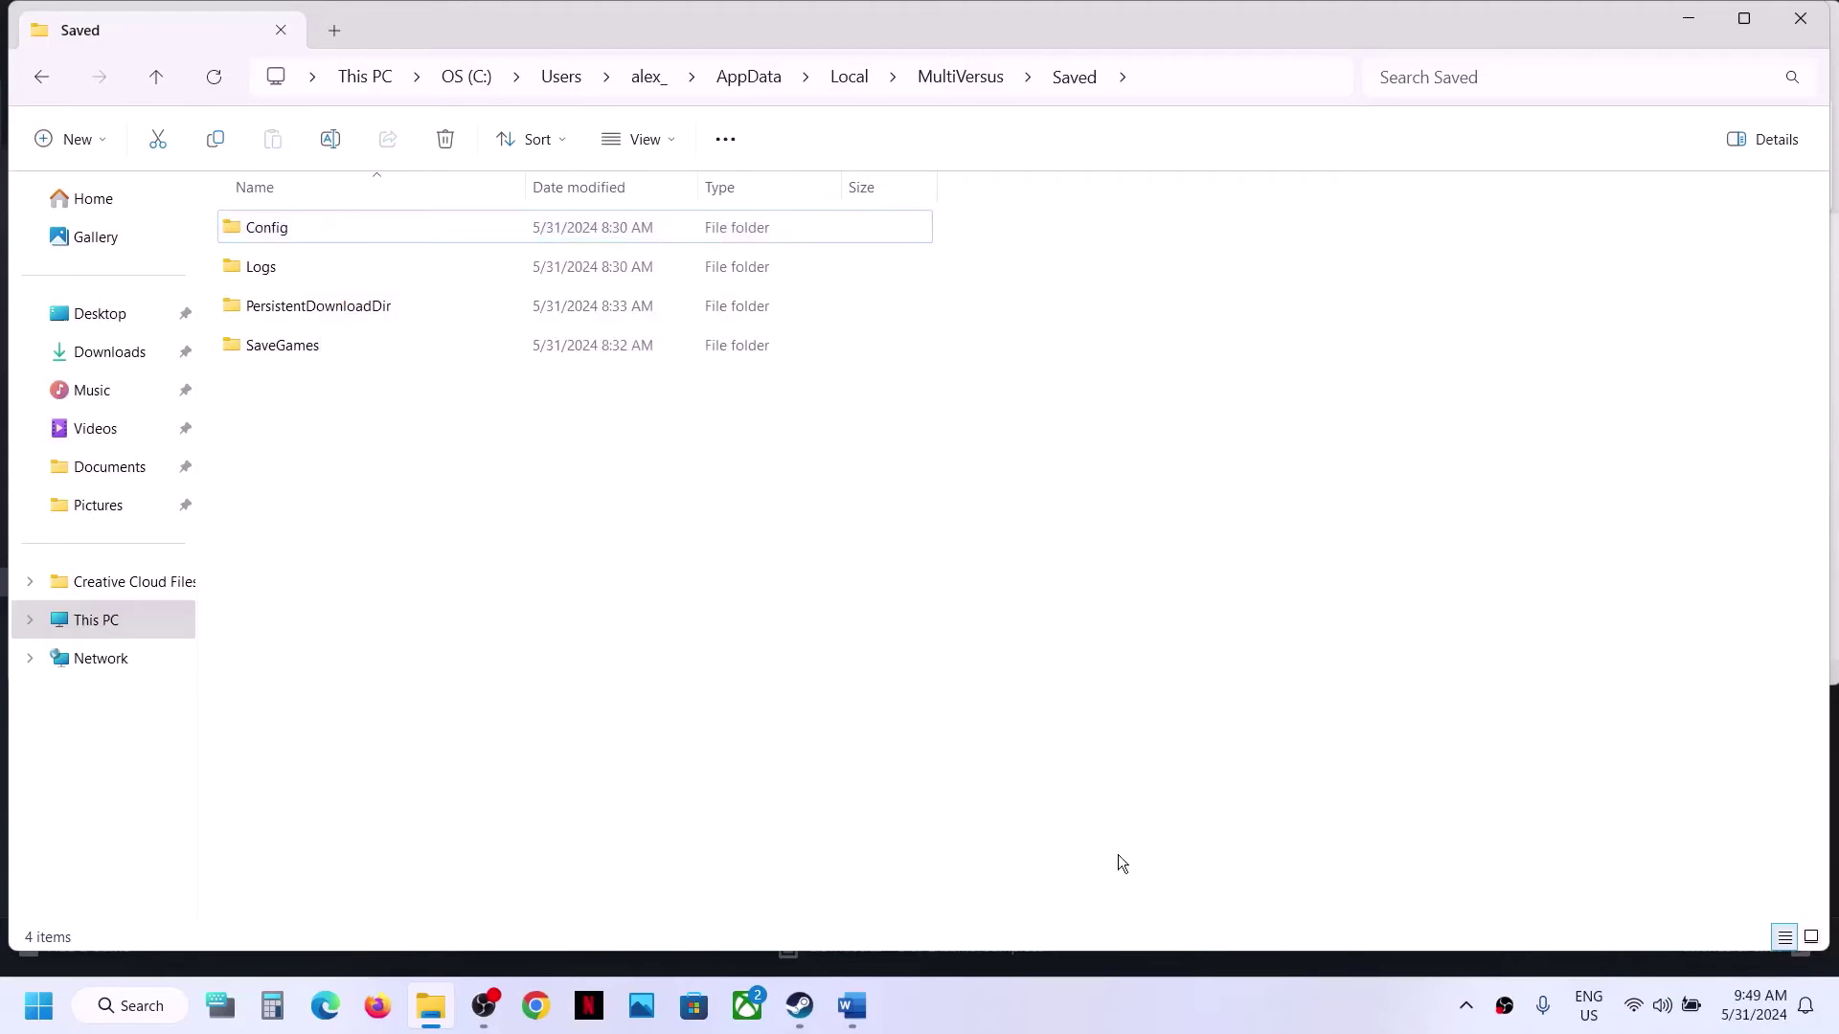
Return to the crash-fix guide in Word and highlight the text of the entry following Step 14.
click(802, 1006)
click(852, 1006)
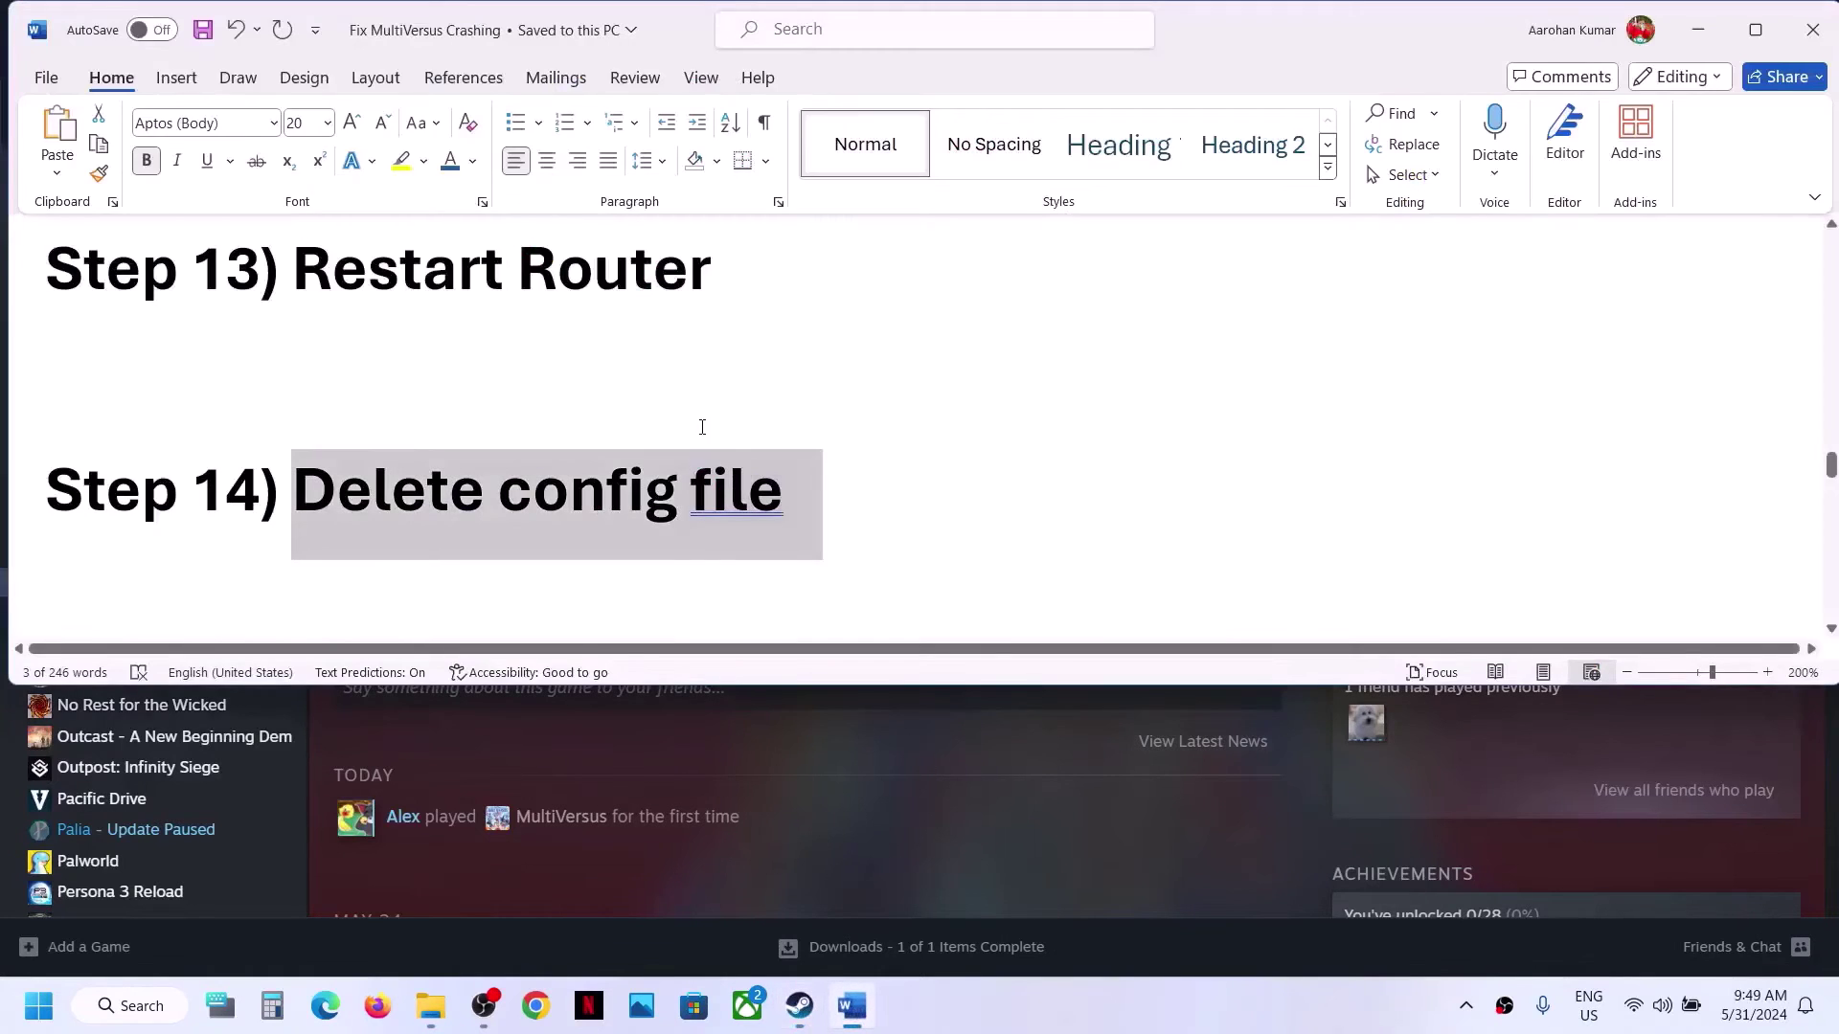
scroll(702, 427, down, 3)
drag(381, 365, 1111, 412)
click(1122, 791)
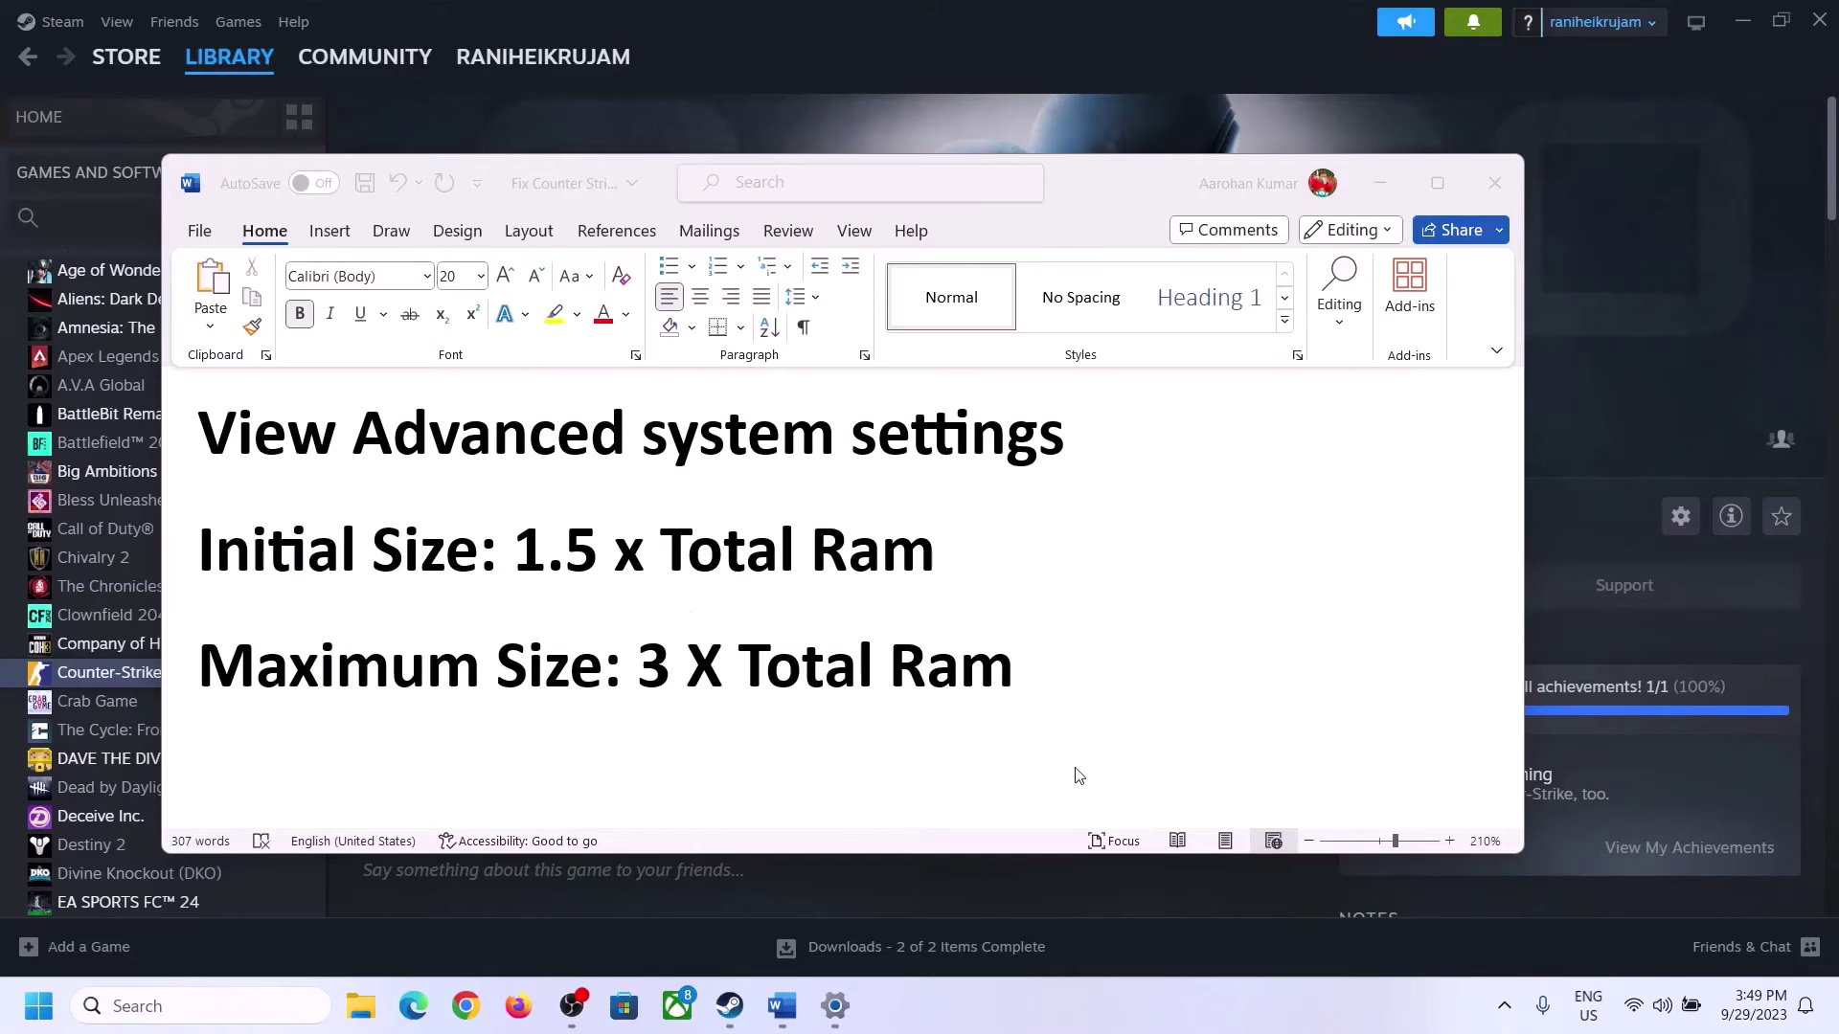
Copy "View Advanced system settings" from the notes, search Windows for it, and open the System Properties window over the document.
click(223, 441)
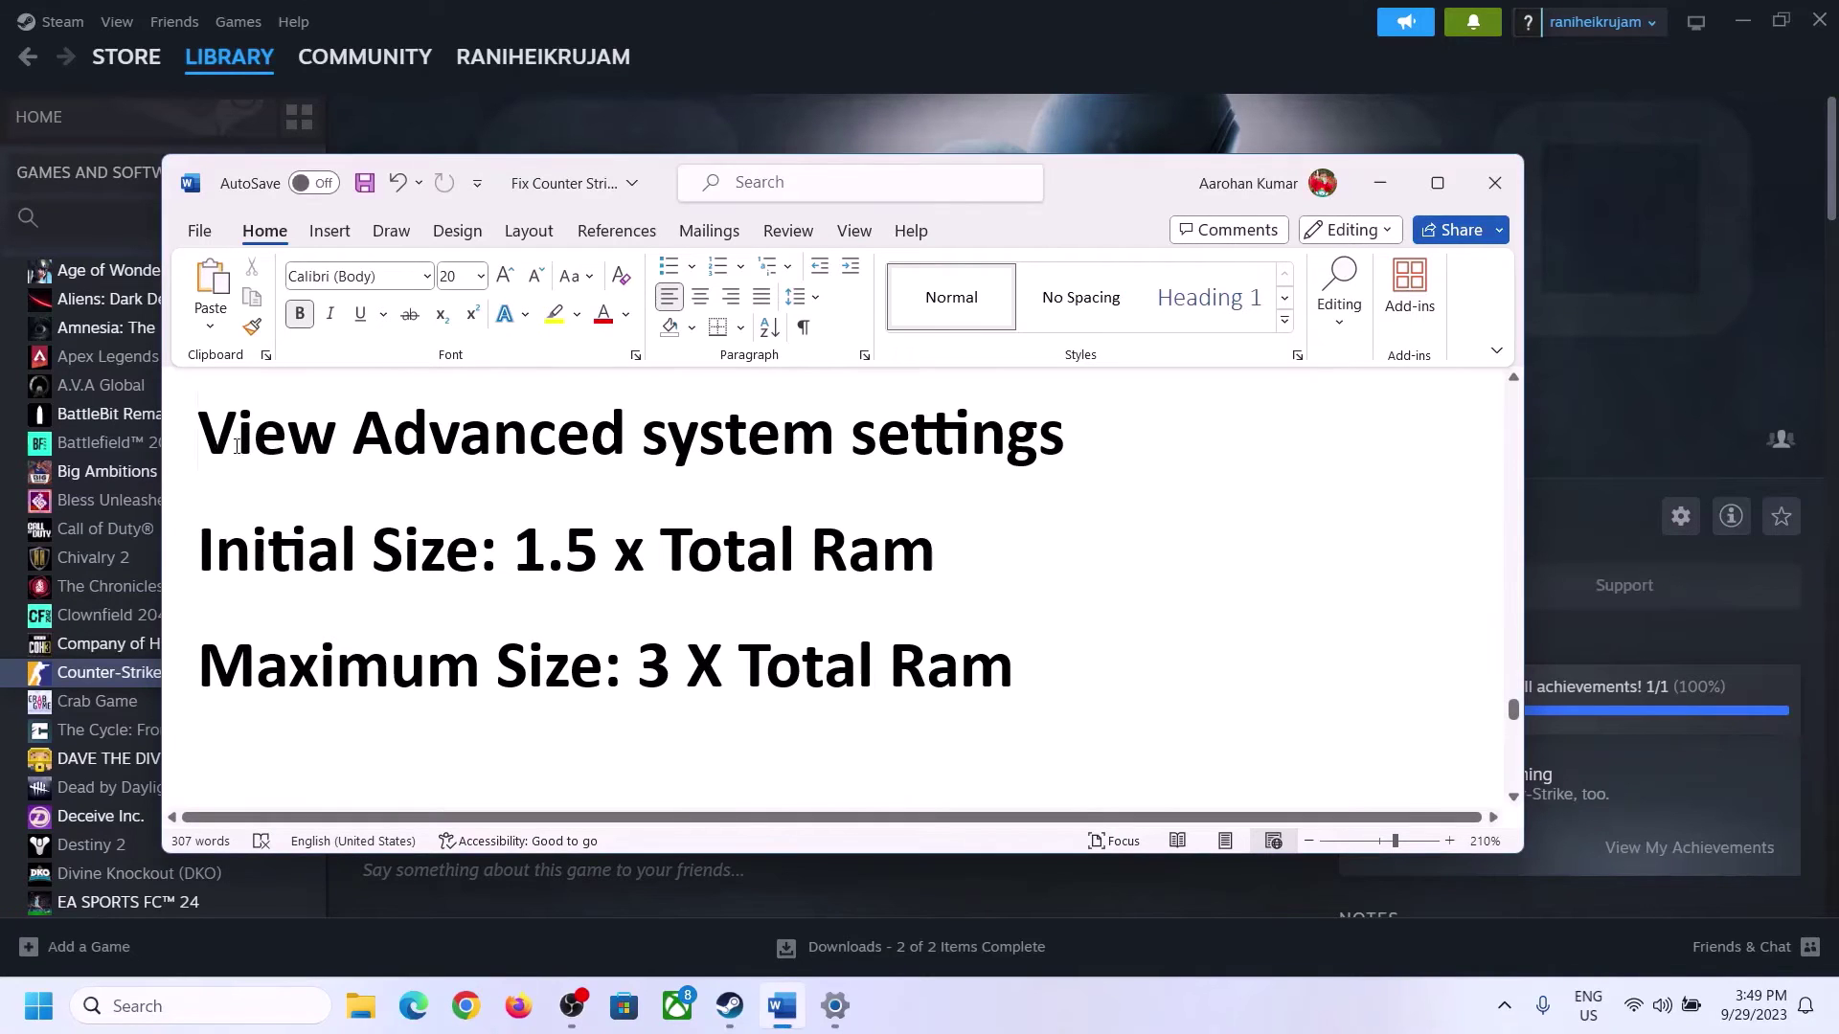
drag(236, 447, 1023, 454)
key(ctrl+c)
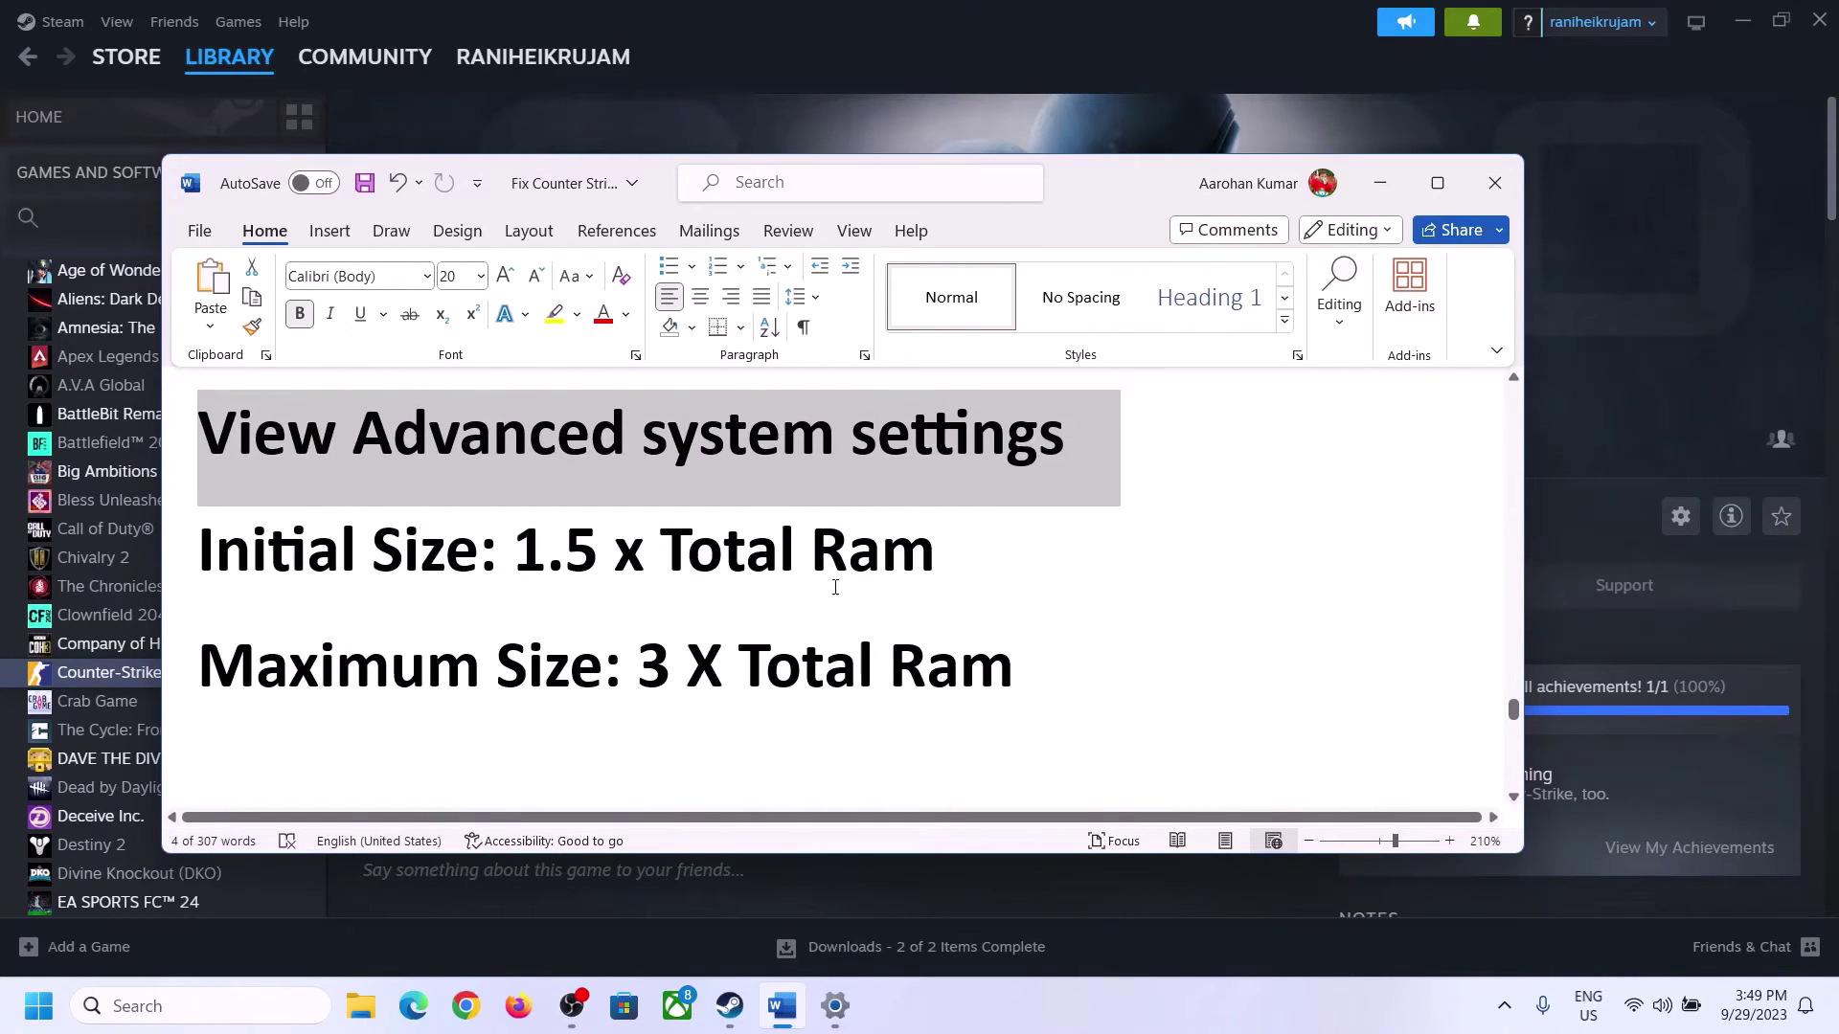
click(219, 1006)
key(ctrl+v)
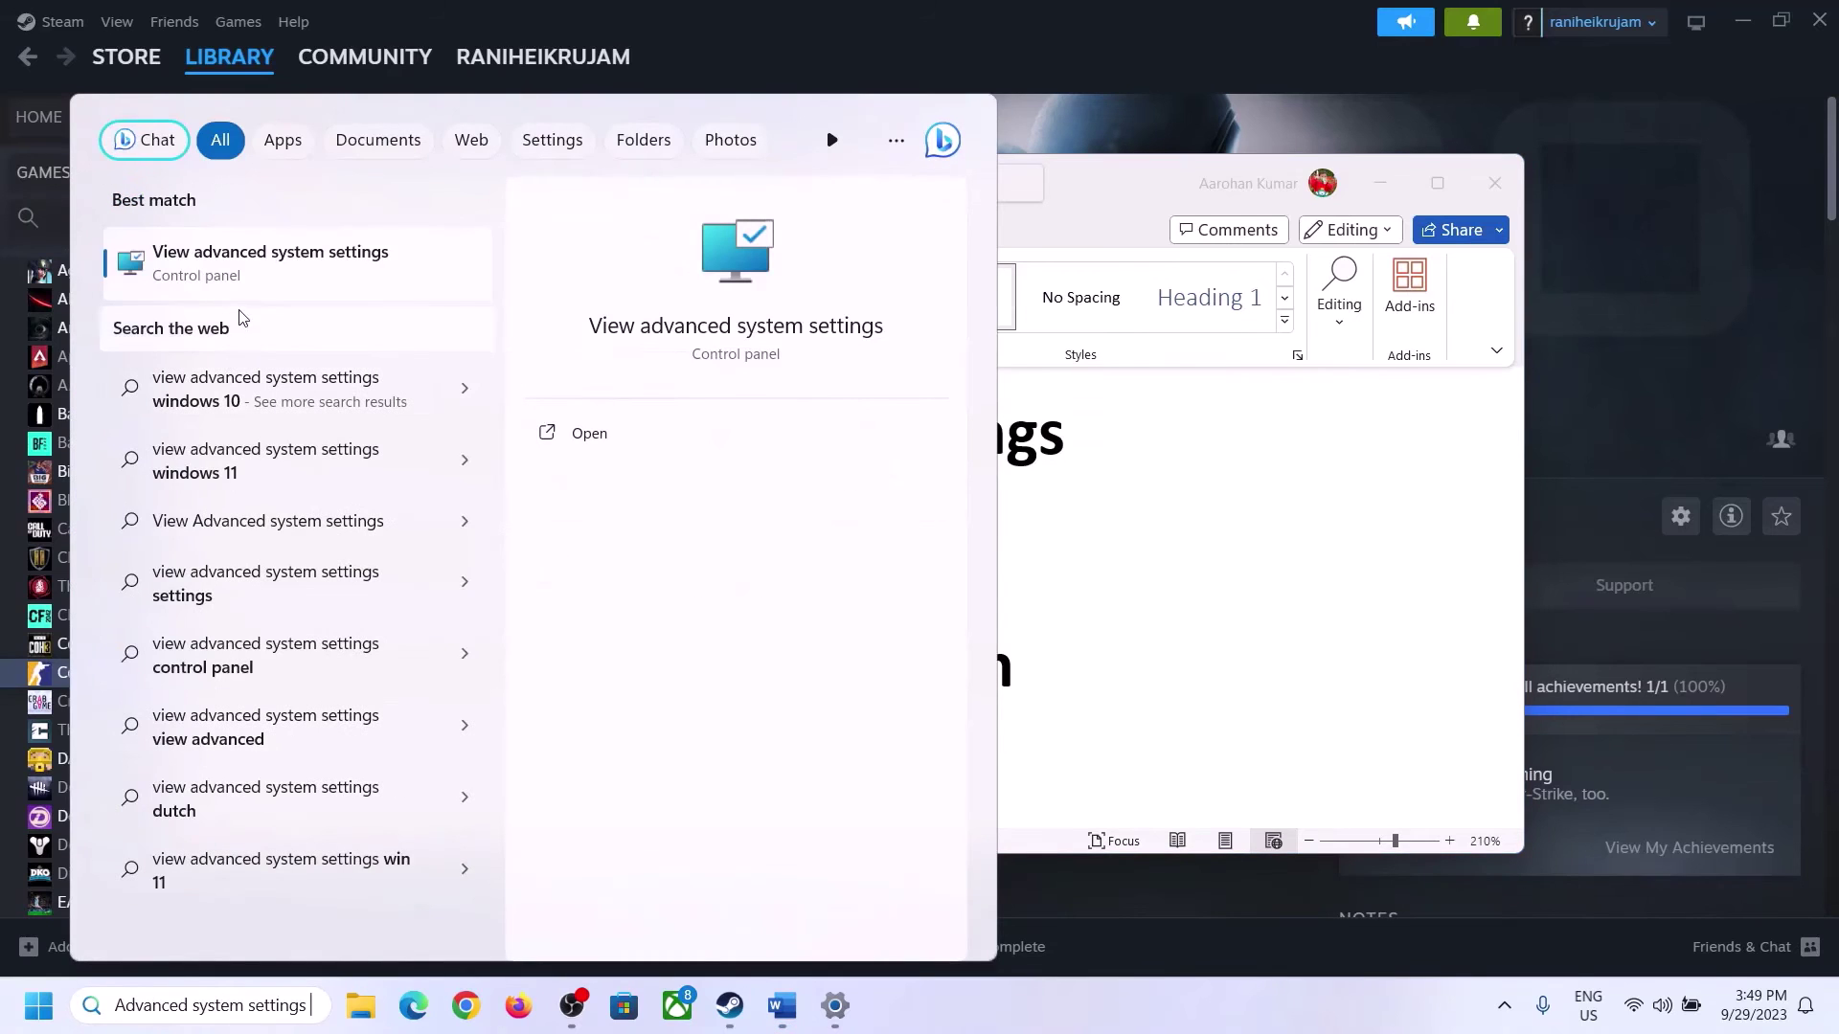
click(259, 278)
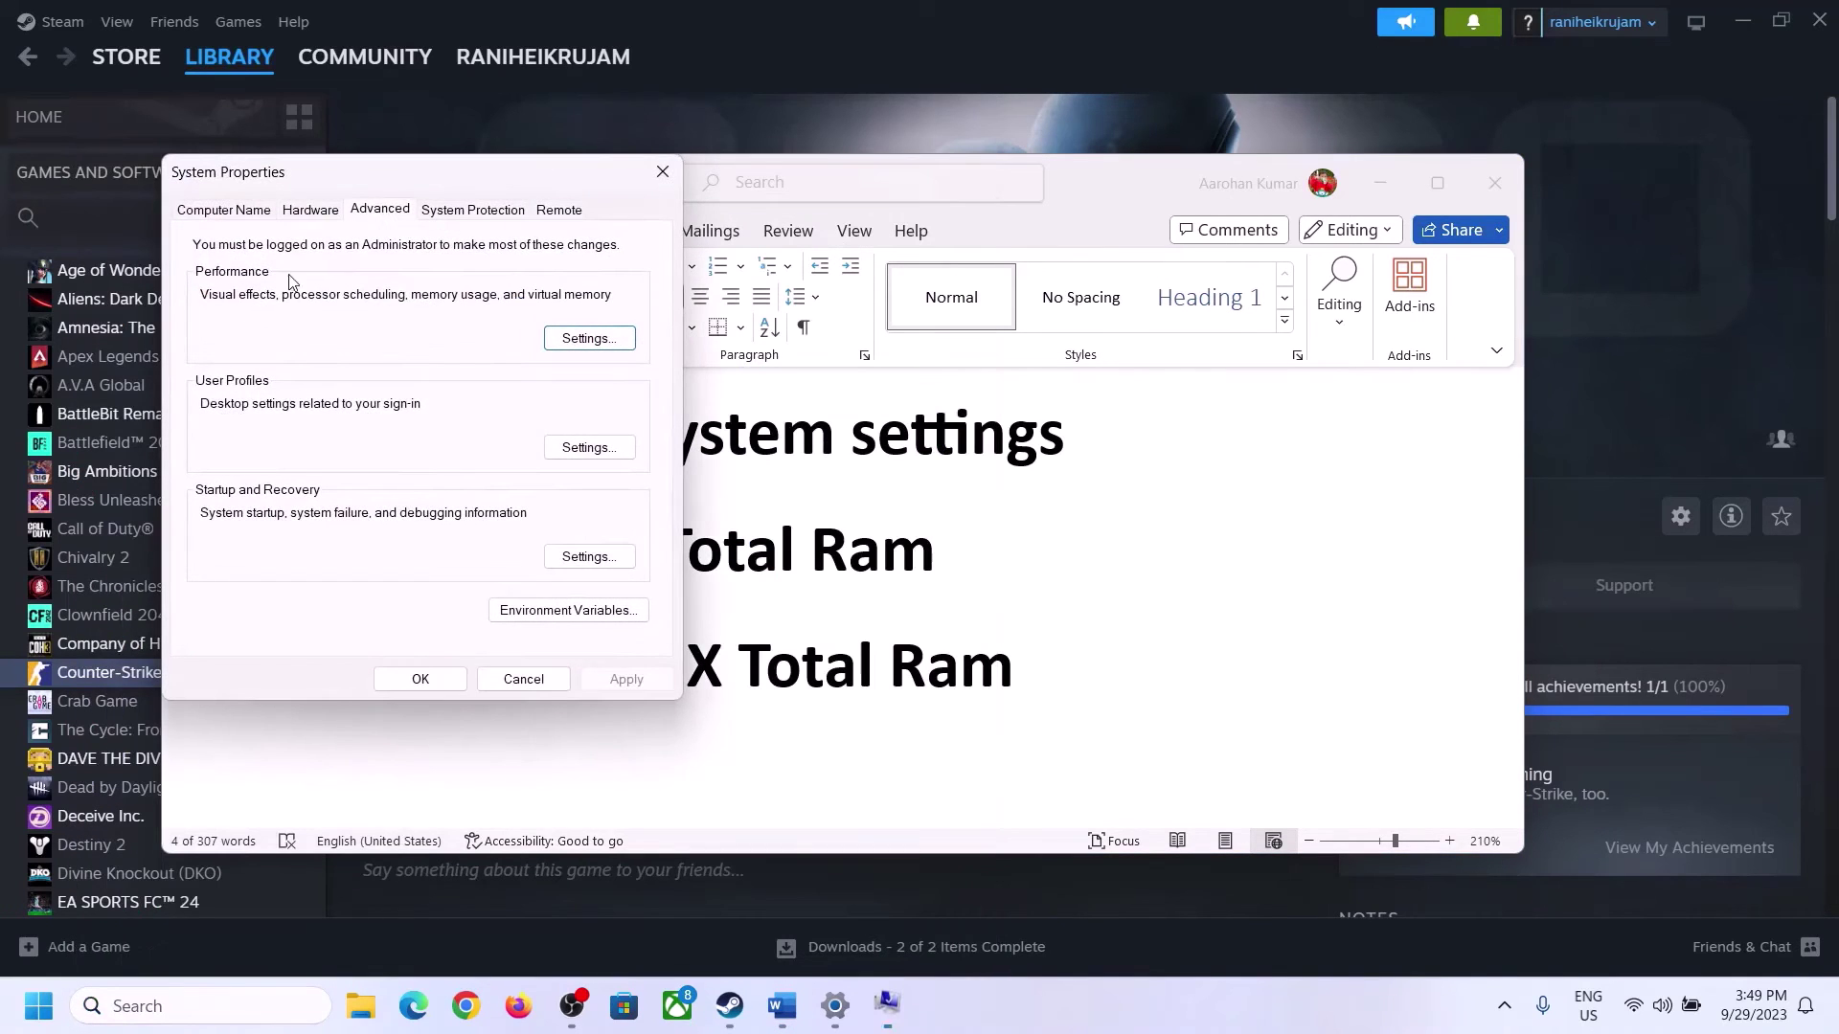
drag(383, 187, 812, 321)
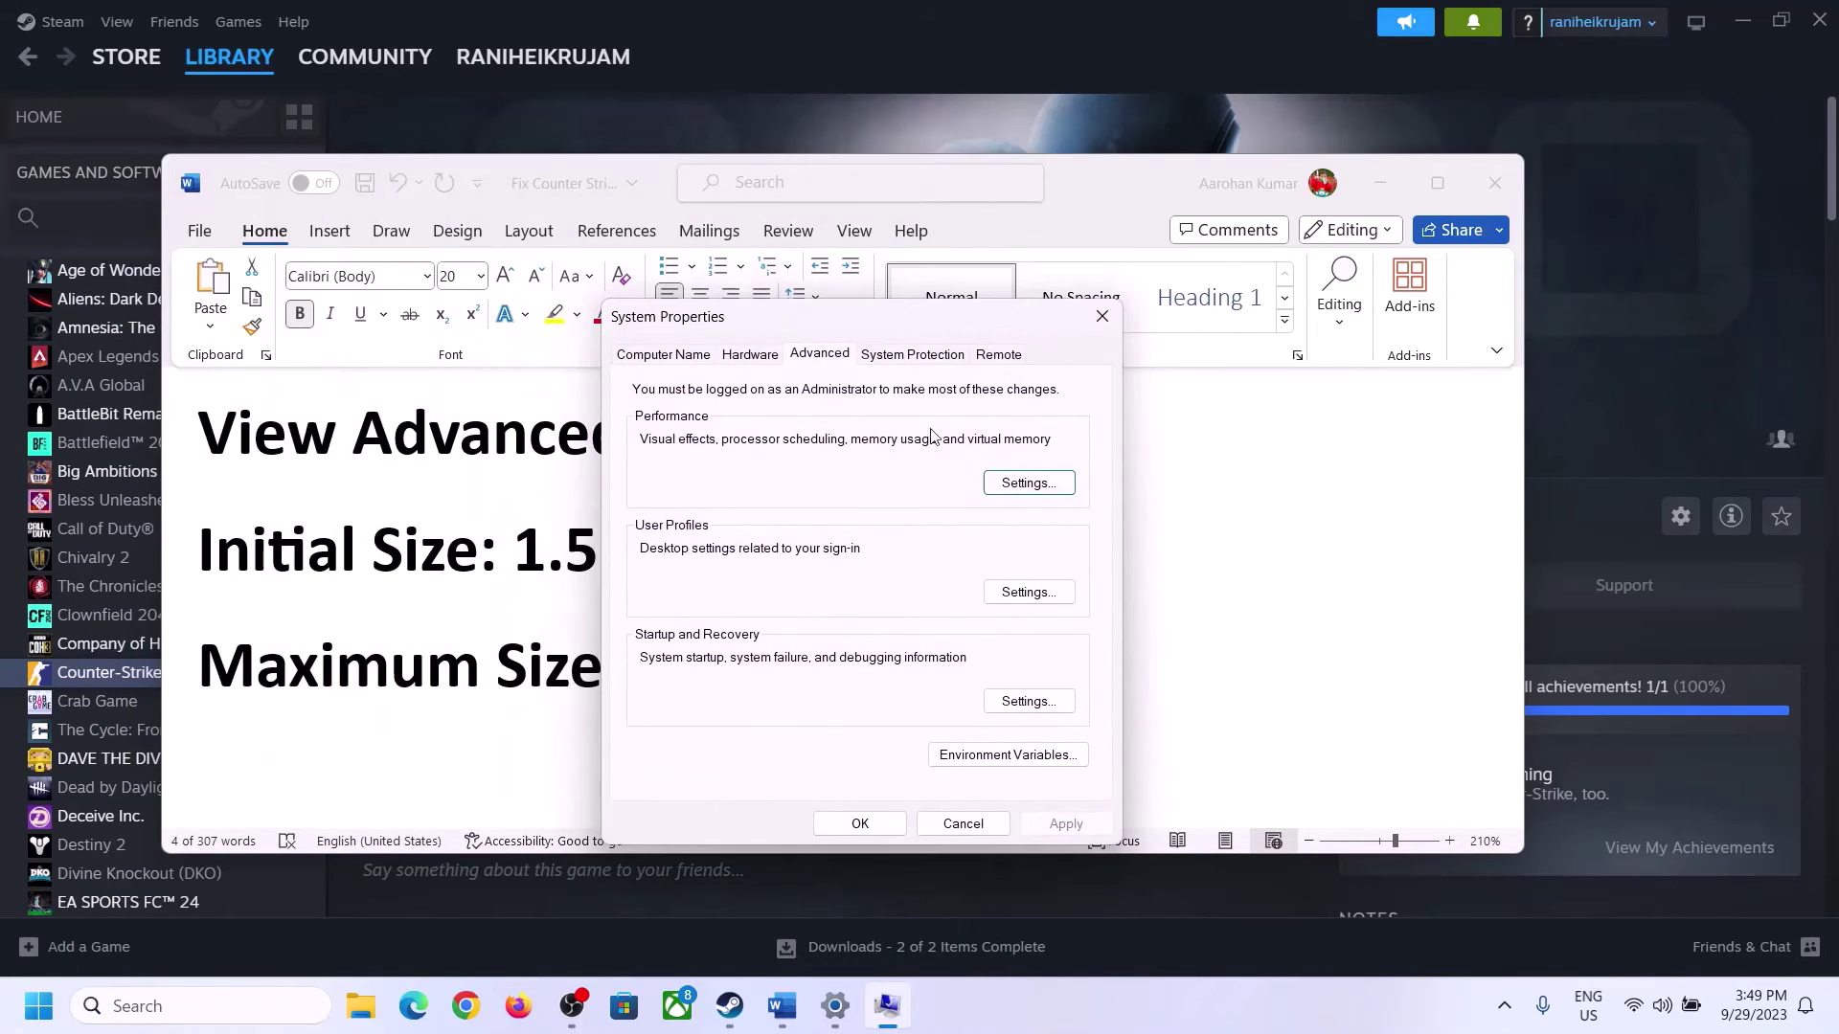
Open the virtual memory settings from the advanced performance options, turn off automatic paging file management, and choose Custom size for drive C:.
click(1033, 489)
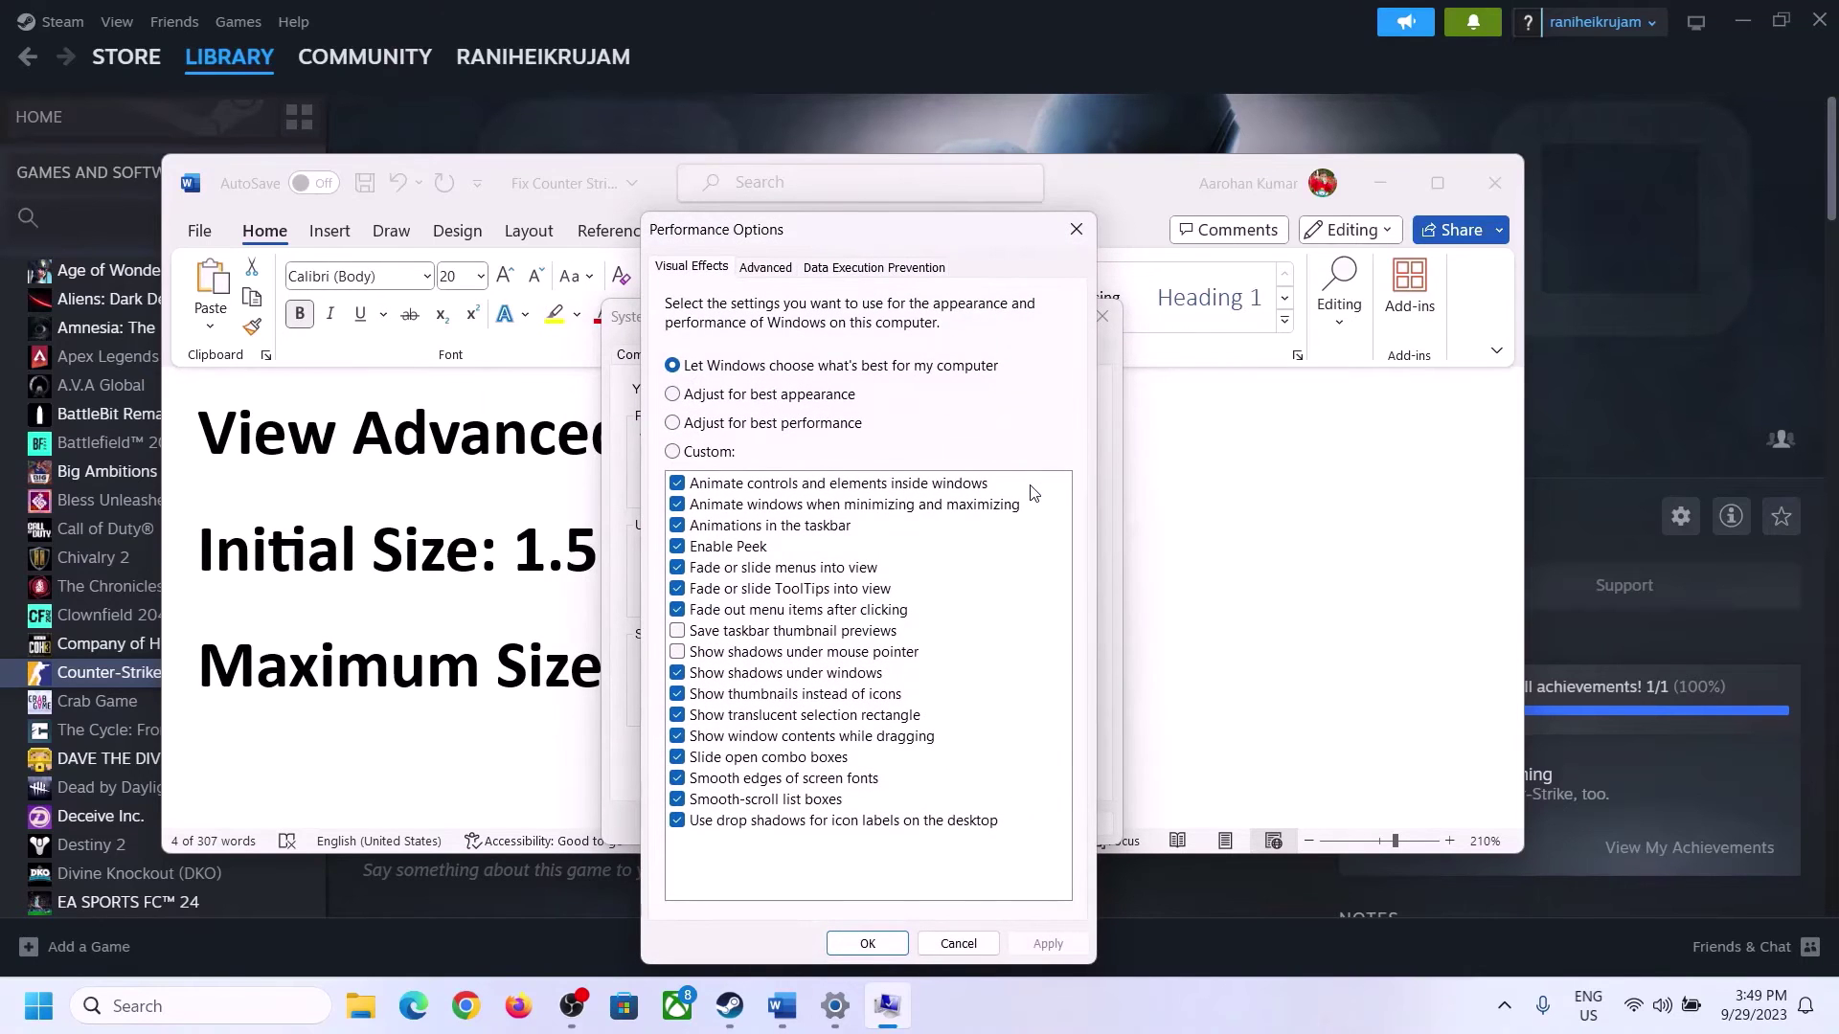
click(771, 270)
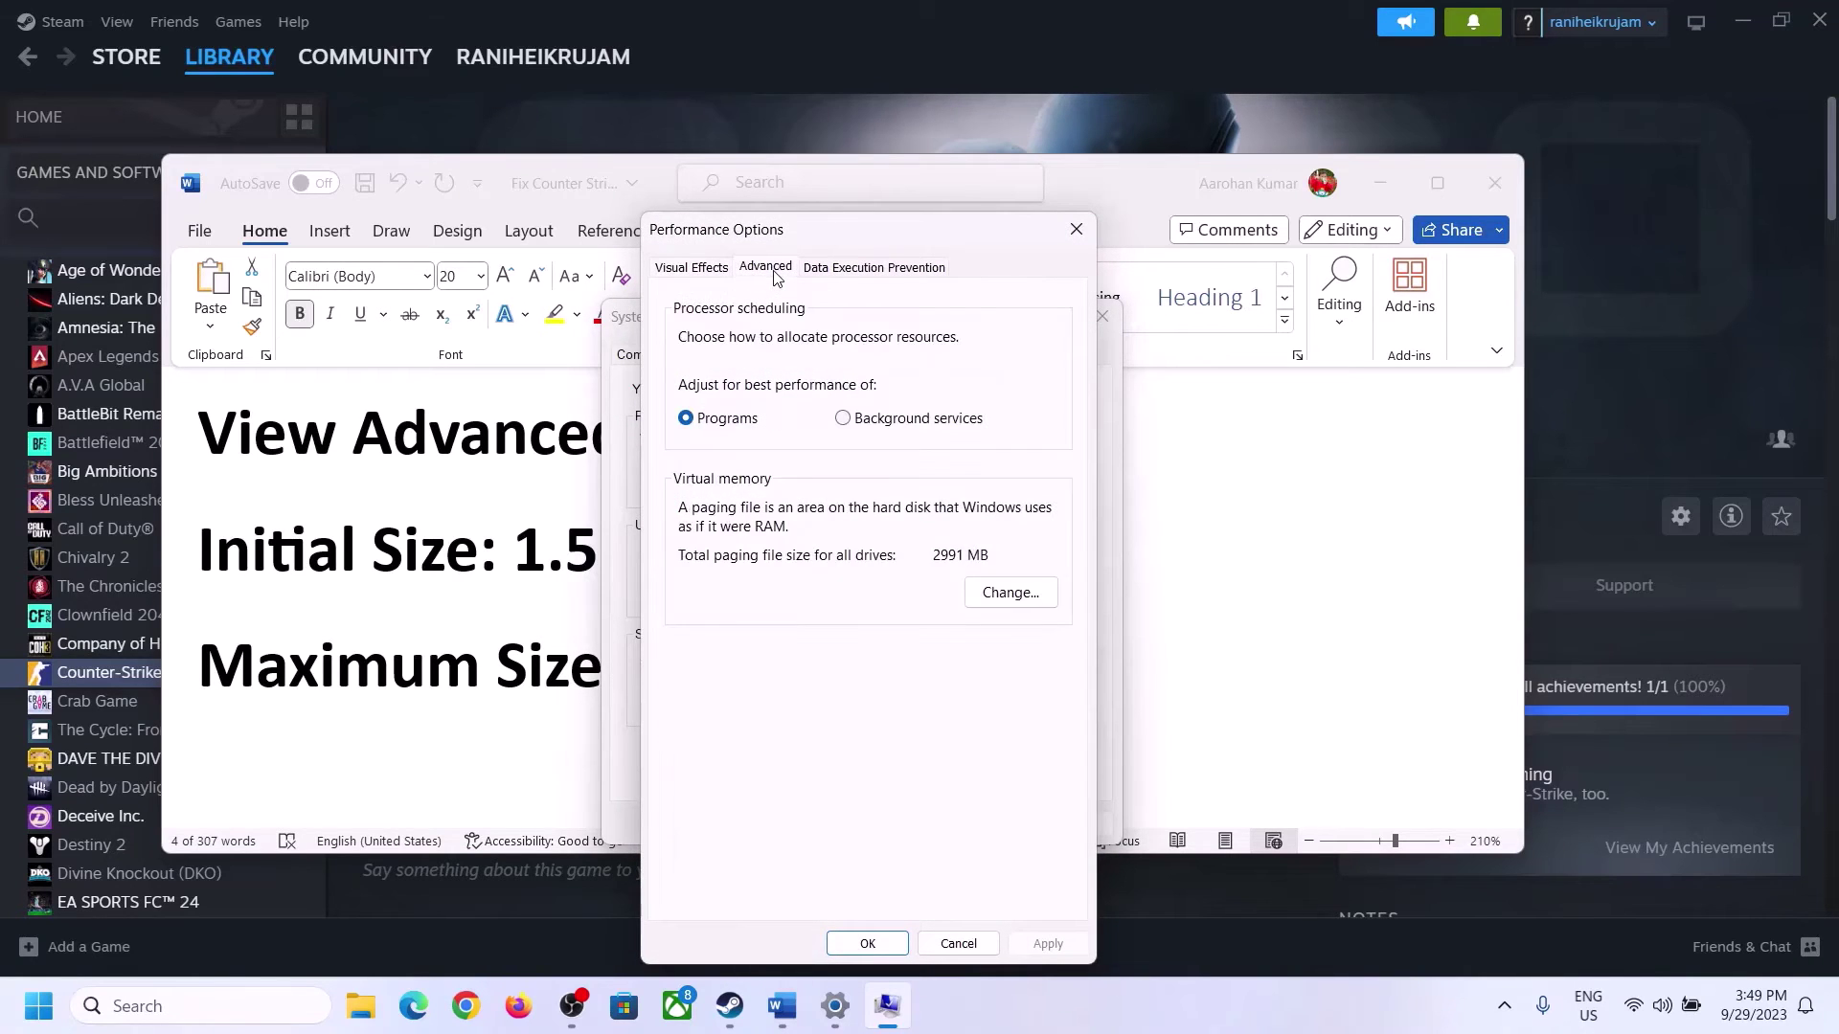
click(1017, 595)
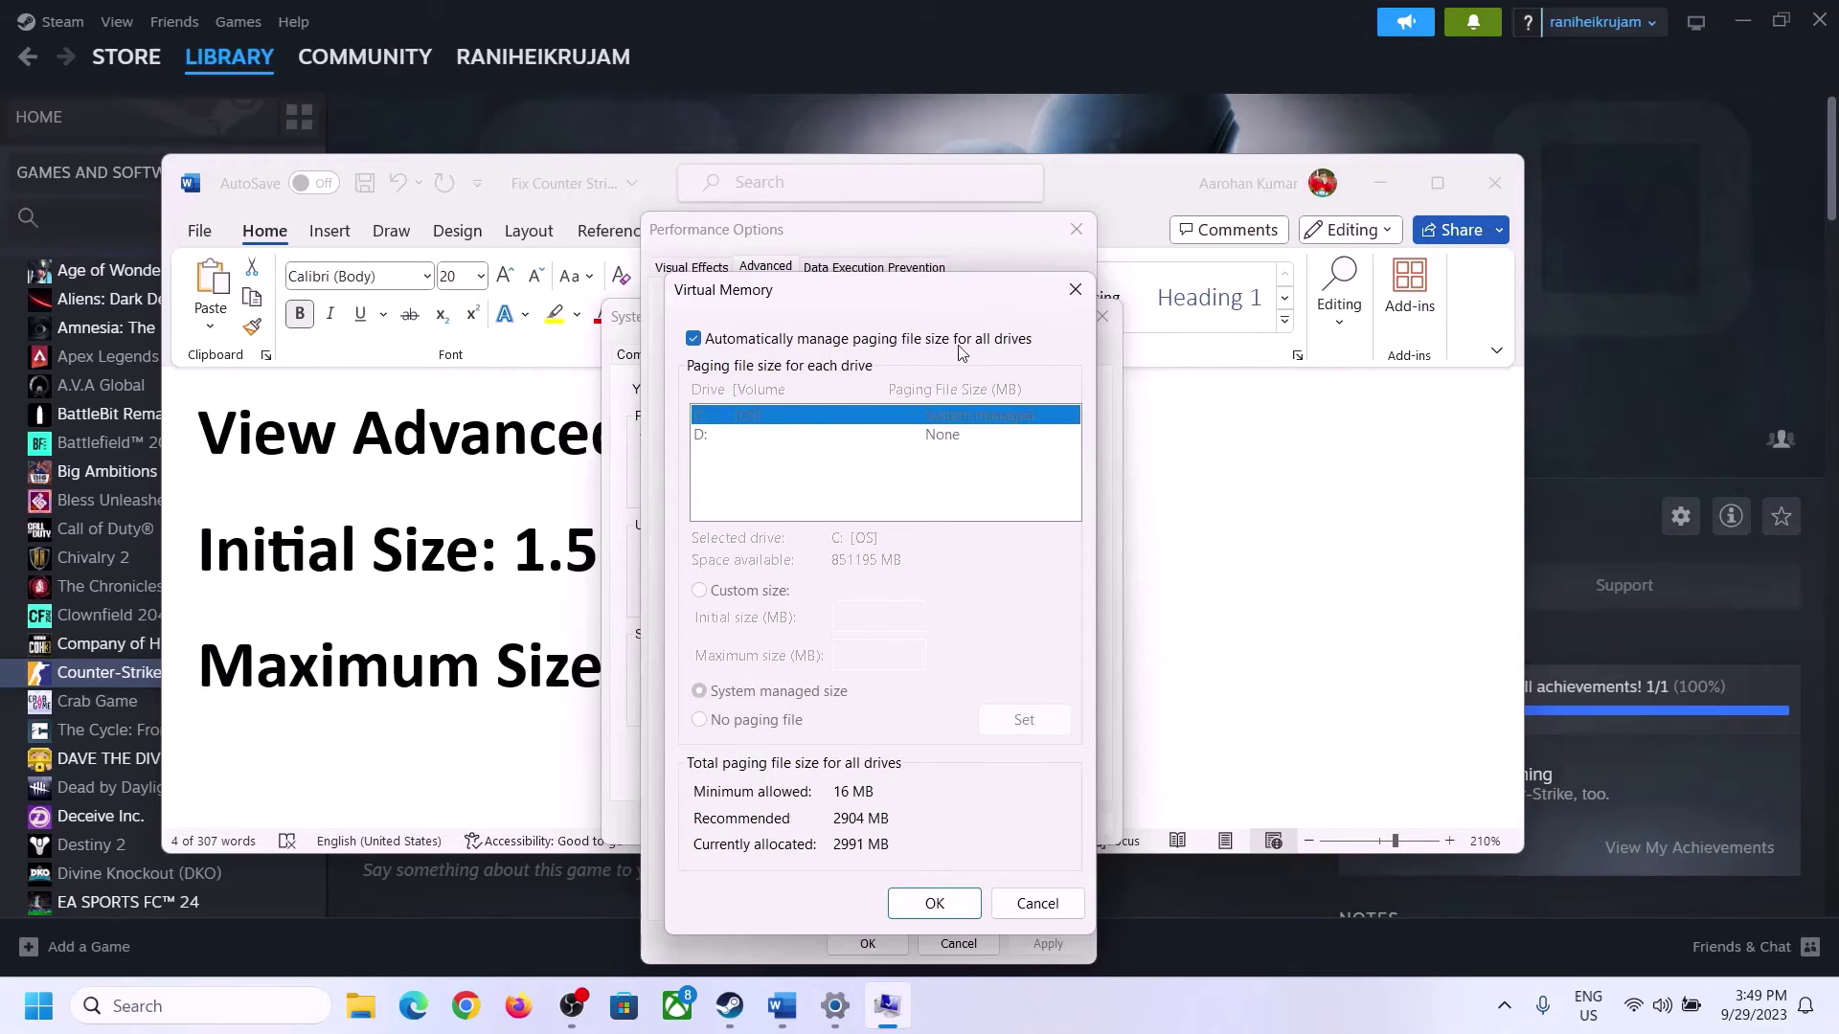
click(693, 339)
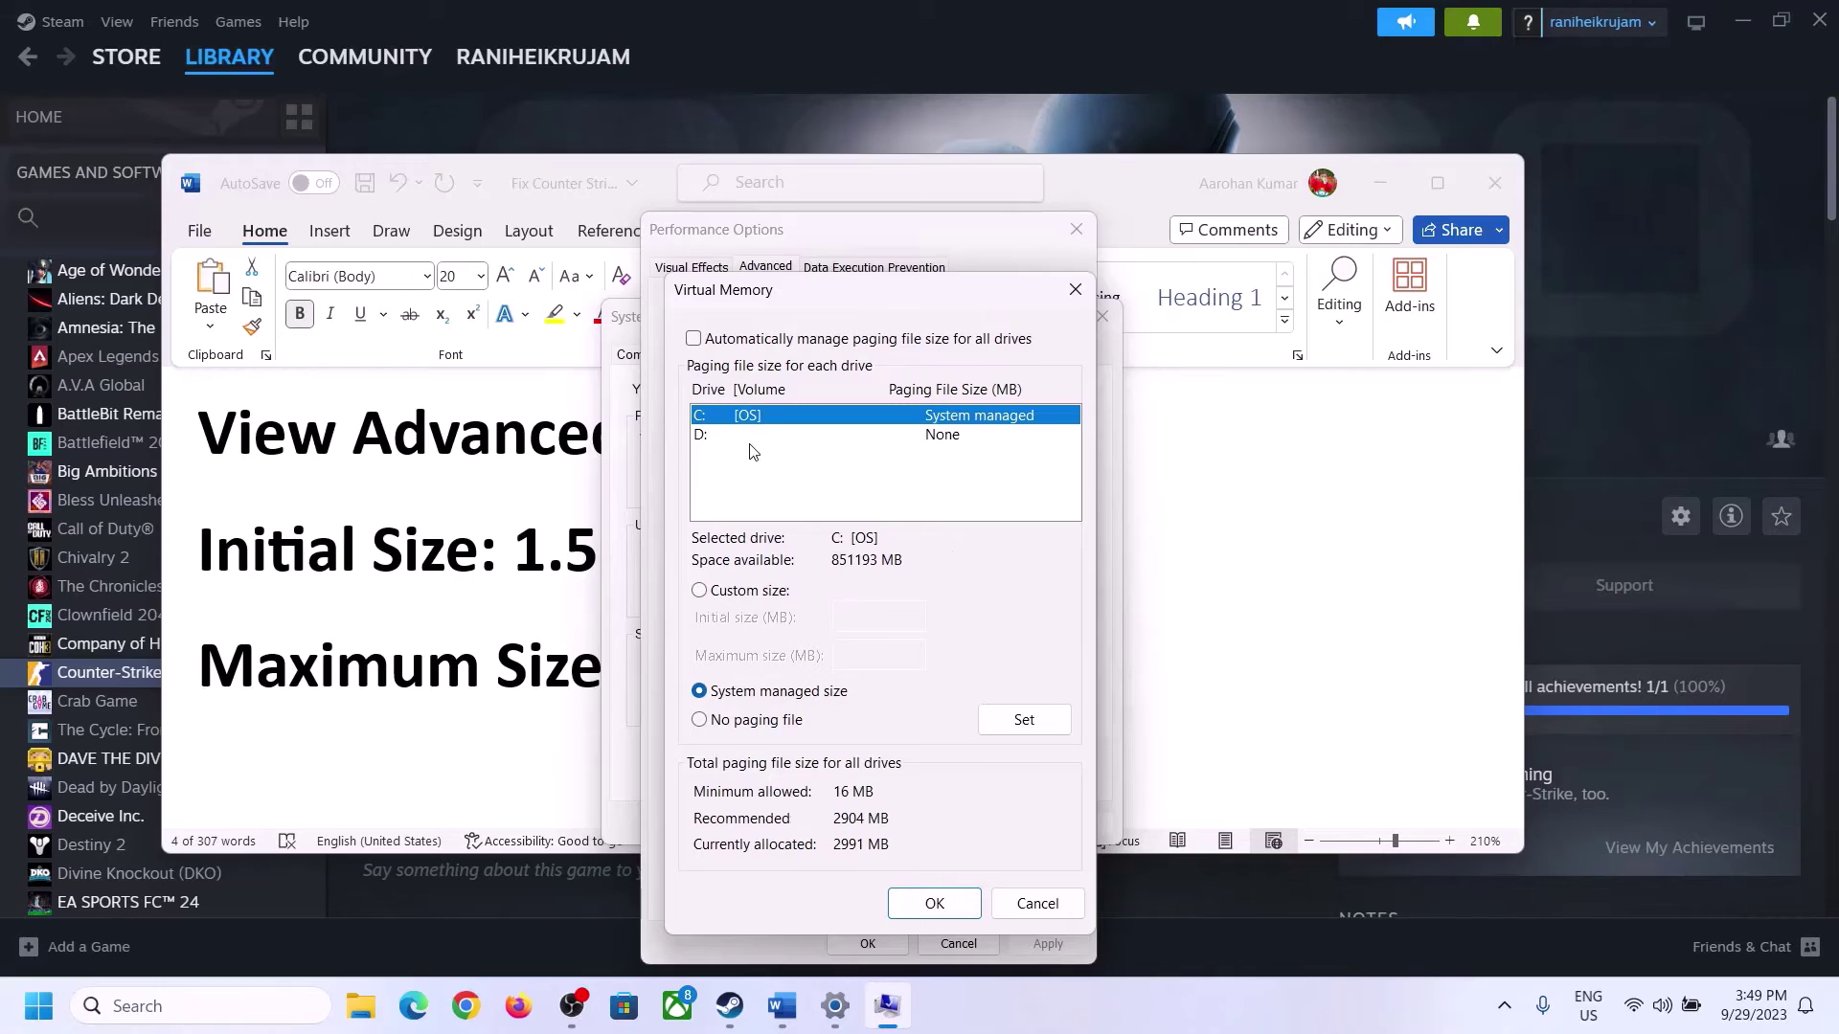
click(700, 593)
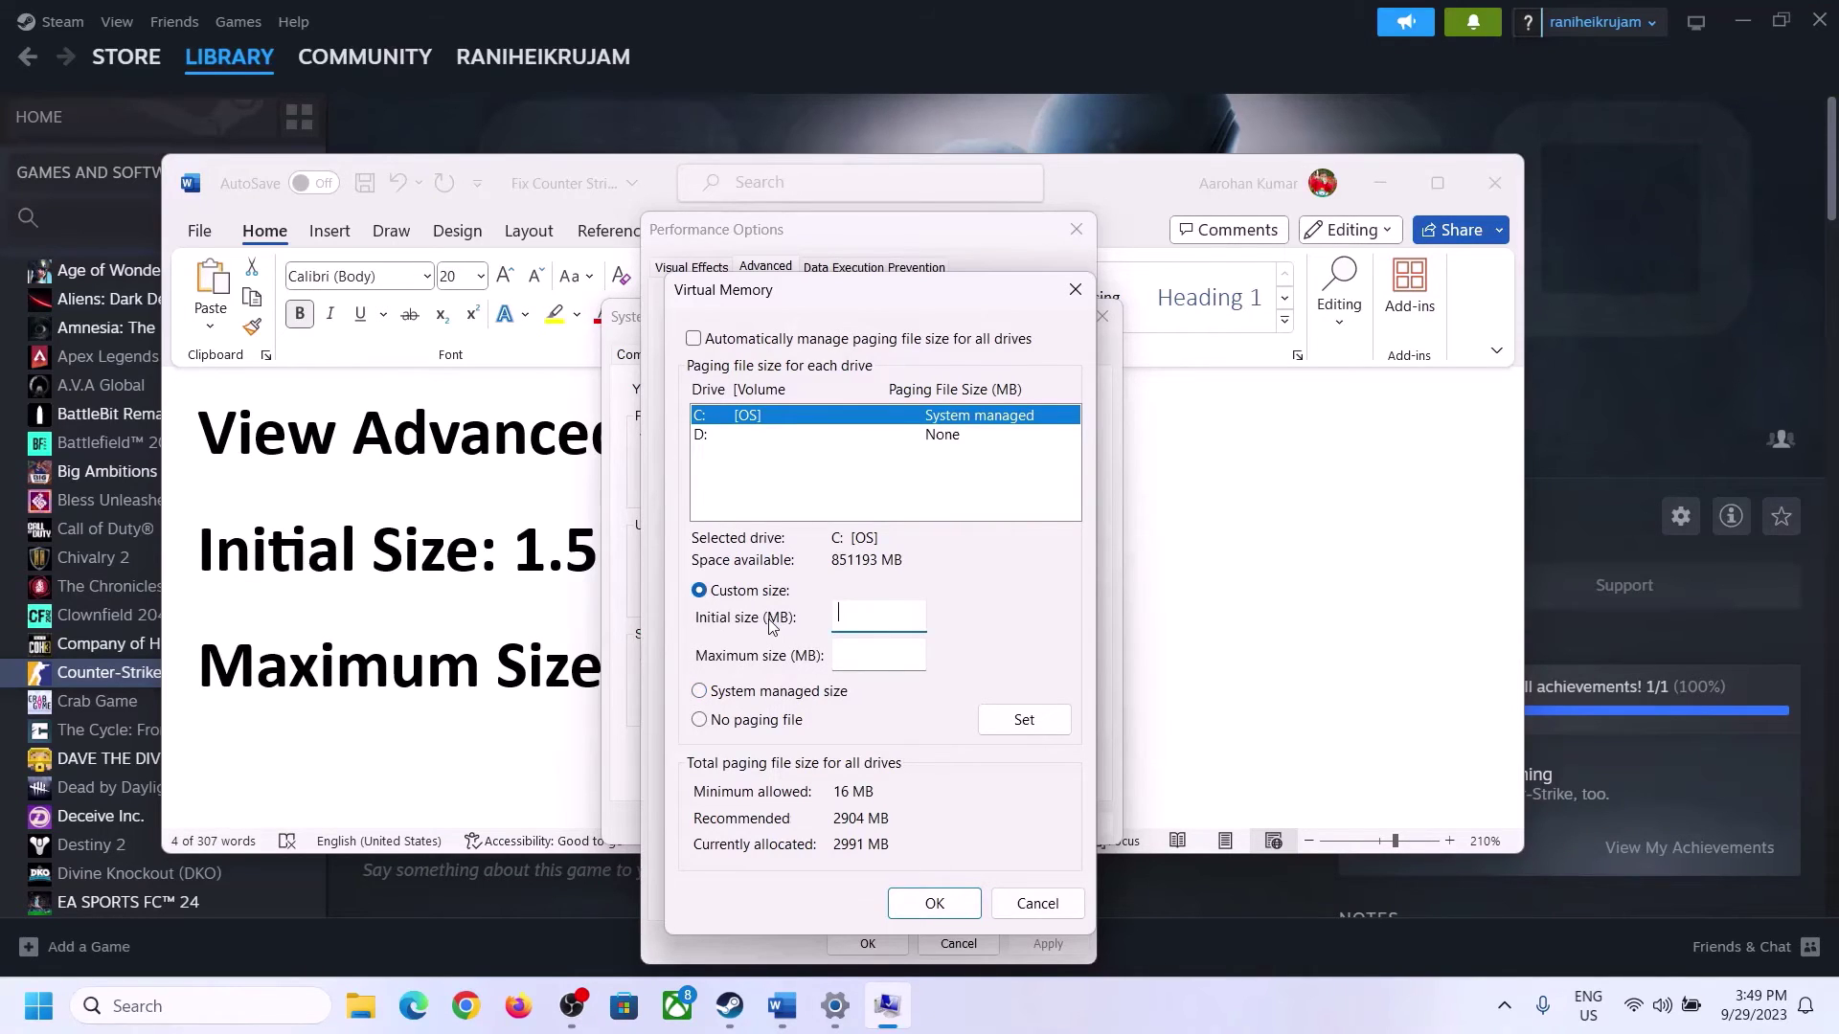
Highlight "1.5 x Total Ram" in the notes, and look up the installed RAM on the System About page in Settings.
click(522, 561)
drag(526, 553, 852, 572)
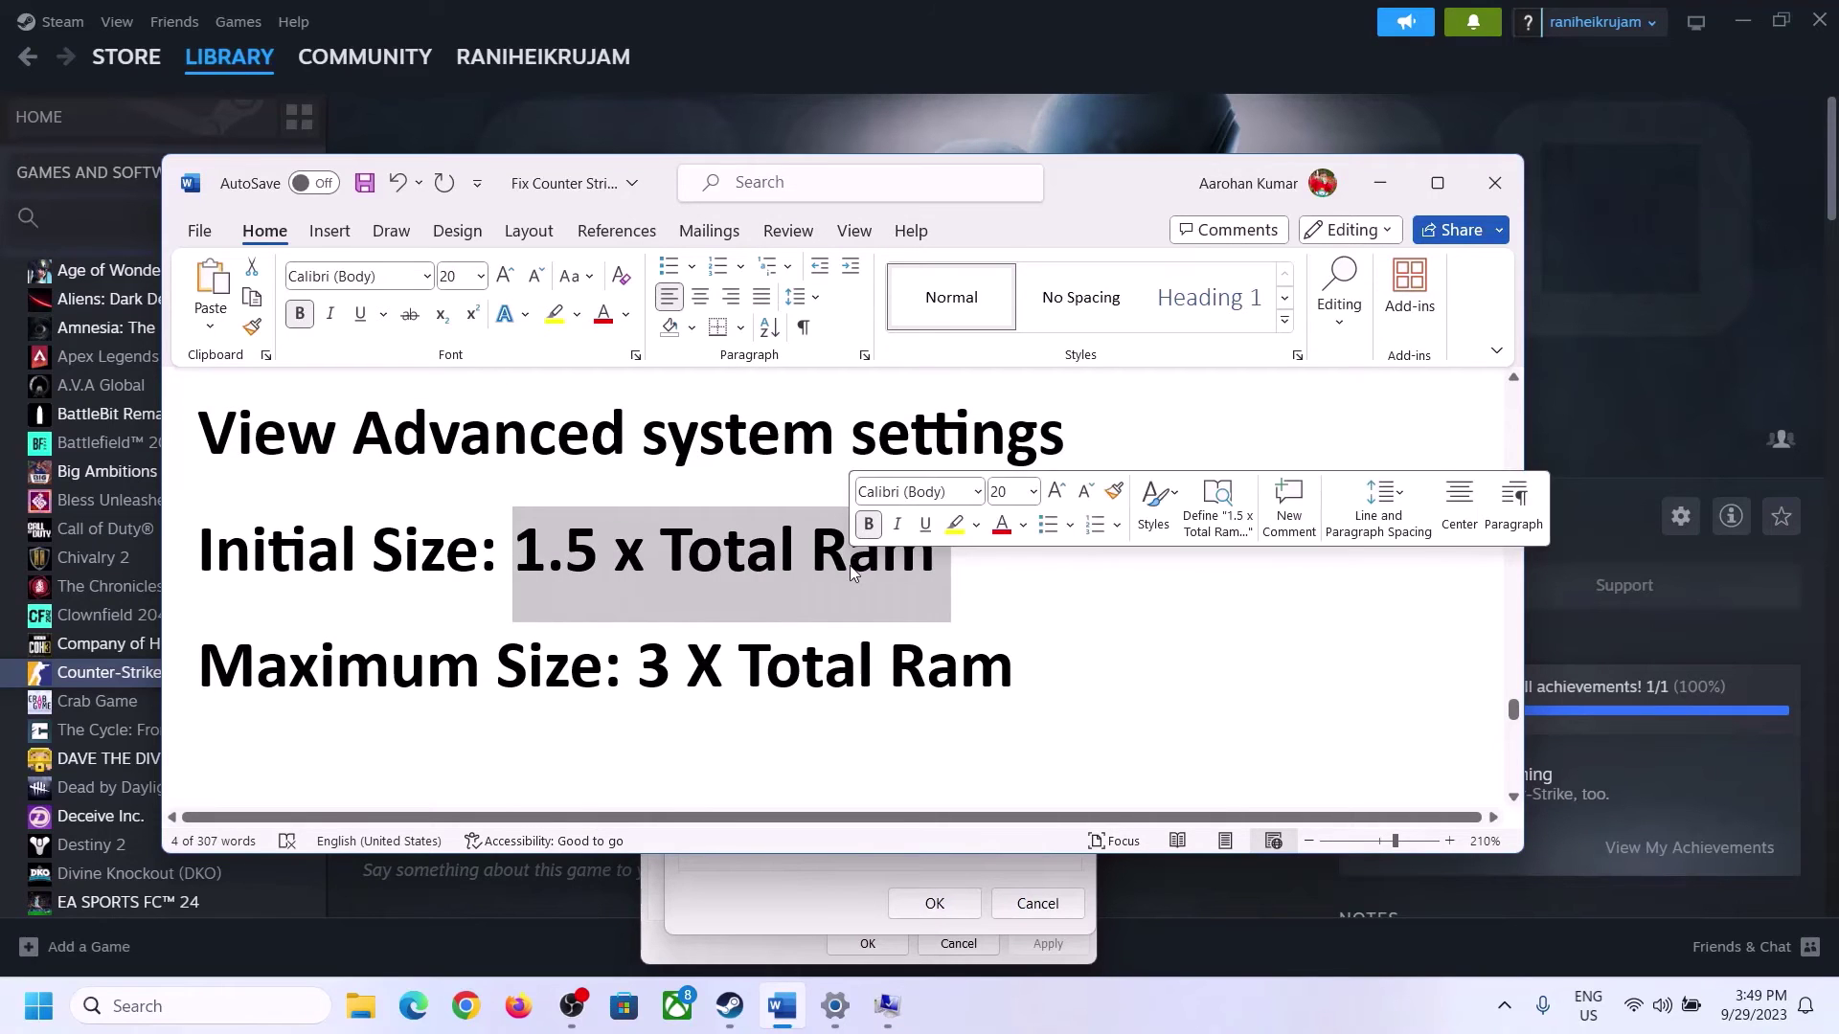
click(837, 1007)
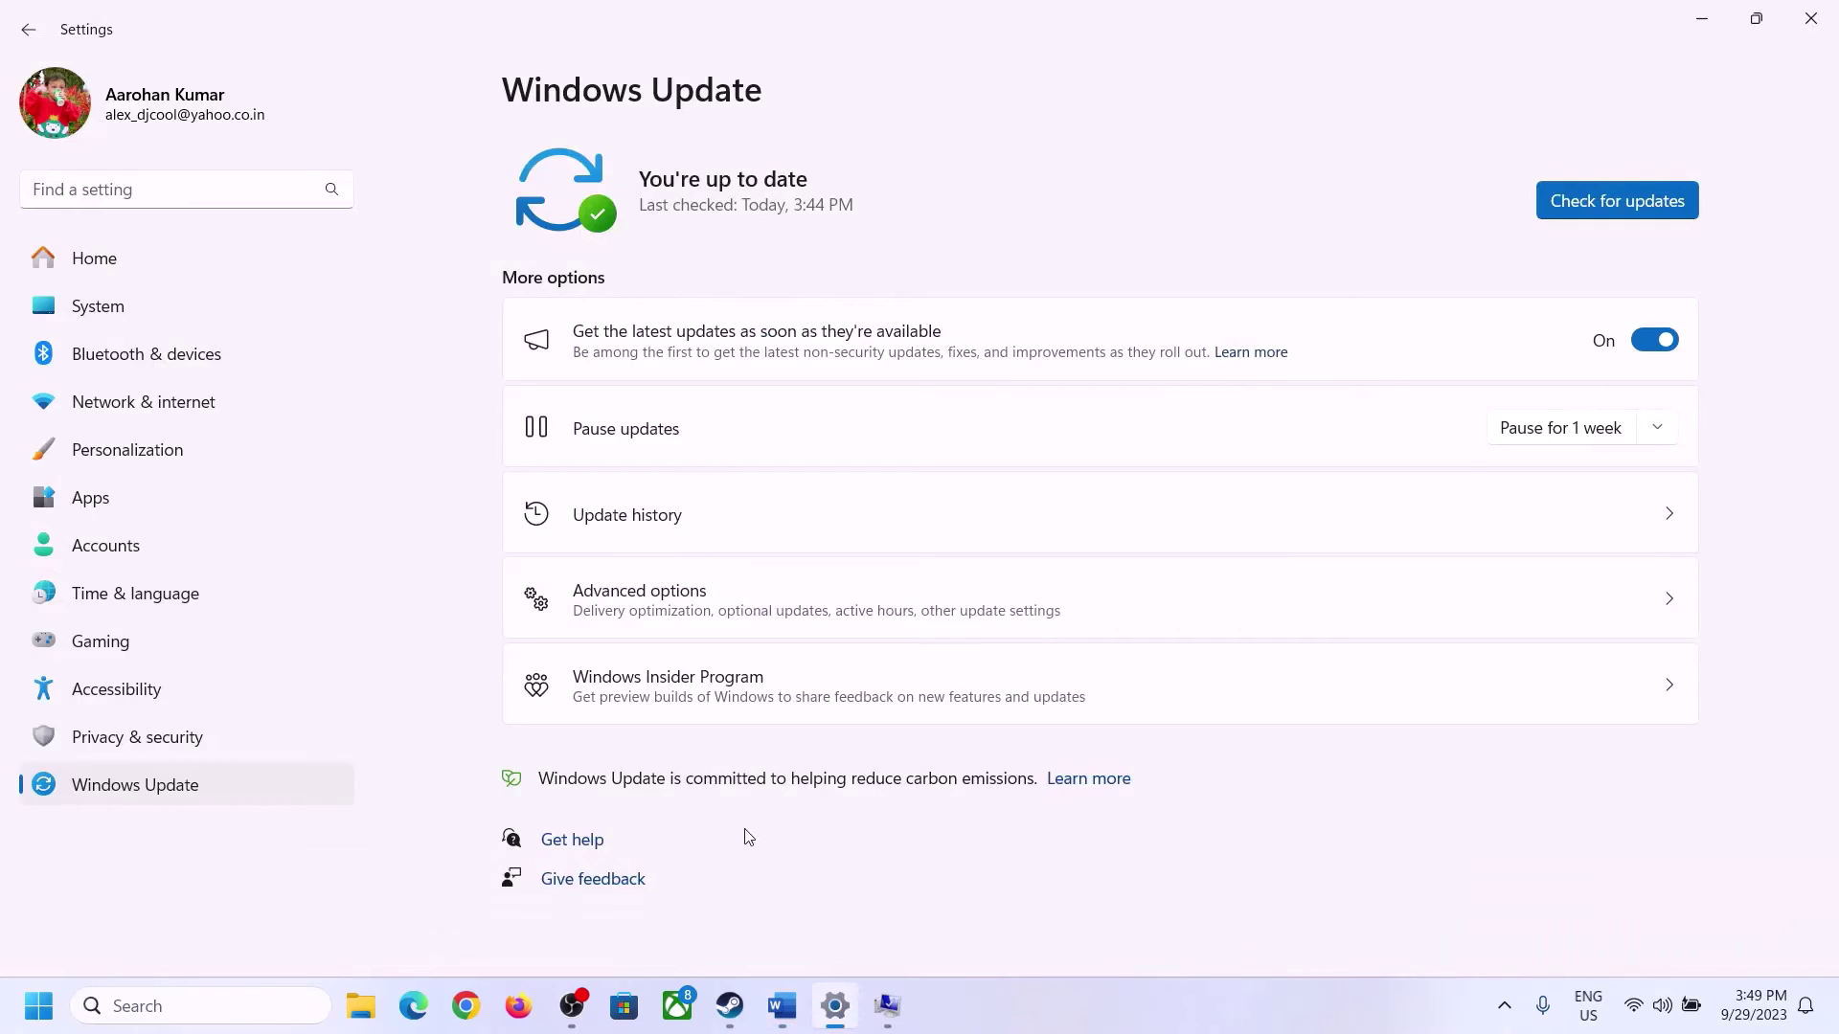
click(84, 316)
scroll(677, 699, down, 8)
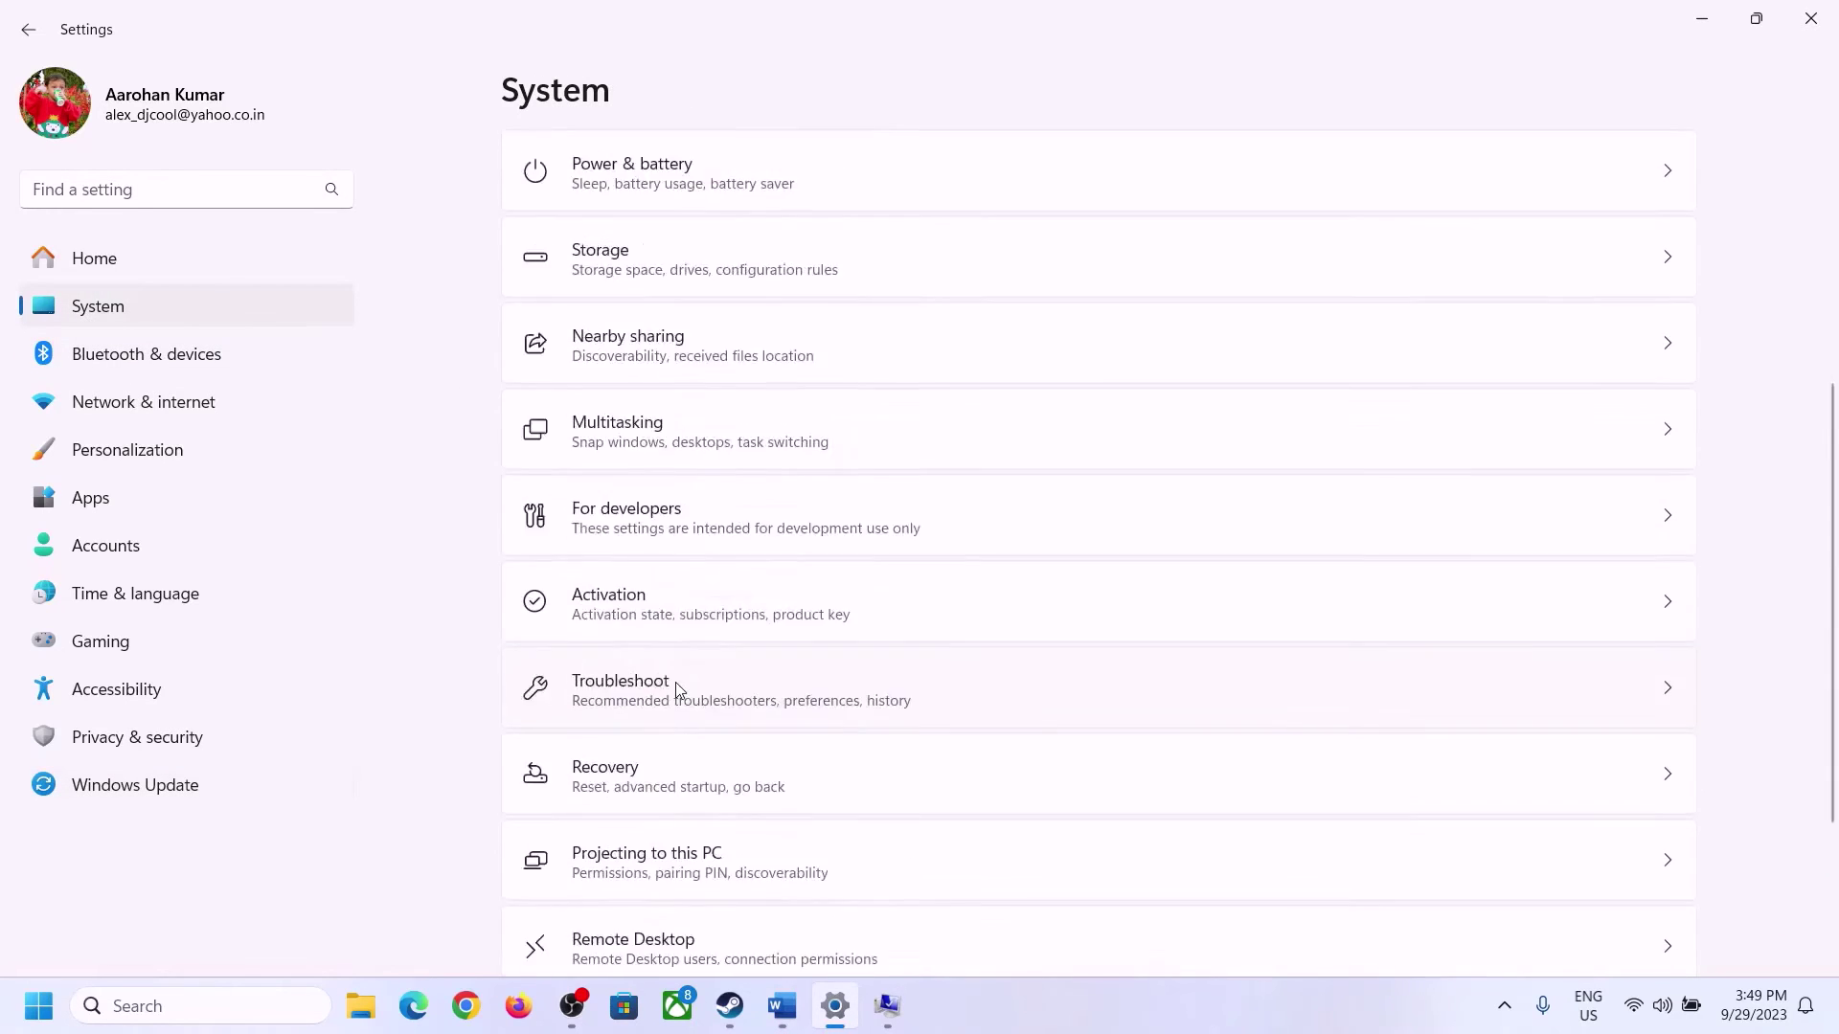
click(607, 905)
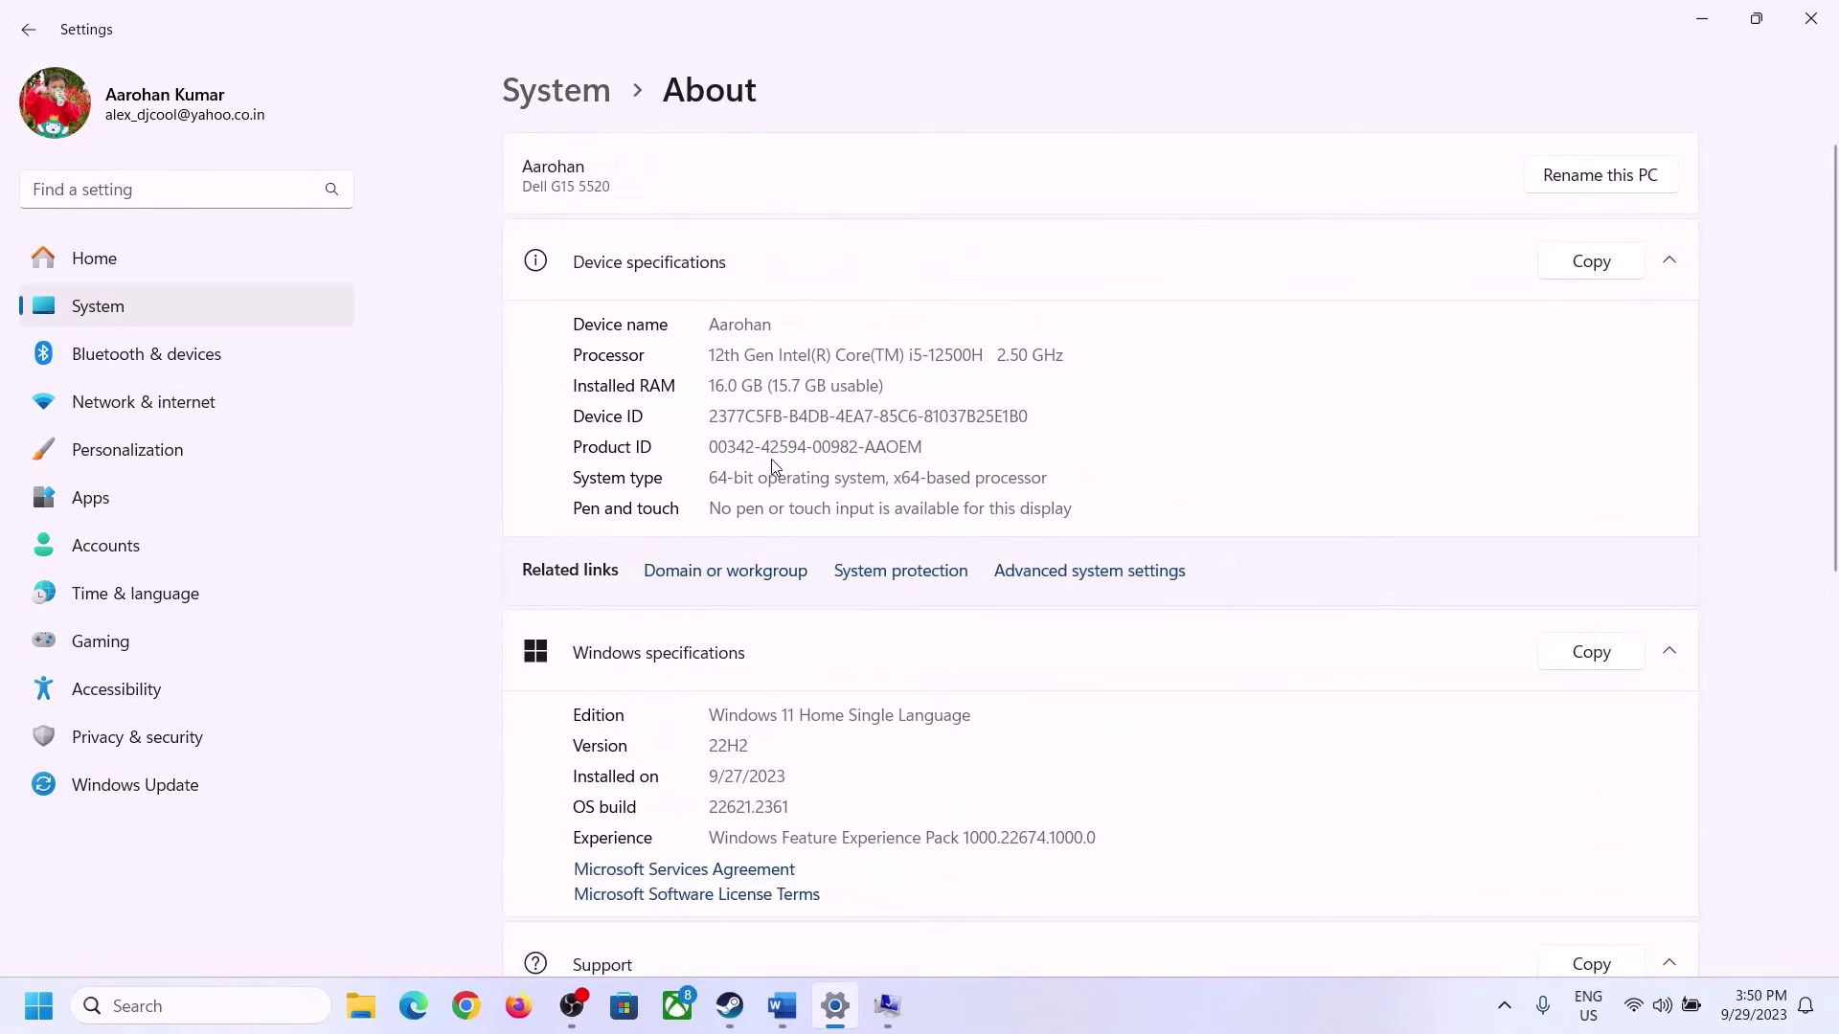
drag(729, 383, 707, 385)
click(723, 384)
drag(723, 375, 698, 381)
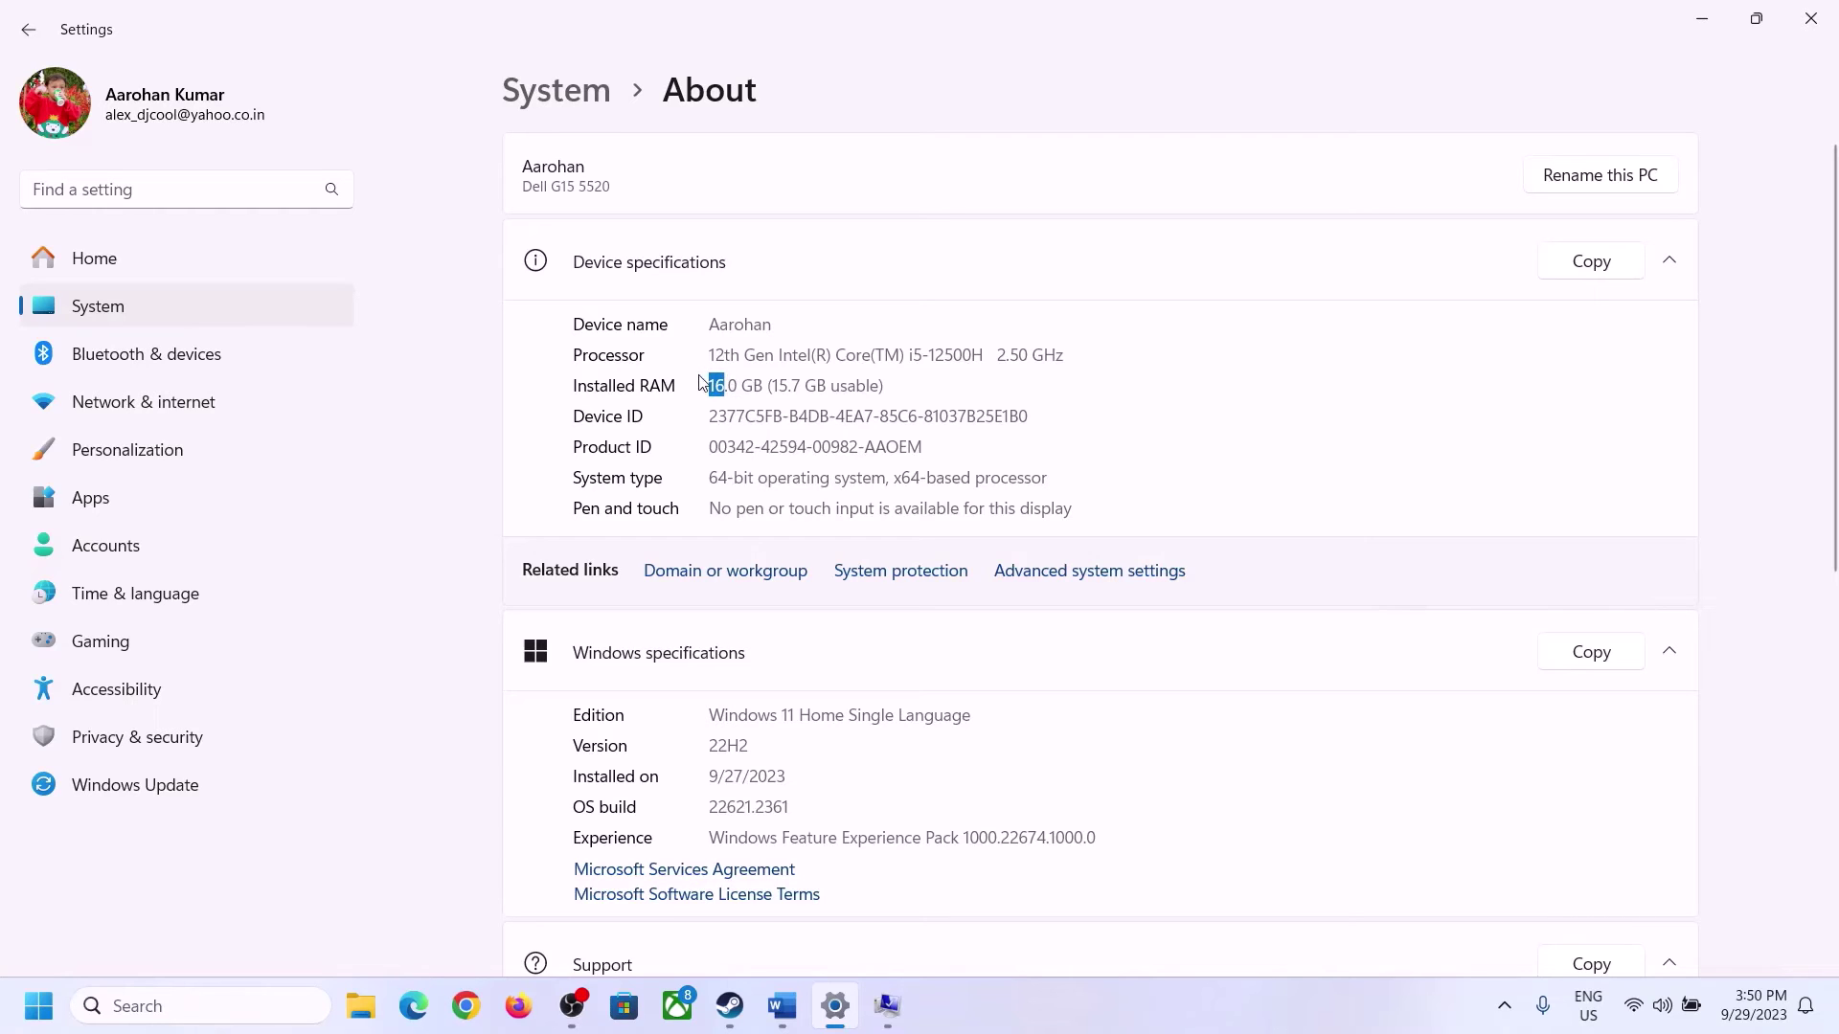
Return to the Virtual Memory dialog, launch Calculator with the Run command calc, and place it beside the paging size formulas in the notes.
click(886, 1006)
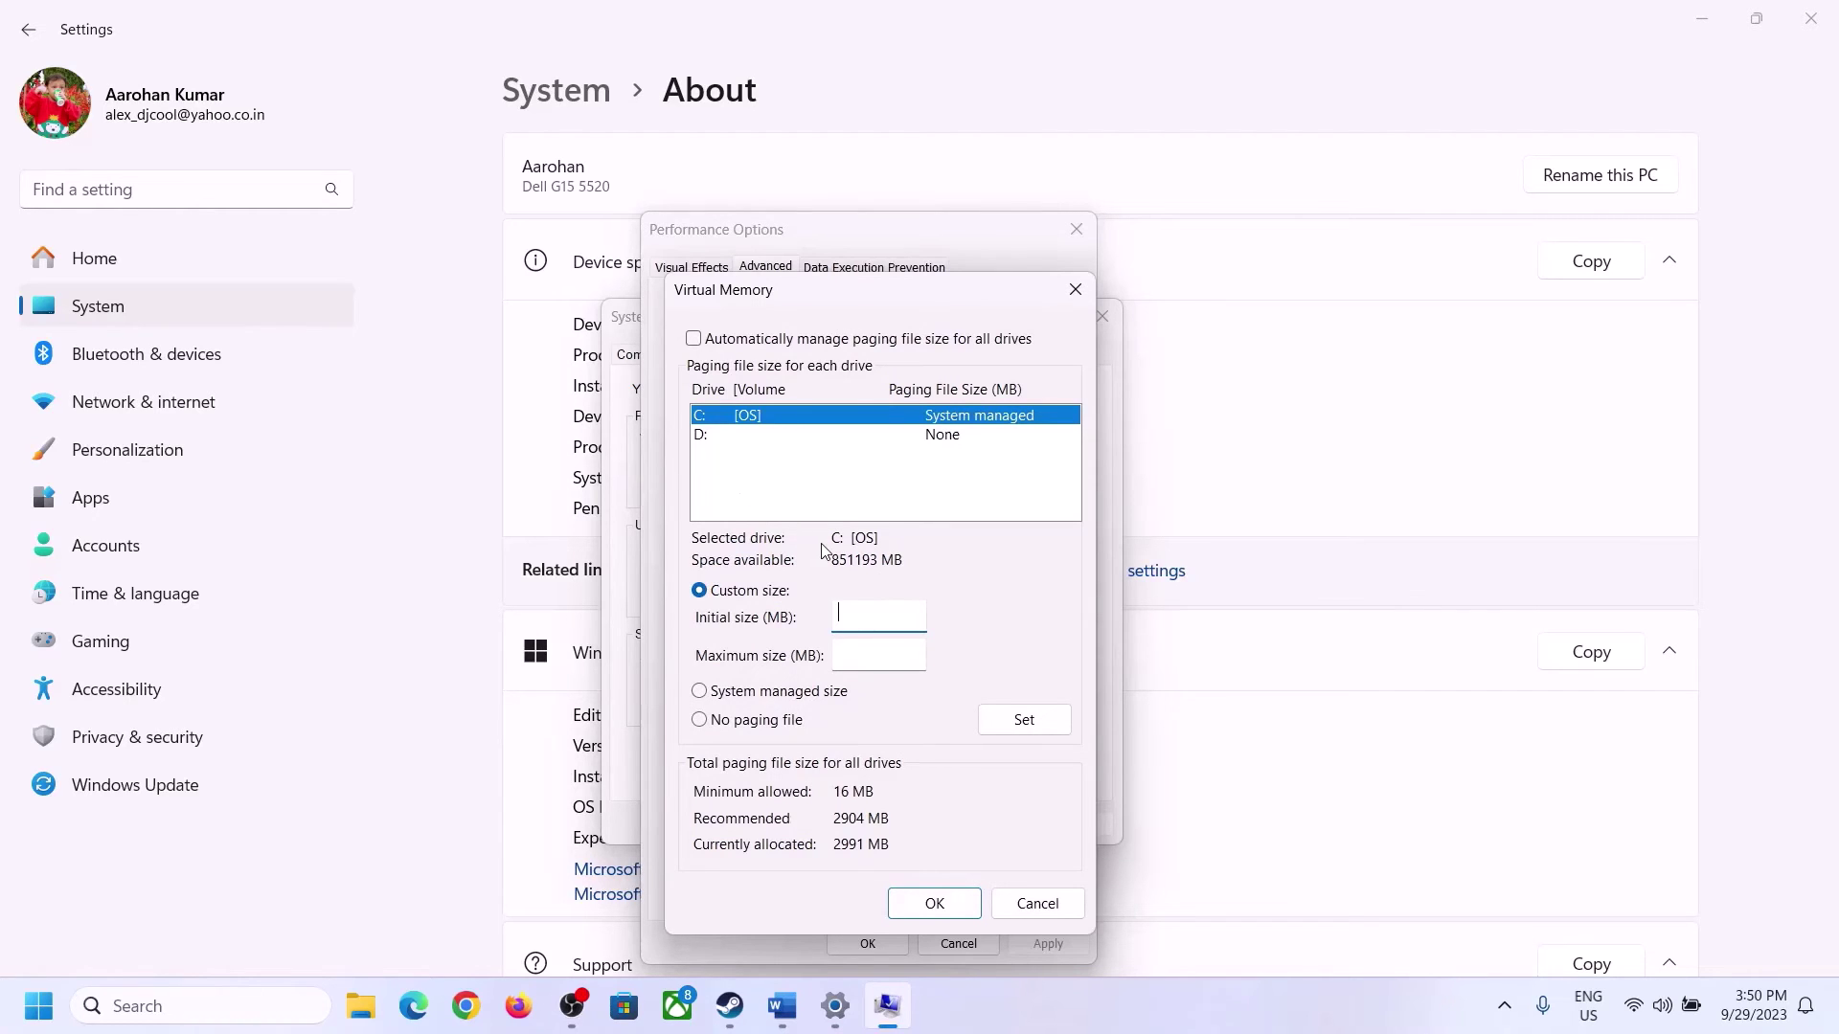
mouse_move(836, 1005)
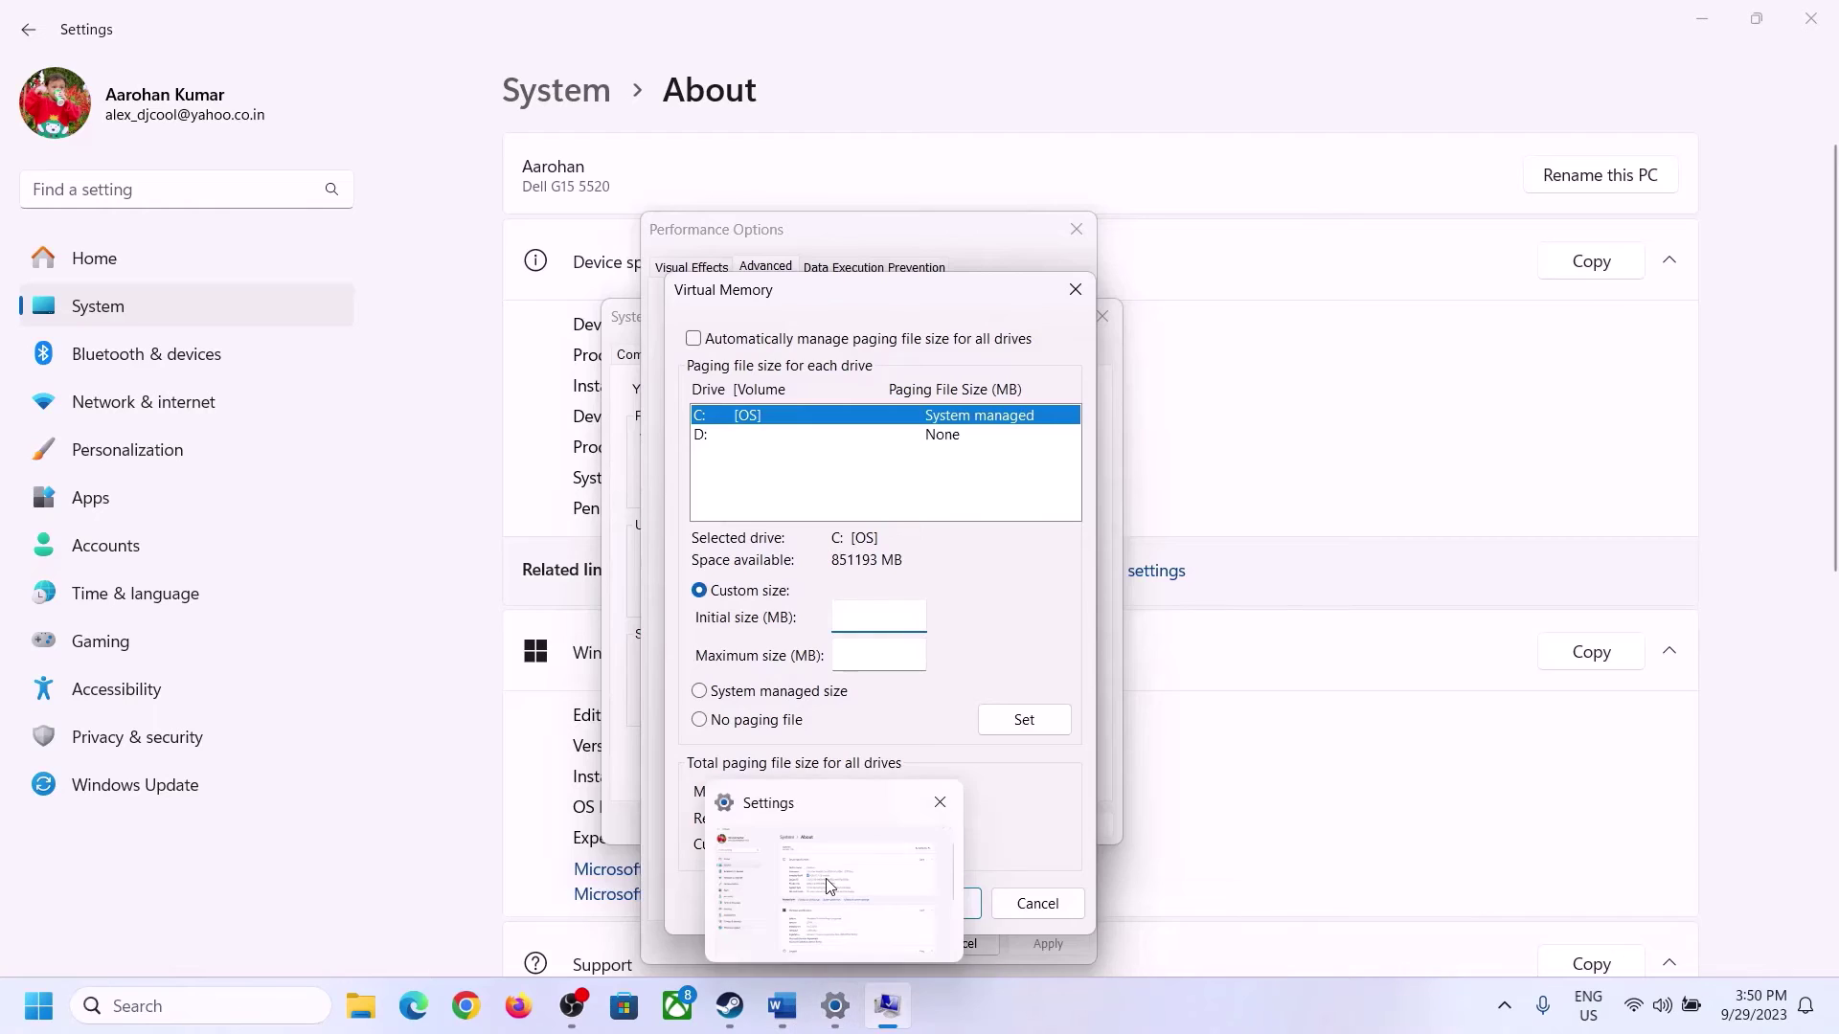
key(super+r)
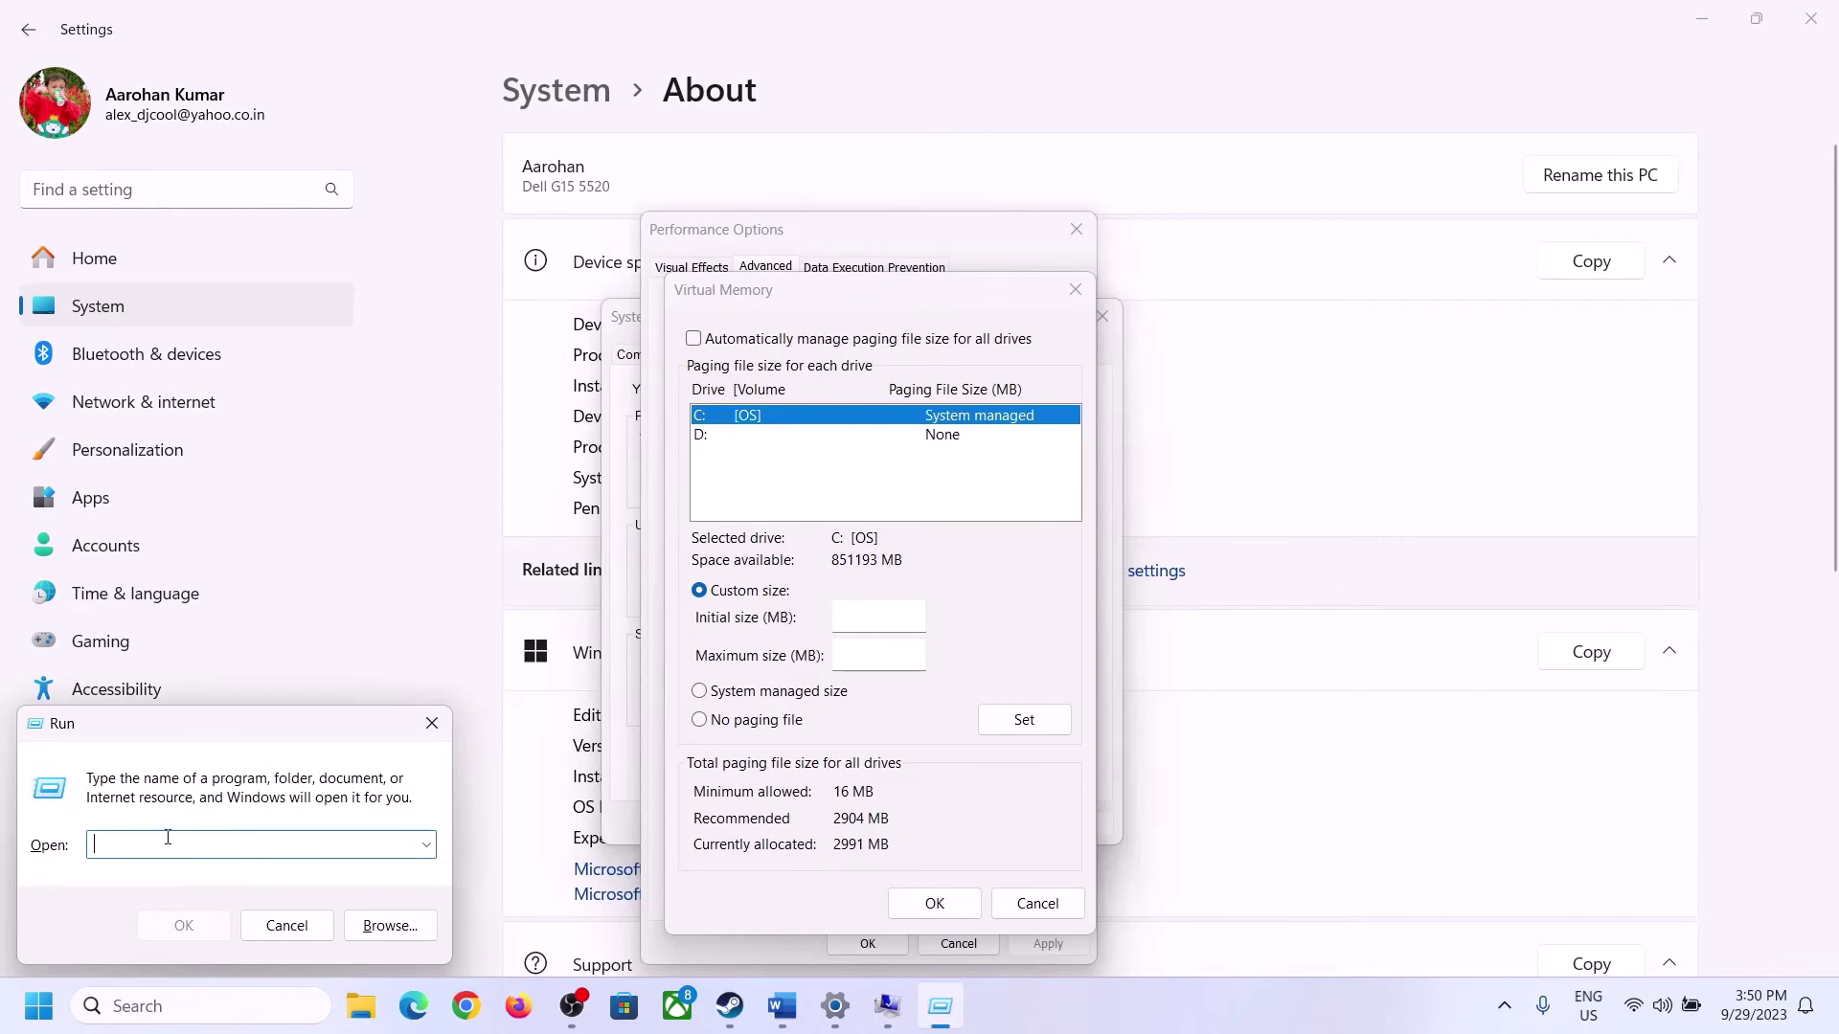
text(cal)
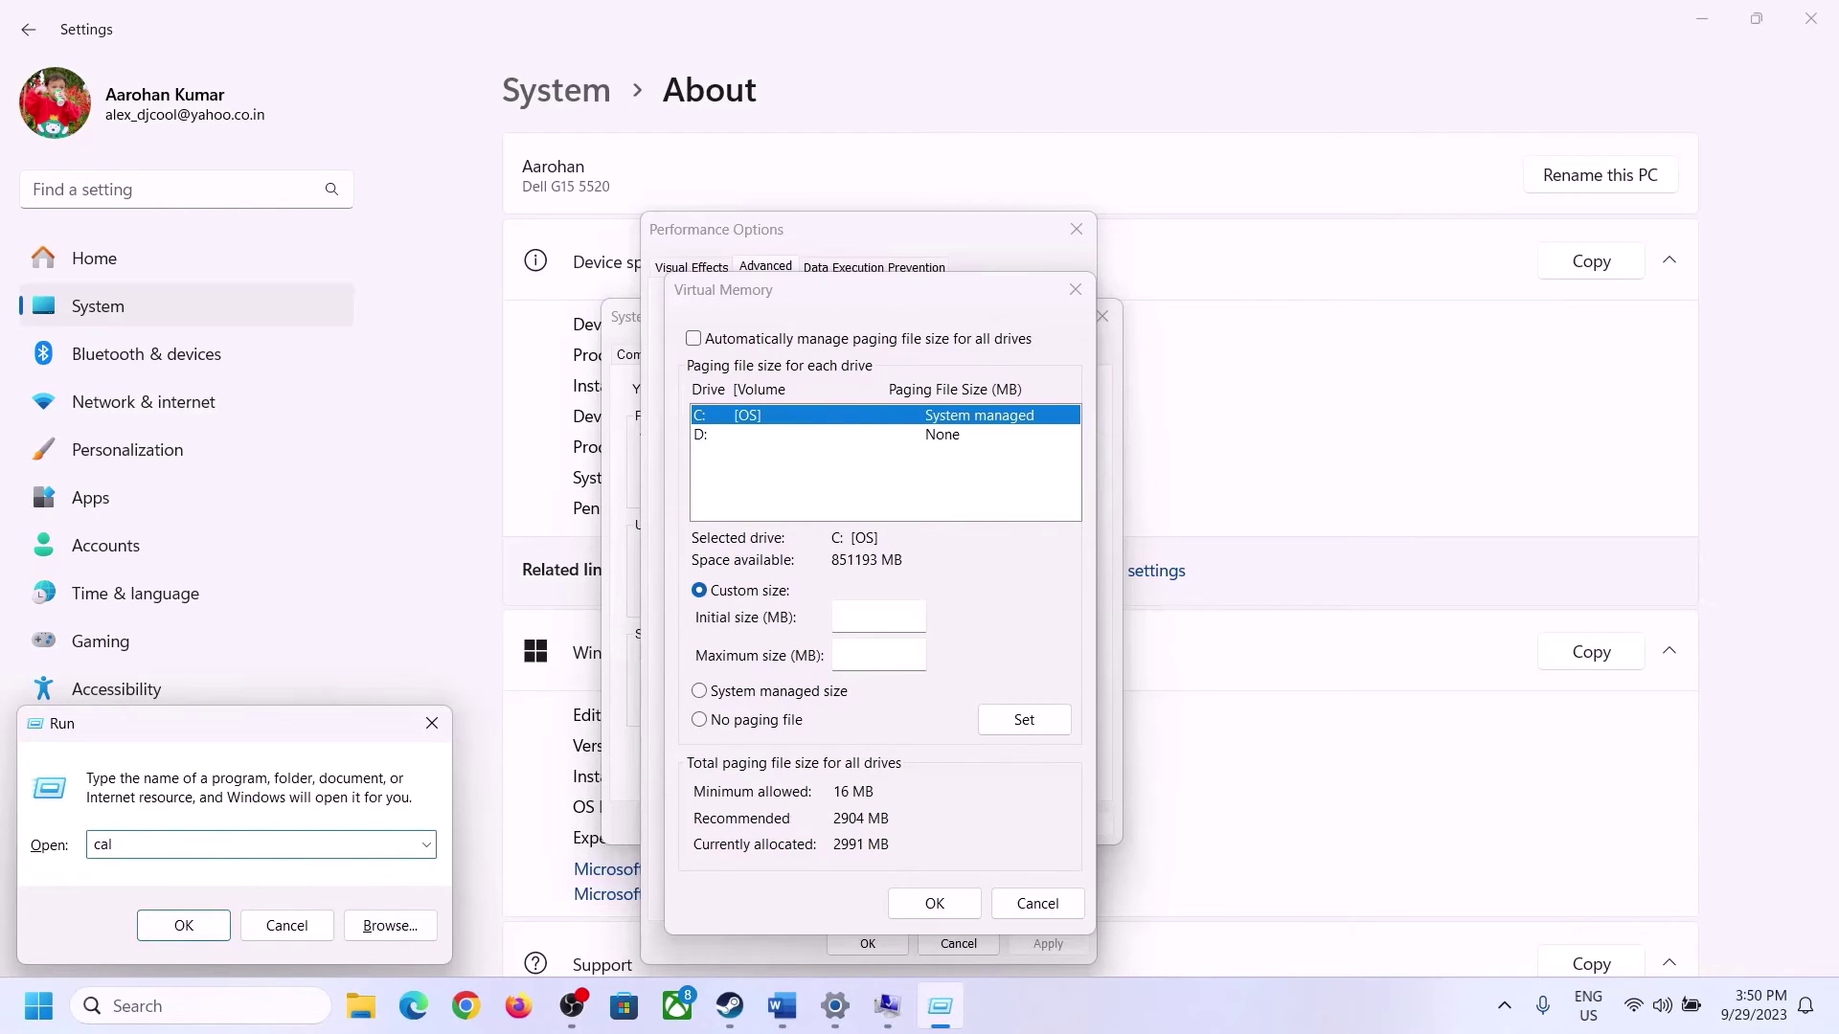
text(c)
click(184, 926)
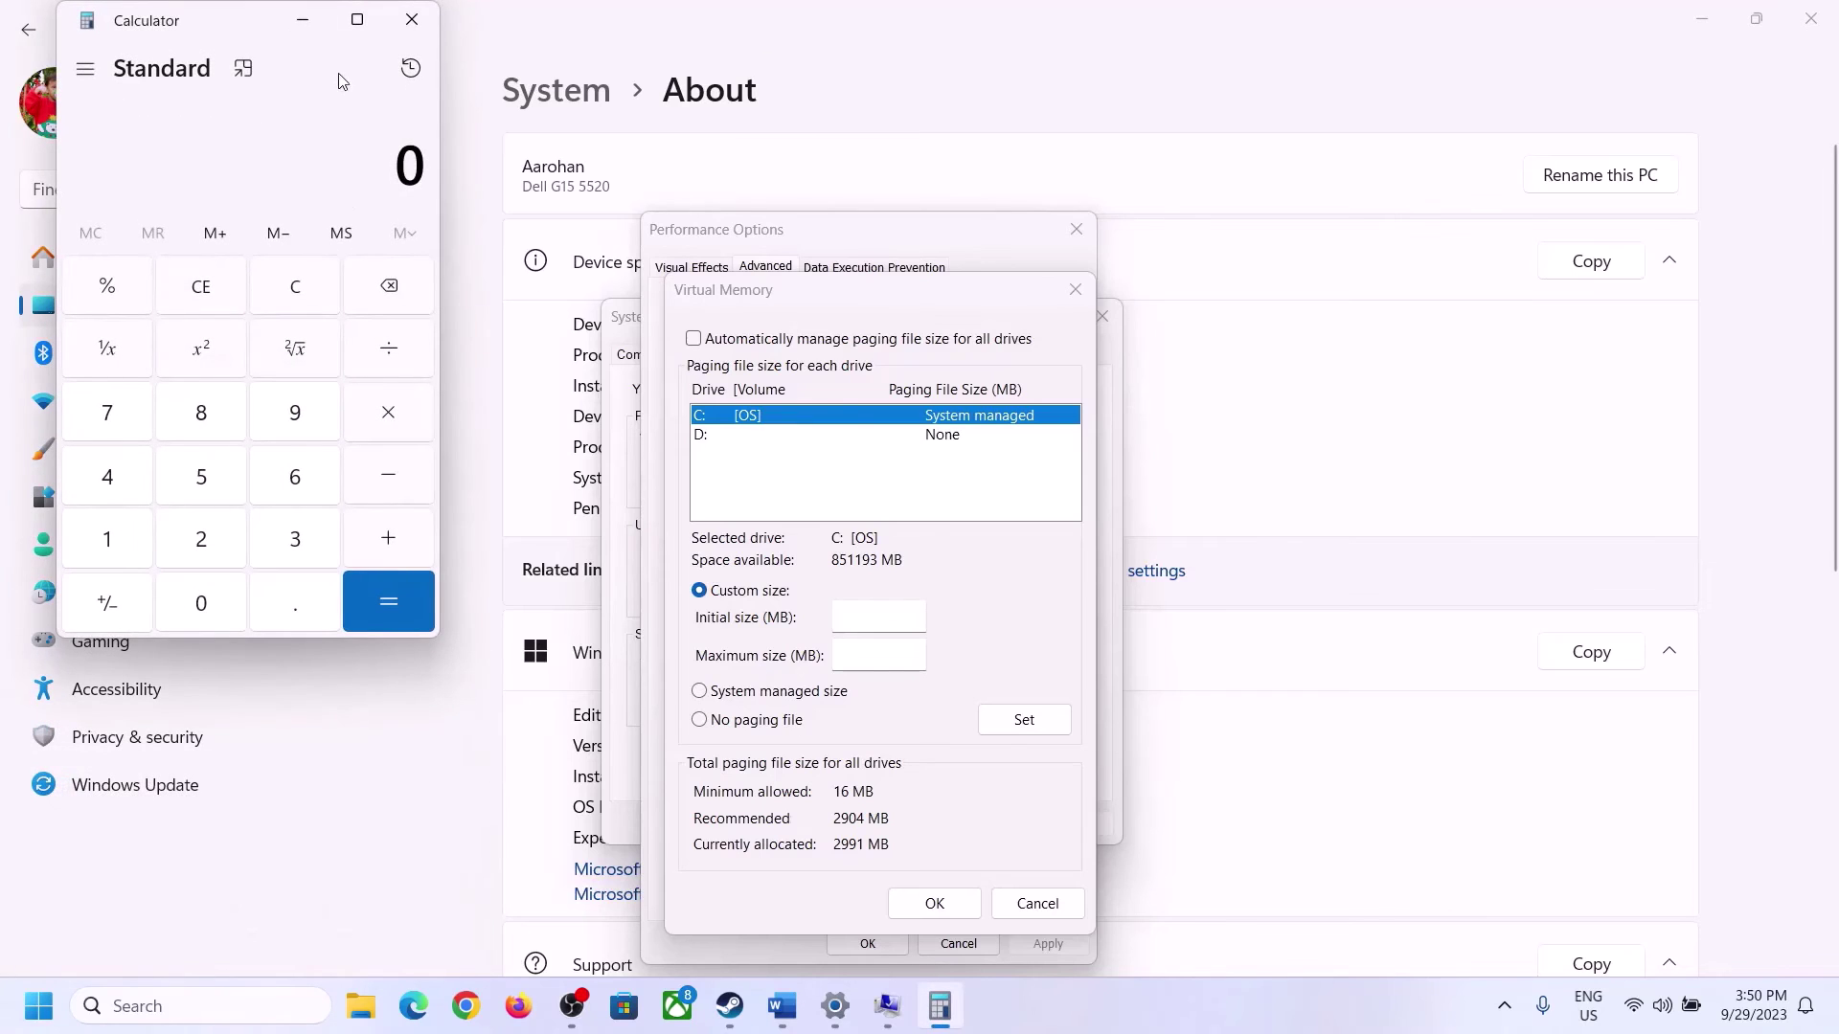
drag(231, 35, 1341, 313)
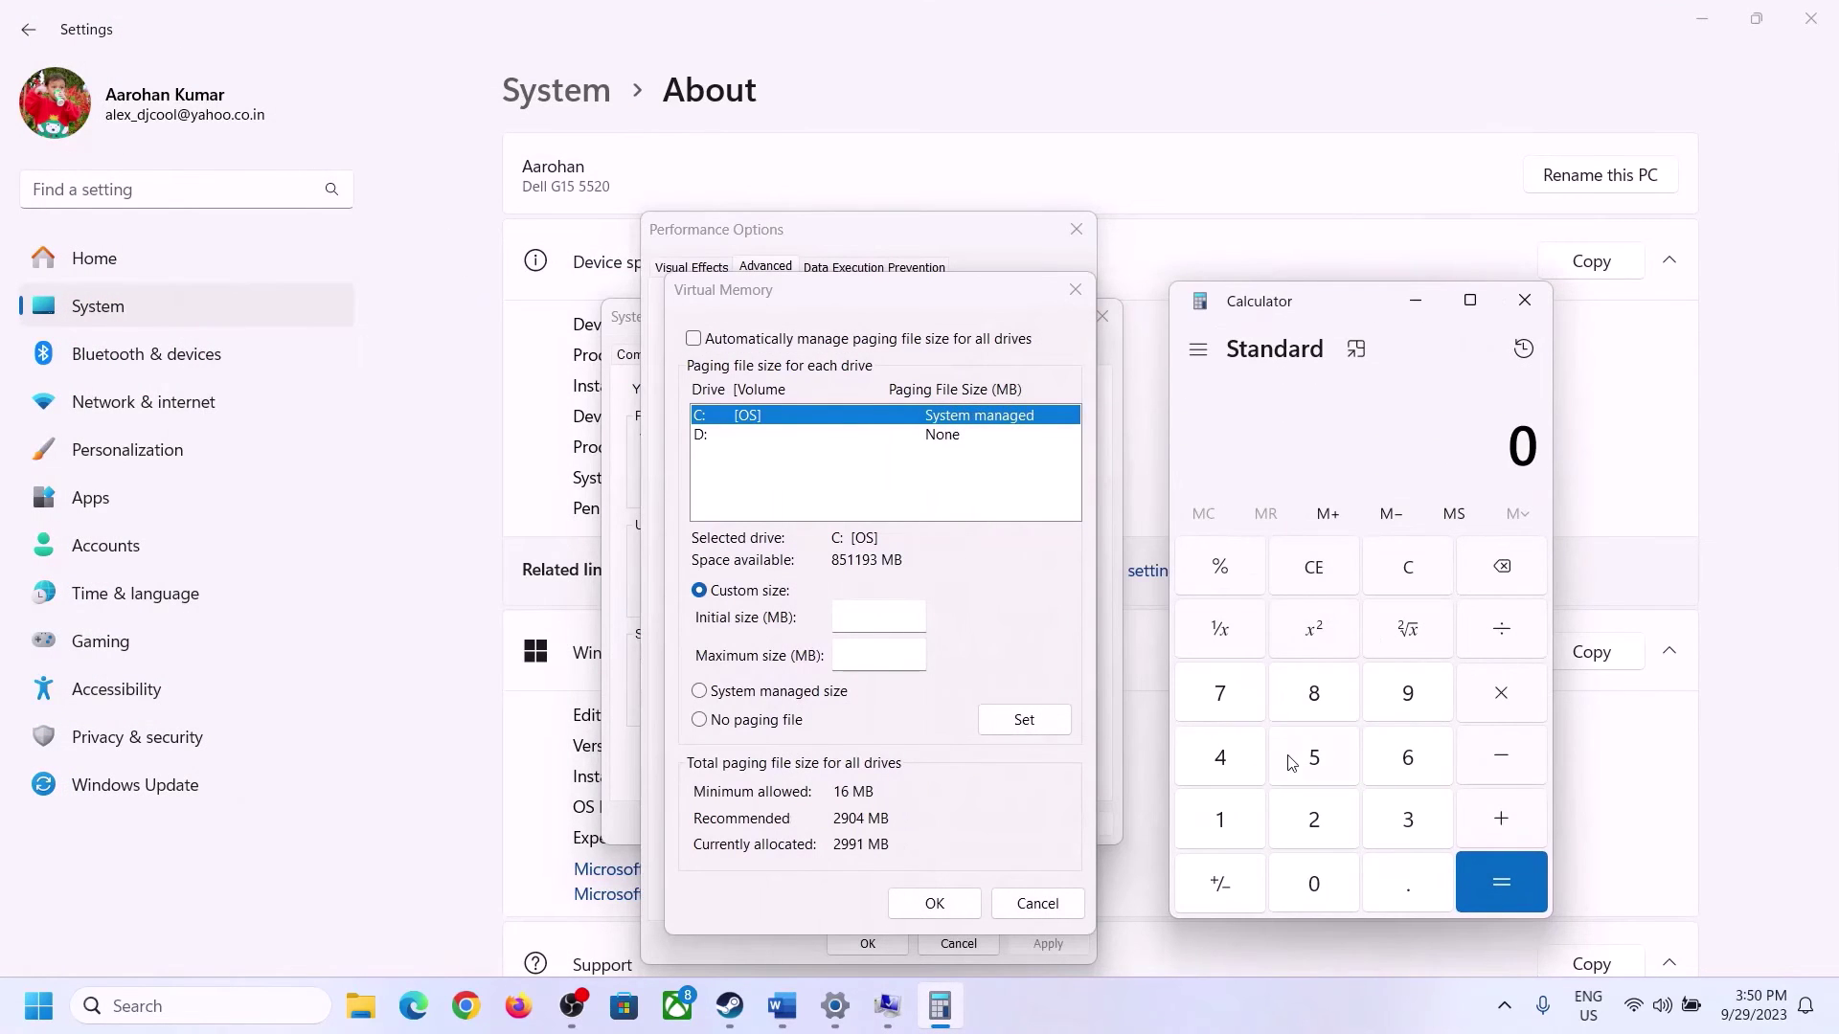
click(782, 1007)
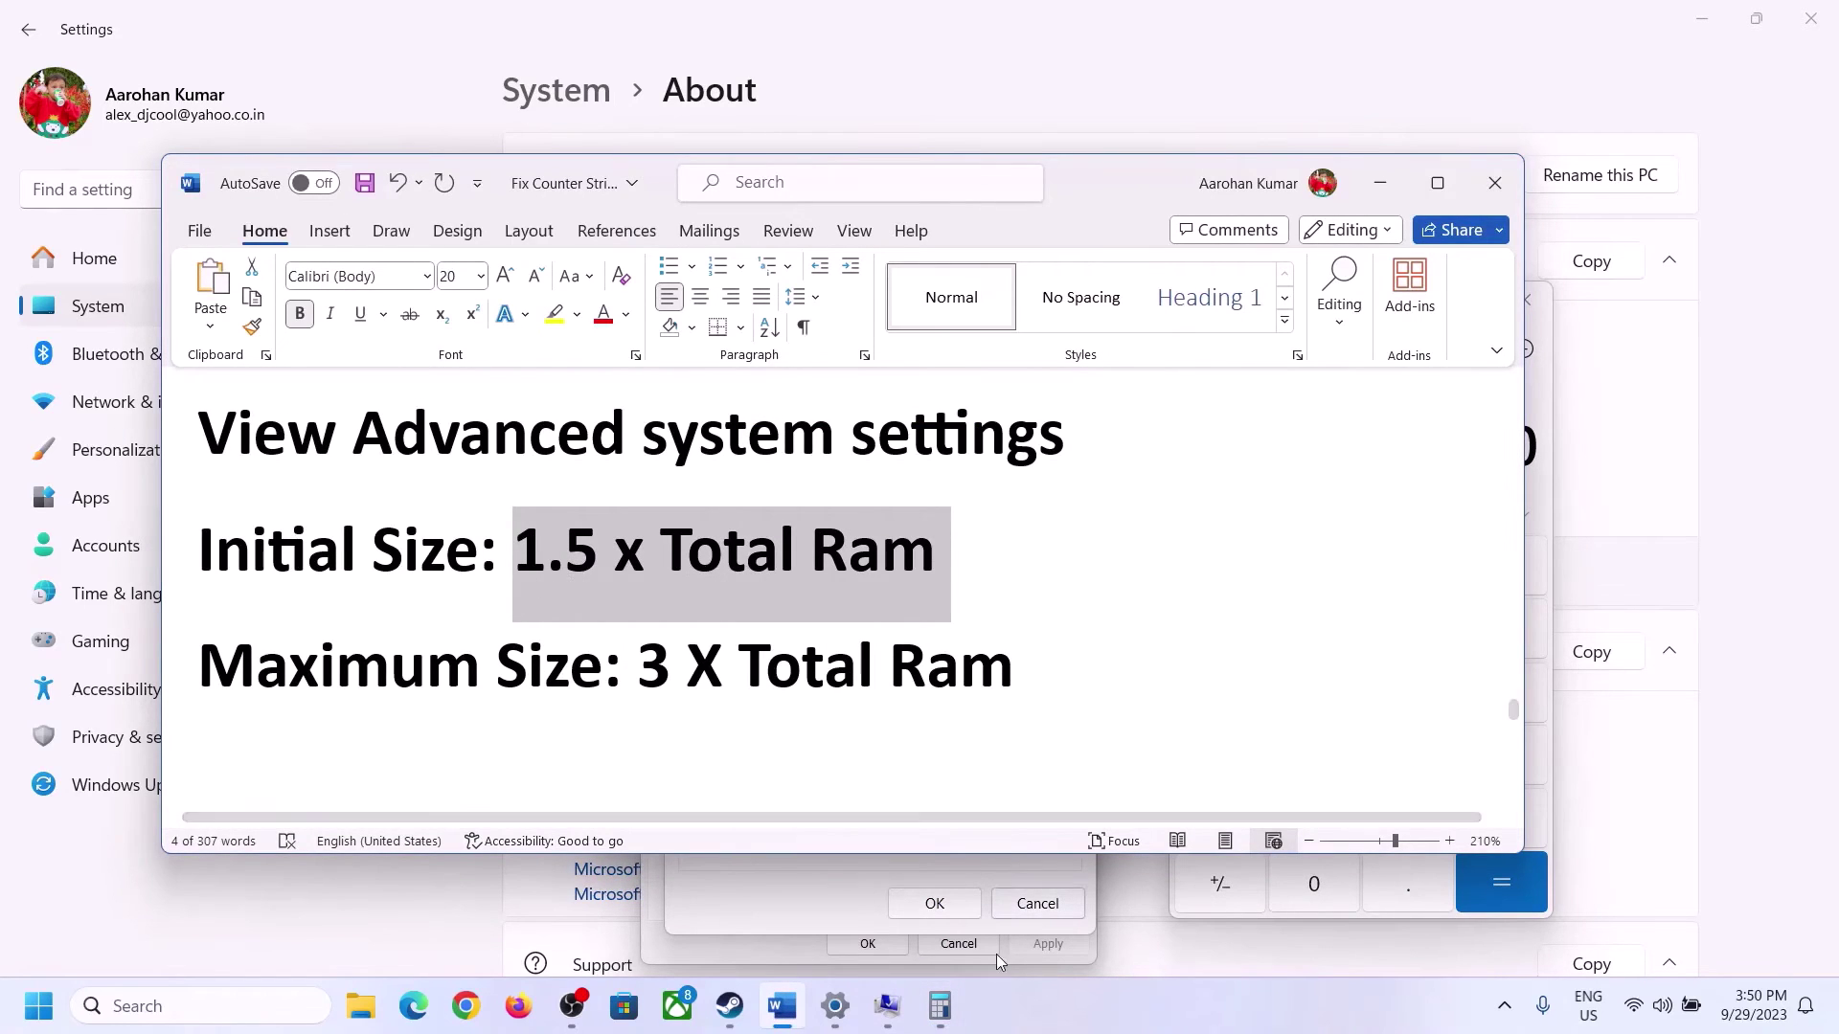
click(939, 1006)
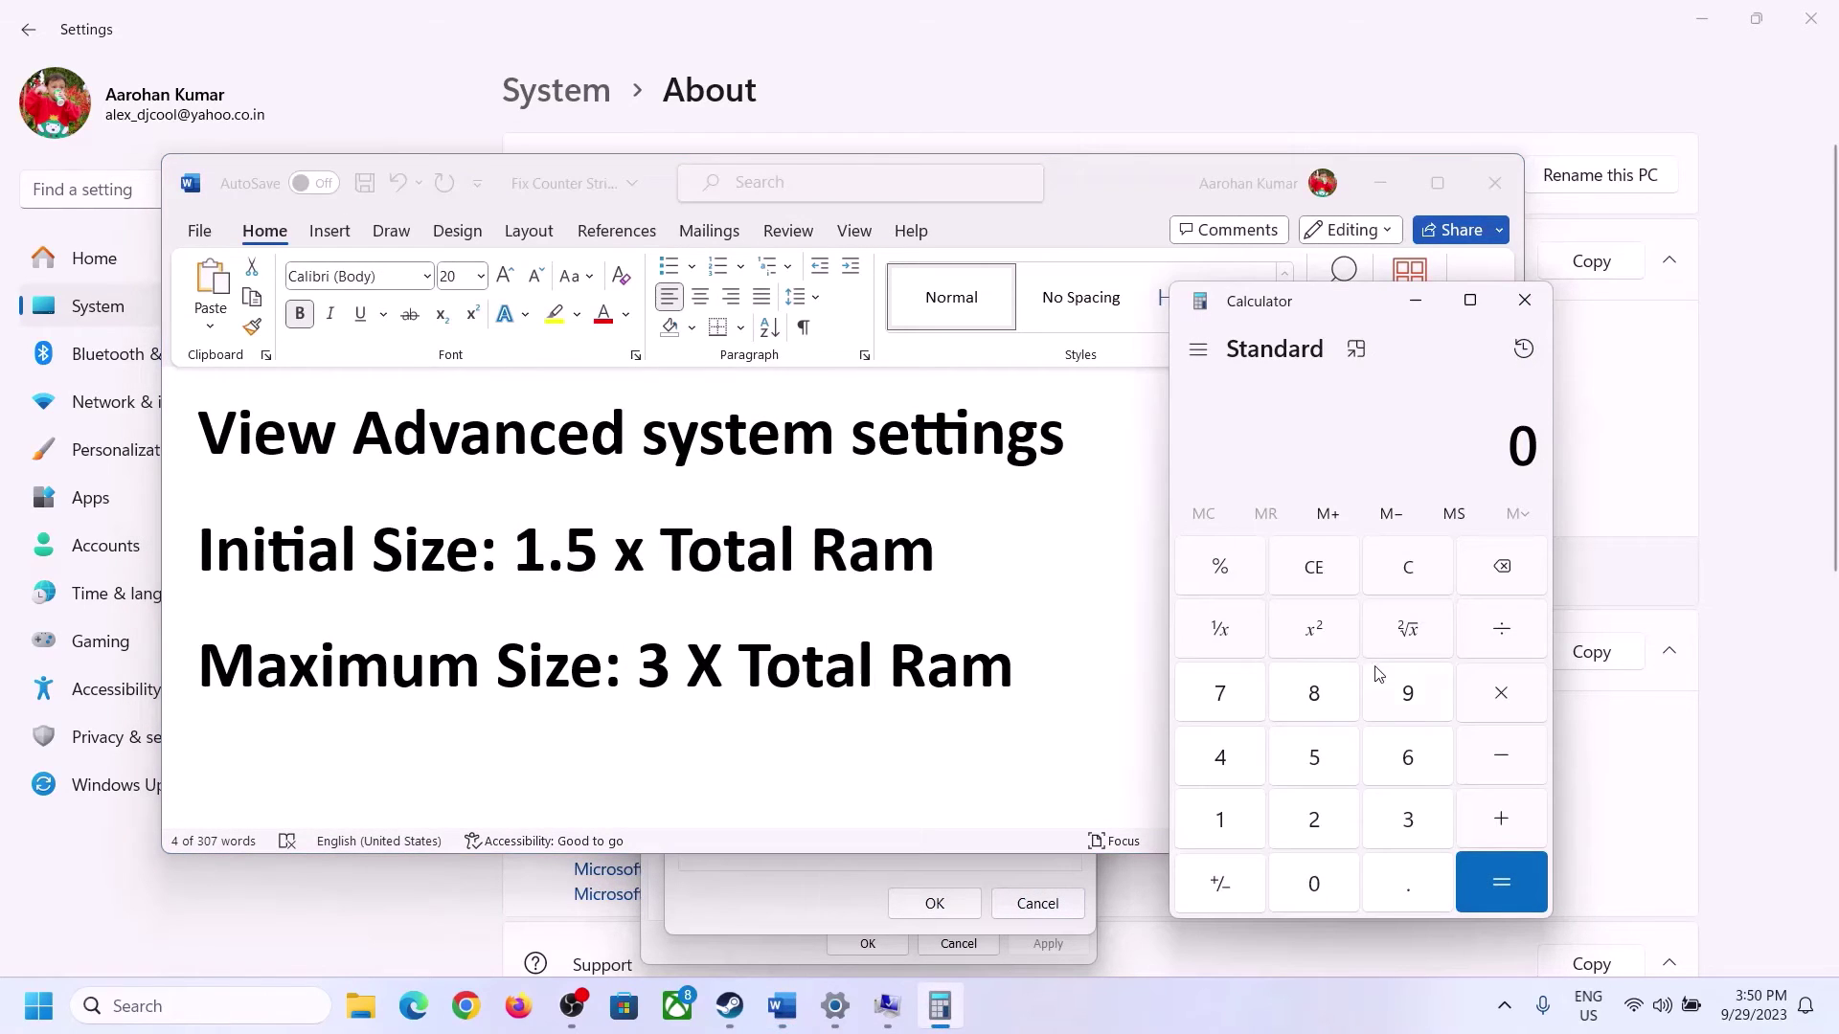
click(1220, 821)
click(1400, 771)
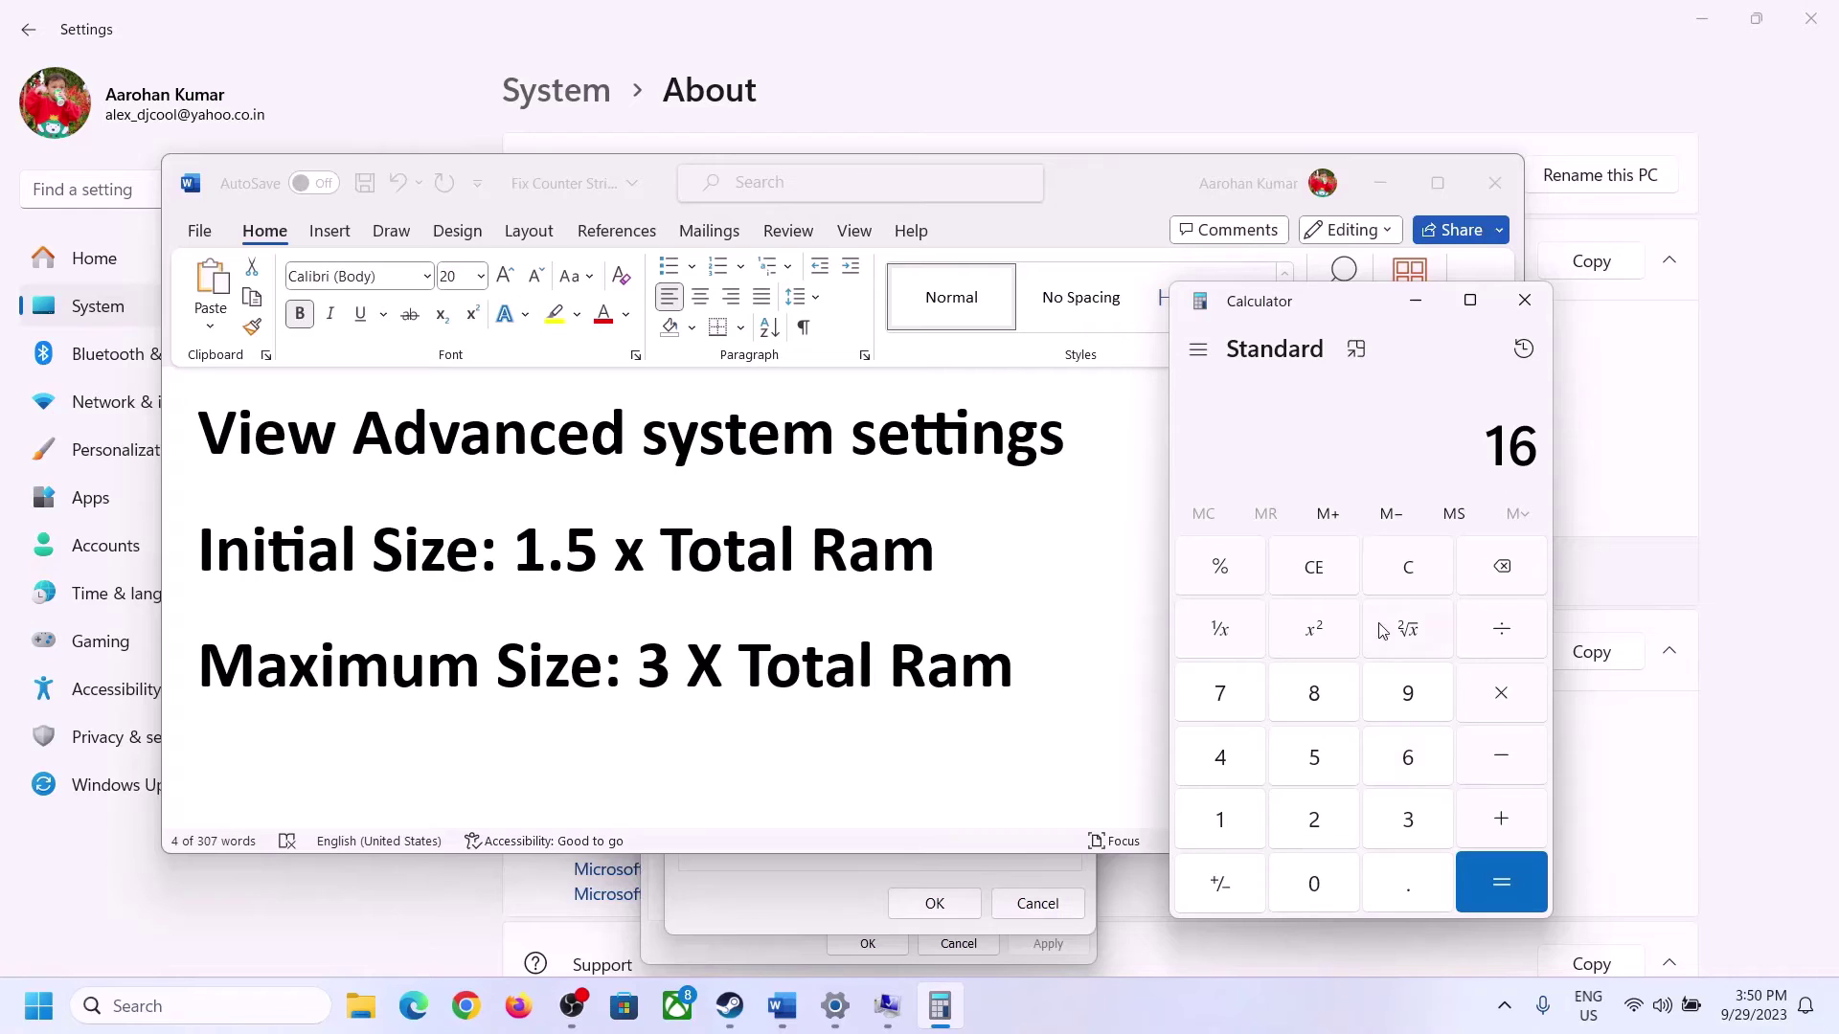
click(1413, 585)
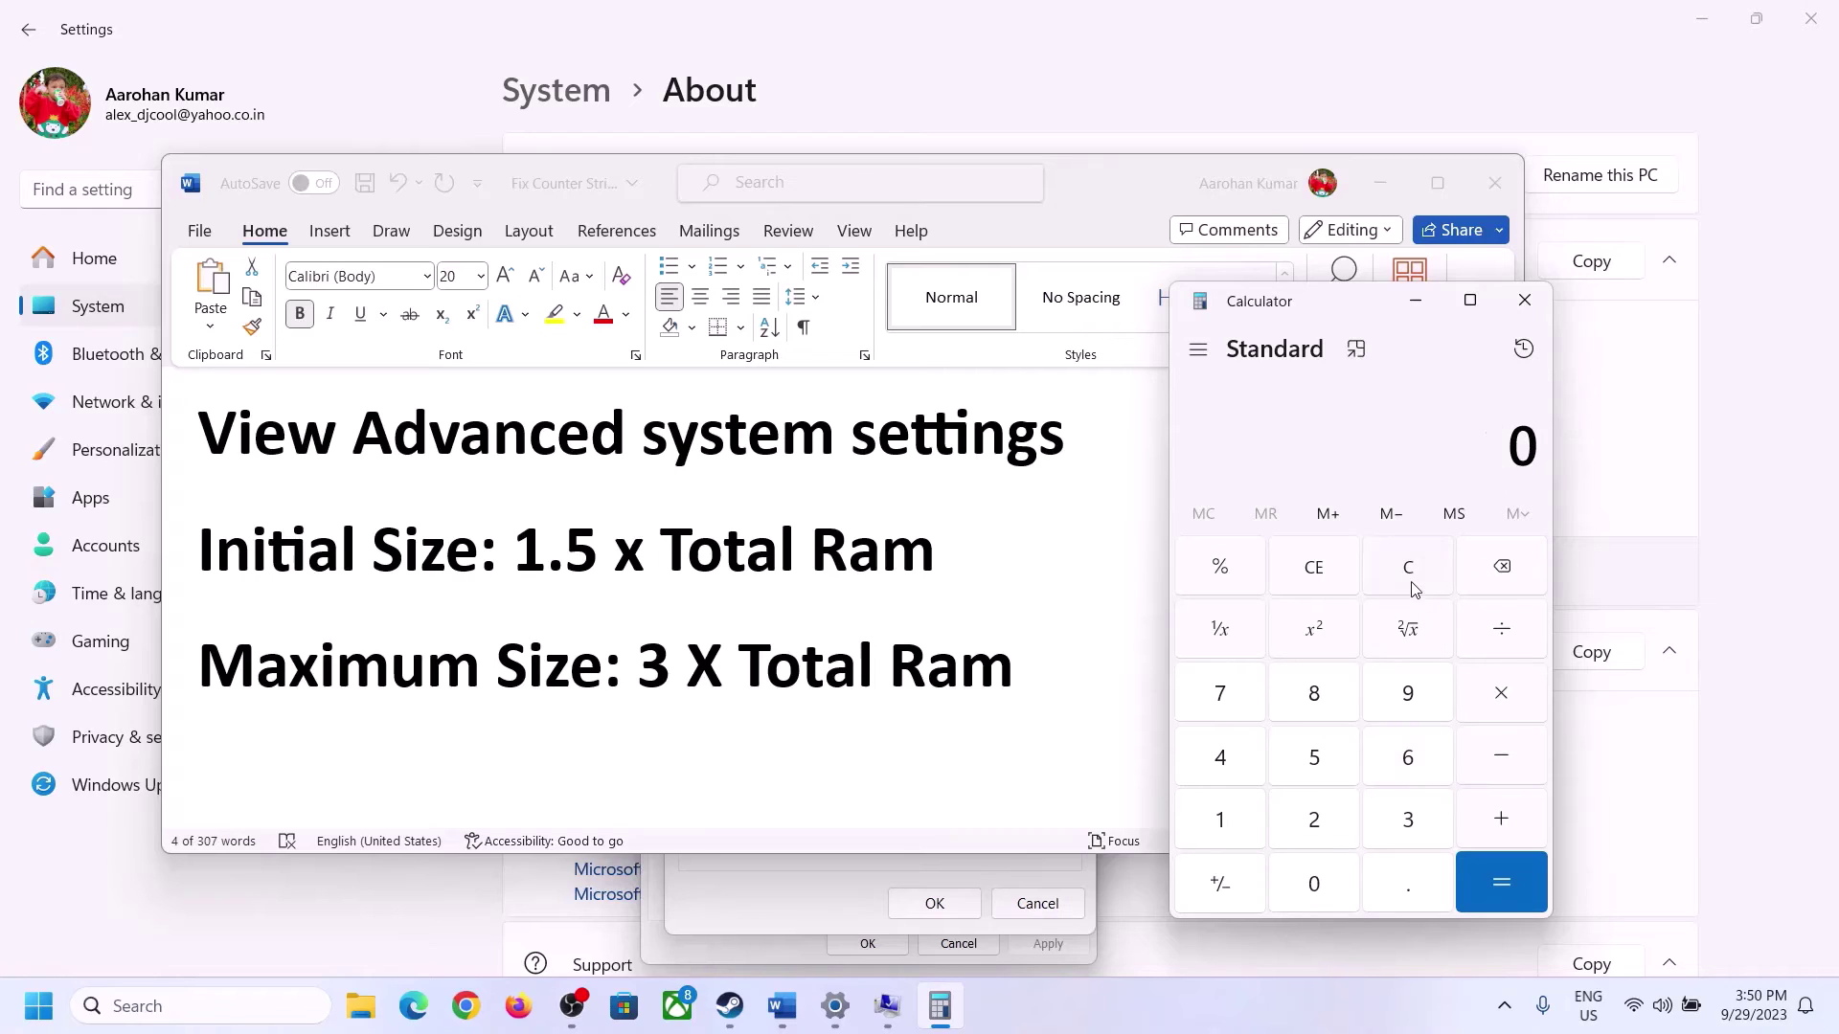
Calculate the total RAM in megabytes by multiplying 16 by 1024.
click(1233, 822)
click(1379, 769)
click(1501, 696)
click(1217, 825)
click(1331, 900)
click(1318, 825)
click(1237, 776)
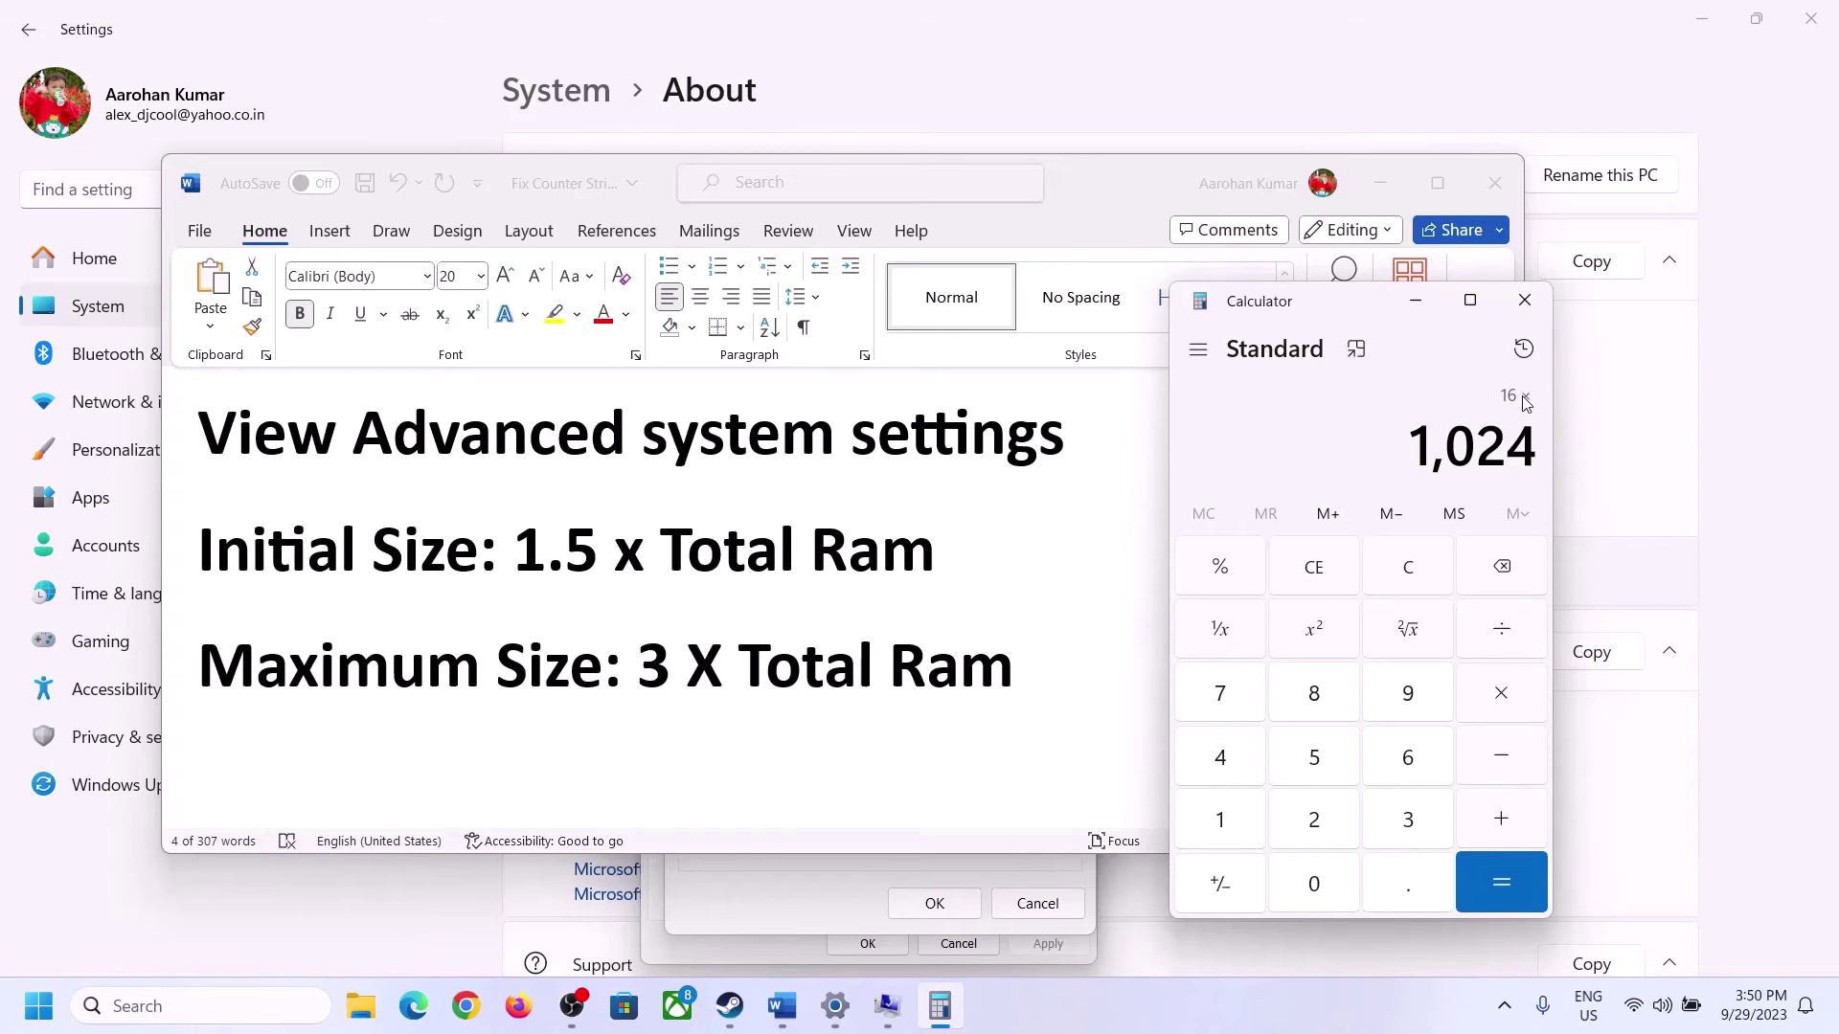
click(1500, 885)
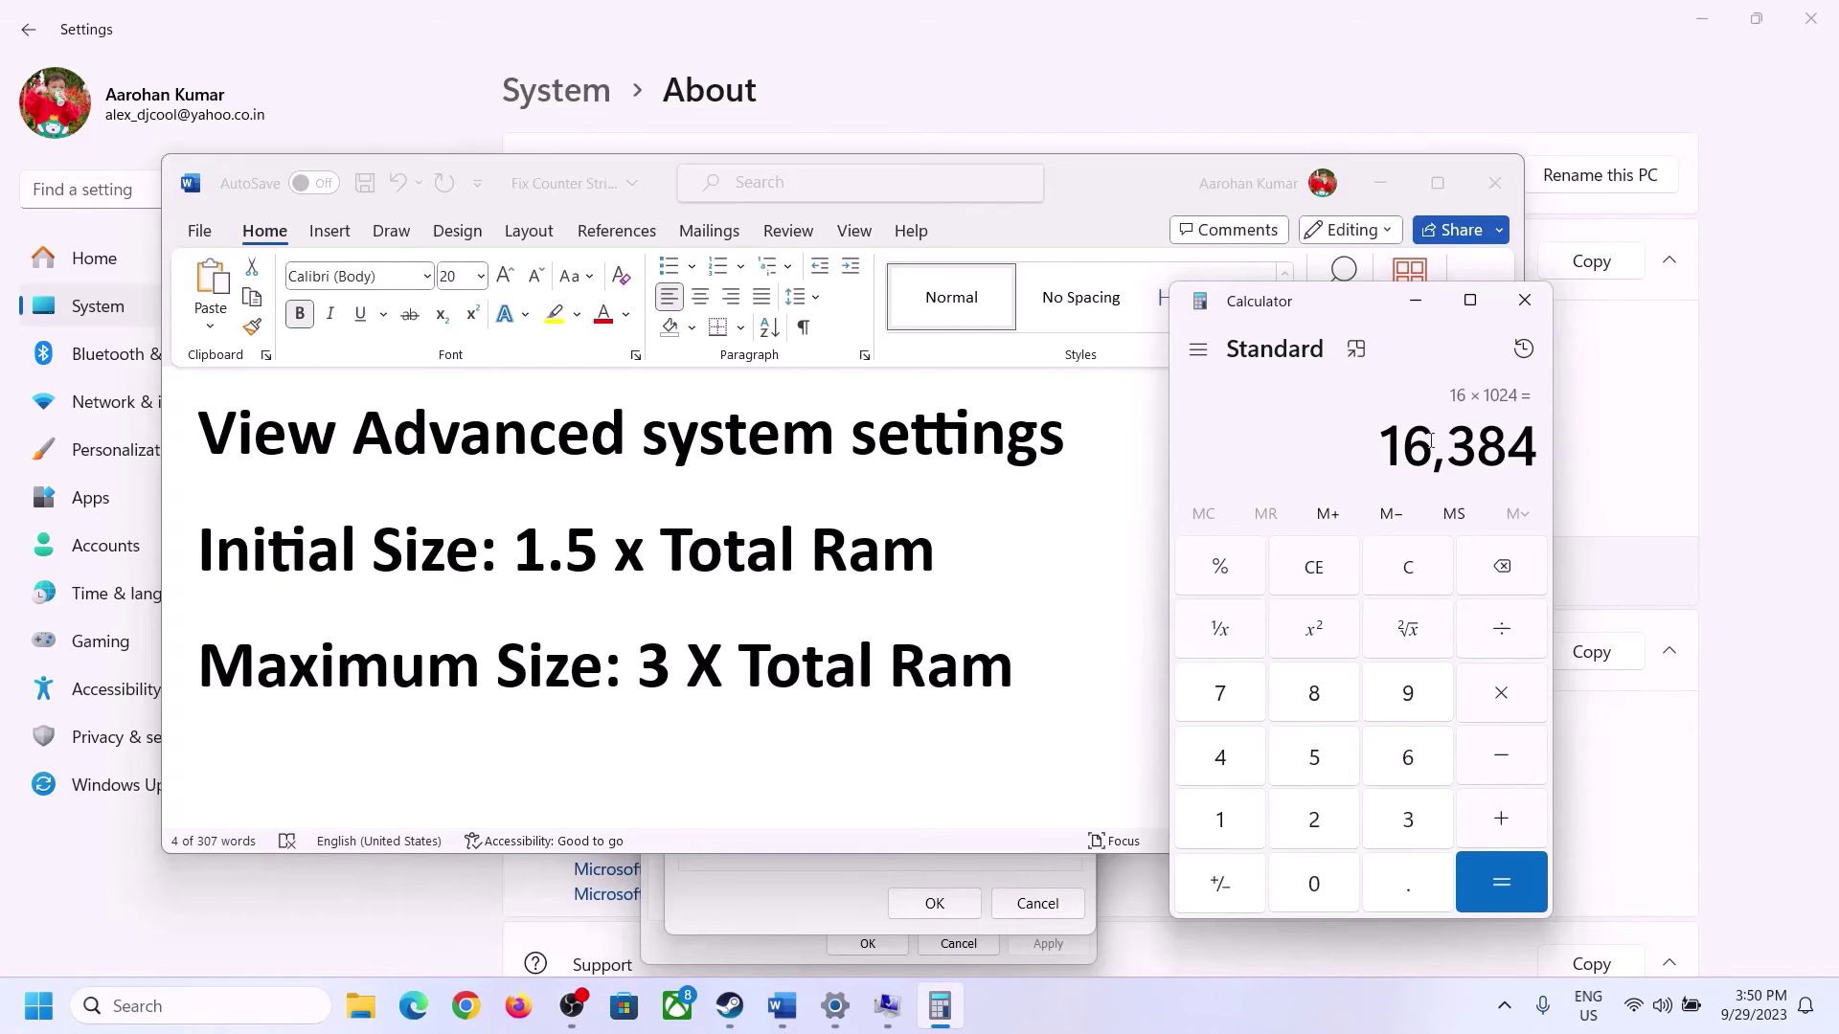
Multiply the 16,384 MB RAM total by 1.5 in Calculator and enter 24576 as the initial paging file size for drive C:.
click(1502, 696)
click(1240, 821)
click(1401, 886)
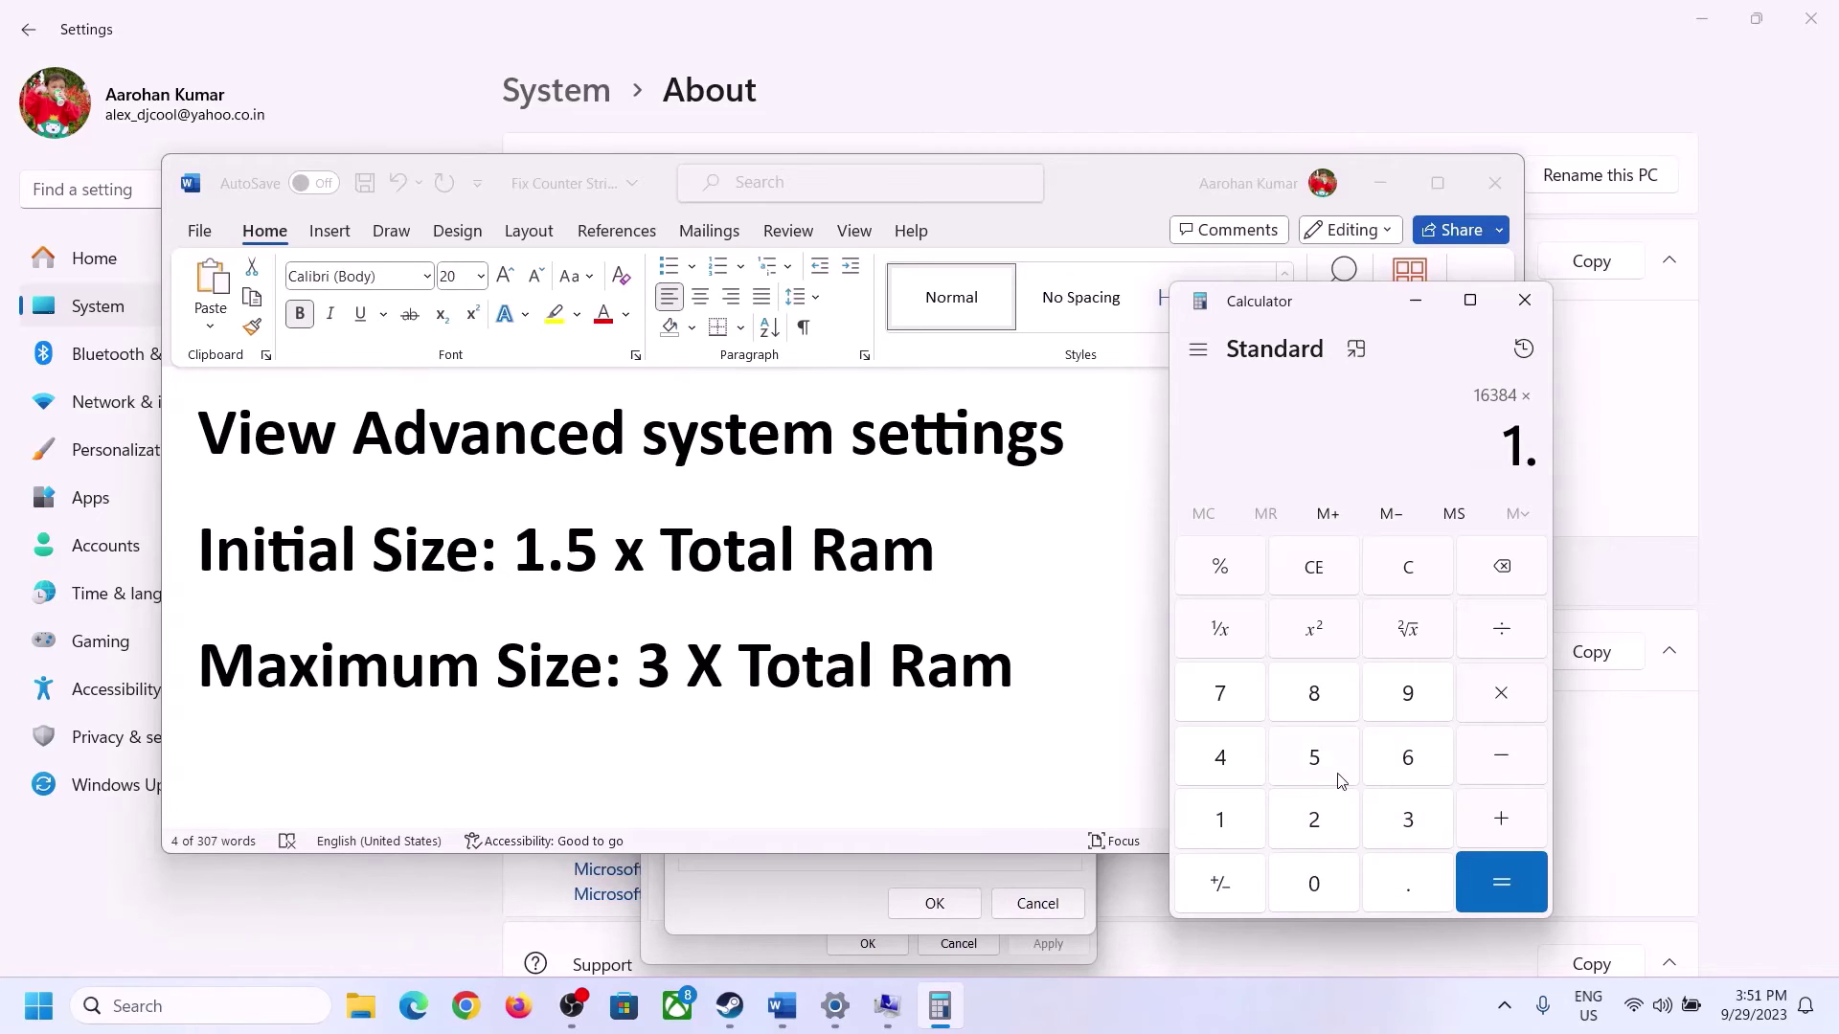
click(1333, 771)
click(1501, 881)
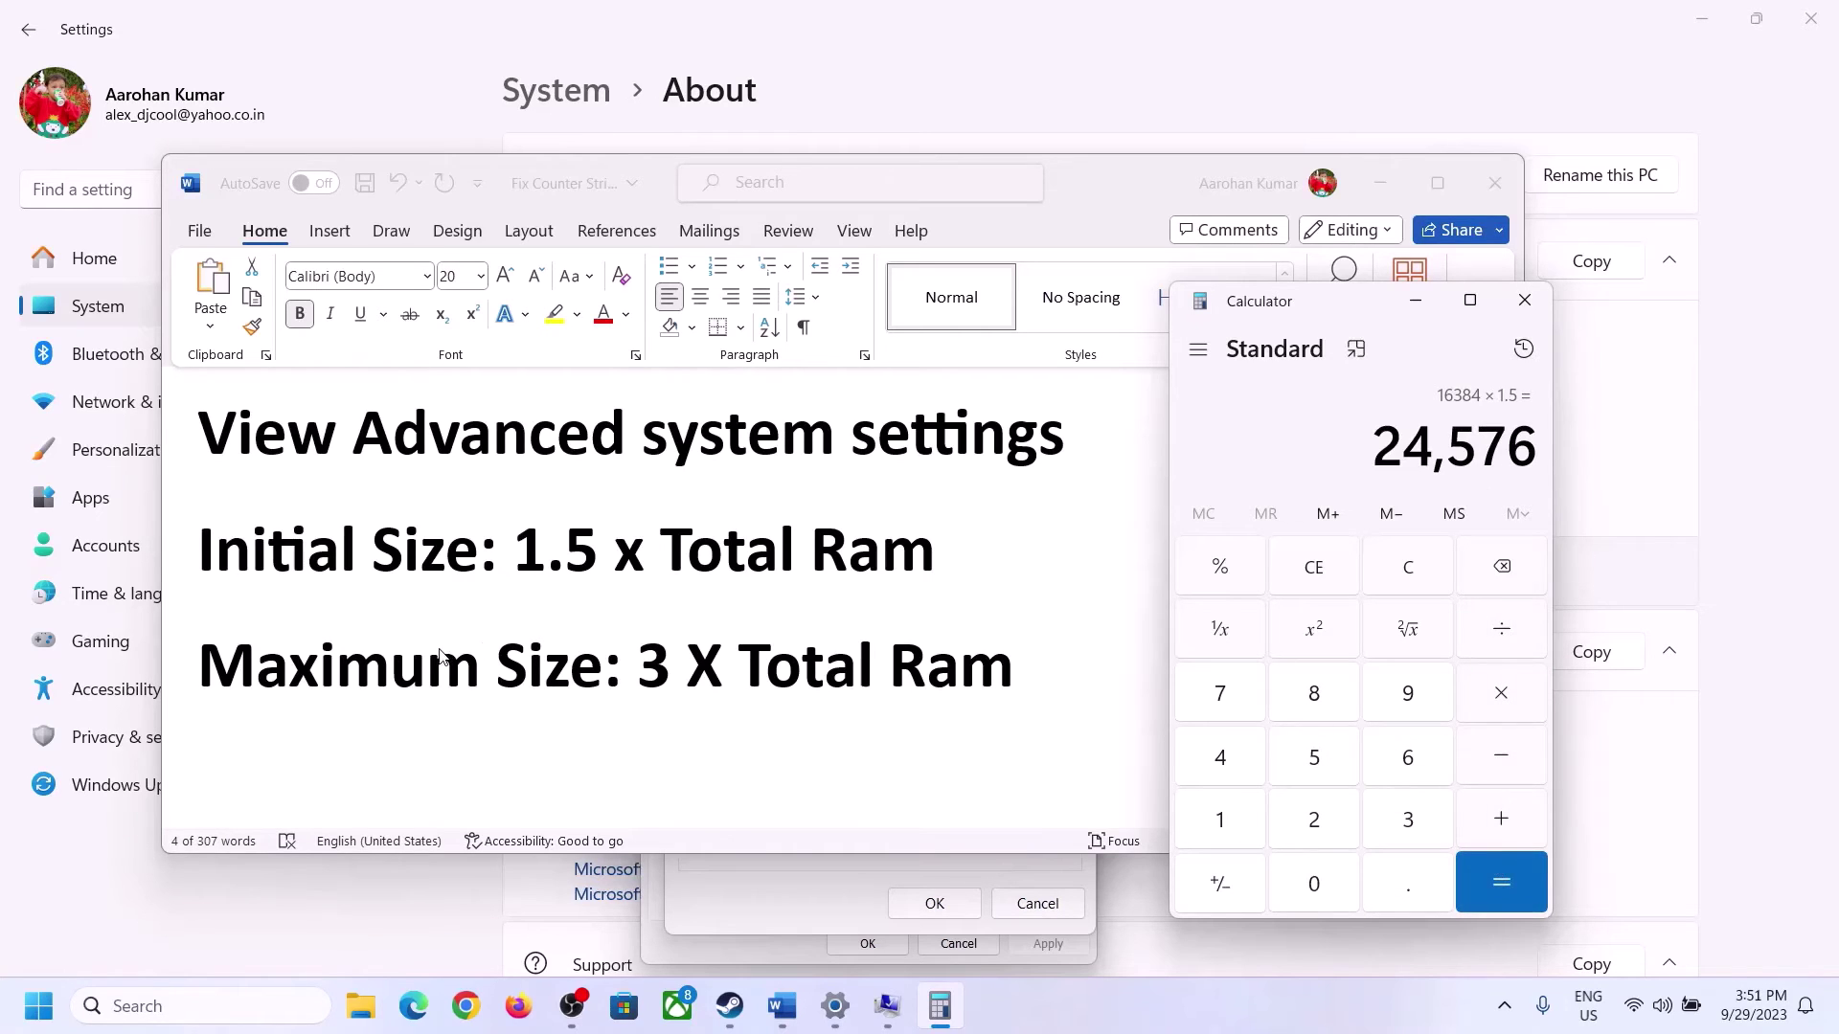
click(811, 896)
text(24576)
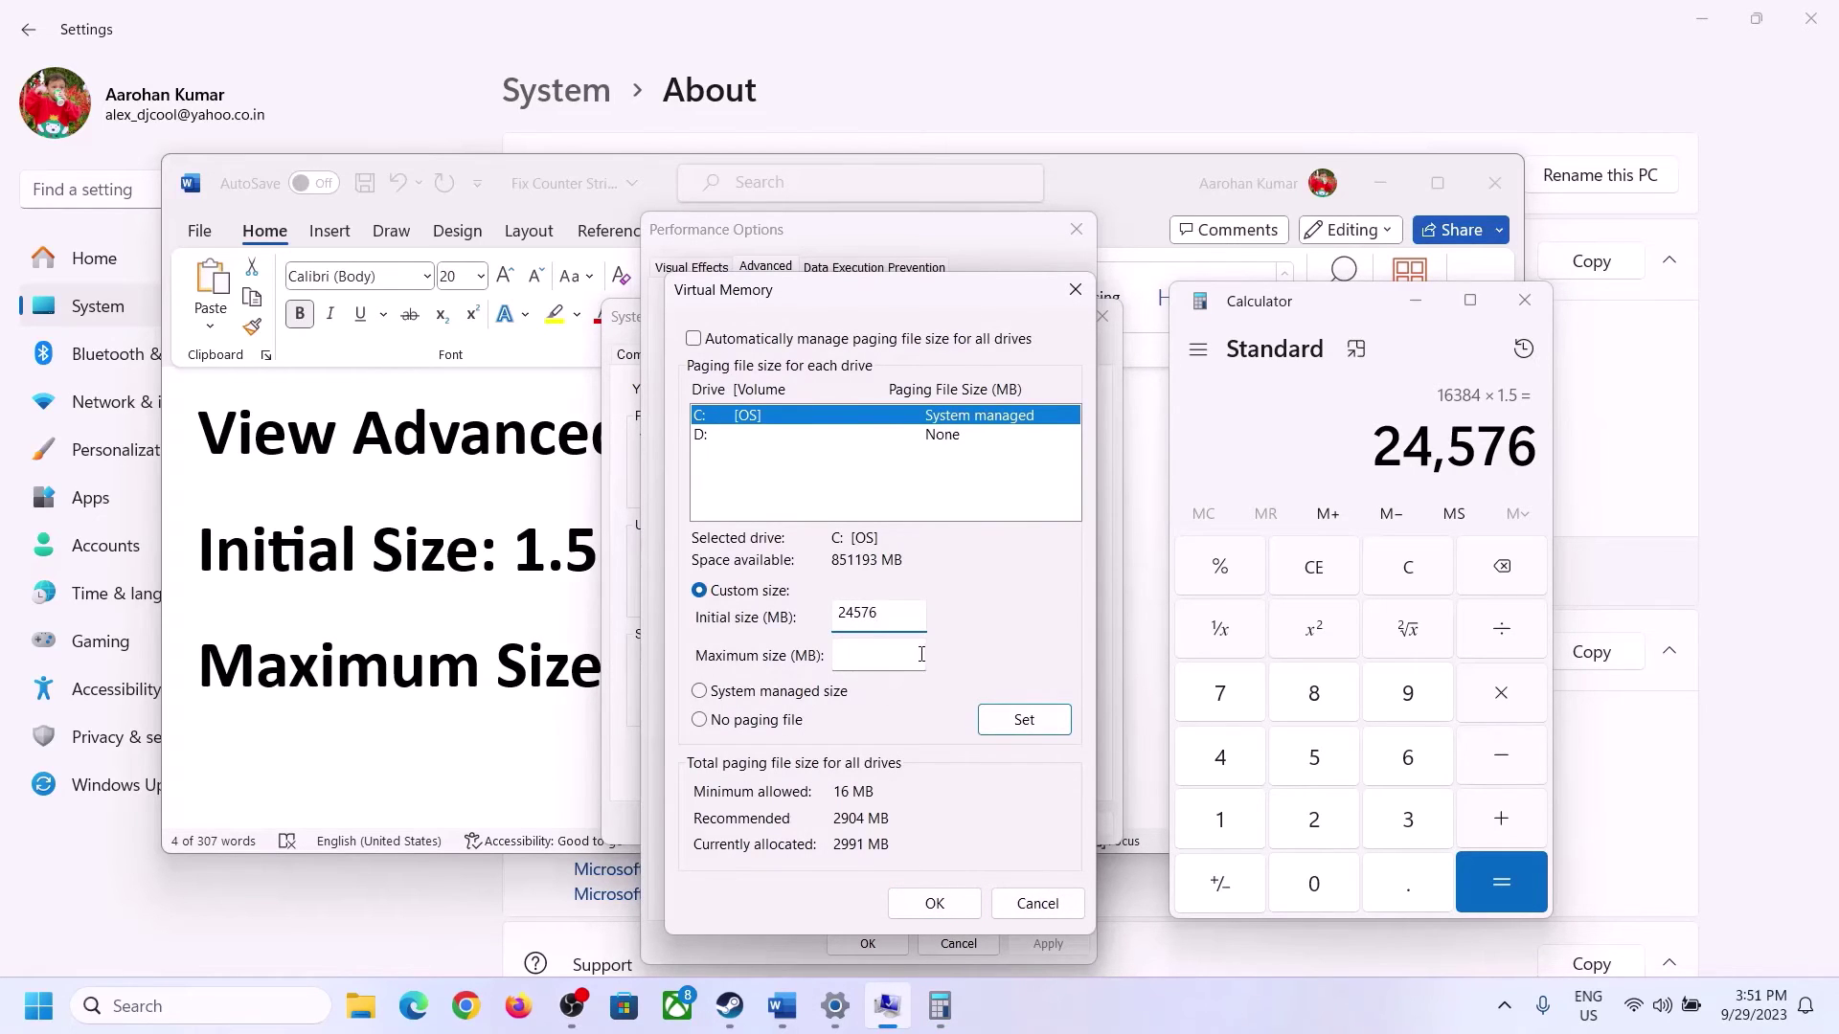
Clear the Calculator result, recheck the installed RAM on the System About page, and return to Calculator.
click(920, 654)
key(alt+Tab)
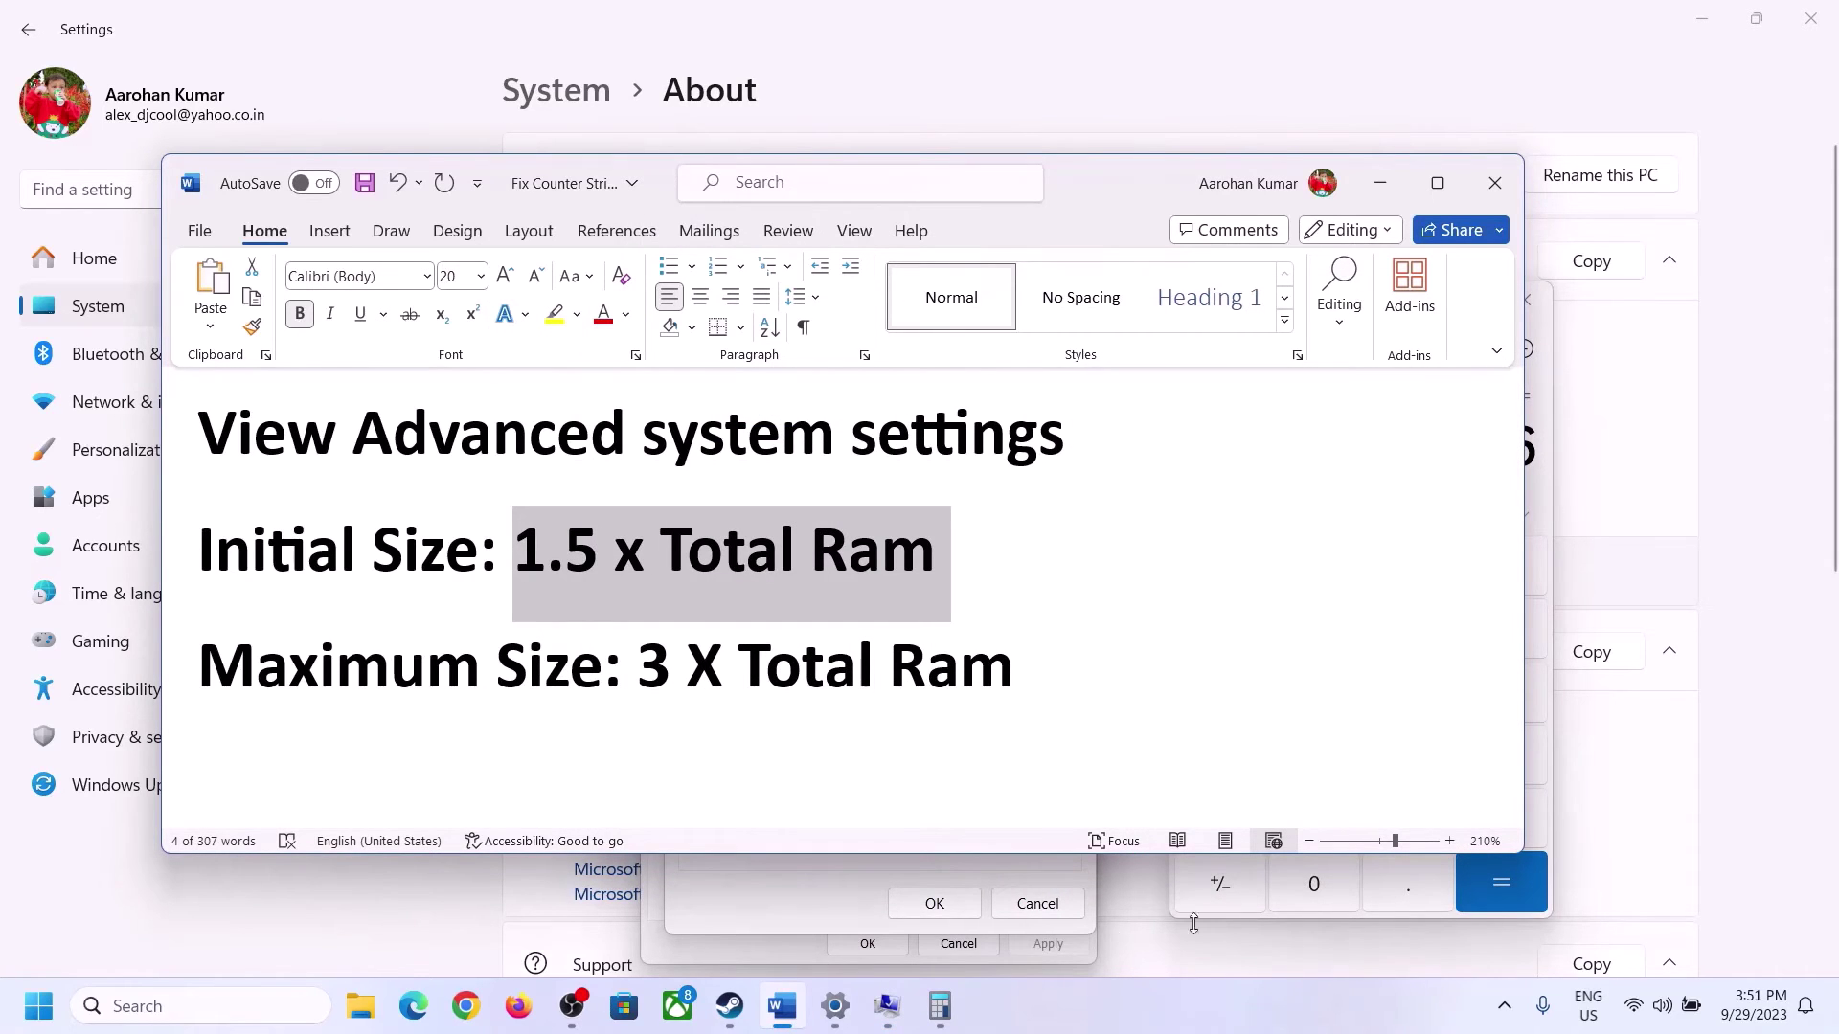
click(1544, 496)
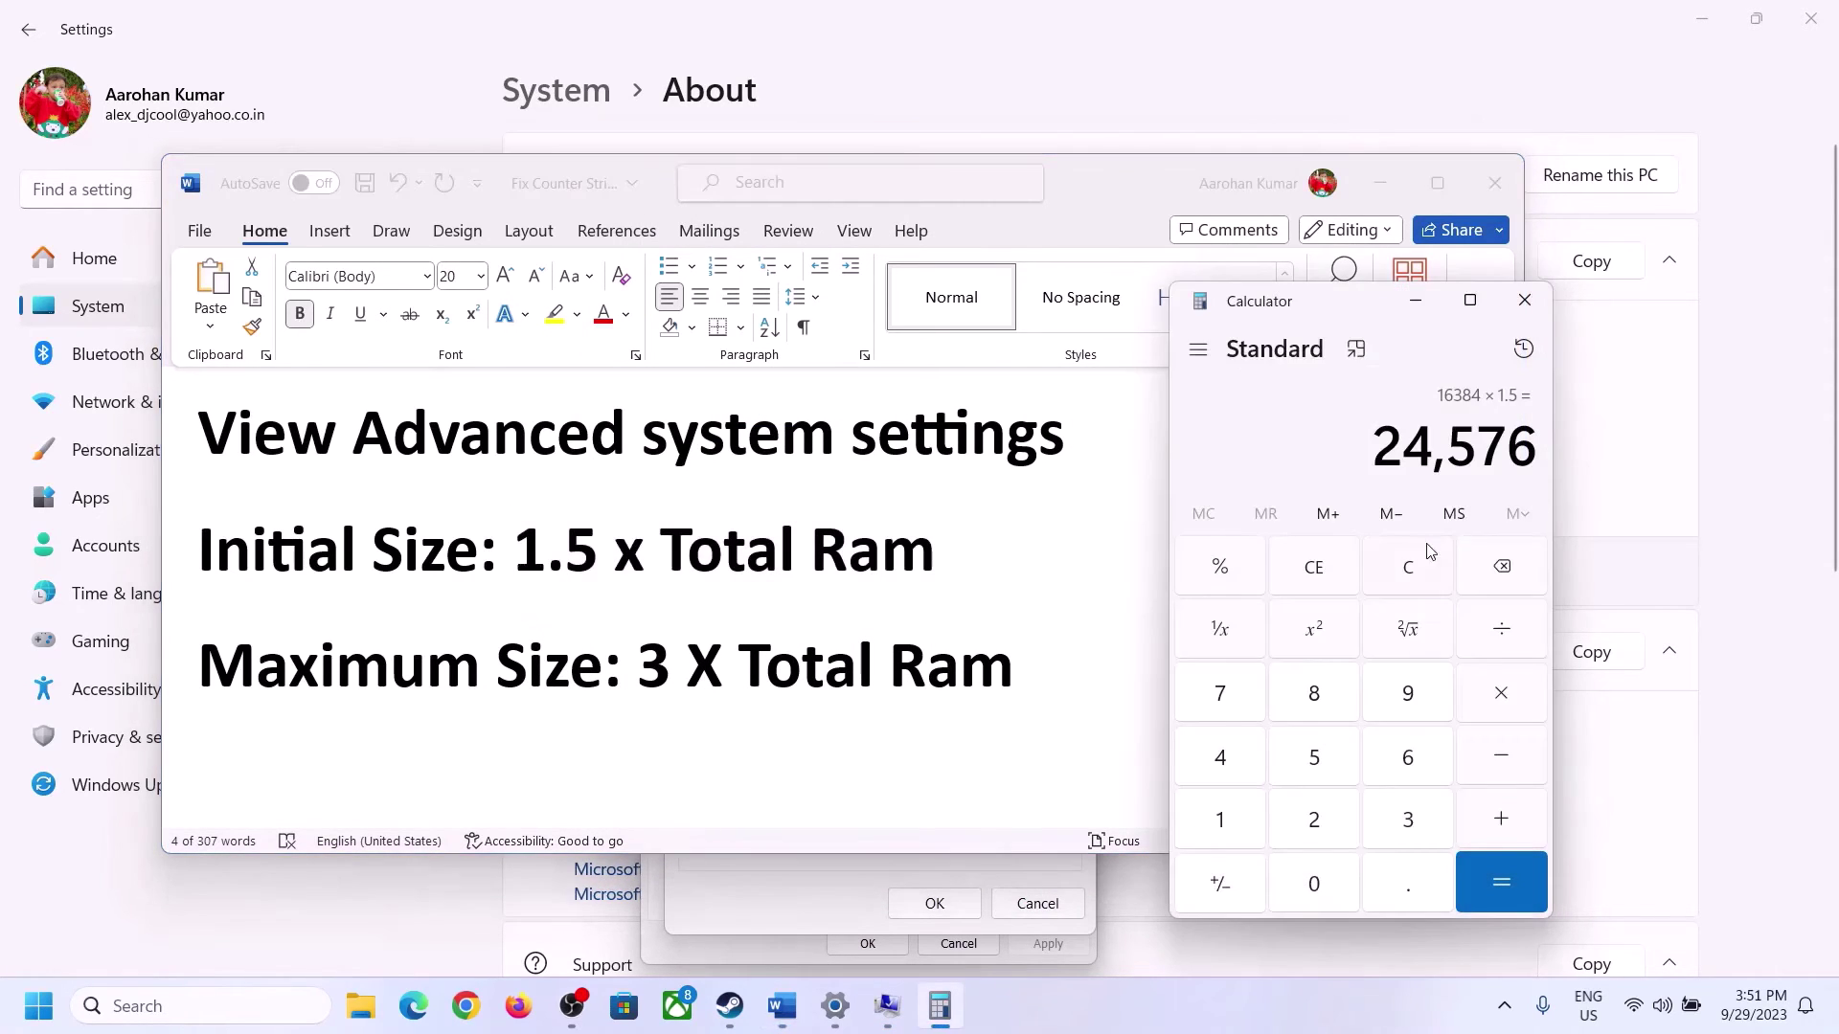
click(1423, 567)
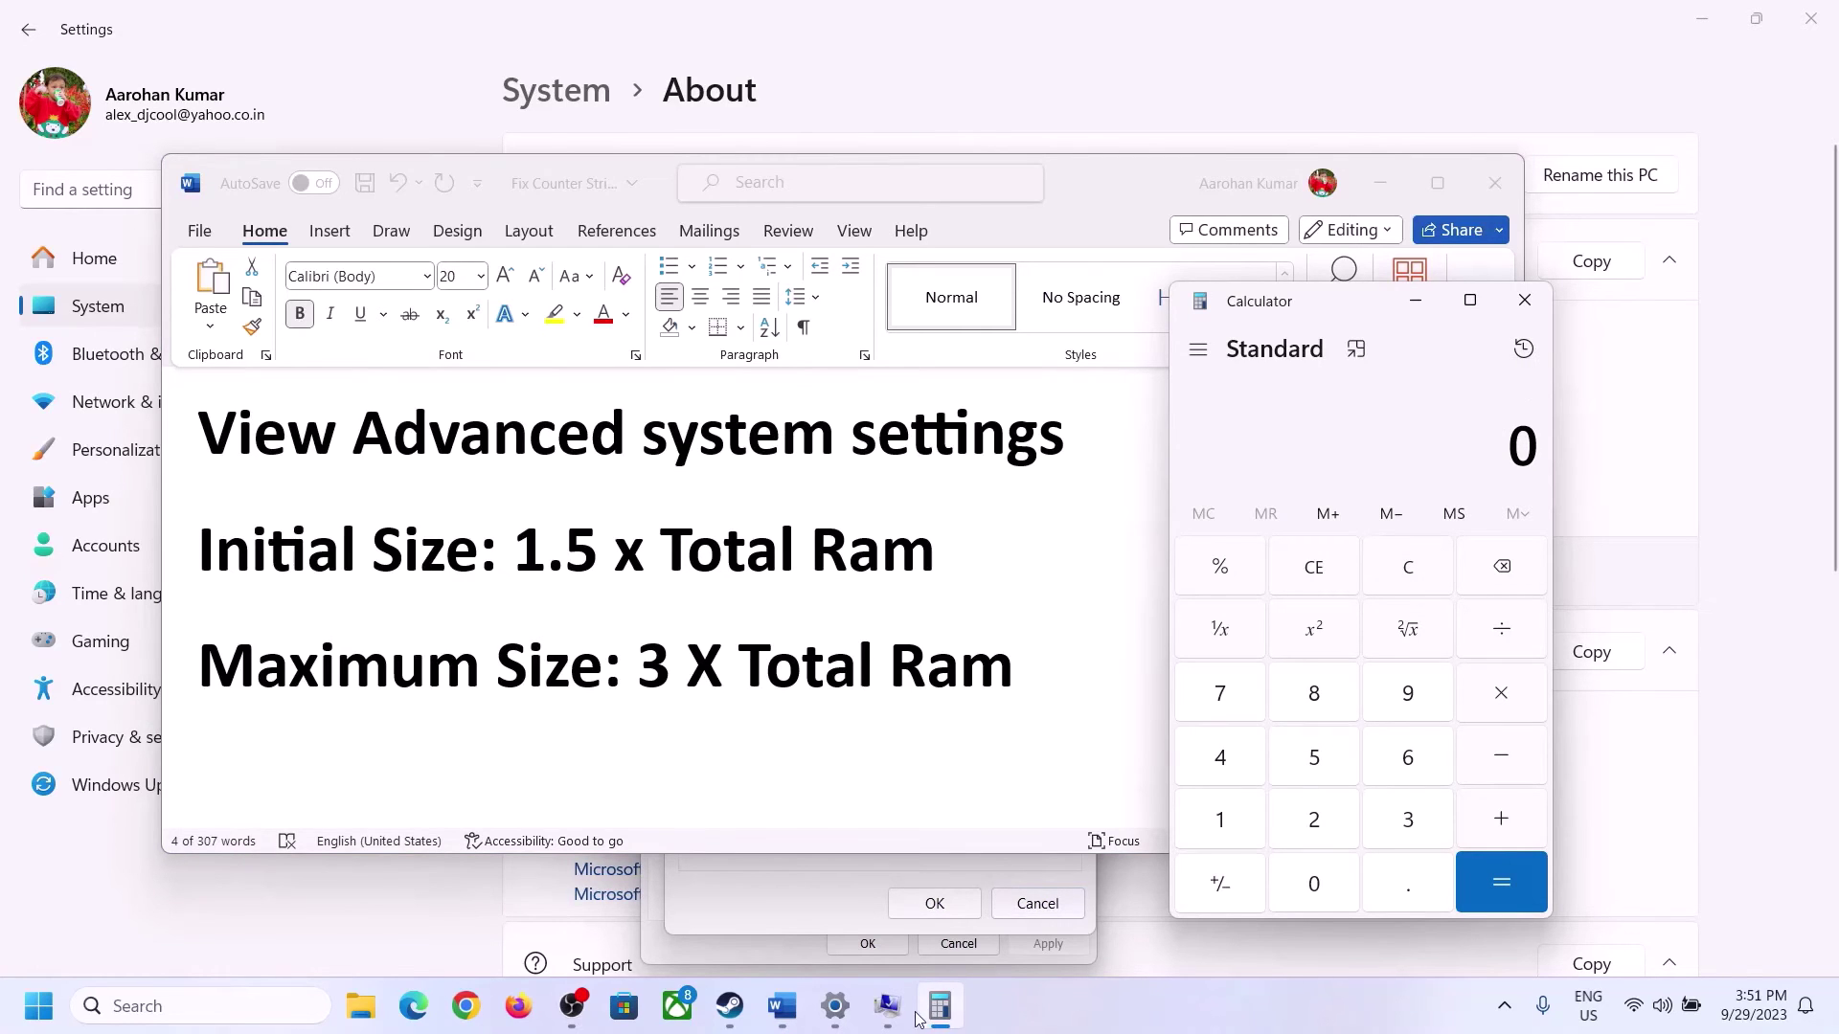
click(836, 1005)
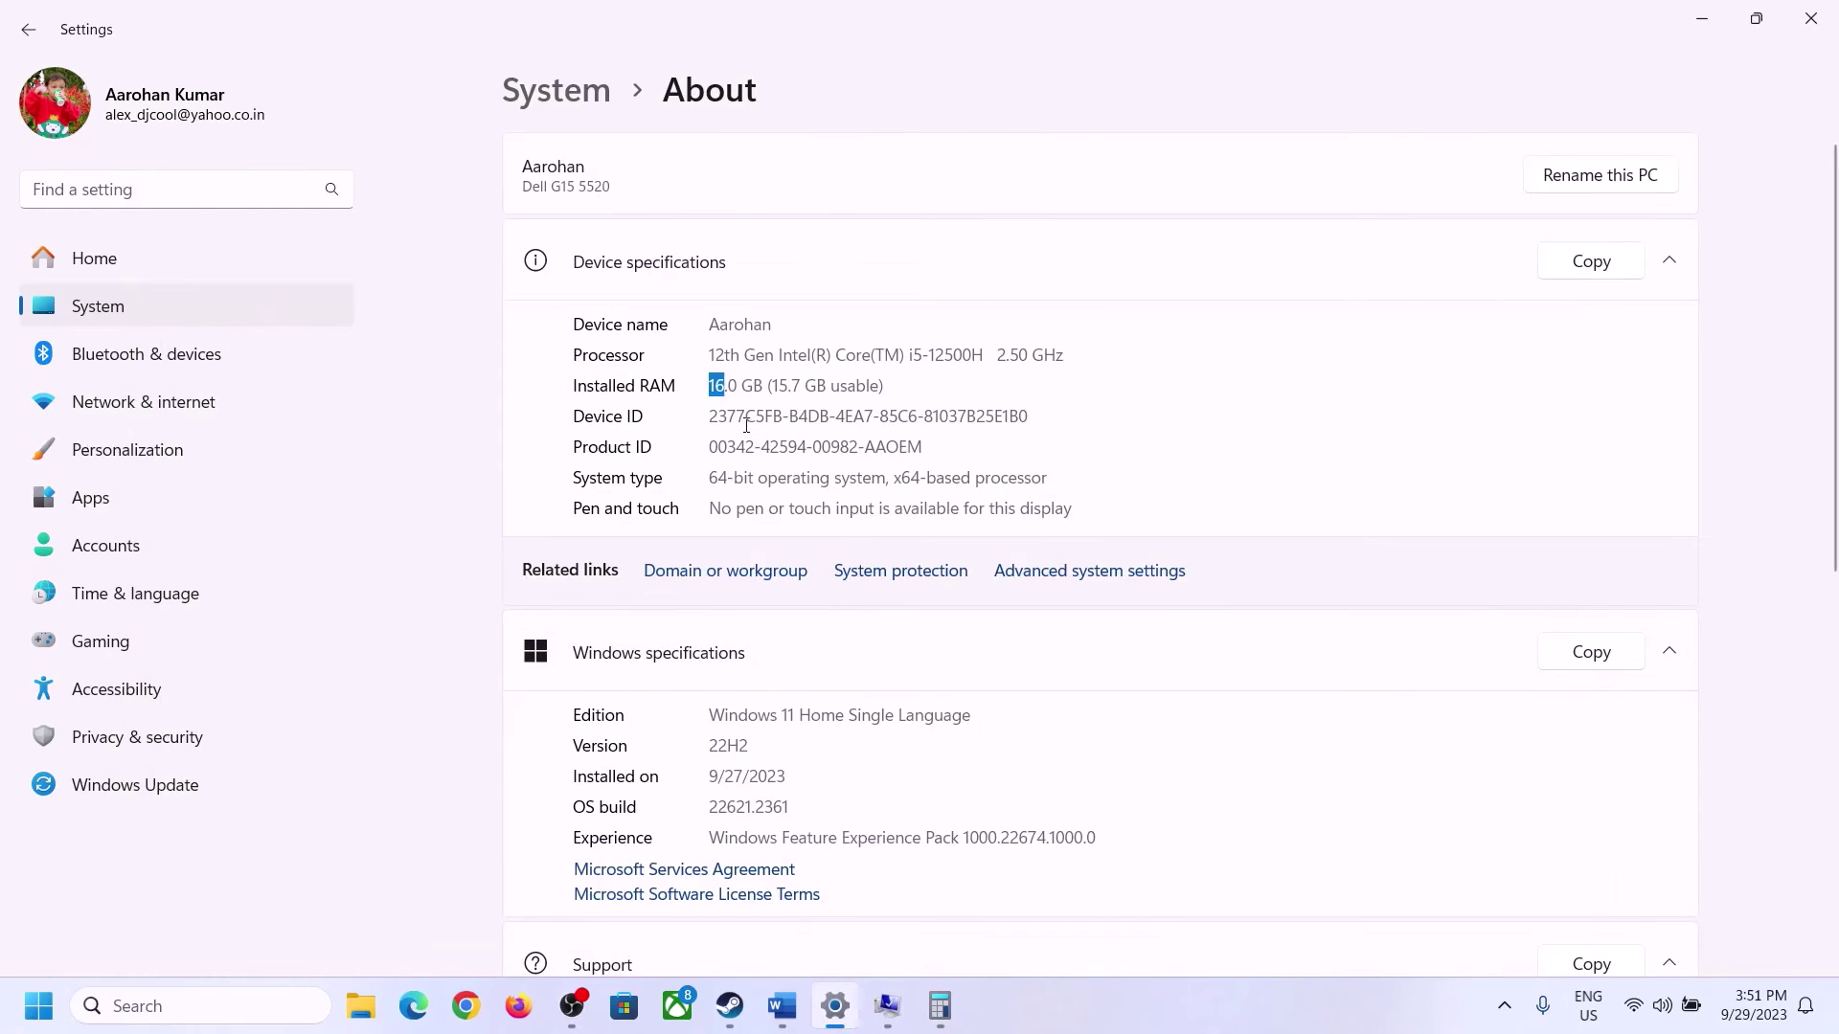
click(939, 1005)
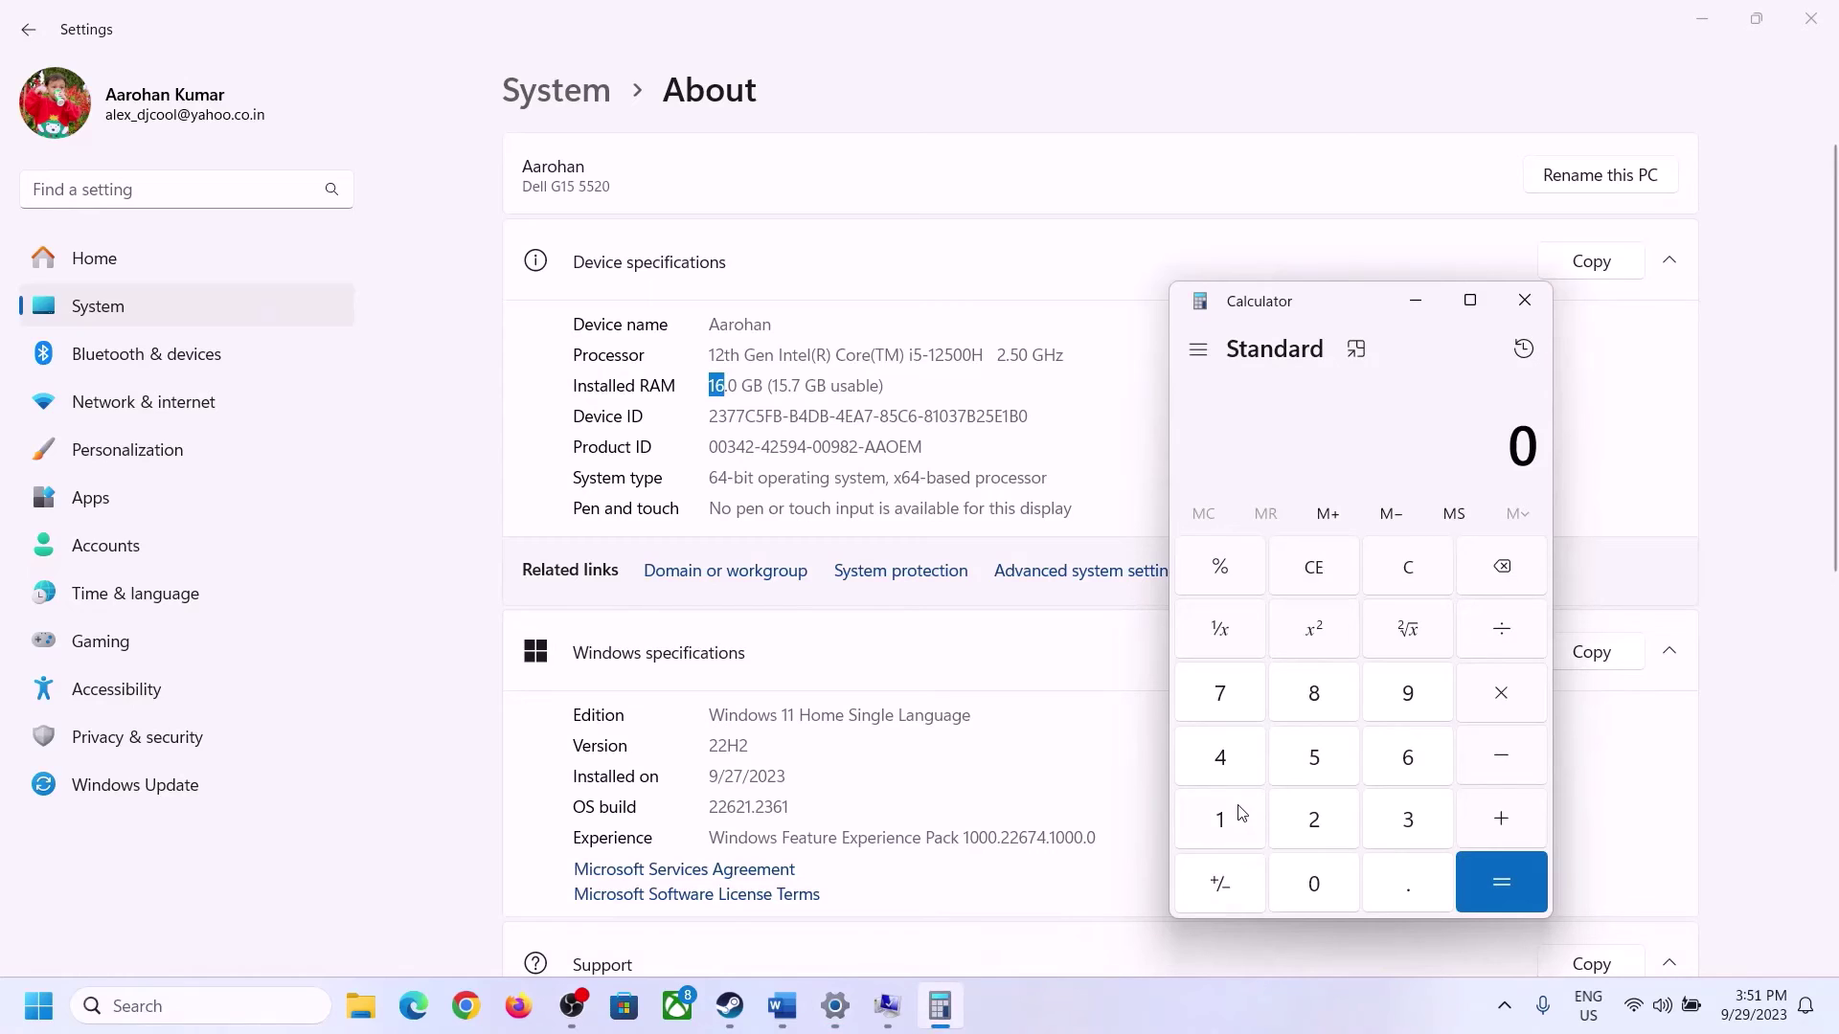
Multiply 16 by 1024 in Calculator to convert the installed RAM to megabytes again.
click(1242, 813)
click(1403, 760)
click(1496, 695)
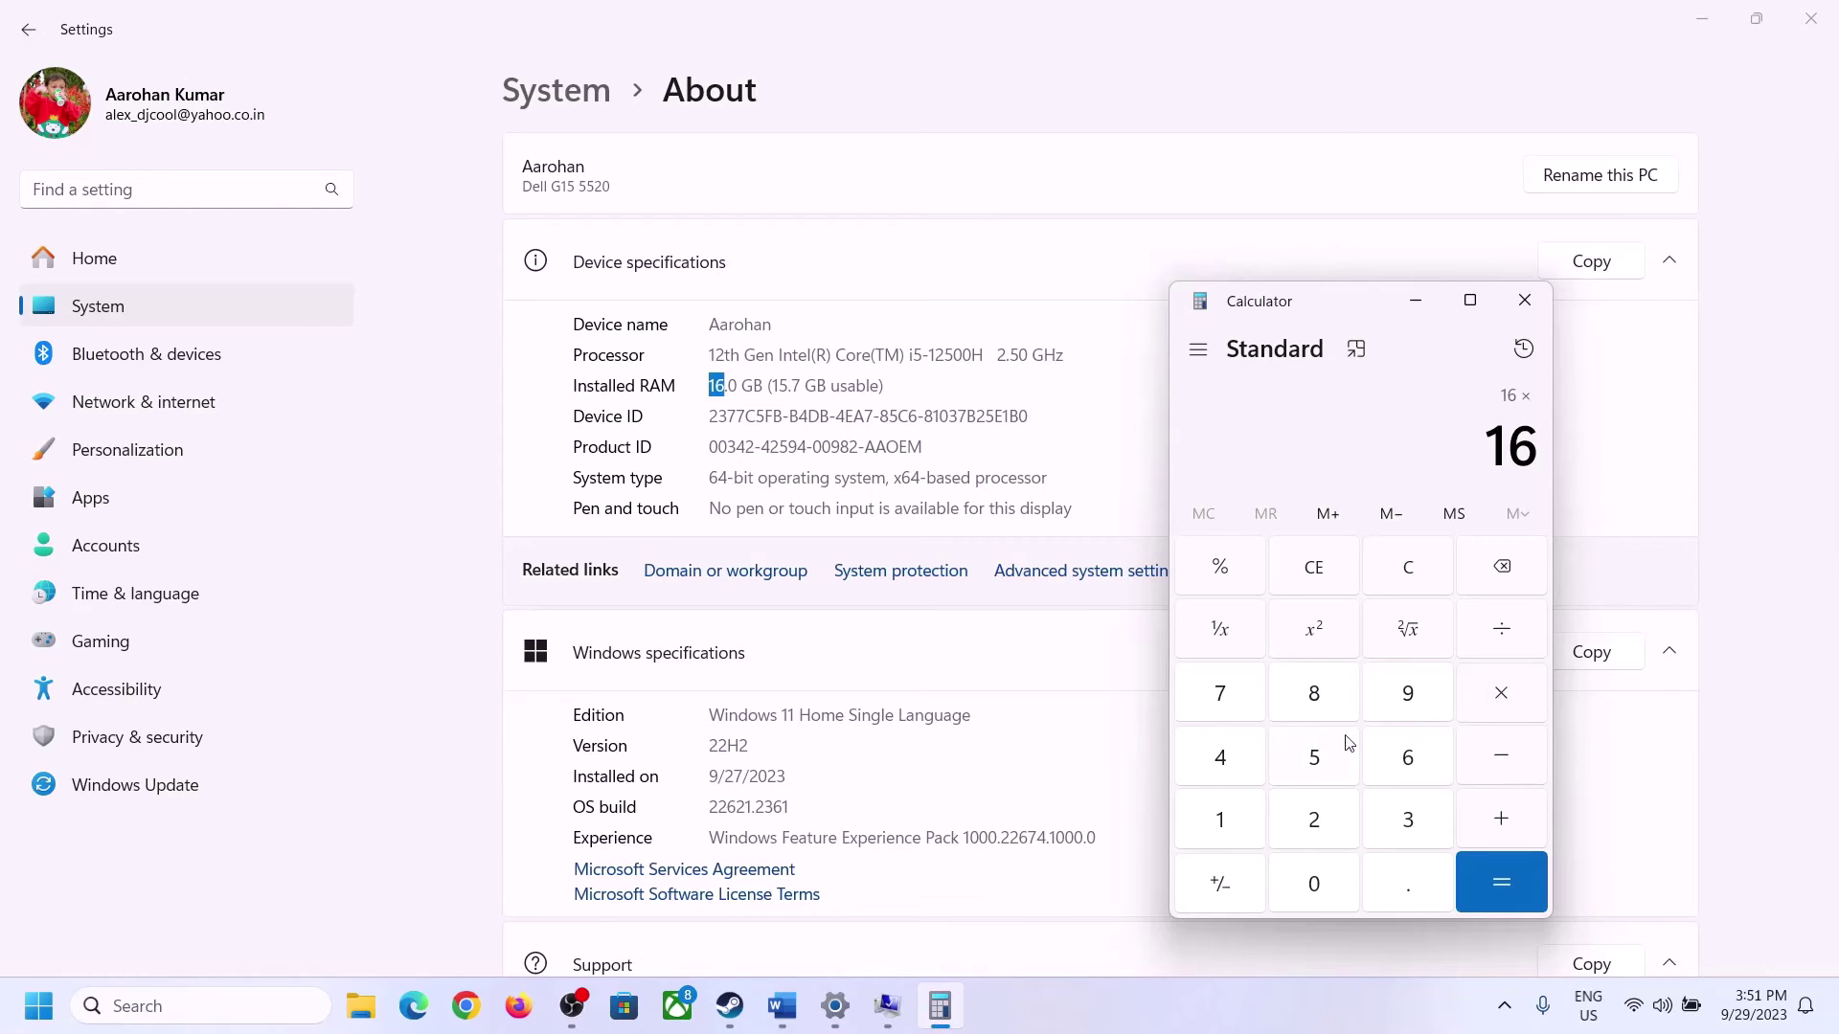
click(1234, 812)
click(1308, 875)
click(1314, 814)
click(1223, 756)
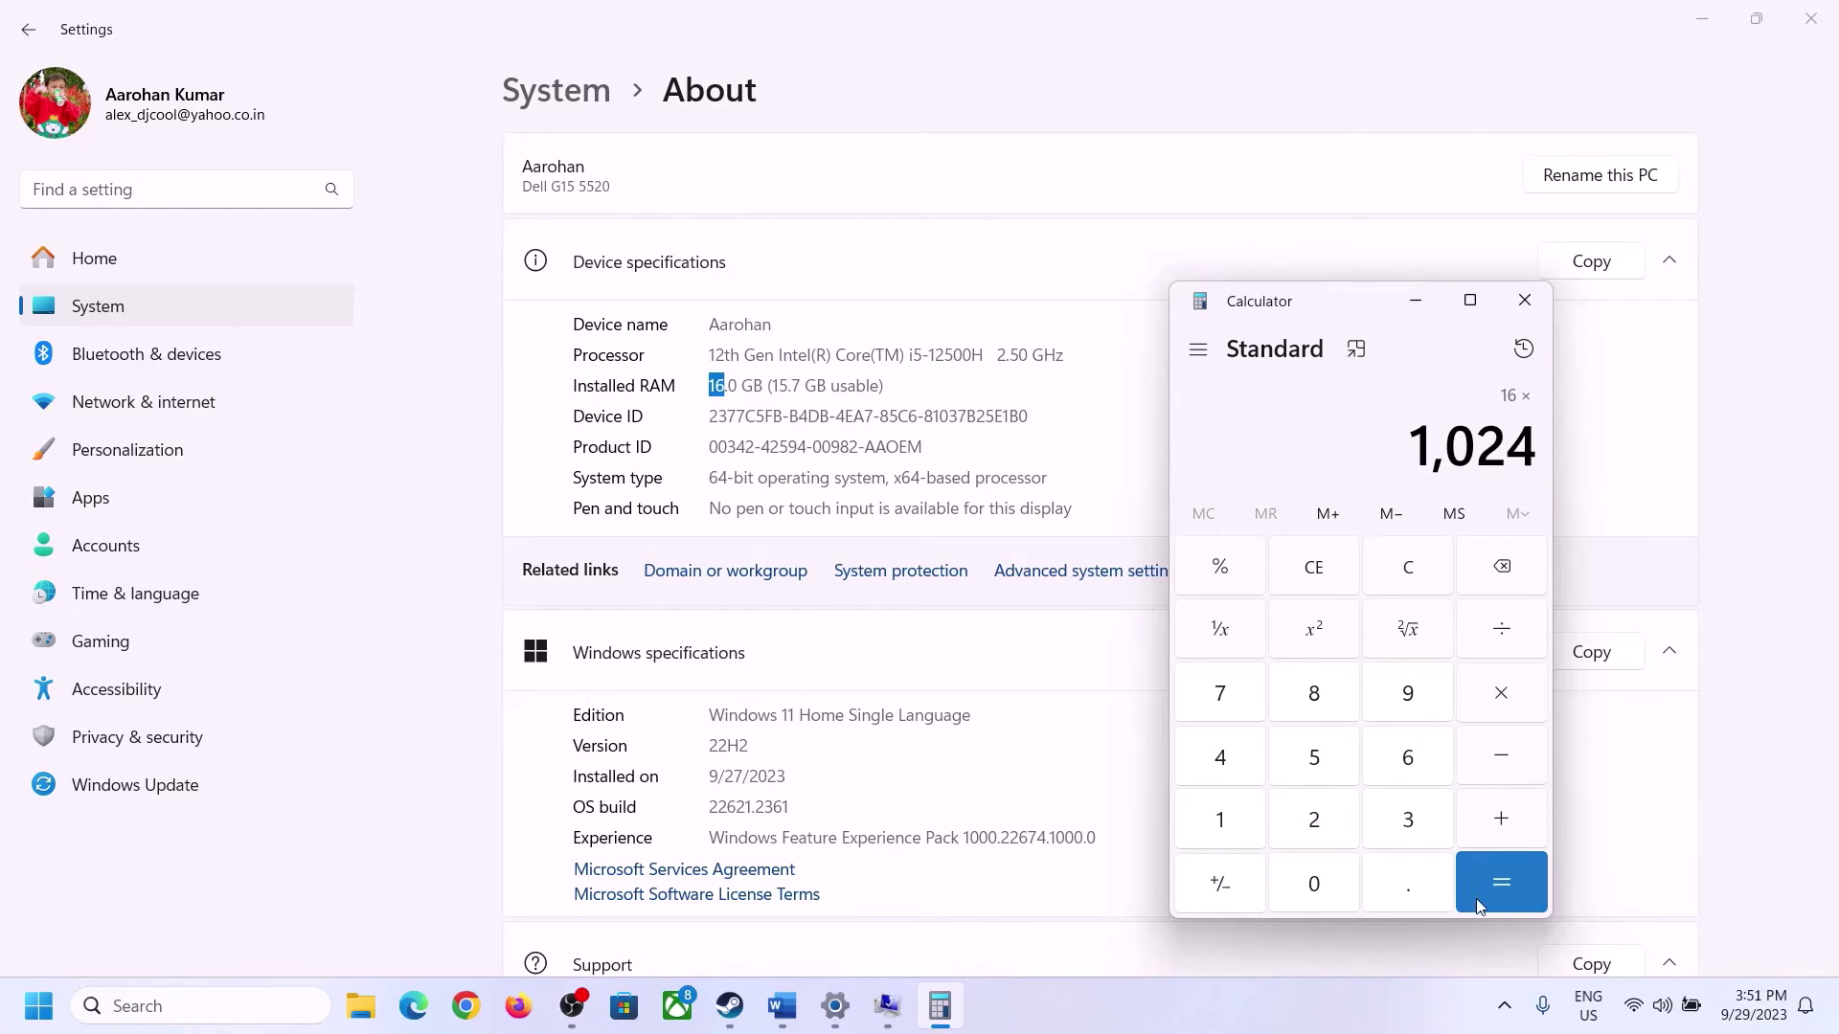
click(1478, 906)
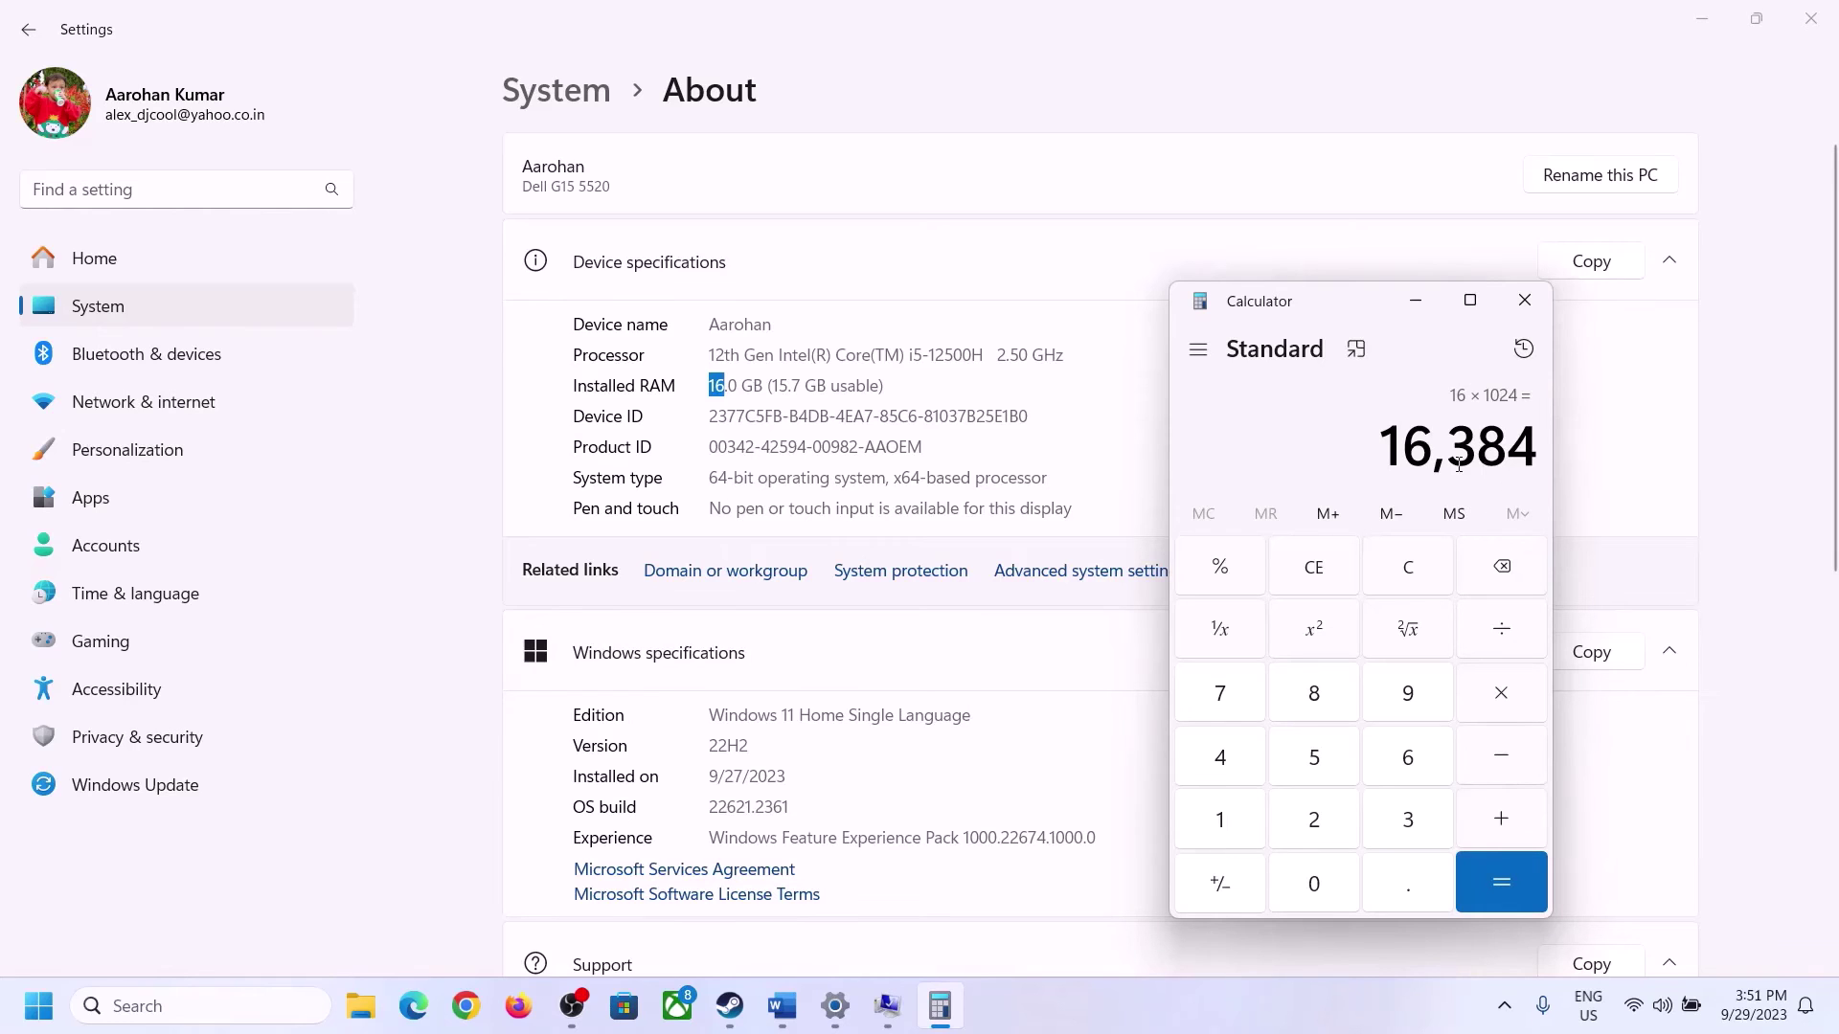
Check the maximum size formula in the notes, multiply the RAM total by 3, and enter 49152 as the maximum paging file size.
click(781, 1004)
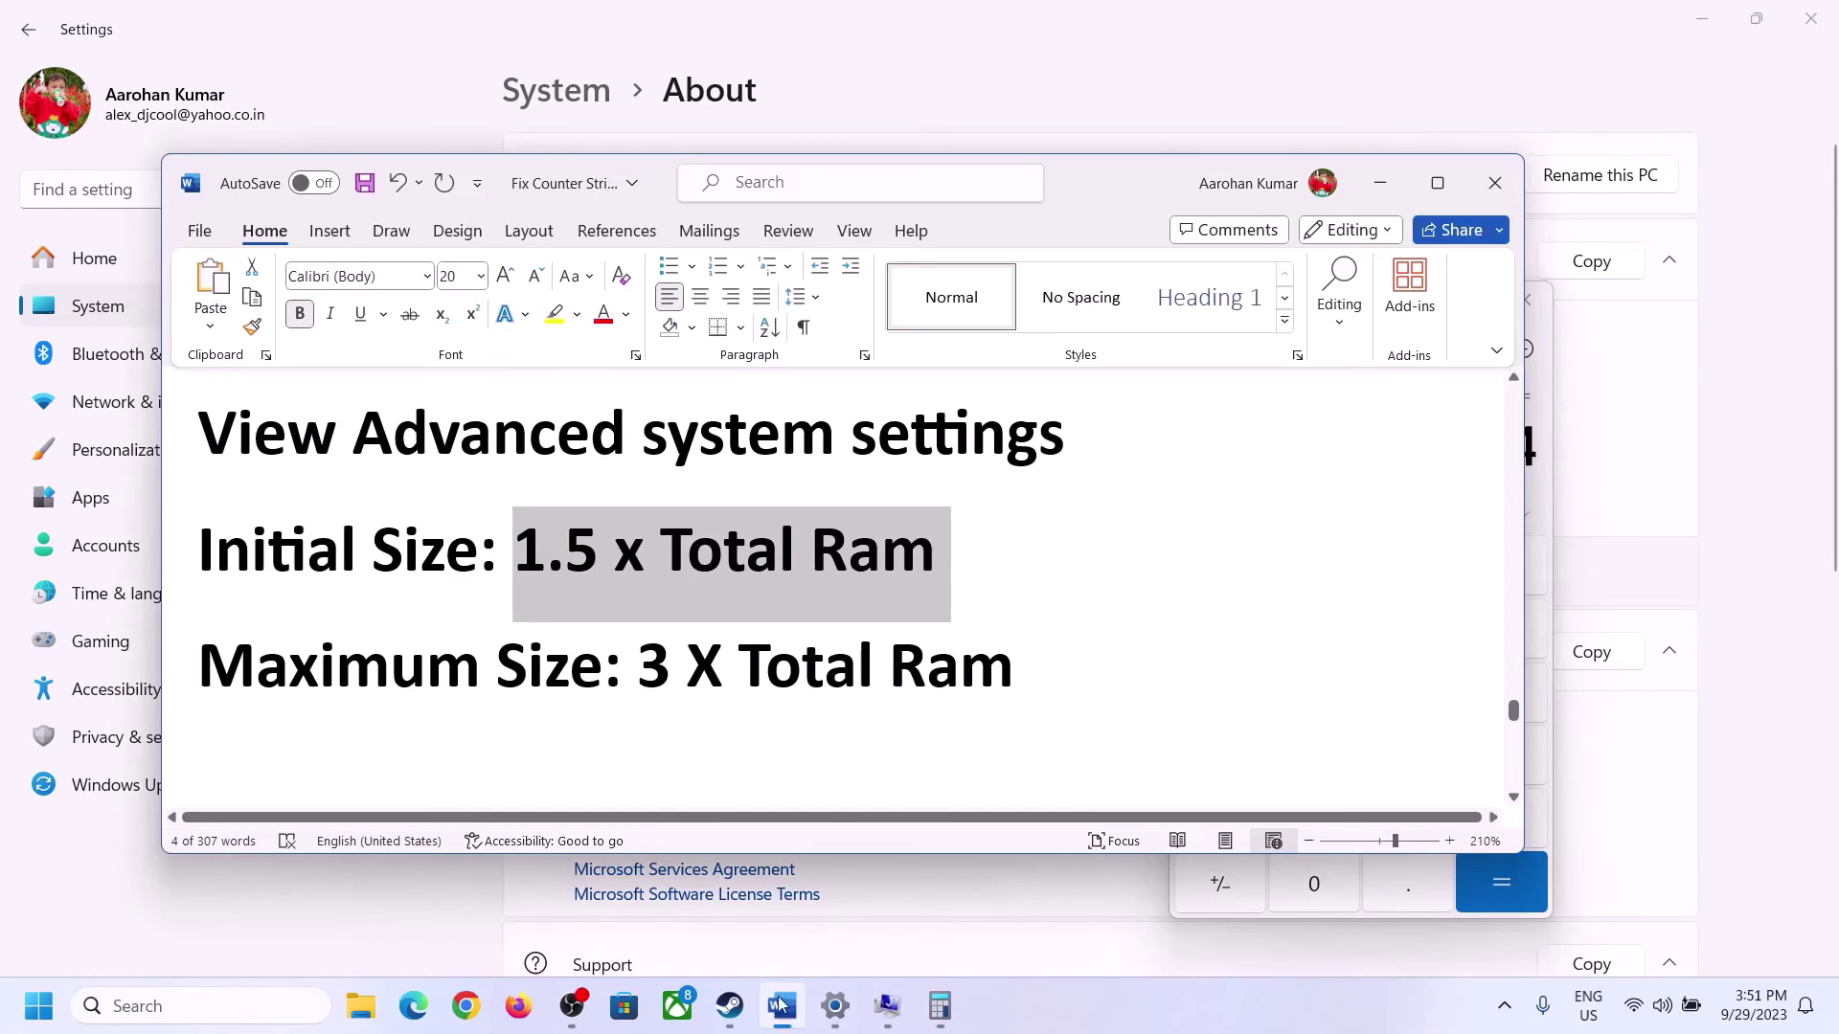
click(939, 1006)
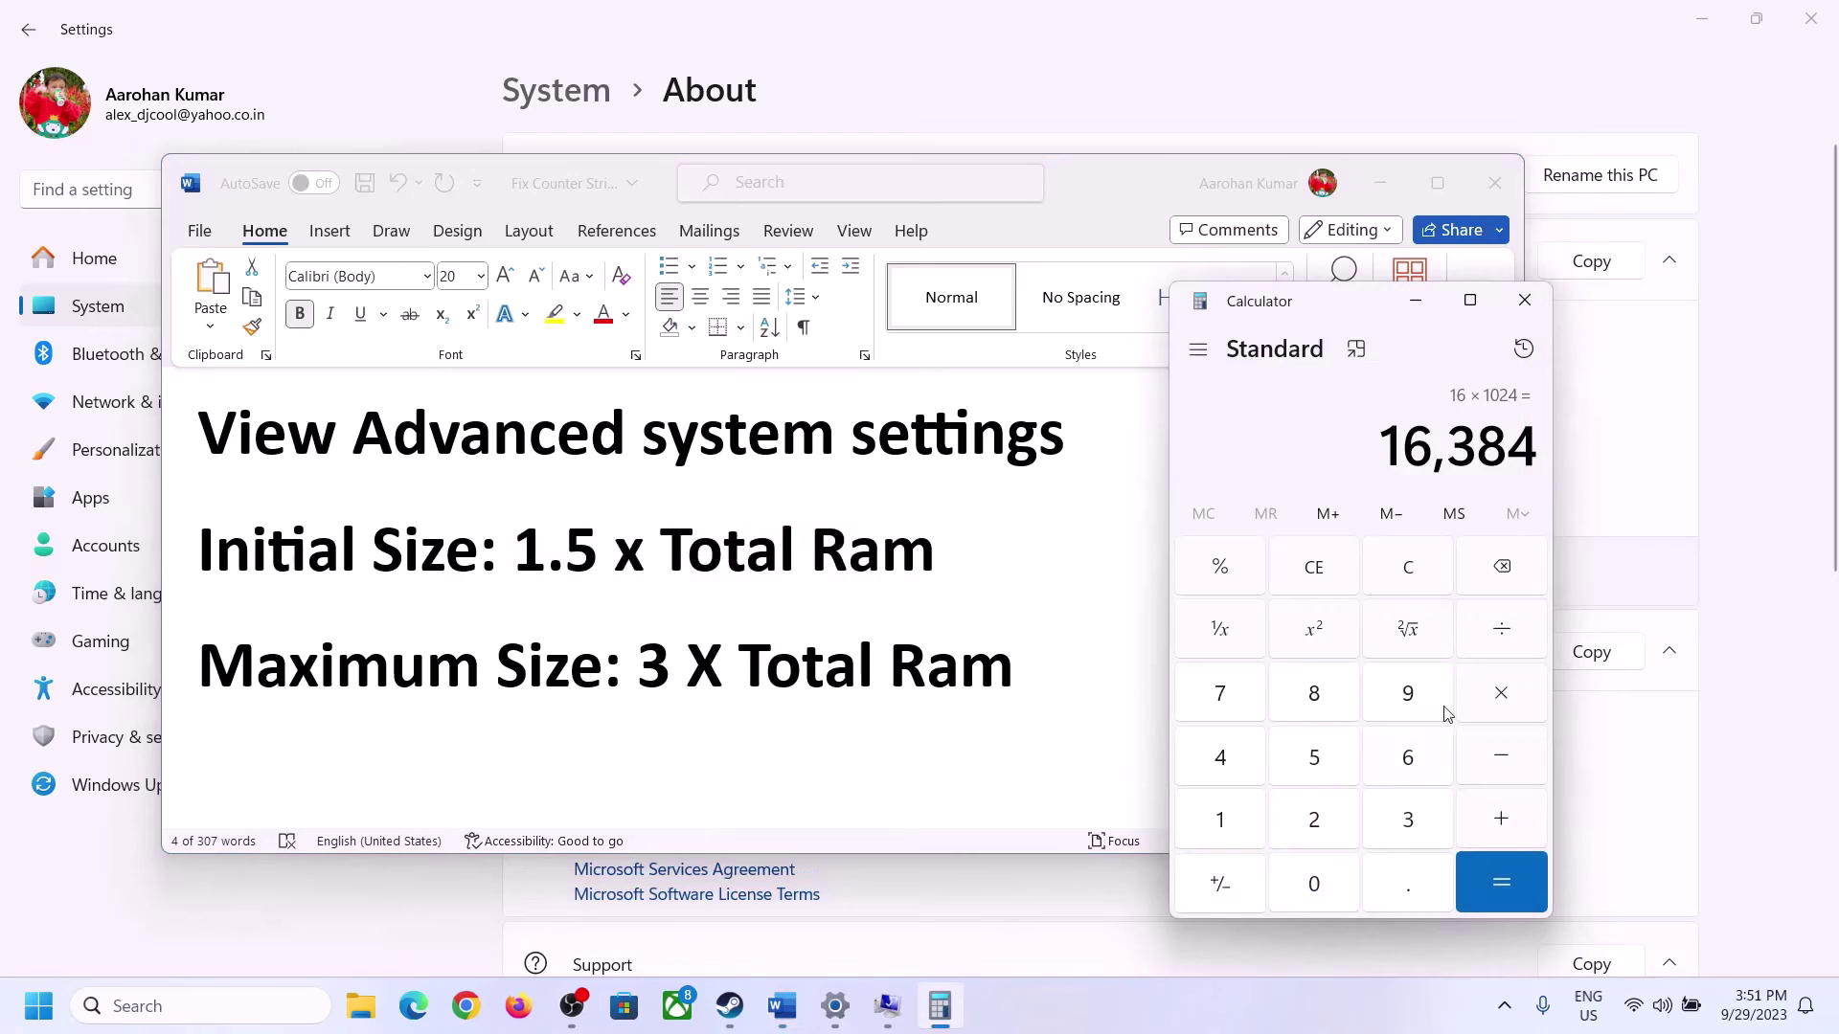
click(1504, 704)
click(1383, 826)
click(1515, 879)
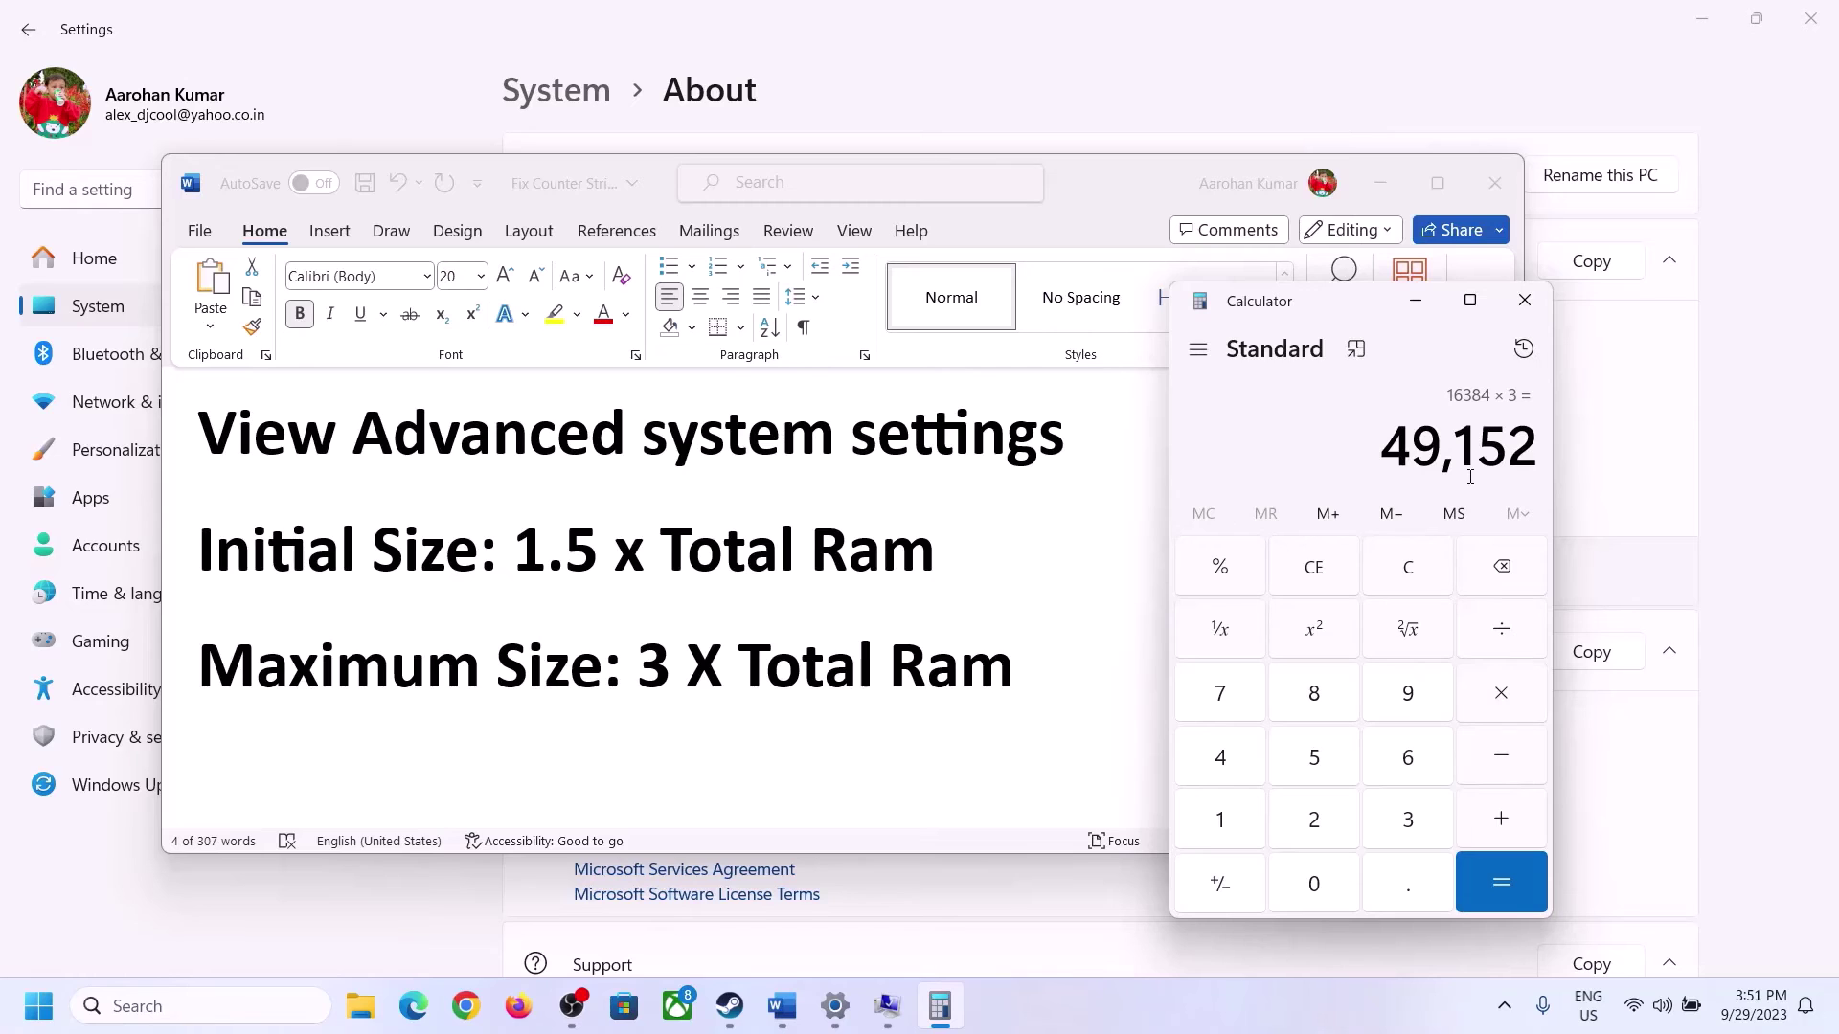
click(888, 1007)
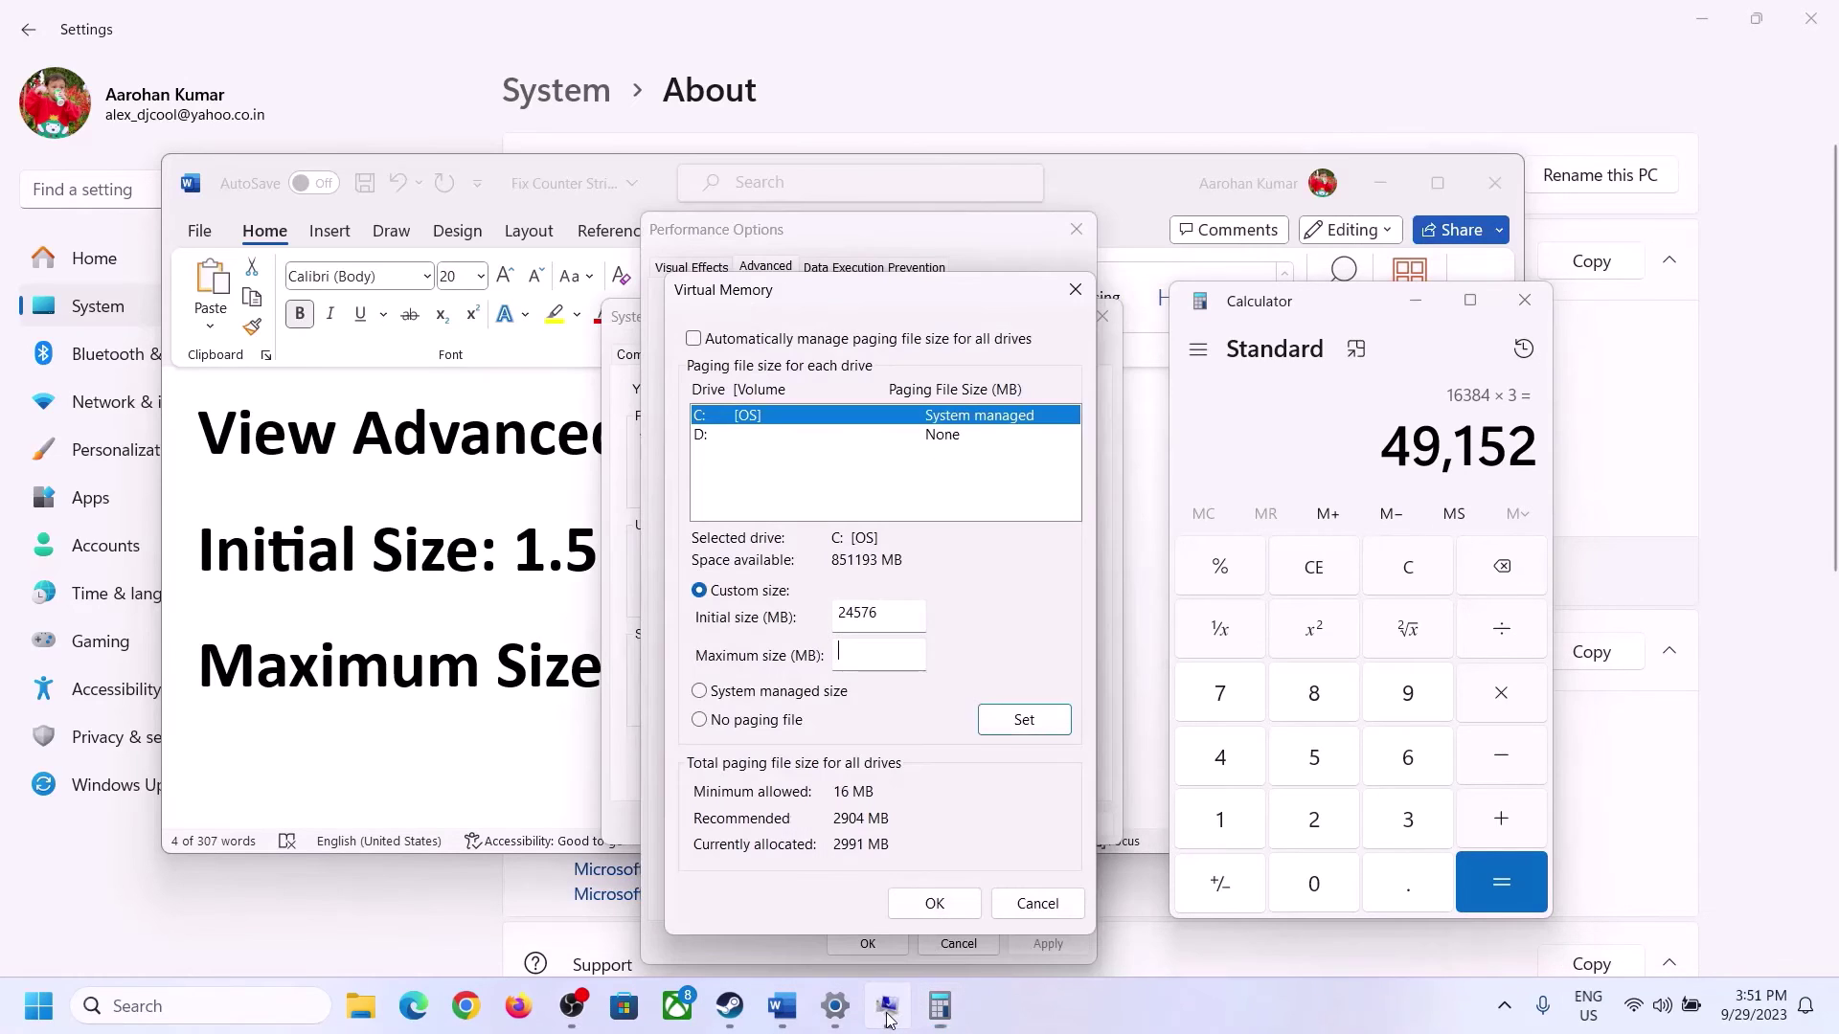
text(49152)
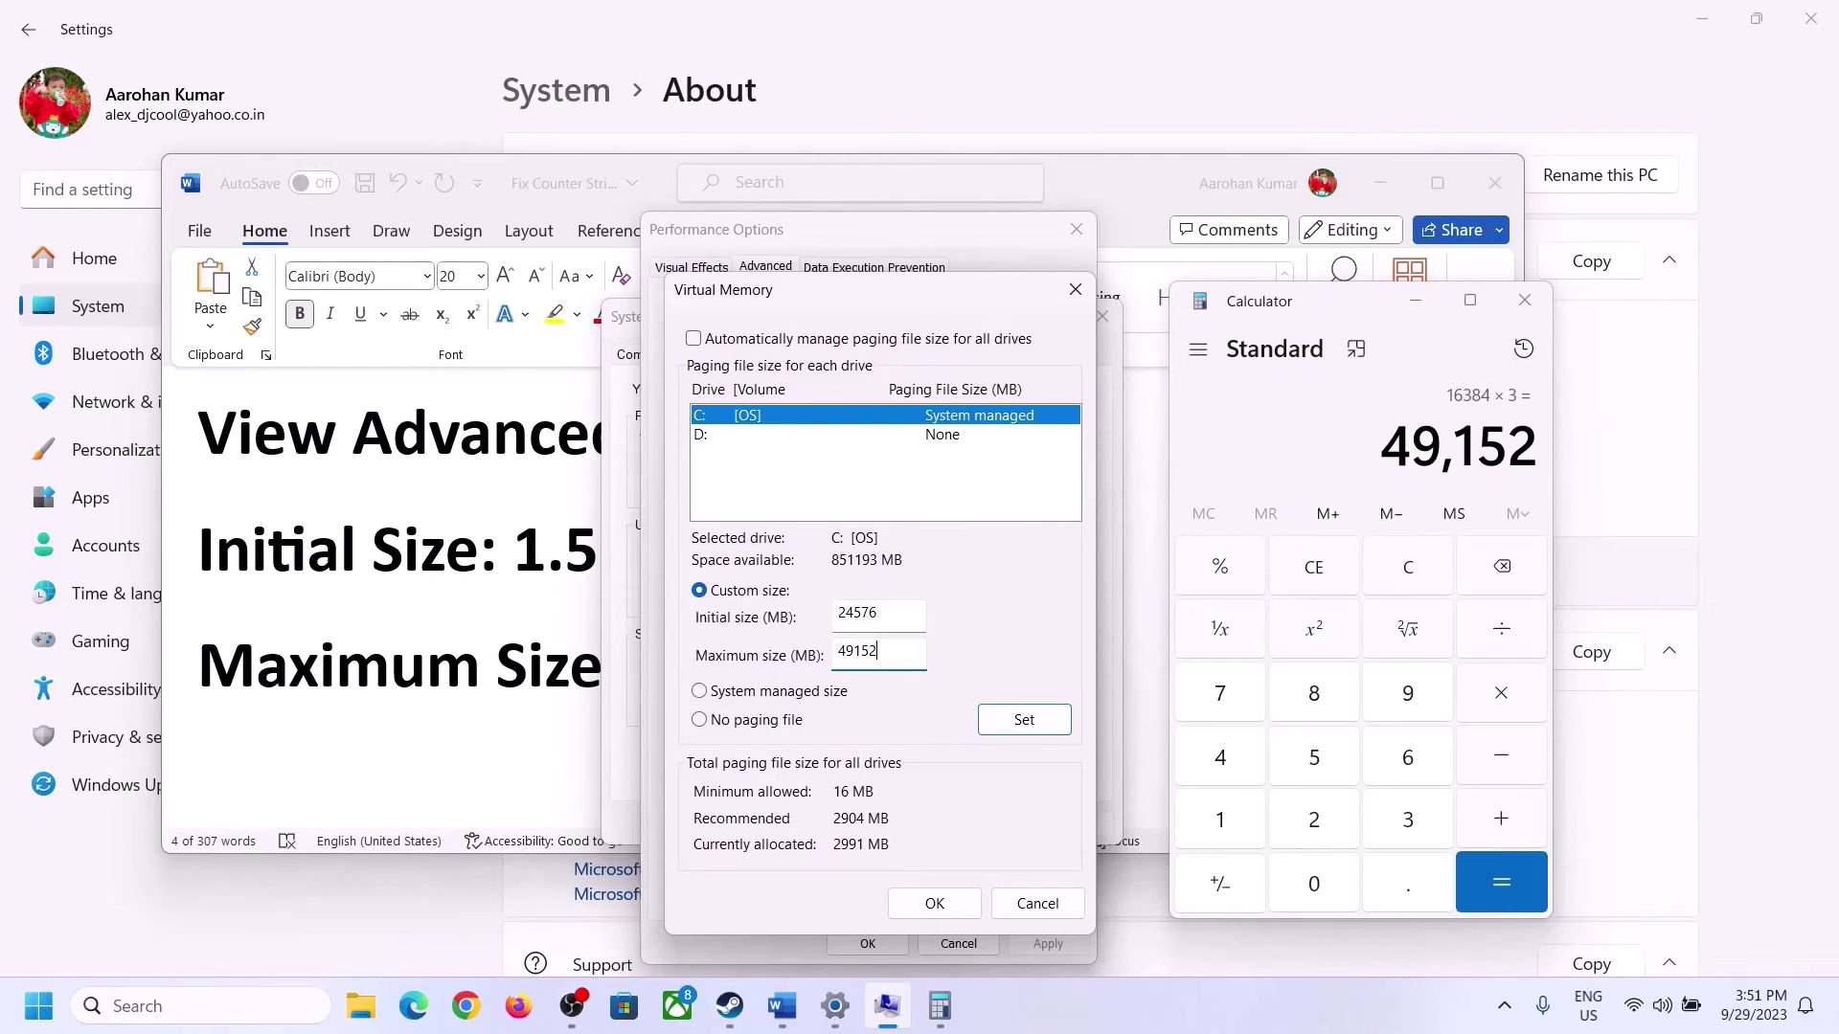
Apply the custom paging file size, confirm the Virtual Memory, Performance Options and System Properties dialogs, and dismiss the restart prompt.
click(1023, 724)
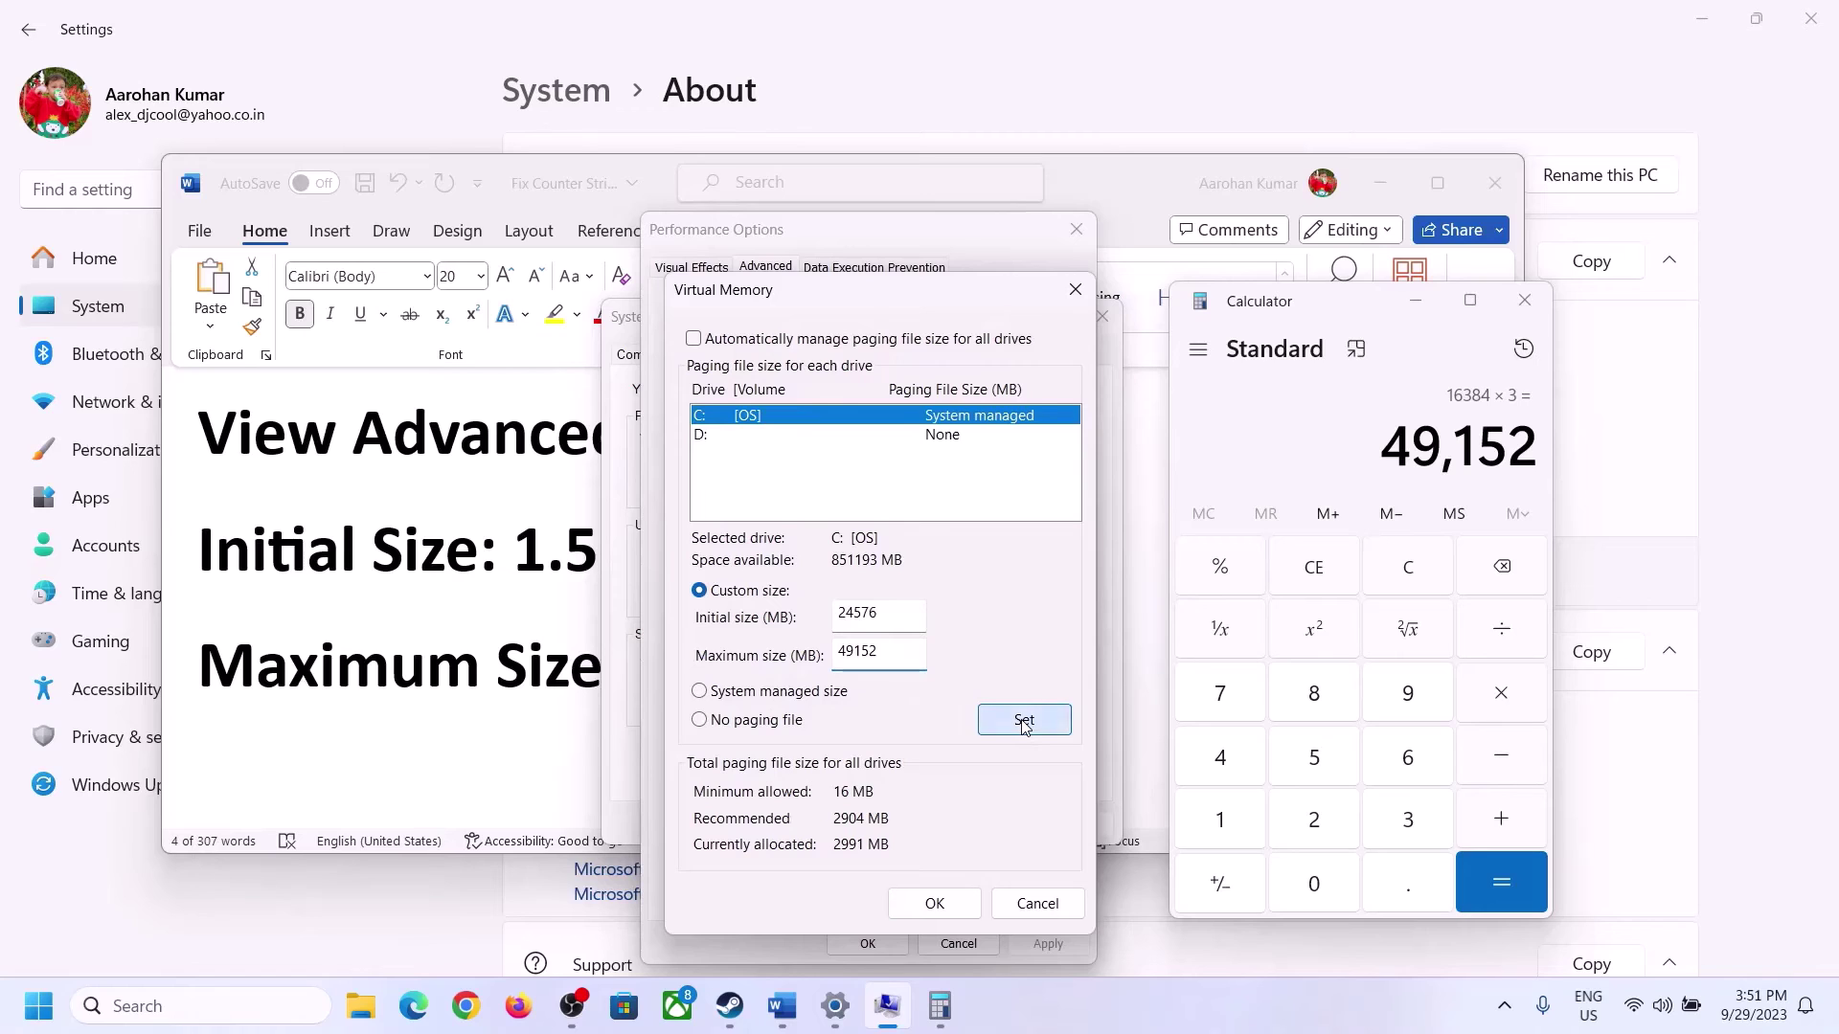
click(934, 904)
click(1111, 589)
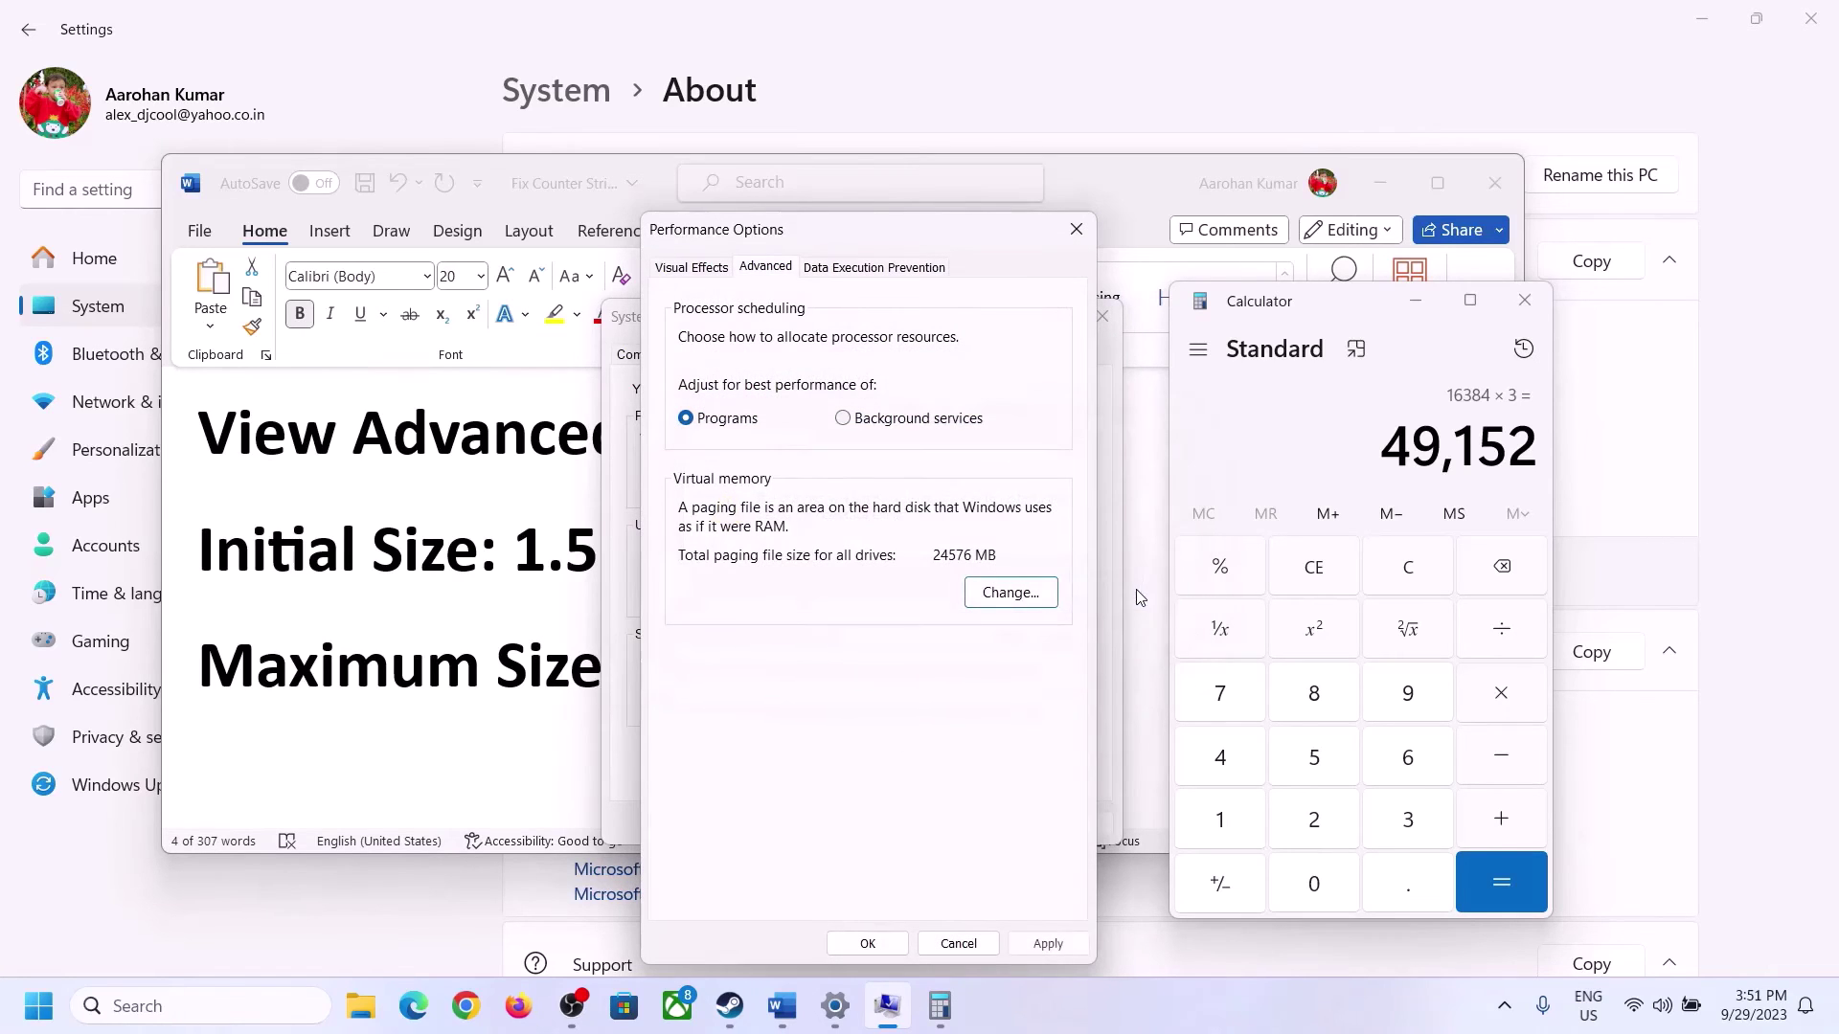
click(867, 945)
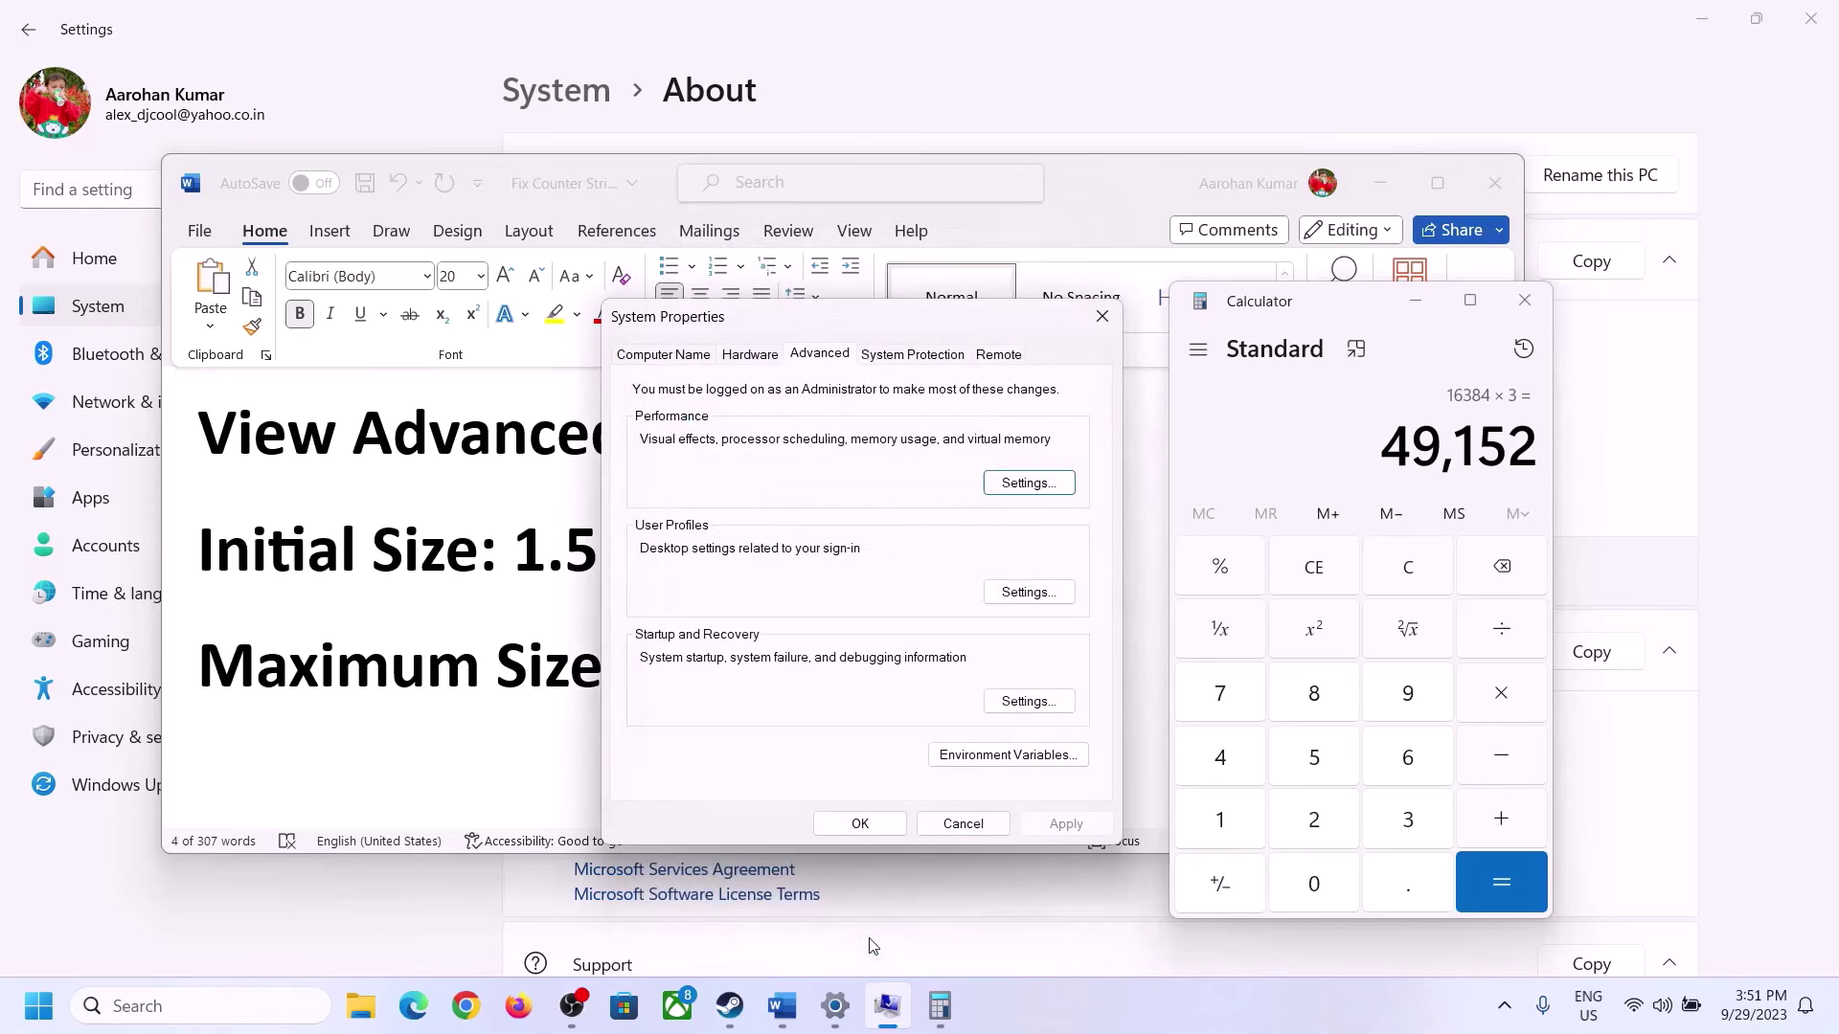
click(867, 822)
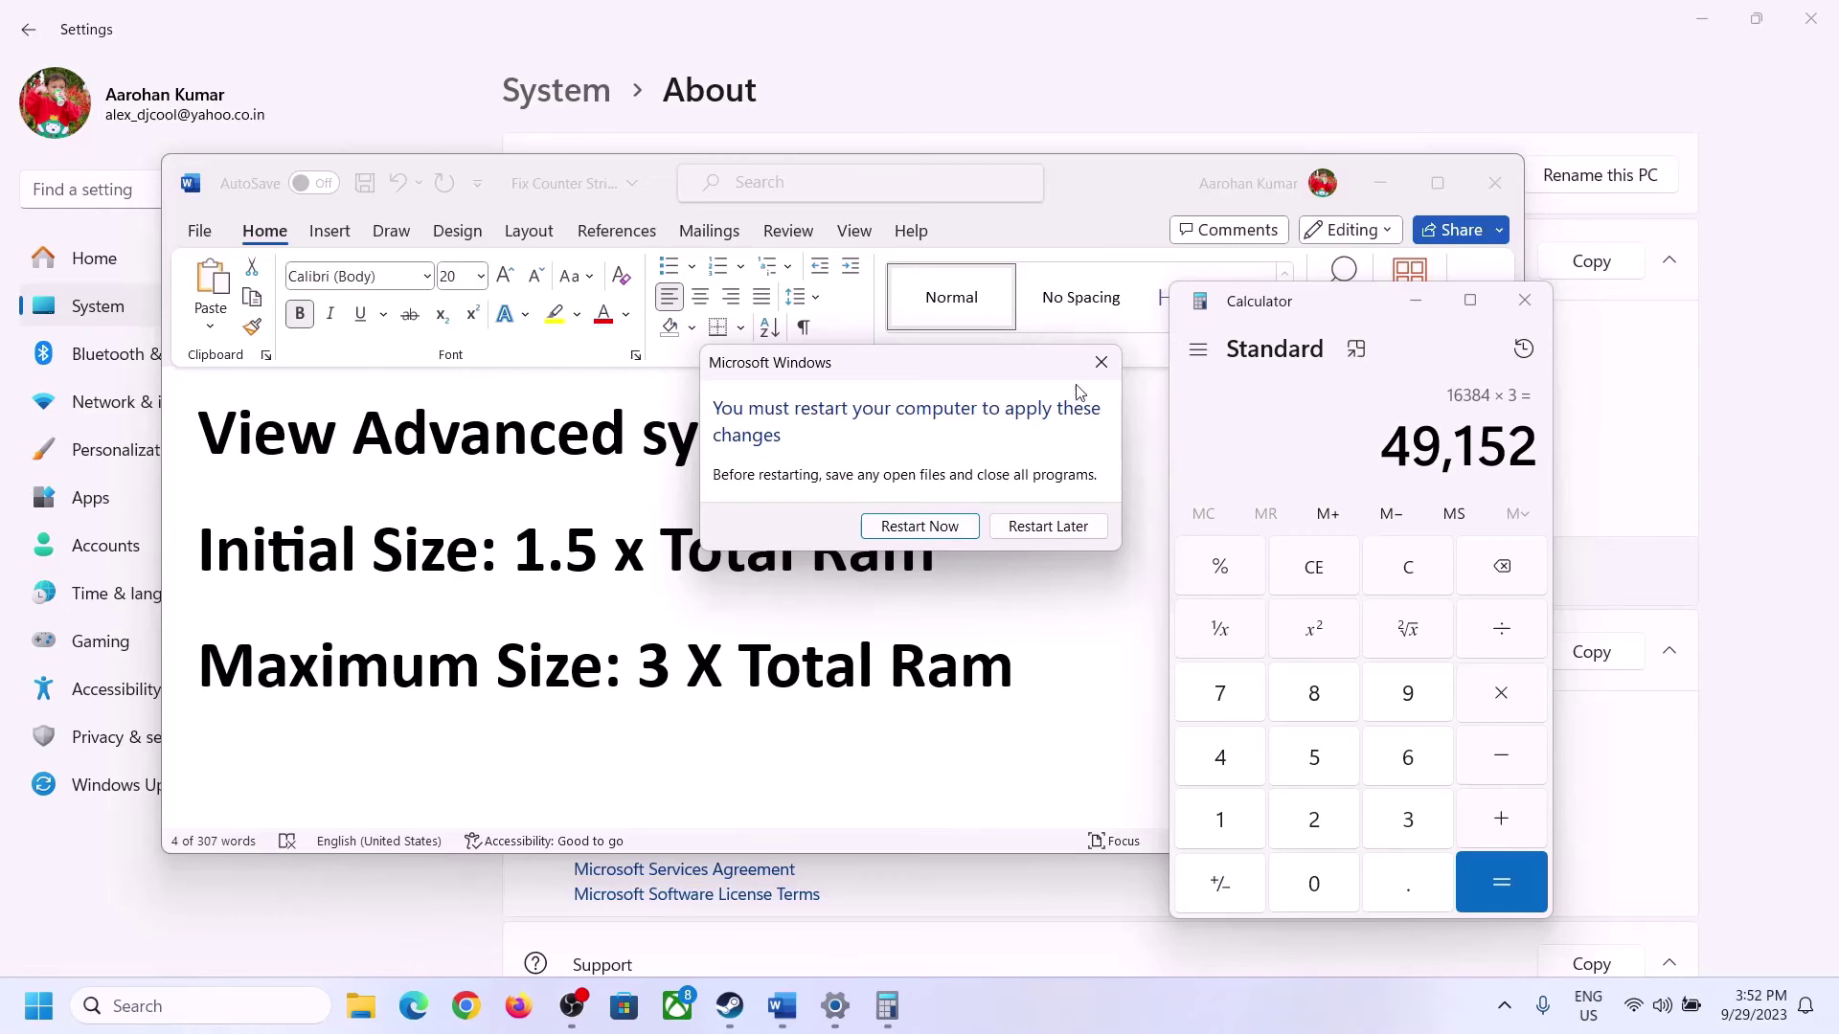
click(1101, 362)
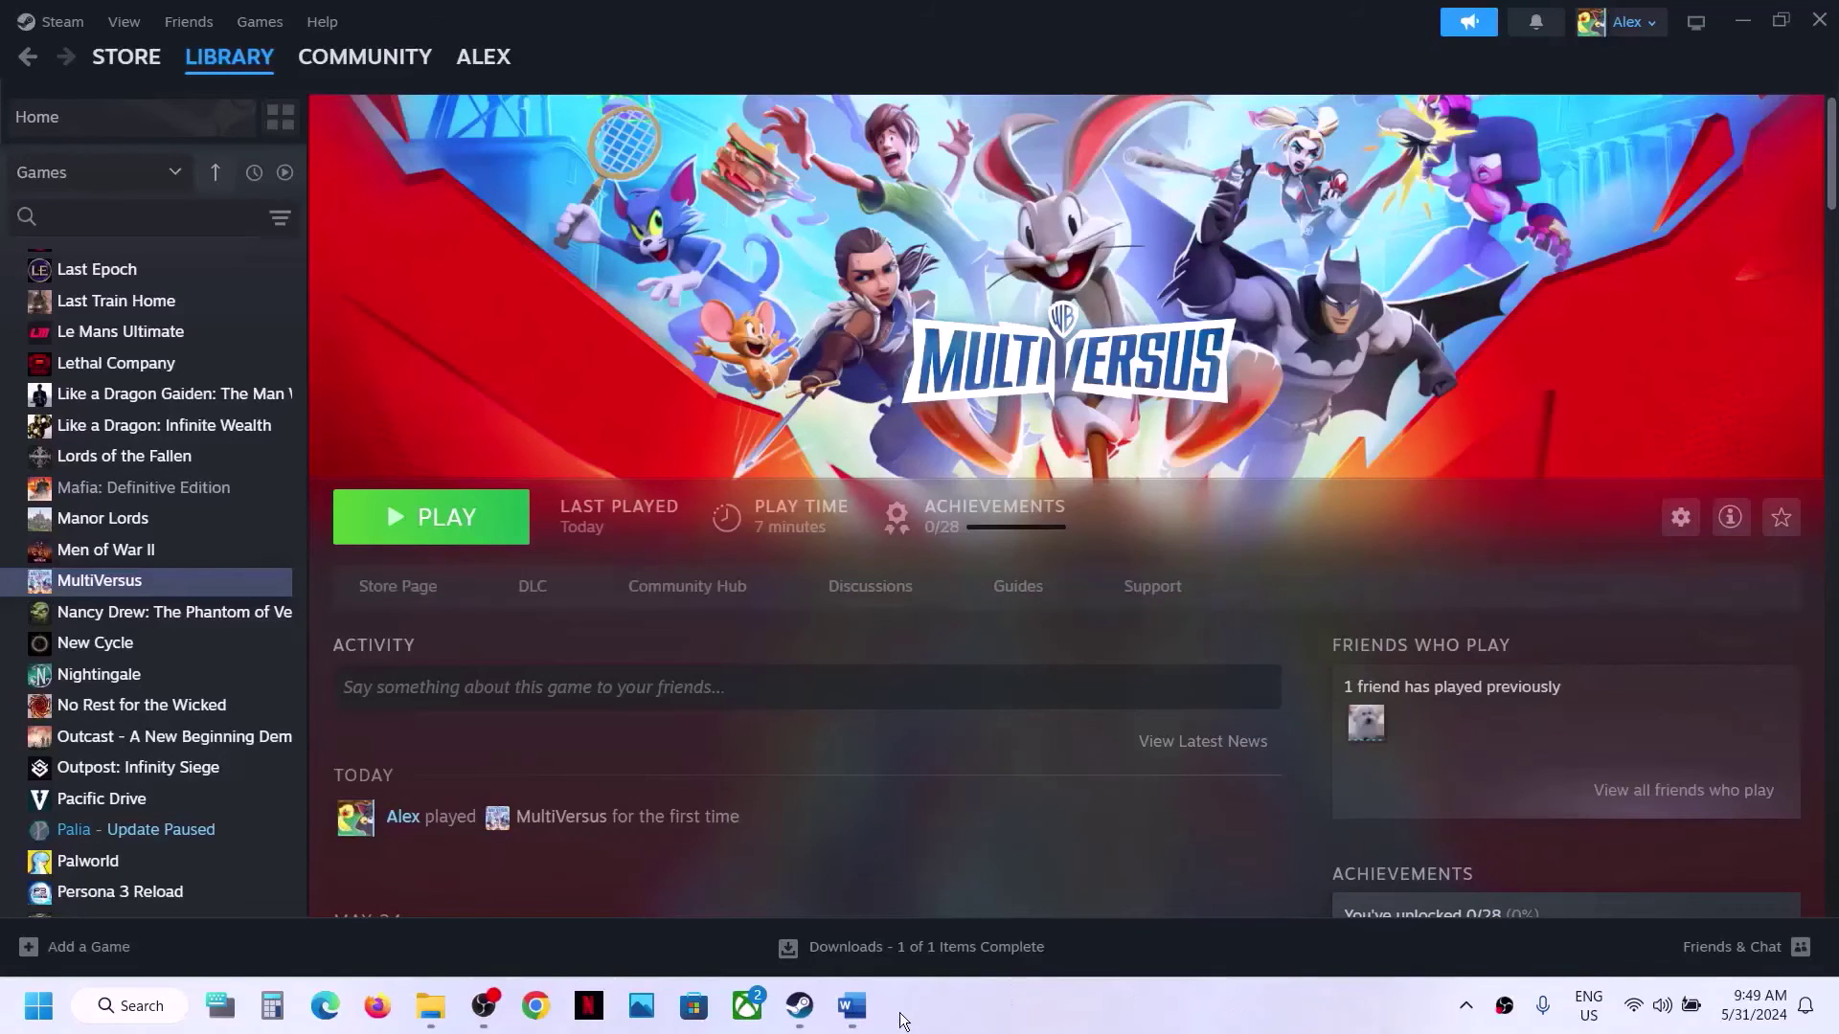
Copy the Visual C++ download link under Step 16 of the Word notes and open it in Chrome.
click(852, 1006)
scroll(712, 606, down, 3)
scroll(712, 605, down, 3)
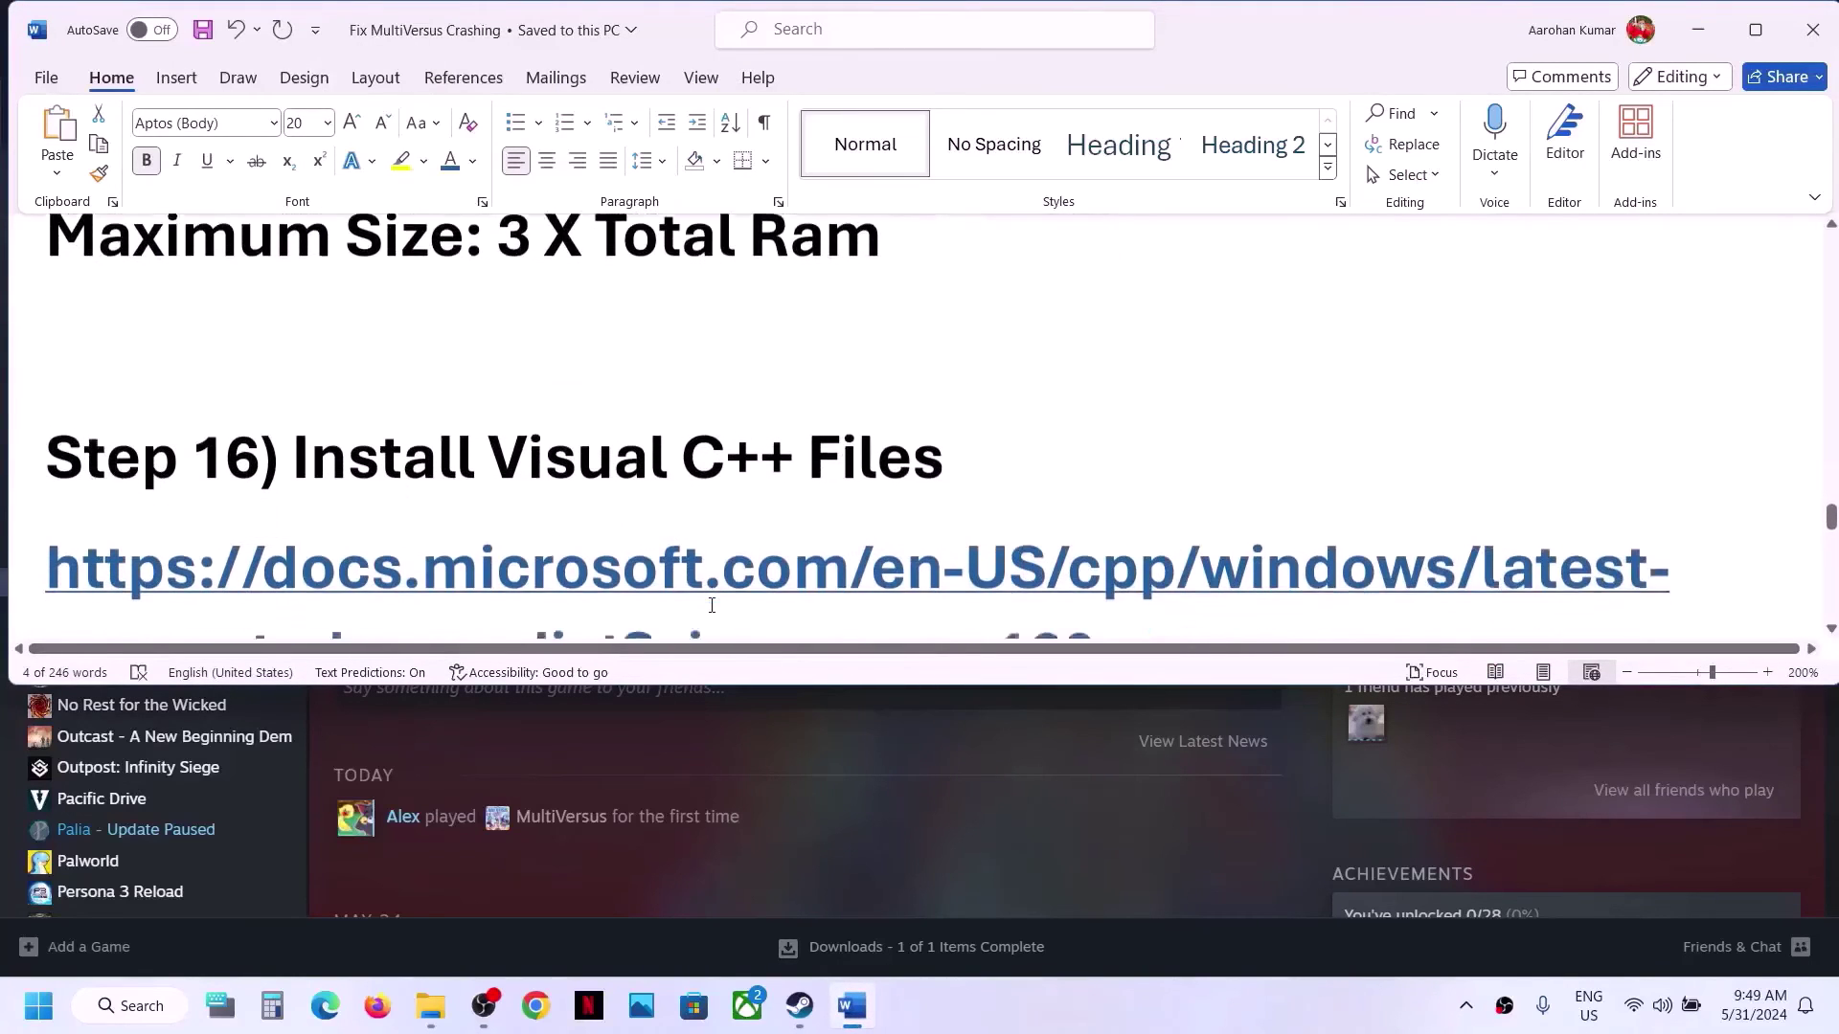
drag(1111, 575, 32, 501)
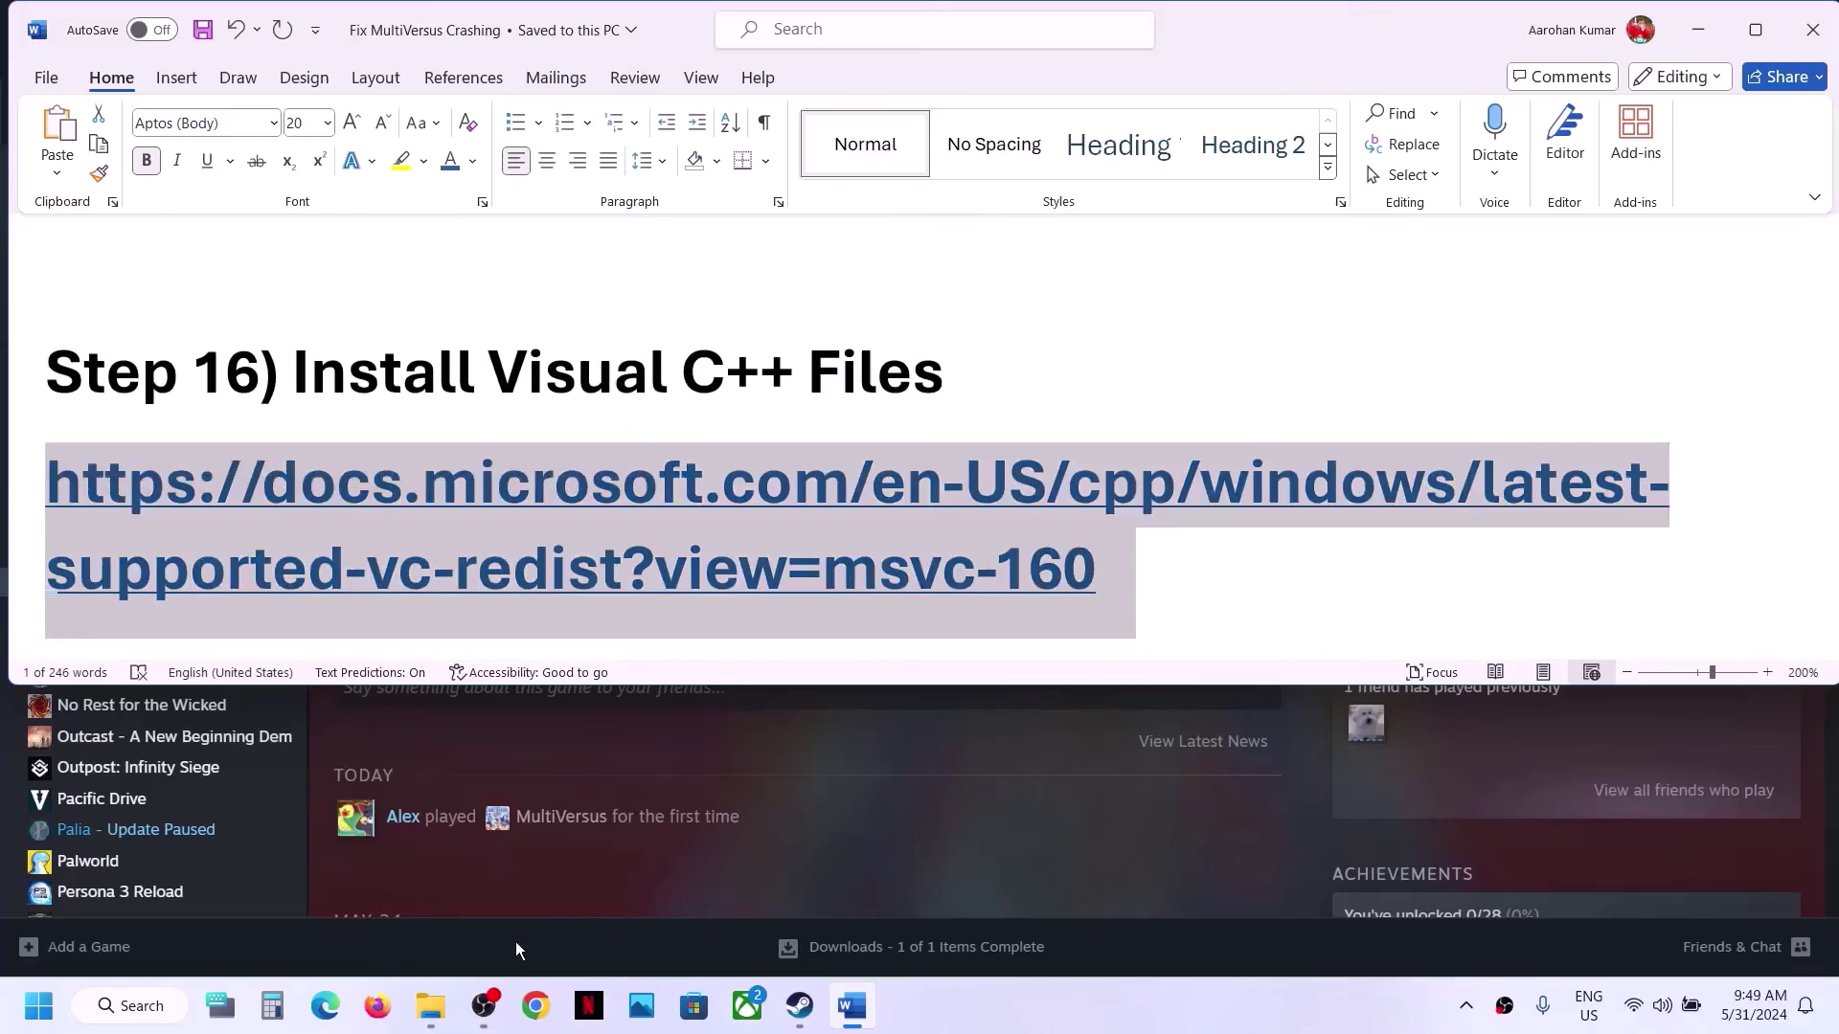
click(533, 1005)
text(learn.microsoft.com/en-US/cpp/windows/latest-supported-vc-redist?view=msvc-160)
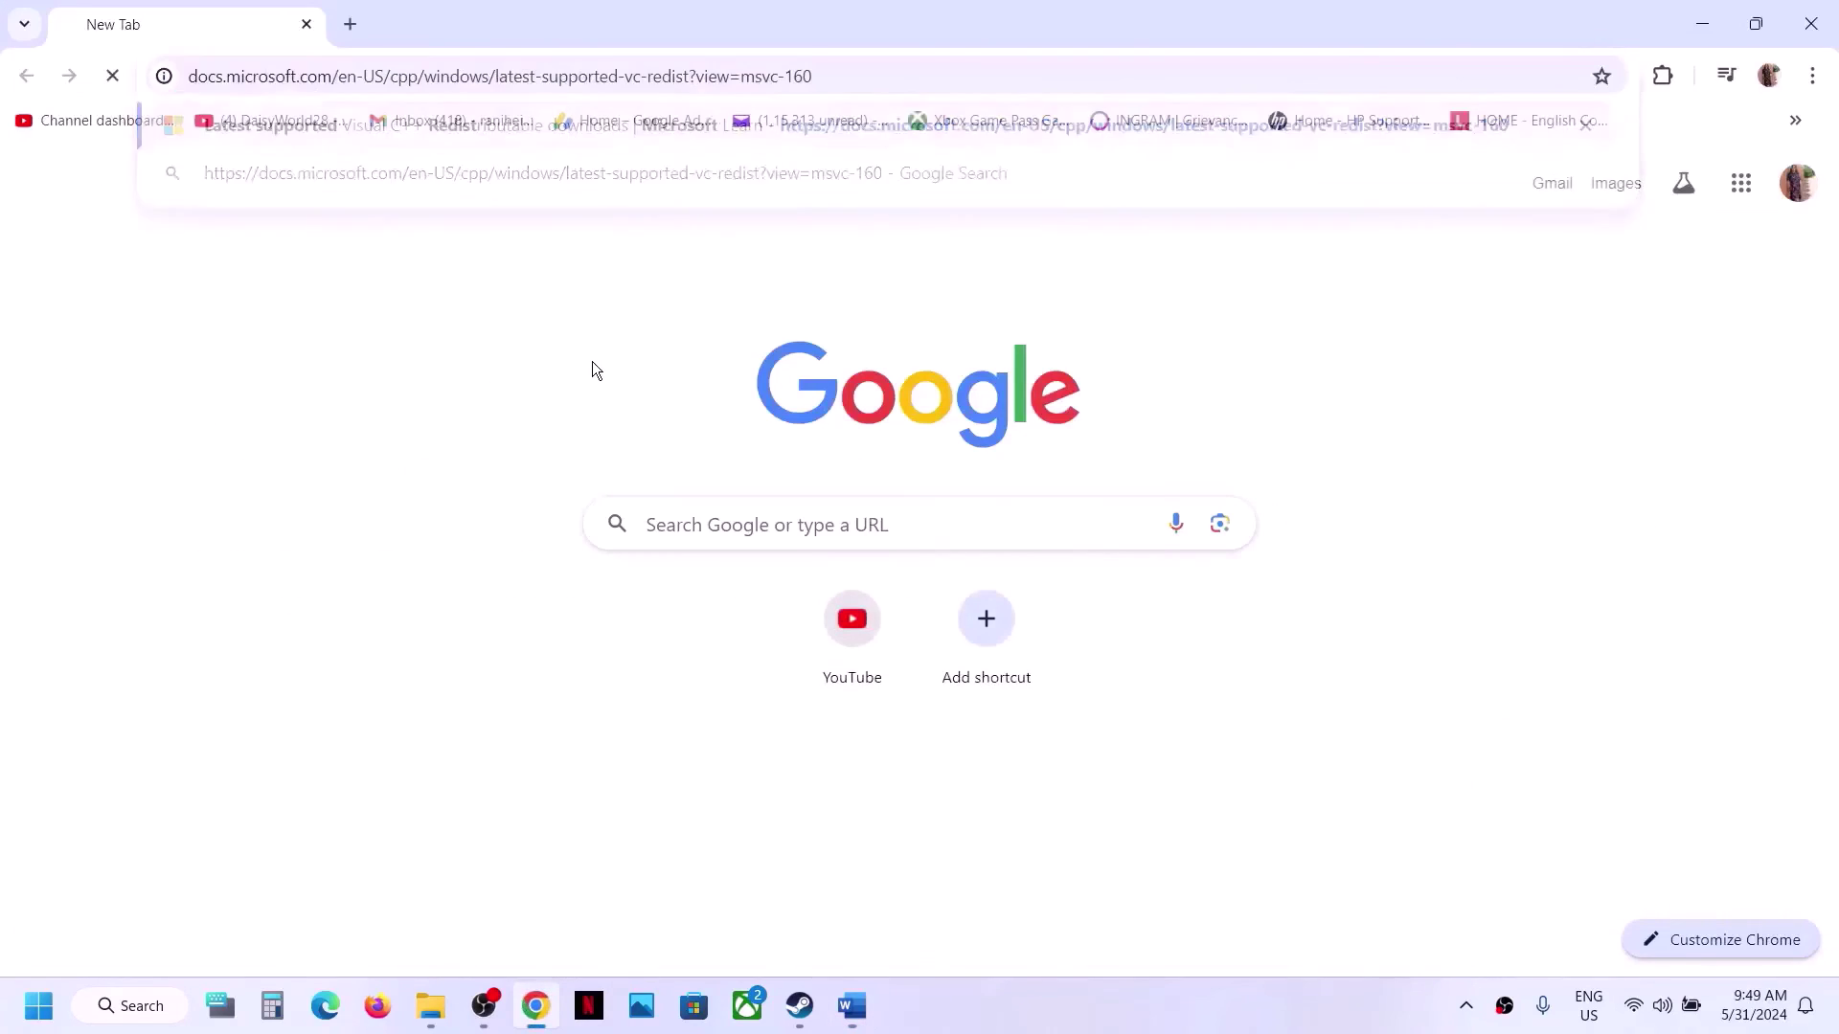
key(Return)
Find the Visual Studio 2015–2022 redistributables, download and run the X86 installer, and start its repair.
scroll(594, 371, down, 10)
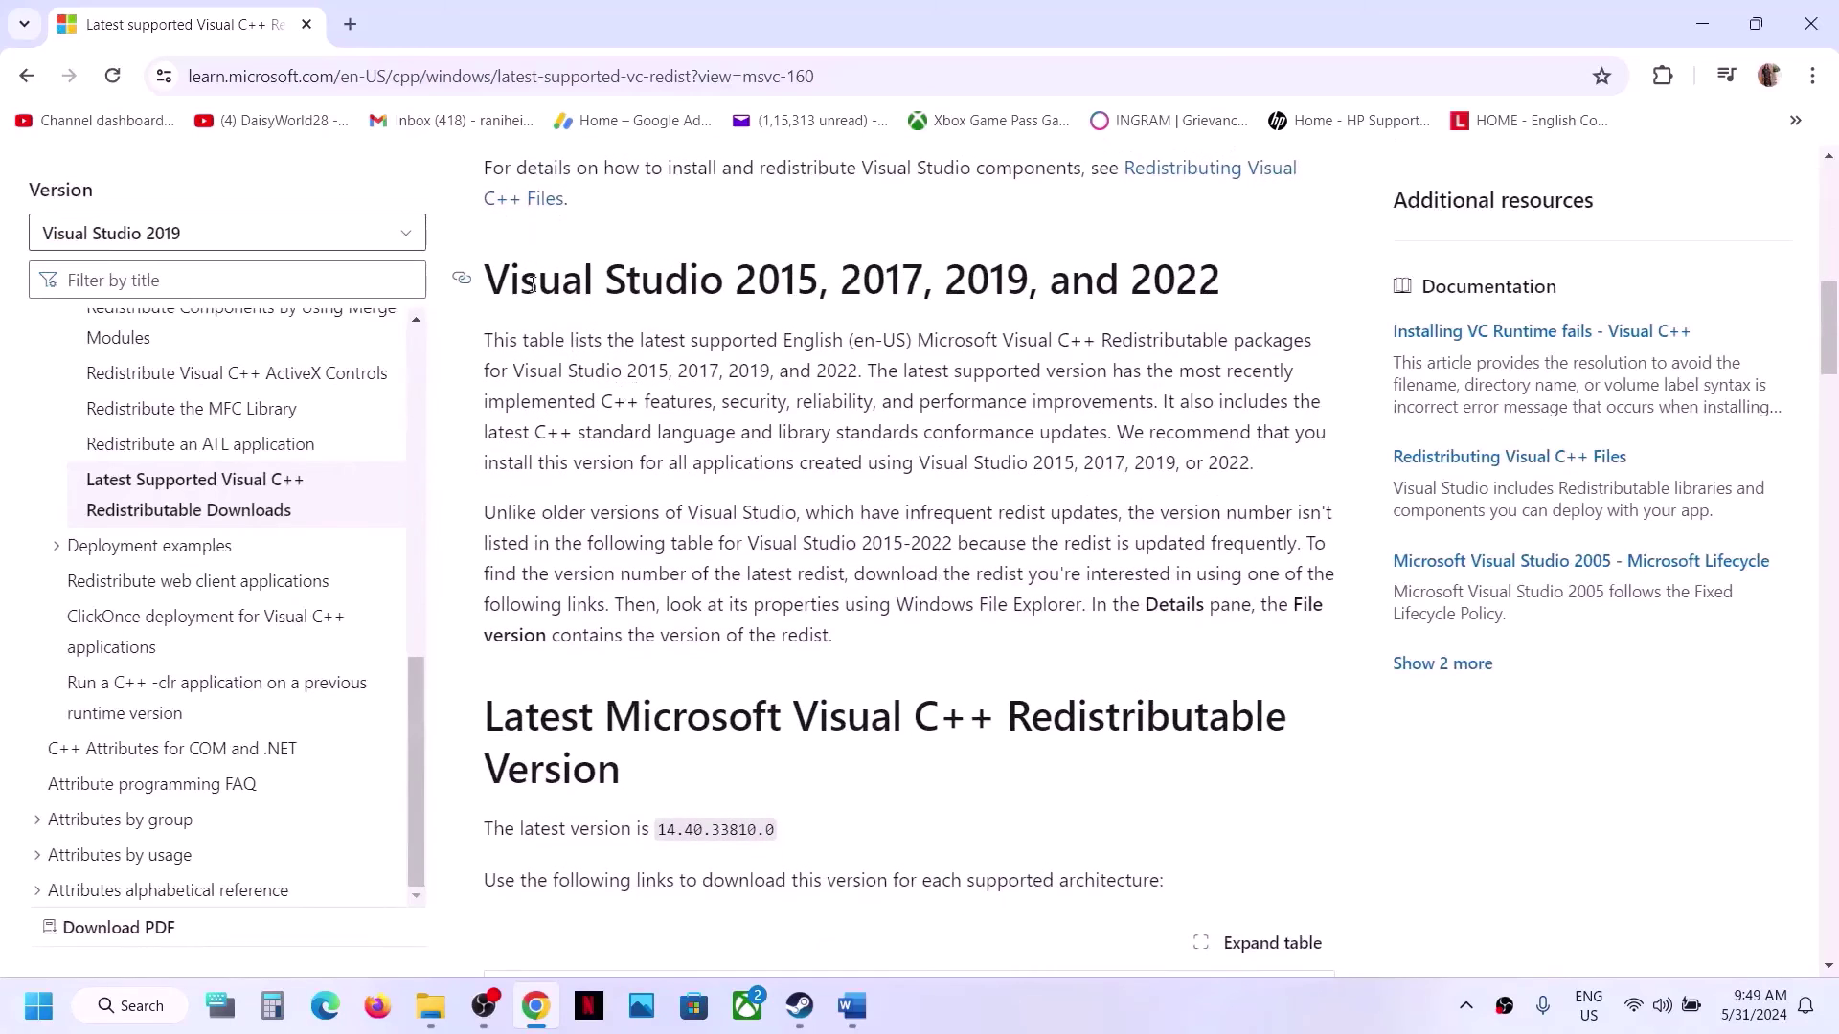
drag(533, 285, 1213, 307)
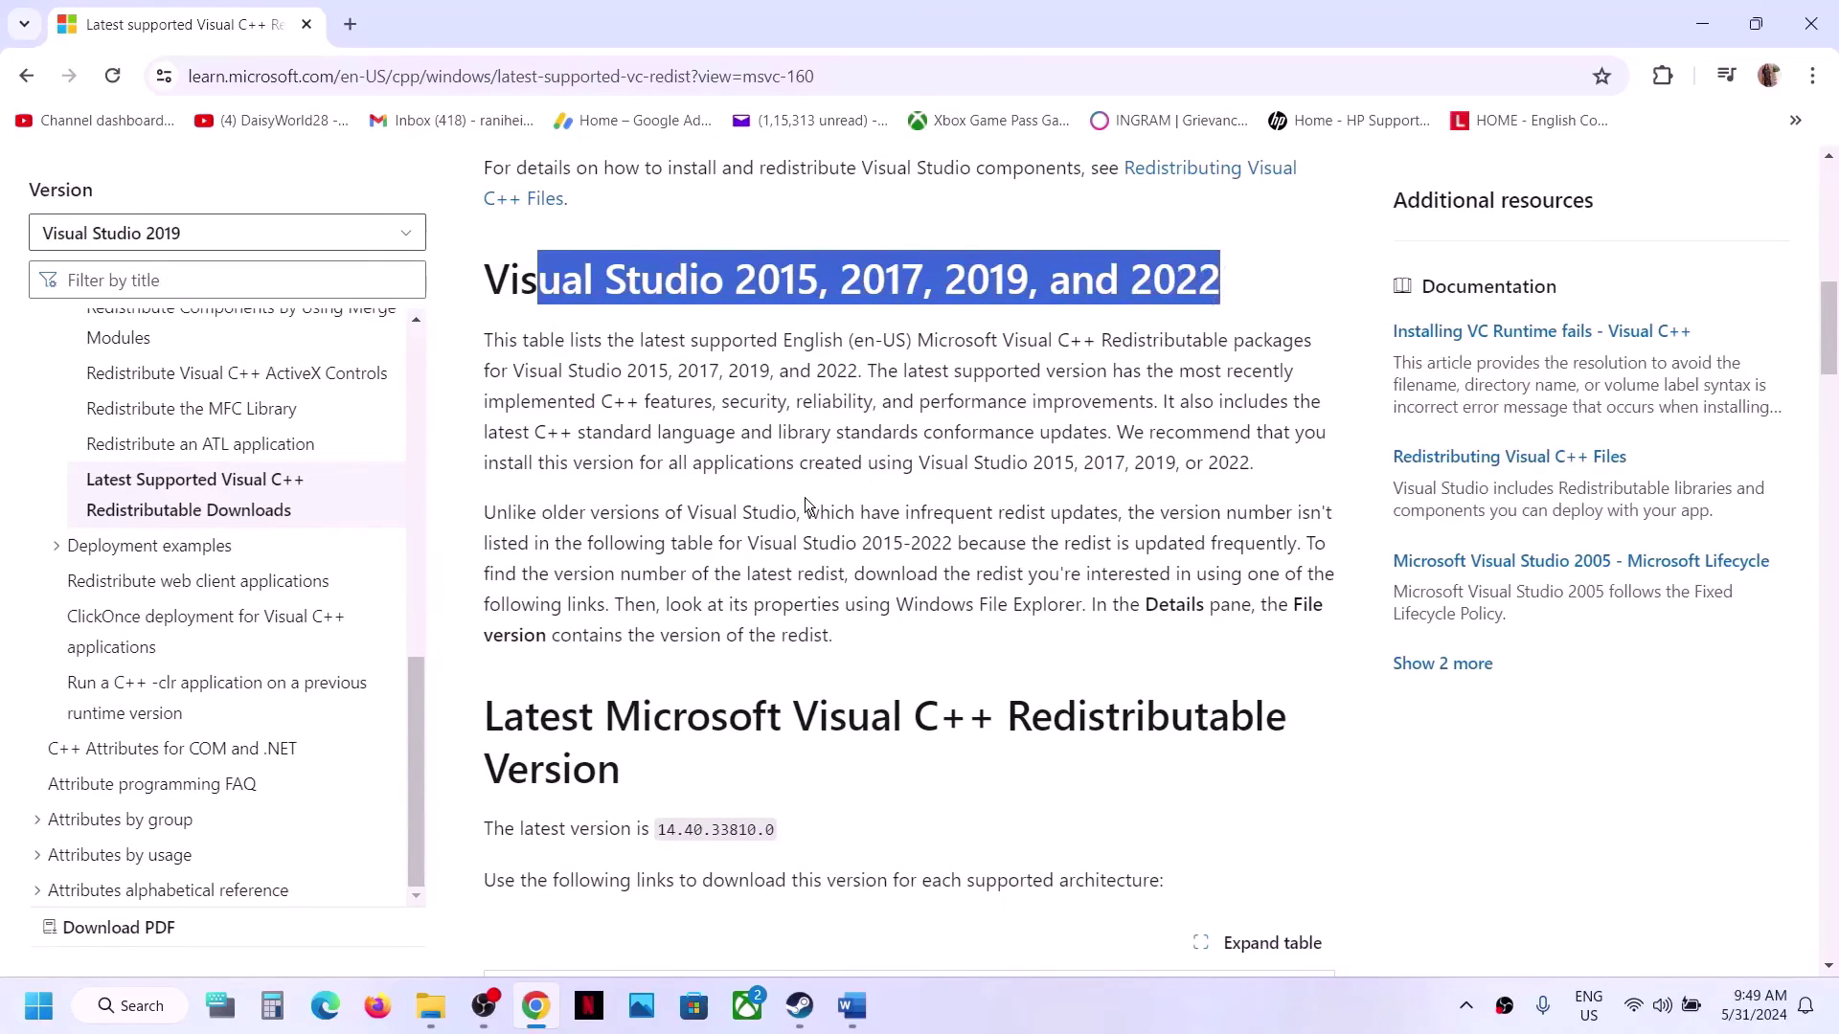
scroll(804, 505, down, 7)
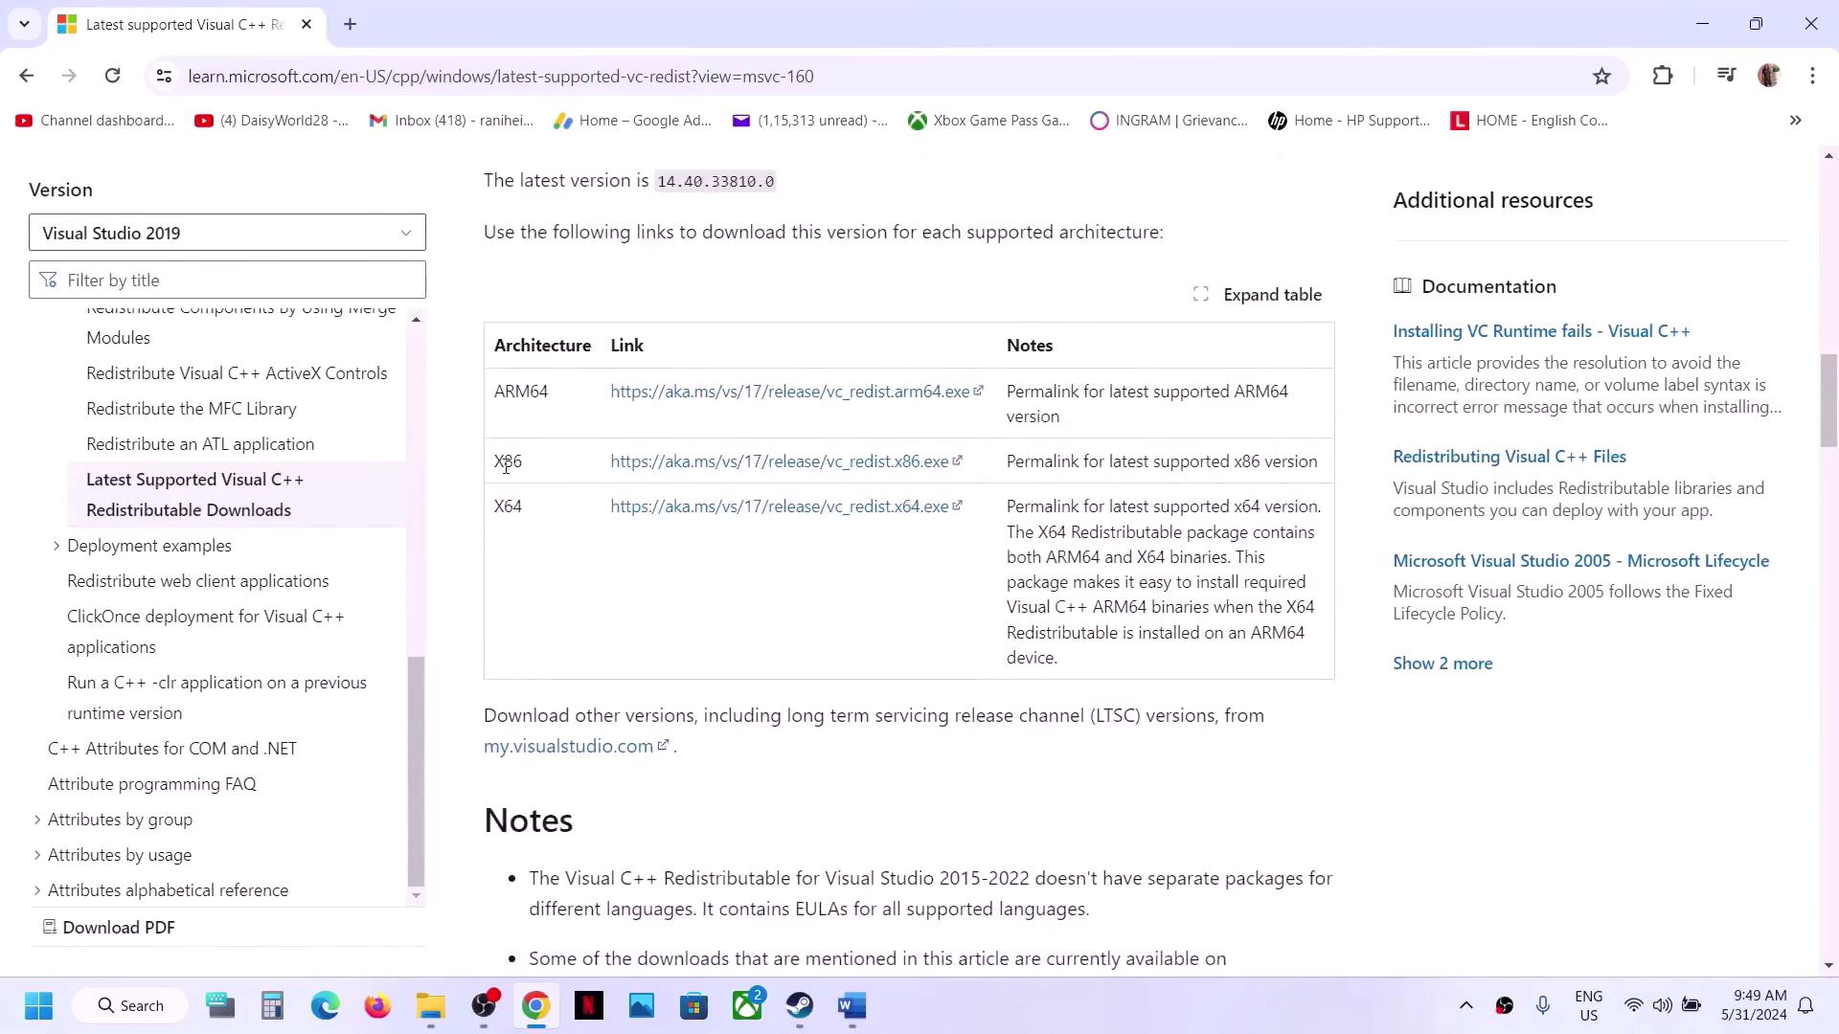
drag(506, 466, 650, 462)
click(757, 463)
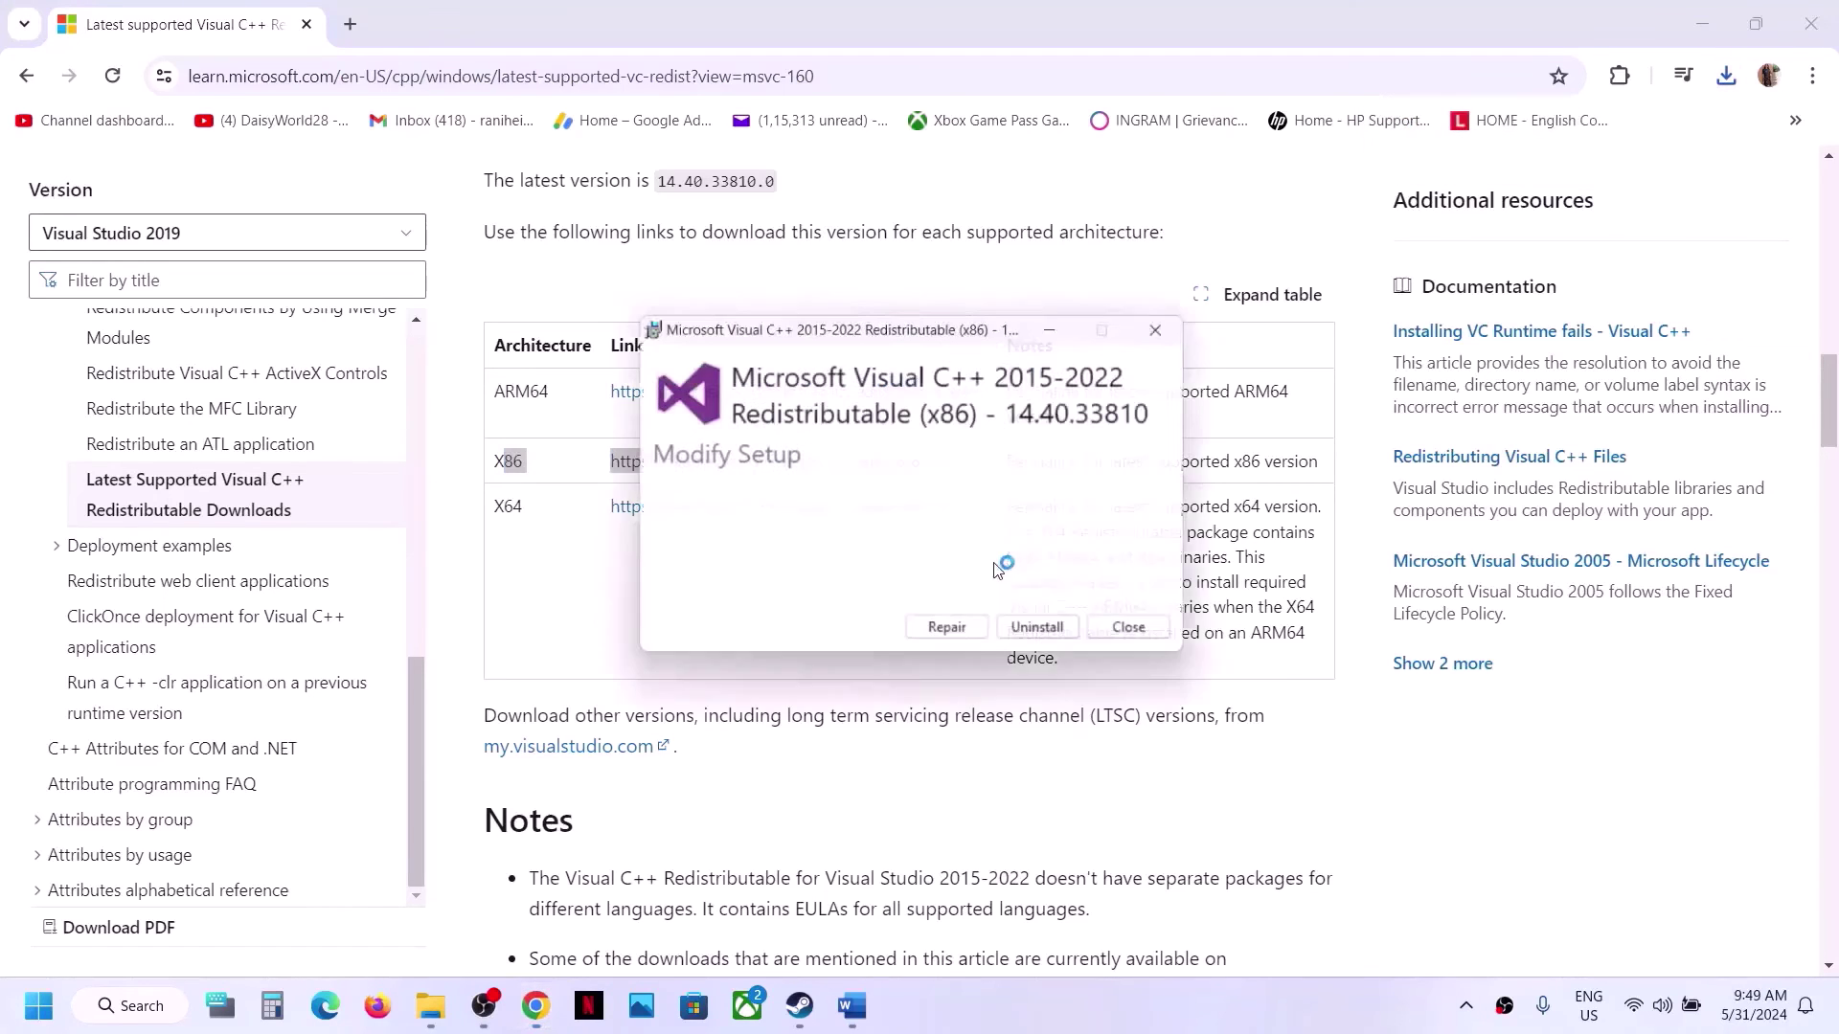
click(949, 640)
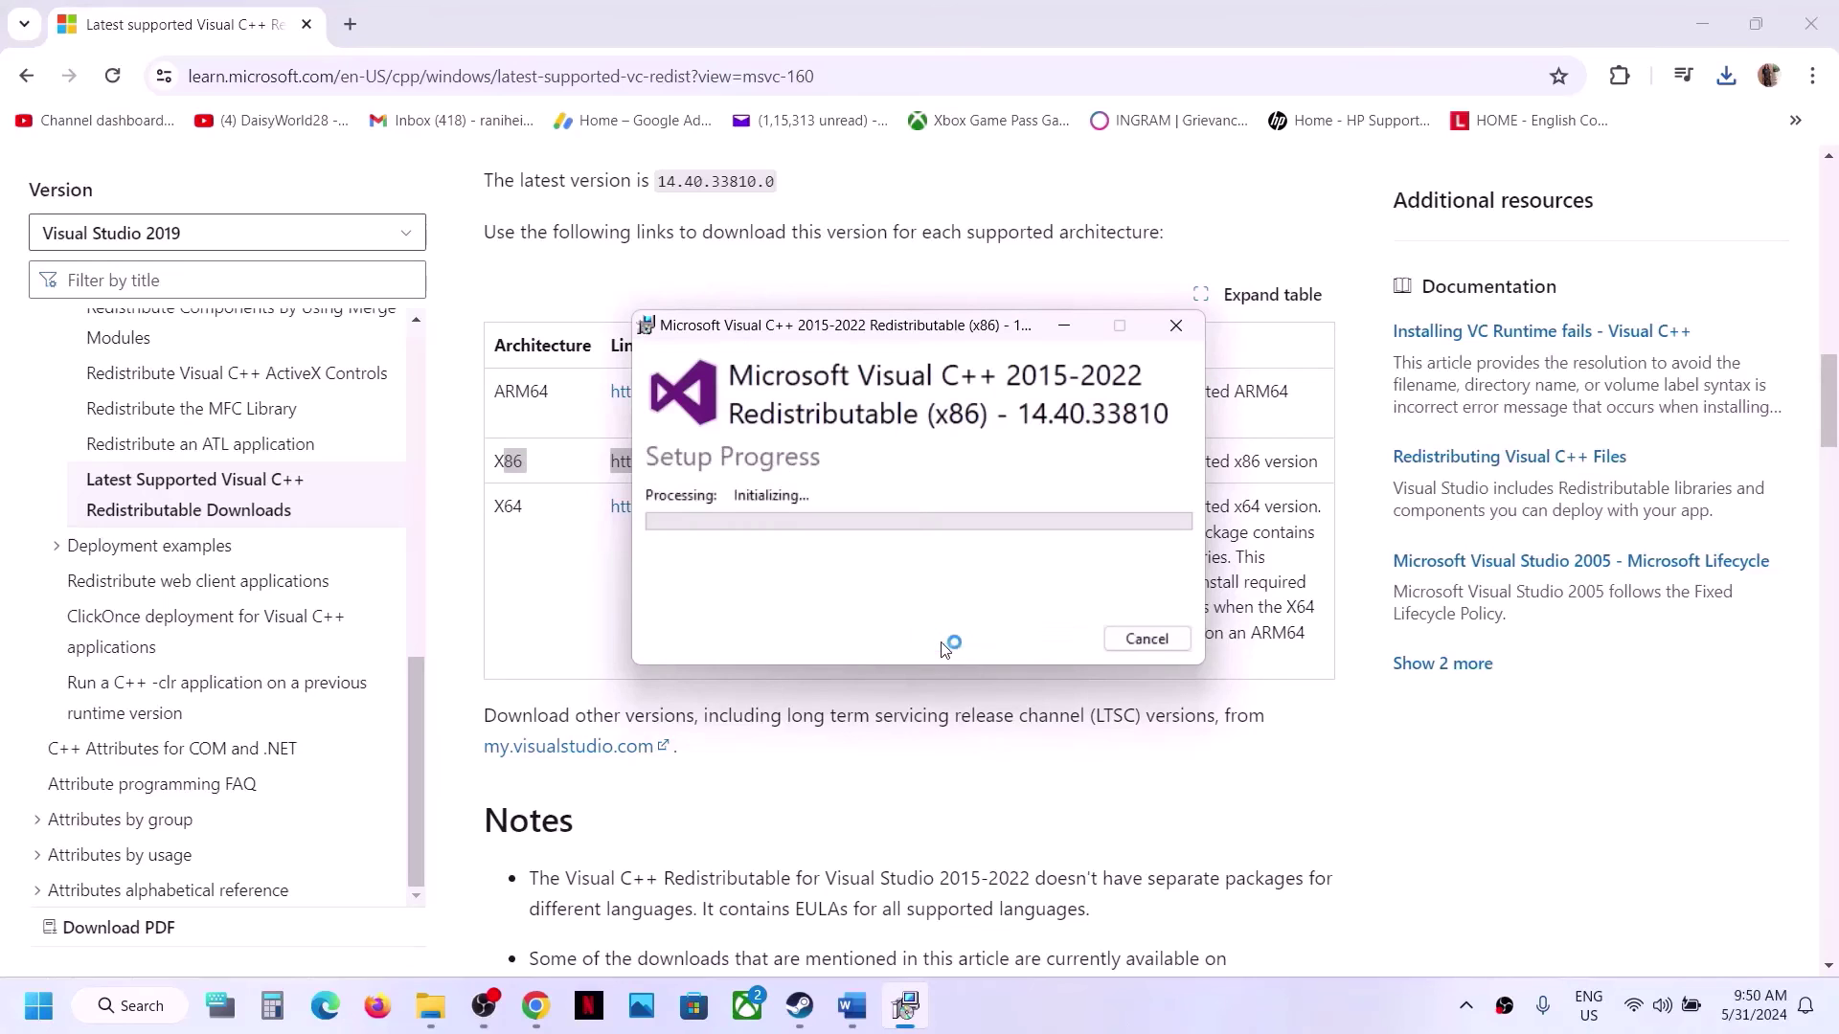
click(814, 682)
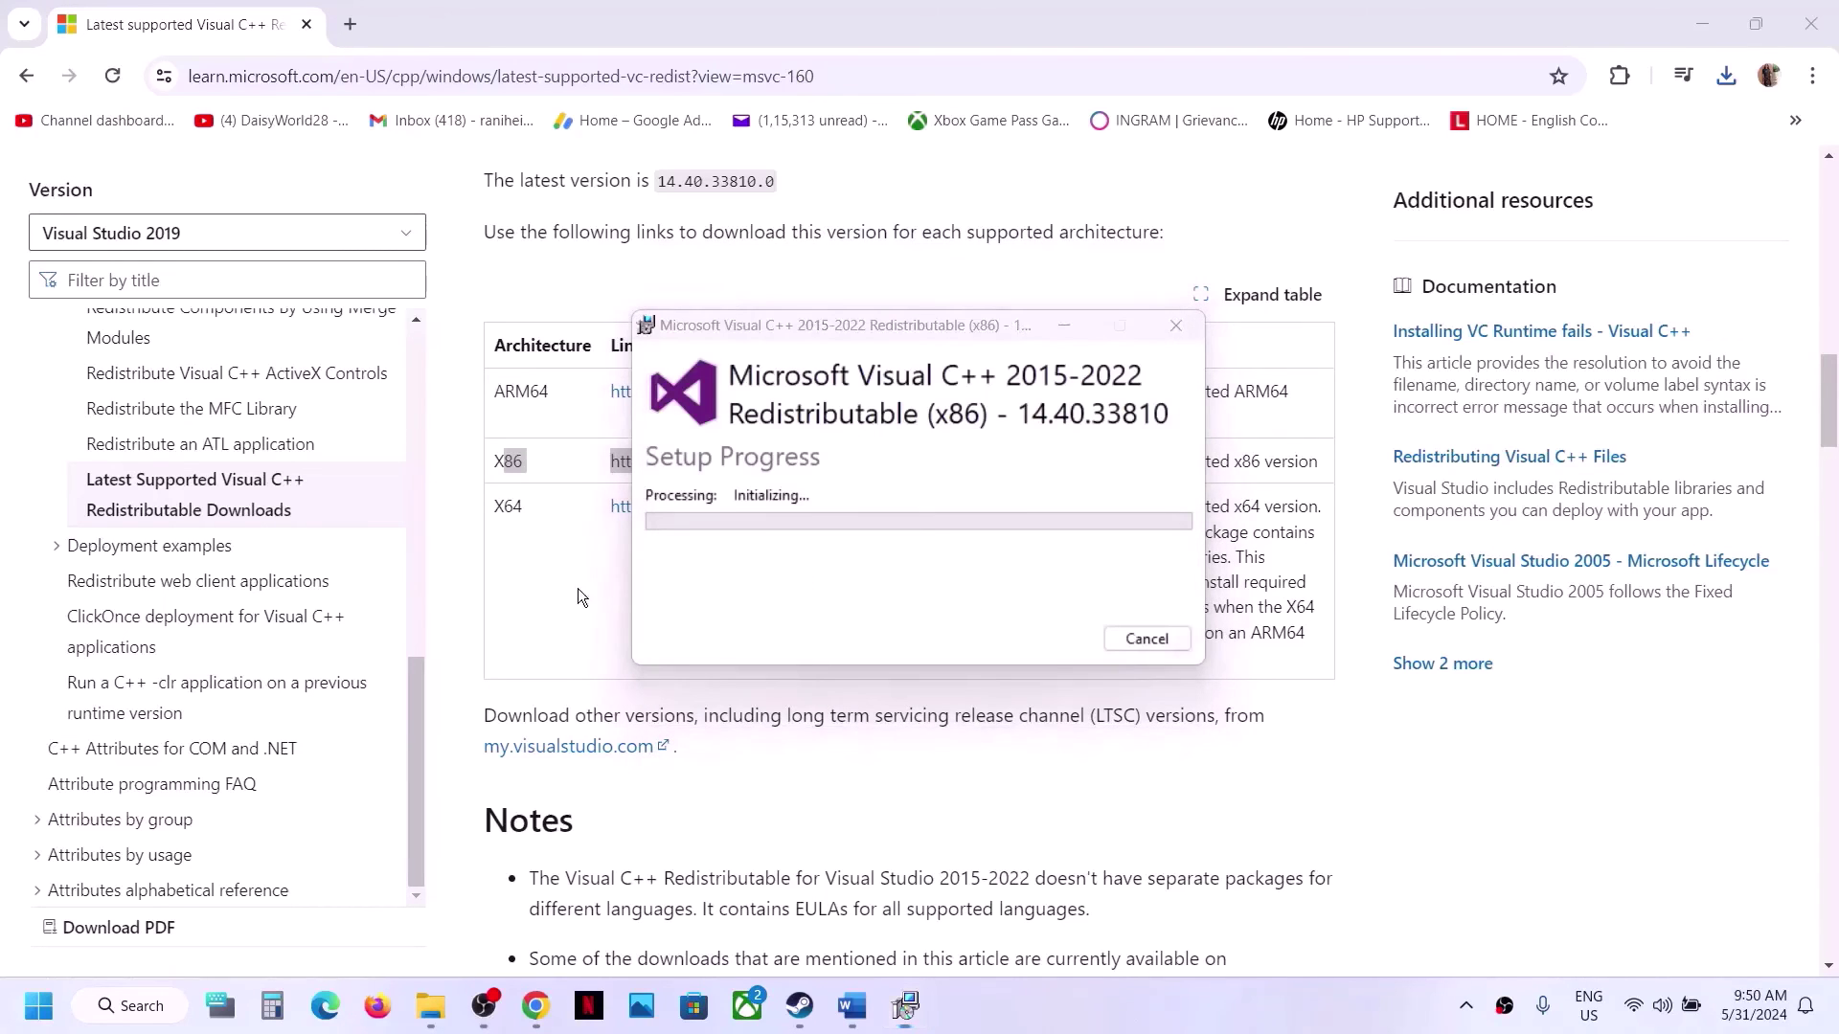
Download and run the X64 redistributable, start its repair with administrator permission, and move the x86 setup window aside.
drag(505, 509, 584, 498)
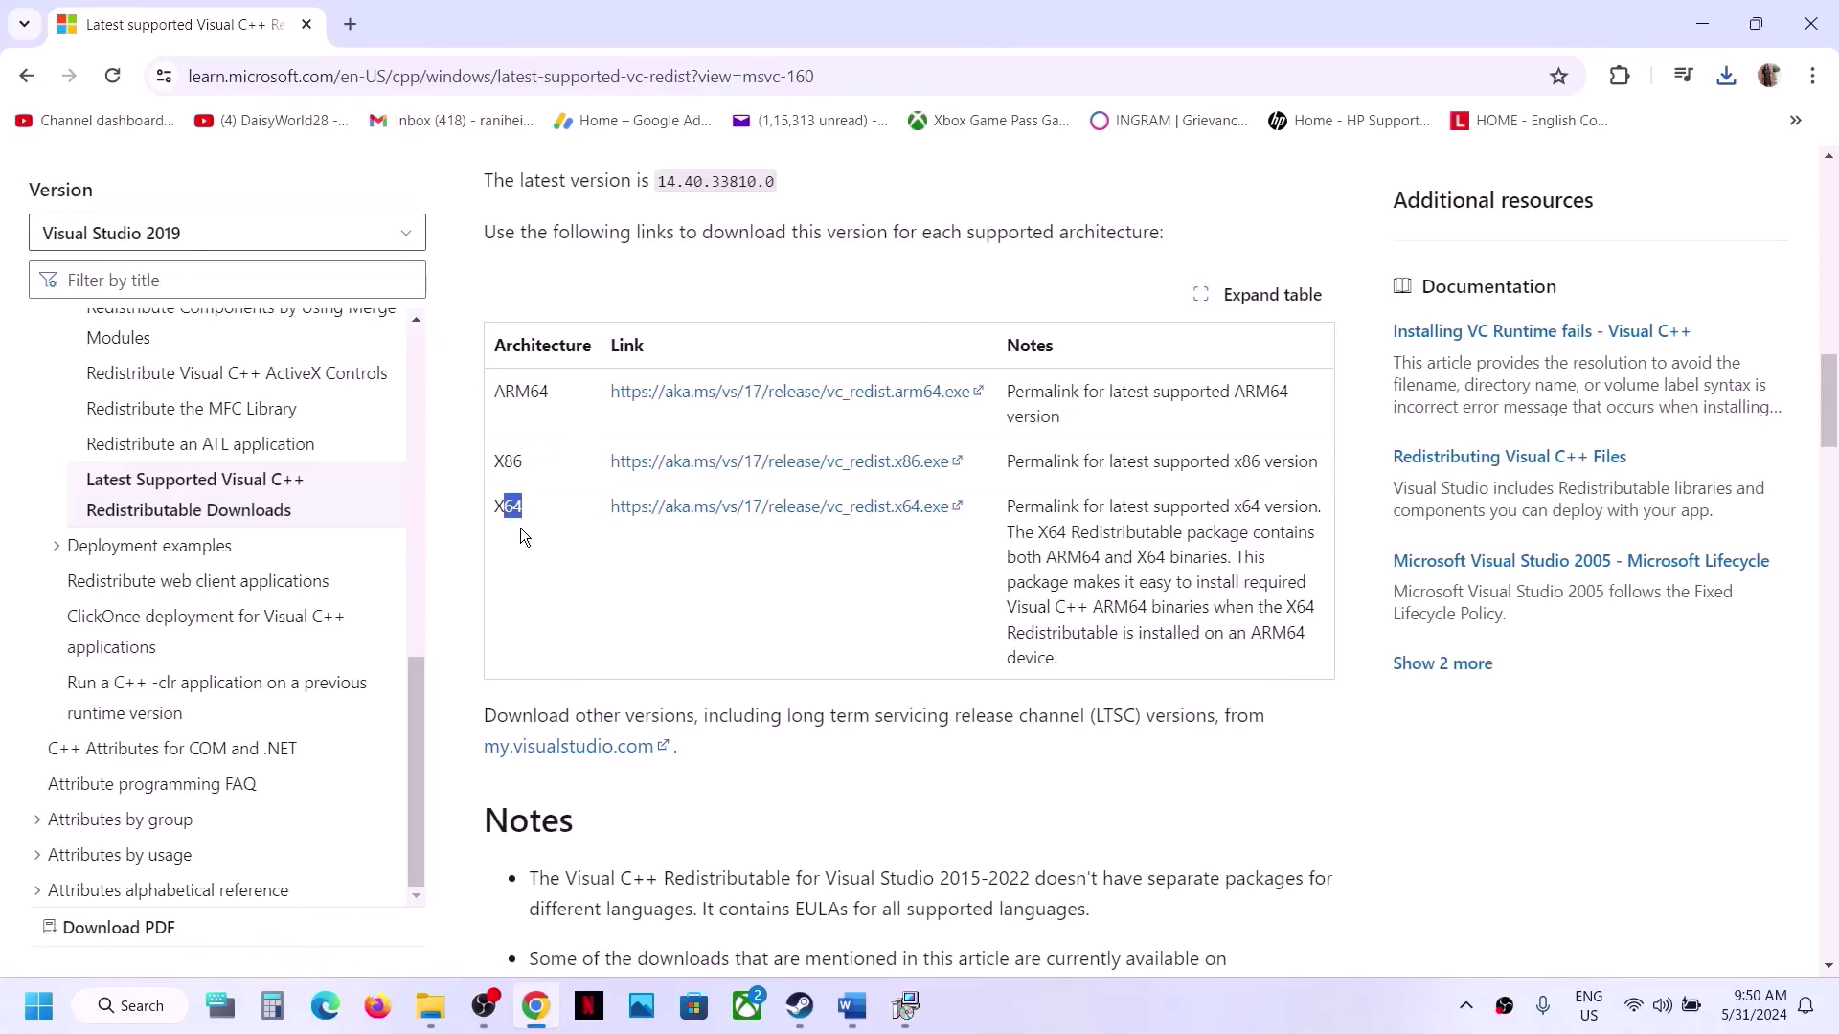
click(664, 517)
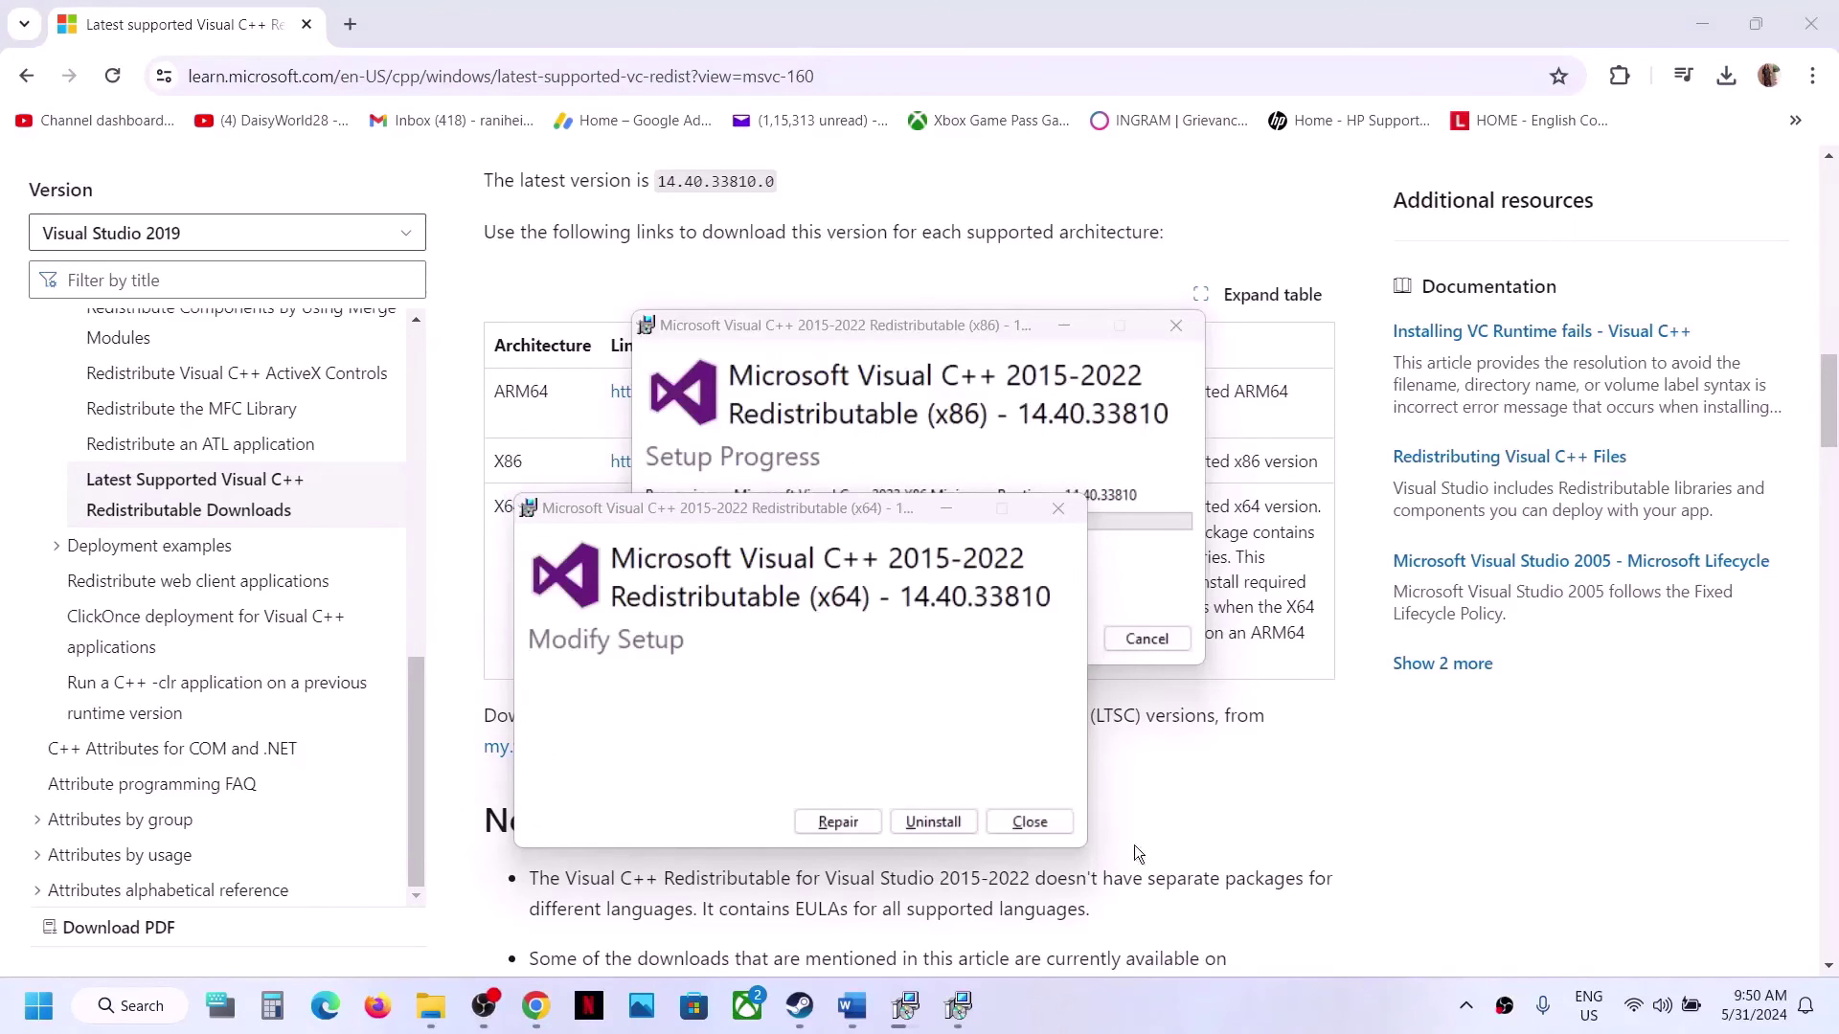
click(841, 820)
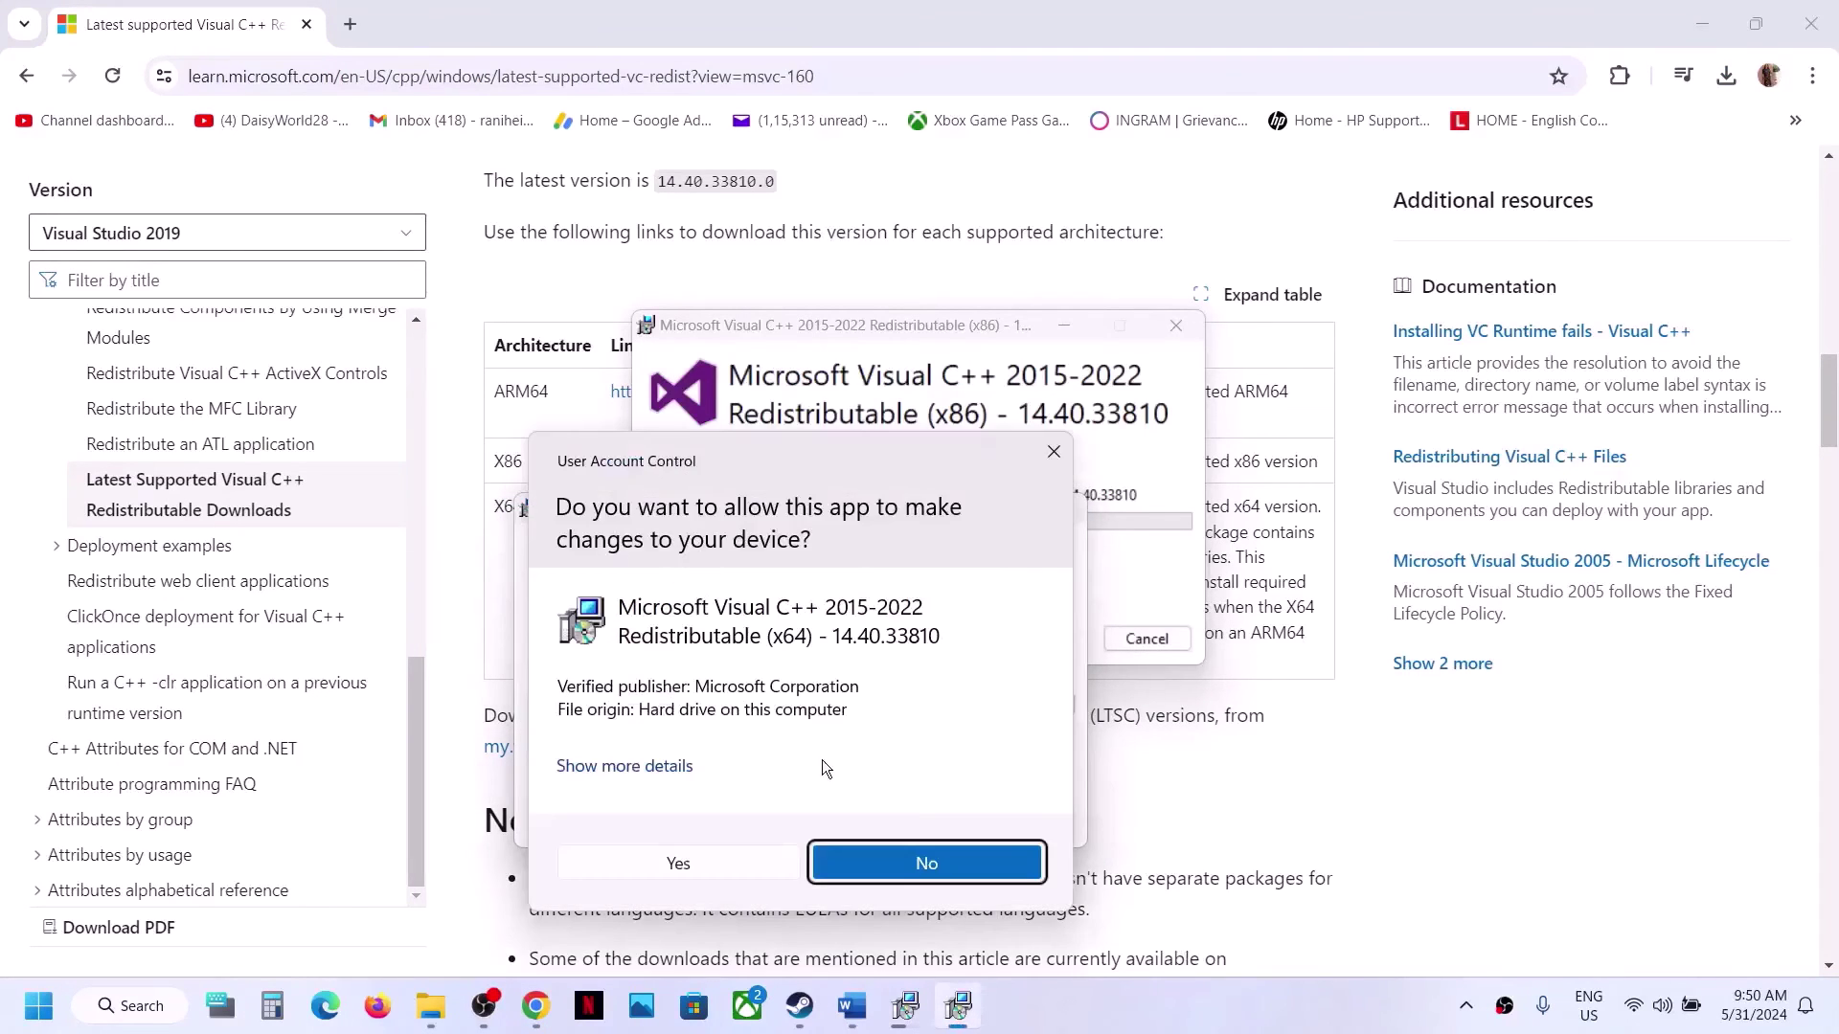
click(699, 863)
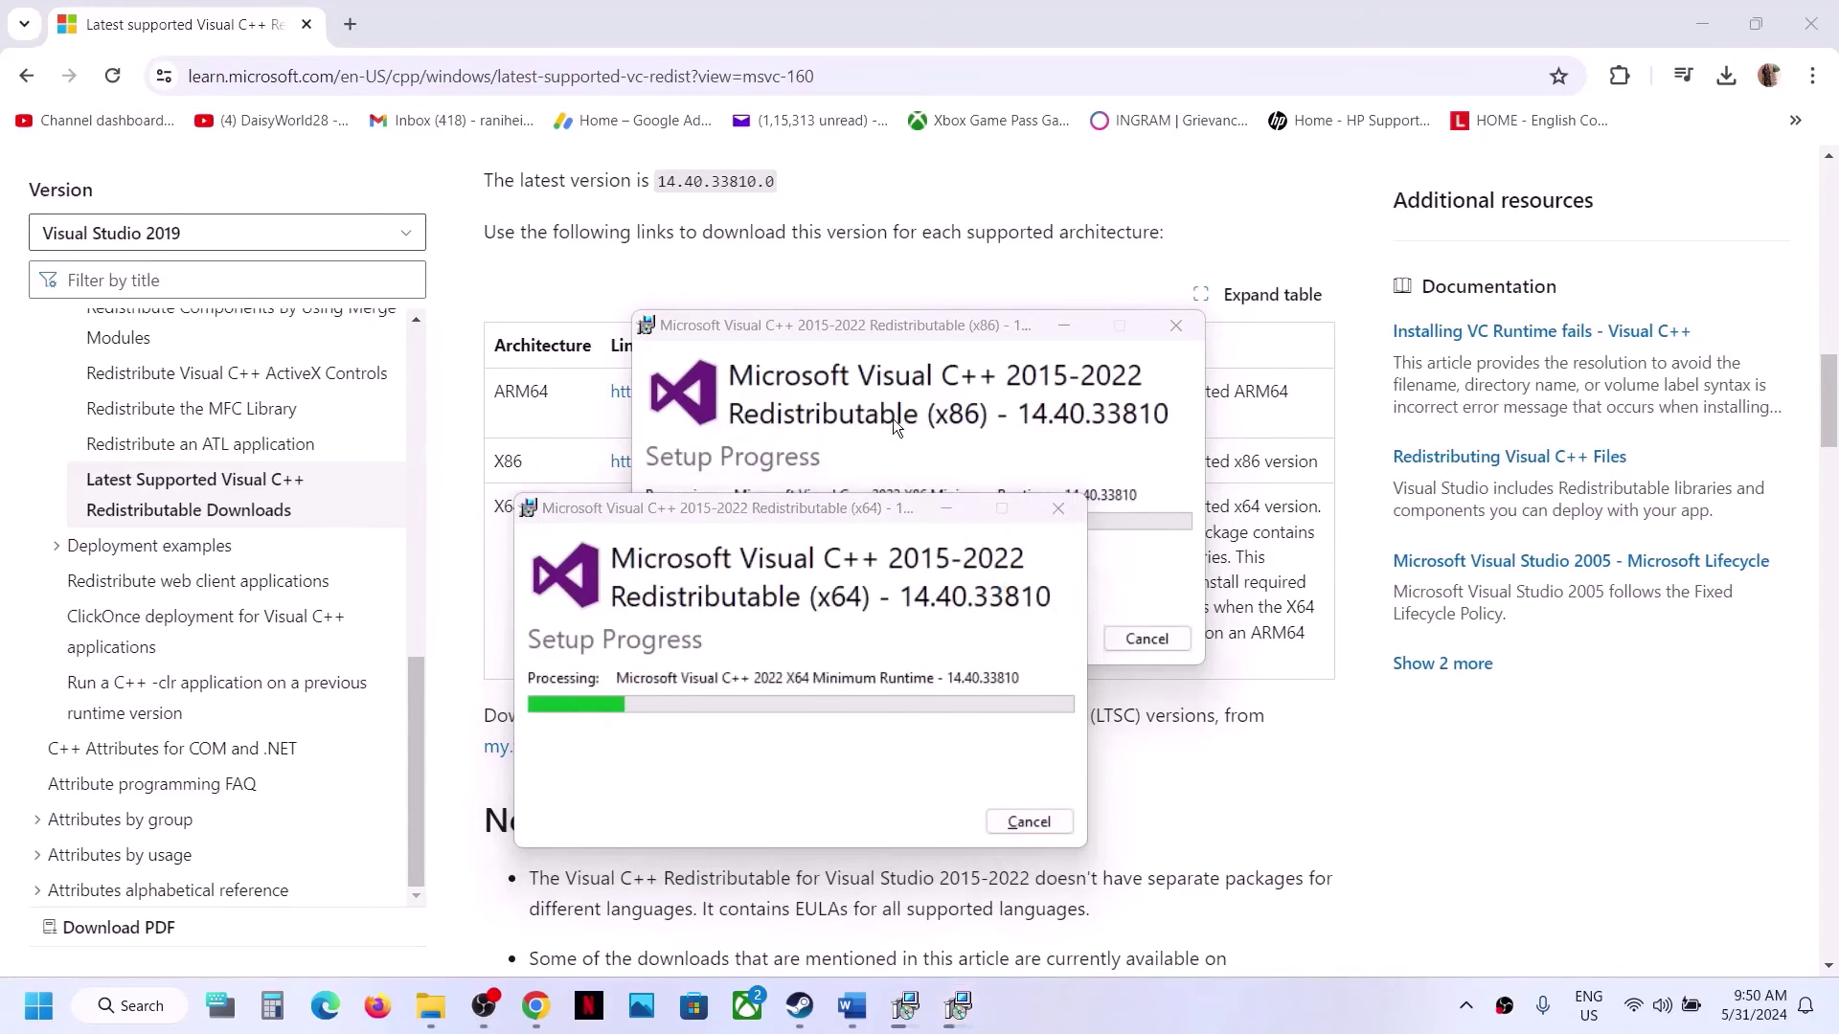
drag(959, 320, 1305, 355)
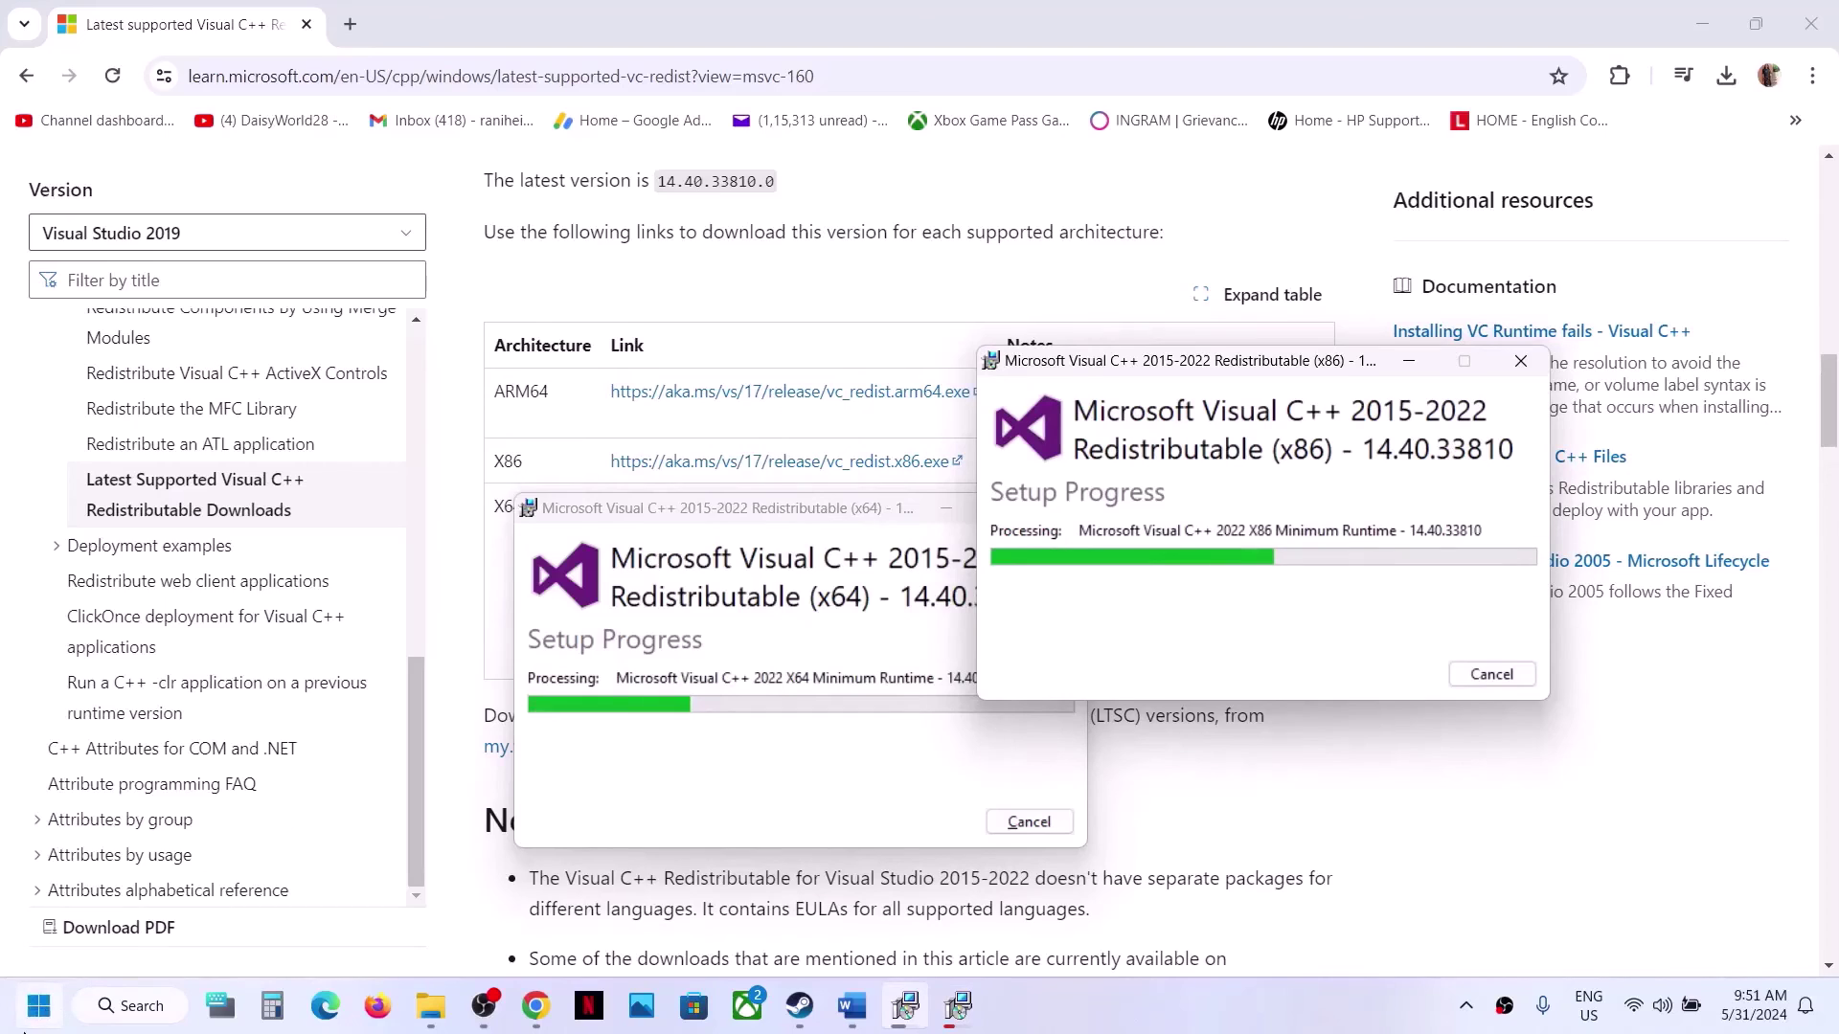
Show the Restart option in the Windows power menu, dismiss it without restarting, and switch to the MultiVersus library page in Steam.
click(38, 1005)
click(696, 925)
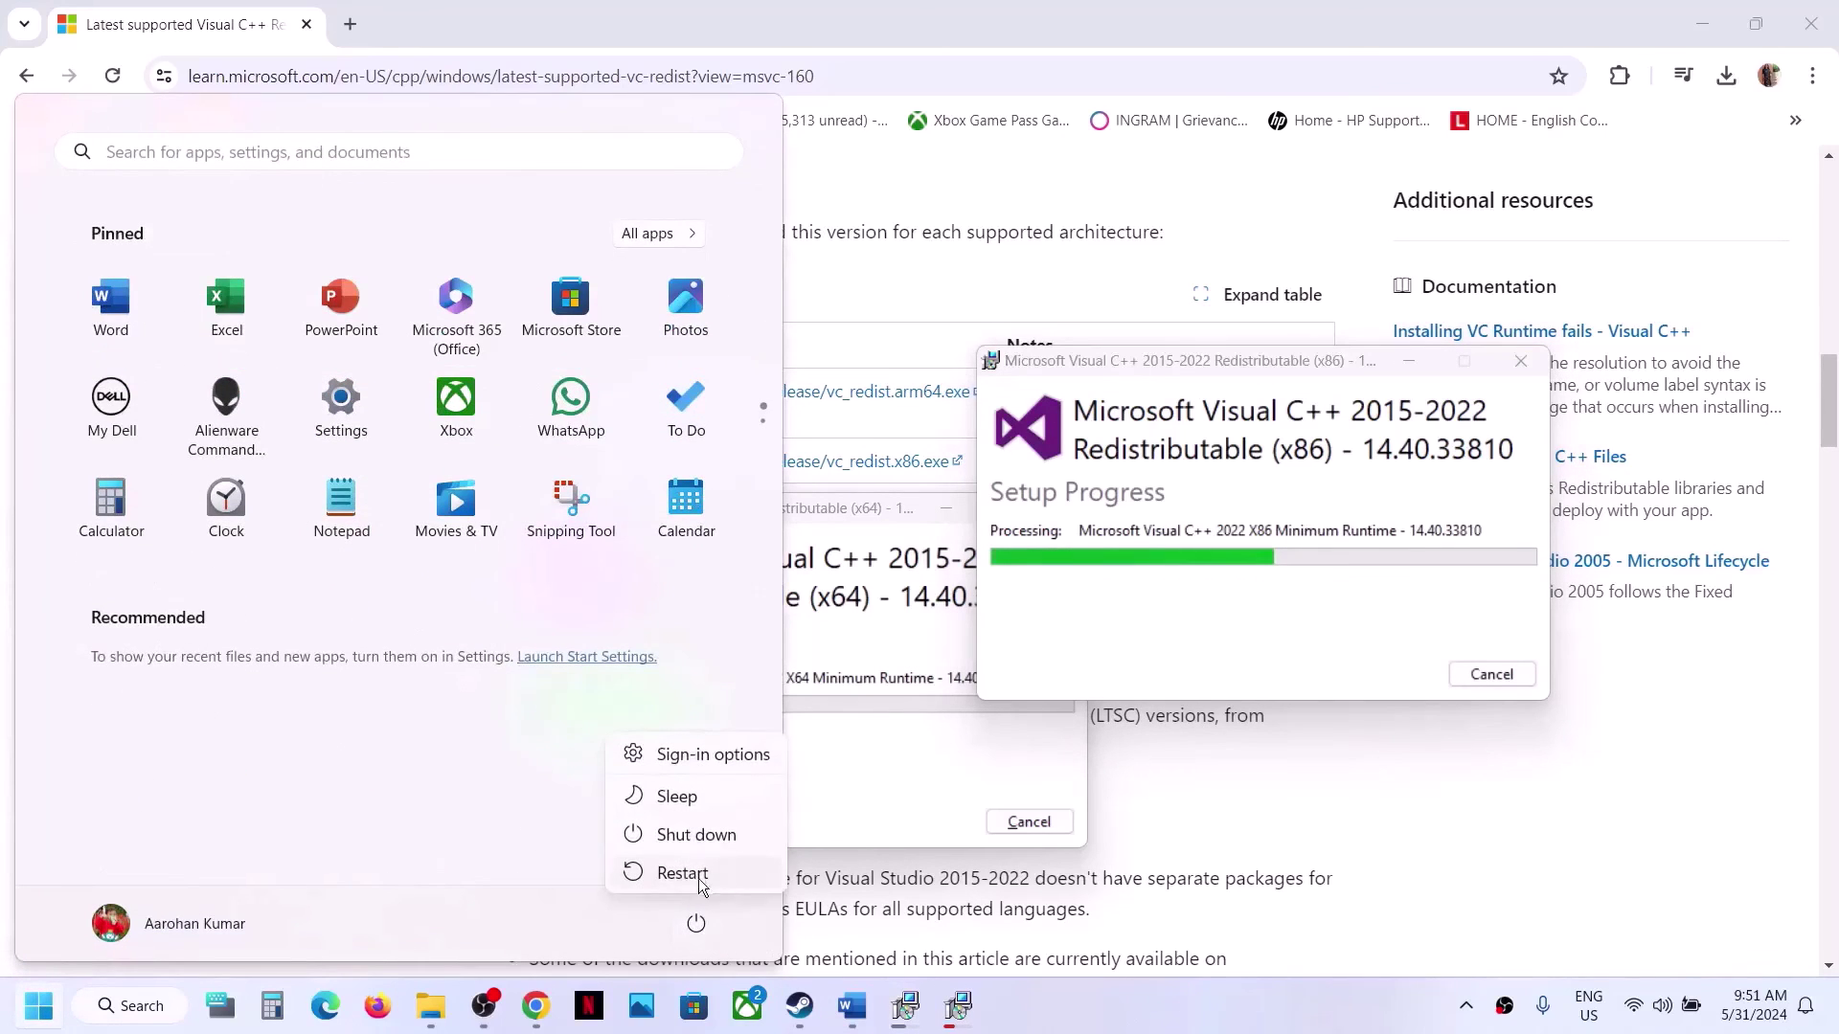
click(1249, 845)
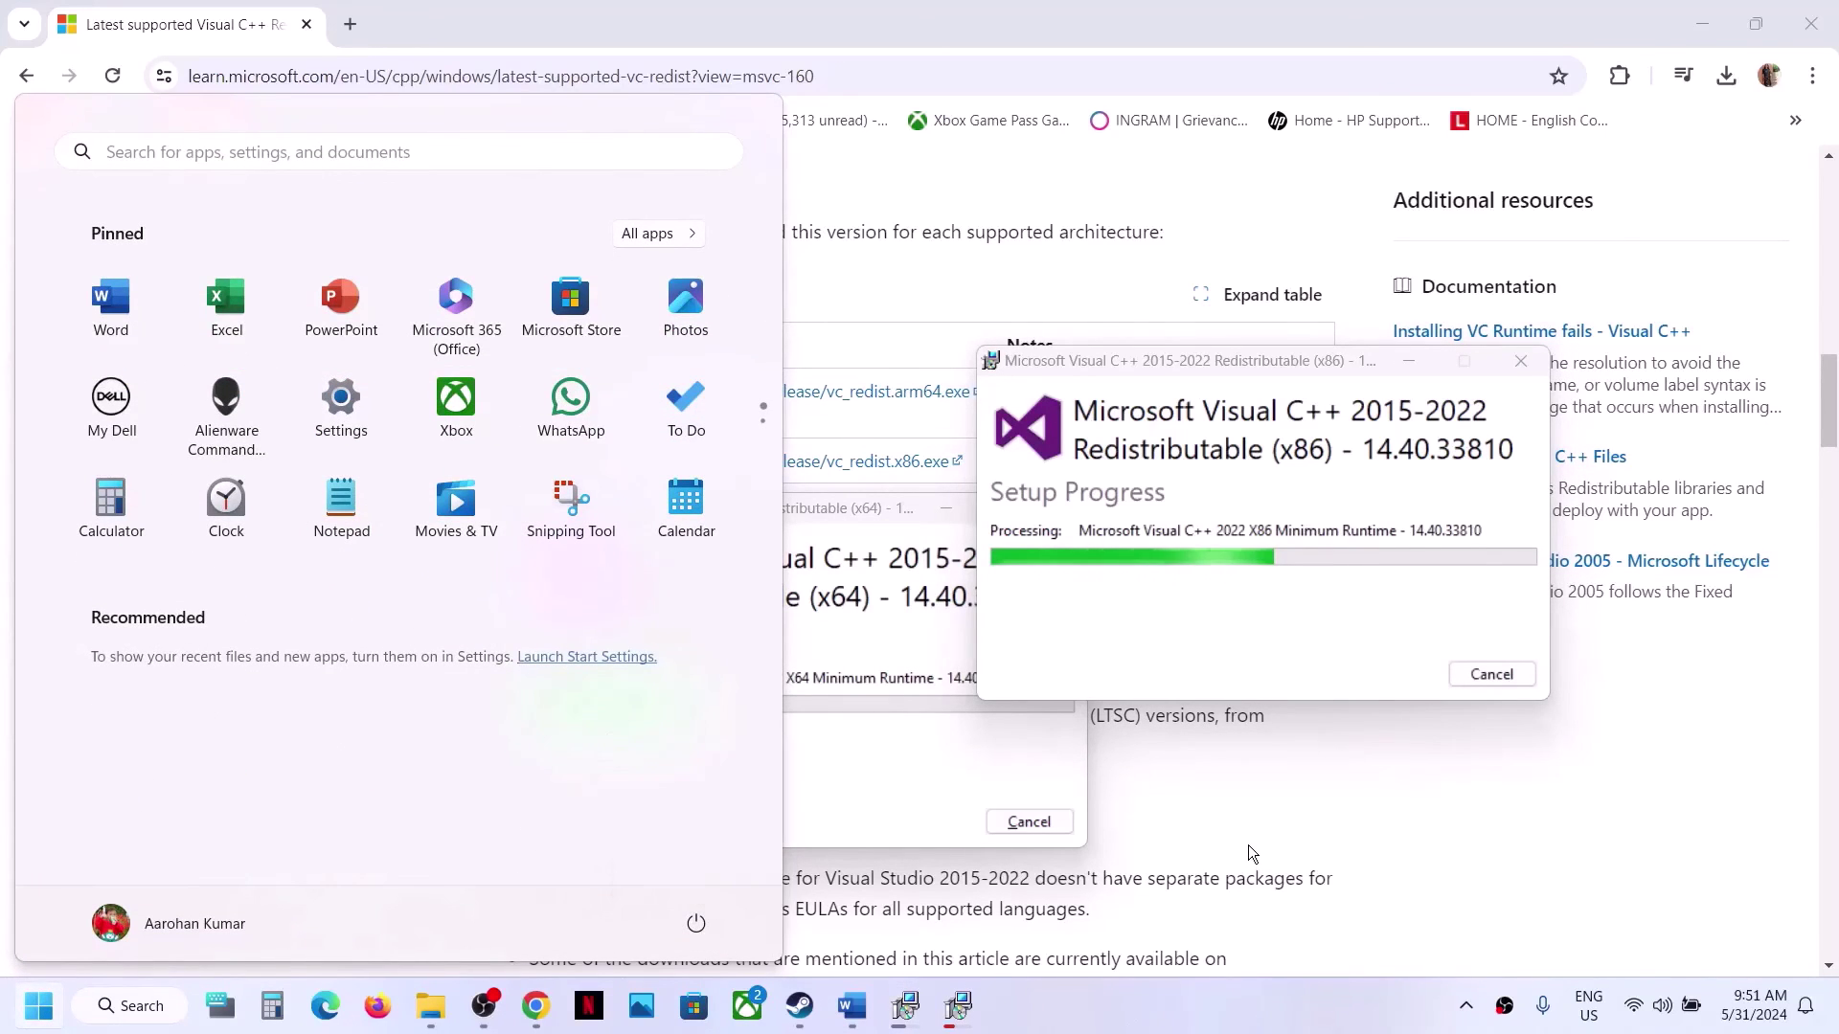
click(1249, 845)
click(1189, 1025)
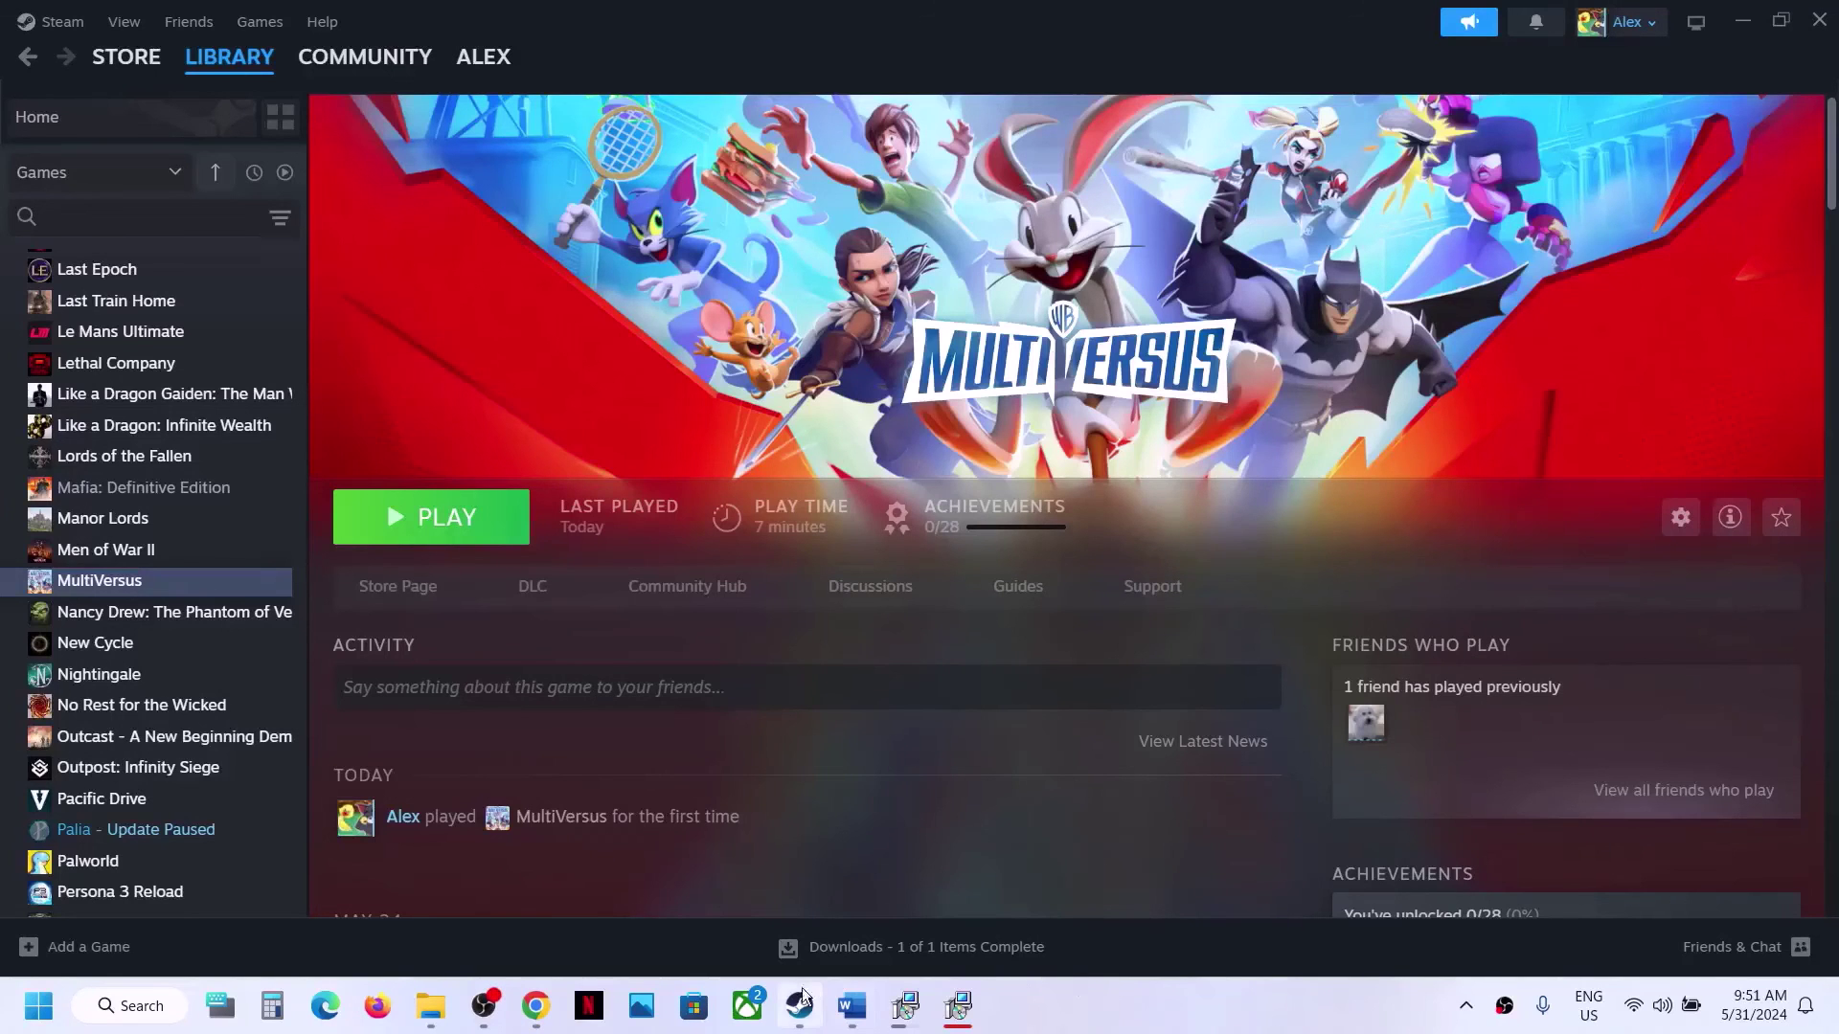
Review Step 17 in the Word notes, highlighting the advice on unplugging external devices and closing lighting software, third-party services and overclocking applications.
click(852, 1006)
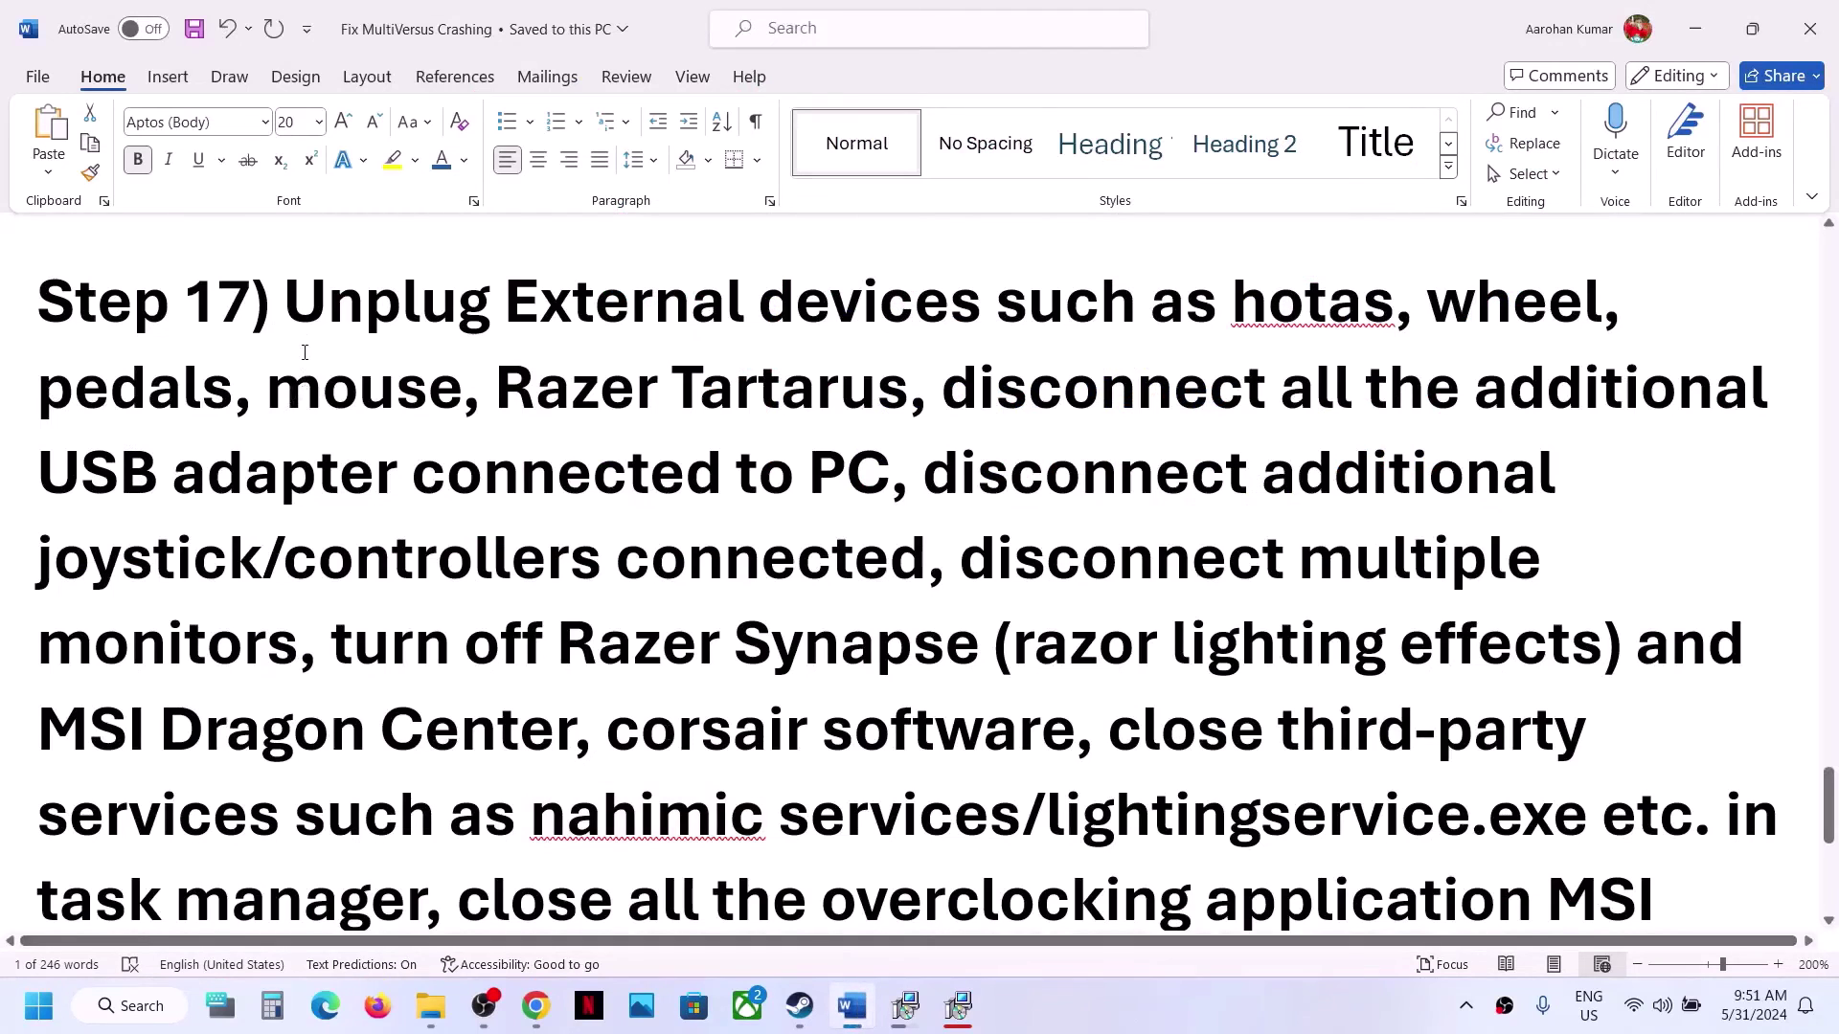
drag(299, 322, 883, 486)
click(941, 496)
drag(950, 476, 367, 659)
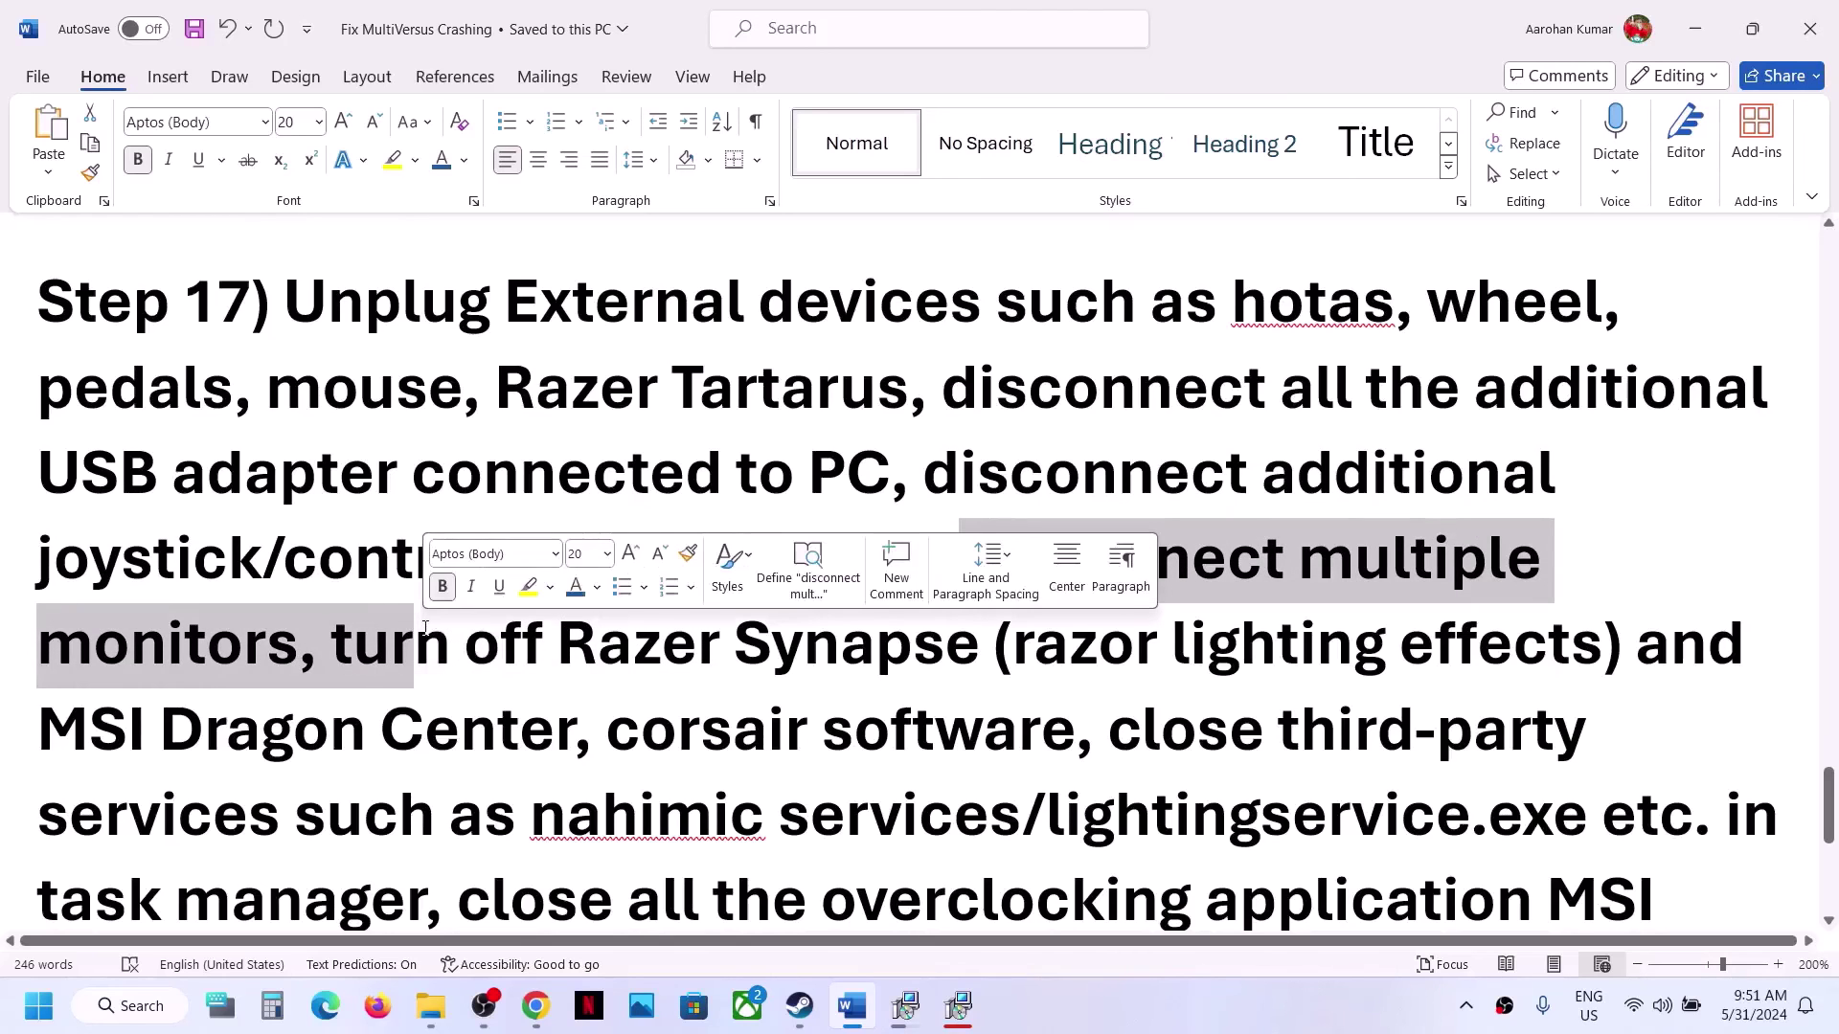
scroll(367, 660, down, 2)
click(347, 443)
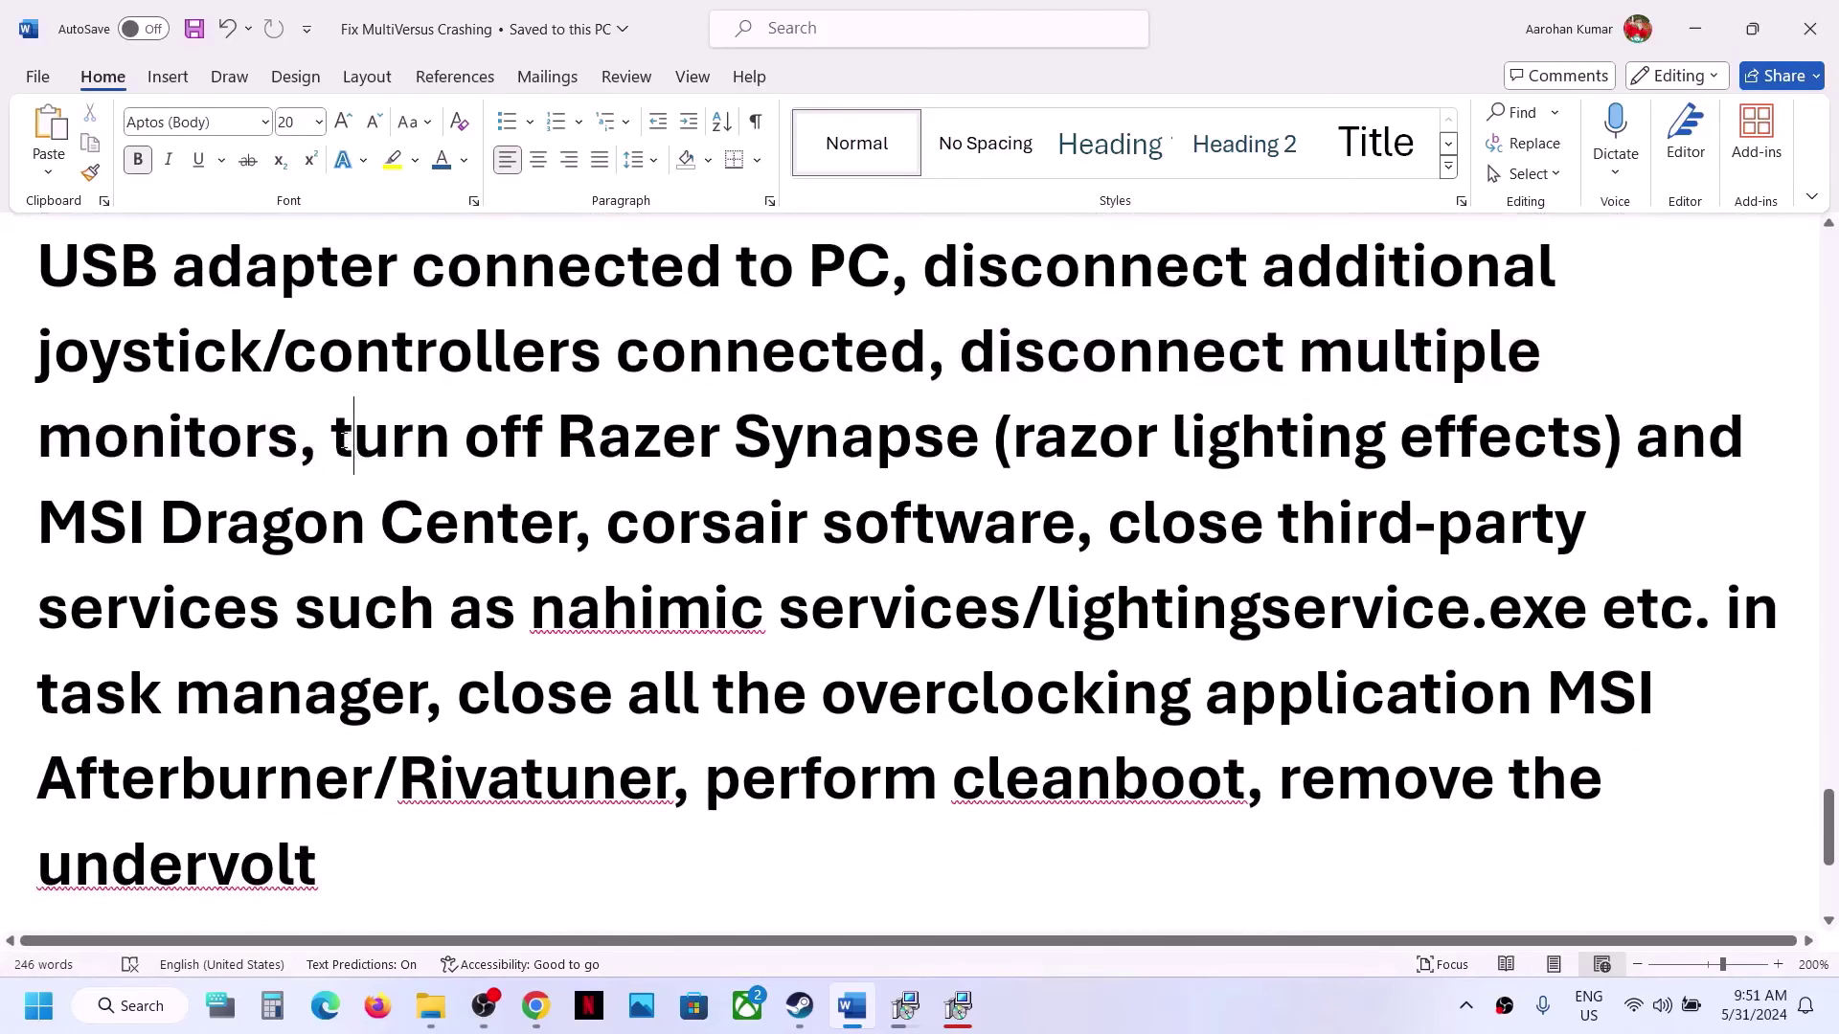
drag(475, 482, 1572, 613)
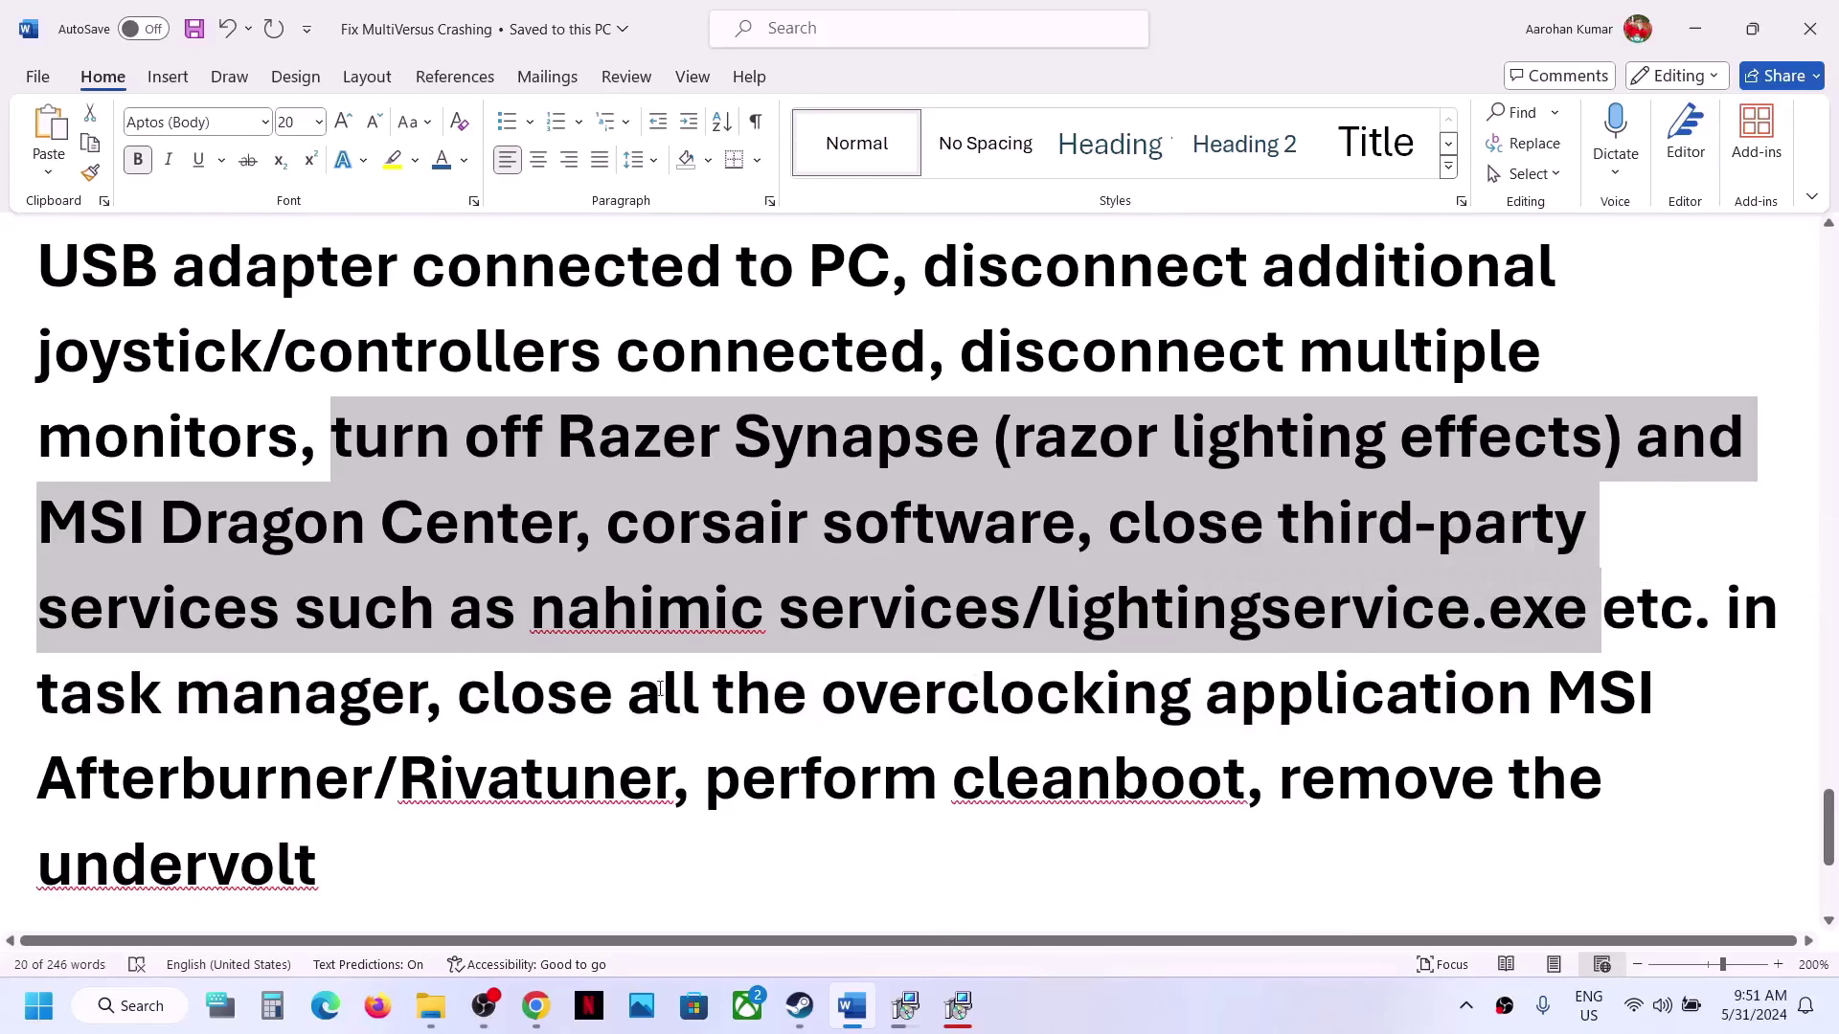
drag(478, 697, 651, 777)
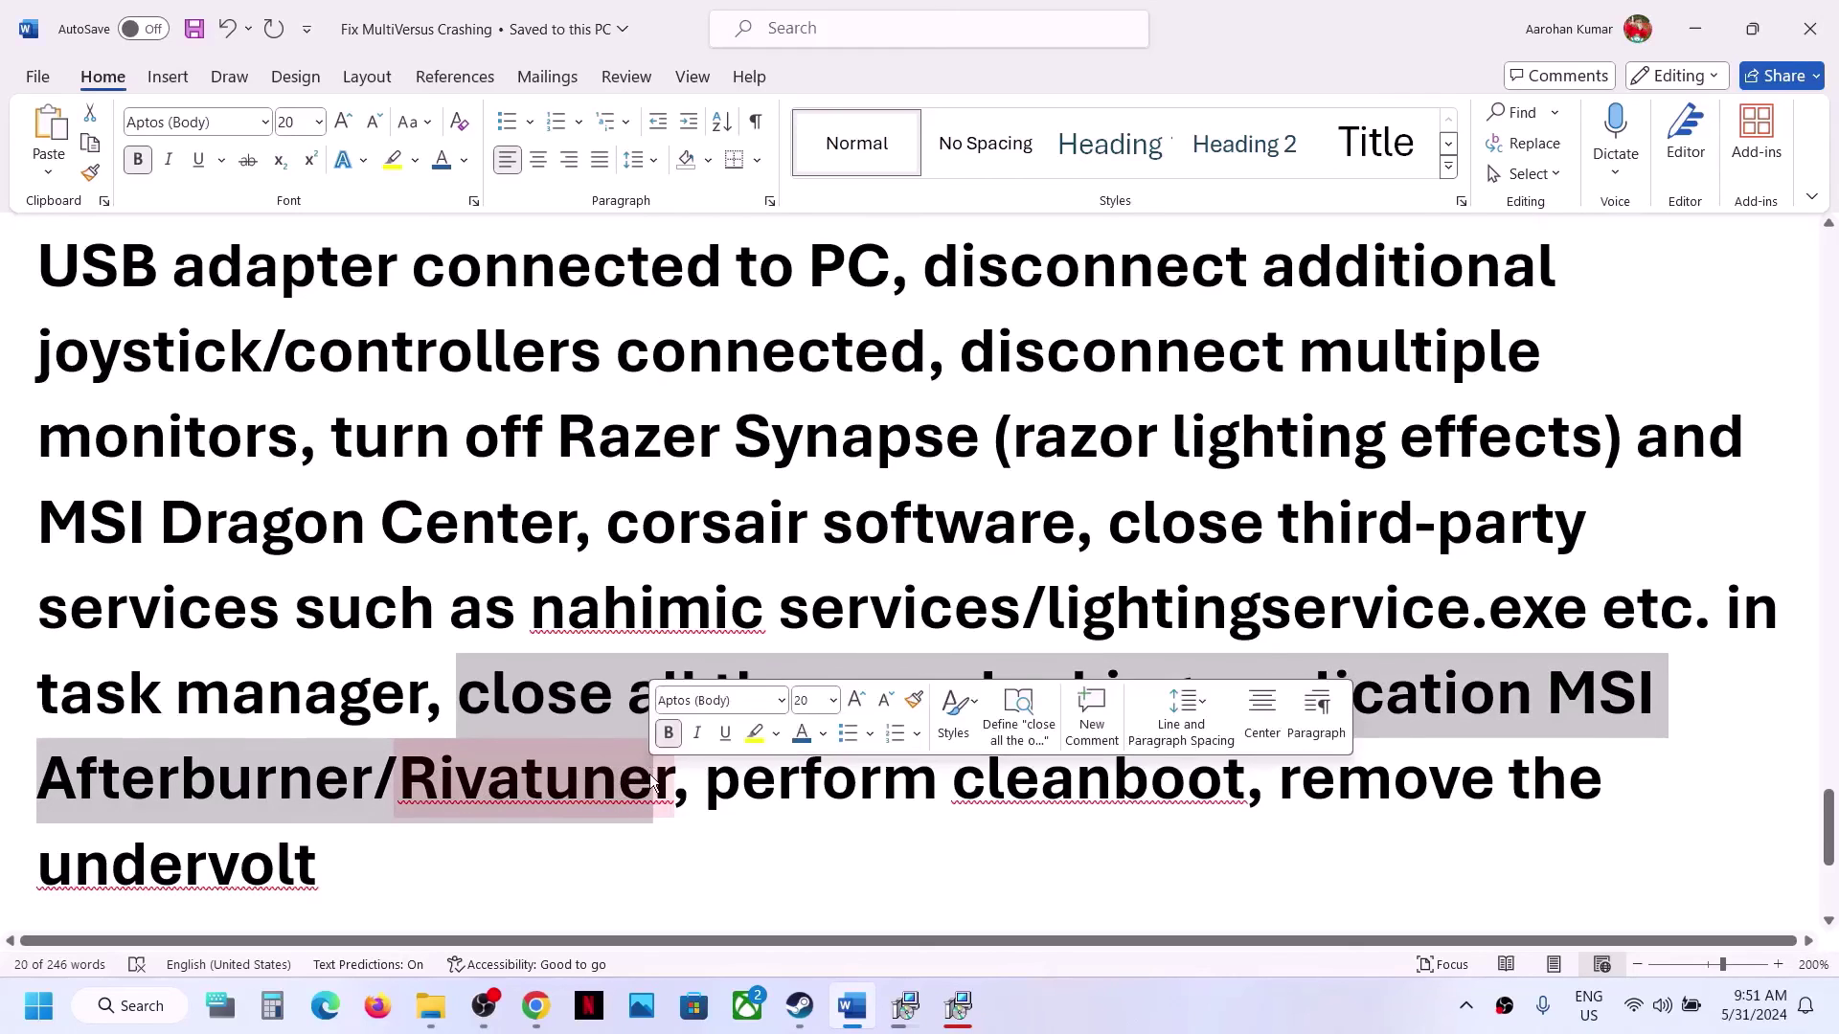